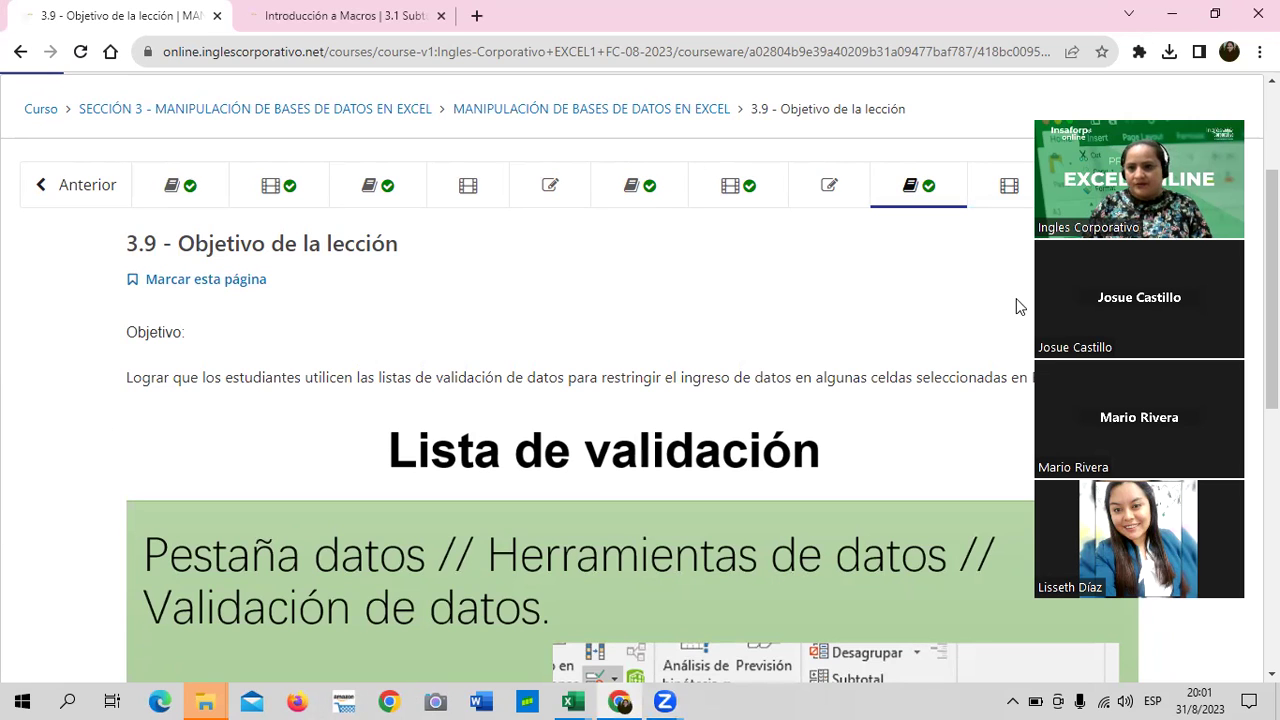
Scroll the lesson 3.9 page down to the green Lista de validación slide and its Excel screenshot.
drag(1190, 89, 1205, 59)
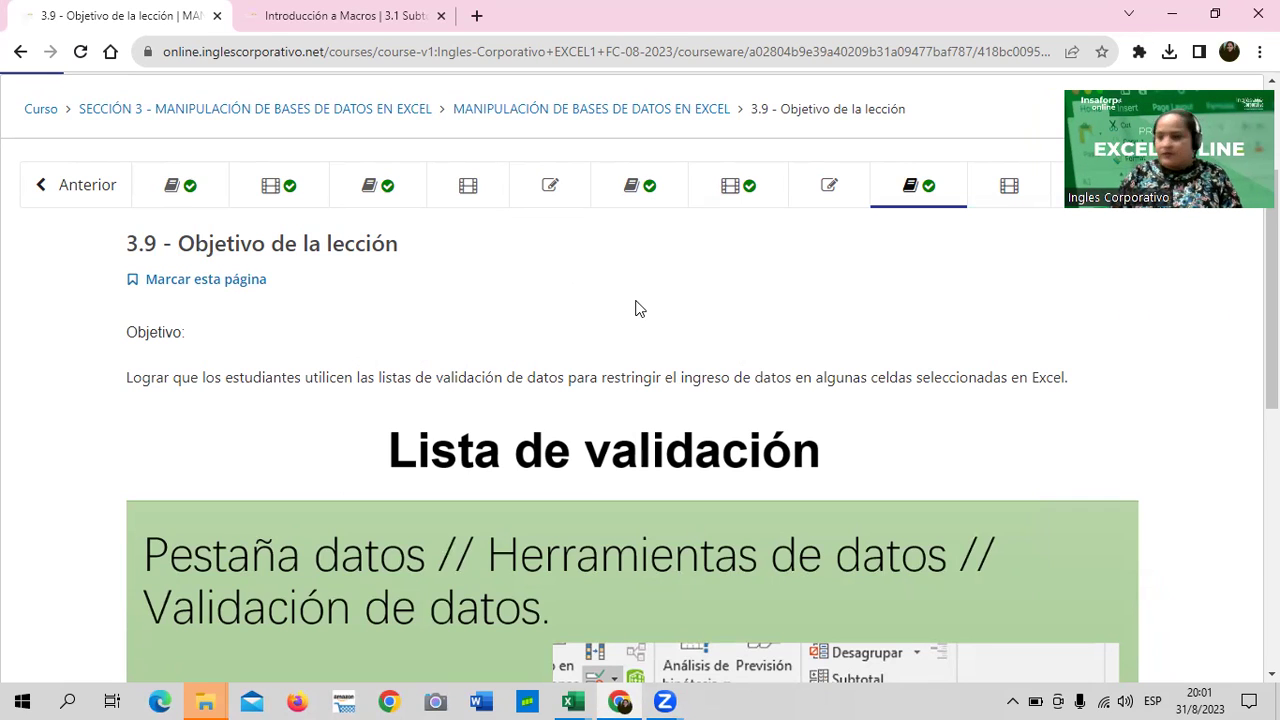
scroll(636, 307, down, 4)
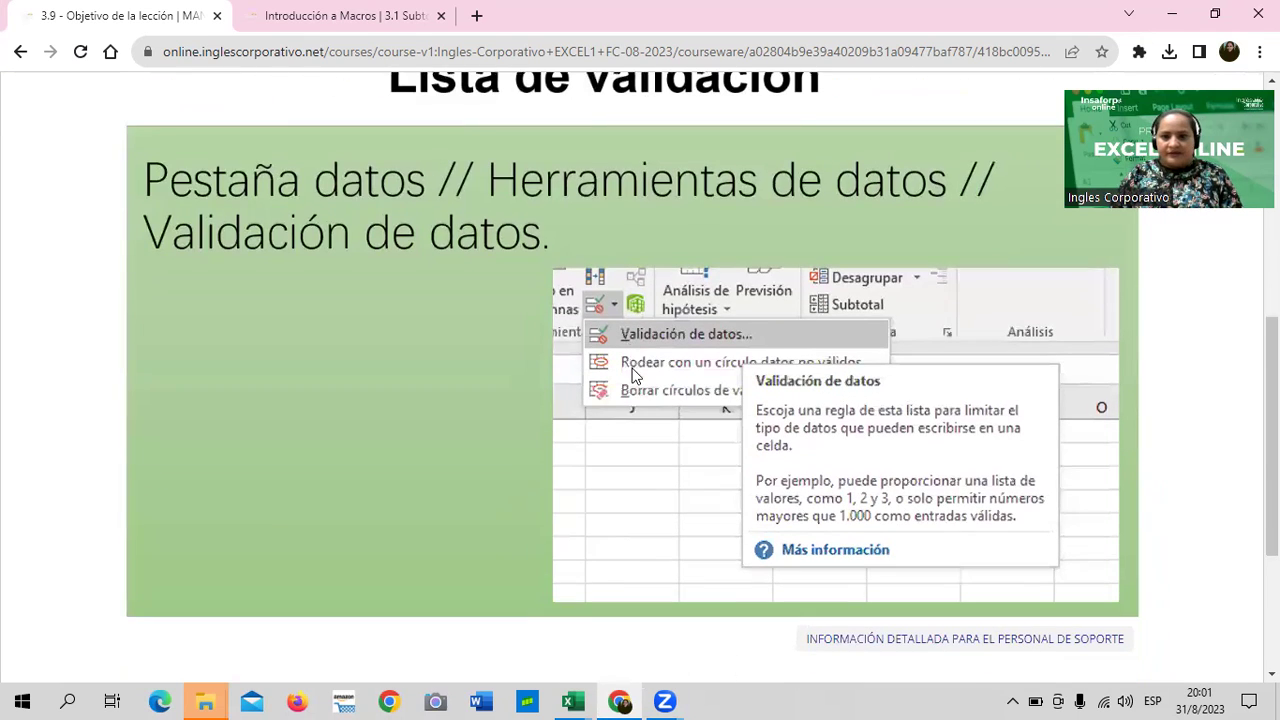
scroll(632, 370, up, 3)
scroll(632, 375, down, 1)
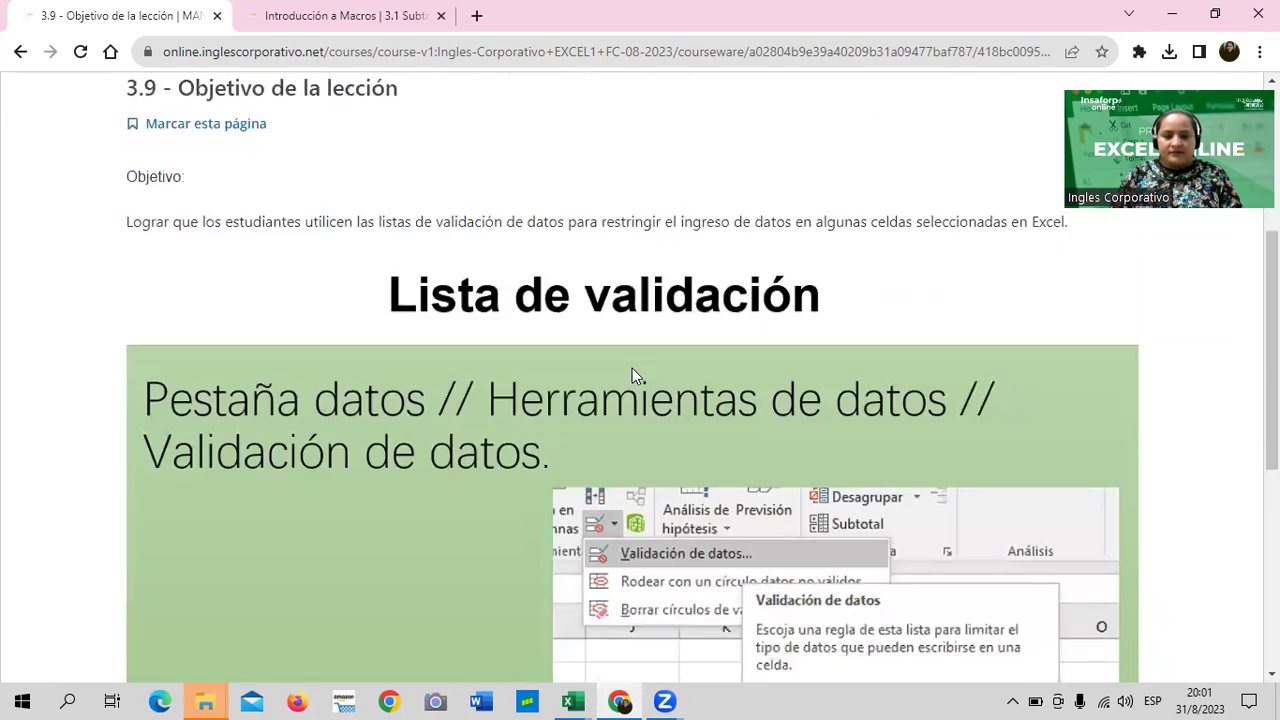
scroll(632, 375, down, 1)
scroll(632, 375, down, 1)
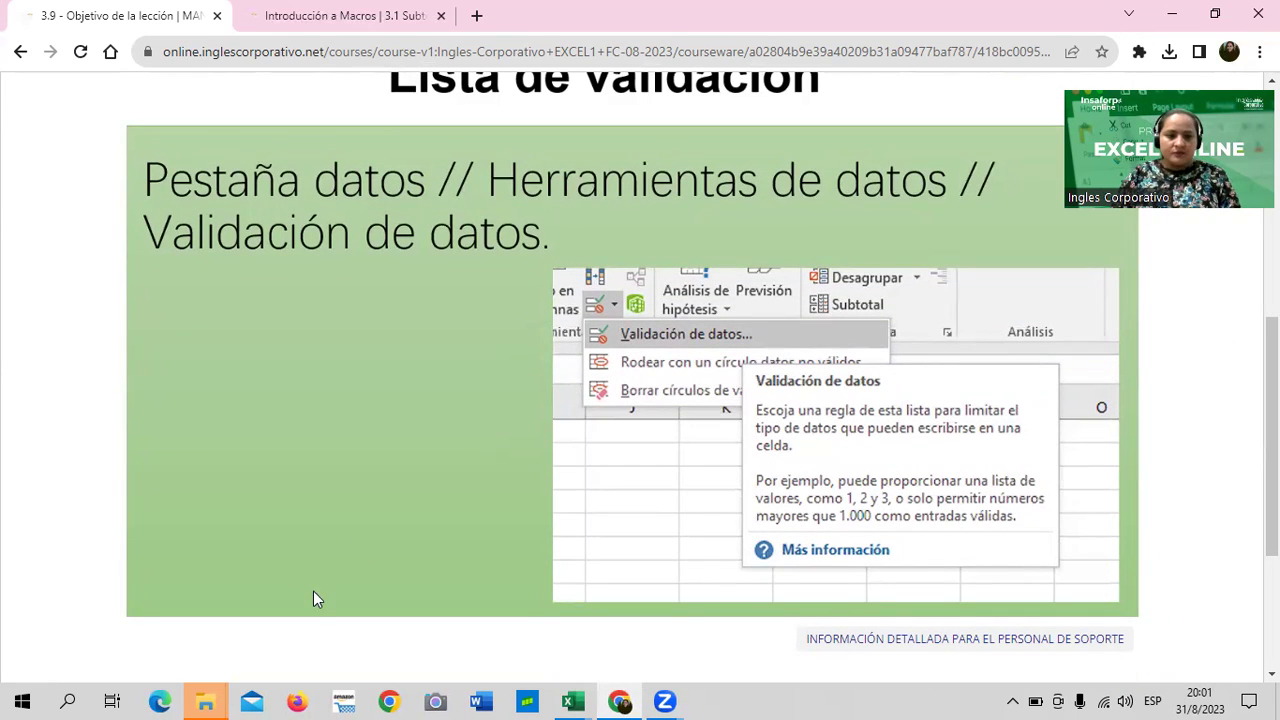
mouse_move(213, 698)
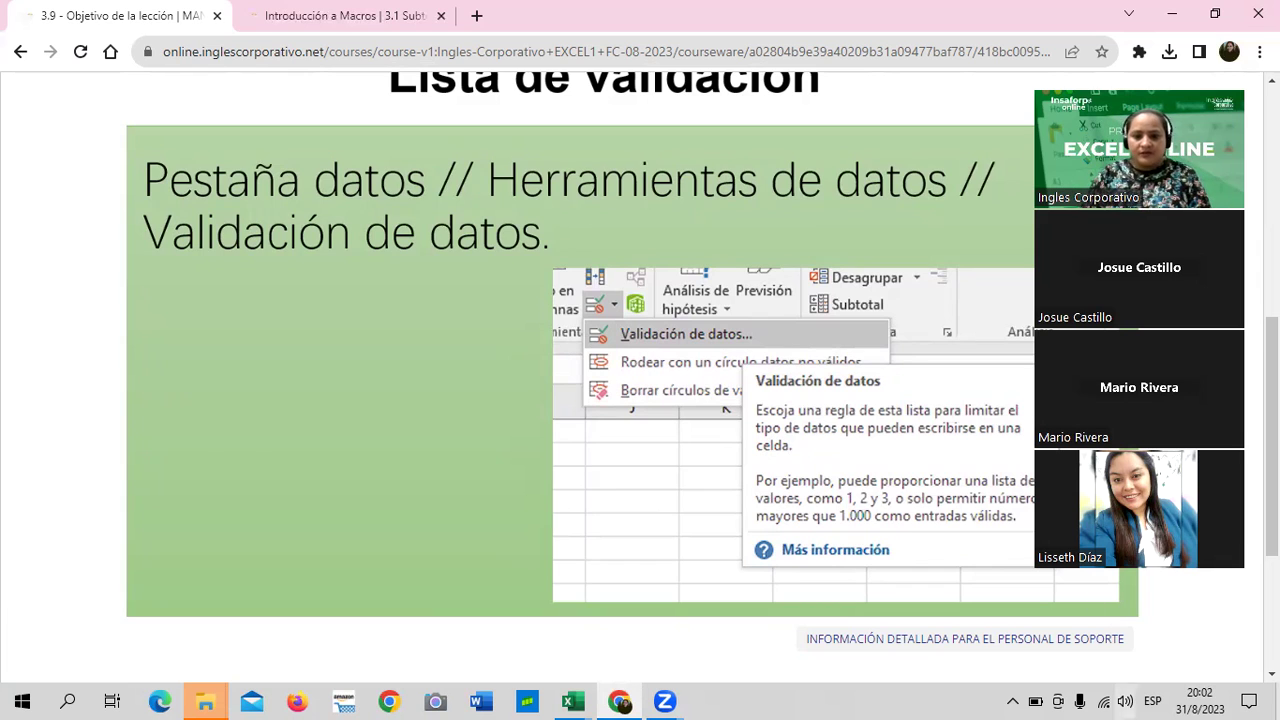
mouse_move(665, 701)
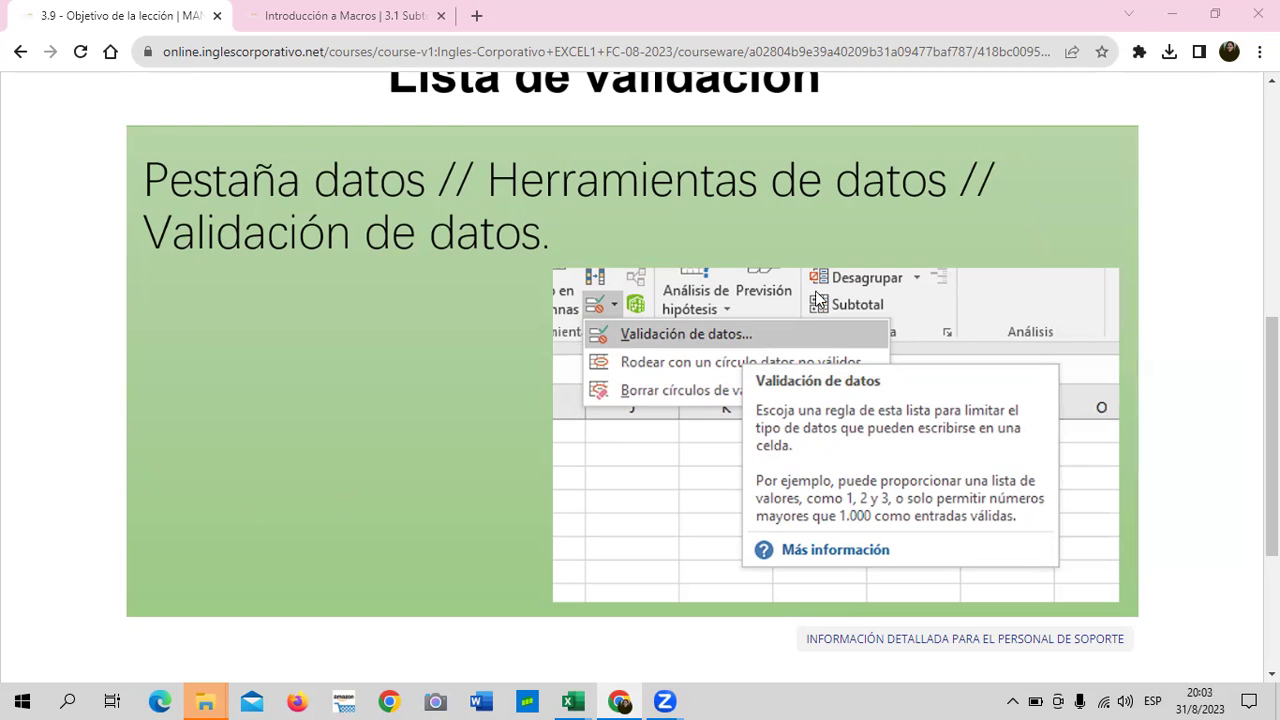
scroll(822, 298, up, 5)
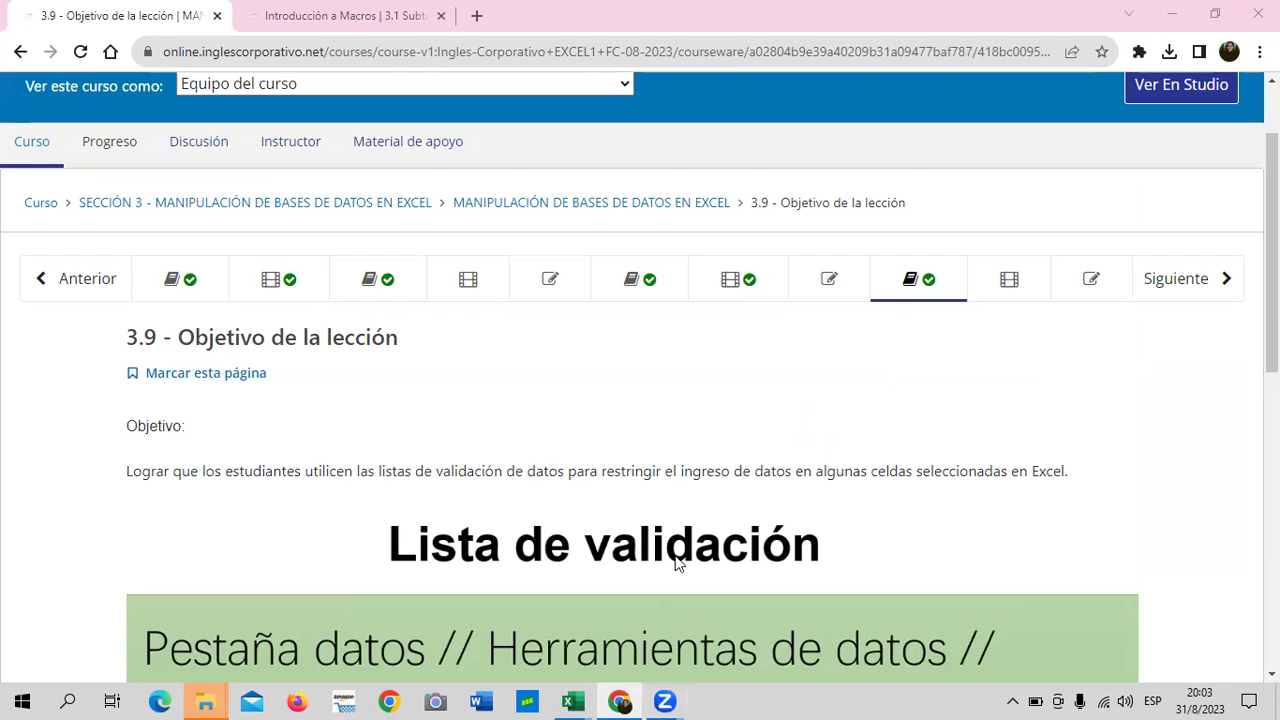
scroll(600, 528, down, 1)
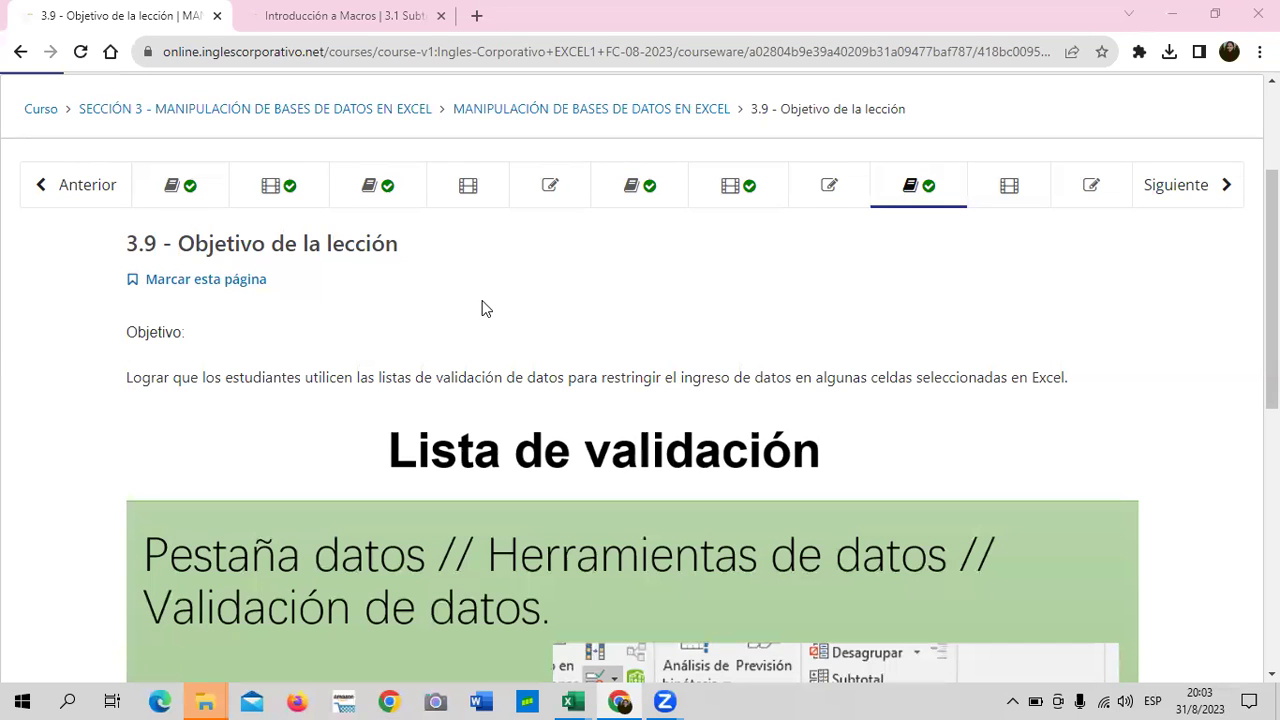
scroll(367, 380, down, 1)
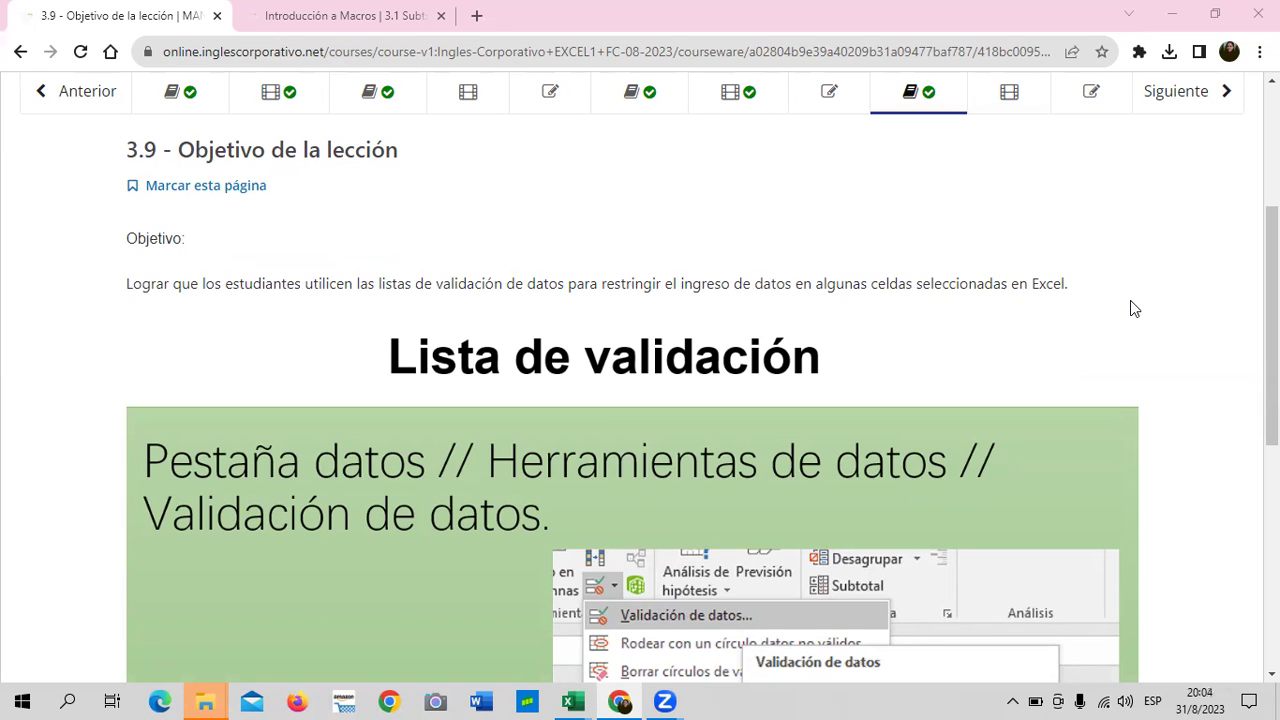
scroll(240, 394, down, 2)
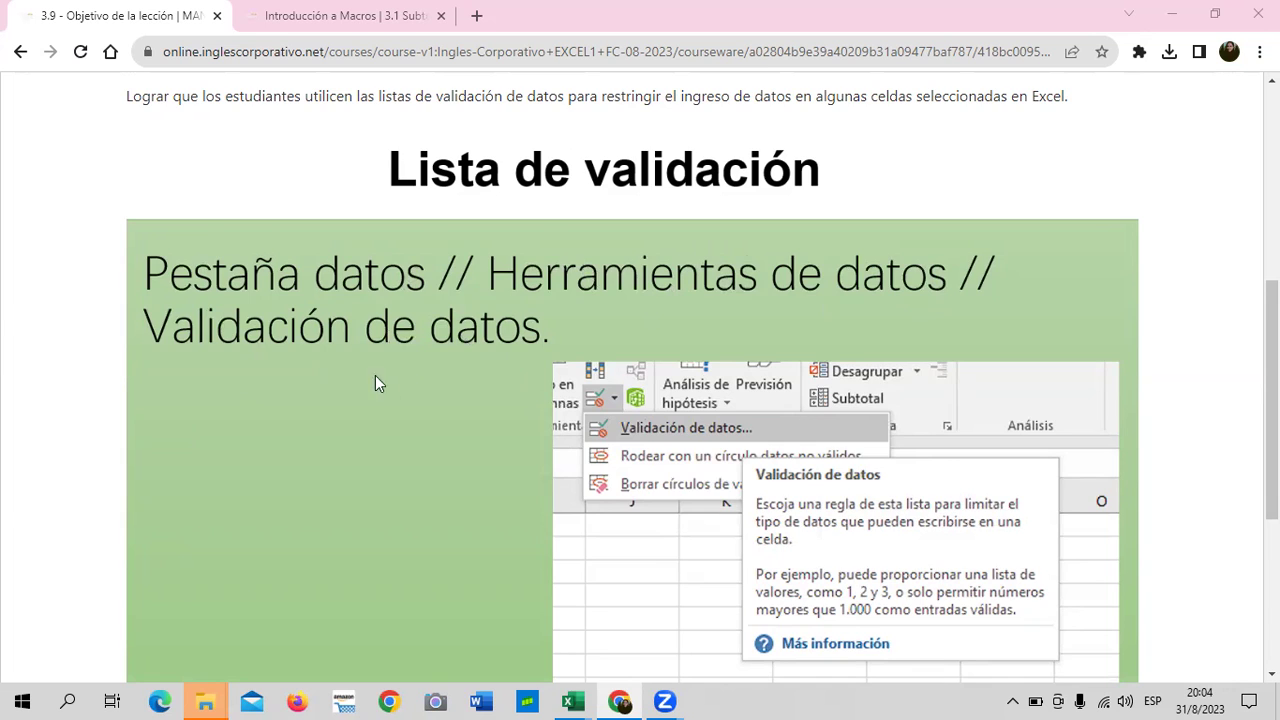
scroll(457, 374, down, 4)
scroll(457, 380, up, 3)
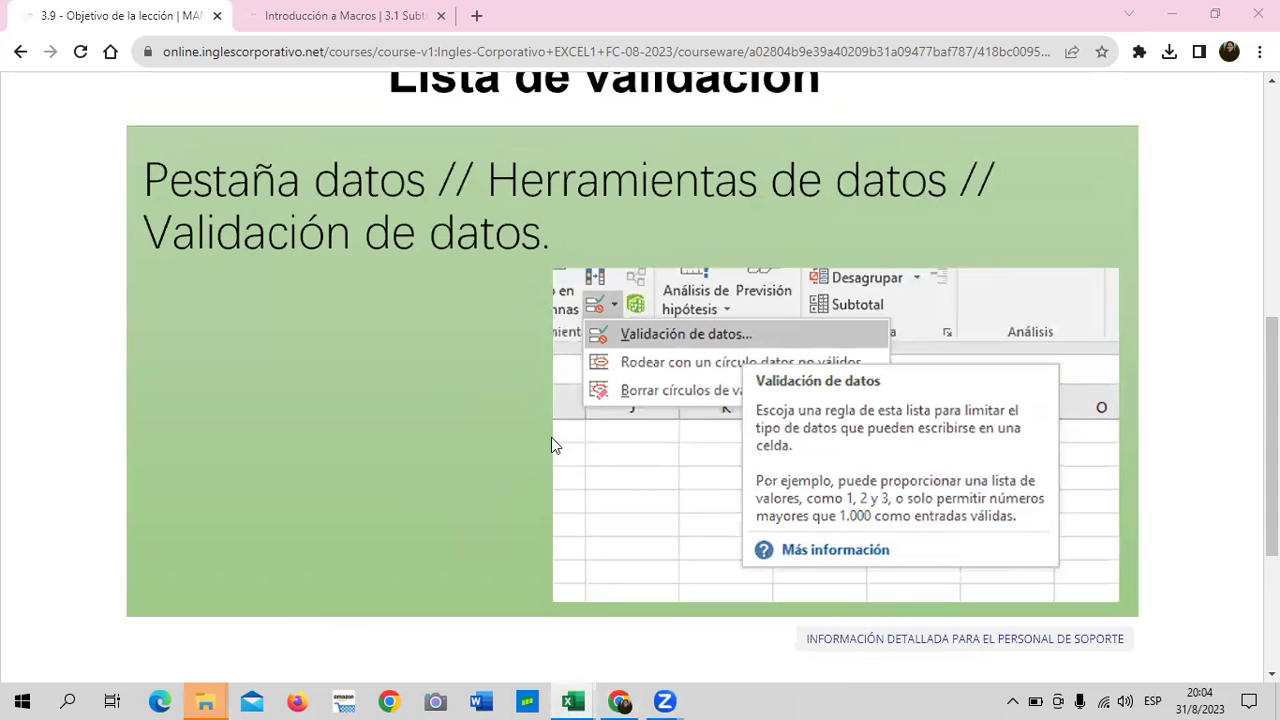
key(alt+Tab)
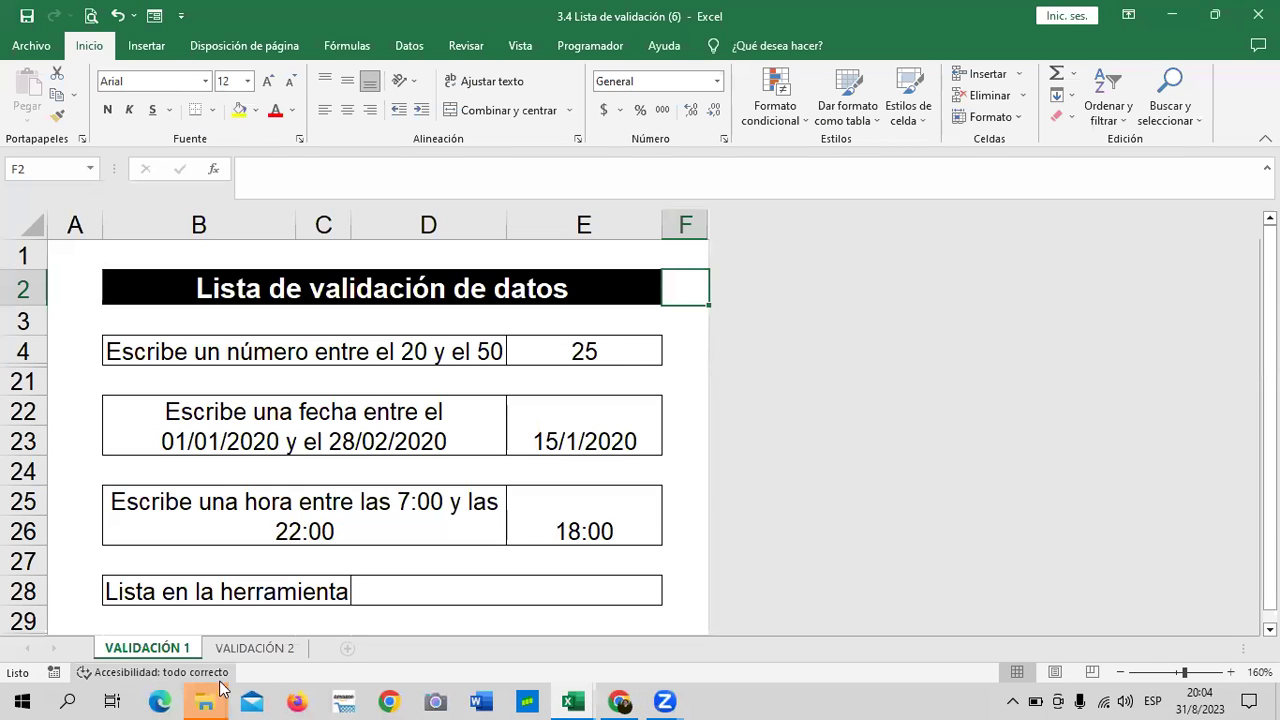
Look through the VALIDACIÓN 1 and VALIDACIÓN 2 sheets in Excel.
click(283, 652)
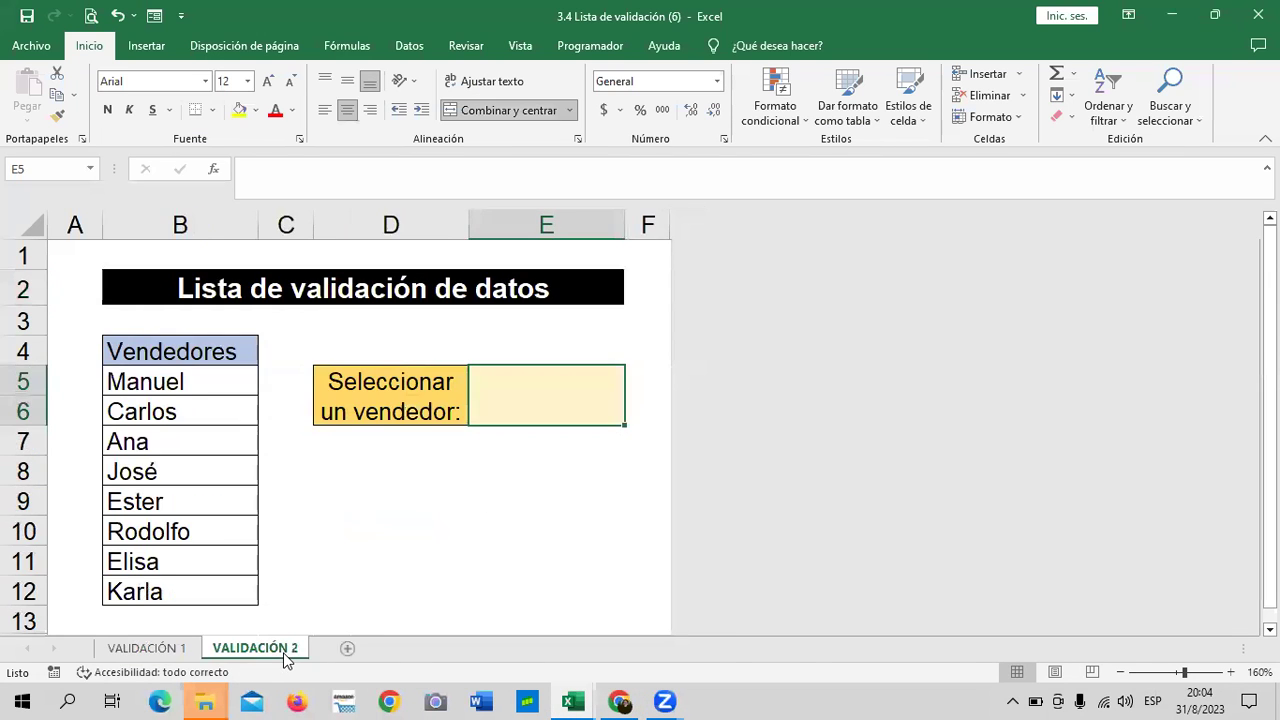
click(175, 652)
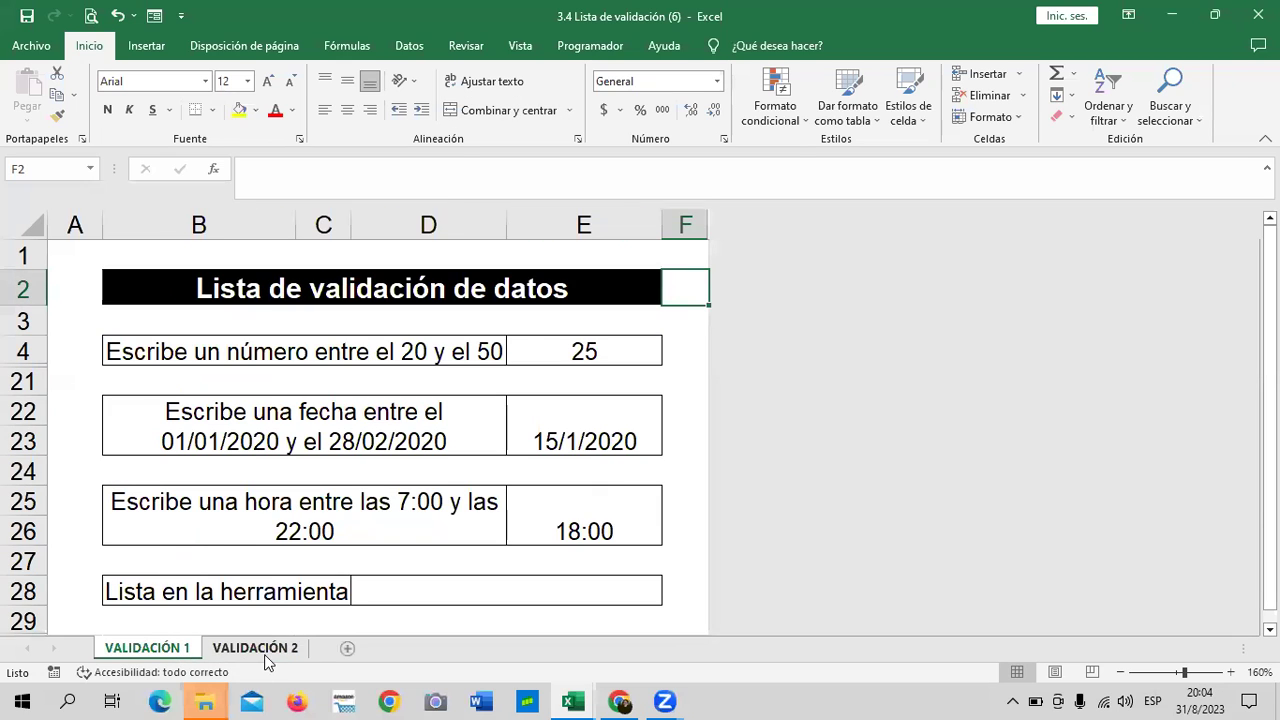
click(283, 652)
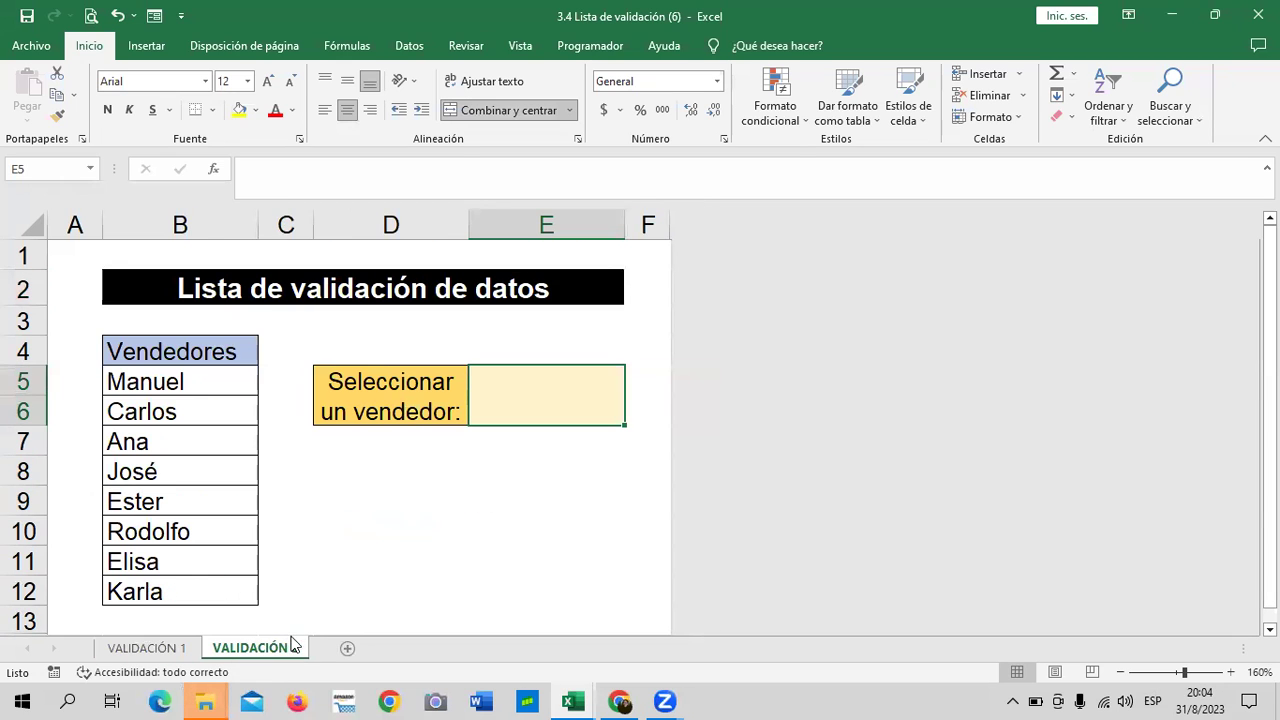
Switch to the Validación con formato personalizado workbook and select its VALIDACIONES title.
mouse_move(574, 699)
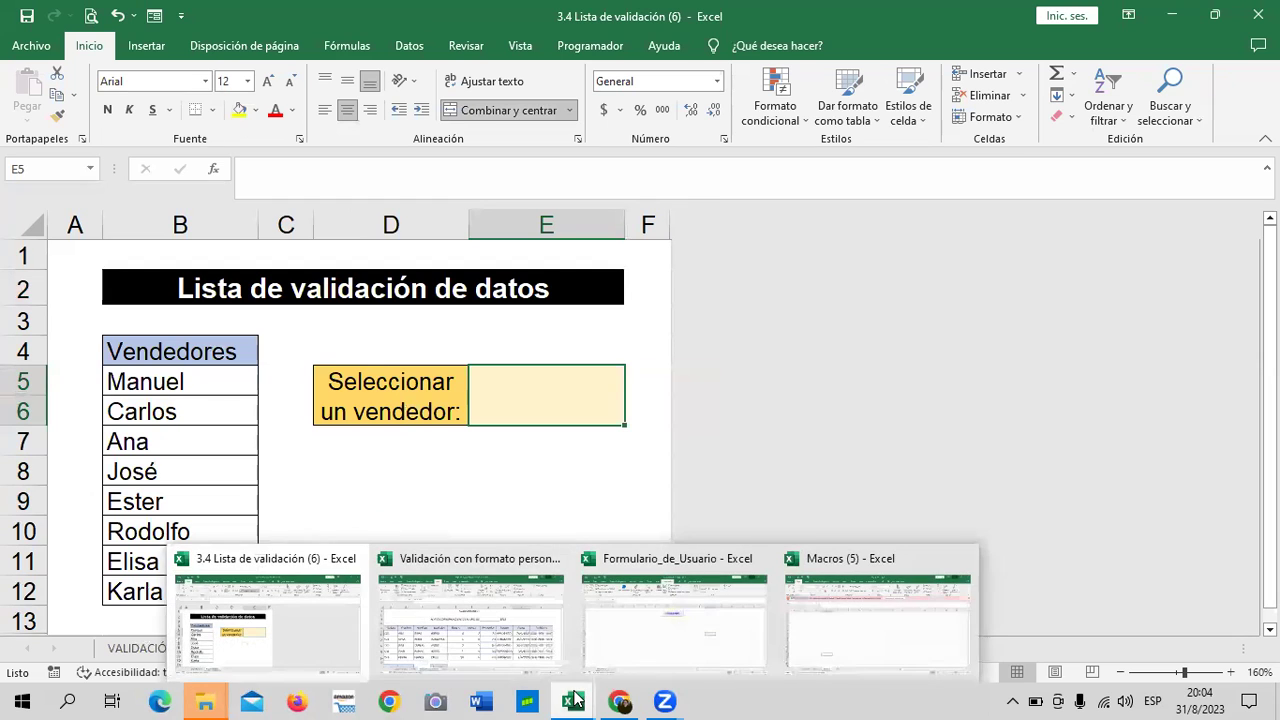
click(506, 617)
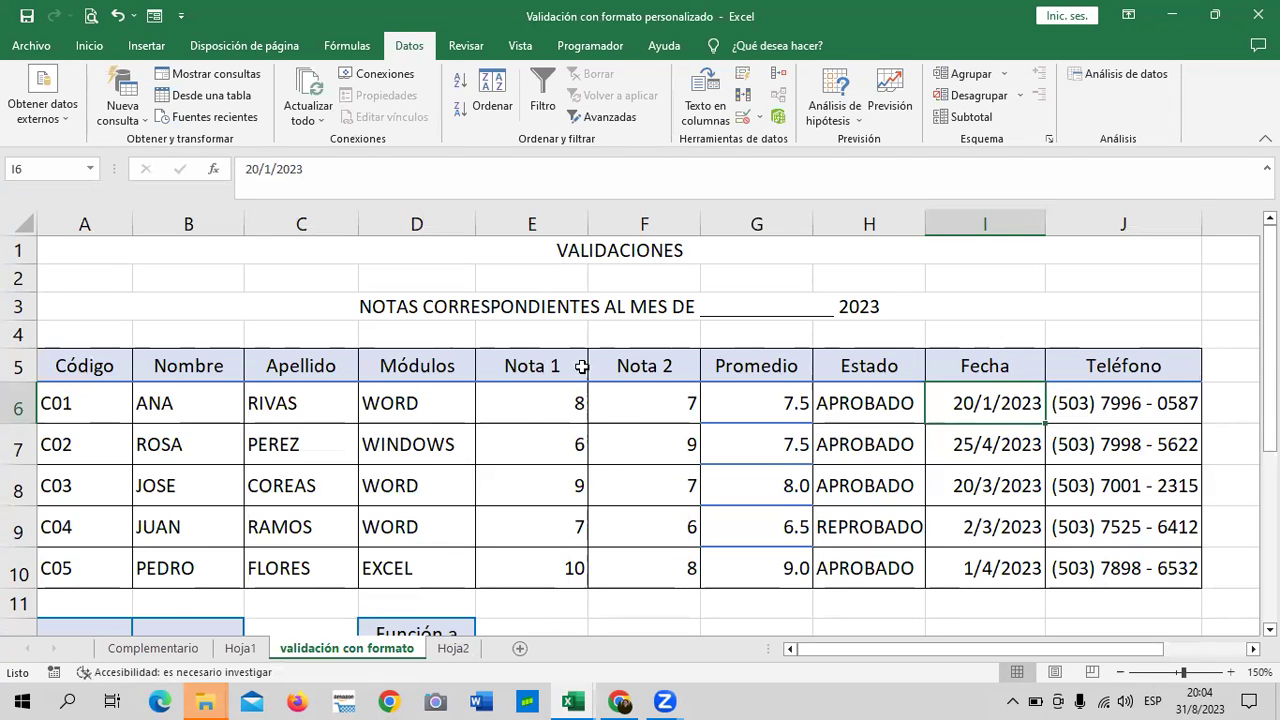
scroll(520, 428, down, 3)
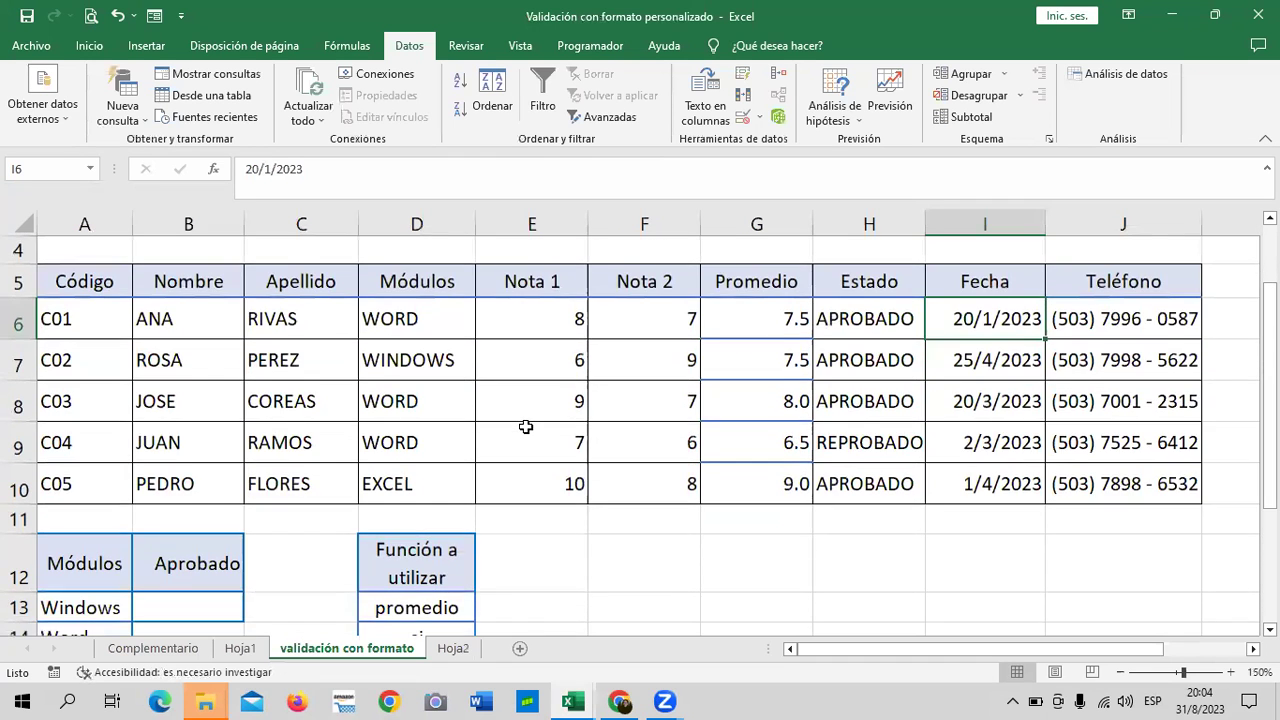
scroll(526, 427, up, 1)
scroll(526, 427, up, 2)
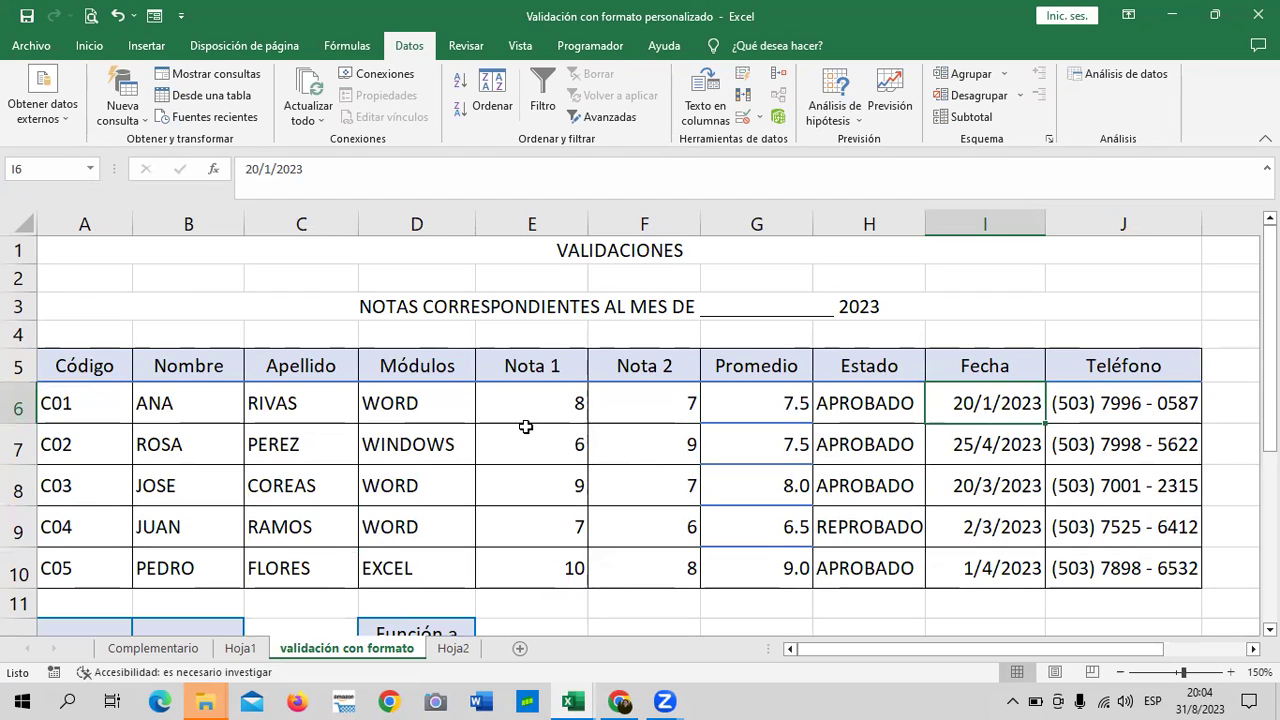
click(622, 250)
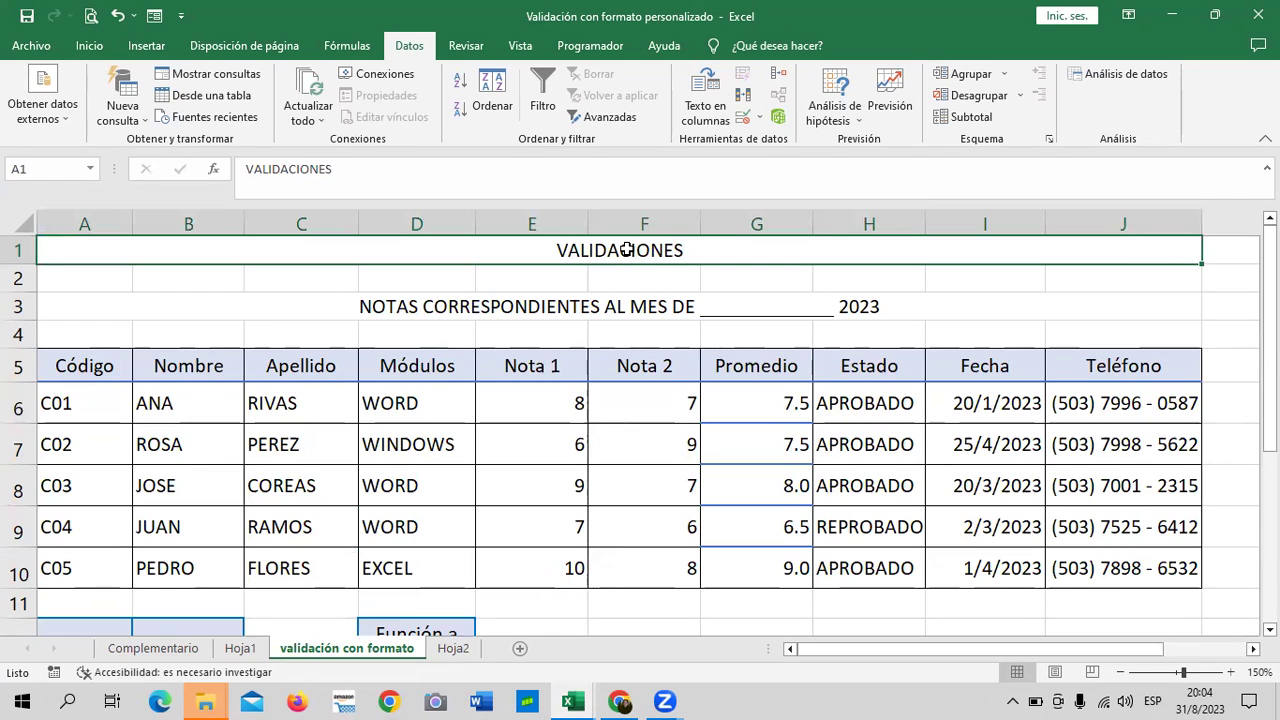
Delete the Hoja2 sheet permanently and insert a new blank worksheet.
click(652, 300)
click(453, 648)
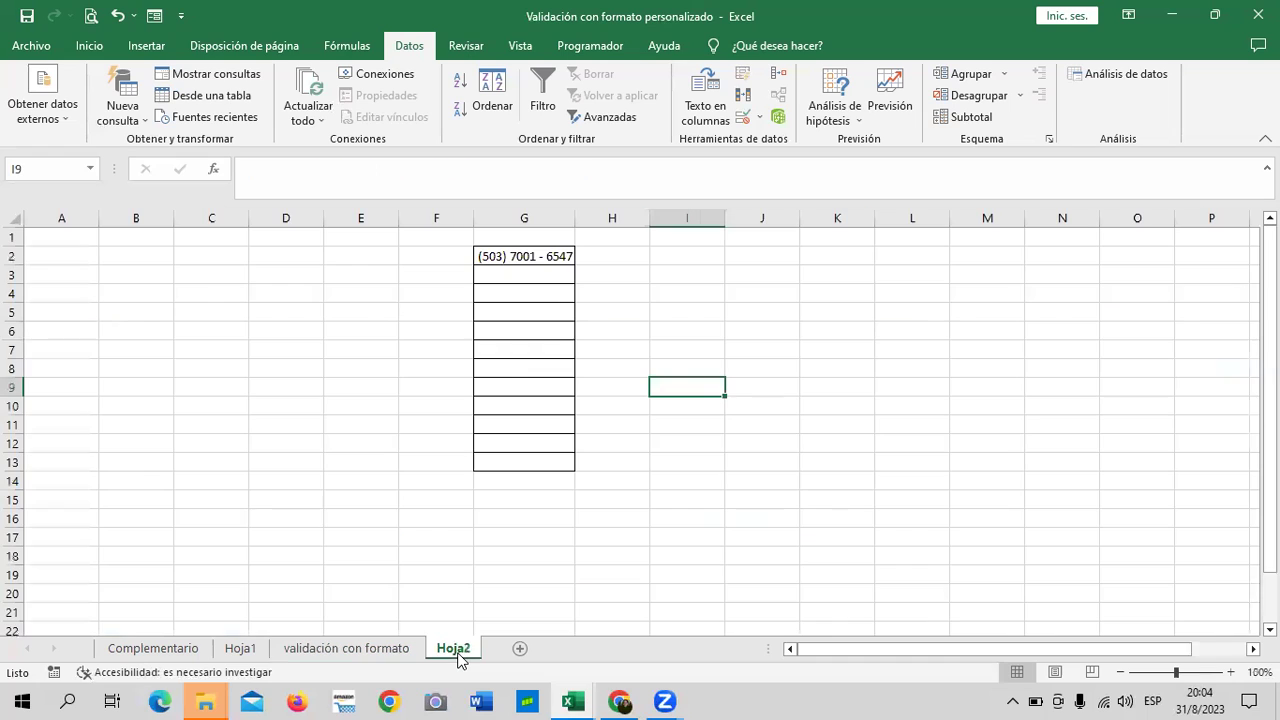
key(Return)
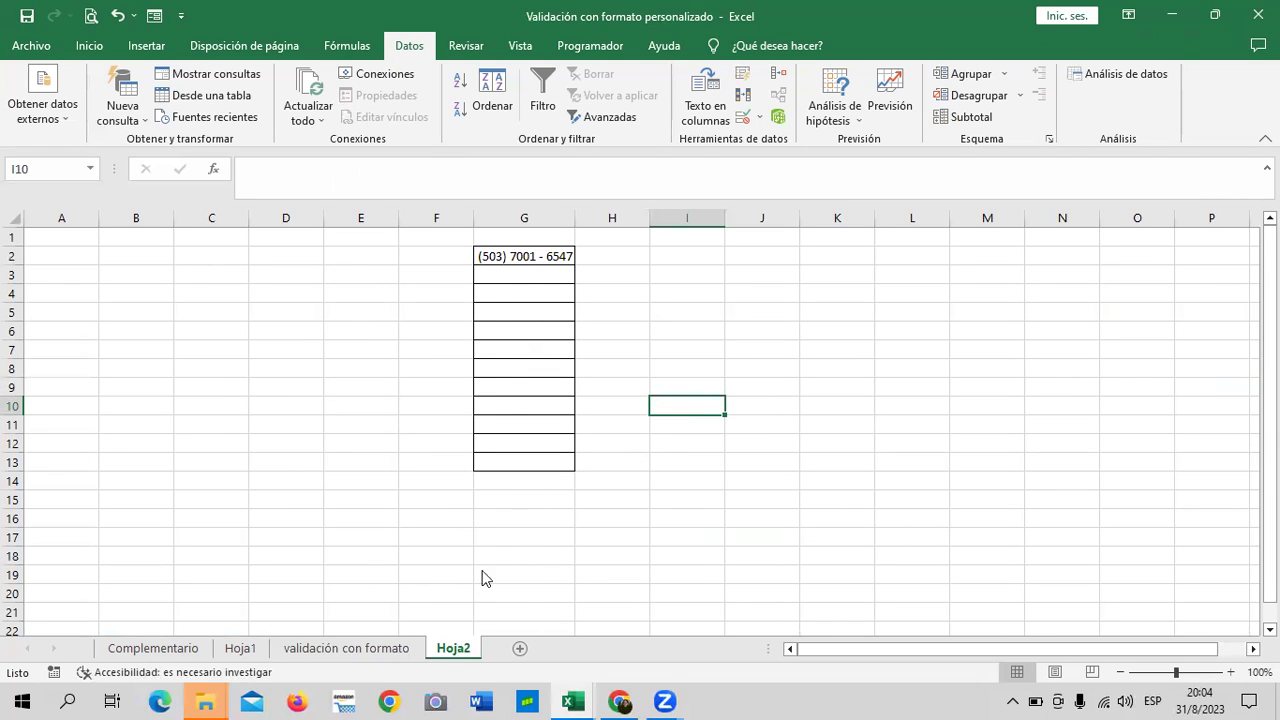
right_click(458, 648)
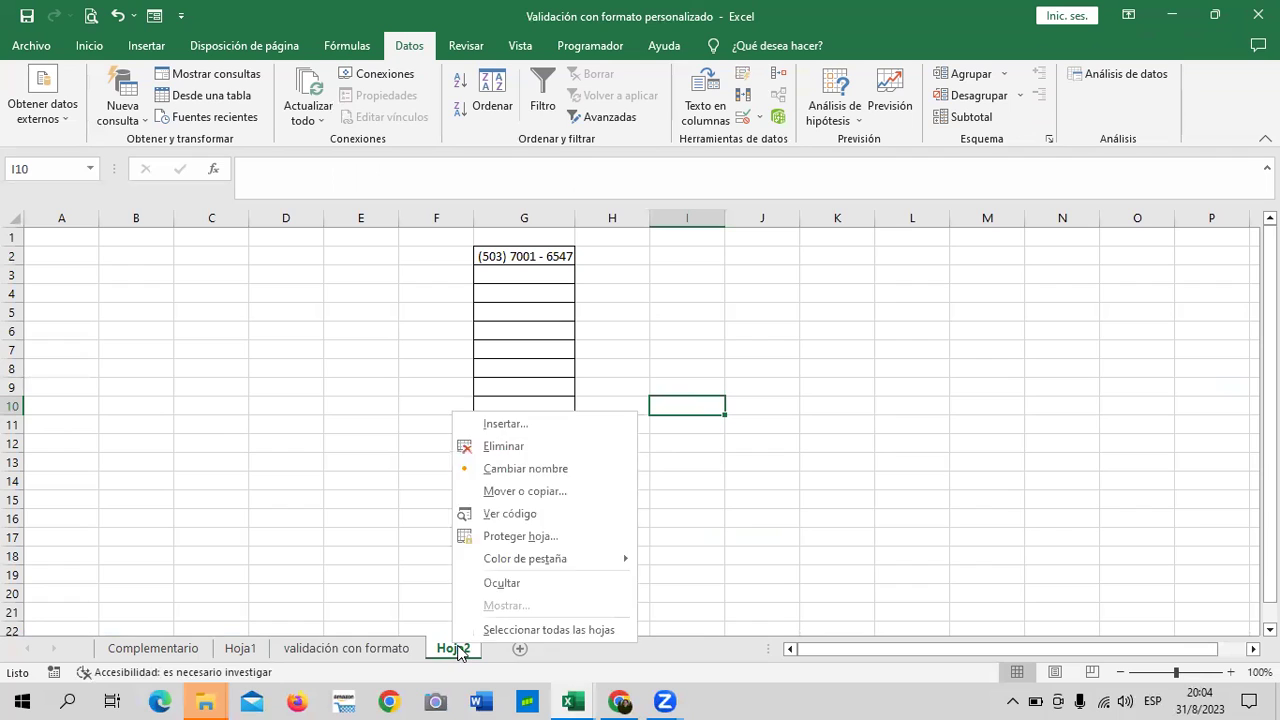
click(508, 450)
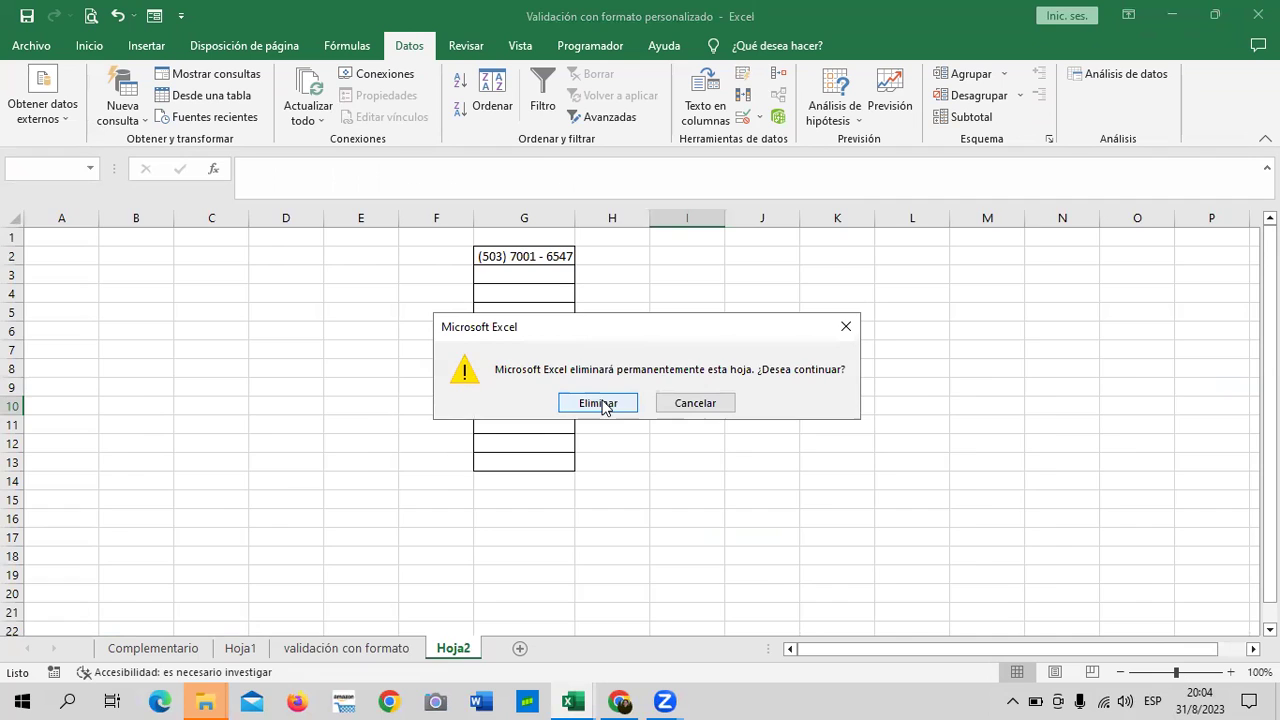
click(603, 407)
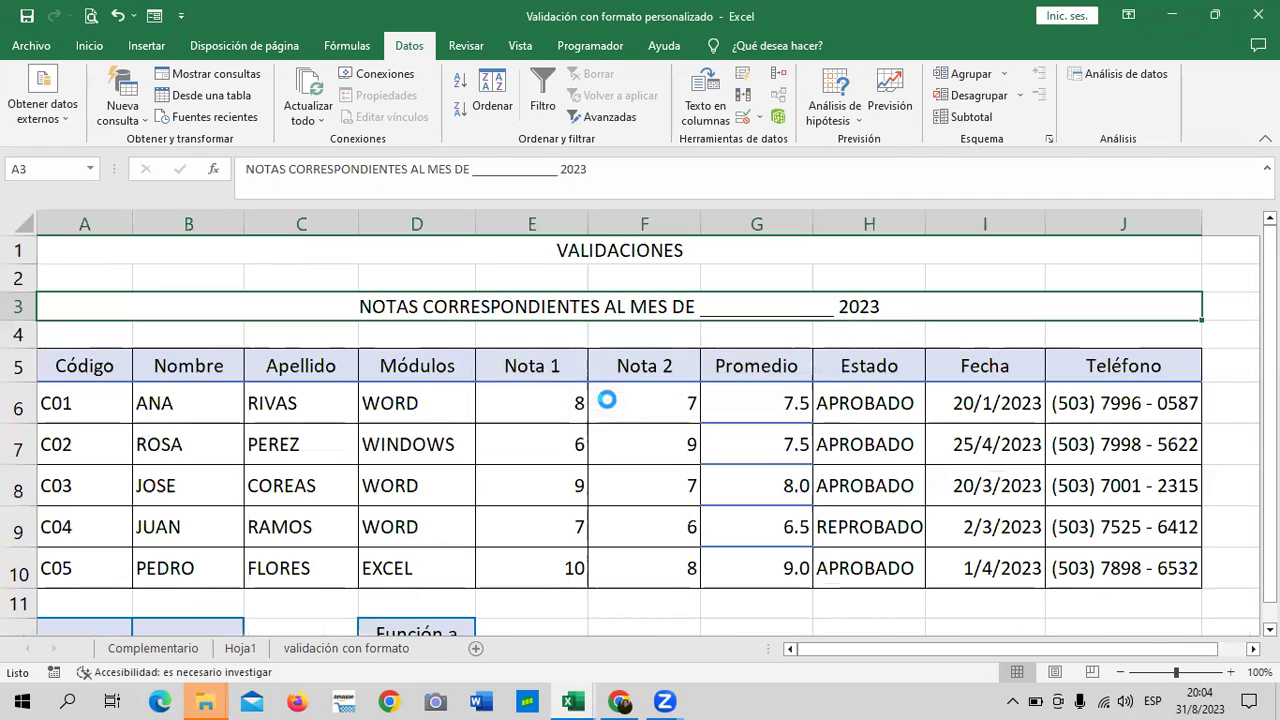
click(464, 650)
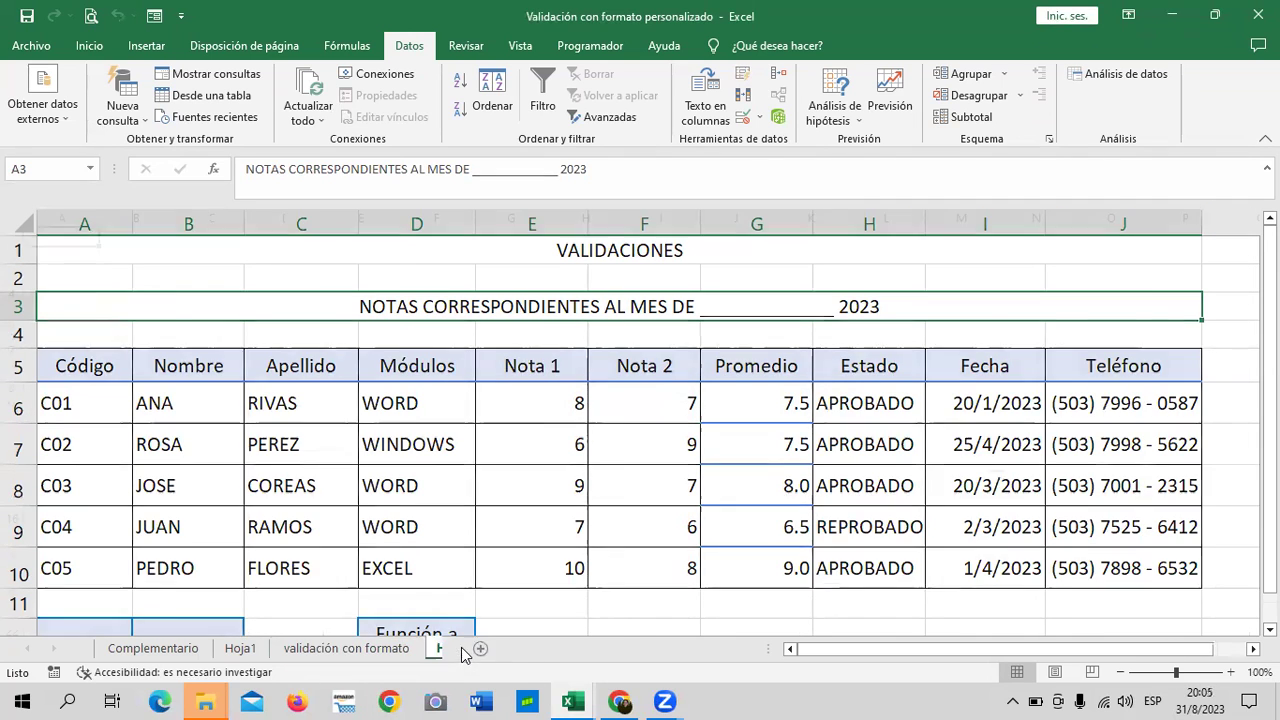
Merge C1:I2 and enter the title VALIDACION DE DATOS in capitals.
drag(206, 235, 660, 257)
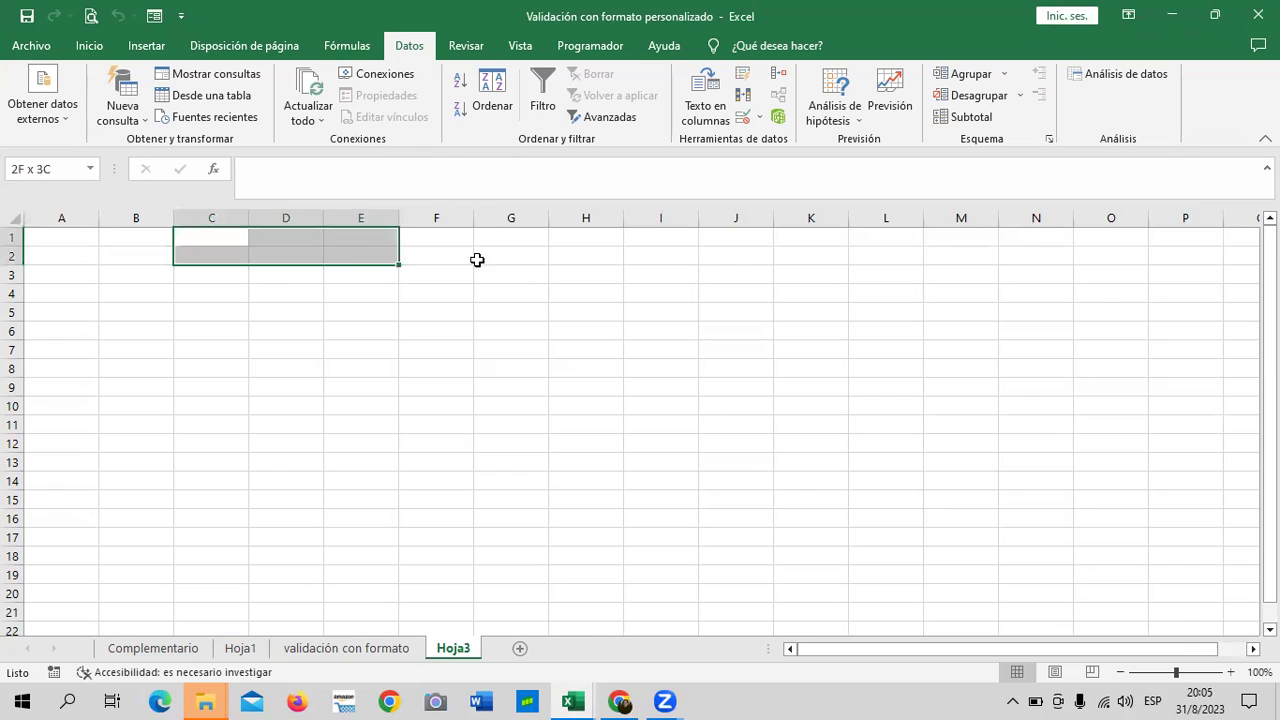
click(86, 47)
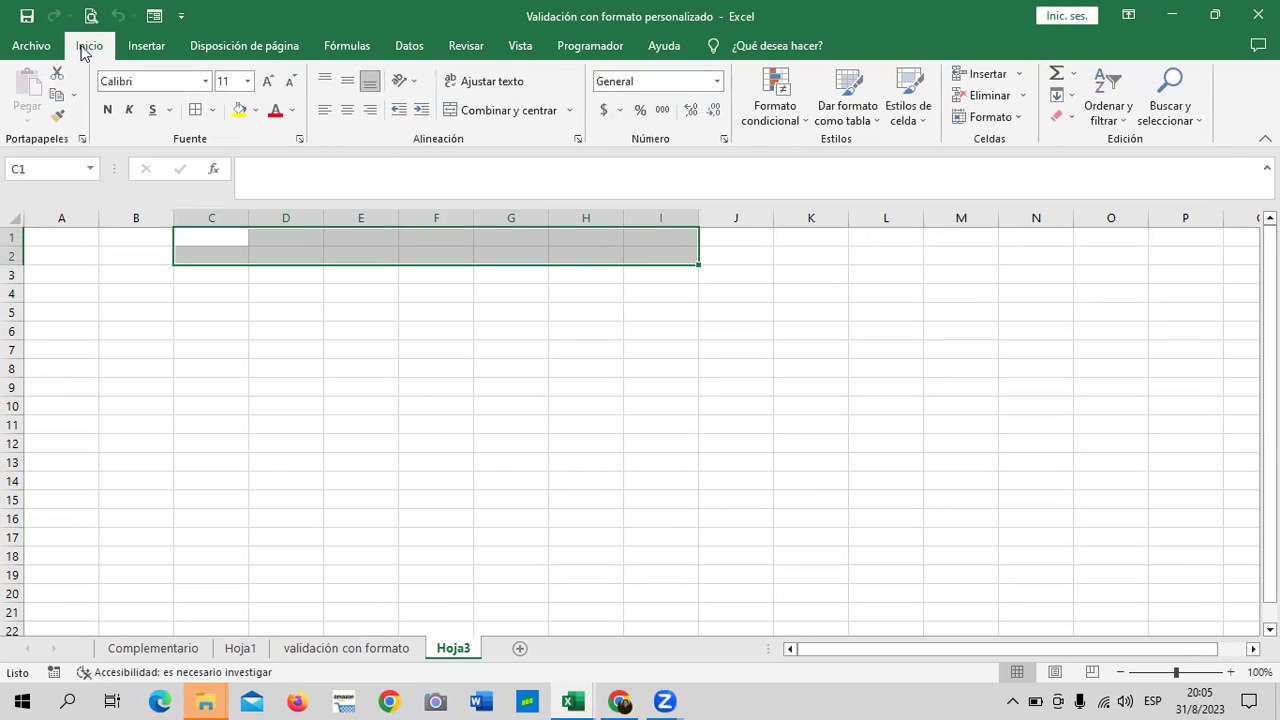
click(505, 112)
click(803, 296)
click(597, 248)
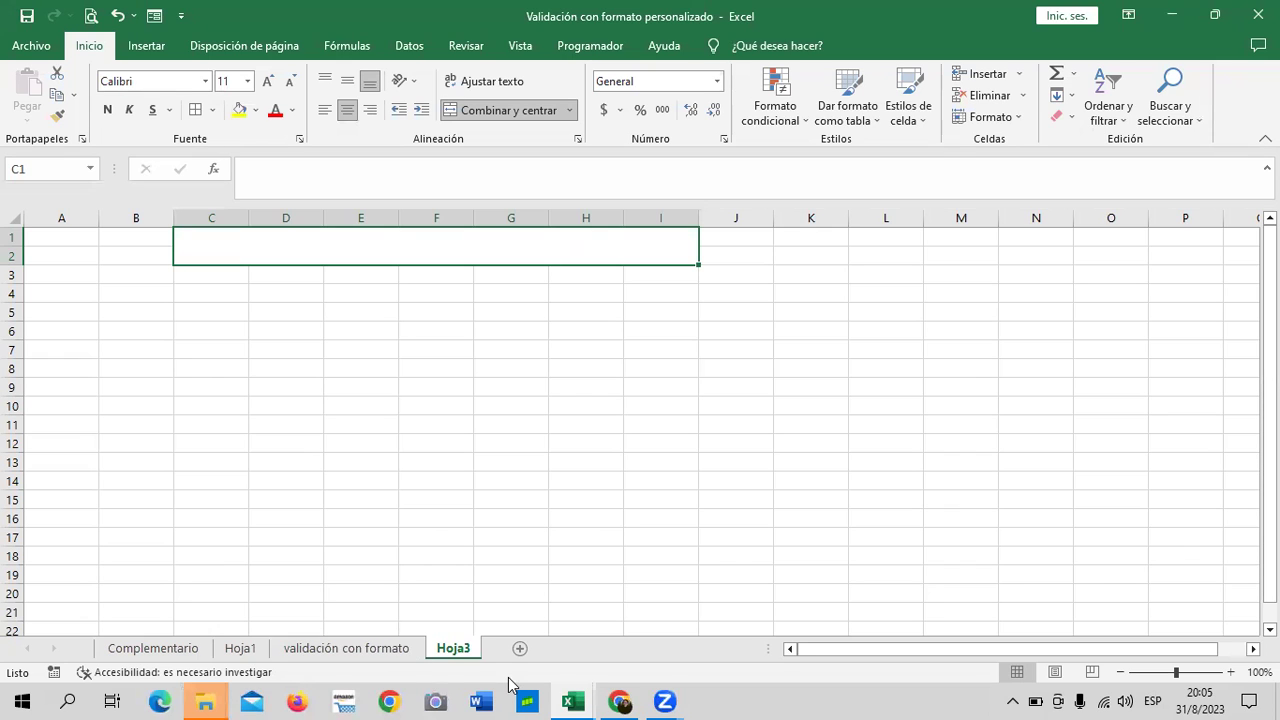
key(Caps_Lock)
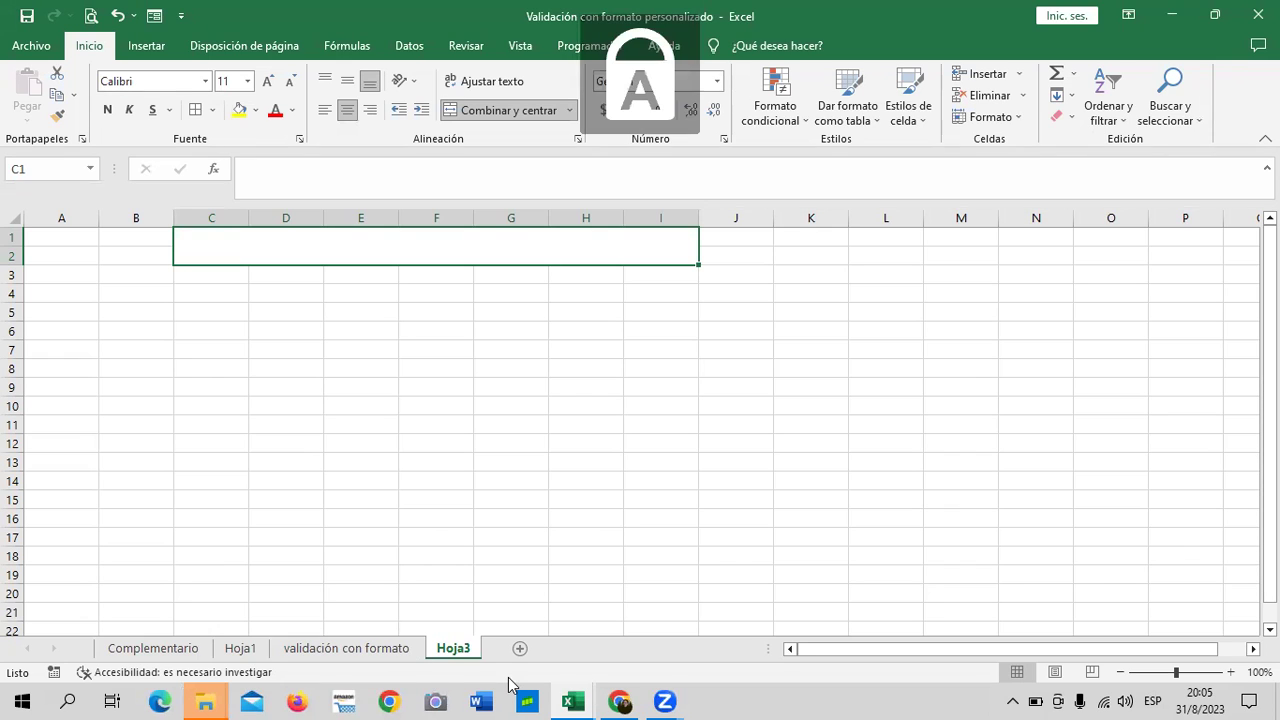
text(VALIDACION DE DATOS)
key(Return)
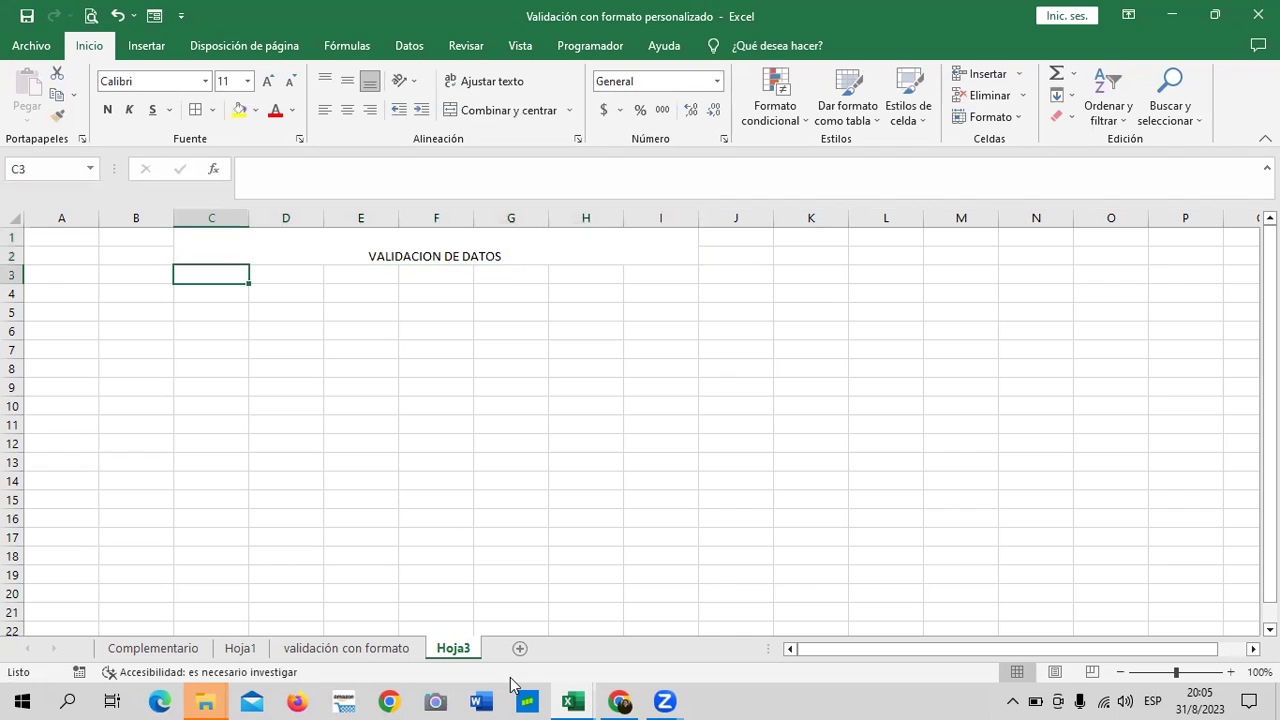
Give the title the green Énfasis6 cell style and enlarge its font to 18.
click(556, 239)
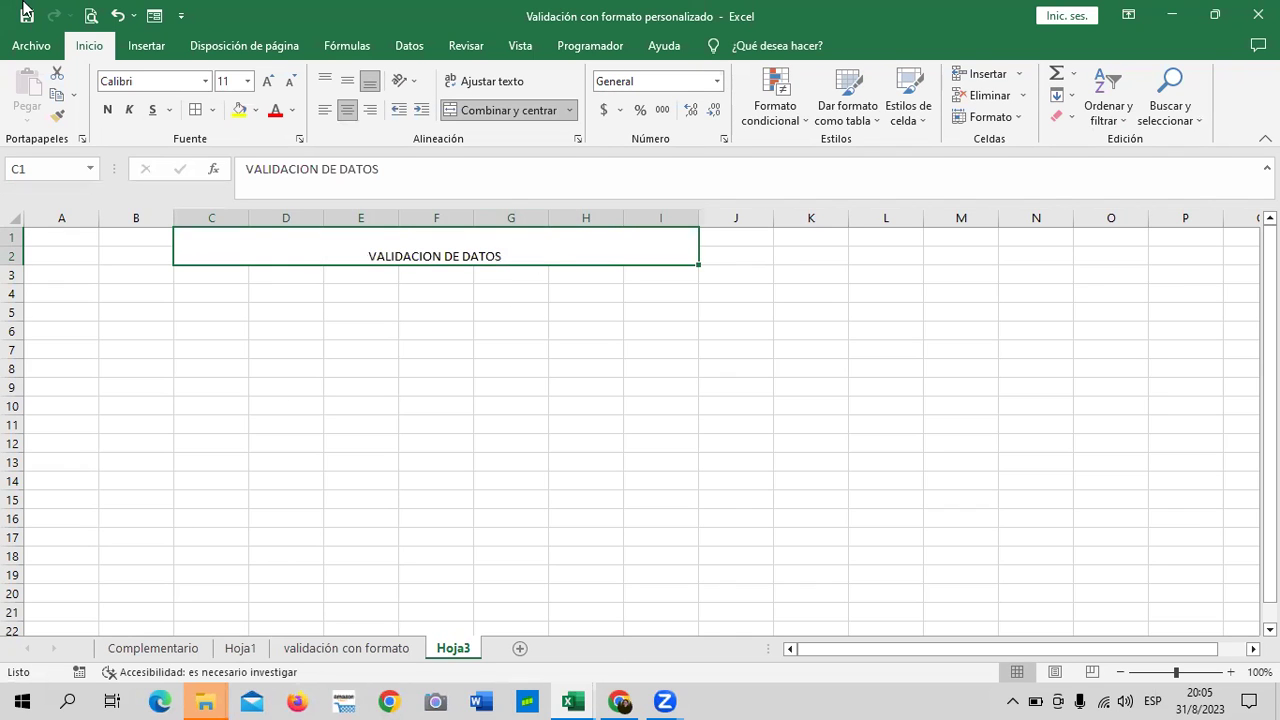
click(910, 120)
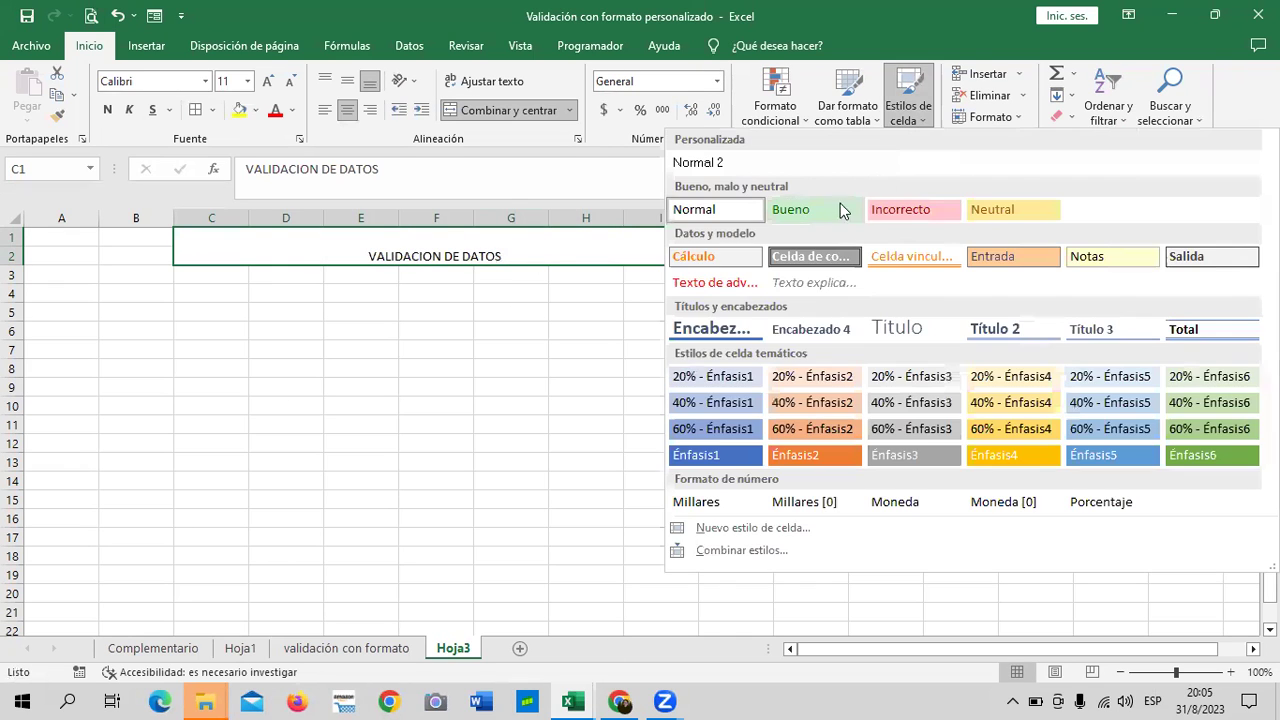
click(1201, 457)
click(268, 80)
click(268, 80)
click(268, 80)
click(268, 80)
drag(563, 497, 566, 484)
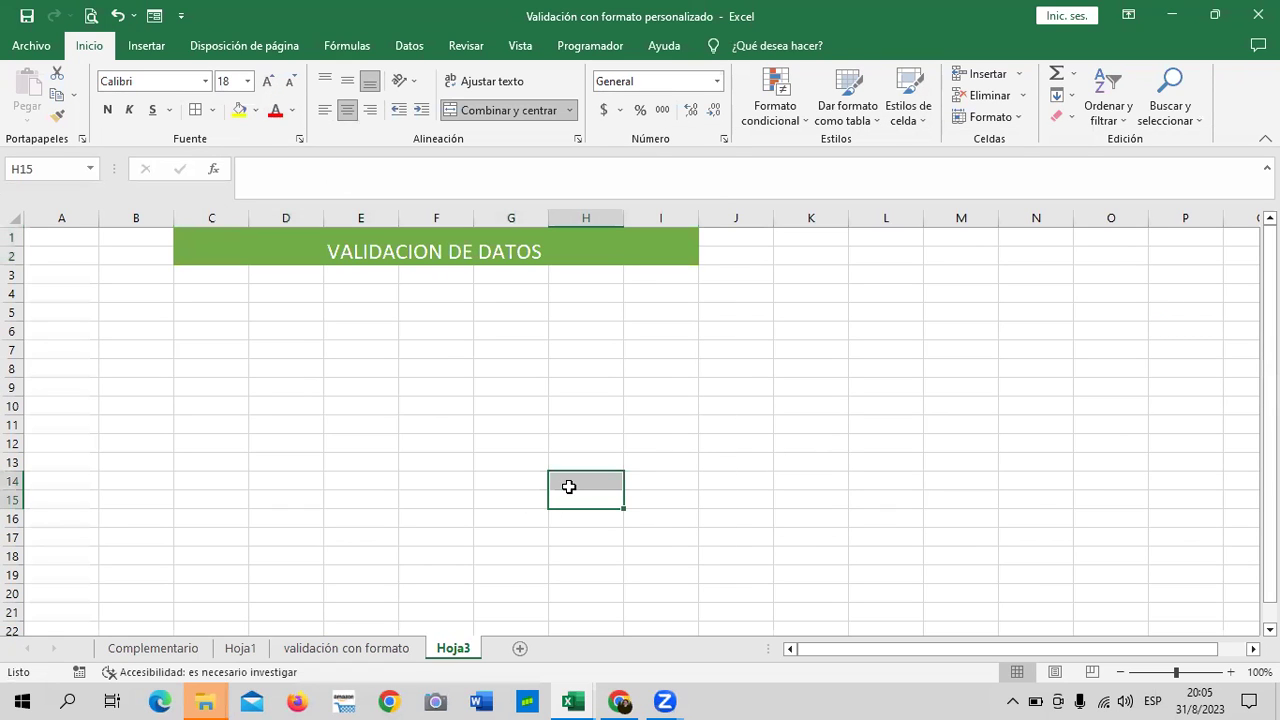
click(389, 650)
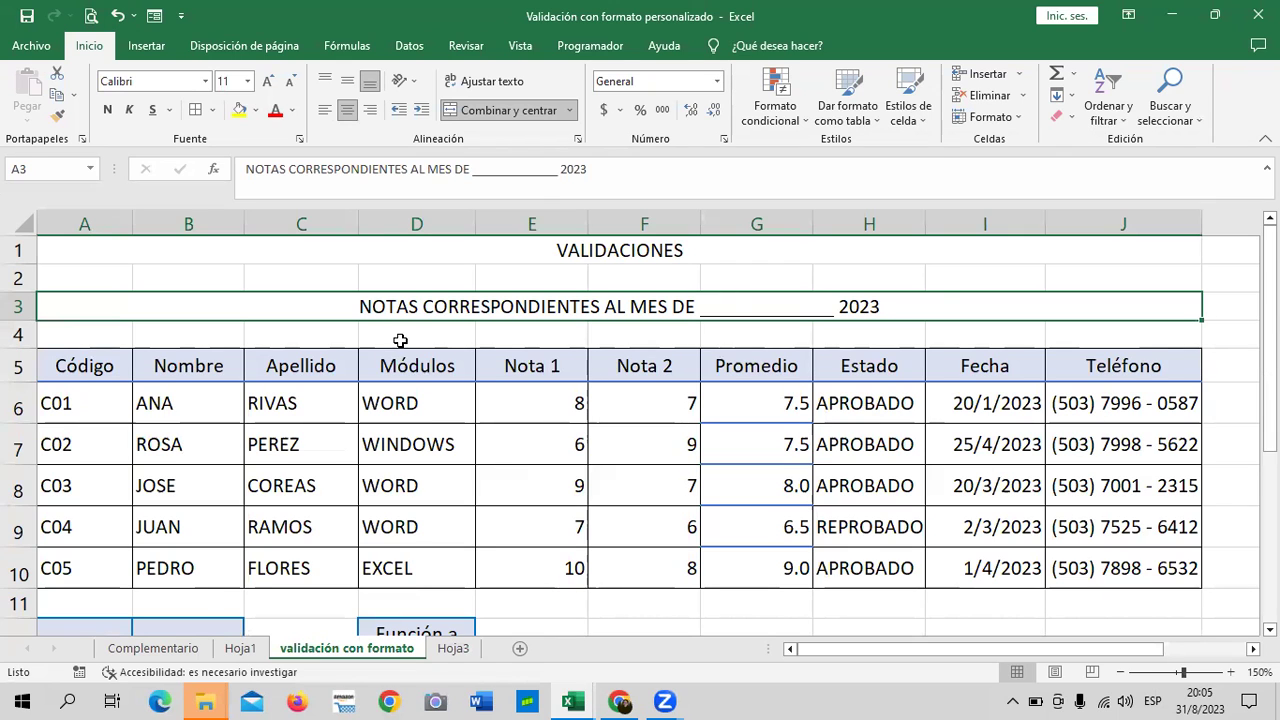
On Hoja3, merge A5:O6 and enter 'NOTAS CORRESPONDIENTE AL MES DE ____ DEL AÑO 2023'.
click(455, 650)
mouse_move(48, 313)
mouse_down()
mouse_move(449, 341)
mouse_move(1131, 331)
mouse_up()
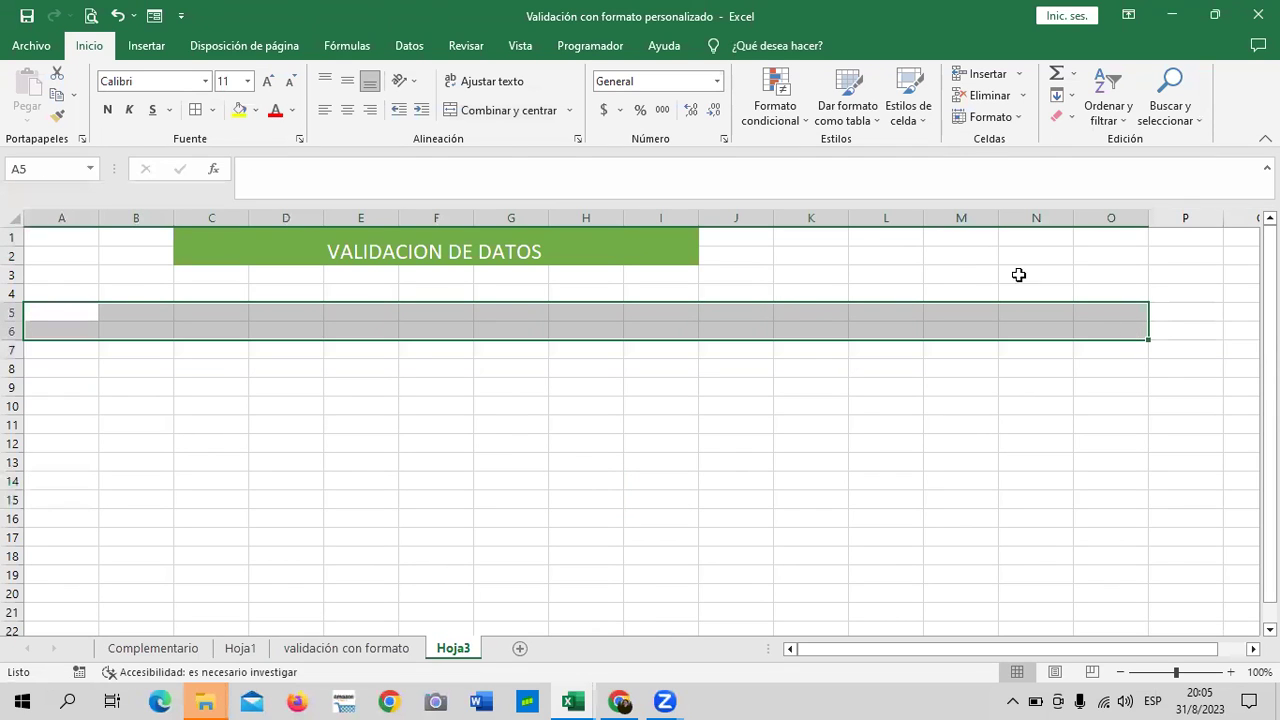
click(506, 110)
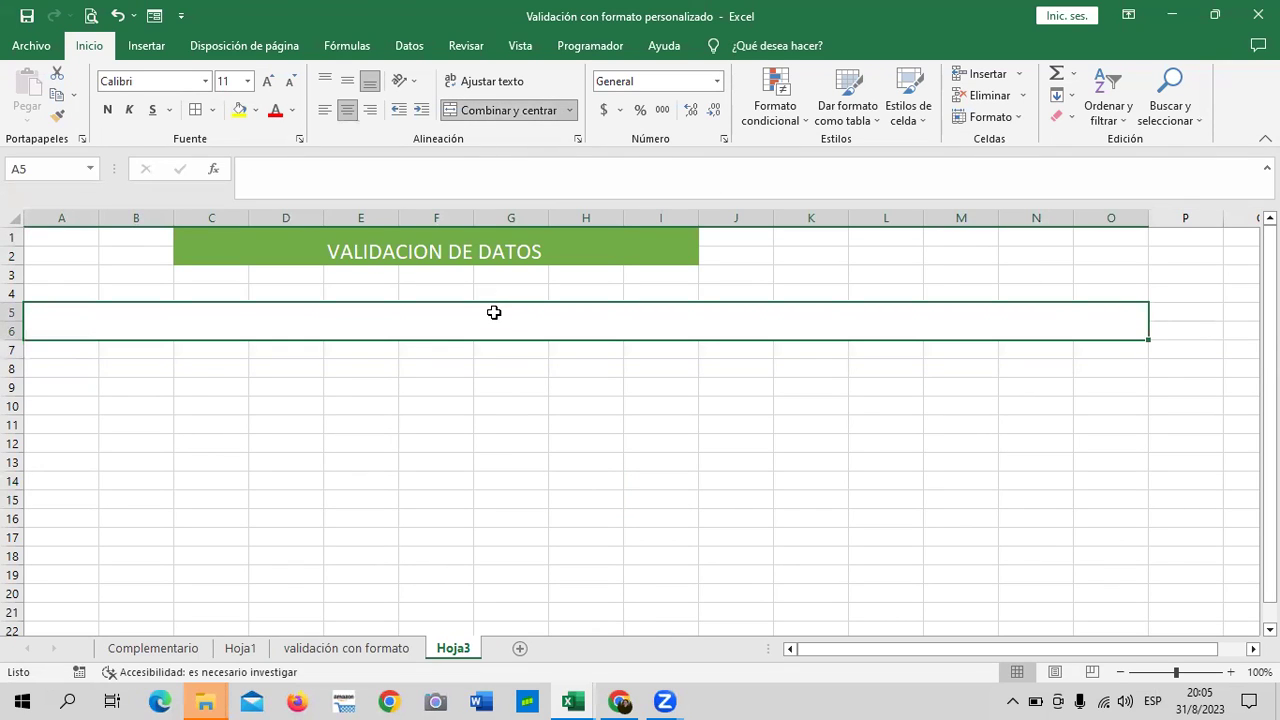
text(NOTAS CORRESPONDIENTE AL MES DE)
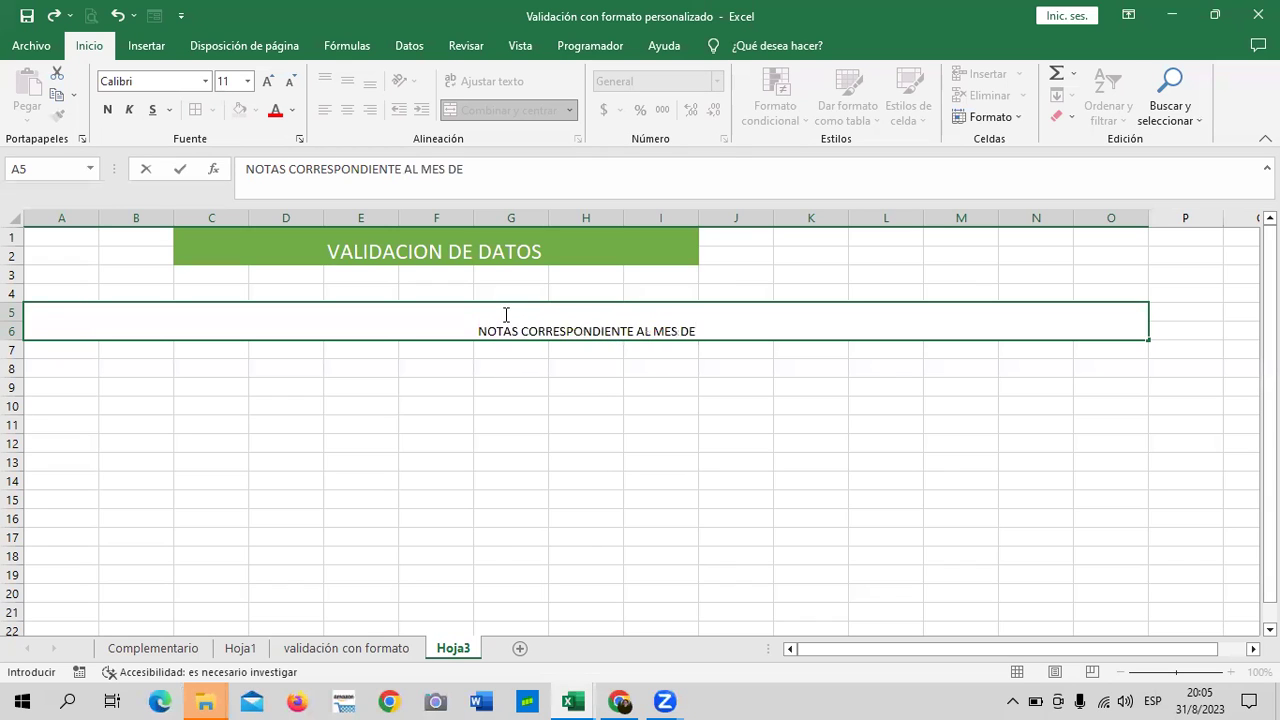
text( _______________________________)
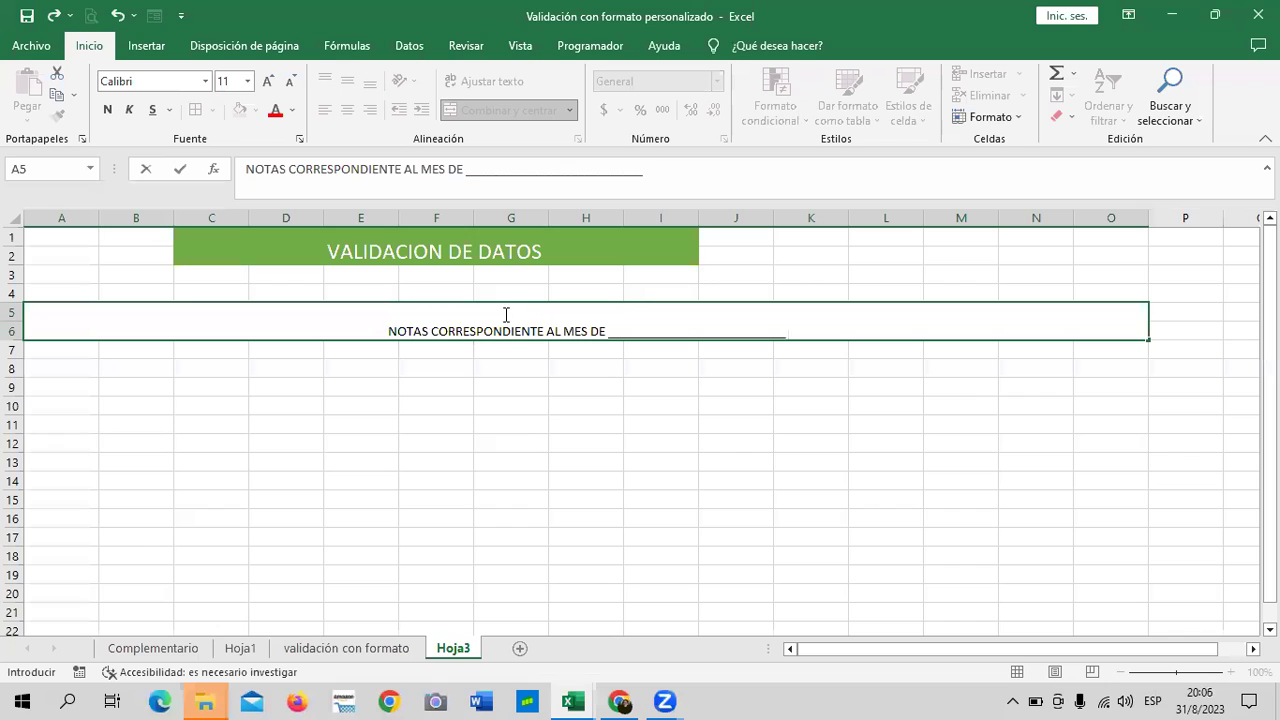
text( DEL)
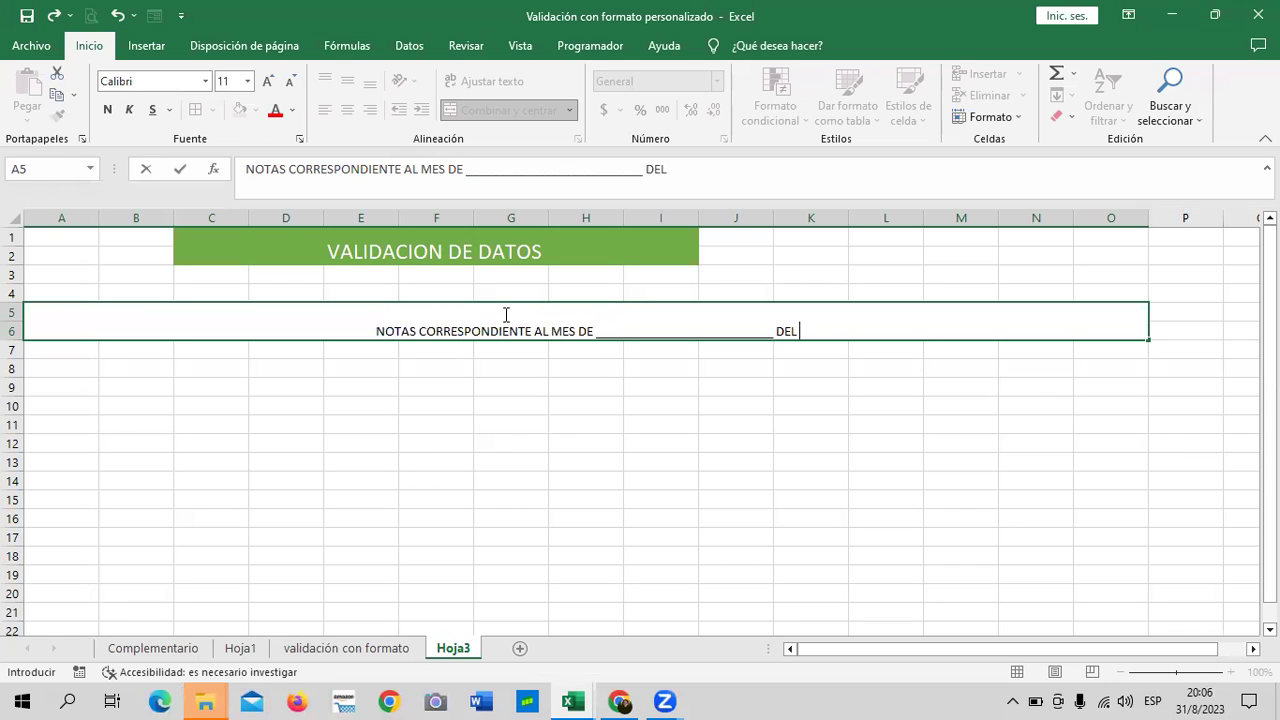
text( AÑO 2023)
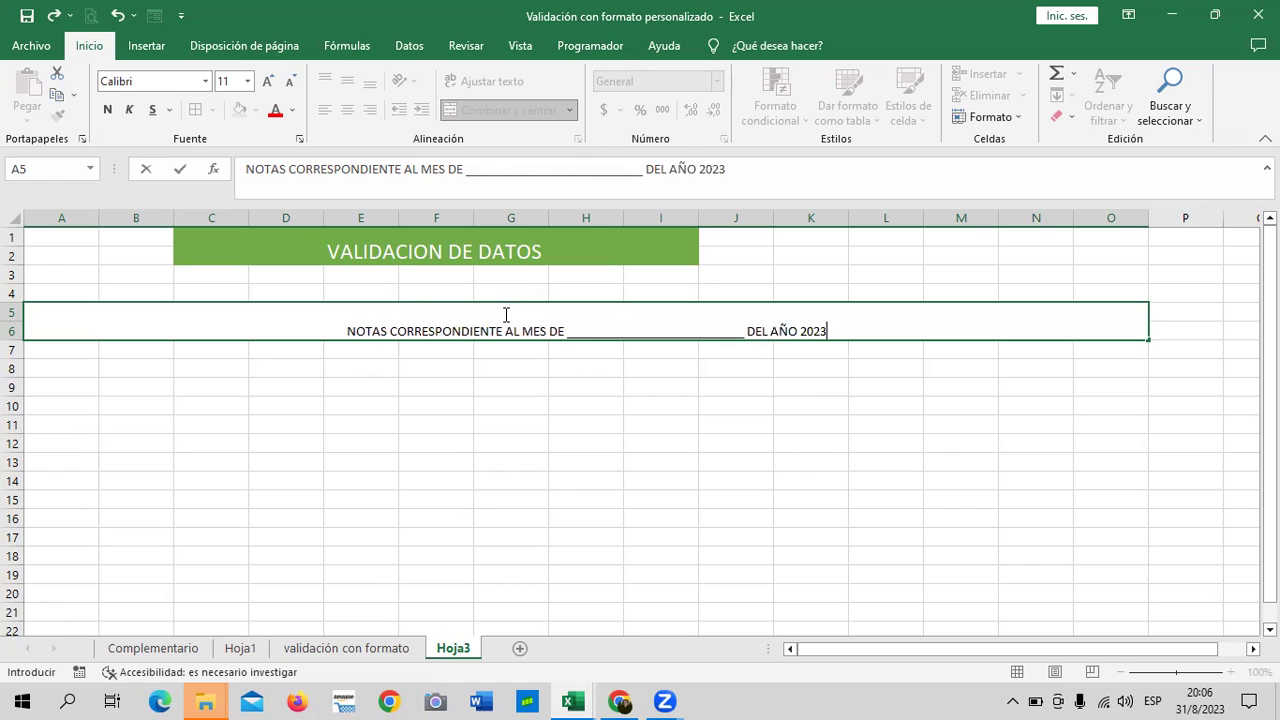
key(Return)
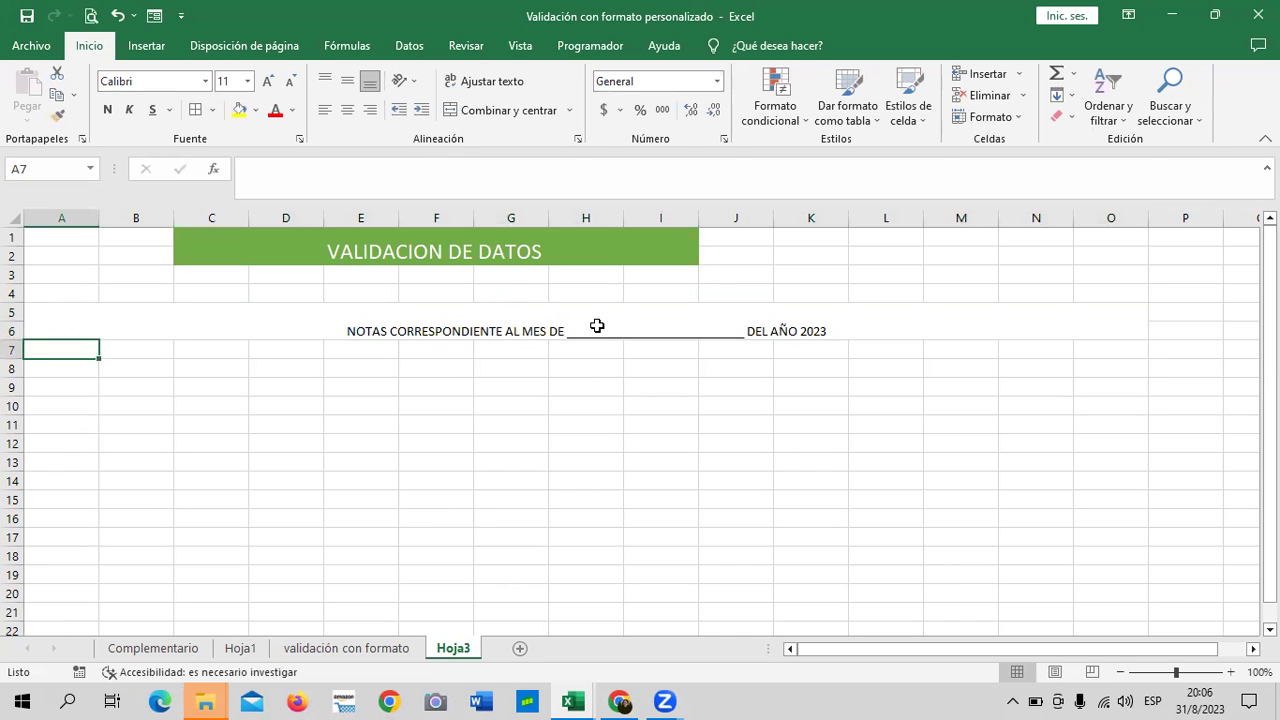
Enlarge the subtitle text to 18 points.
click(597, 326)
click(268, 82)
click(268, 82)
click(268, 82)
click(268, 82)
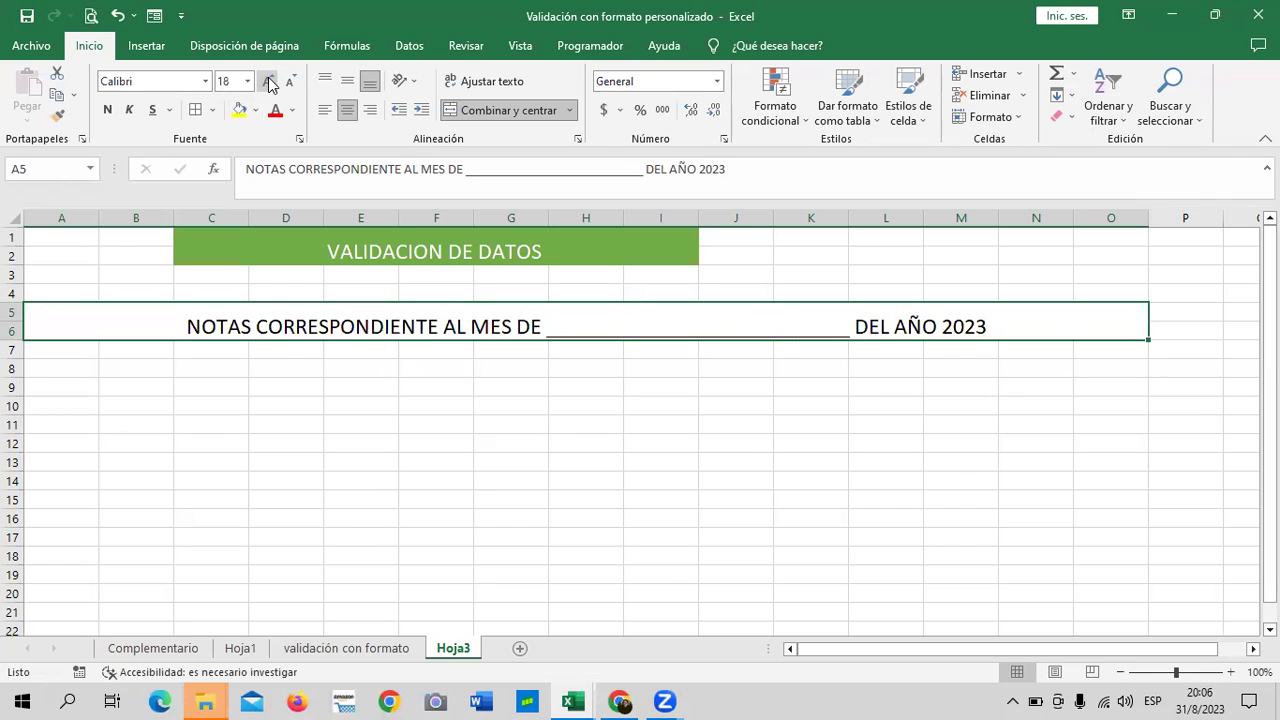
click(542, 426)
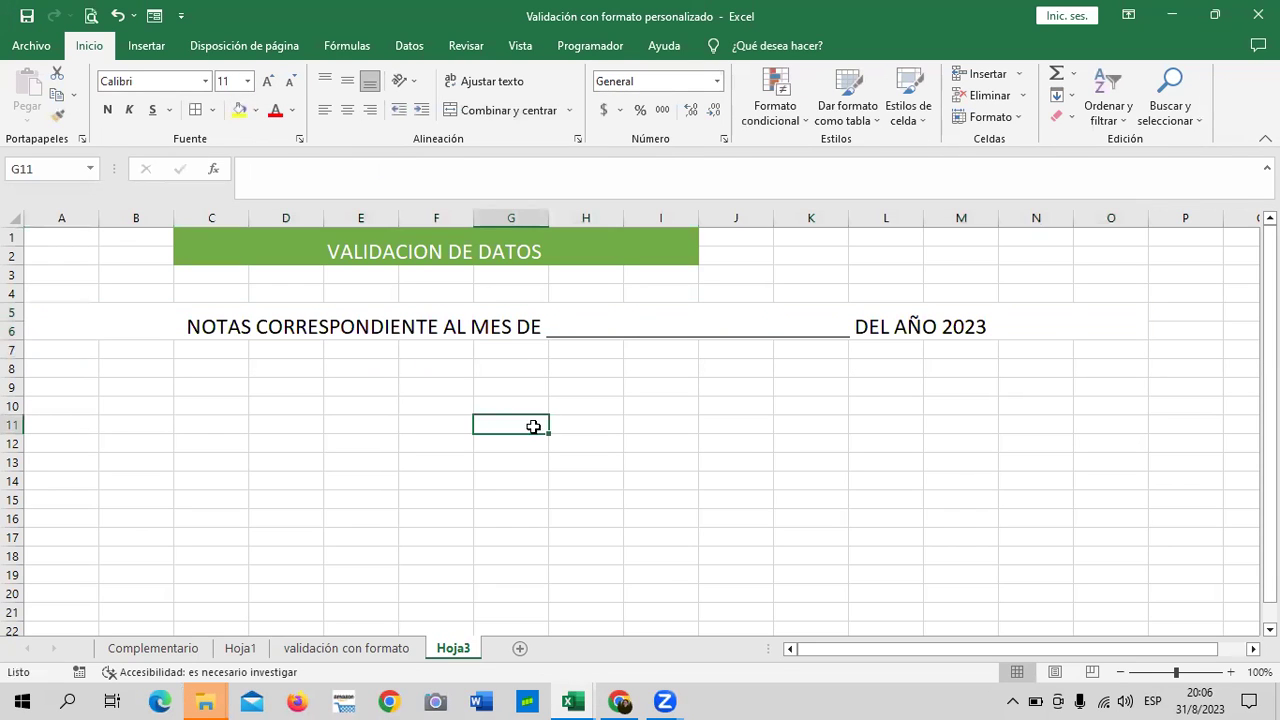
click(458, 328)
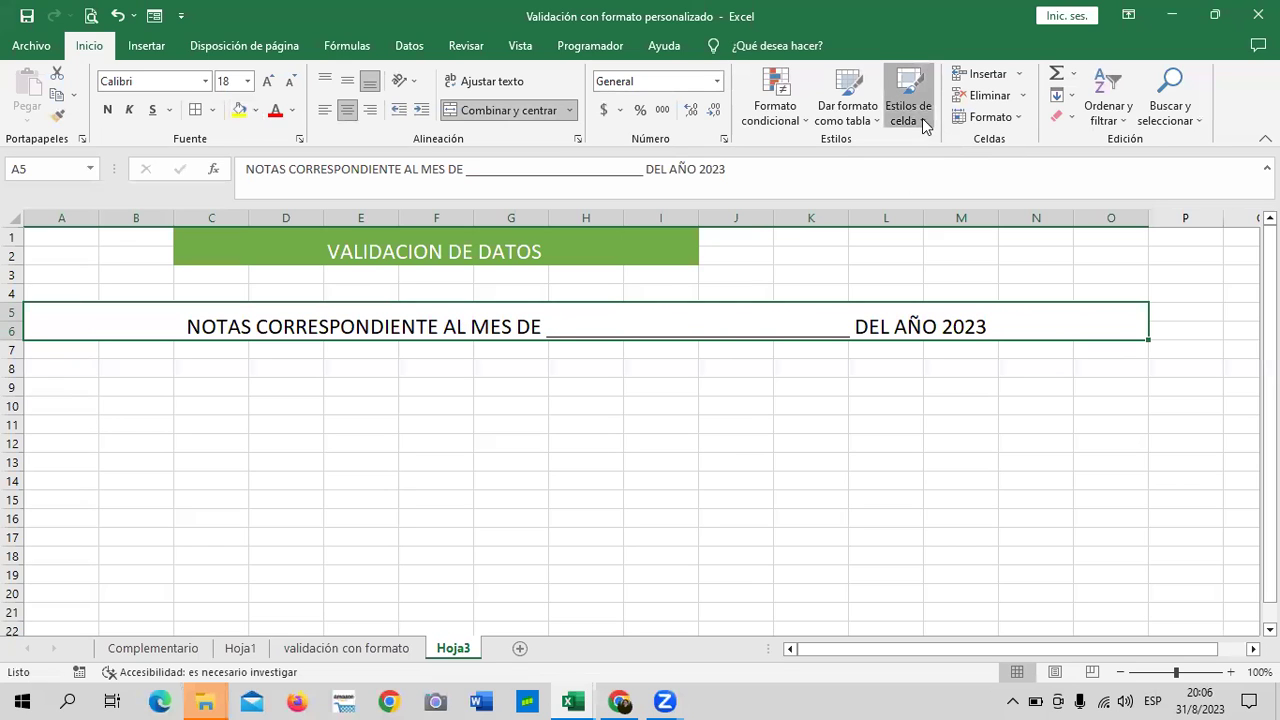
Apply the green Énfasis6 style to the A5:O6 subtitle and enlarge its text further.
click(922, 118)
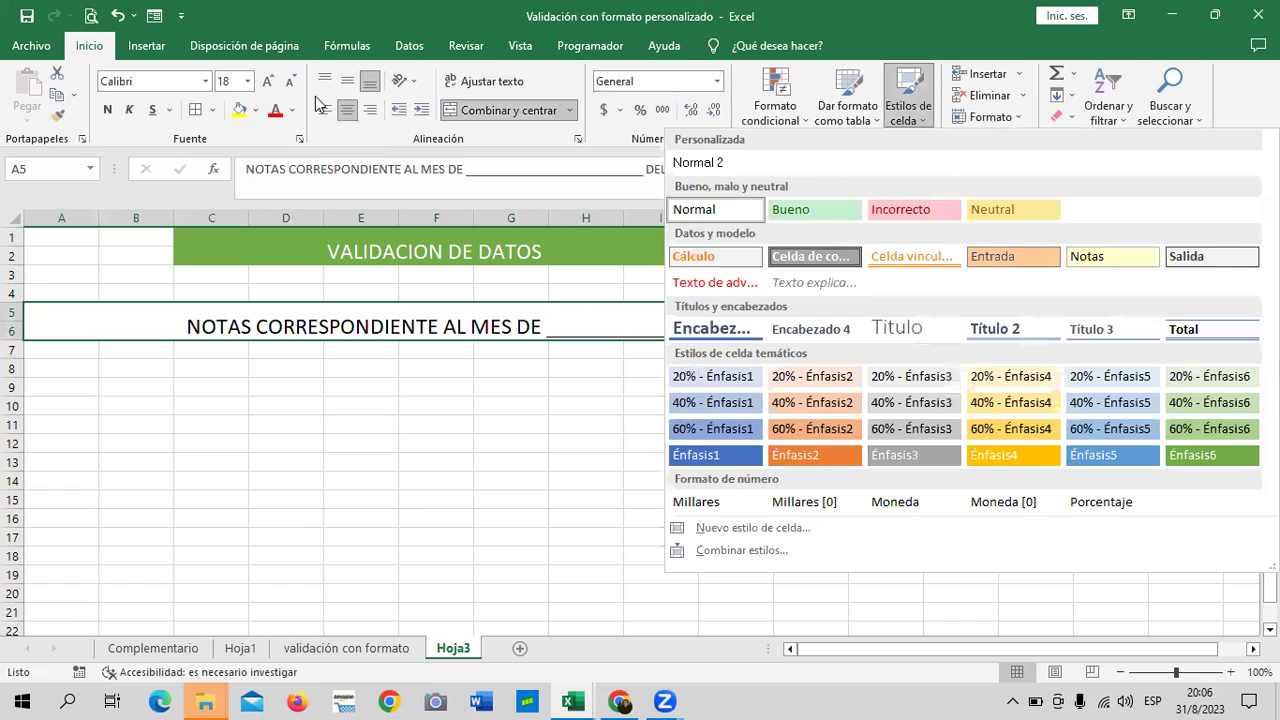
click(1220, 455)
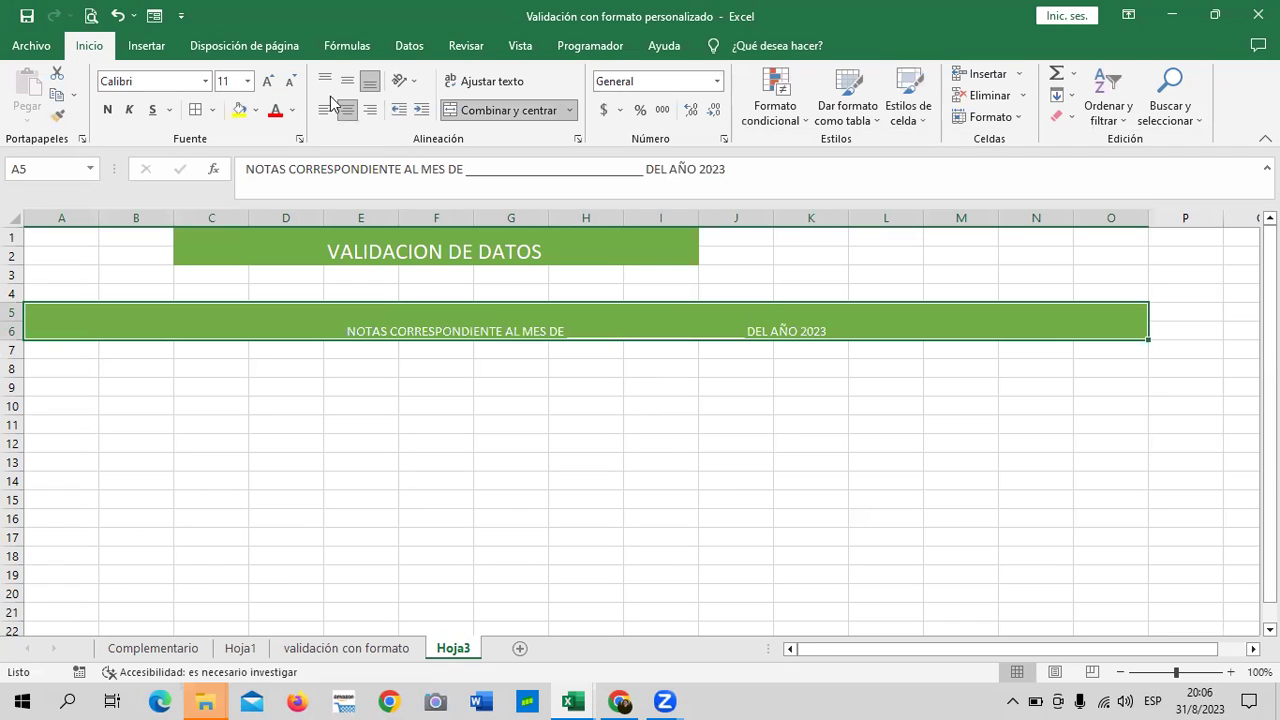
click(265, 80)
click(265, 80)
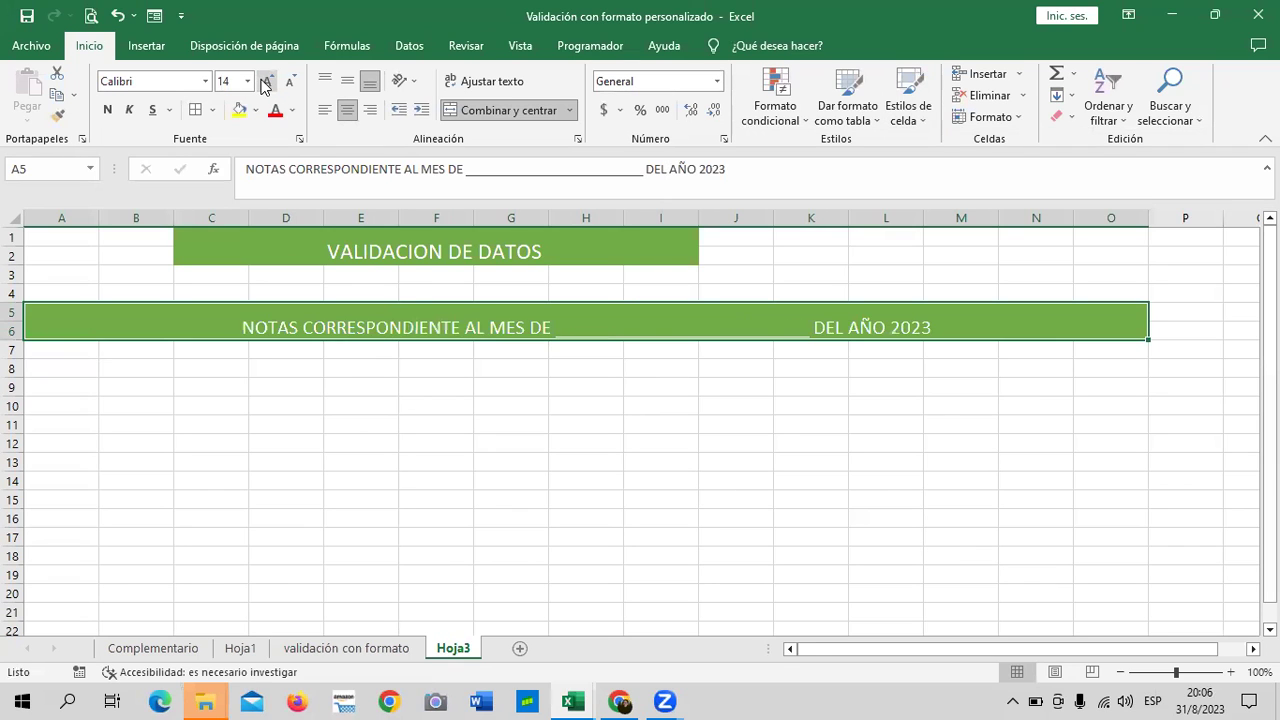
click(265, 80)
click(565, 432)
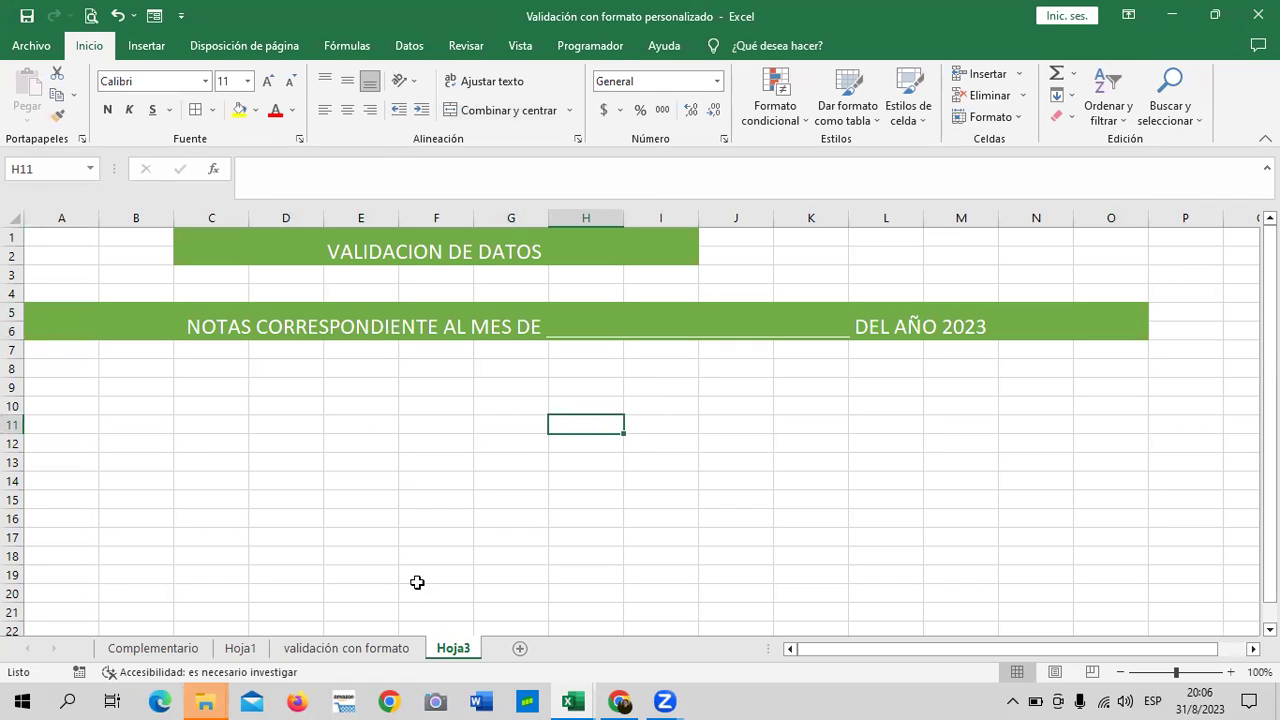
Review the Código through Teléfono headers on validación con formato, then return to Hoja3.
click(381, 650)
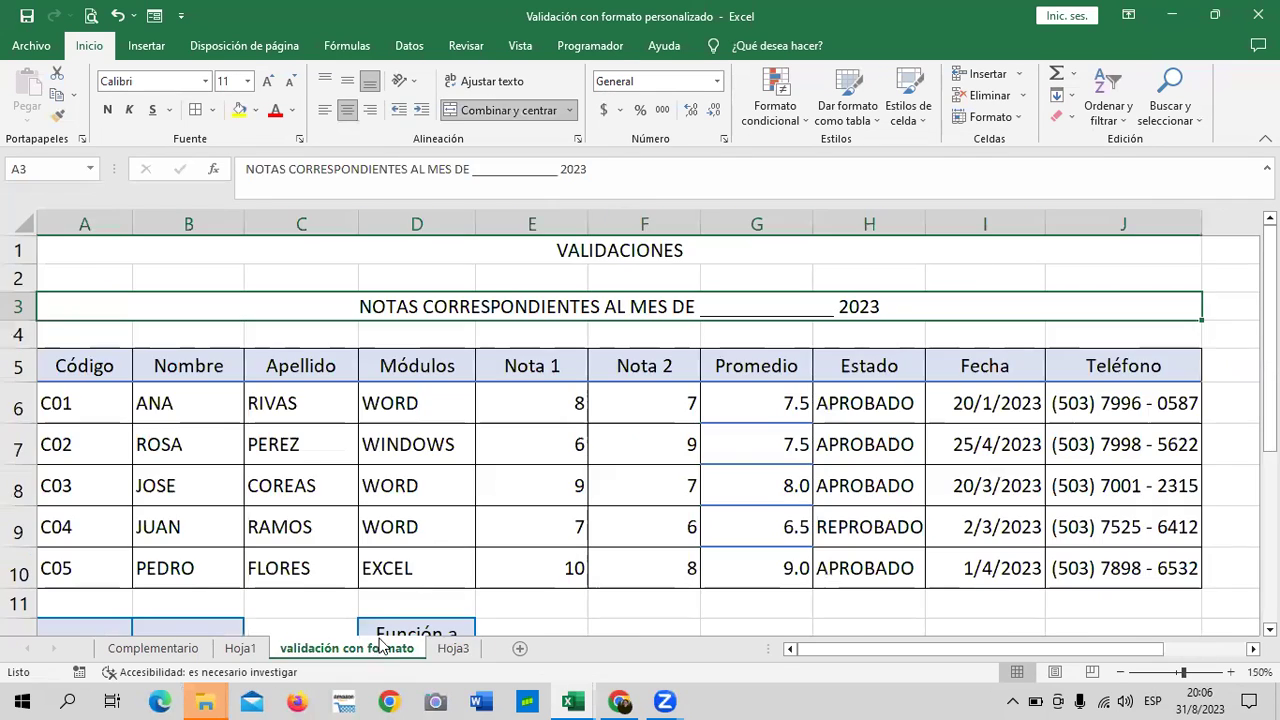
click(82, 365)
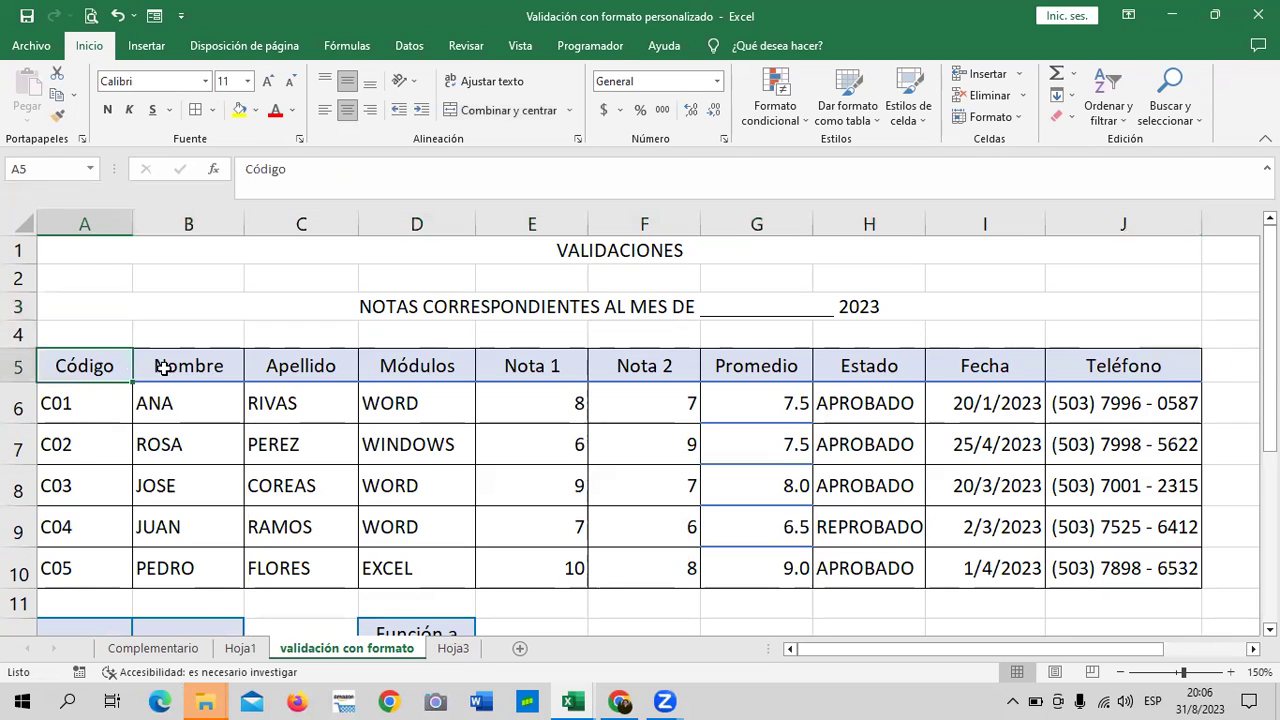
click(168, 366)
click(300, 366)
click(417, 366)
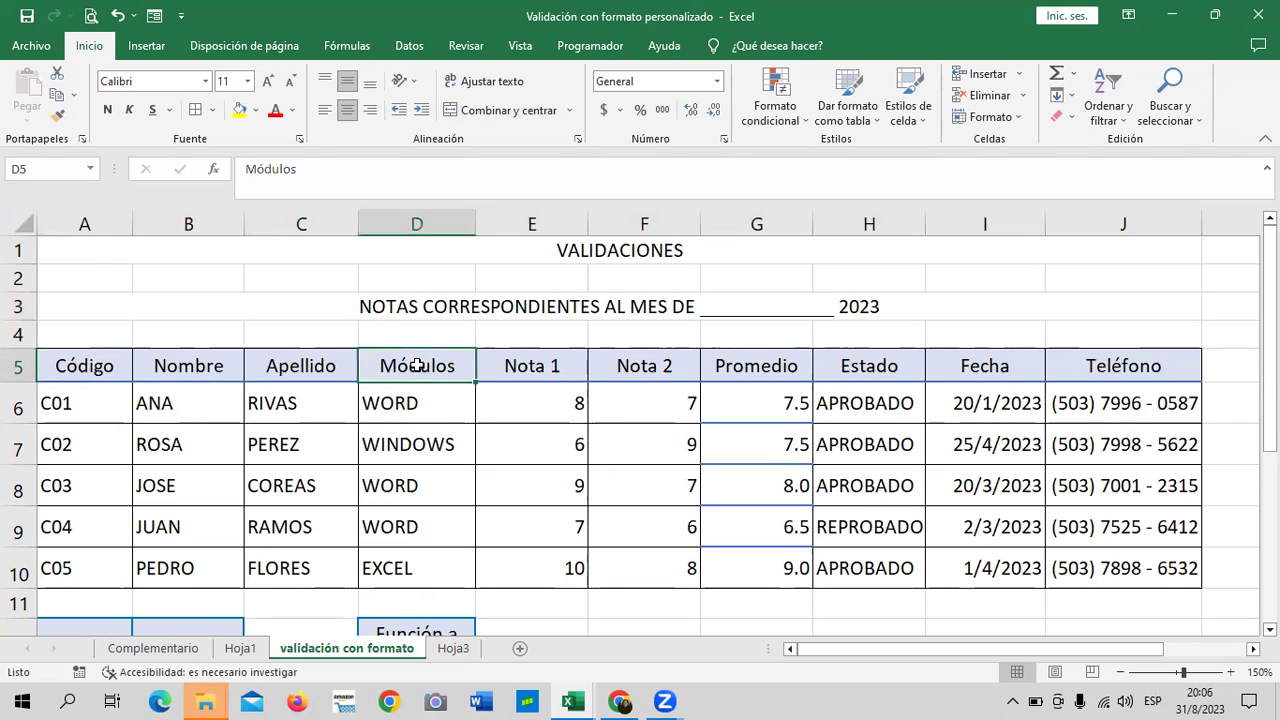
click(518, 365)
click(646, 366)
click(798, 370)
click(868, 368)
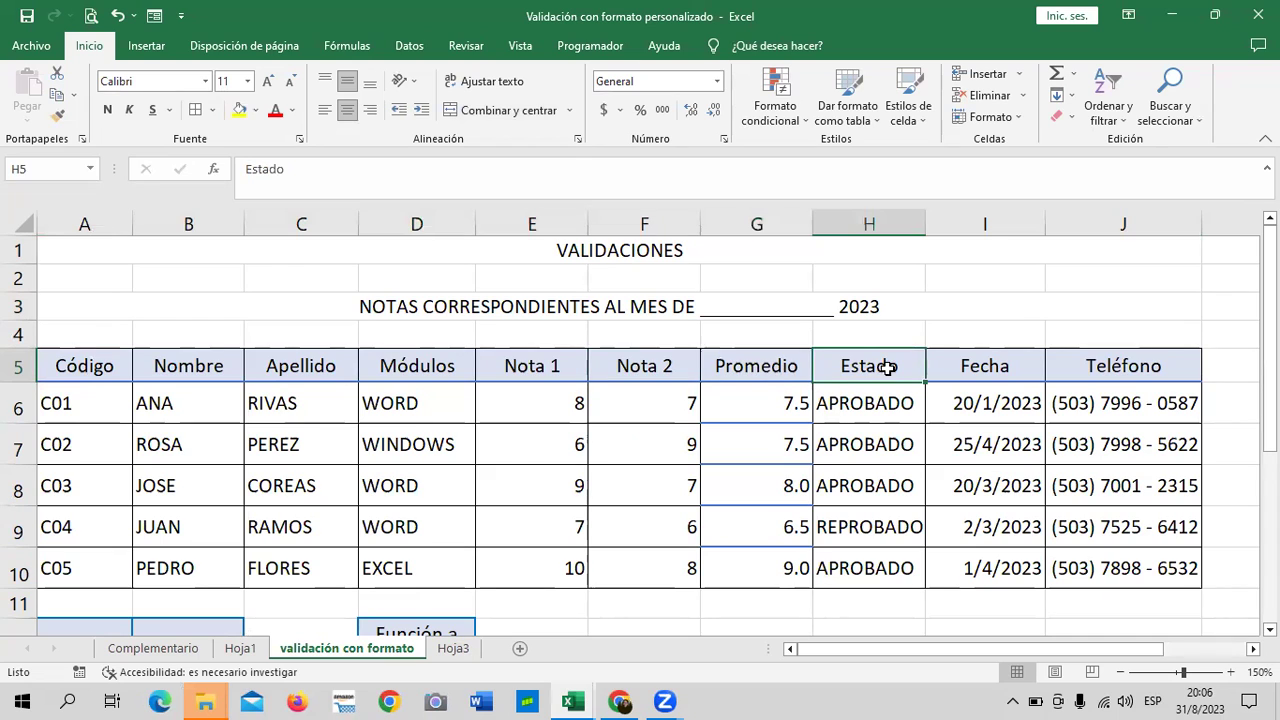
click(985, 368)
click(1100, 366)
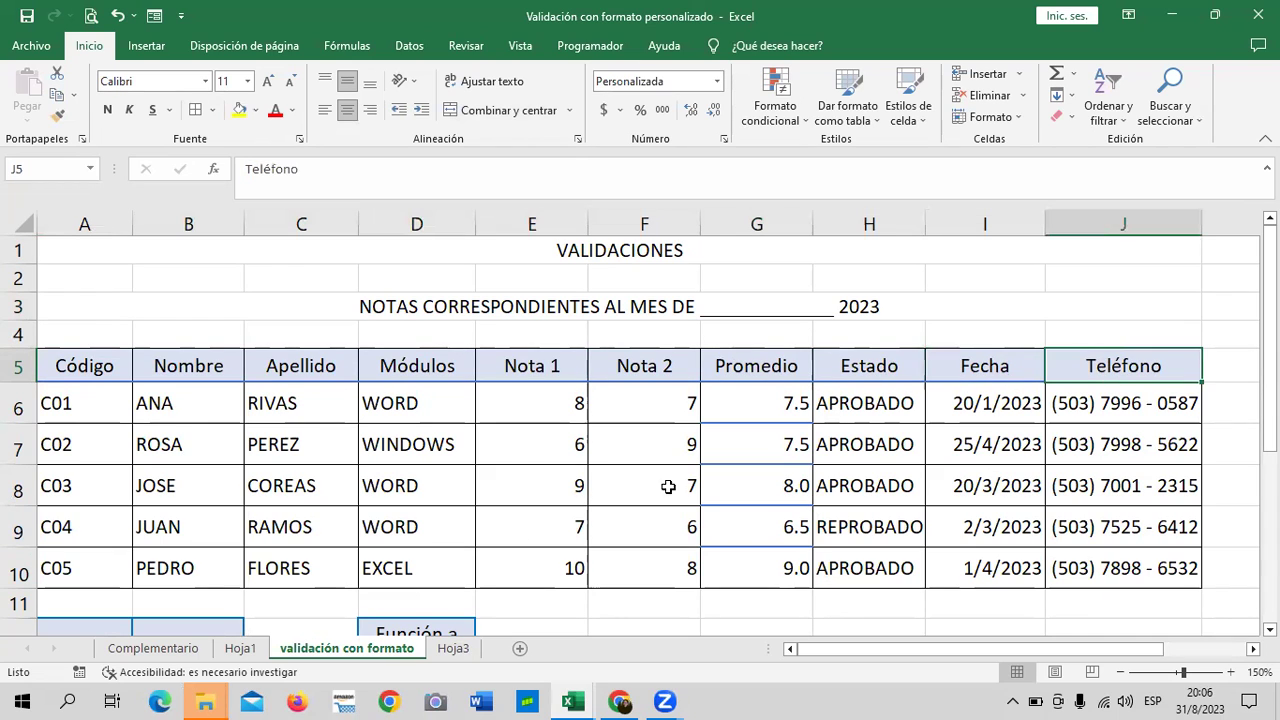
click(458, 648)
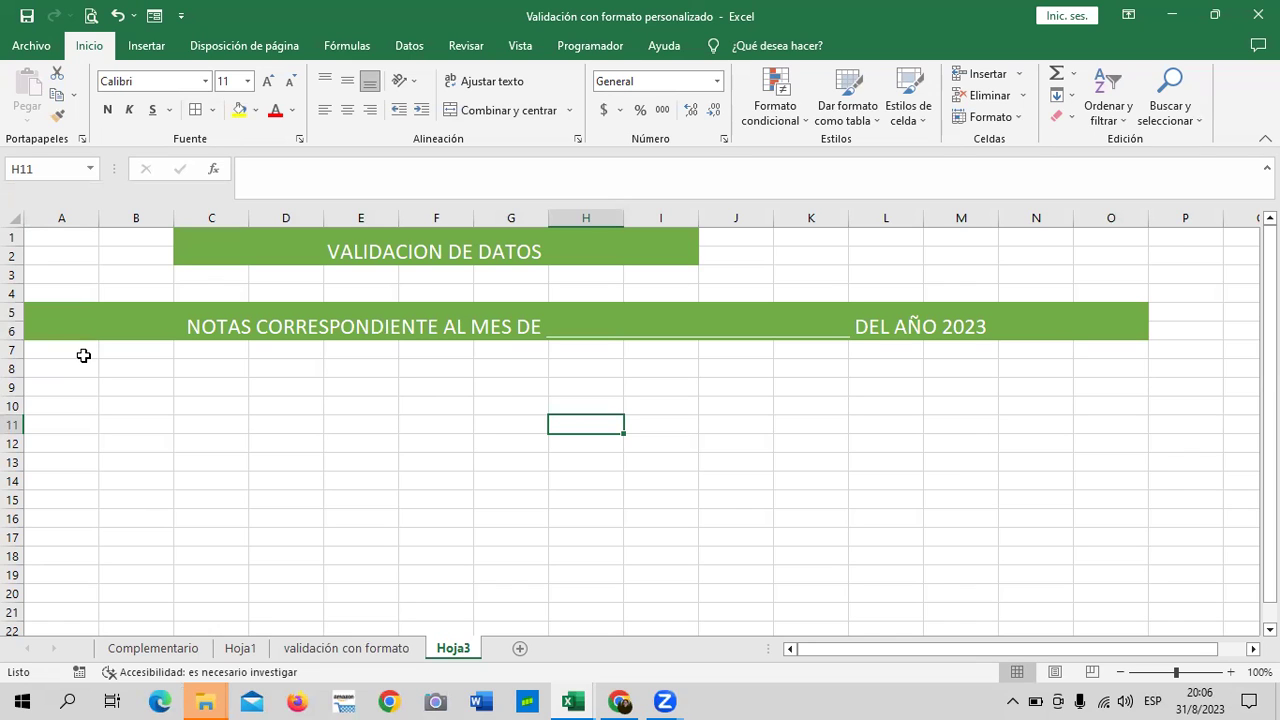
Apply all borders to A8:J19 on Hoja3 to form the table grid.
click(62, 218)
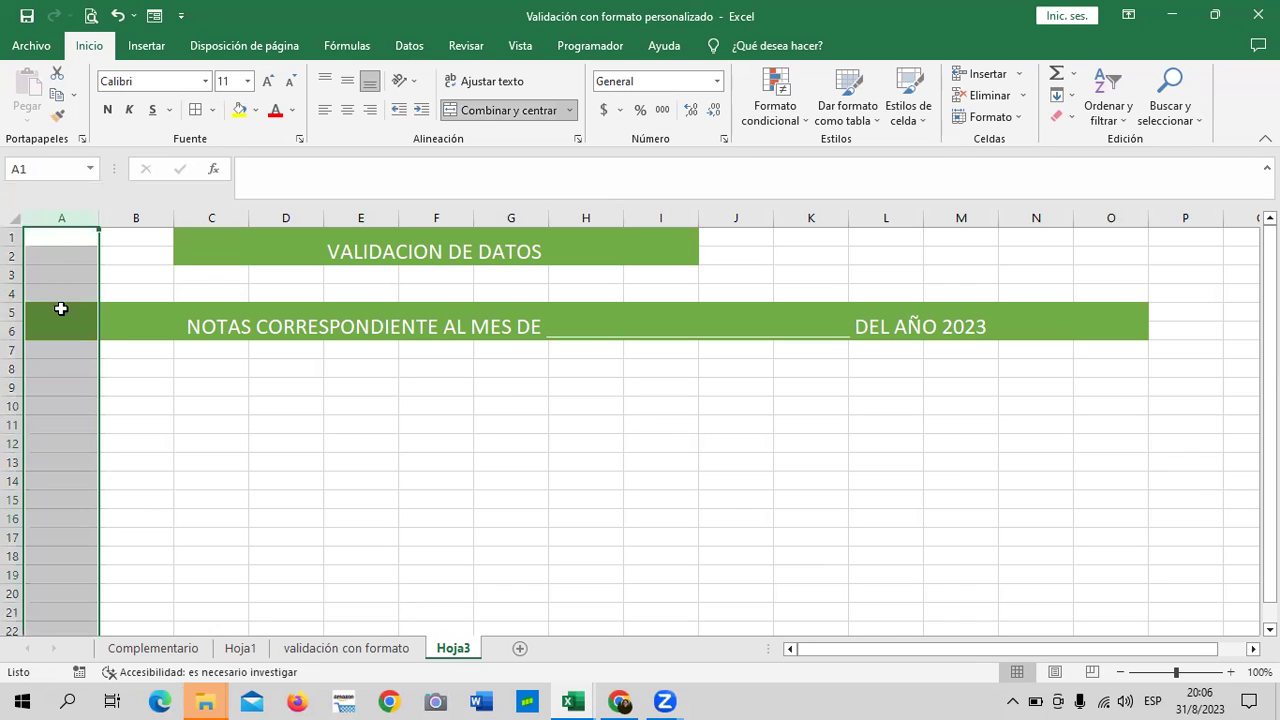
click(176, 391)
mouse_move(85, 367)
mouse_down()
mouse_move(741, 374)
mouse_move(760, 455)
mouse_move(745, 566)
mouse_up()
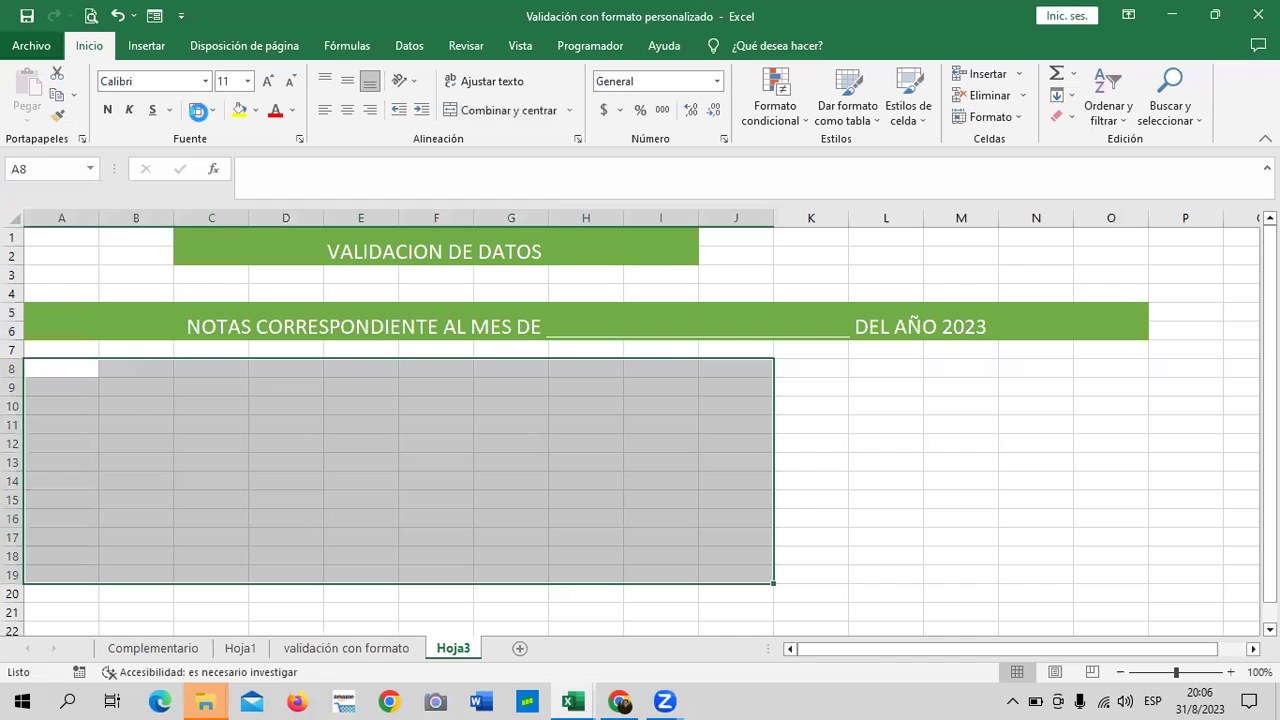
click(198, 110)
click(855, 484)
drag(74, 372, 722, 368)
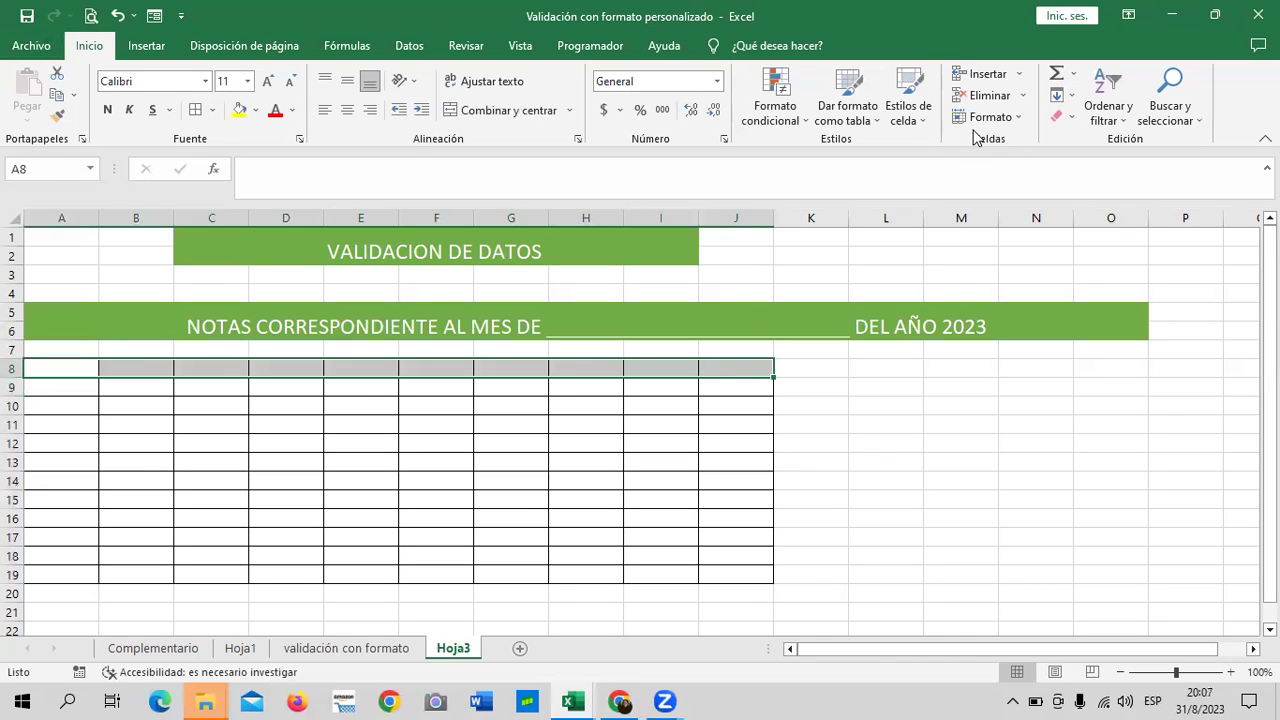
Style the A8:J8 header row with green Énfasis6 and raise its font to 14.
click(924, 116)
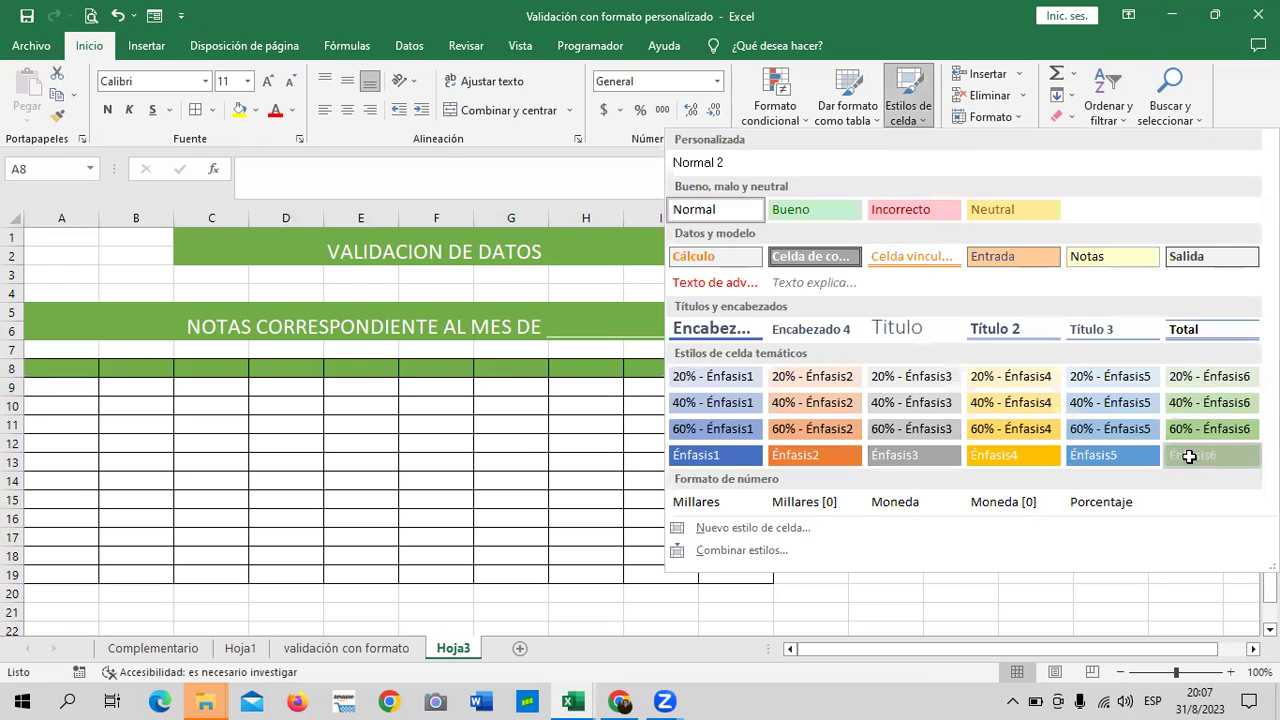
click(1182, 454)
click(268, 83)
click(268, 83)
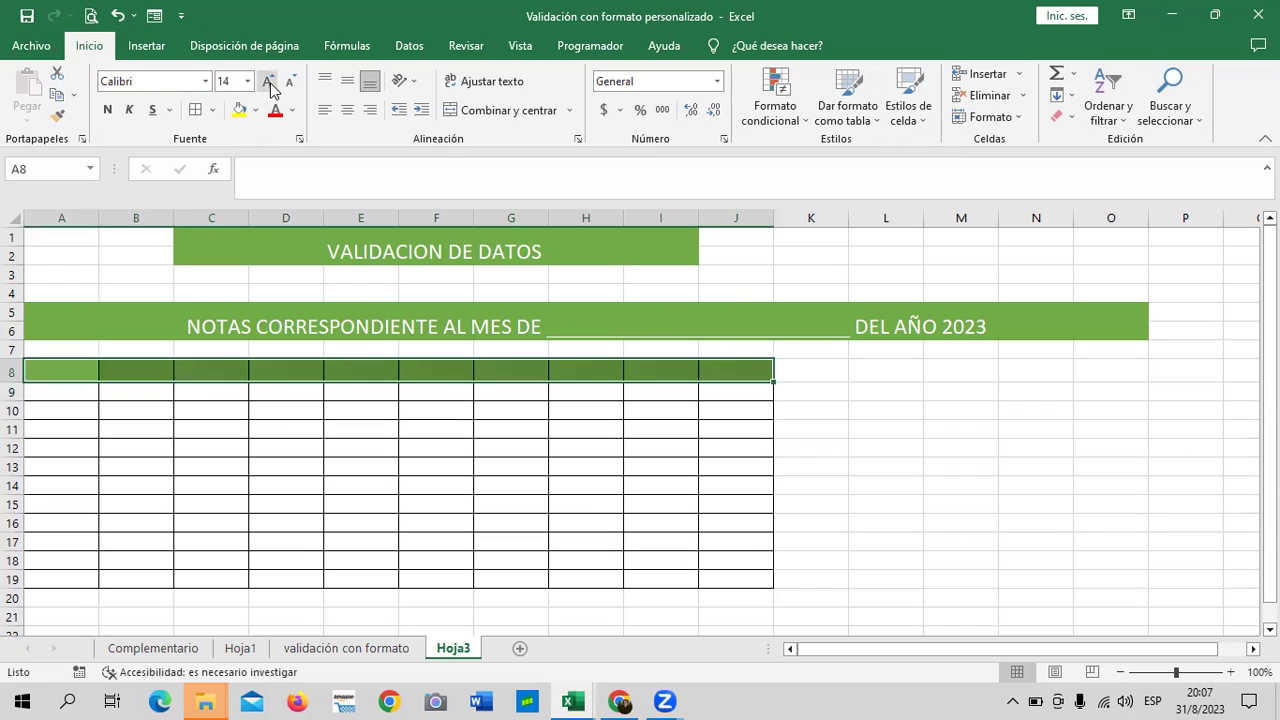
click(327, 468)
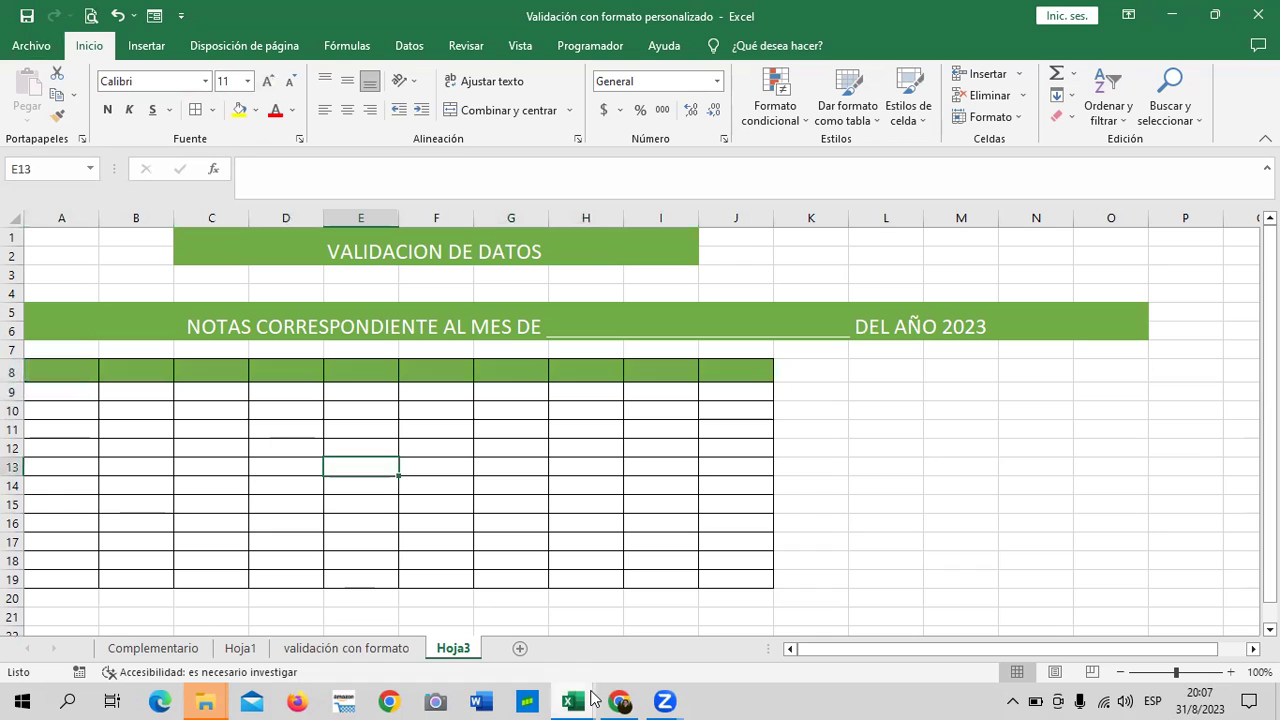
click(396, 650)
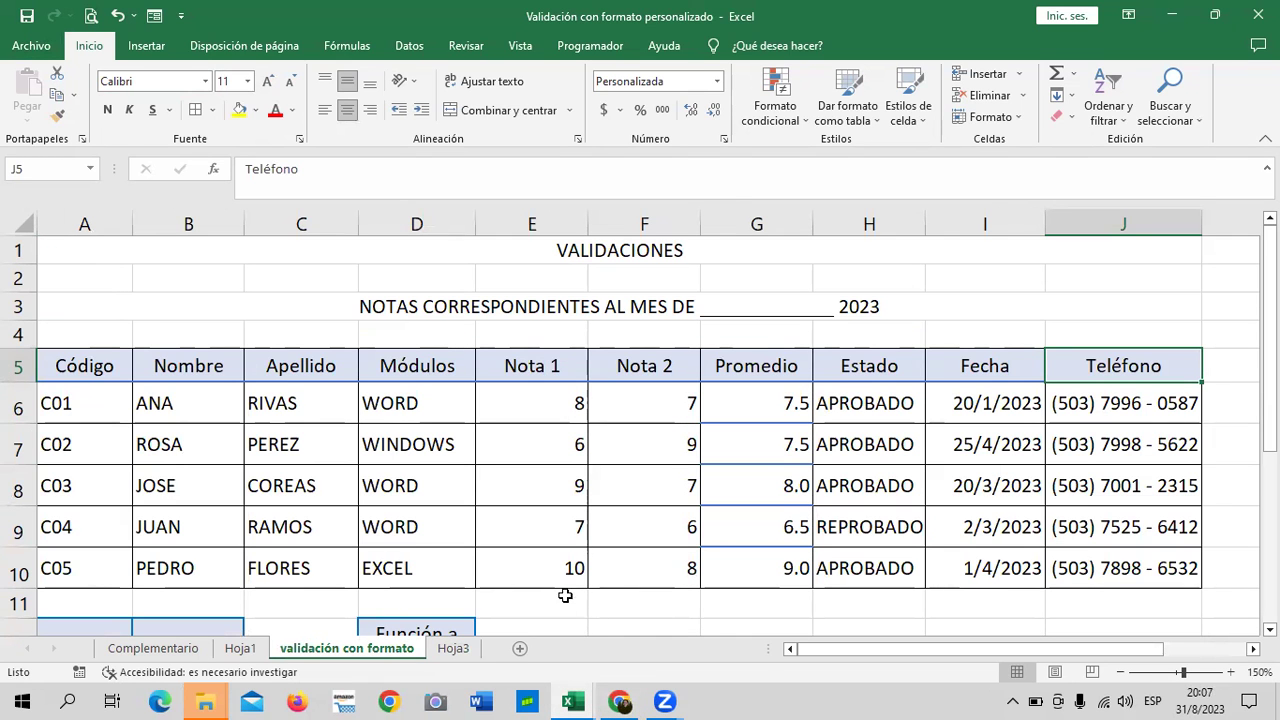
click(455, 648)
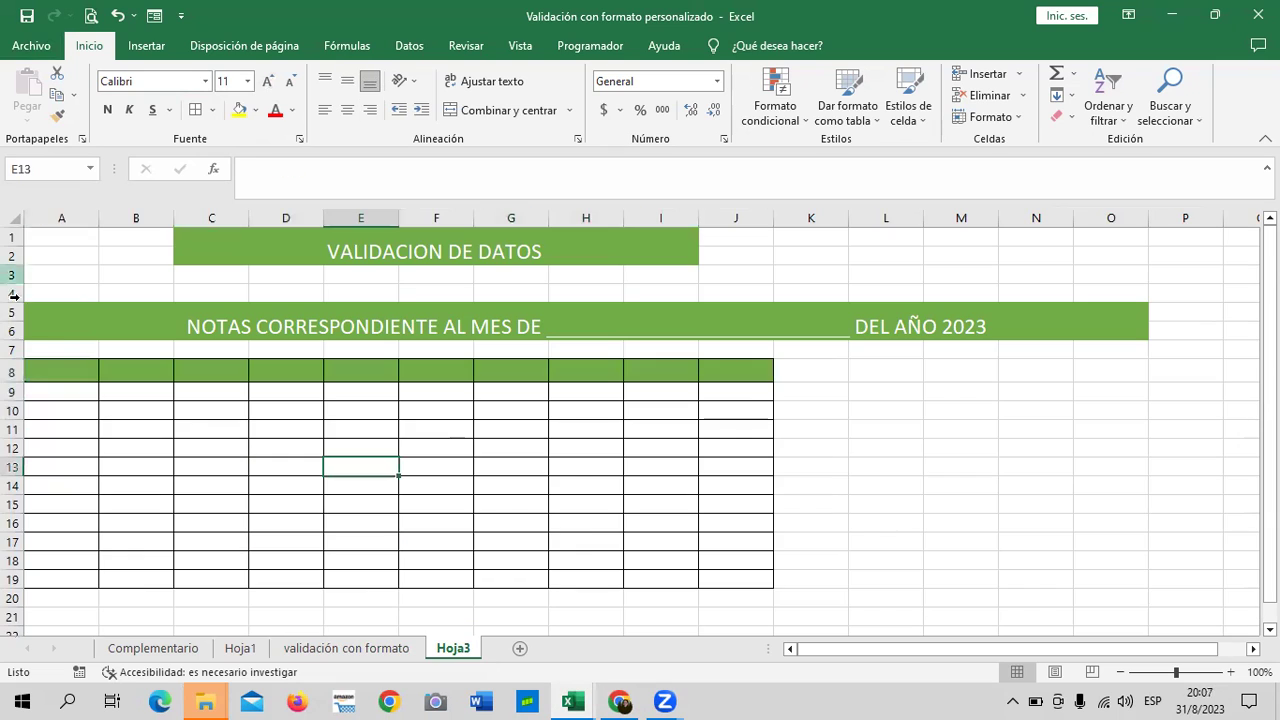
Enter CODIGO, NOMBRE and APELLIDOS in A8:C8 and widen columns B and C.
click(64, 375)
text(CODIGO)
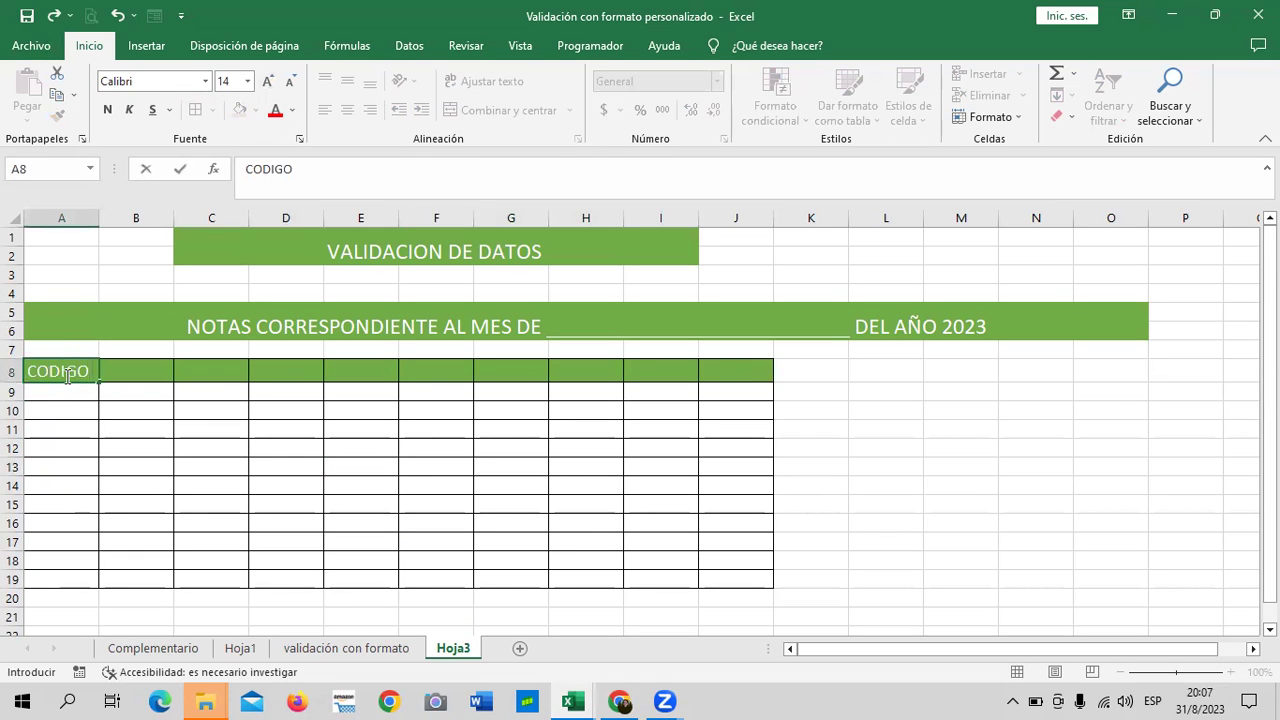
key(Tab)
text(NOMN)
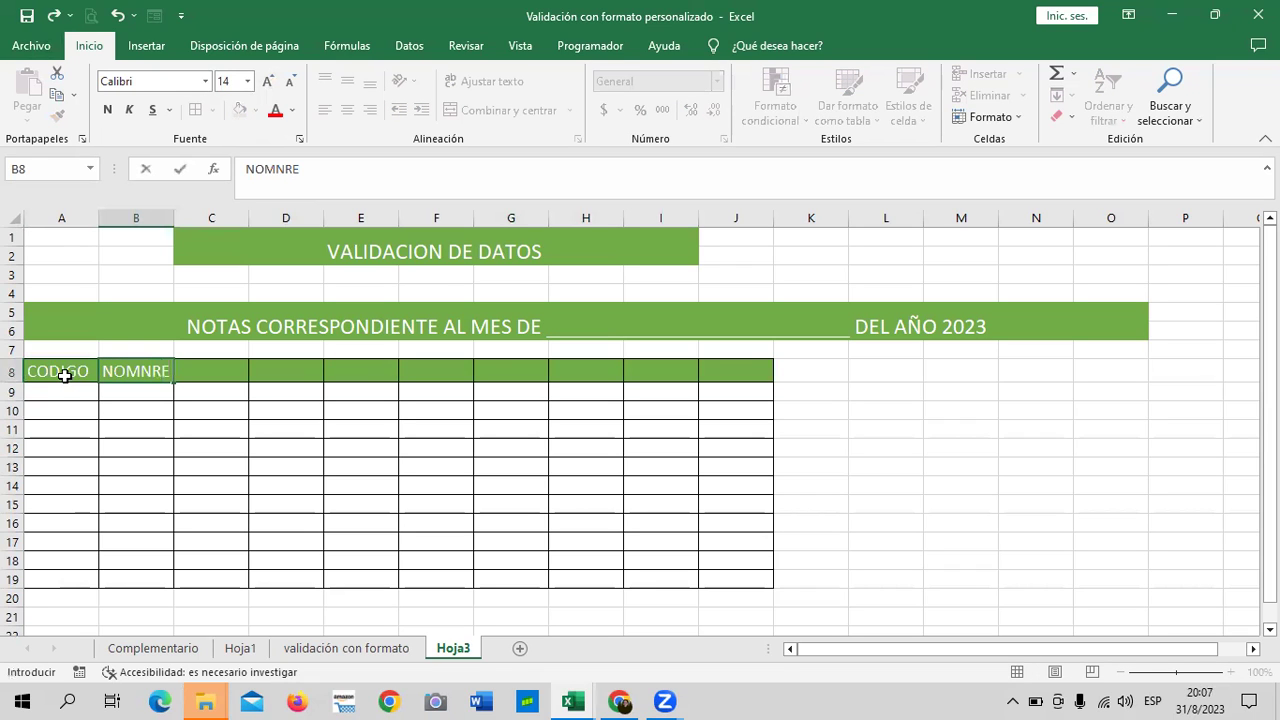
key(BackSpace)
key(BackSpace)
key(BackSpace)
key(BackSpace)
key(Tab)
text(A)
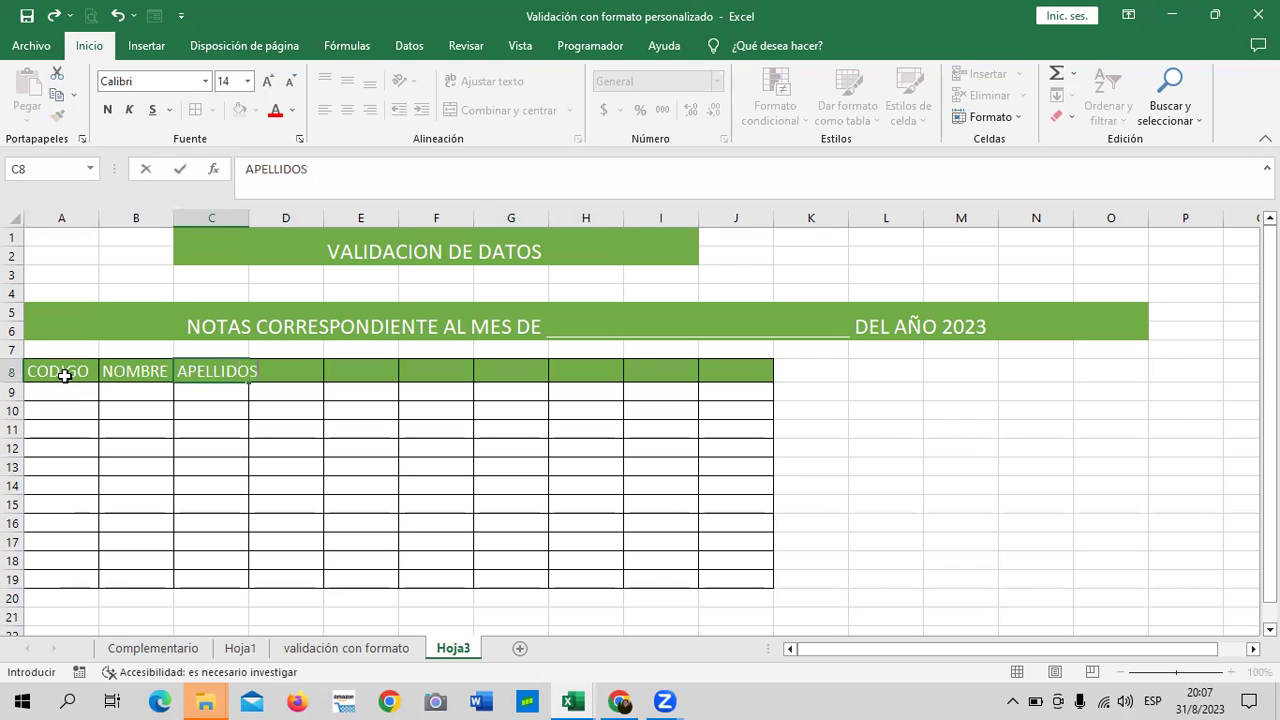
key(Tab)
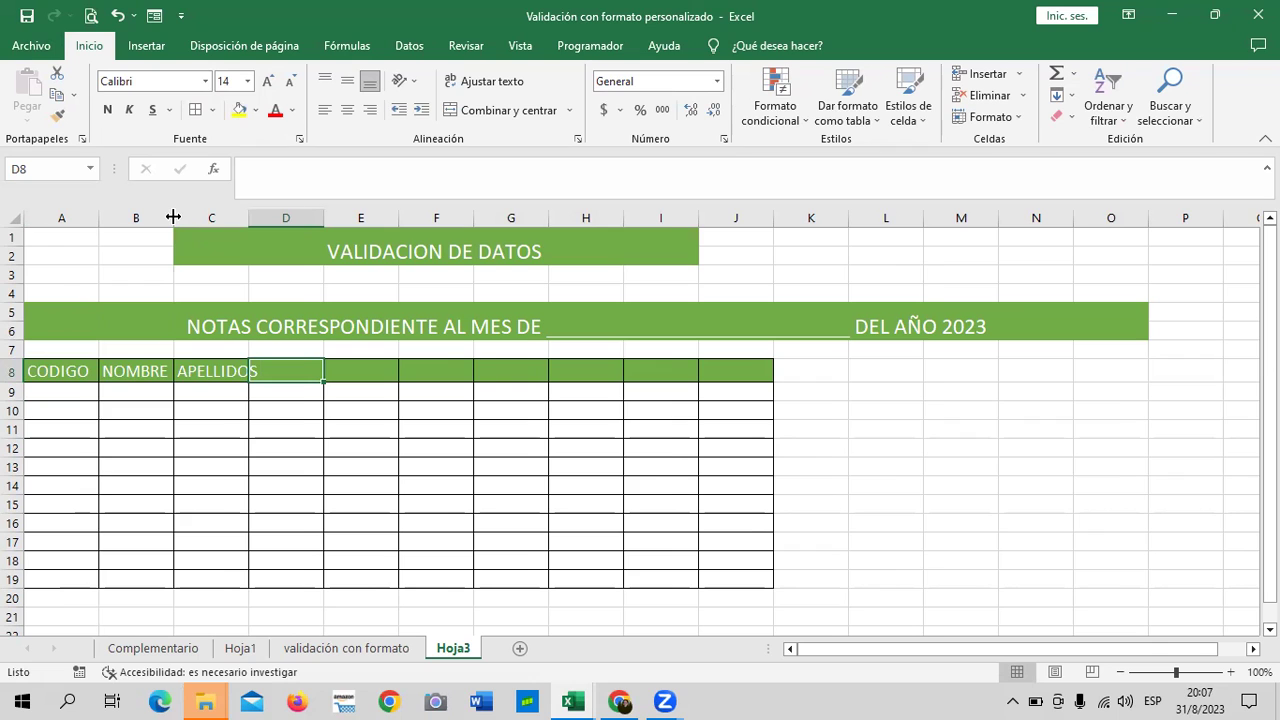
drag(173, 217, 176, 217)
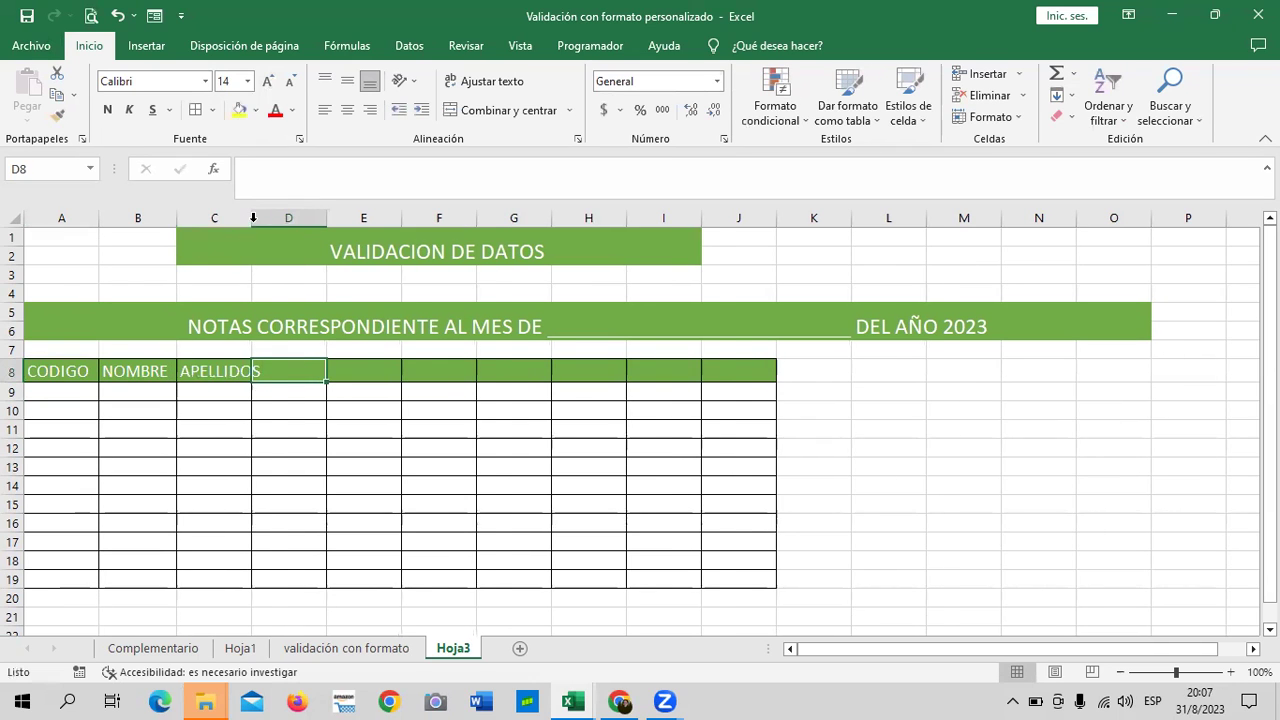
drag(253, 217, 271, 217)
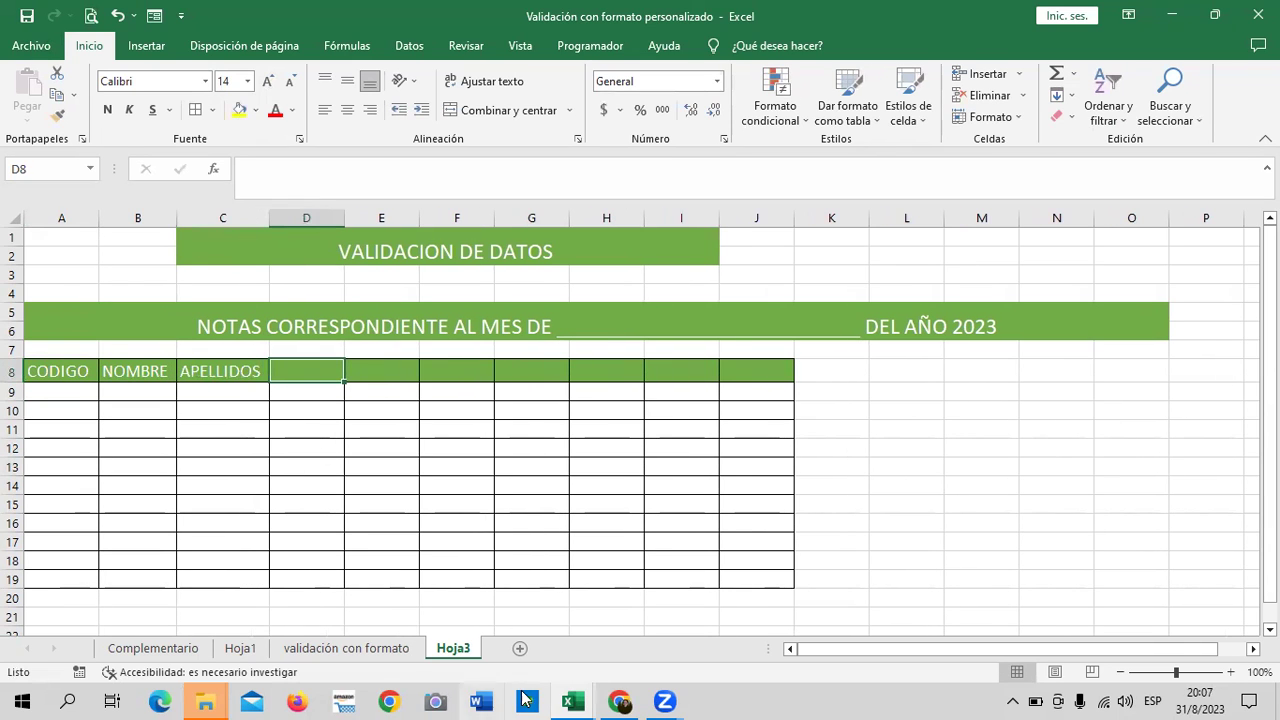
Correct the C8 header to APELLIDO to match the reference table.
click(375, 650)
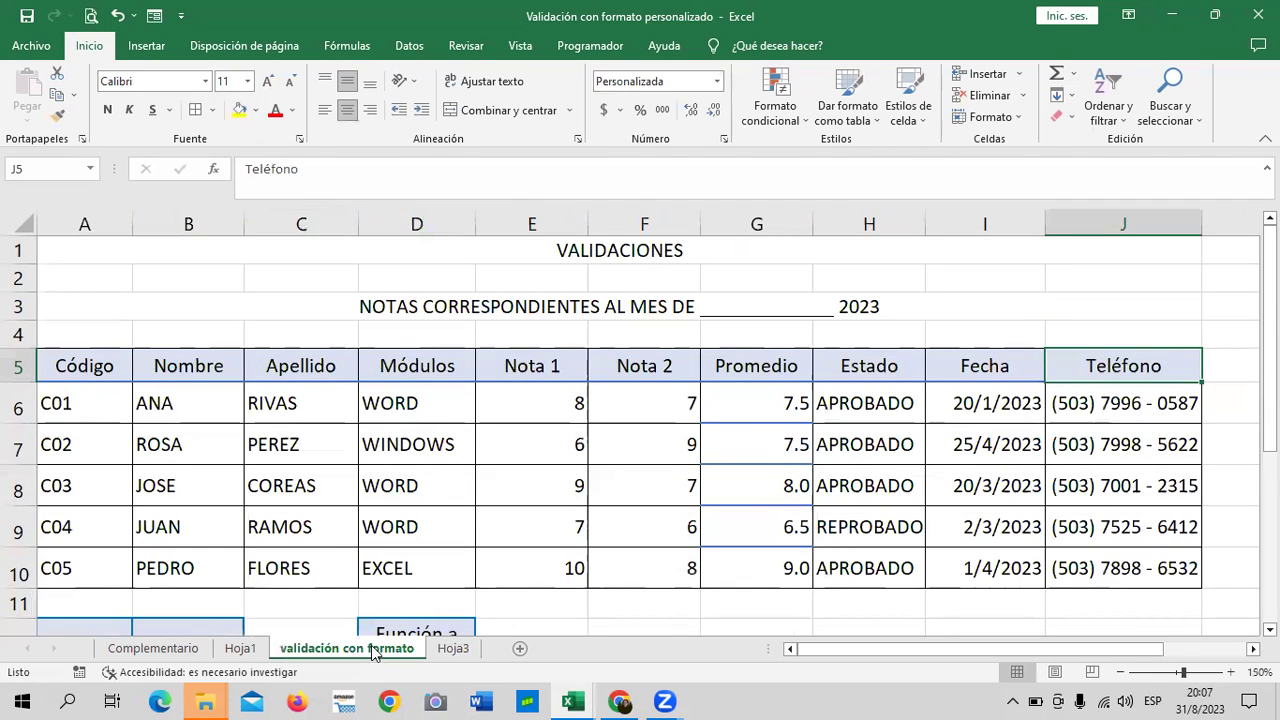
click(300, 365)
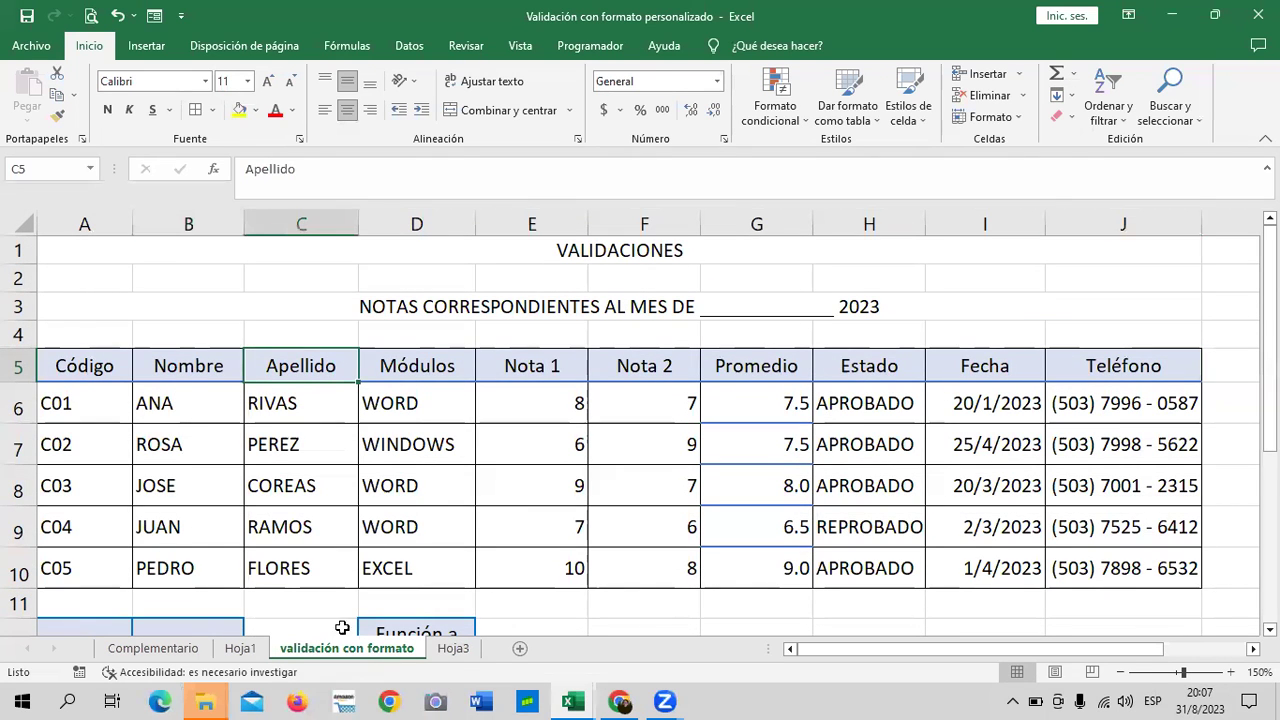
click(452, 651)
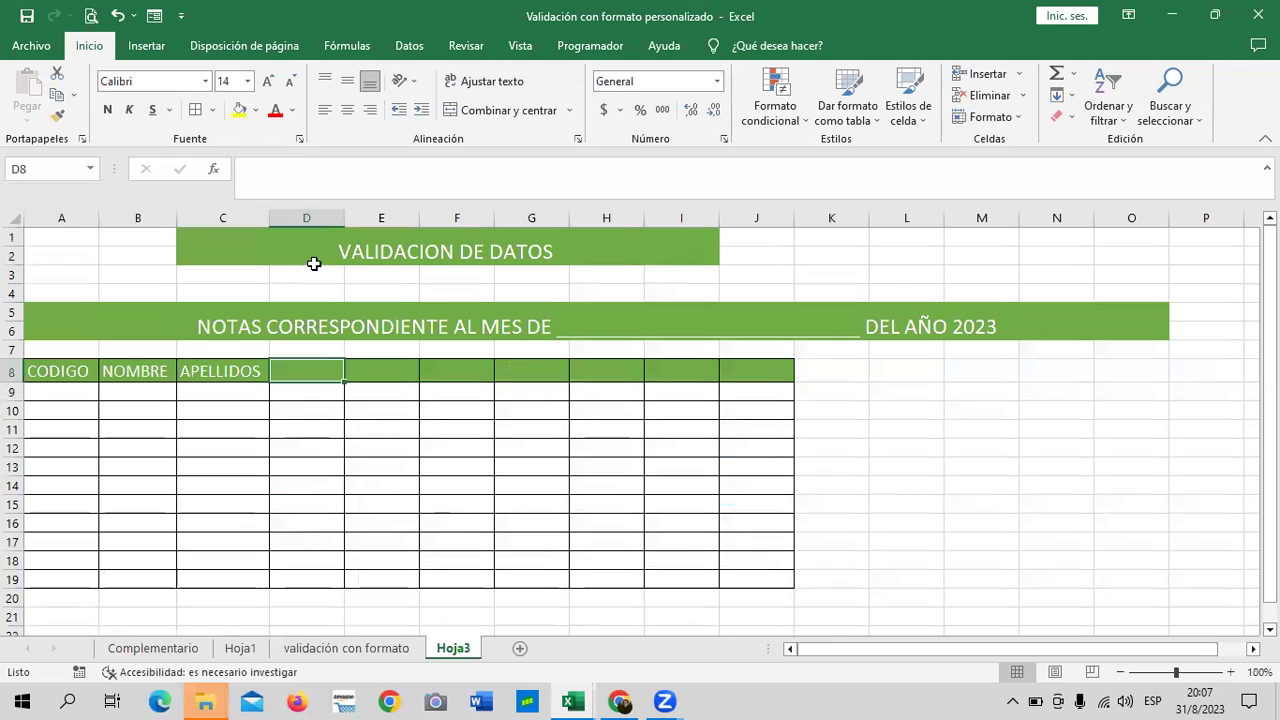
click(252, 362)
click(333, 172)
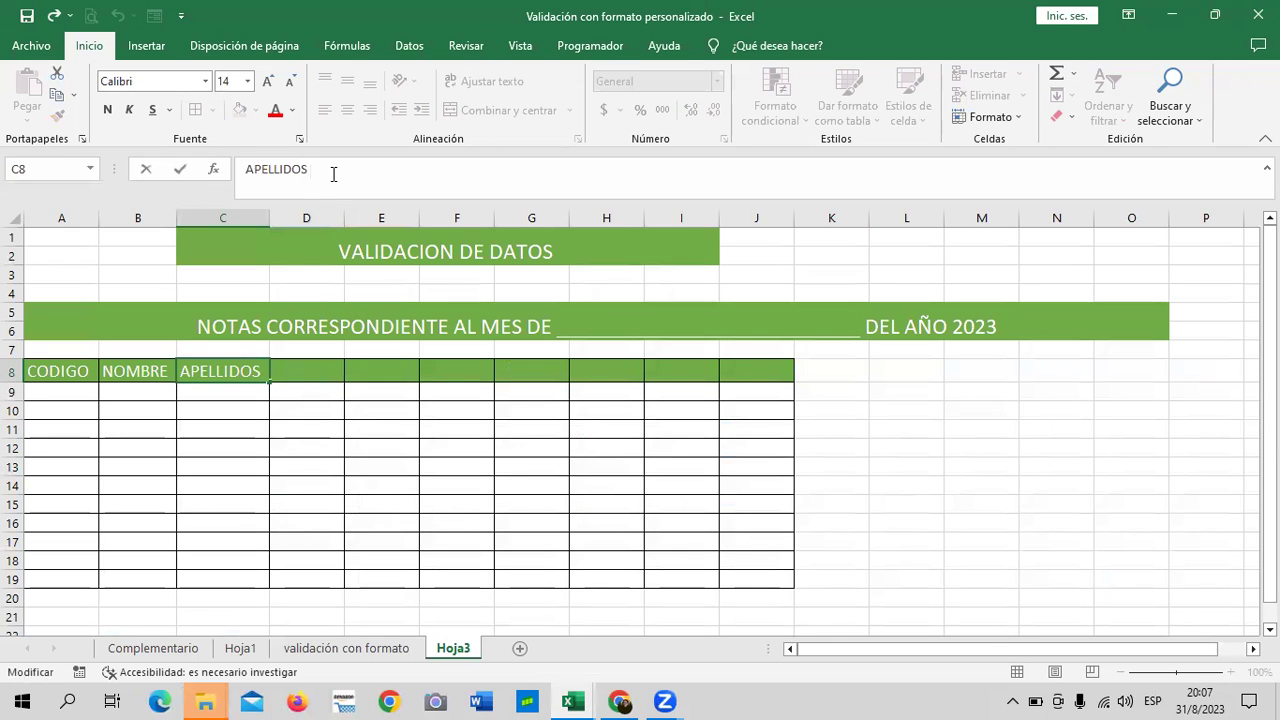
key(BackSpace)
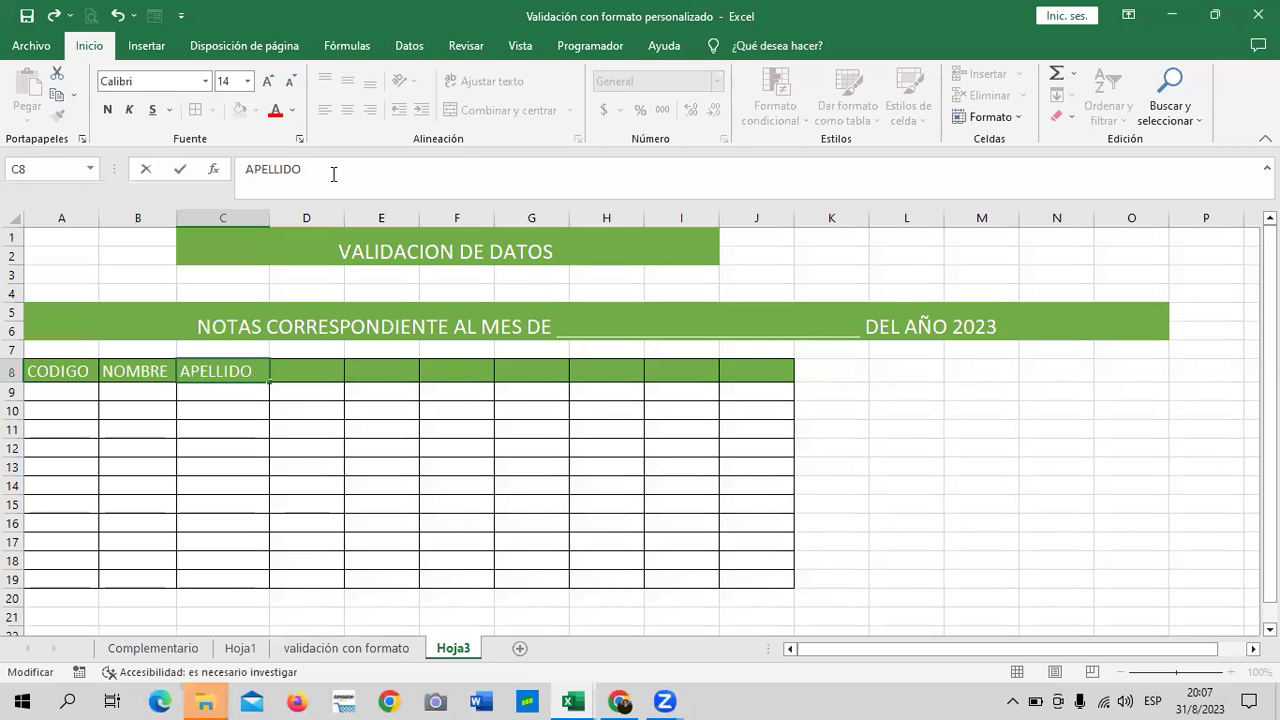
key(Return)
key(Up)
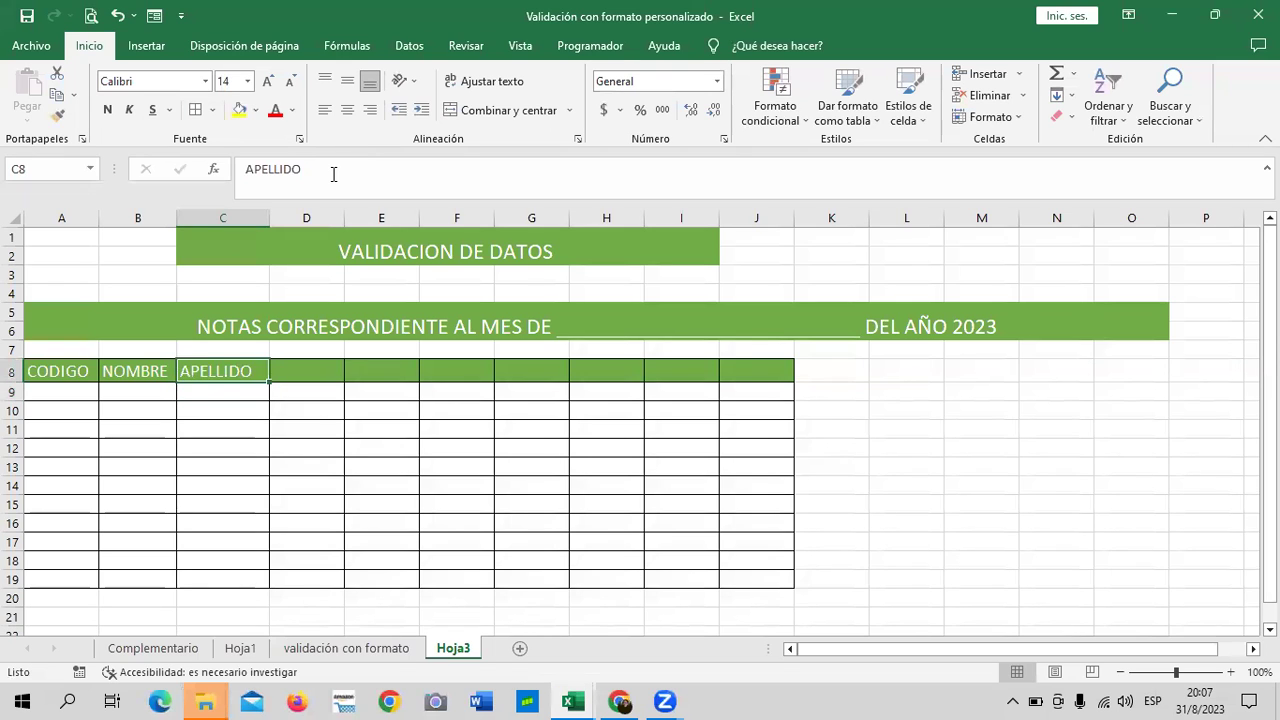
text(0)
key(Tab)
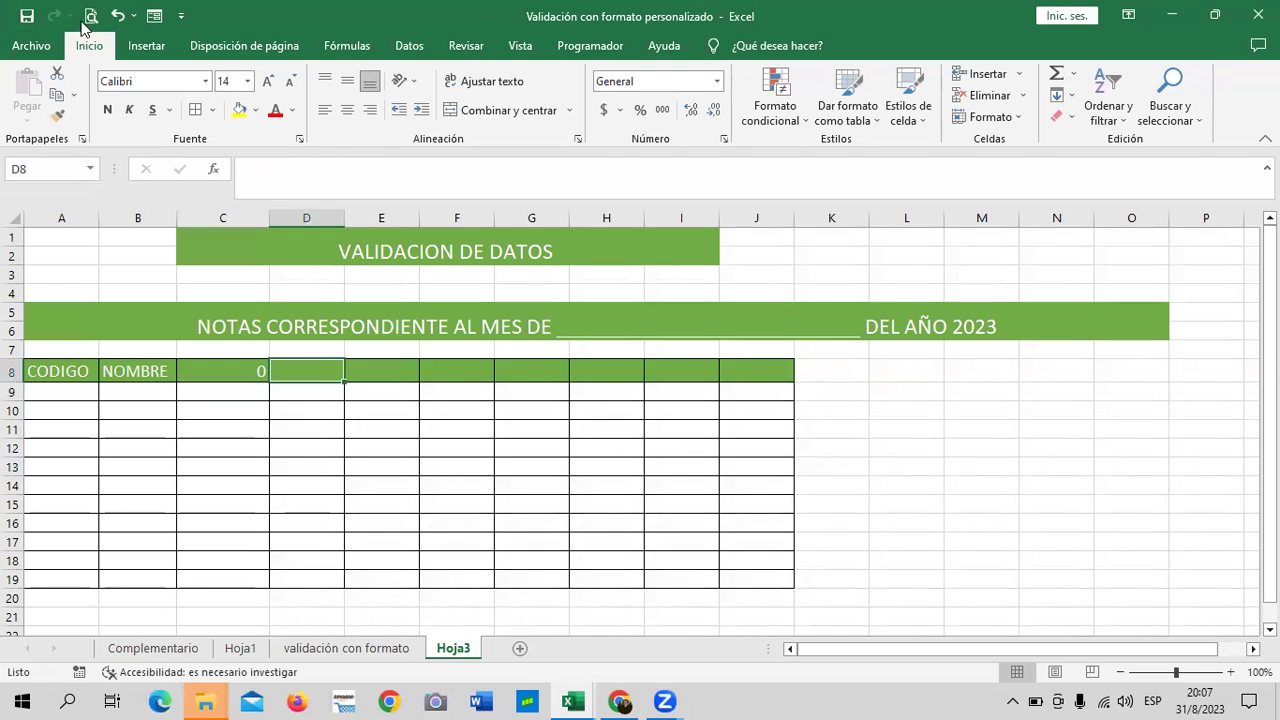
key(ctrl+z)
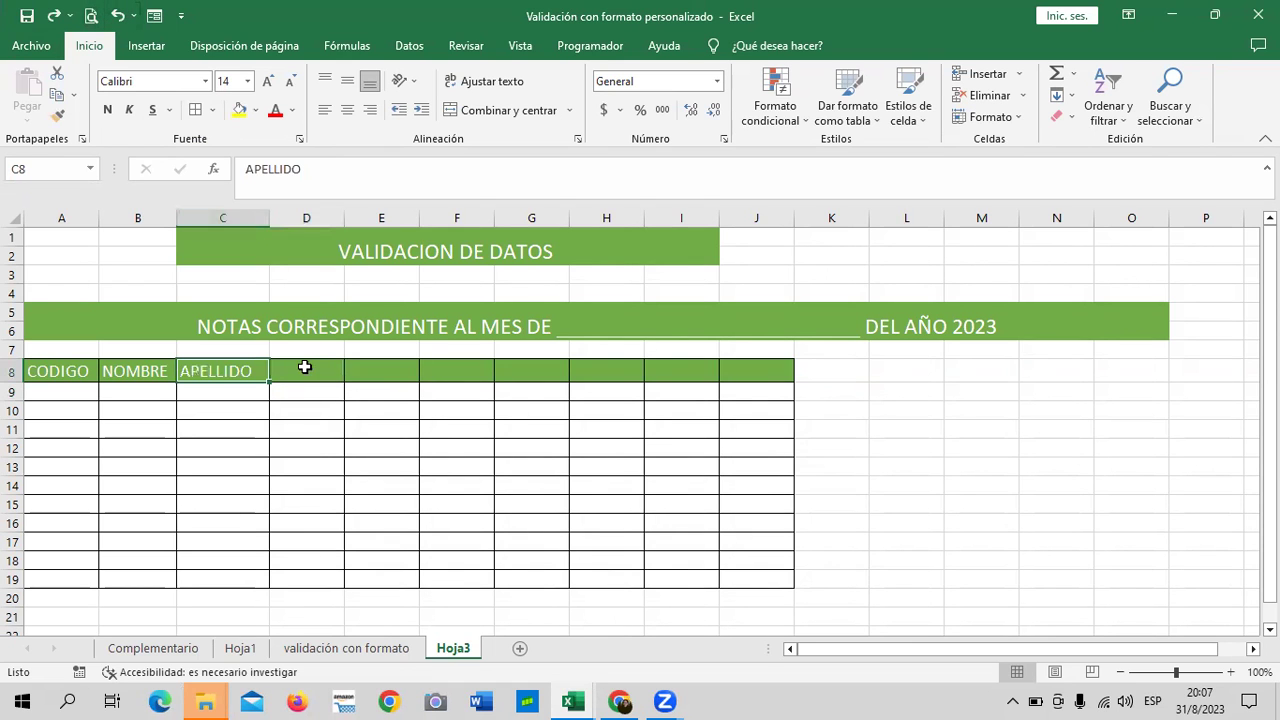
Enter MODULOS in D8 and autofit column D.
click(306, 366)
text(MODULOS)
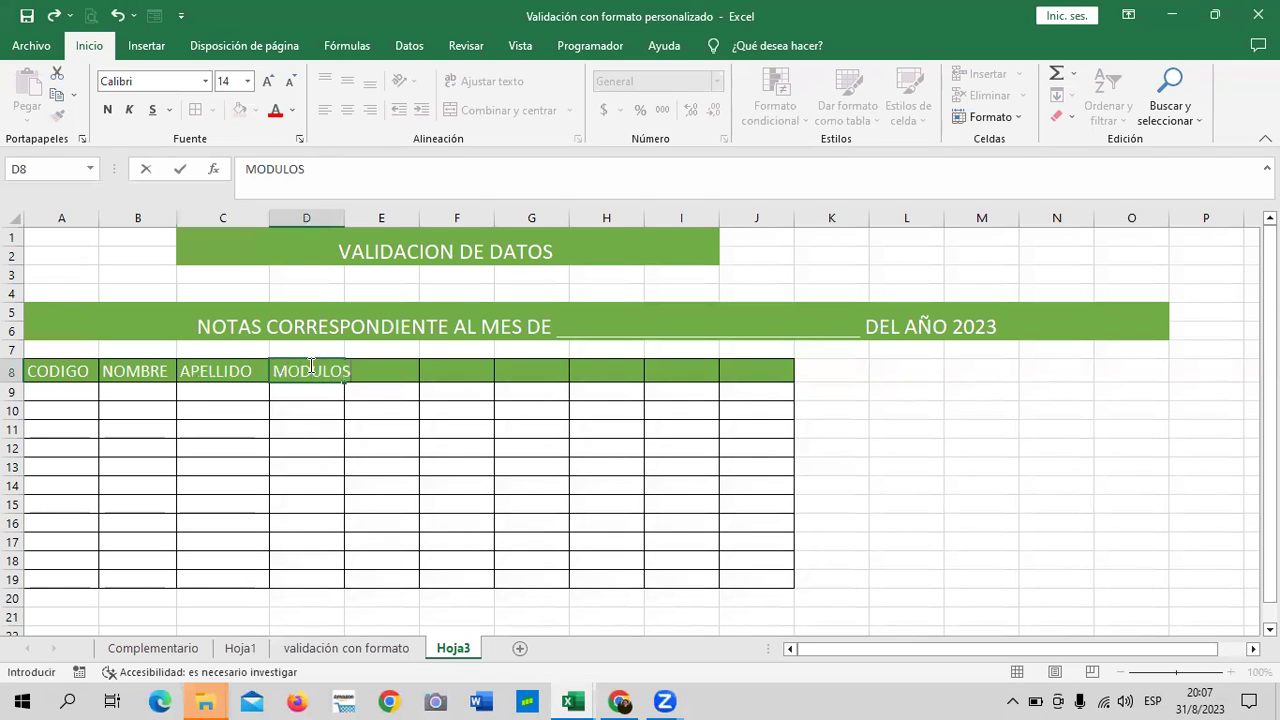
key(Return)
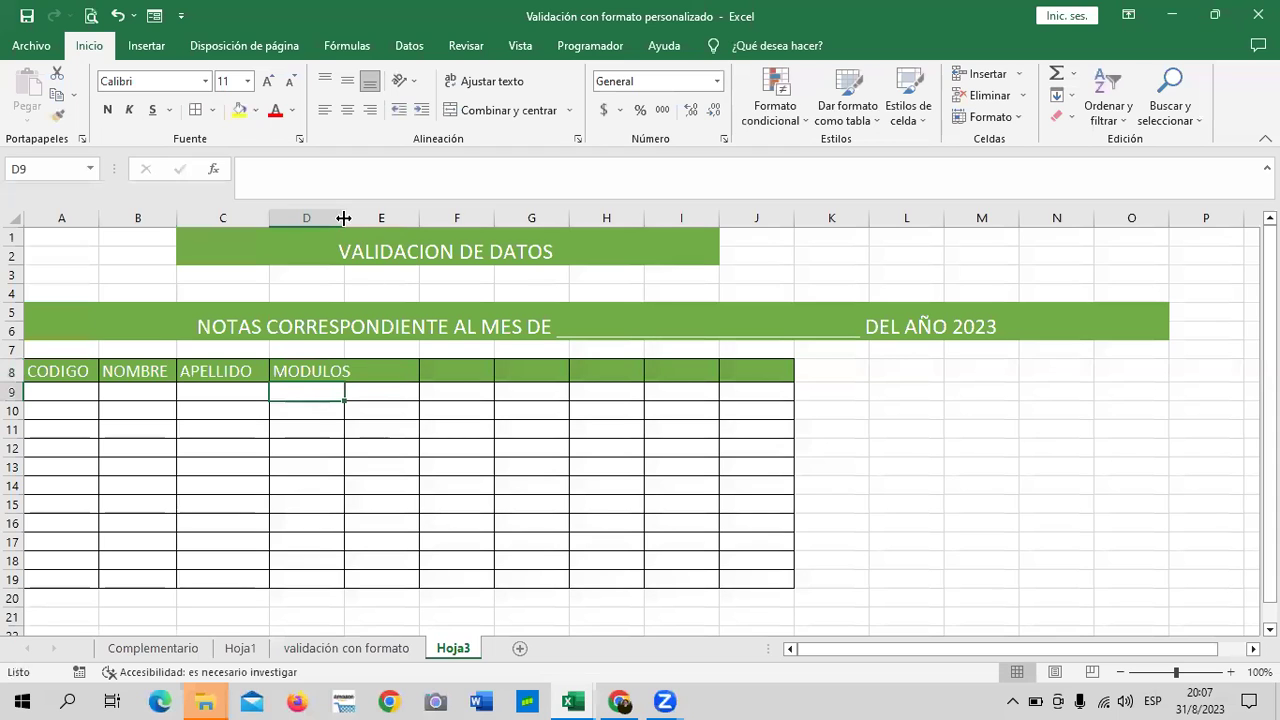
double_click(344, 218)
Enter NOTA 1, NOTA 2 and PROMEDIO in E8:G8 and autofit column G.
click(405, 649)
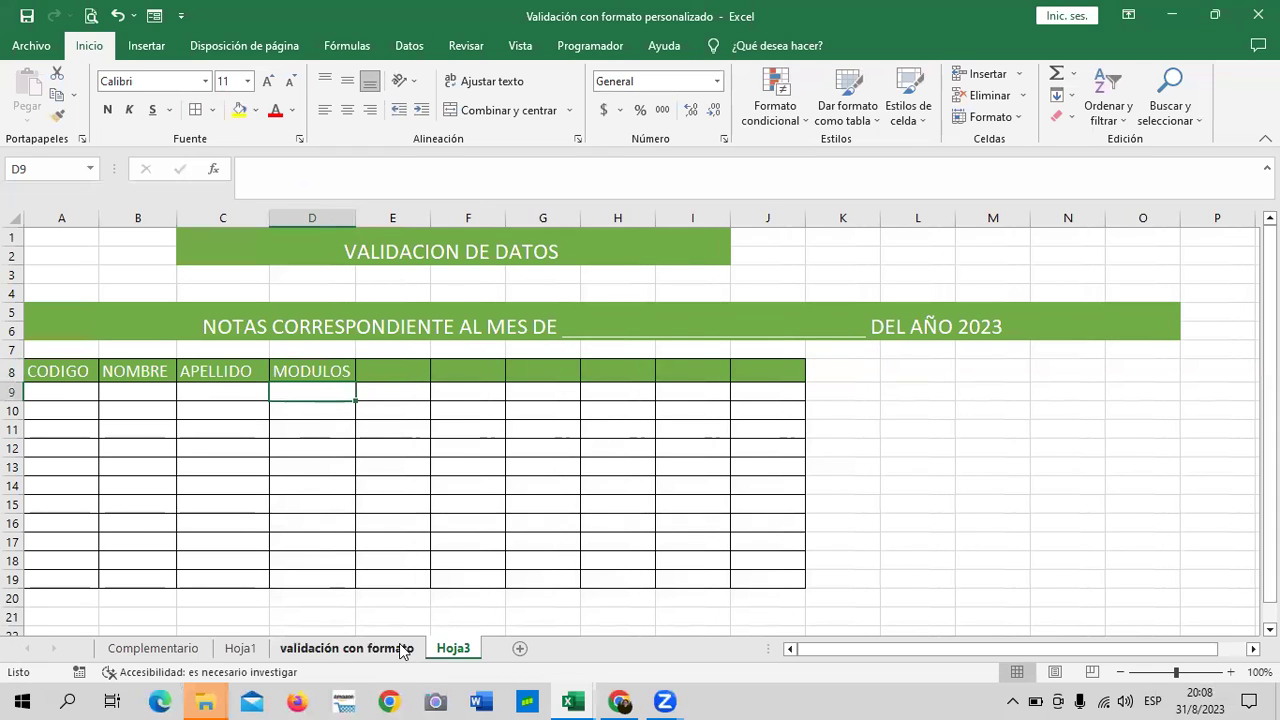
click(452, 648)
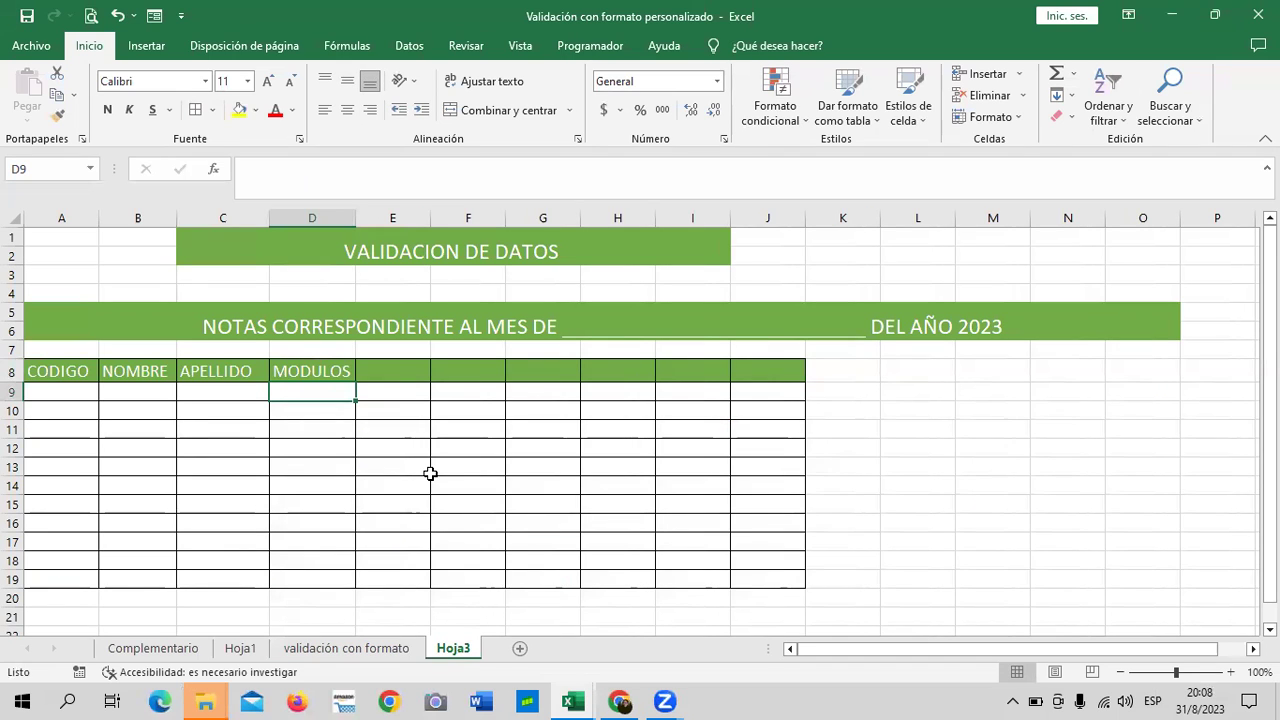
click(392, 370)
text(NO)
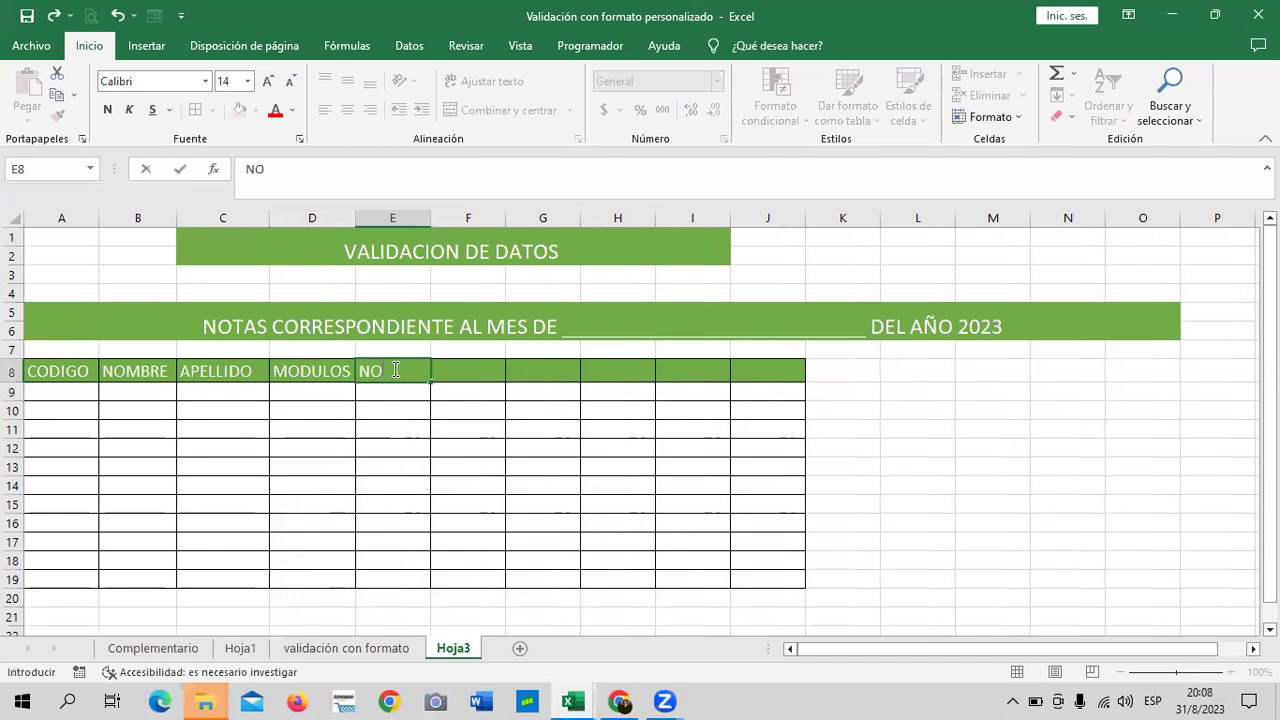
text(TA 1)
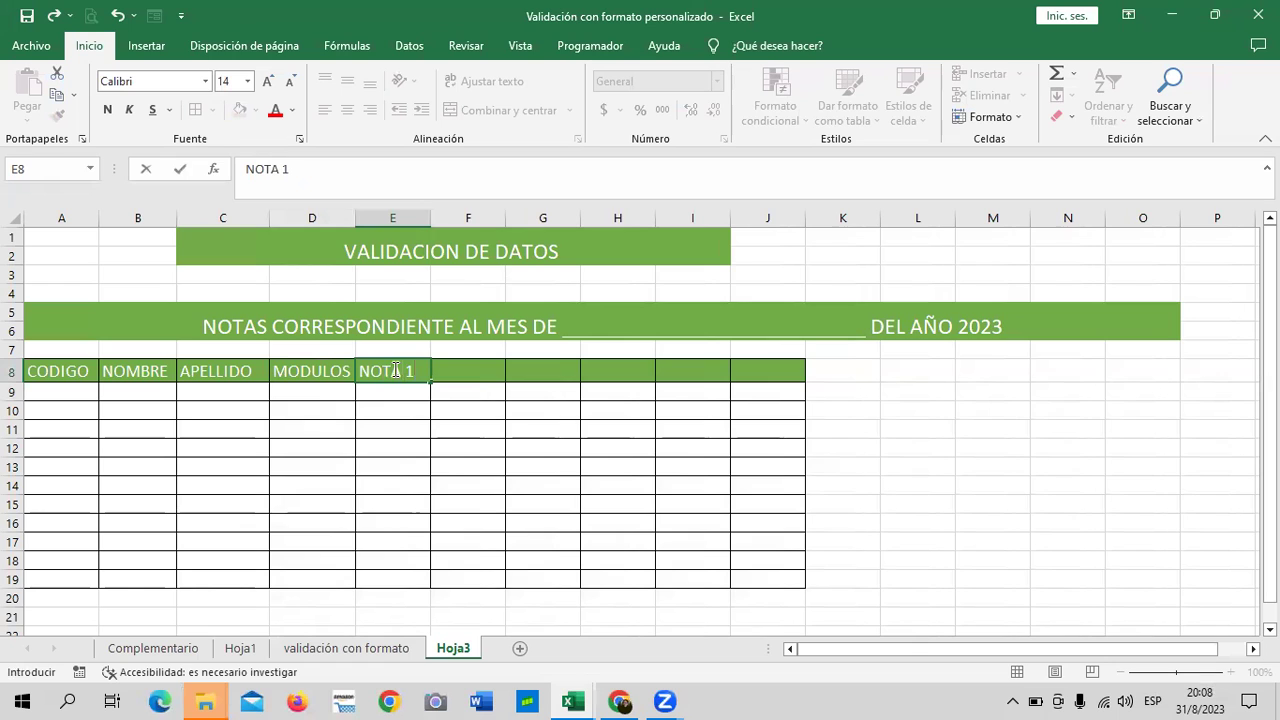
key(Tab)
text(NO)
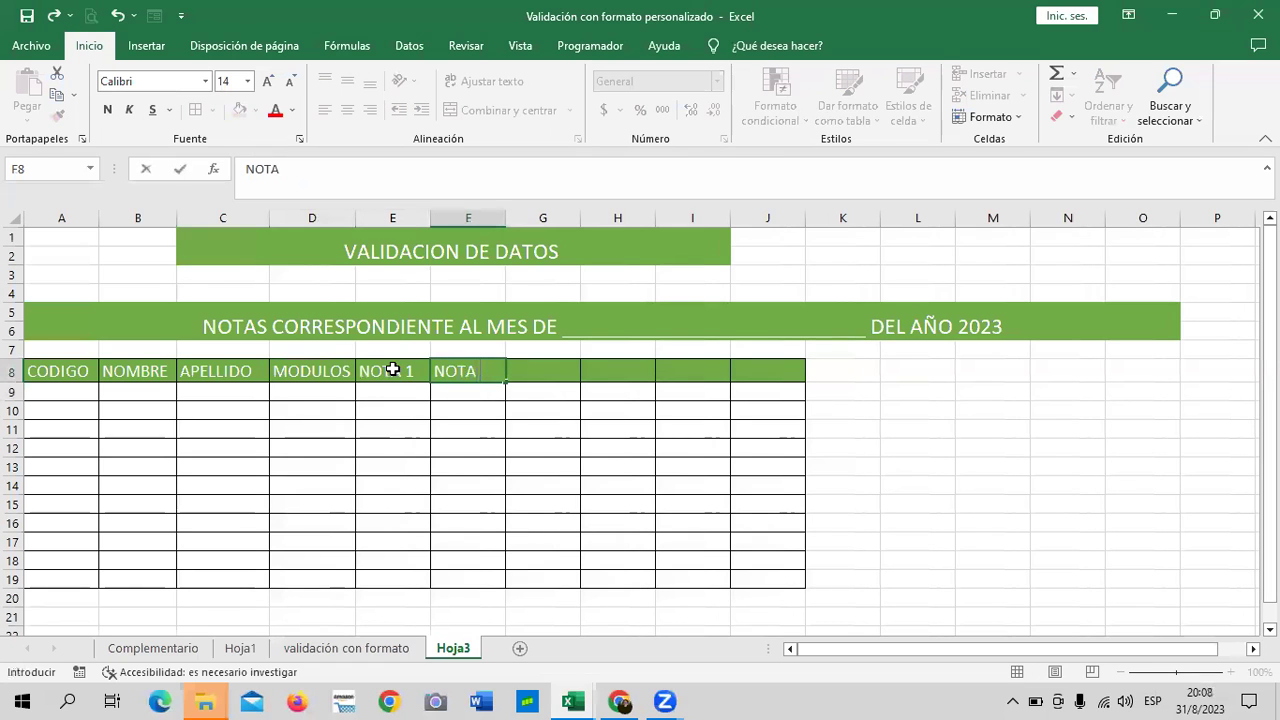
key(Tab)
text(PROMEDIOS)
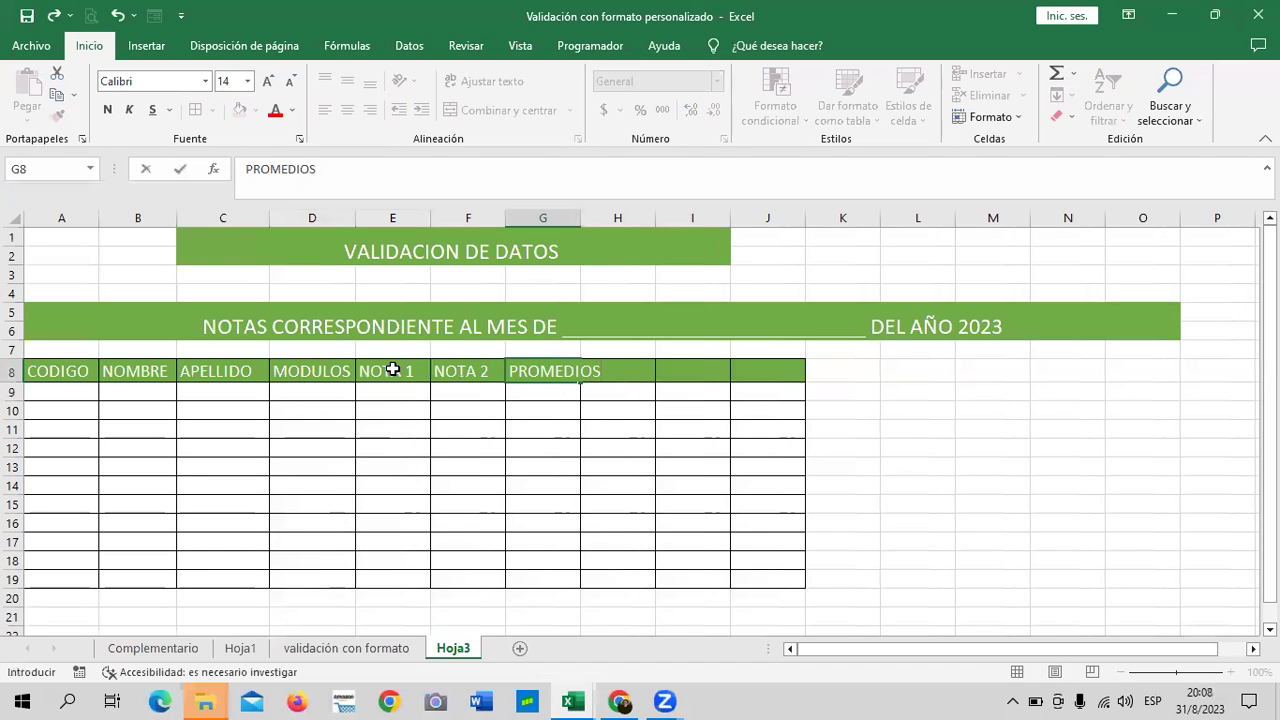
key(Return)
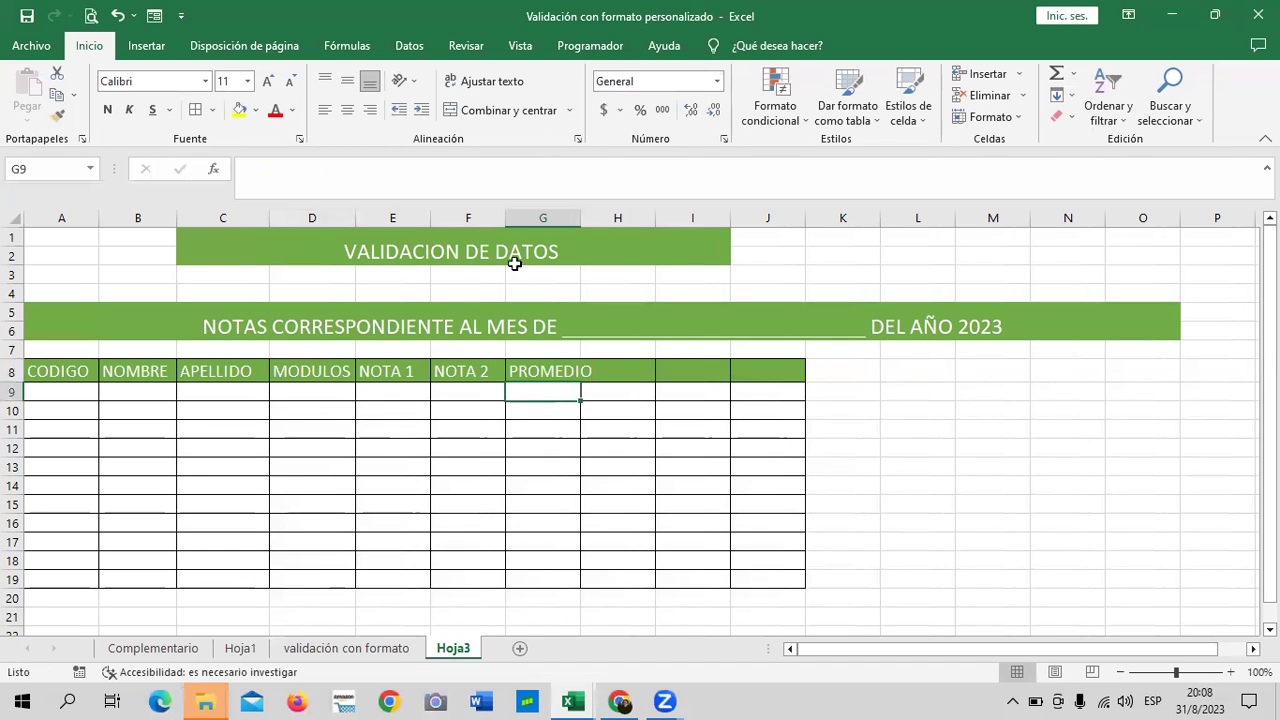
double_click(581, 211)
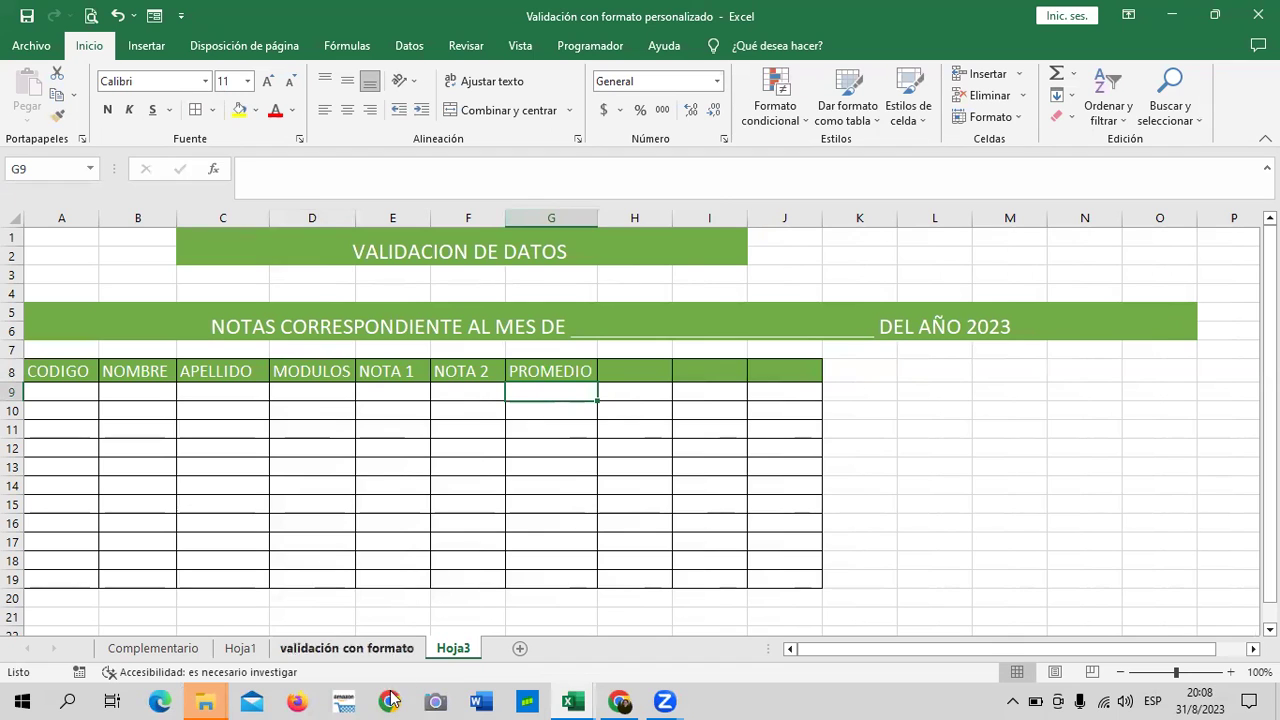
Add the ESTADO, FECHA and TELEFONO headers in H8:J8.
click(350, 651)
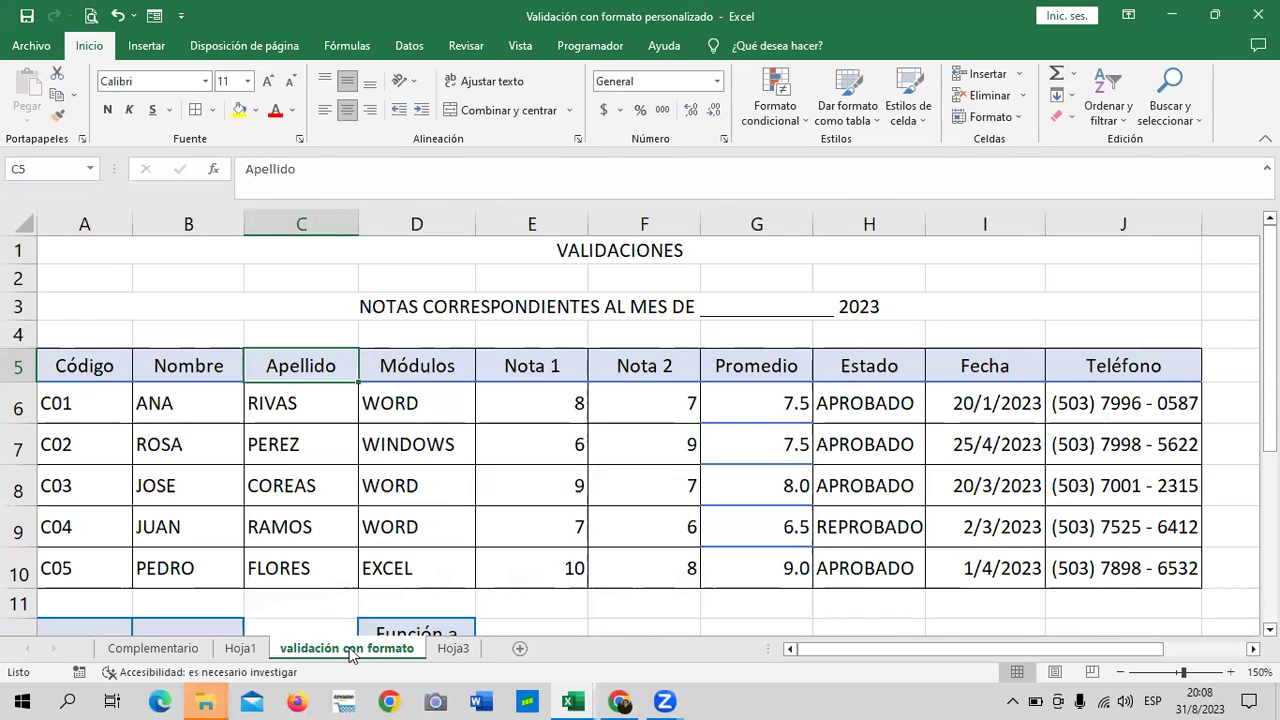
click(451, 650)
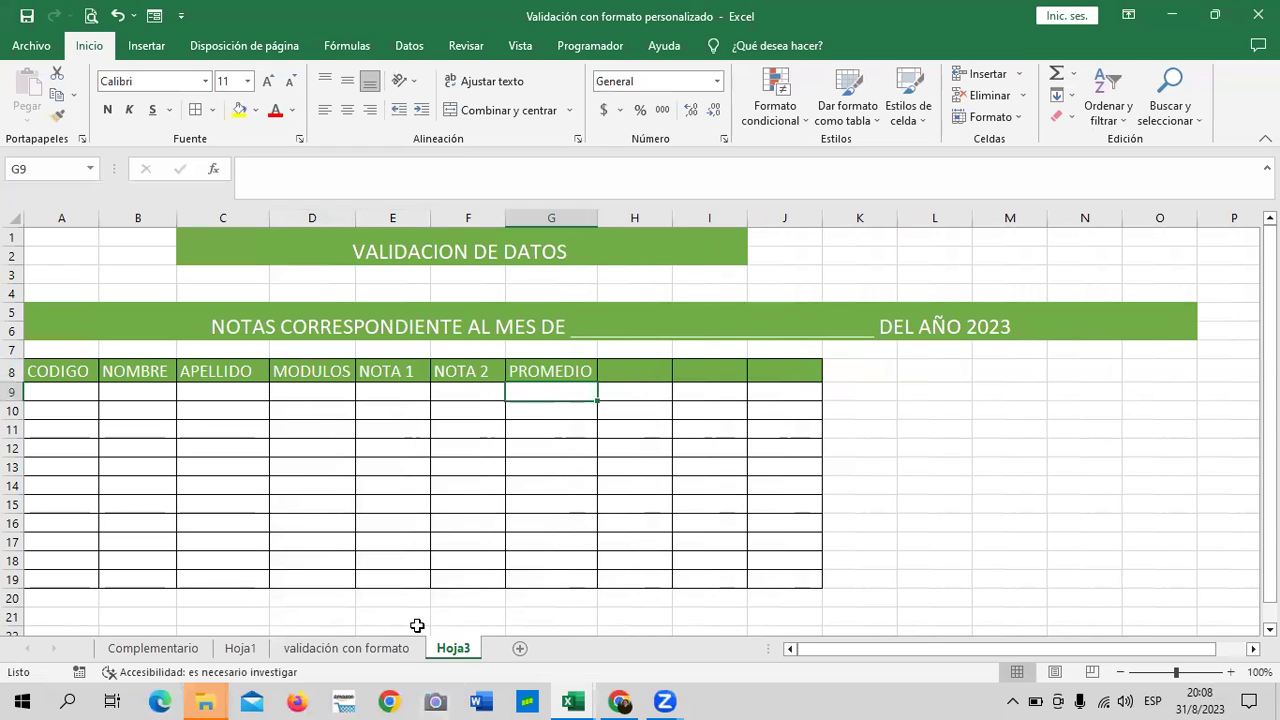
click(393, 652)
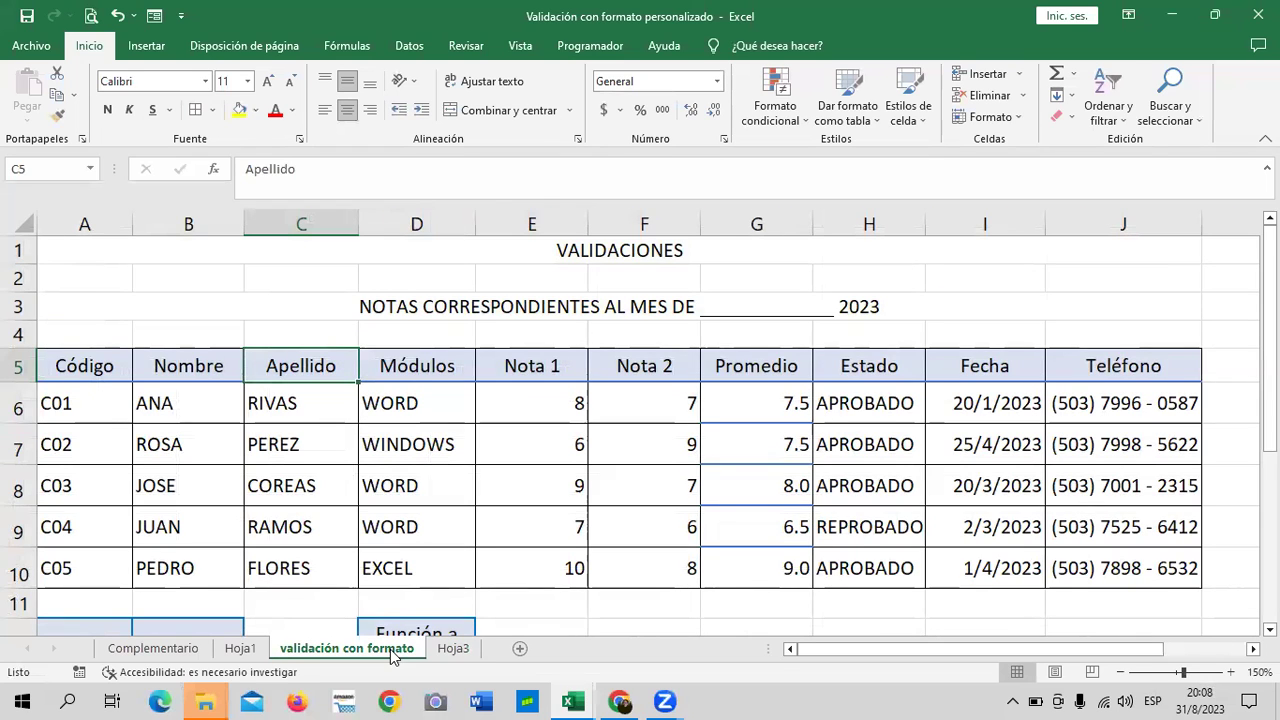
click(455, 651)
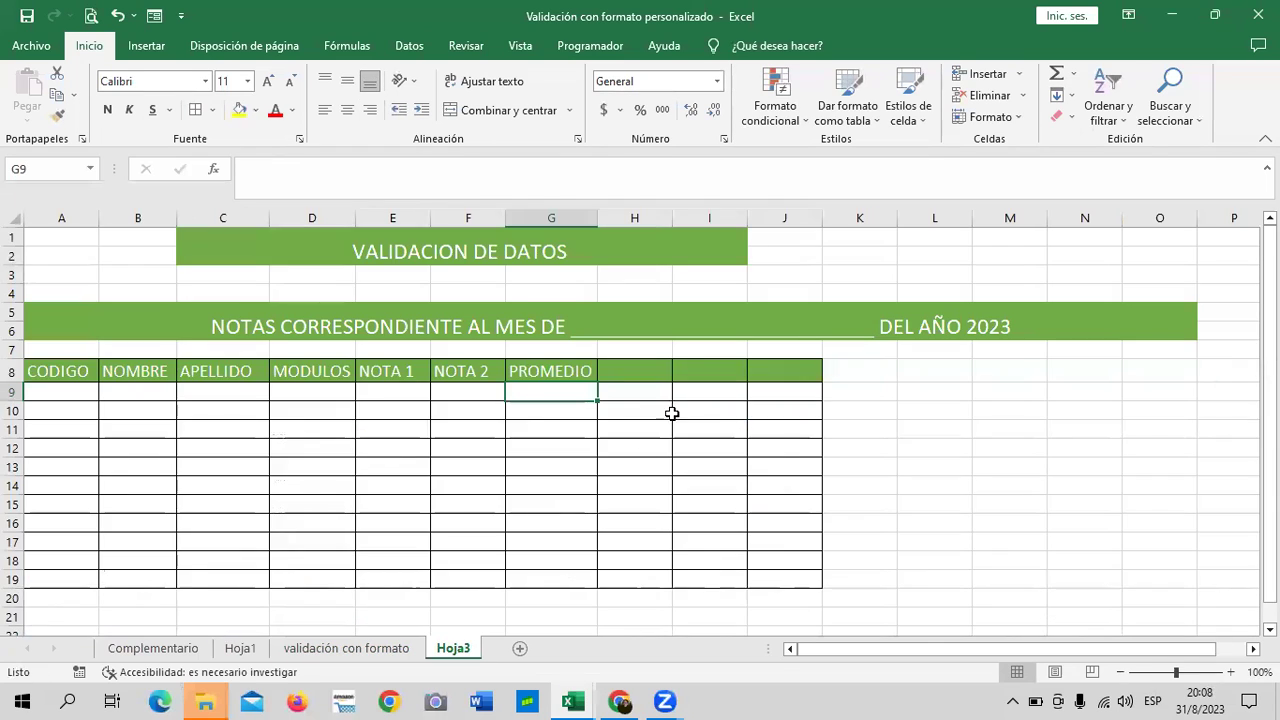
click(623, 371)
text(ESTADO)
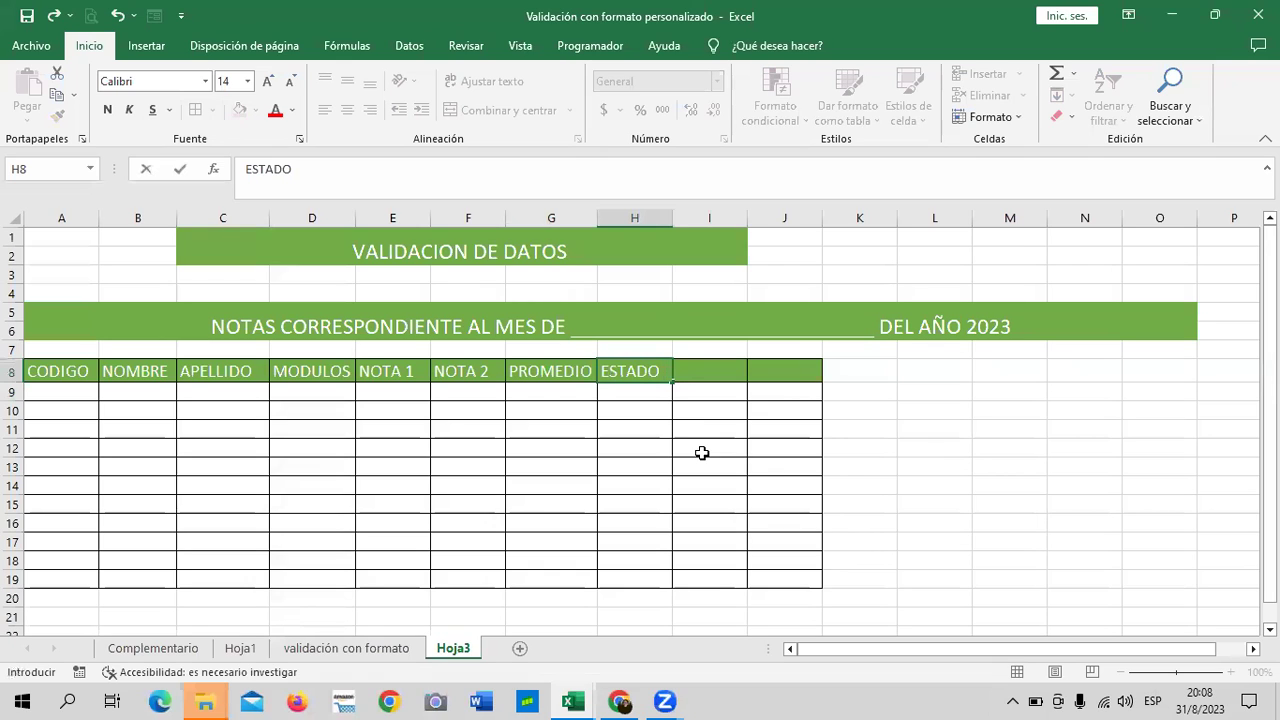
key(Tab)
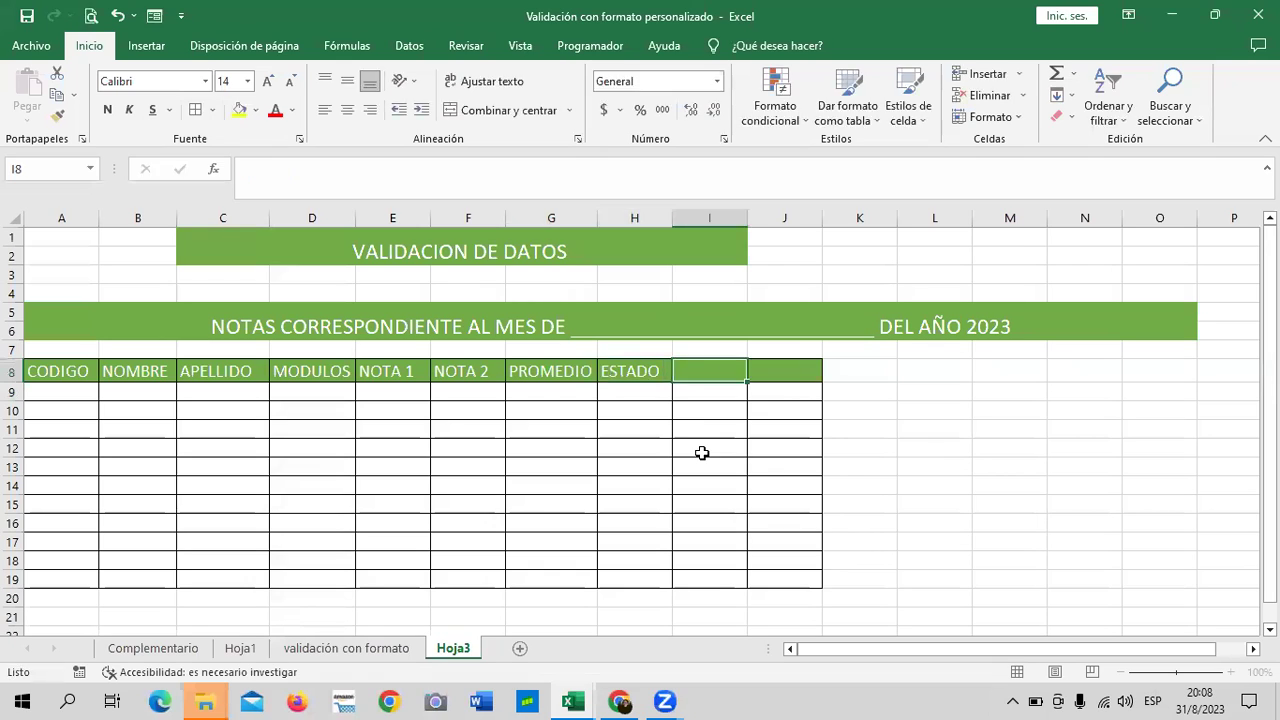
text(FECHA)
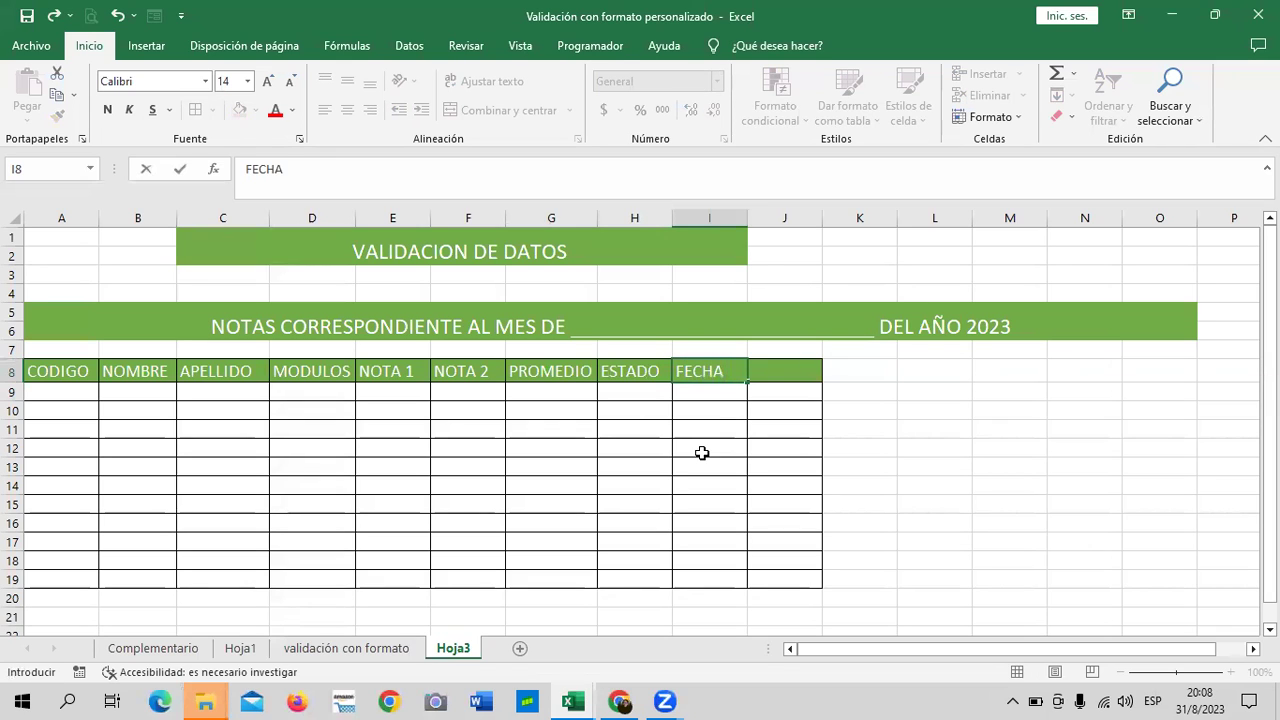
key(Left)
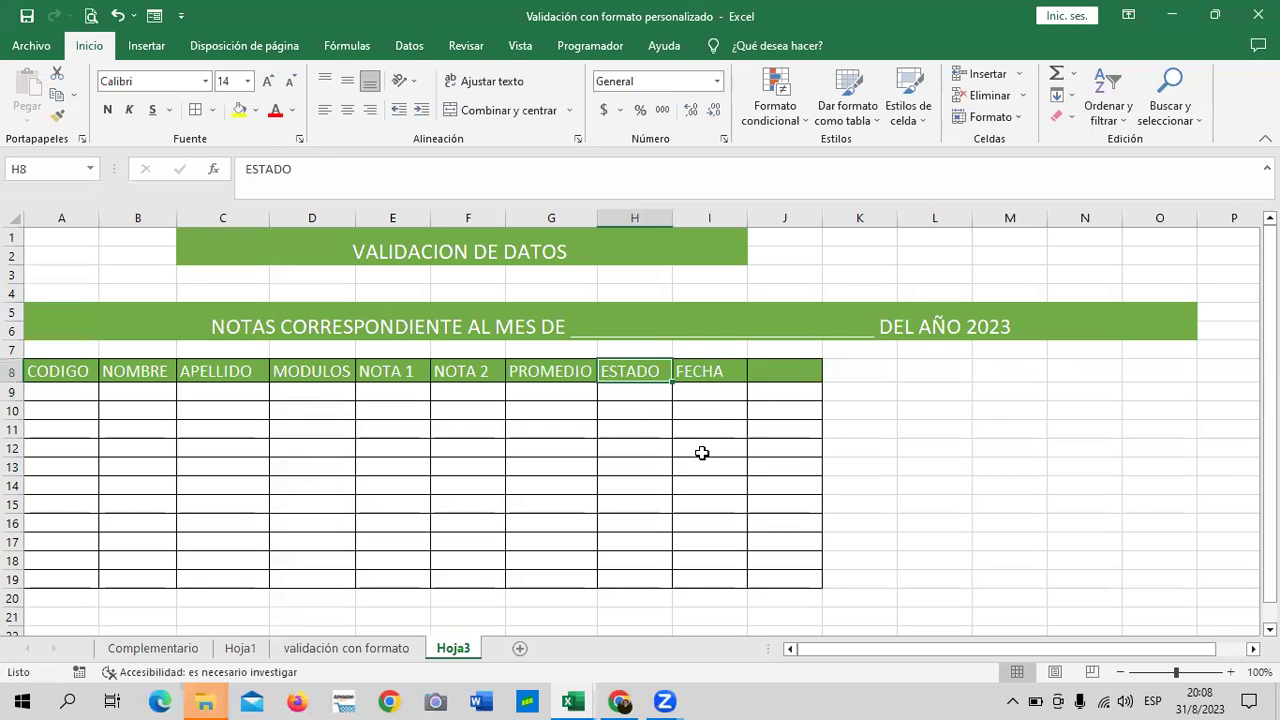
click(766, 368)
text(TELEFONO)
key(Return)
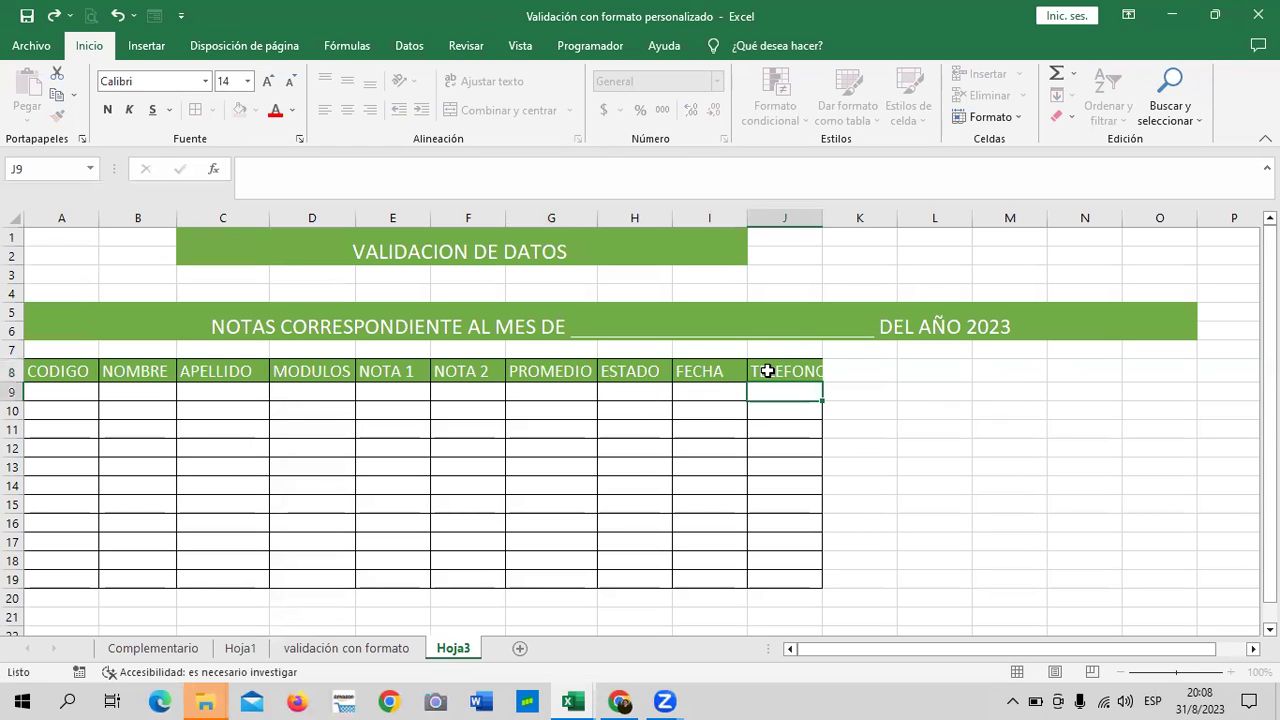
click(749, 371)
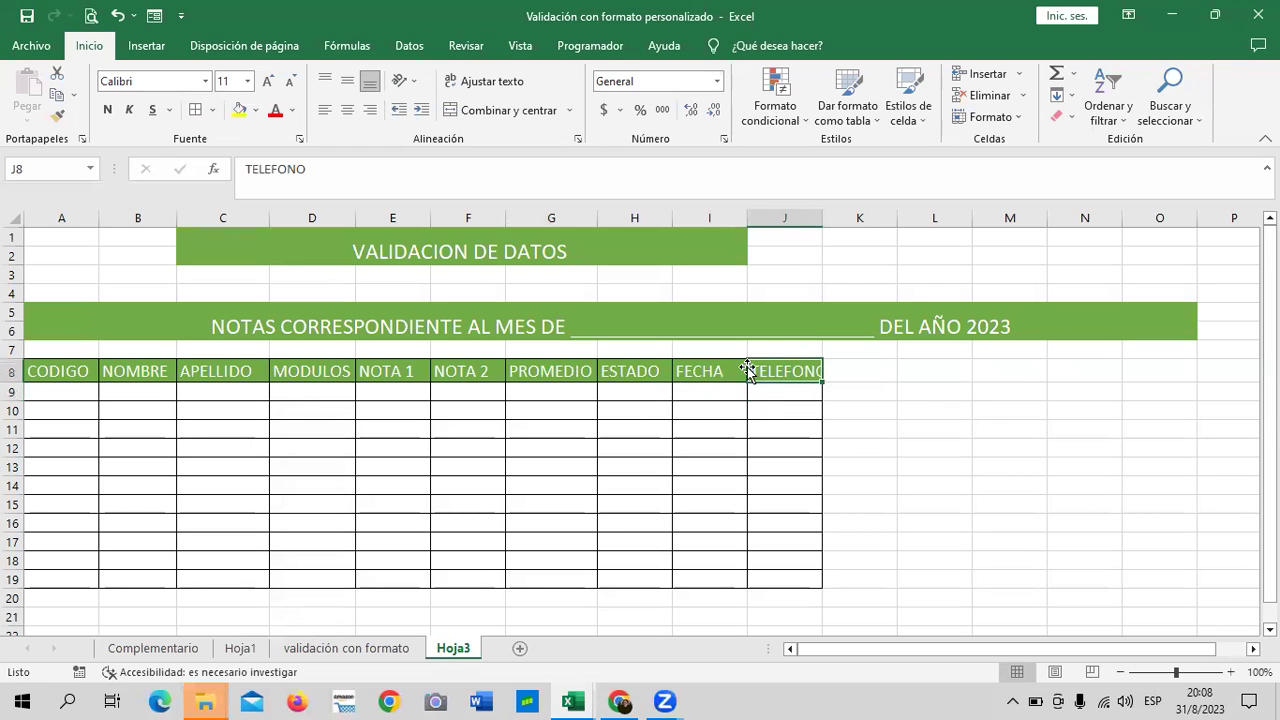
key(Home)
Widen column J so TELEFONO fits and centre the header titles in A8:J8.
drag(822, 218, 832, 218)
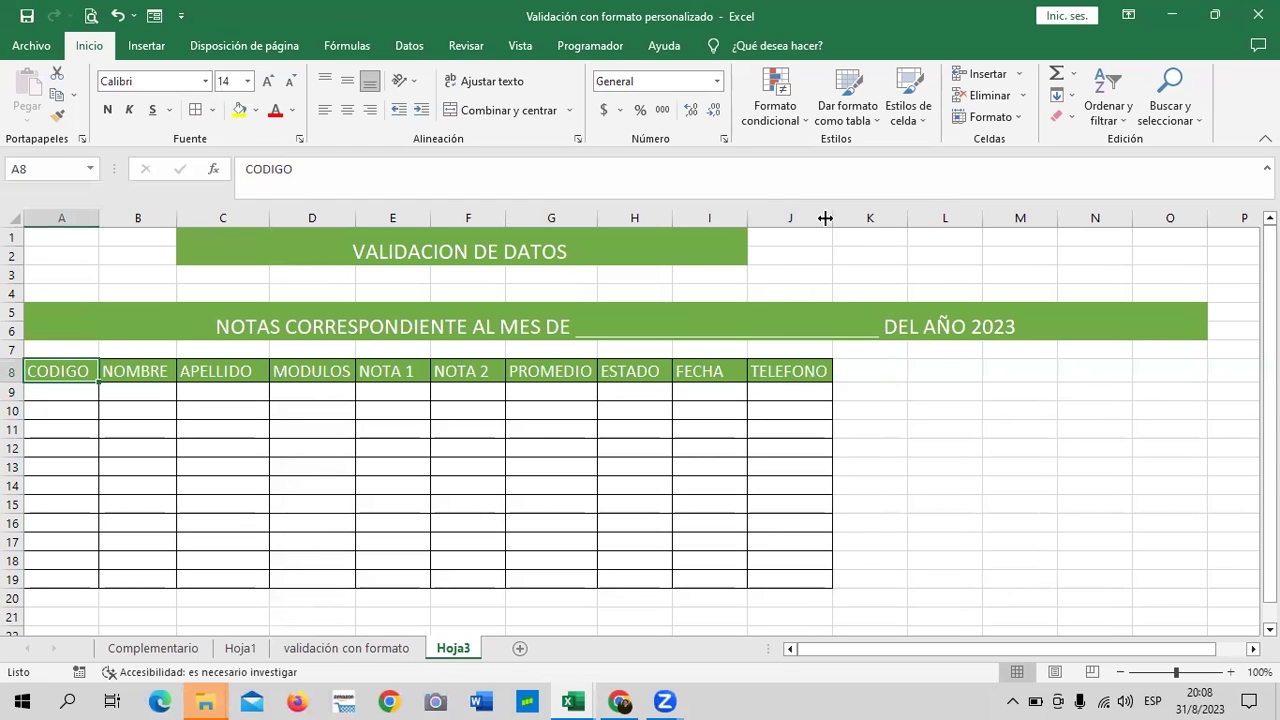
drag(85, 373, 775, 374)
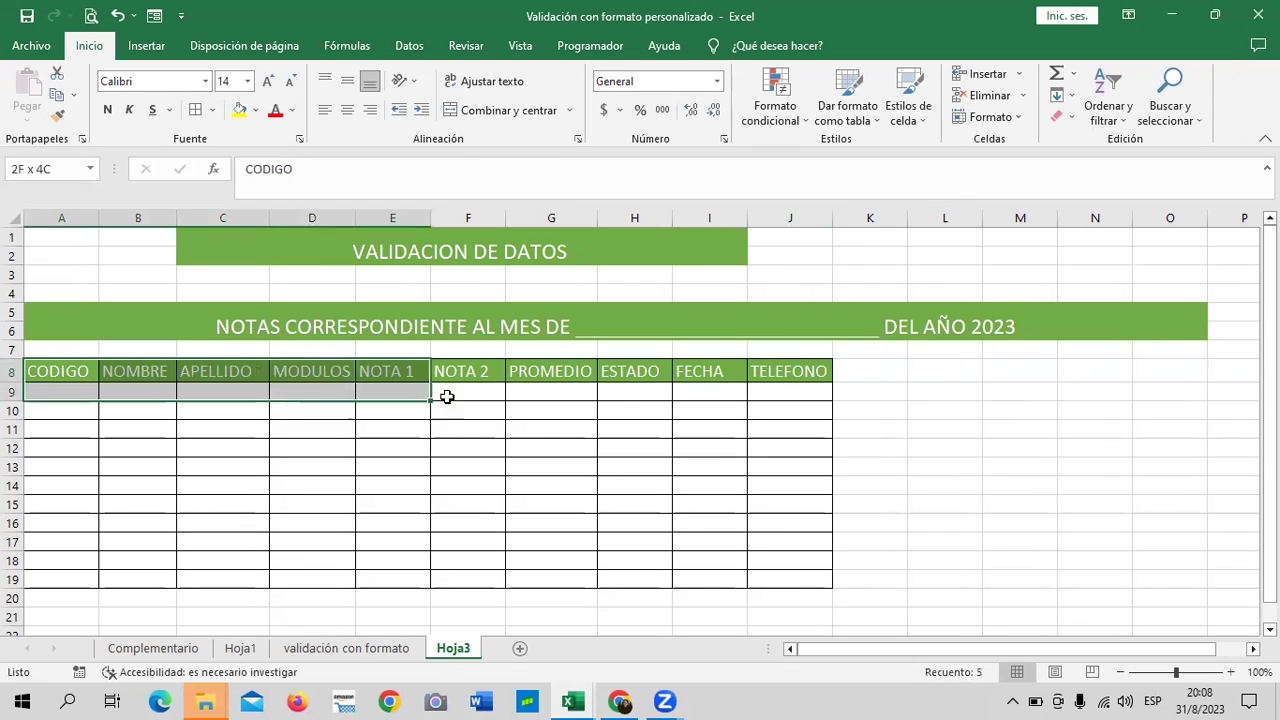
click(347, 110)
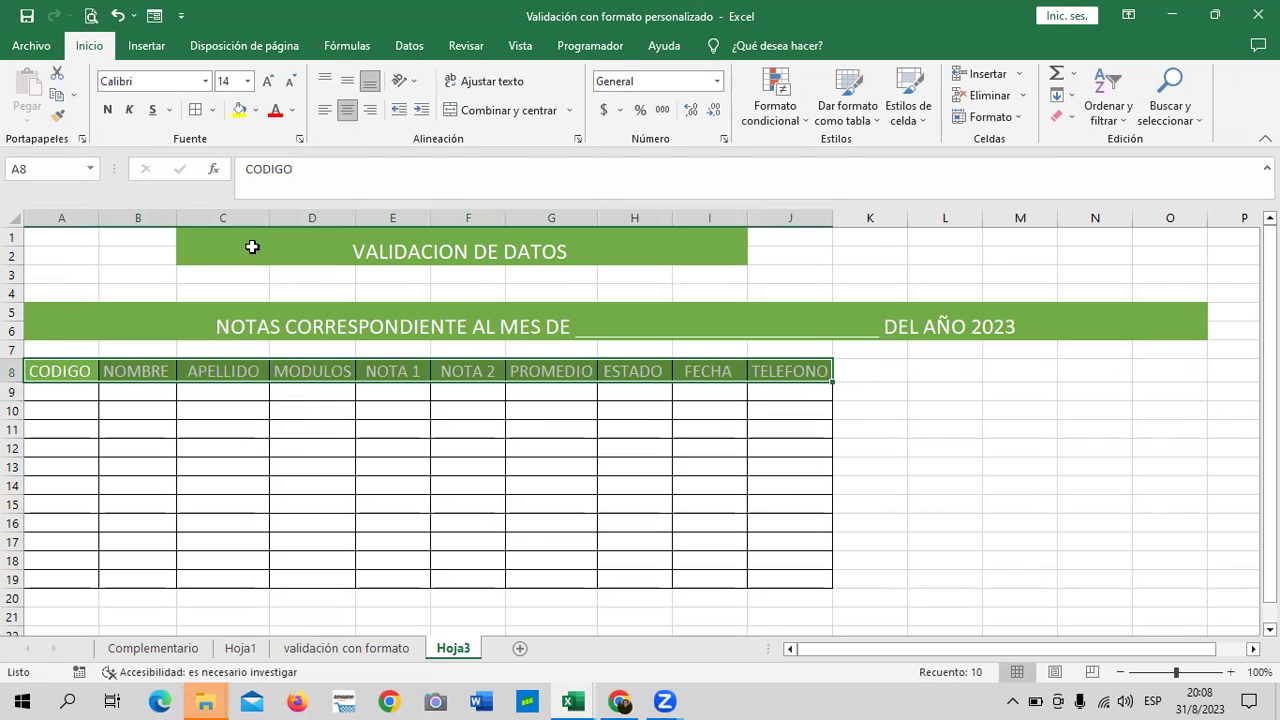
Widen columns B, C and D and narrow column A slightly so the headers fit.
drag(177, 215, 200, 215)
drag(292, 215, 307, 215)
drag(99, 215, 97, 215)
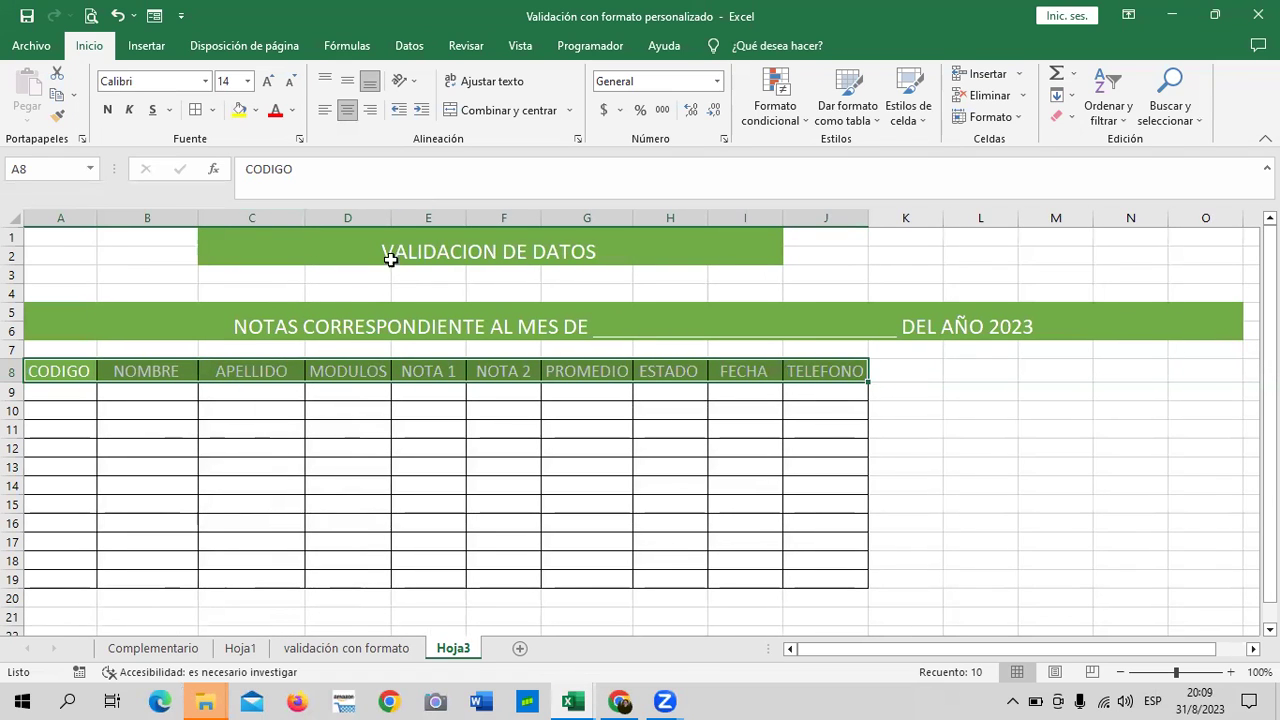
drag(391, 217, 404, 218)
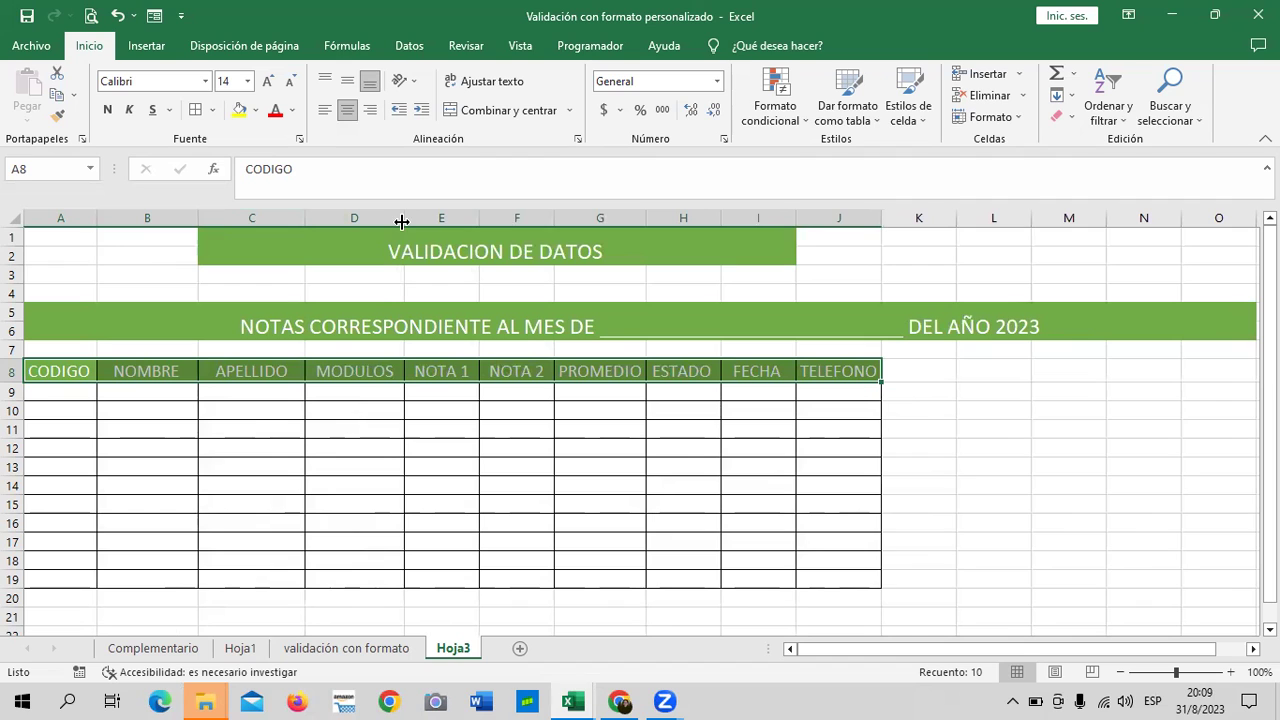
click(154, 429)
drag(74, 380, 830, 385)
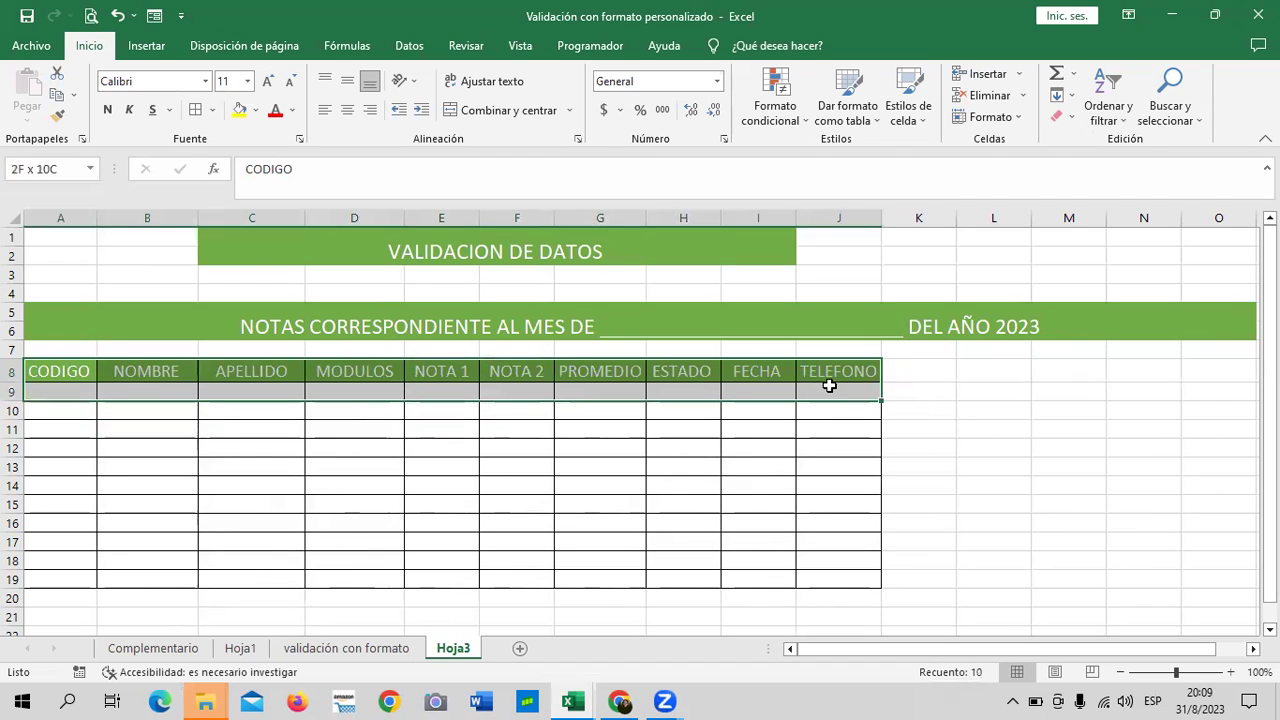
click(747, 442)
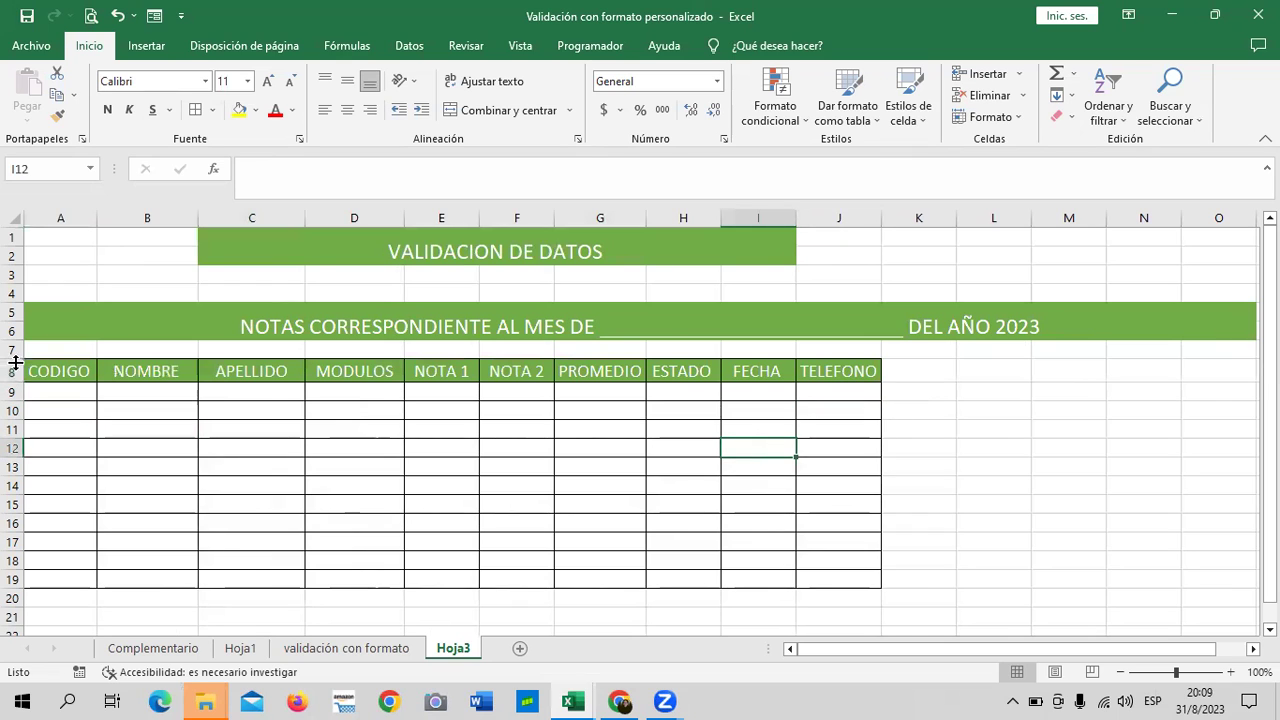
drag(40, 368, 831, 374)
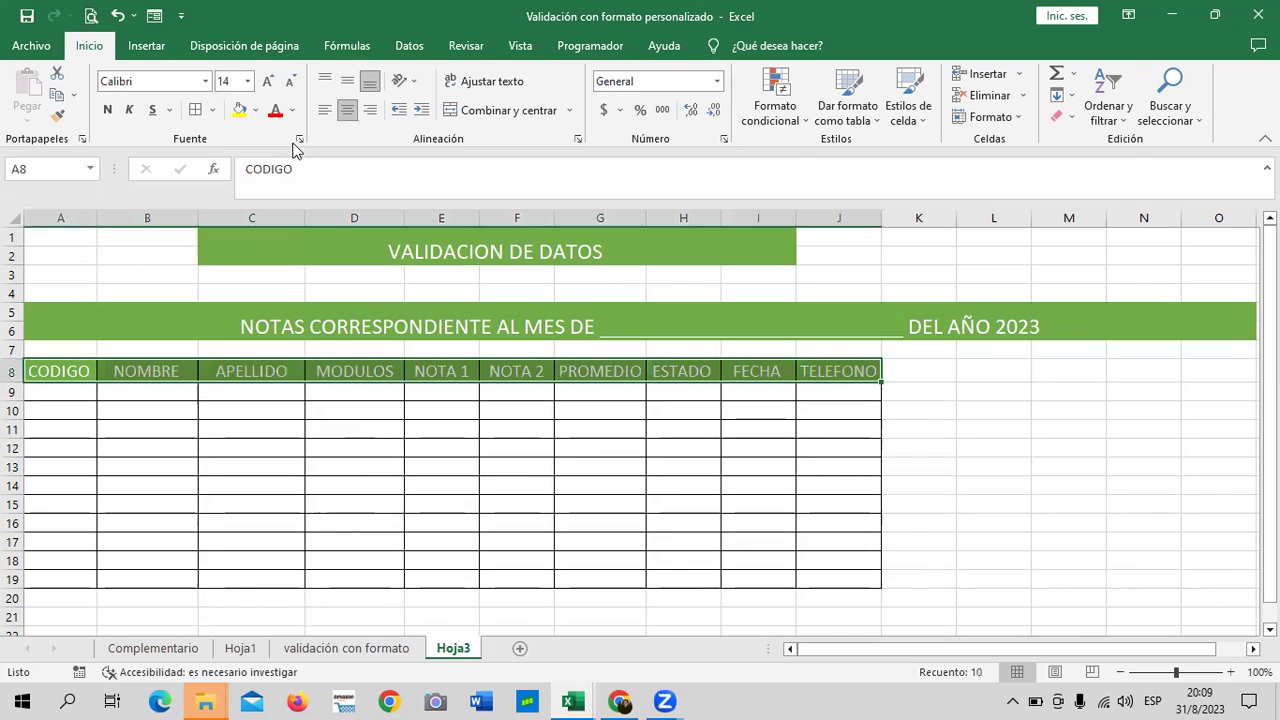
Delete two underscores from the blank in the NOTAS CORRESPONDIENTE title in A5.
click(348, 112)
click(348, 112)
click(158, 324)
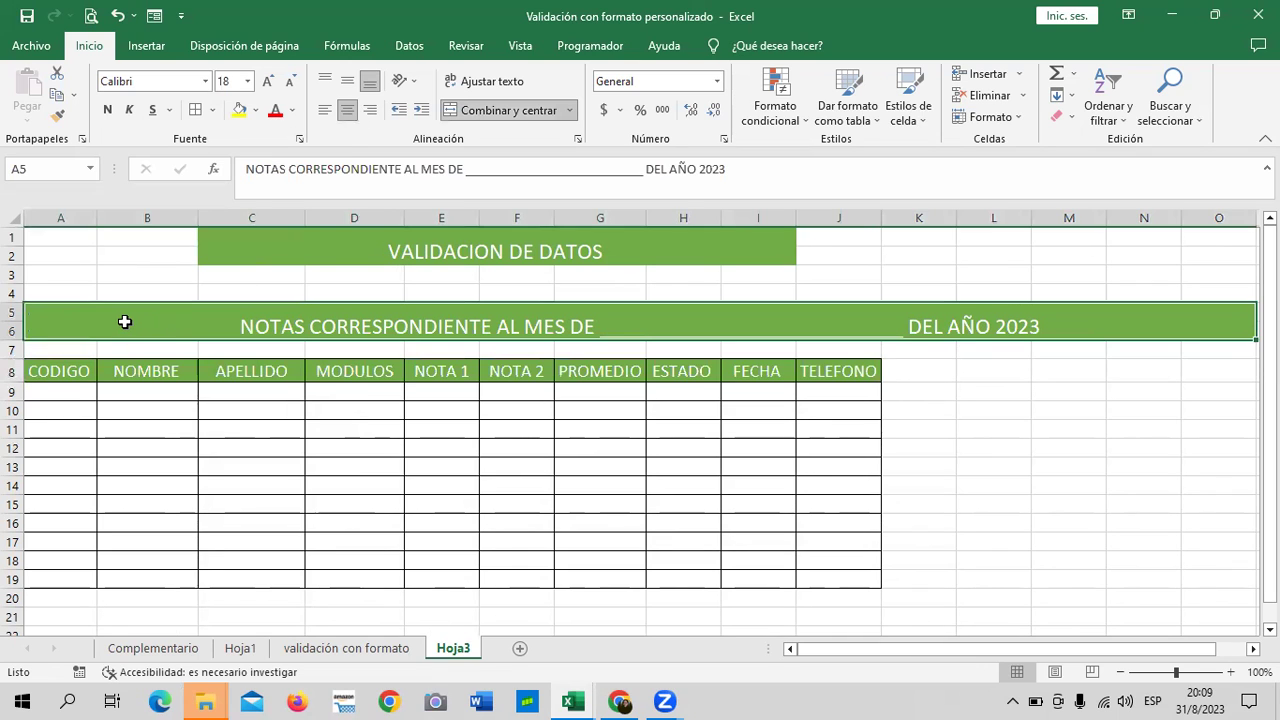
click(1048, 490)
double_click(780, 326)
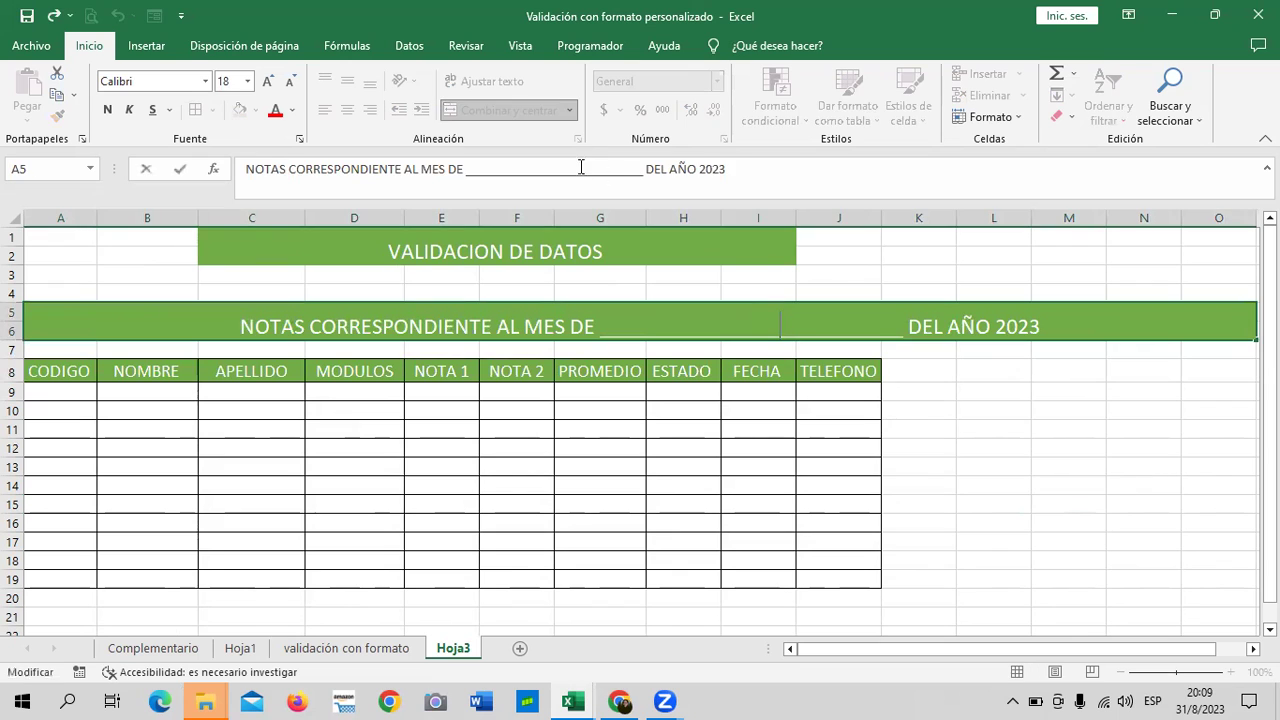
key(BackSpace)
key(BackSpace)
key(BackSpace)
key(BackSpace)
key(BackSpace)
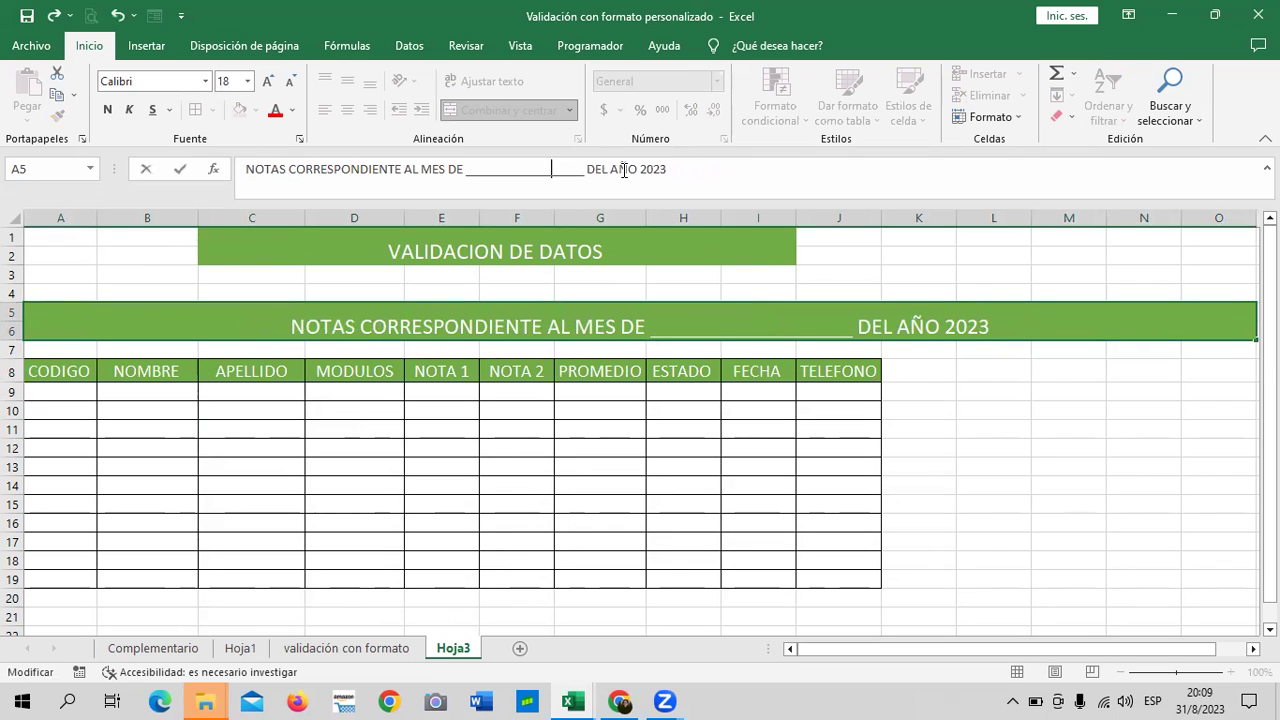
key(BackSpace)
key(BackSpace)
key(Return)
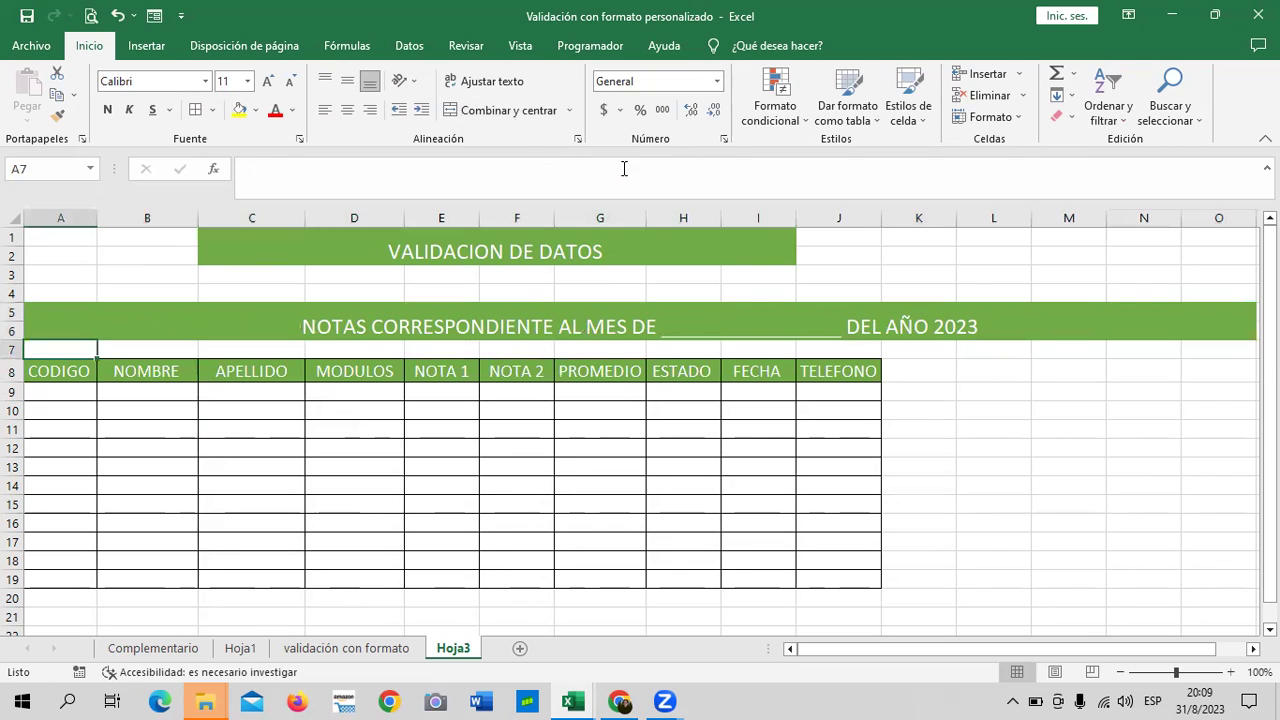
Left-align the title and unmerge its original wide merged band.
click(702, 329)
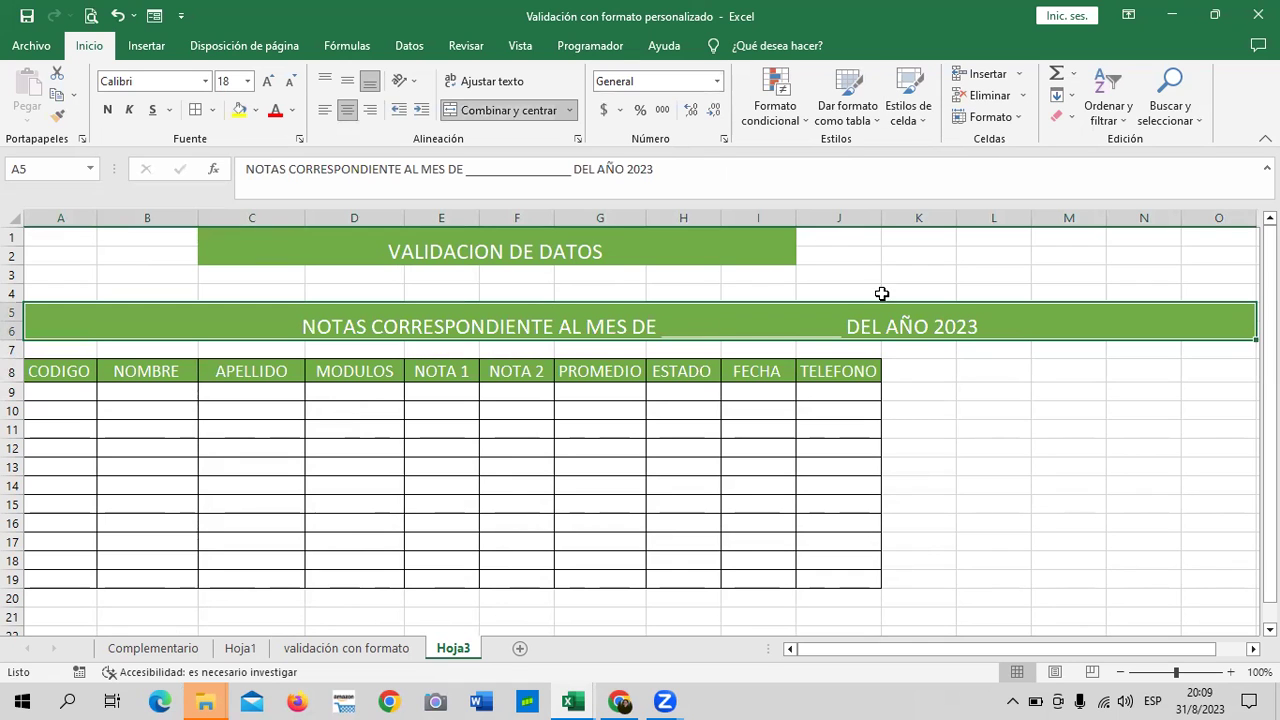
click(323, 111)
click(988, 498)
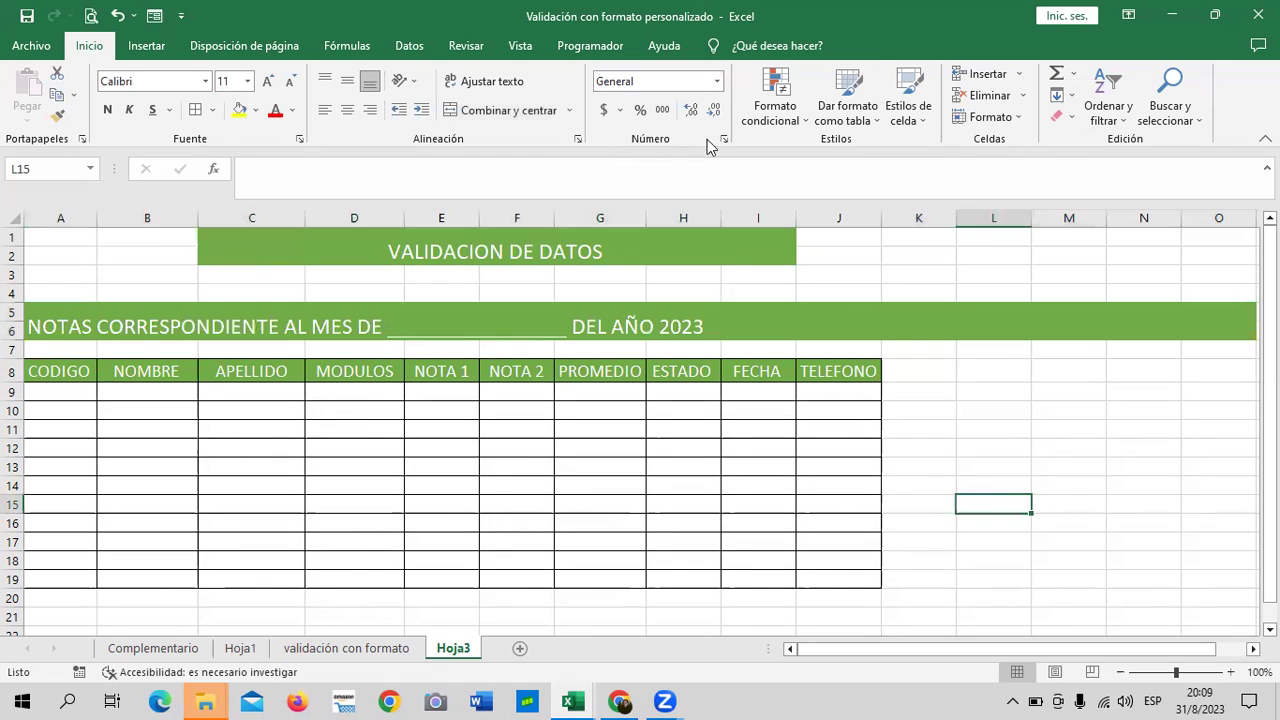
click(178, 324)
mouse_move(178, 324)
mouse_down()
mouse_move(1120, 339)
mouse_move(1074, 334)
mouse_up()
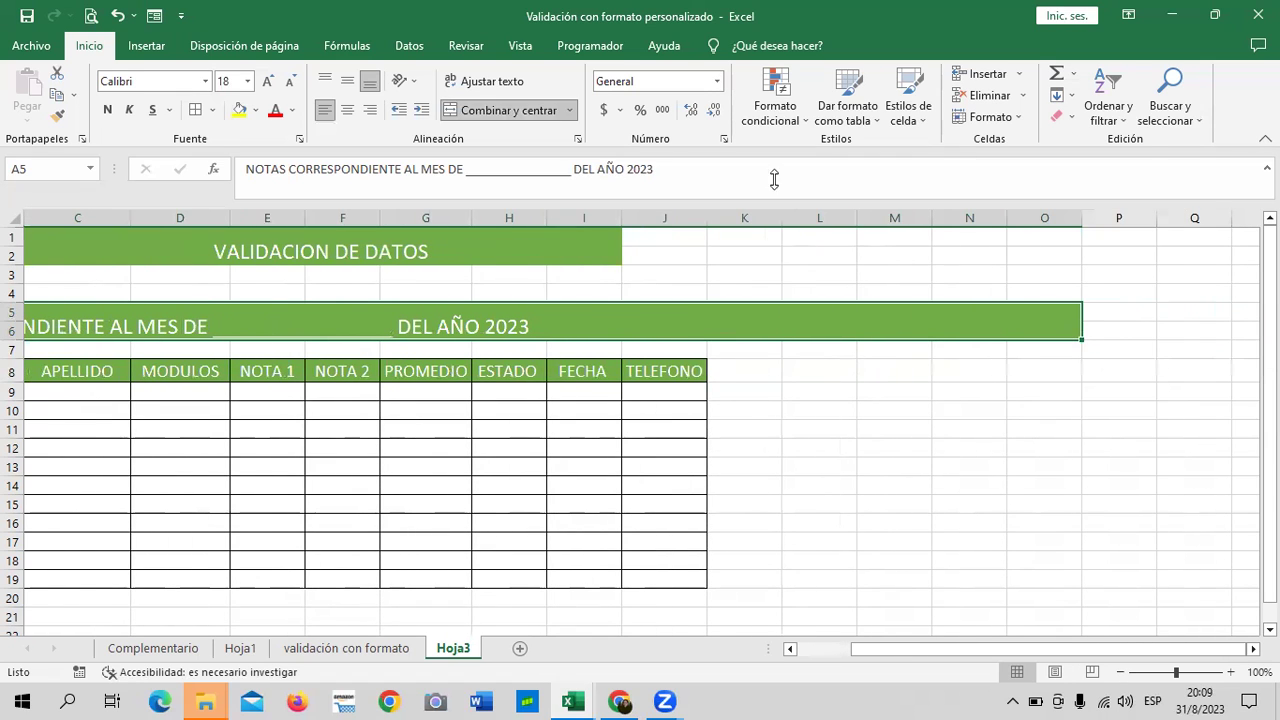
click(474, 107)
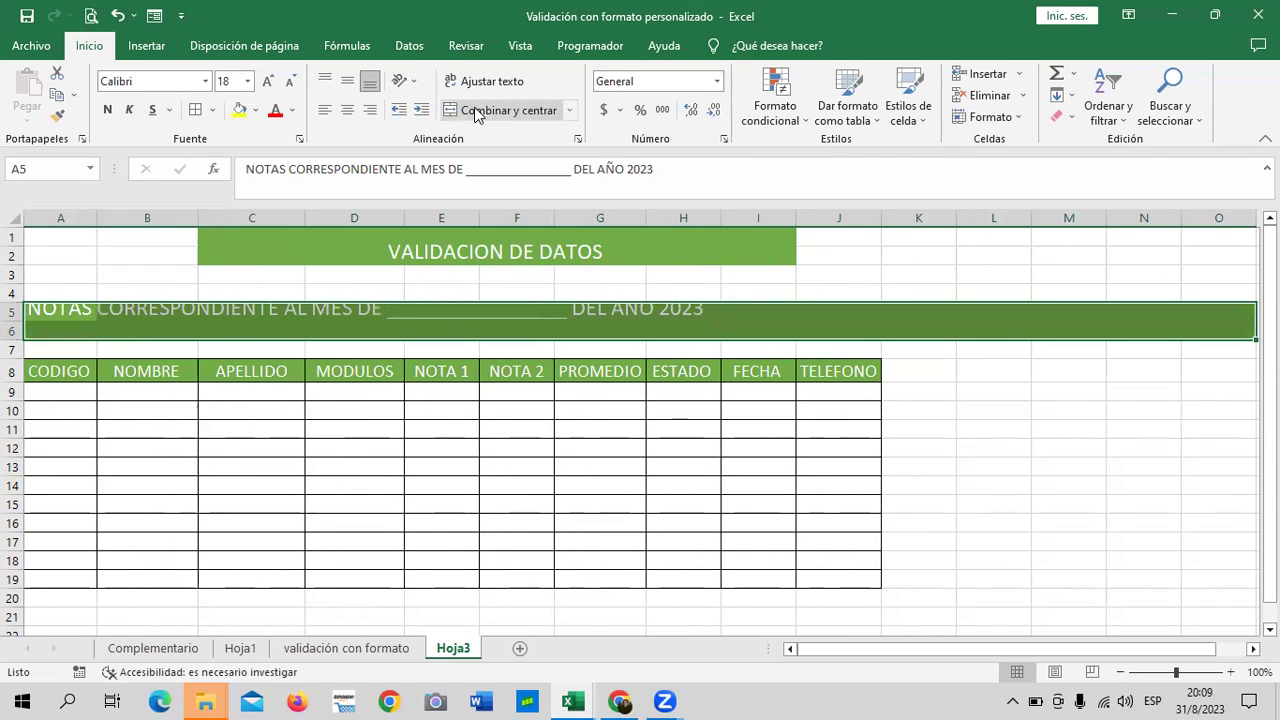
Merge the title across A5:K6 and left-align it, then select the green cells beside it.
click(938, 420)
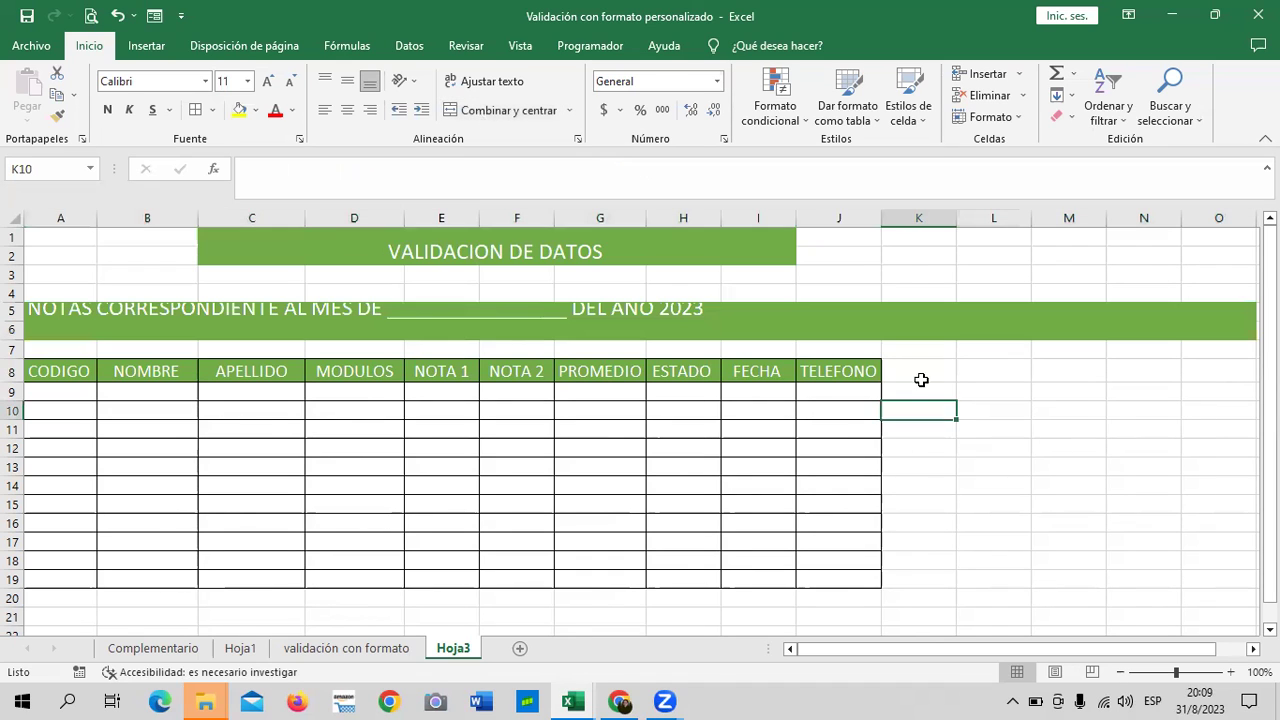
click(92, 318)
drag(92, 318, 925, 331)
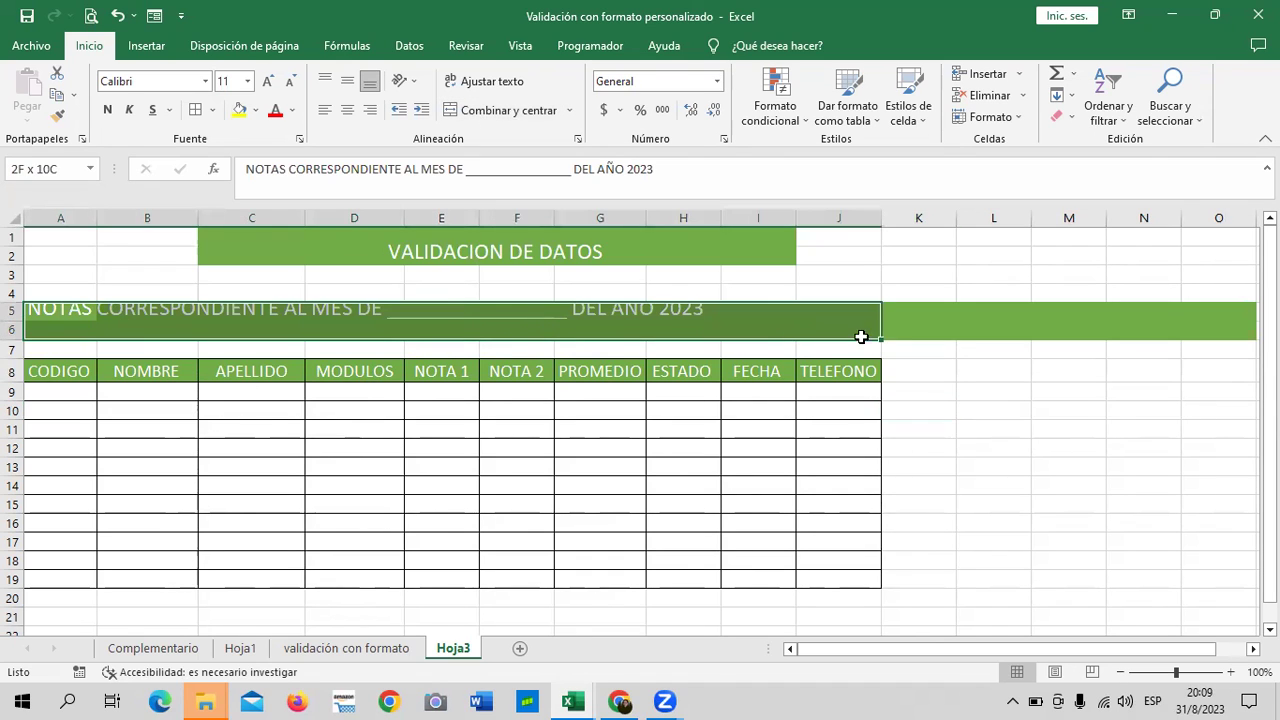
click(474, 112)
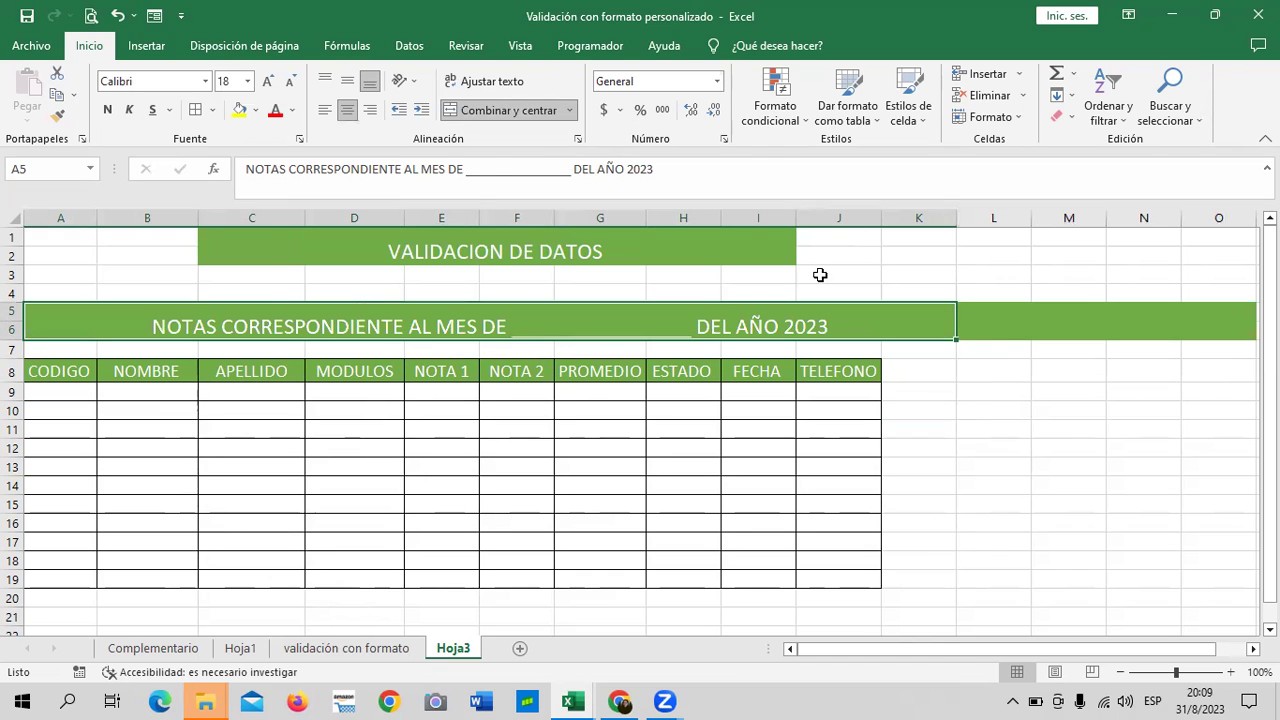
click(325, 111)
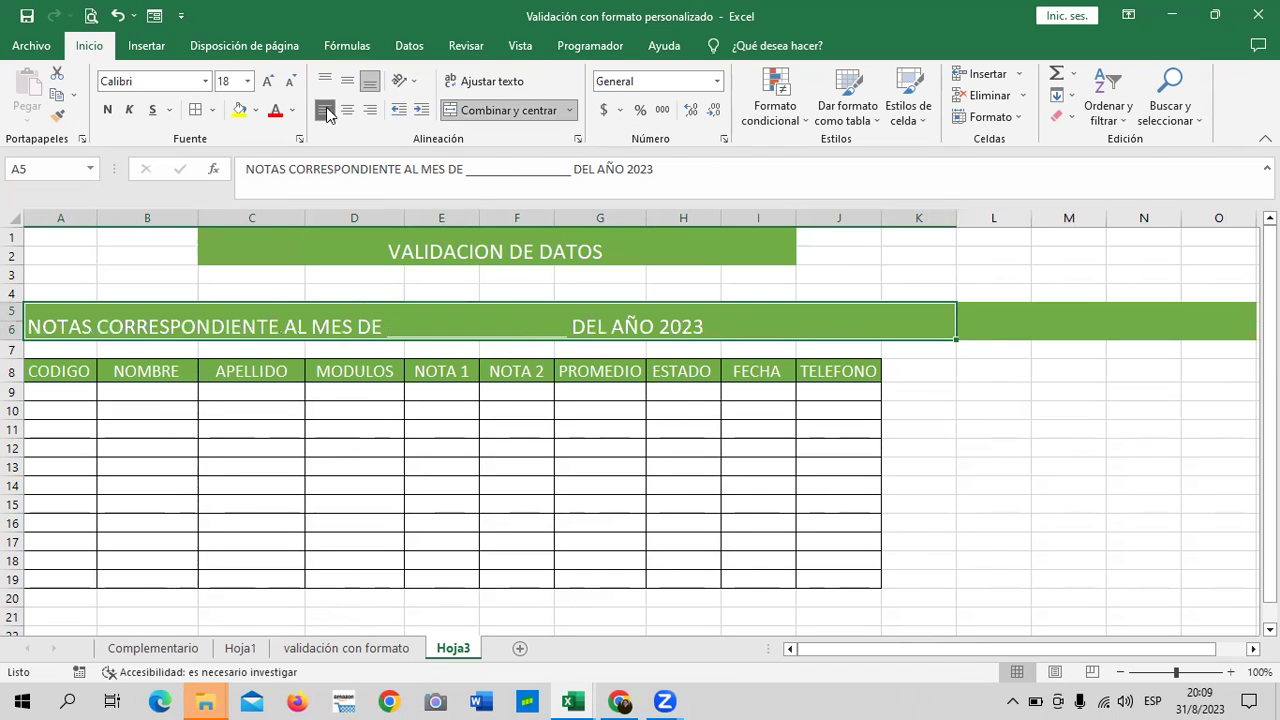
click(931, 464)
drag(973, 651, 1003, 651)
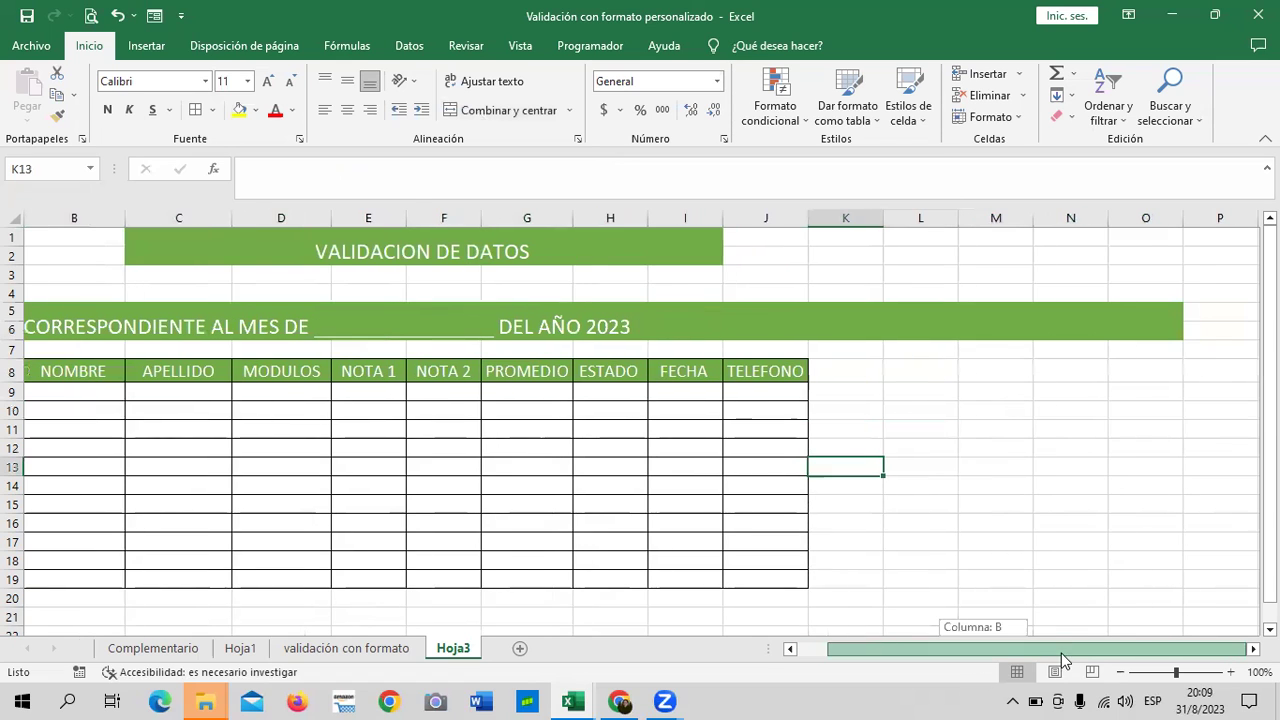
click(851, 320)
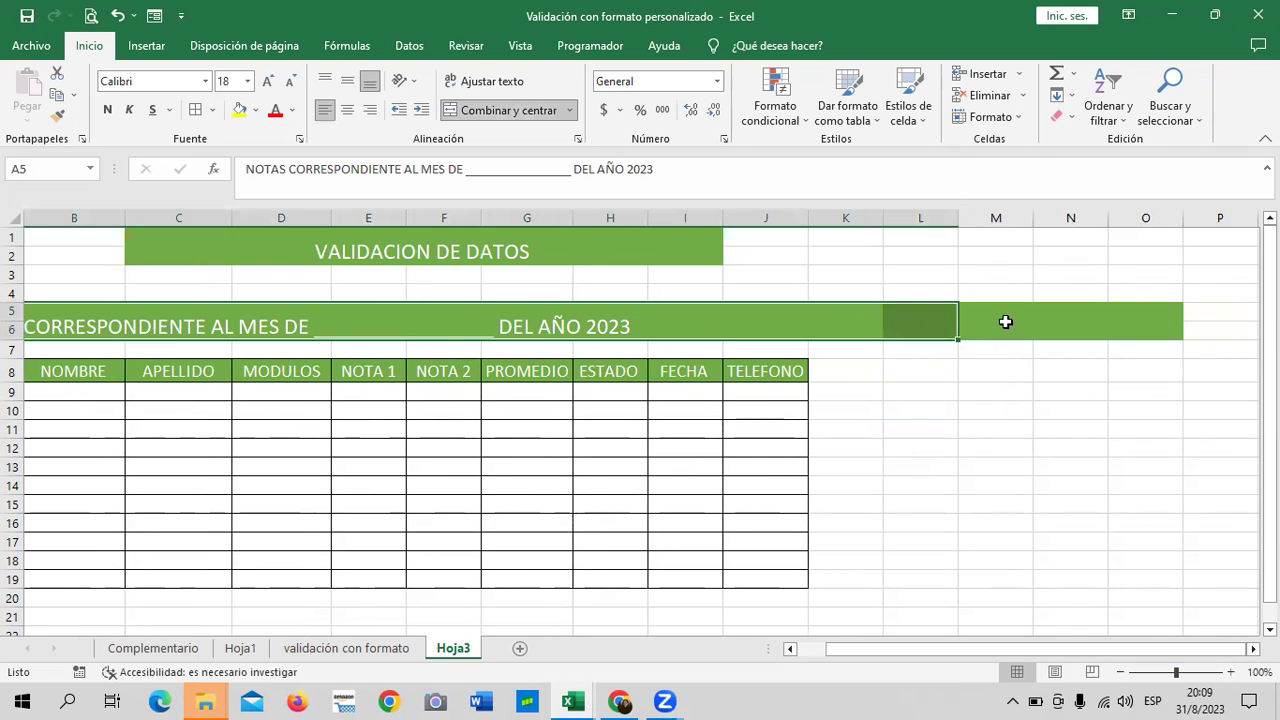
drag(929, 320, 1145, 316)
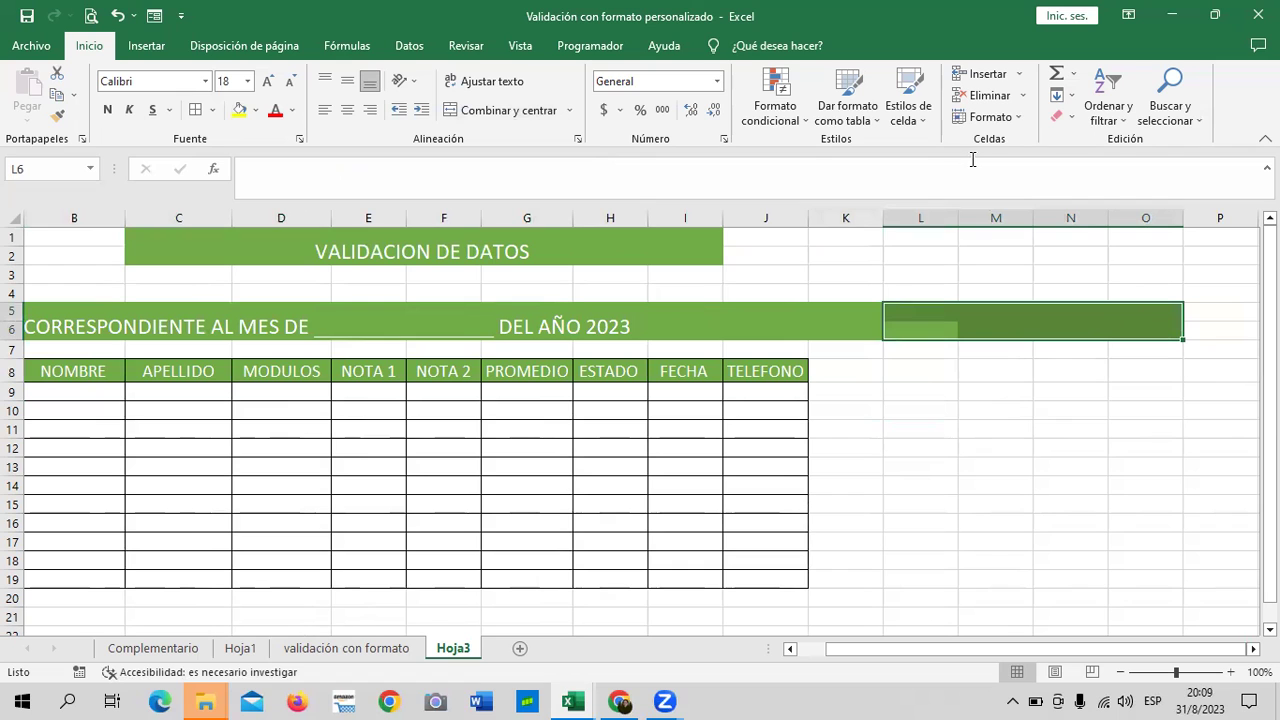
Apply the Normal cell style to L5:O6 to clear their green fill.
click(925, 122)
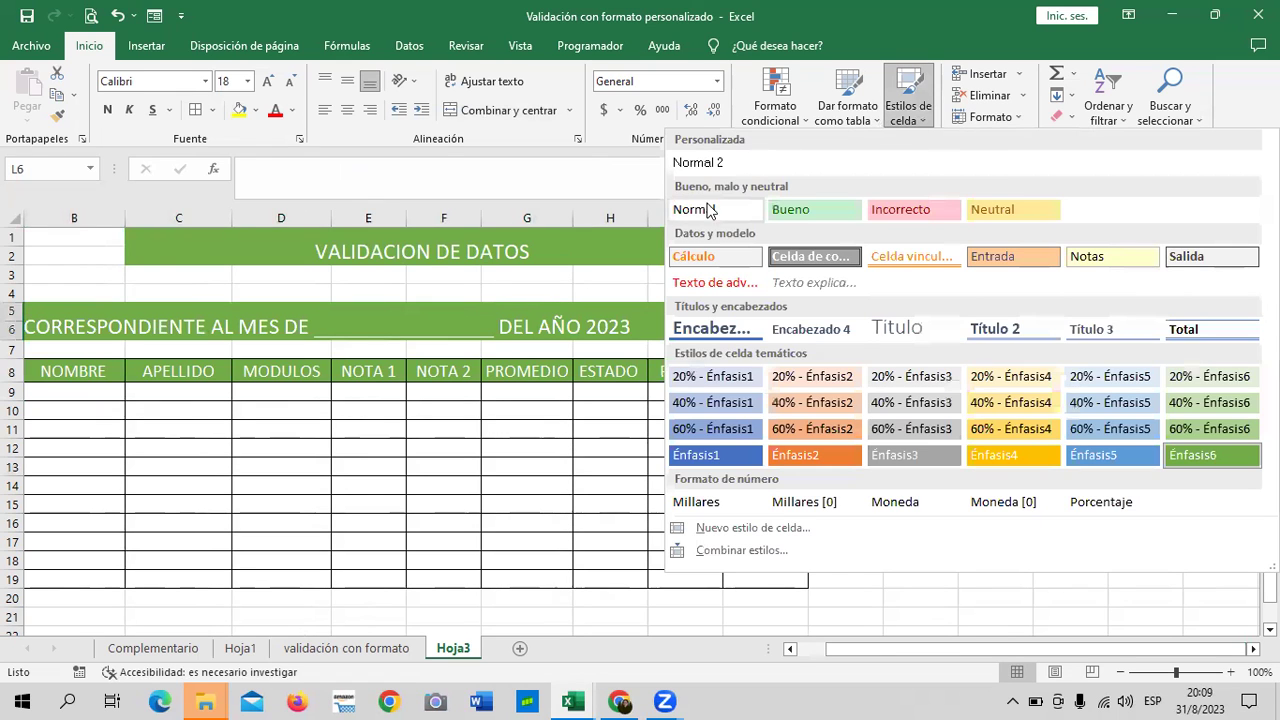
click(729, 212)
click(1038, 500)
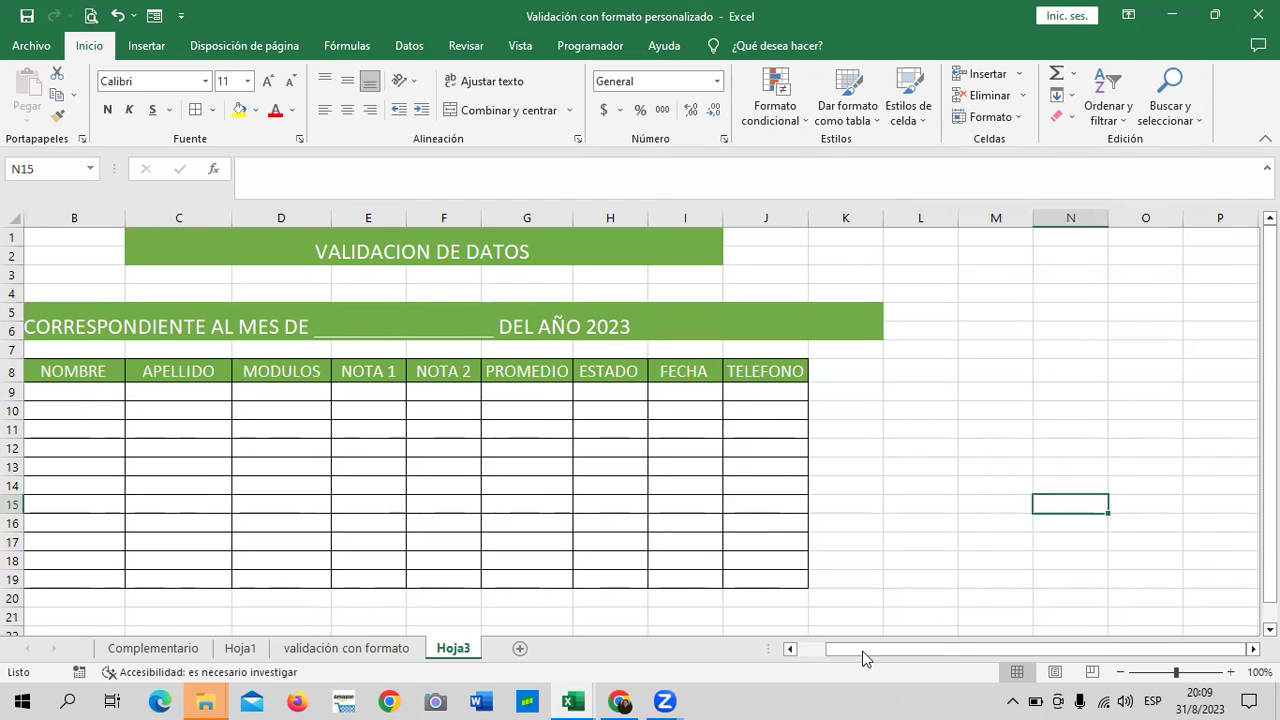
drag(990, 648, 962, 648)
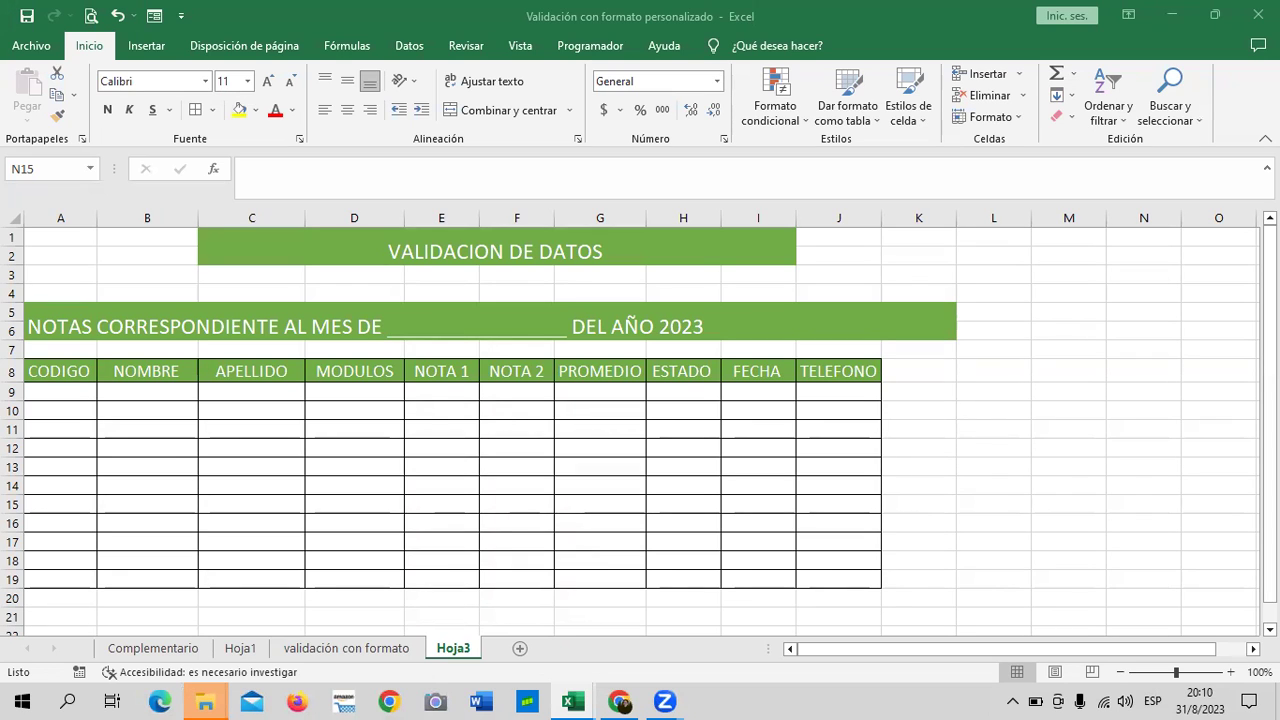
click(792, 652)
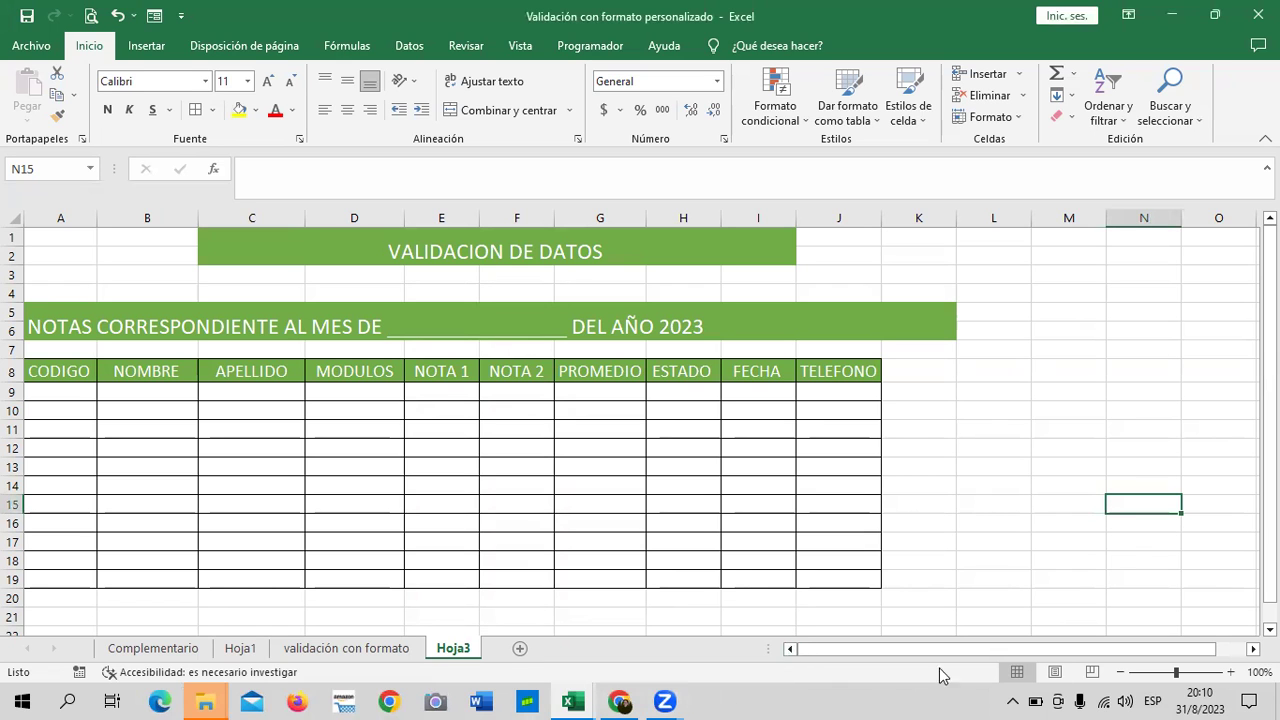
drag(1270, 380, 1270, 395)
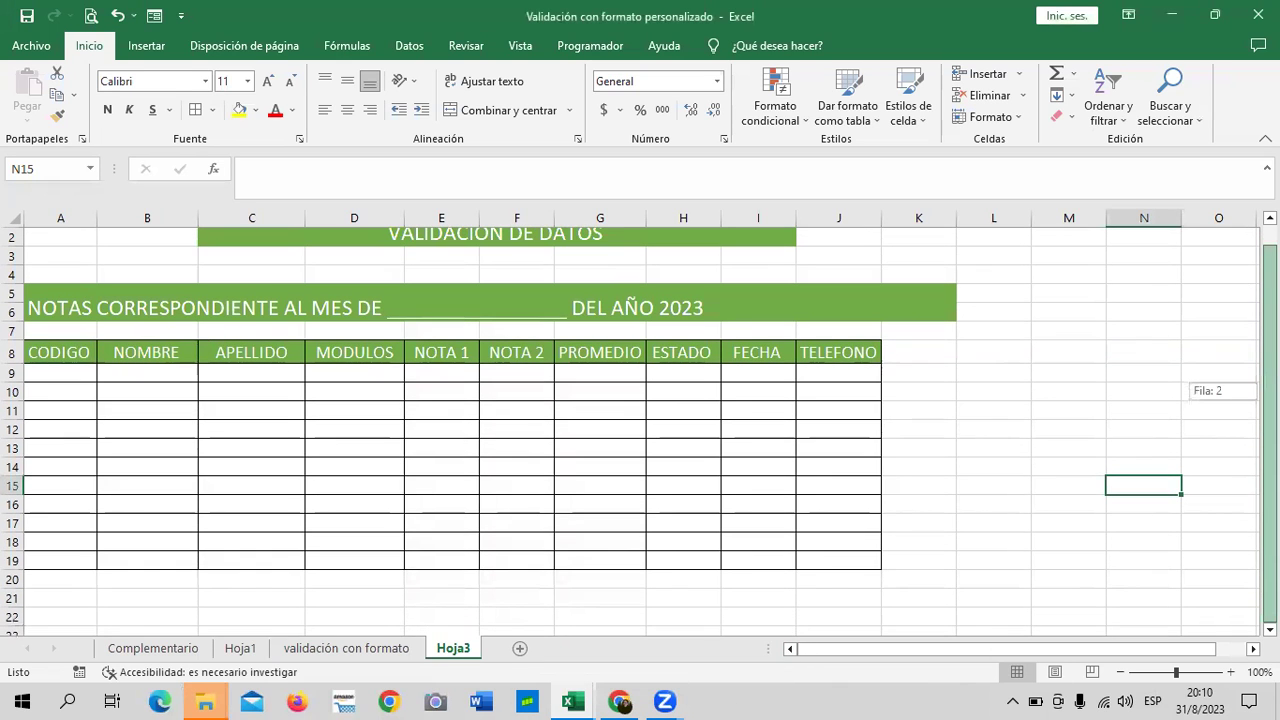
click(1096, 524)
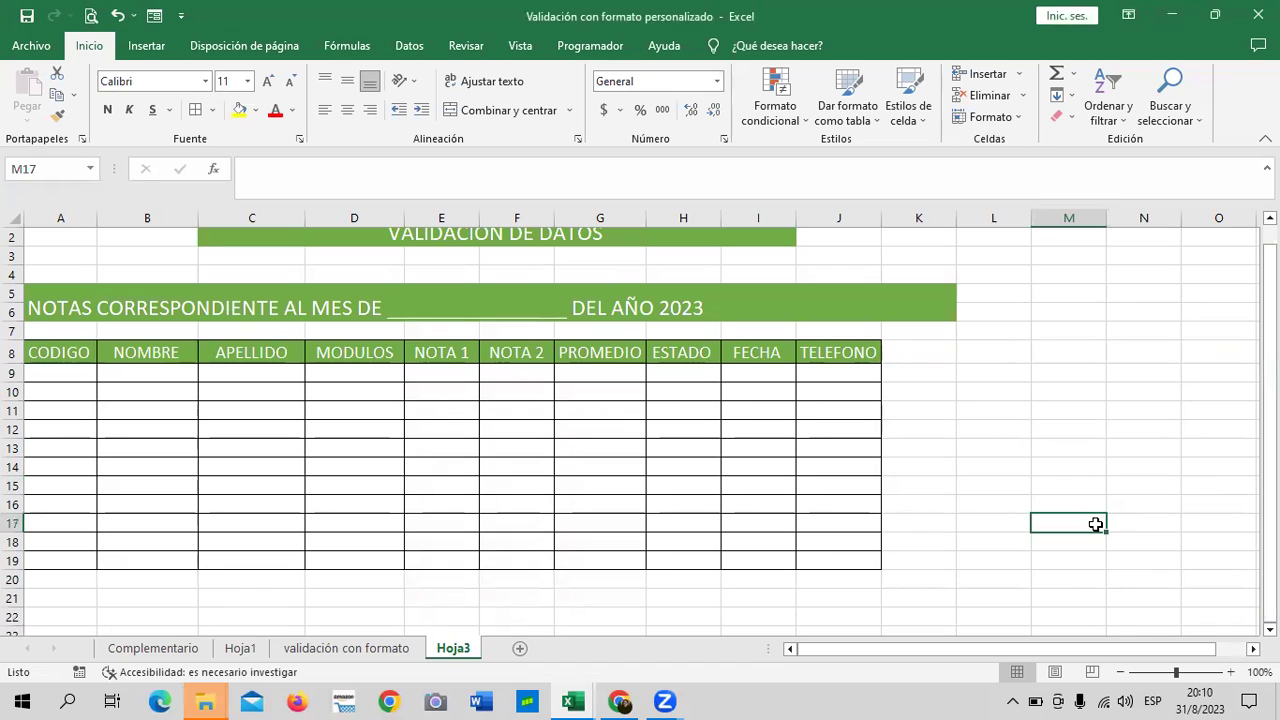
click(1270, 217)
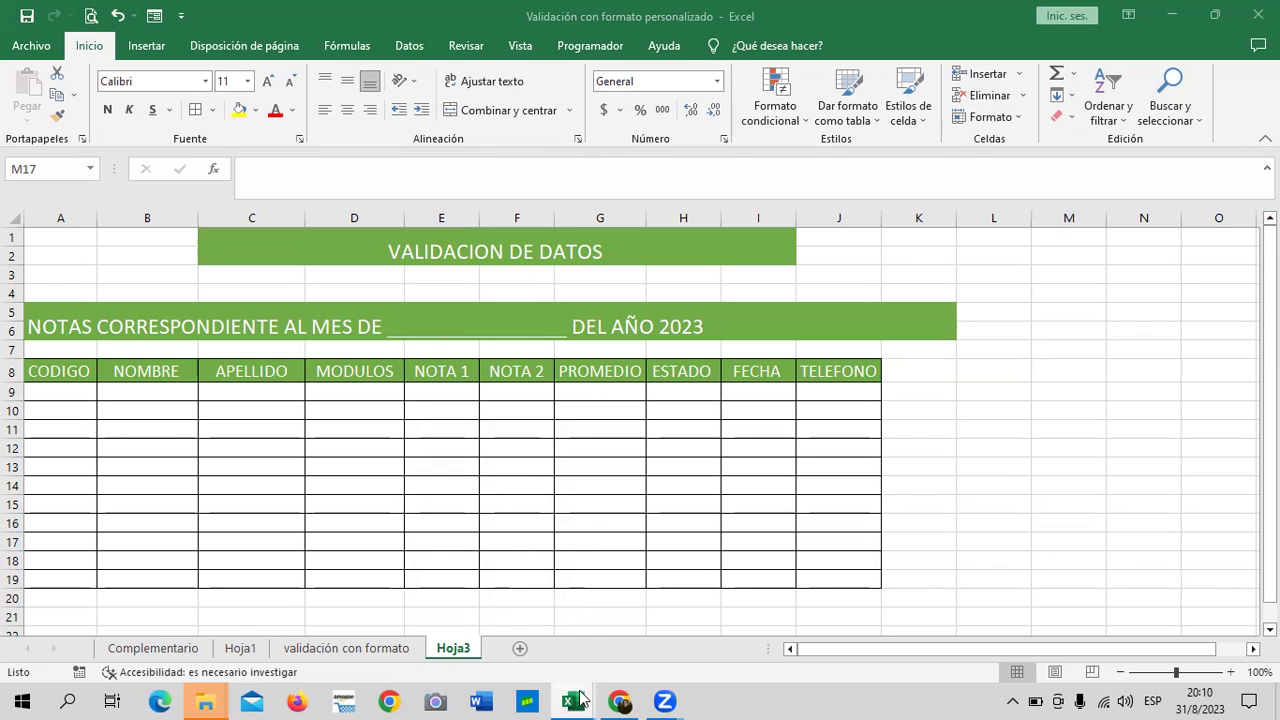
mouse_move(583, 700)
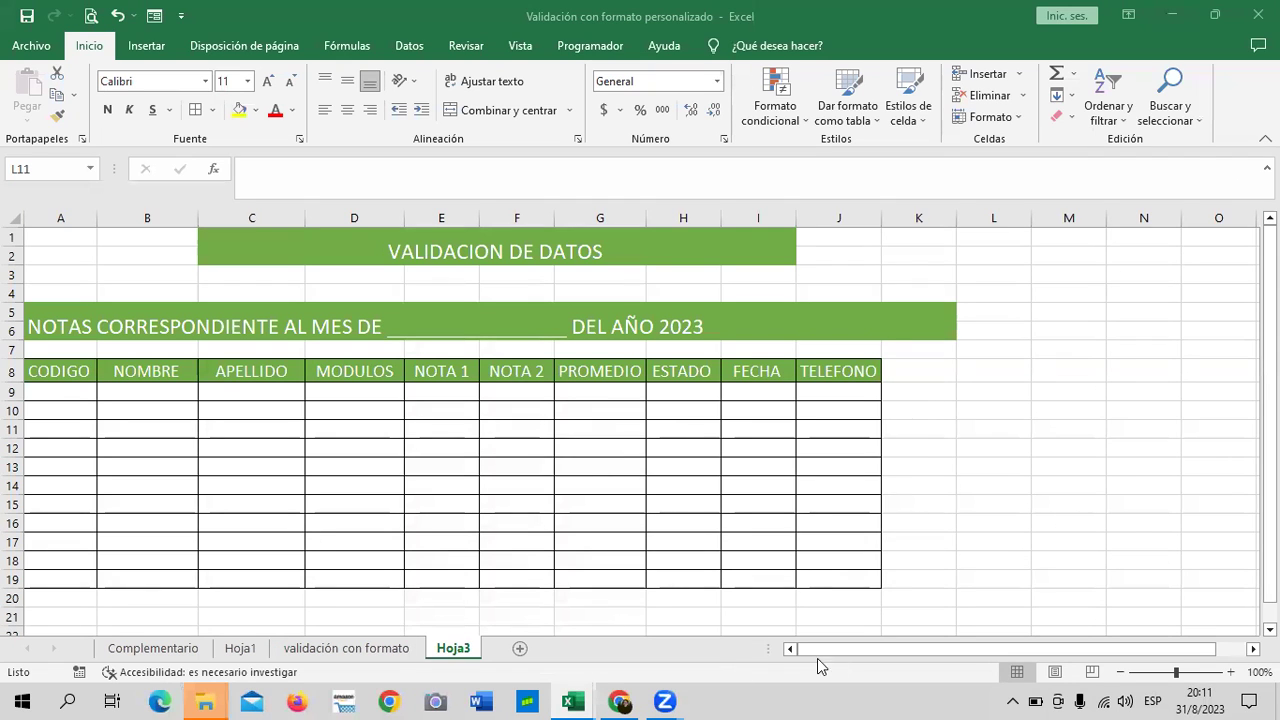
click(789, 647)
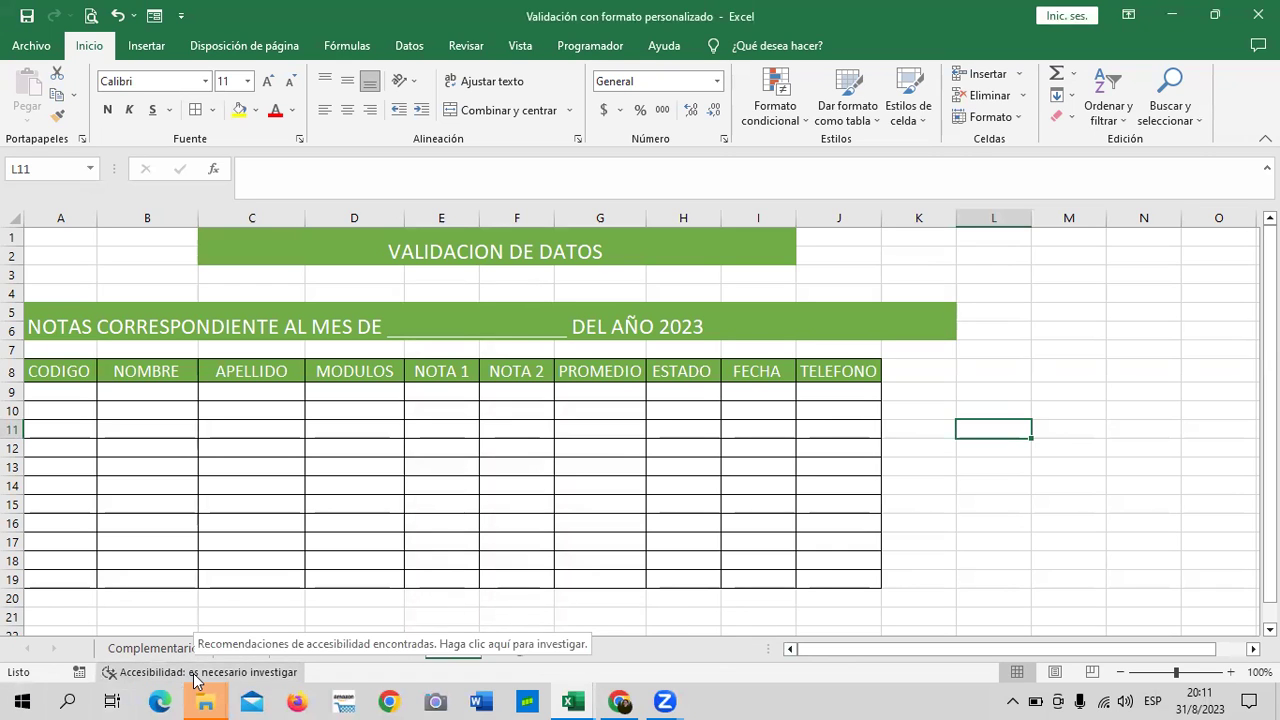
click(297, 247)
click(203, 327)
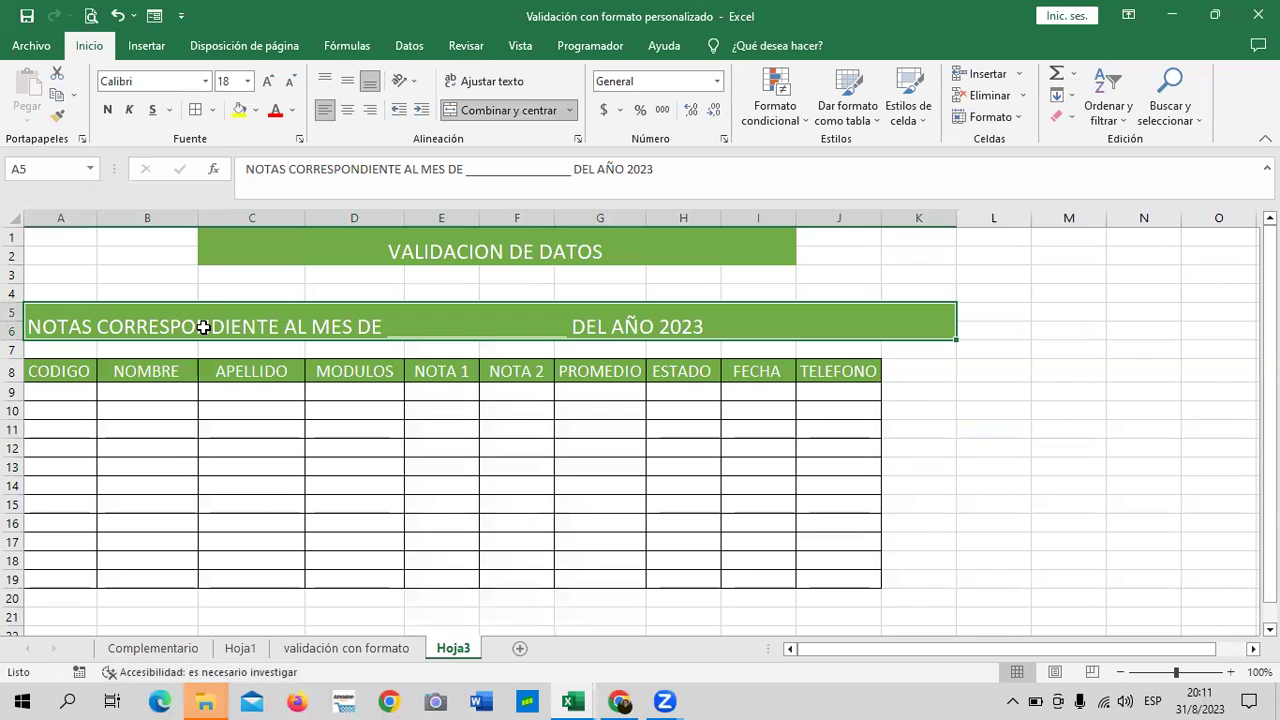
click(72, 374)
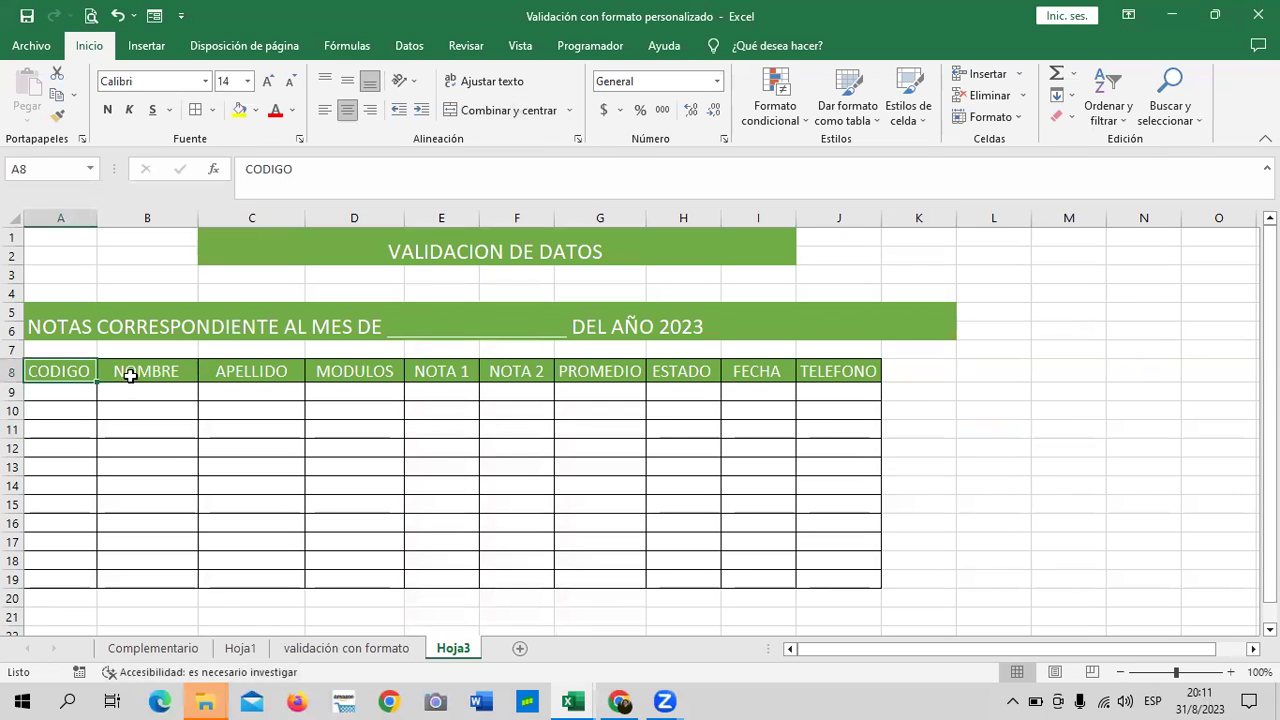
click(128, 372)
click(281, 373)
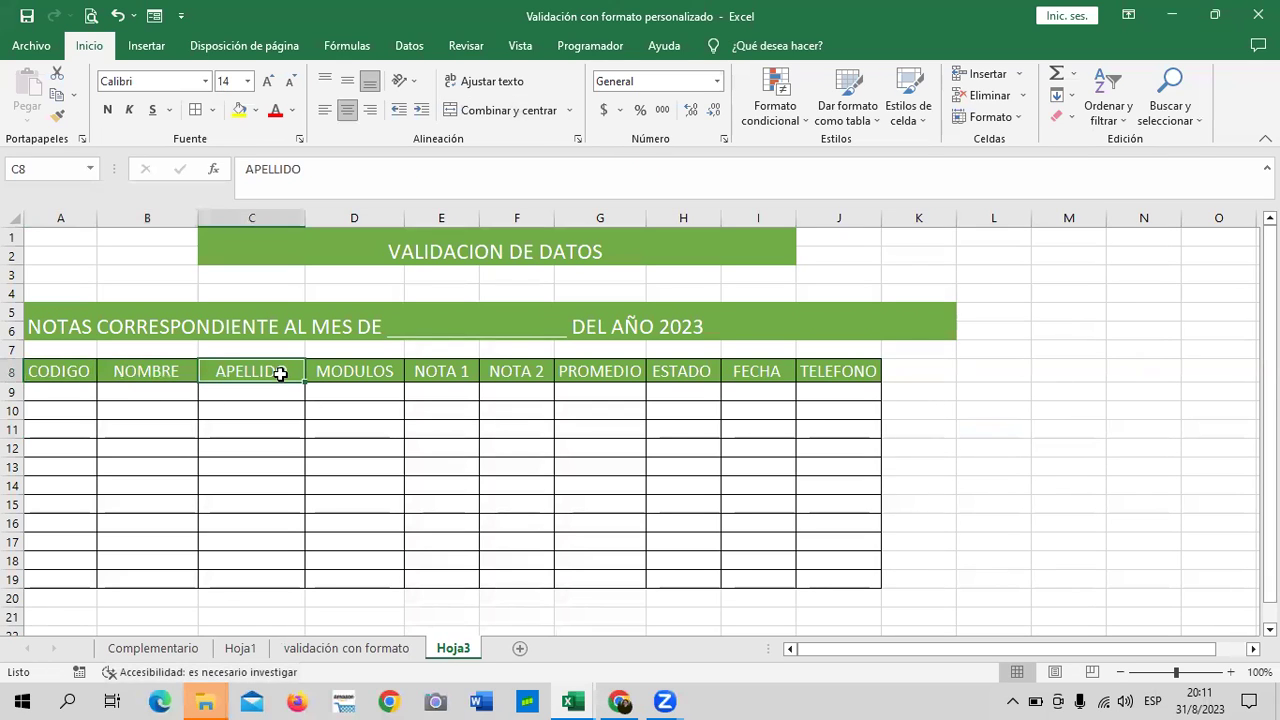
click(355, 373)
click(428, 372)
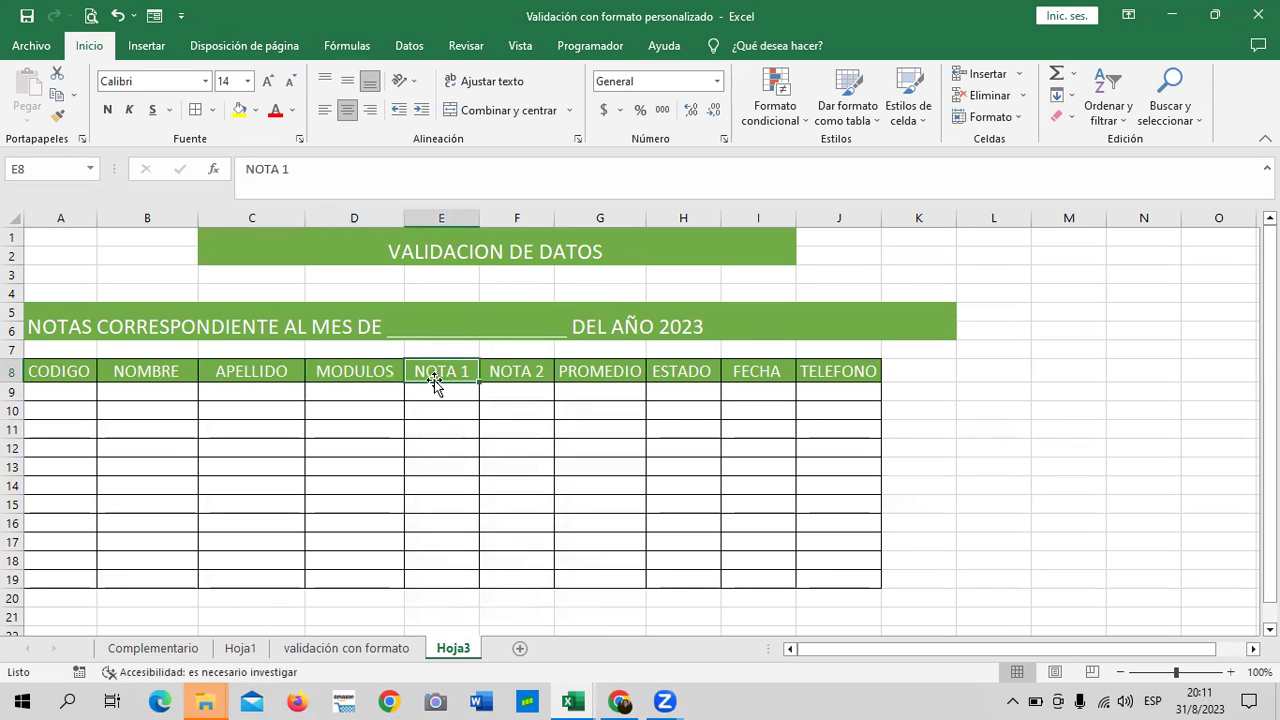
click(404, 650)
scroll(268, 580, down, 3)
scroll(297, 522, down, 2)
scroll(297, 522, up, 2)
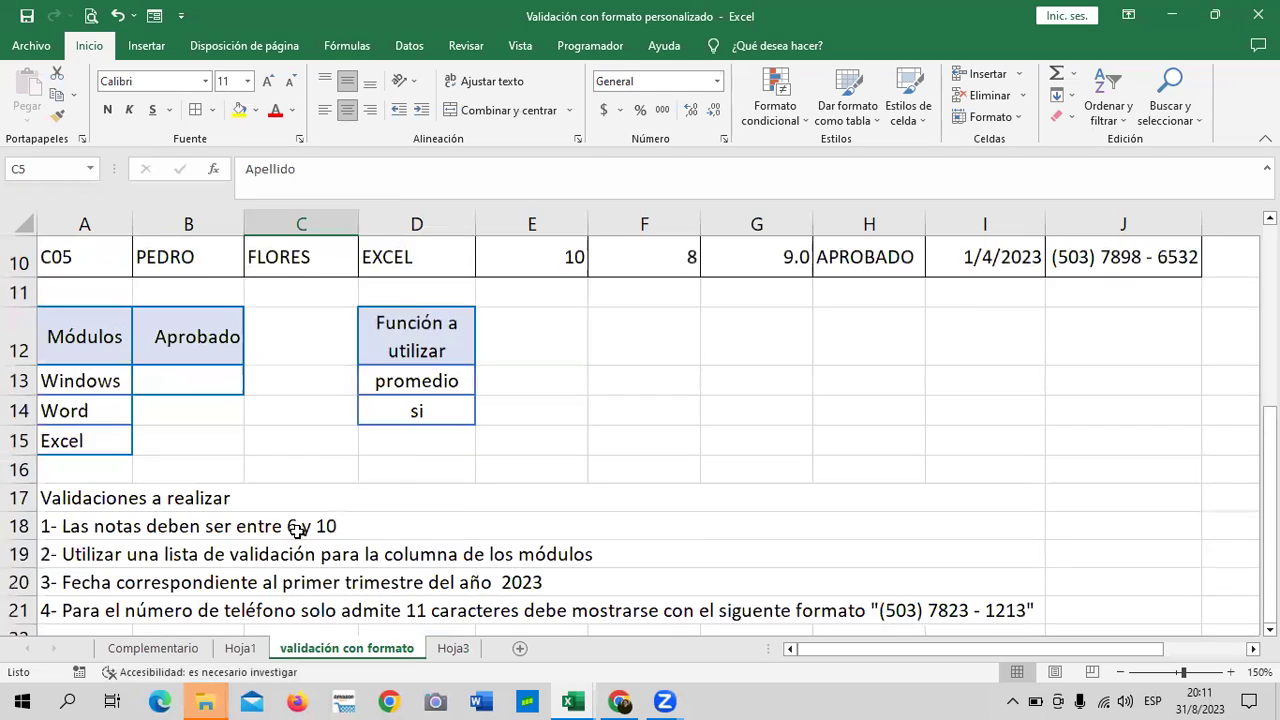
scroll(297, 522, up, 3)
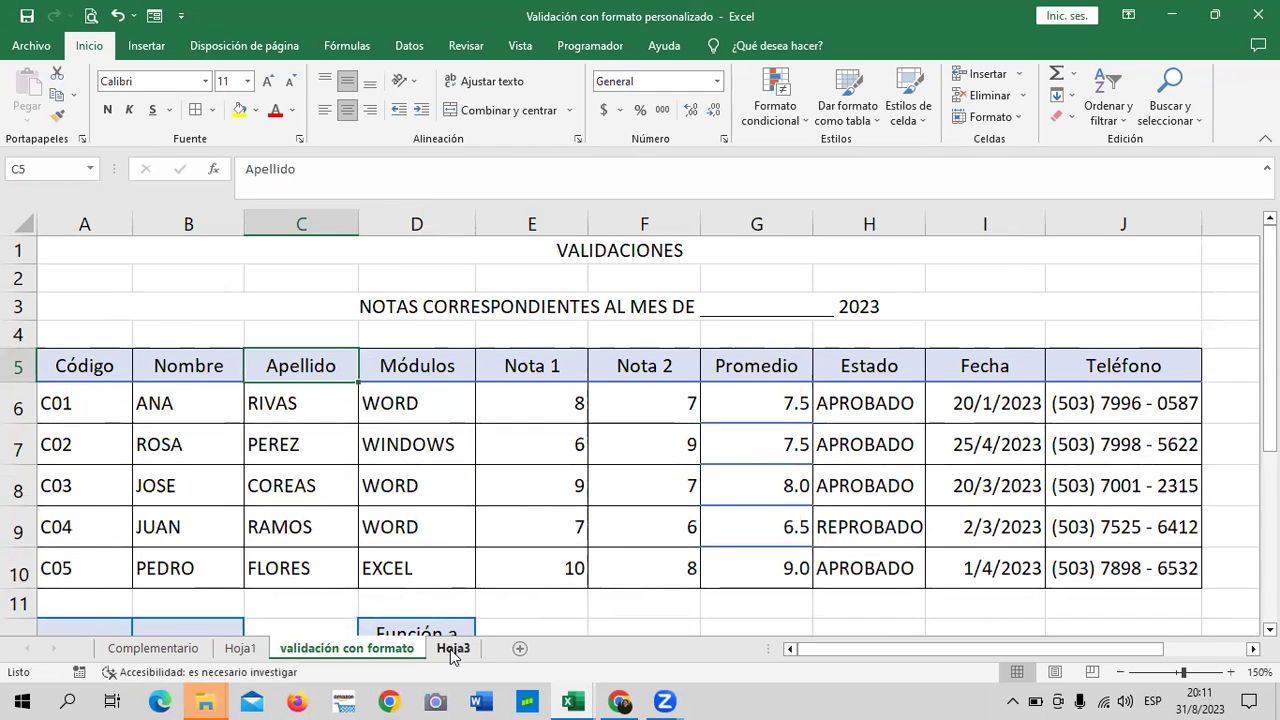
click(452, 649)
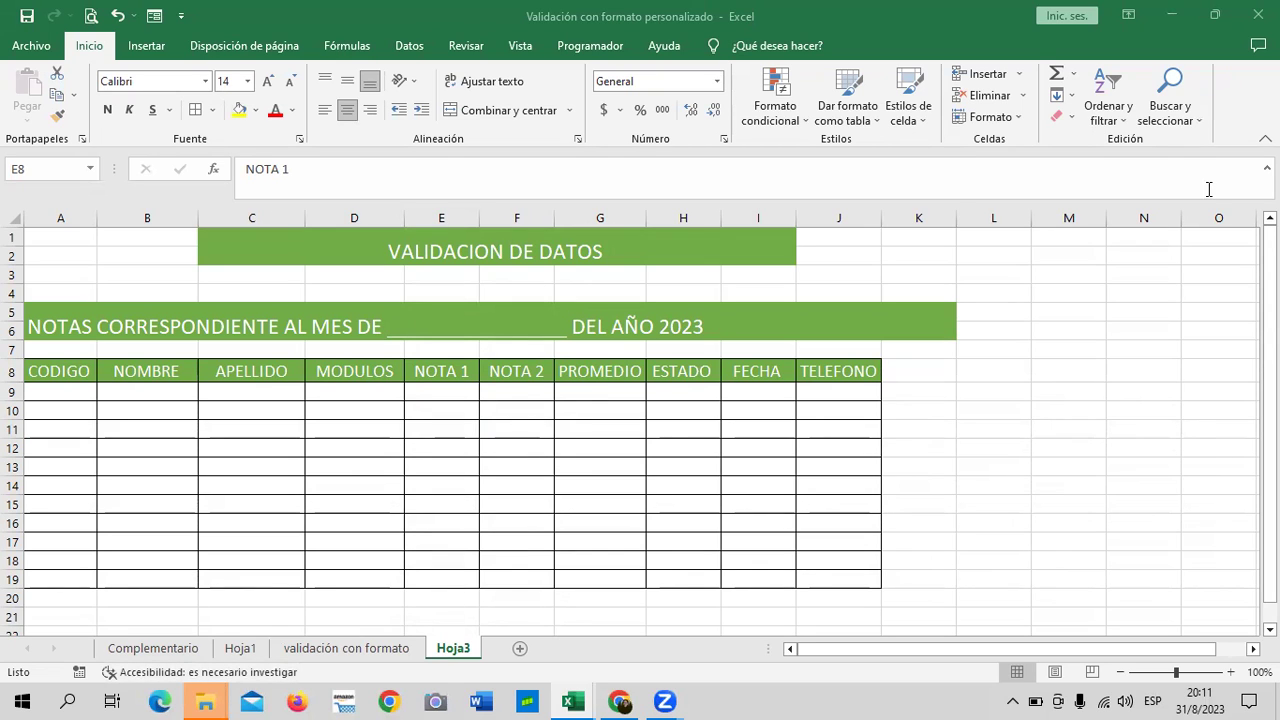
Edit A5 in the formula bar to remove underscores from the month blank.
click(477, 324)
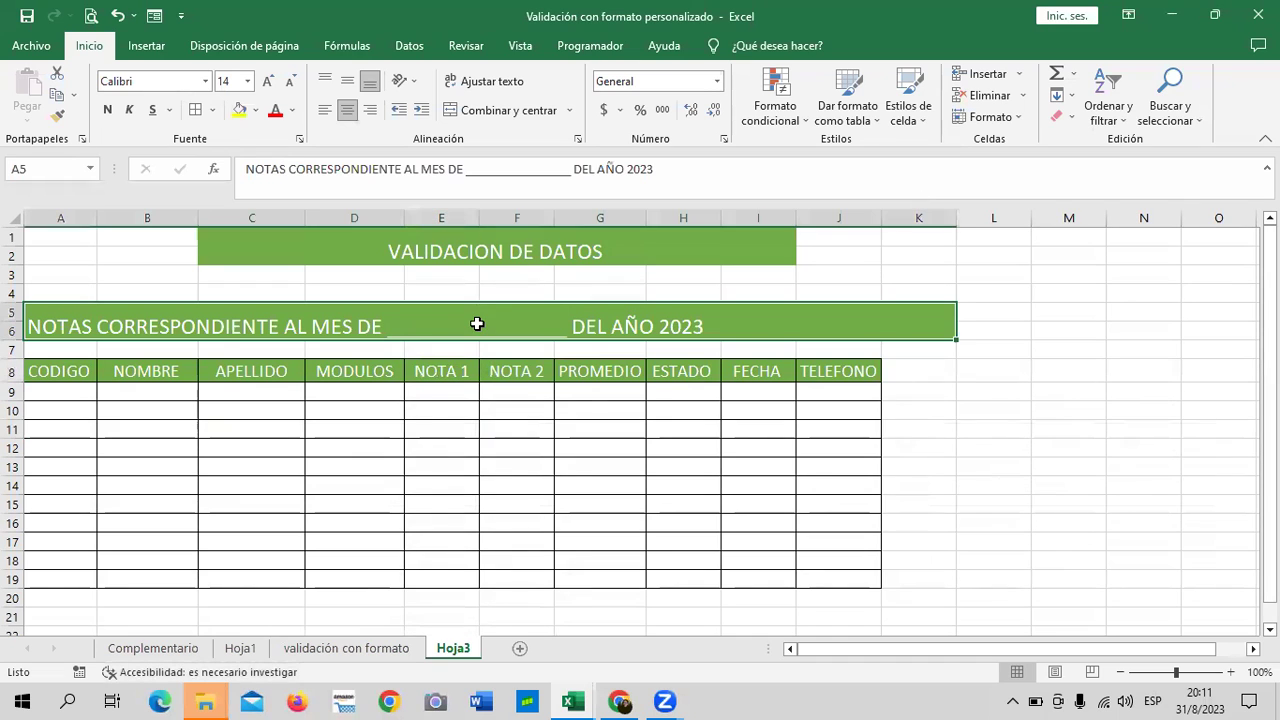
click(549, 167)
key(BackSpace)
key(BackSpace)
key(BackSpace)
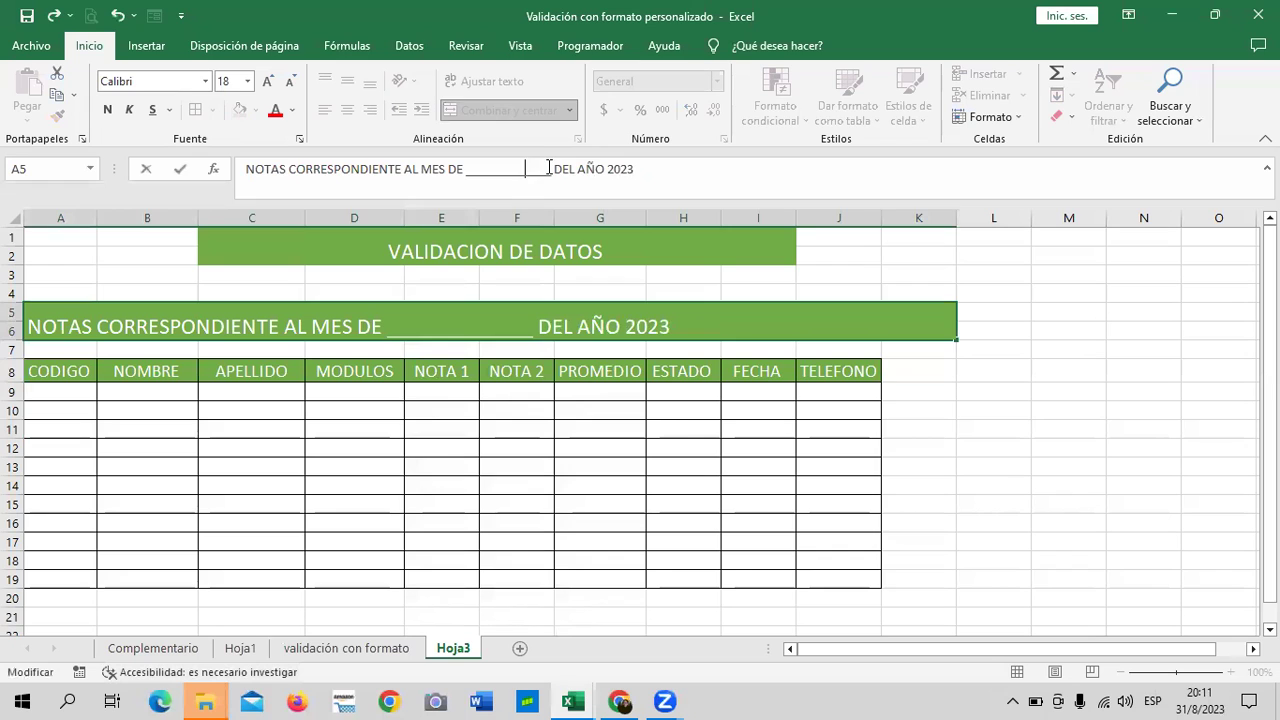
key(Return)
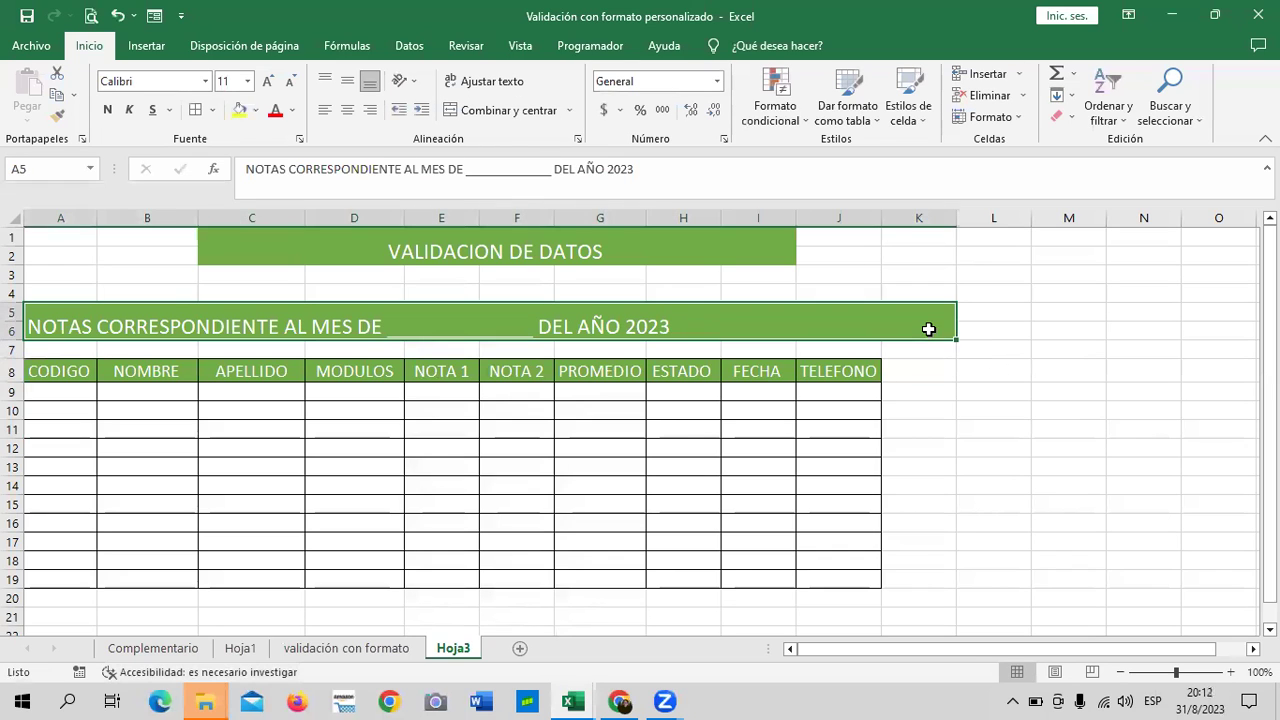
click(929, 329)
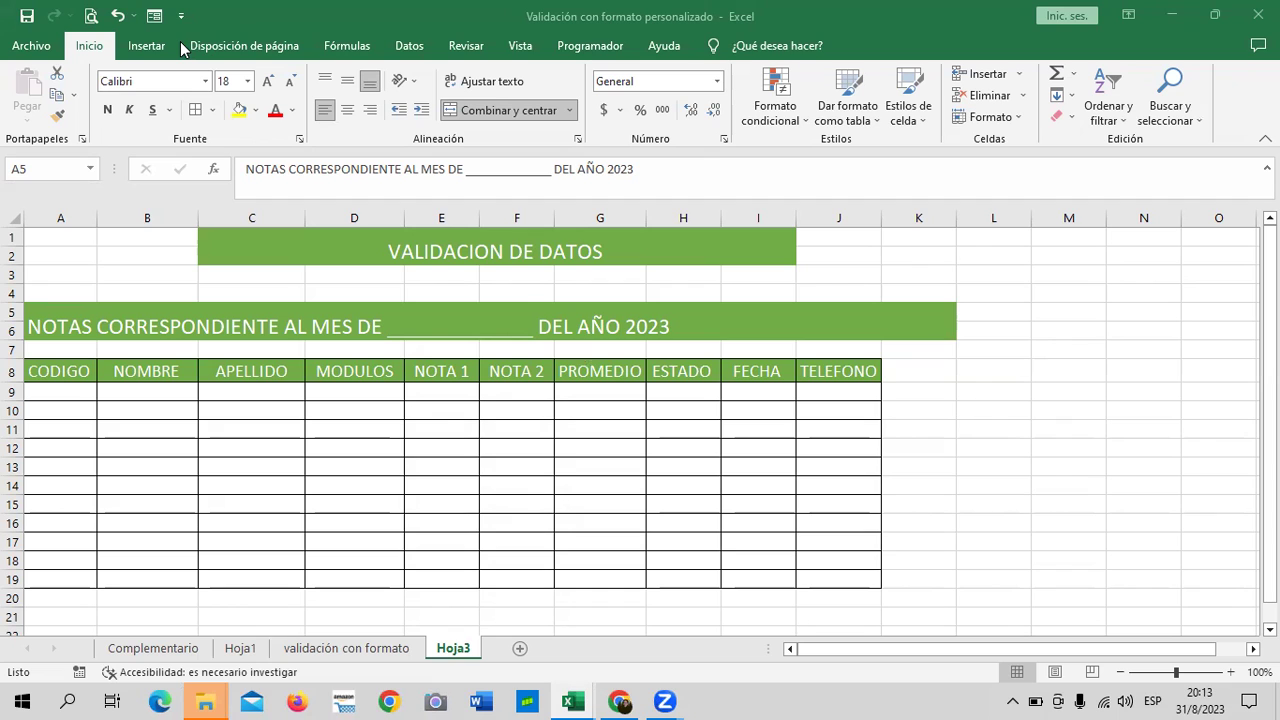
Switch to the Datos tab to reach Validación de datos.
click(414, 52)
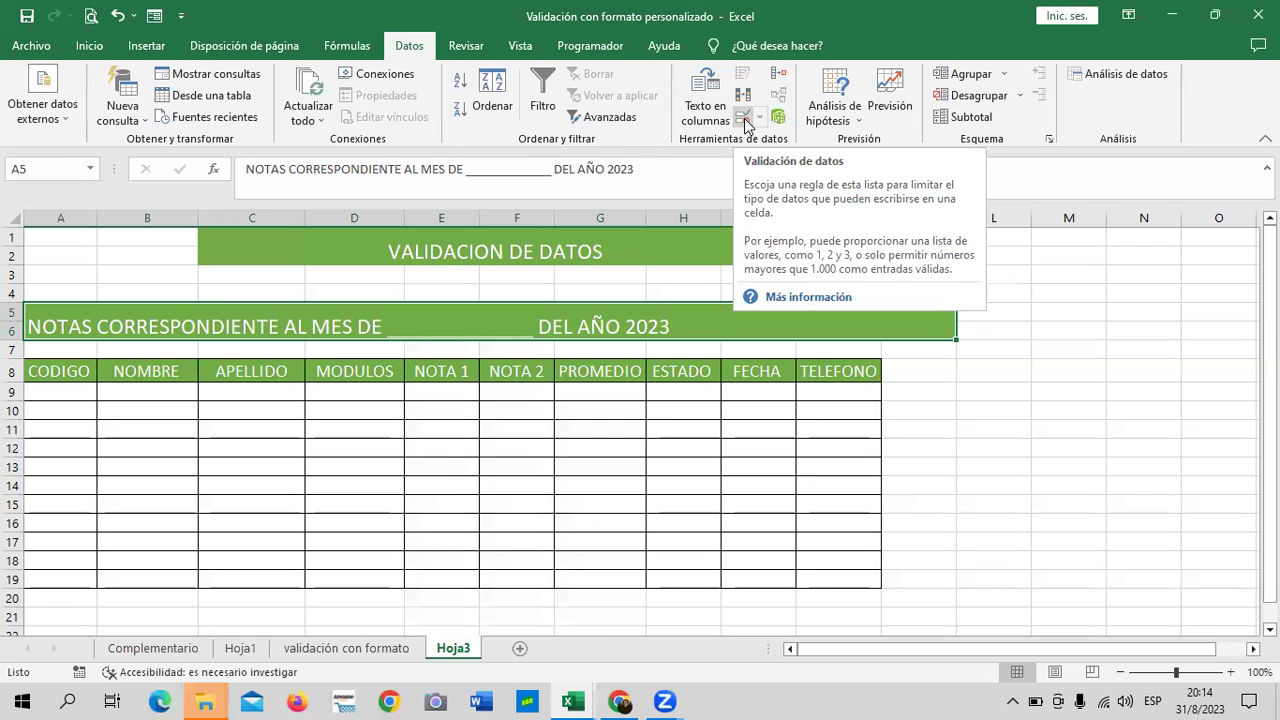
In Validación de datos, set Permitir to Número entero and the condition to igual a.
click(744, 118)
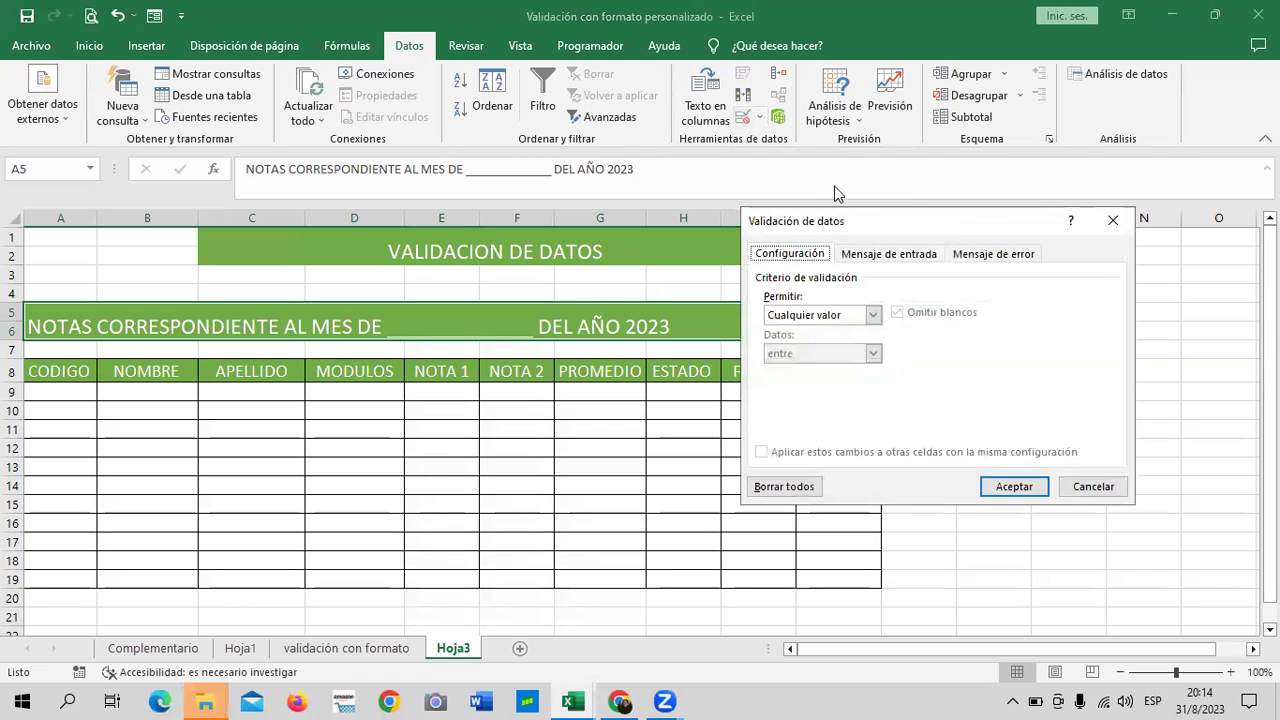
drag(969, 220, 618, 150)
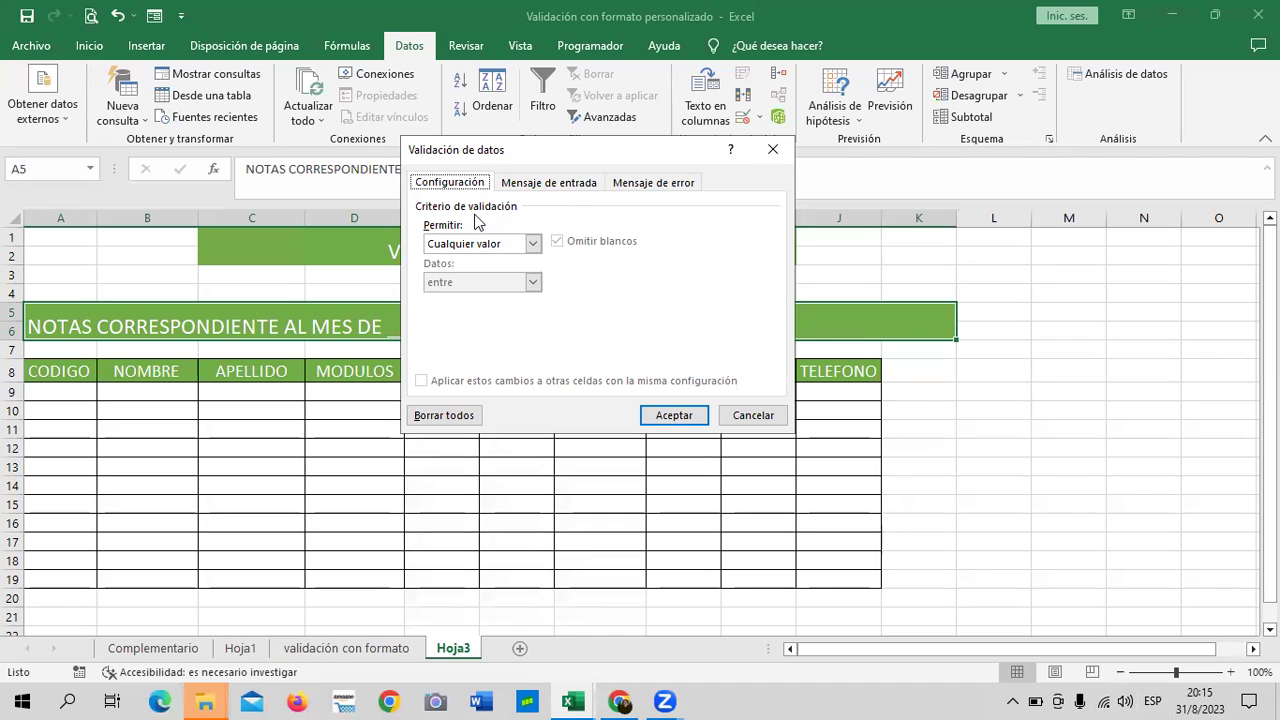
click(532, 244)
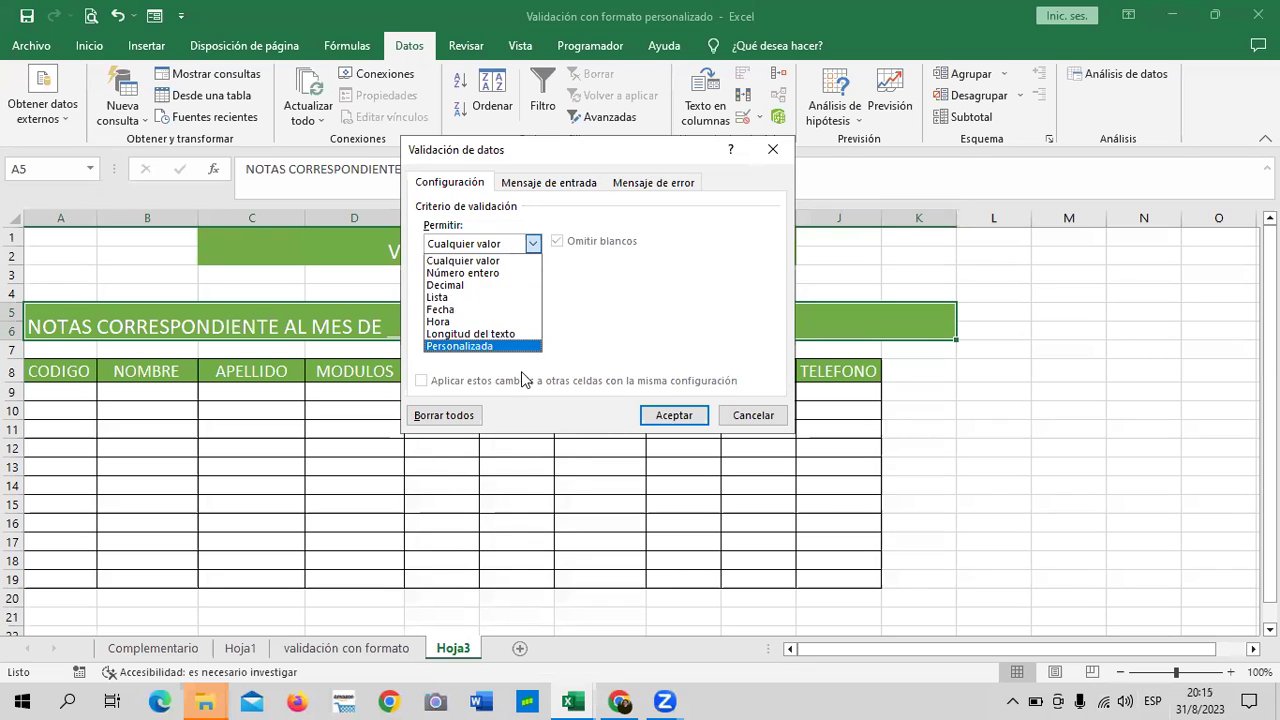
click(531, 261)
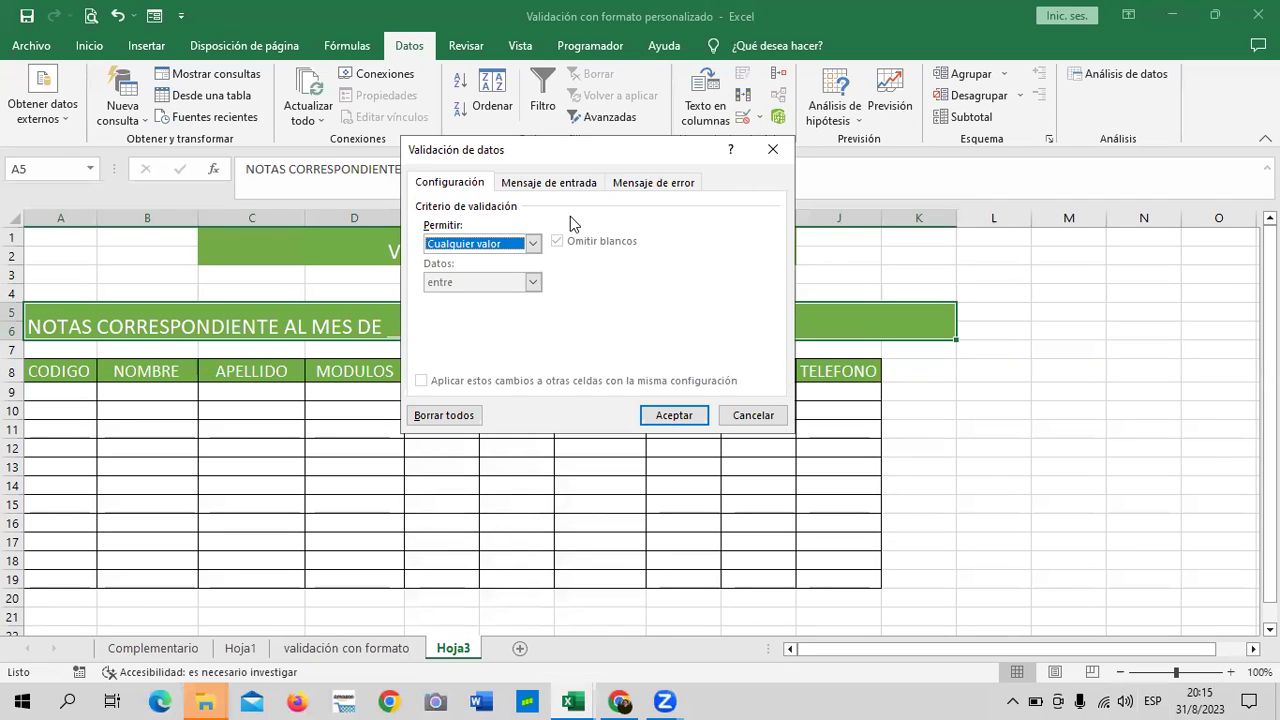
click(533, 244)
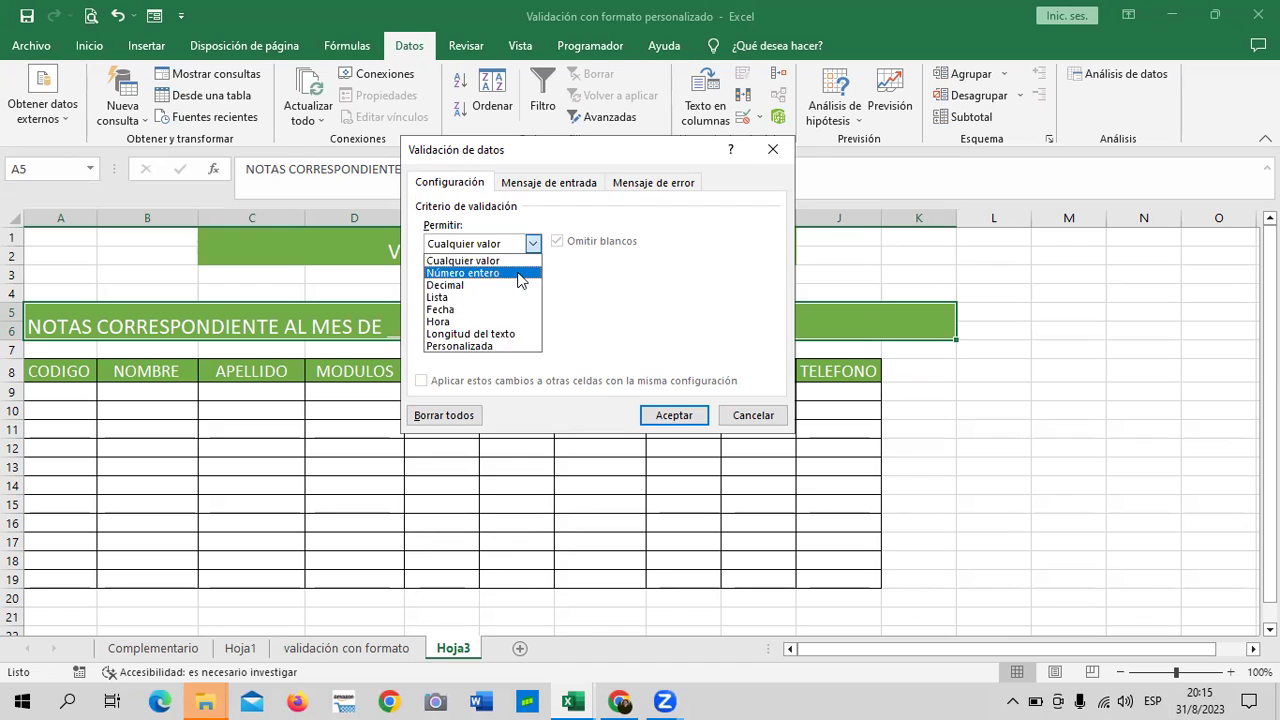
click(520, 273)
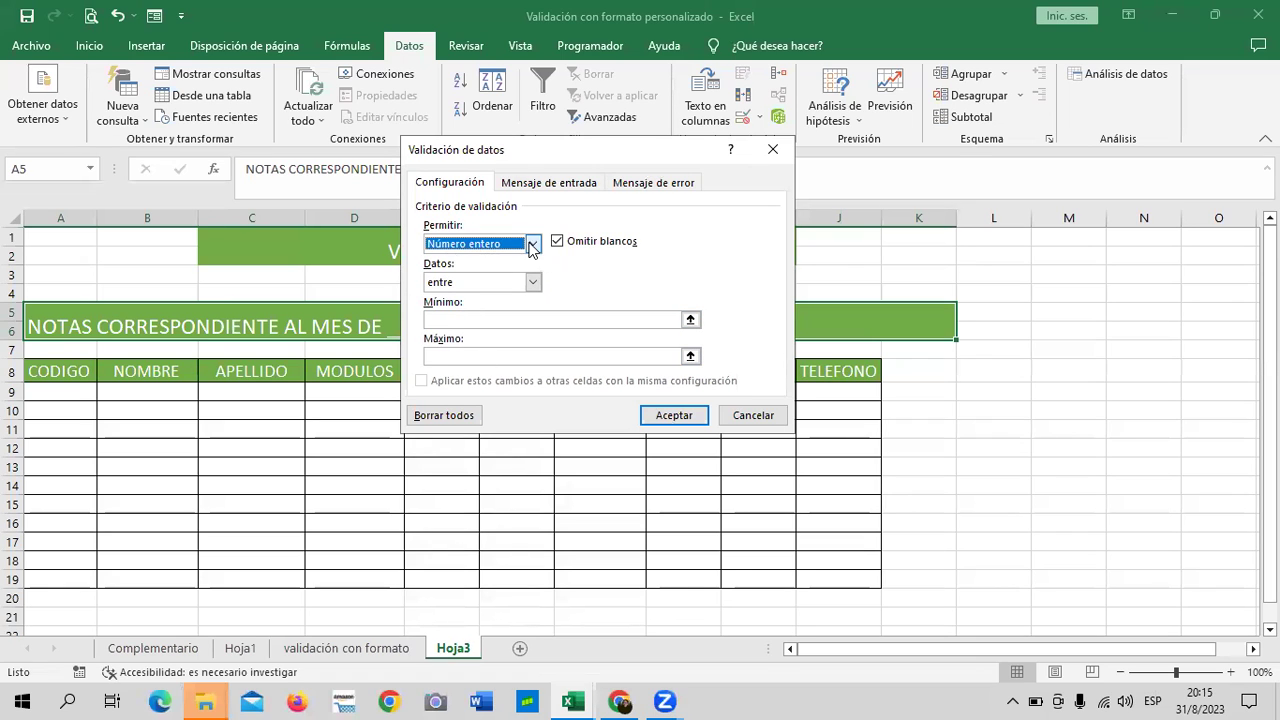
click(533, 282)
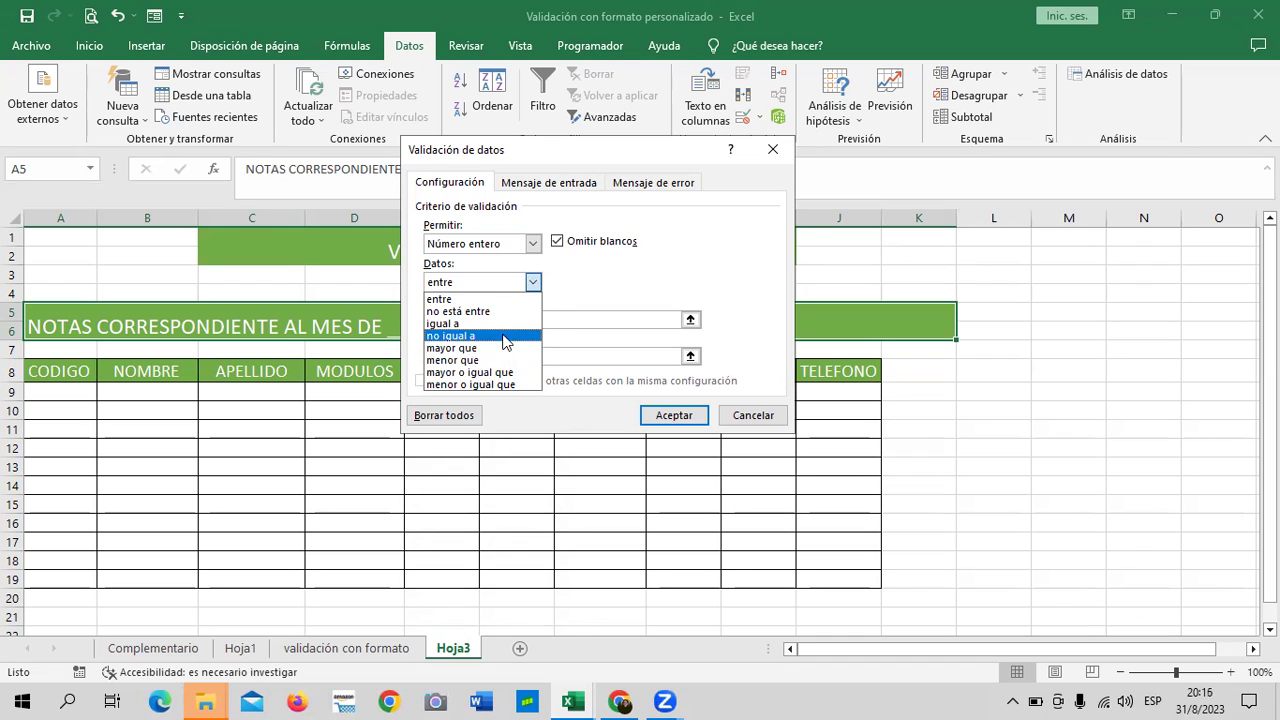
click(480, 299)
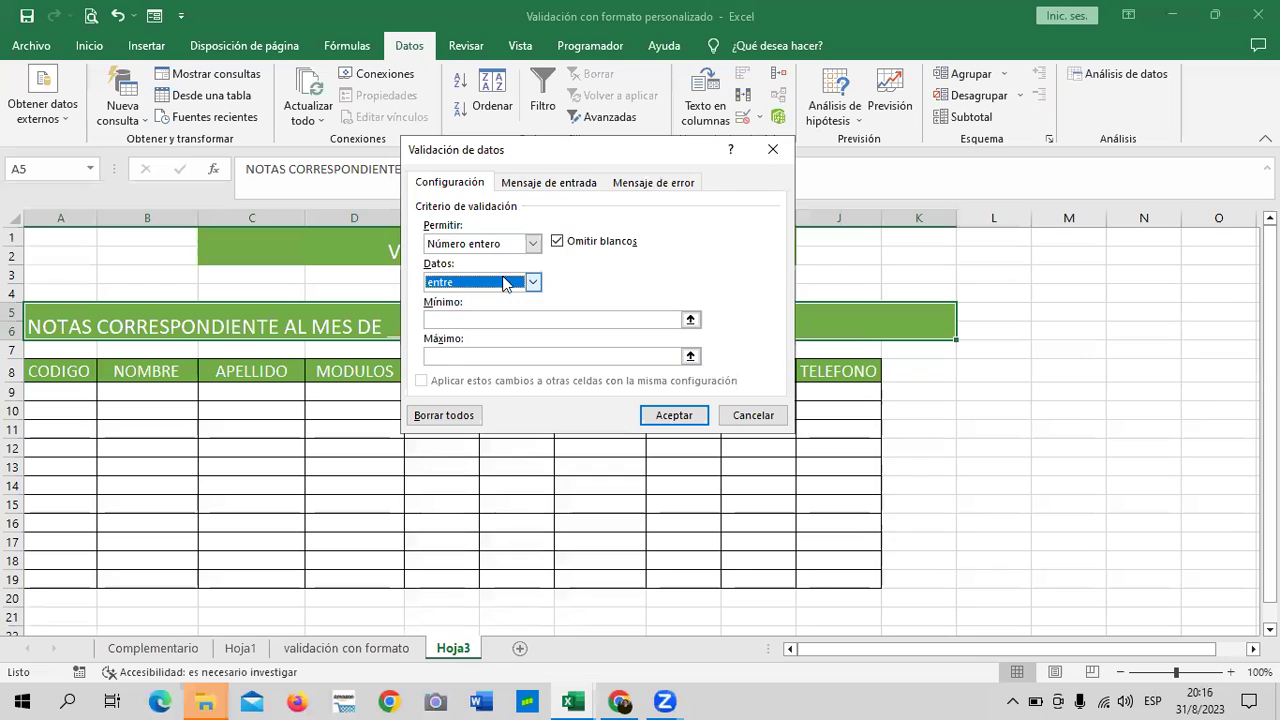
click(534, 281)
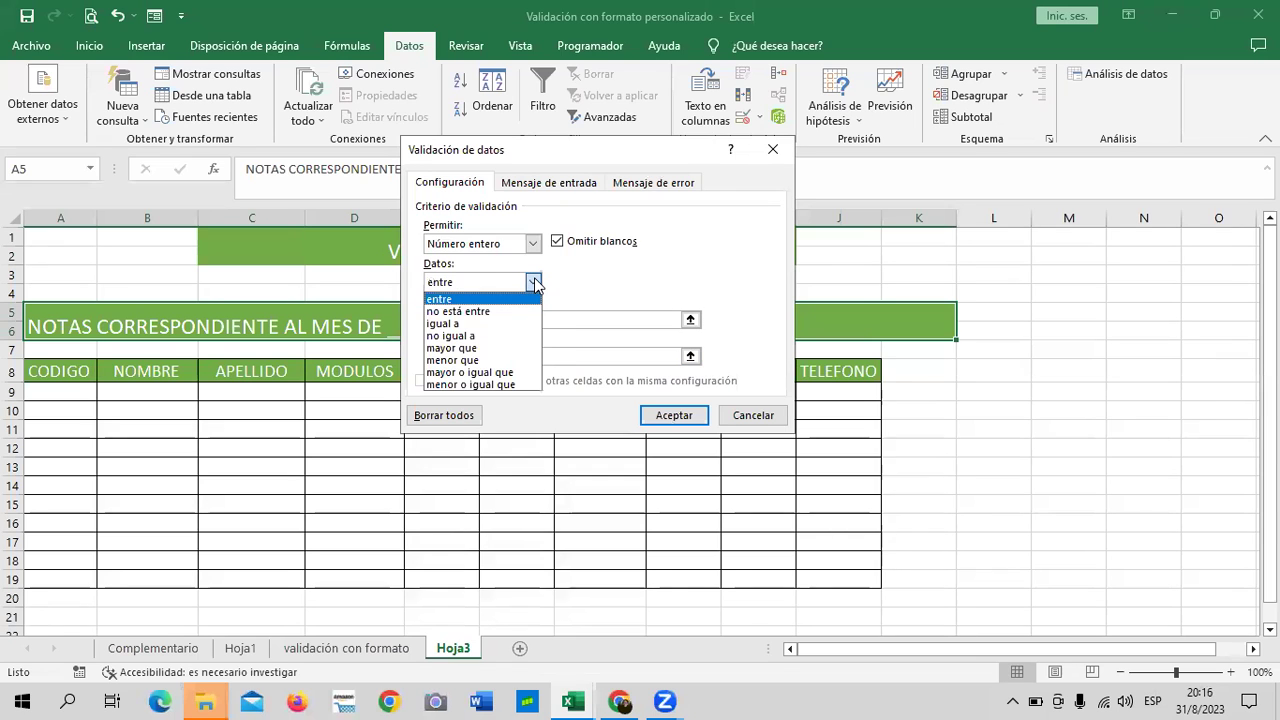
click(490, 324)
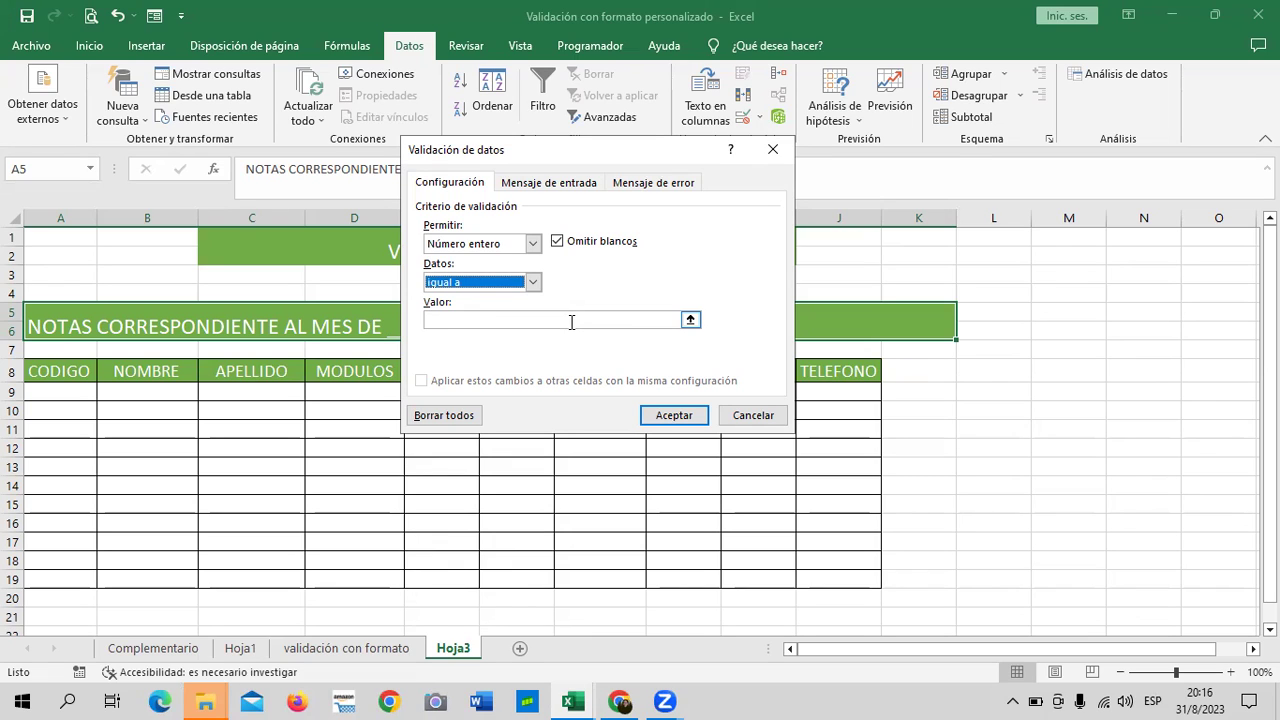
click(533, 244)
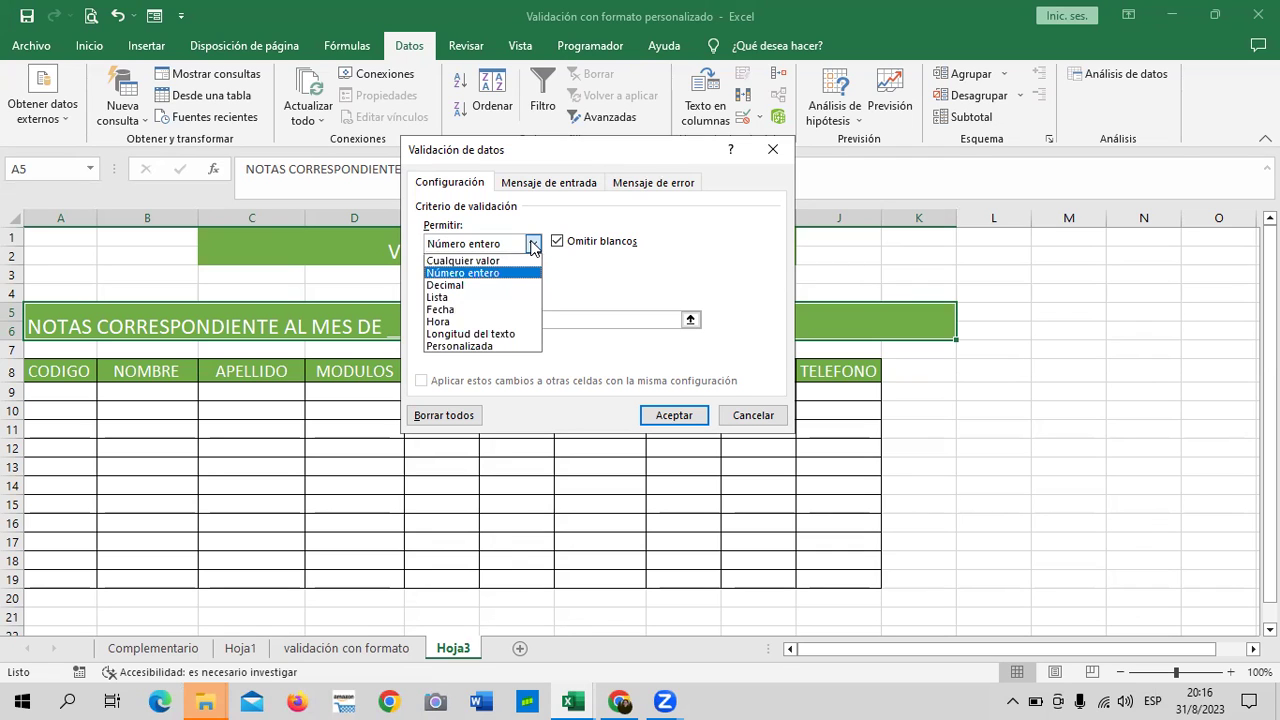
Try Decimal, then set Permitir to Lista so the Origen field appears.
click(486, 286)
click(533, 282)
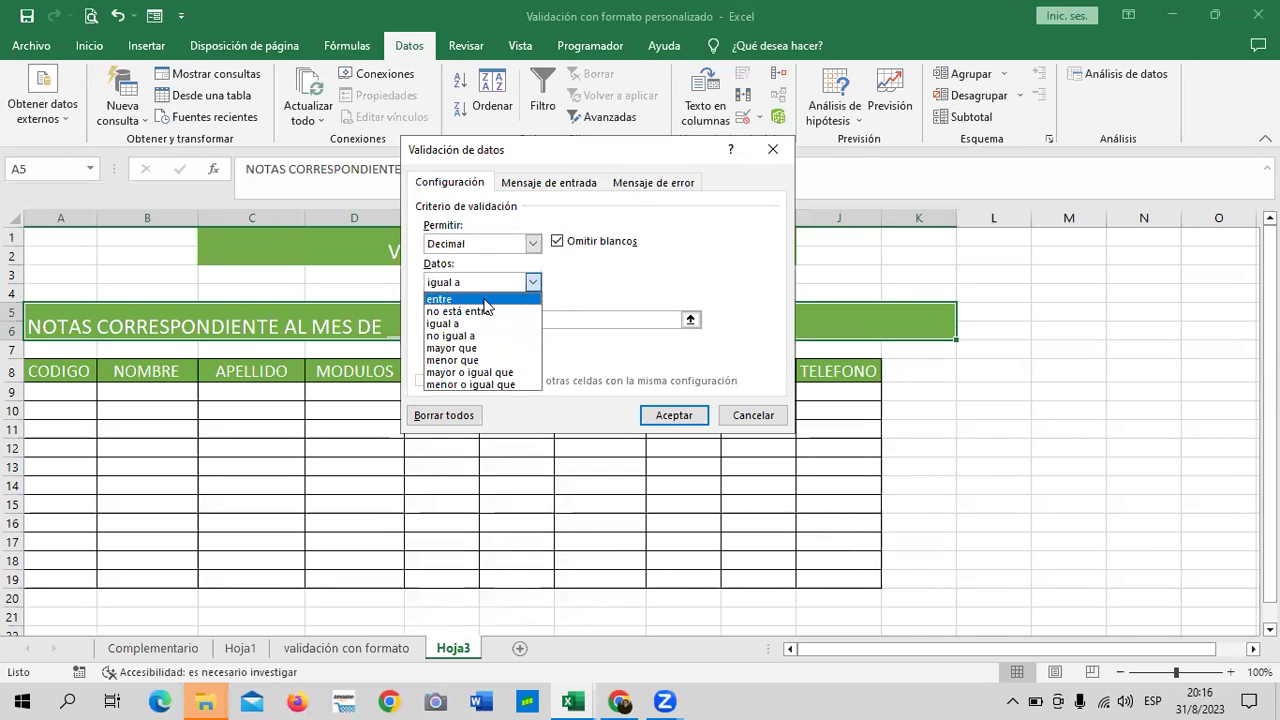
click(533, 244)
click(533, 244)
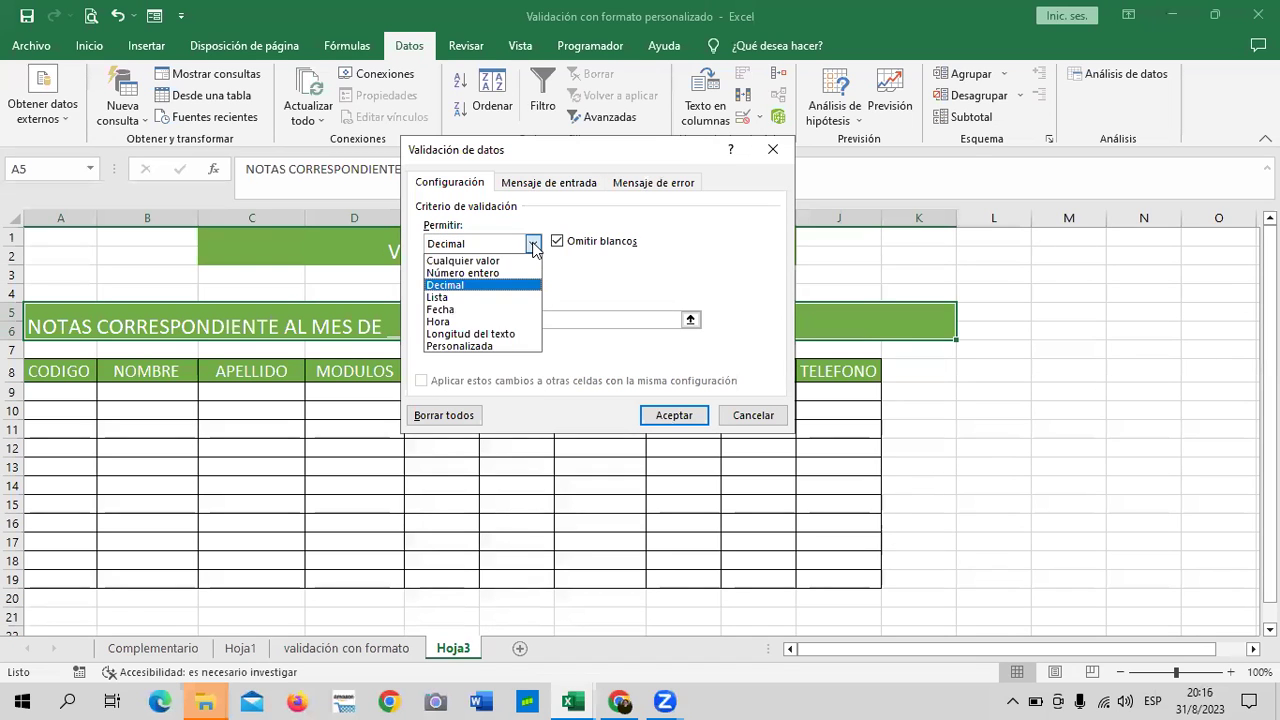
click(479, 297)
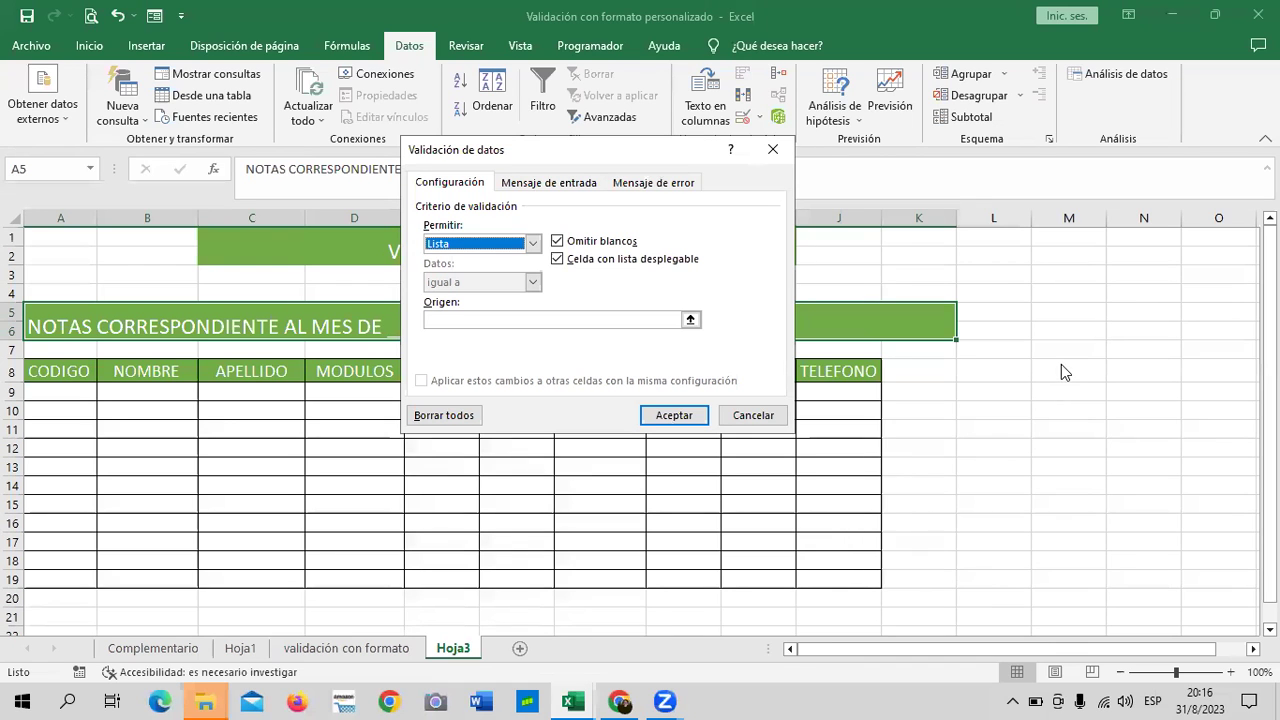
click(521, 248)
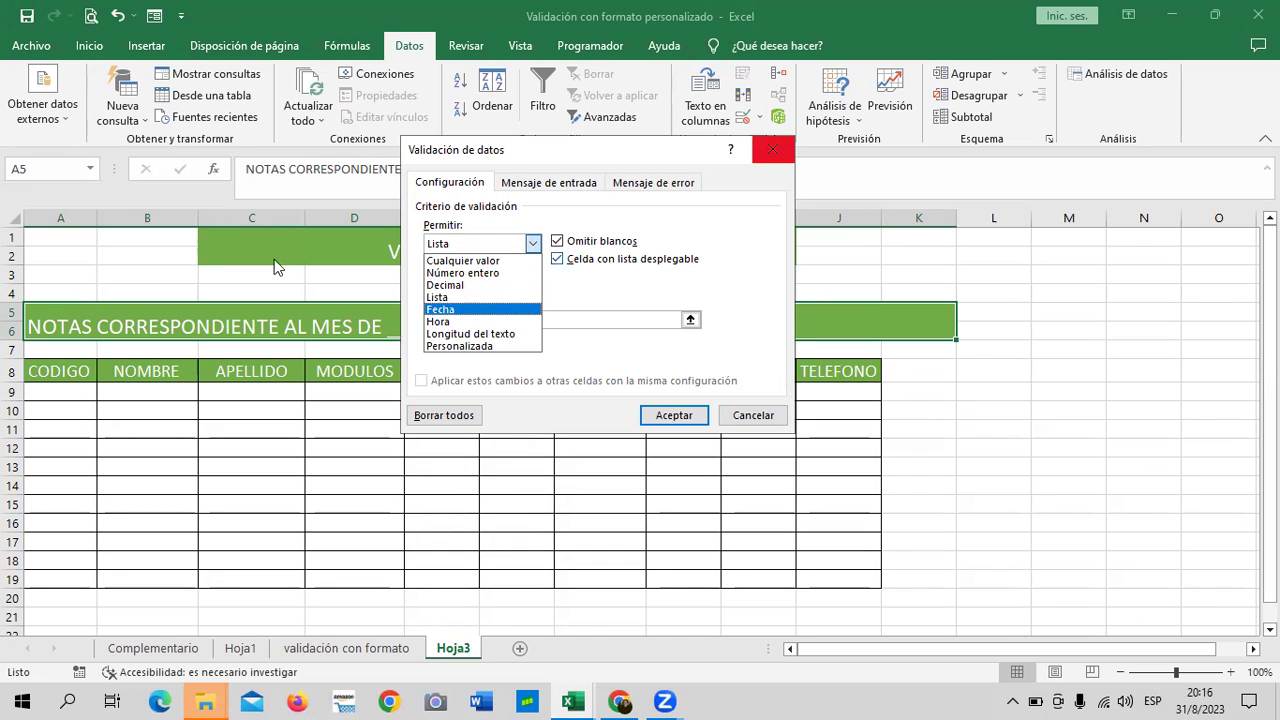
Try Fecha with an entre date range, then Hora and Longitud del texto as allowed types.
click(493, 311)
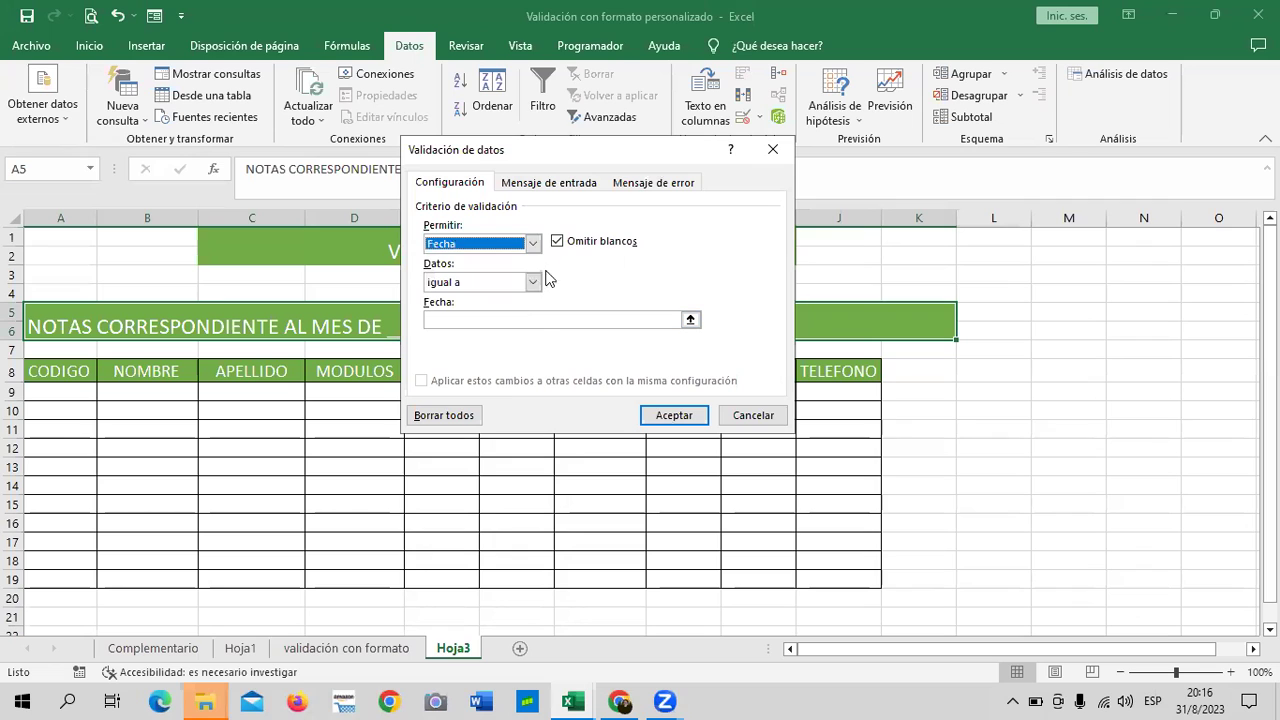
click(531, 285)
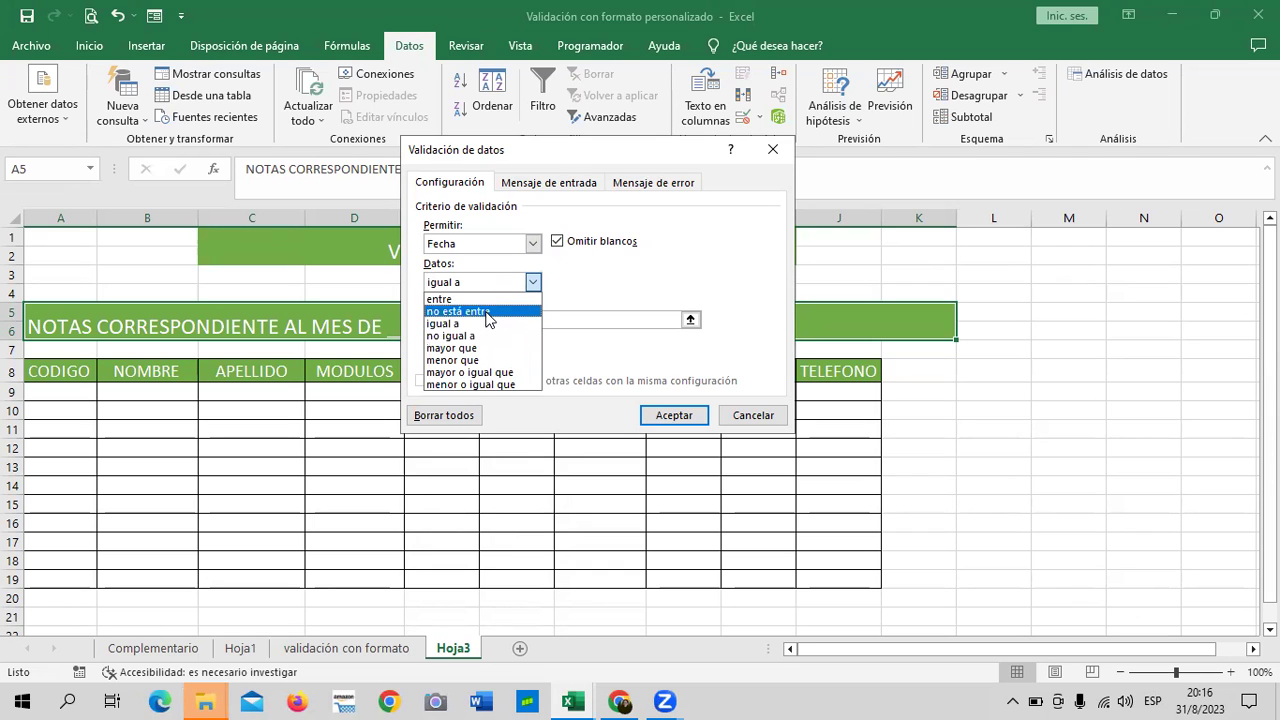
click(488, 299)
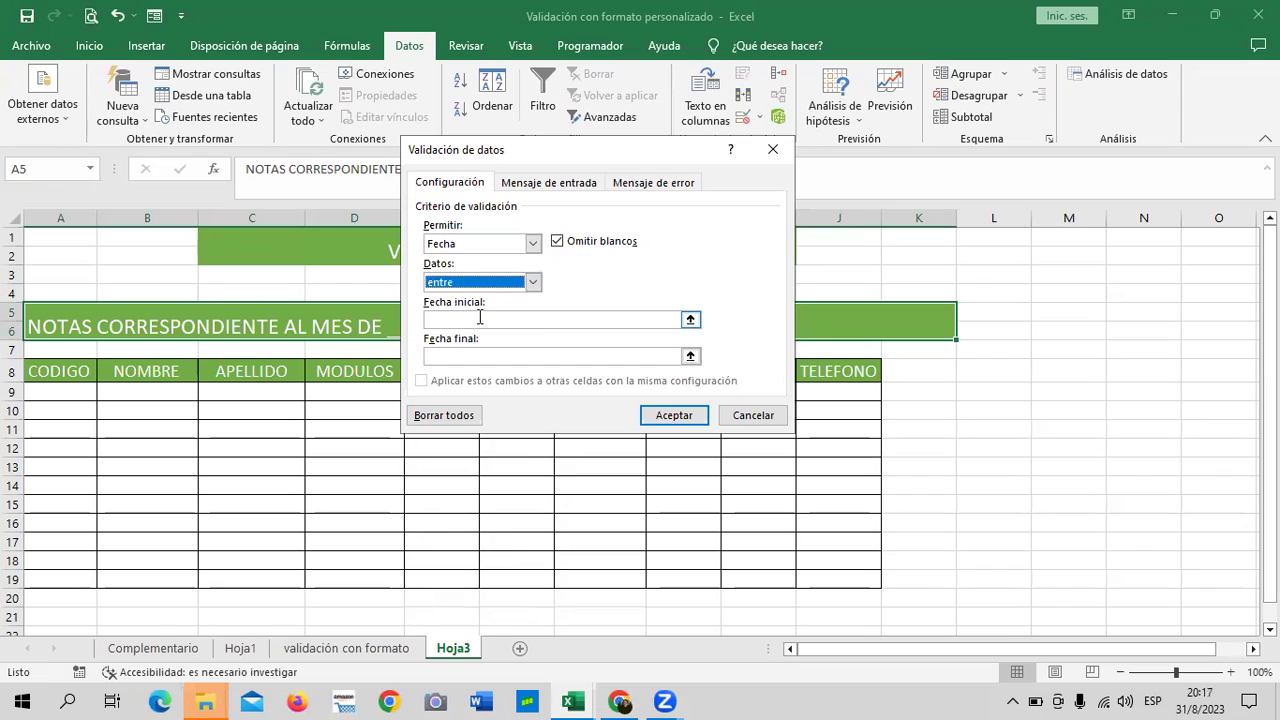
click(484, 319)
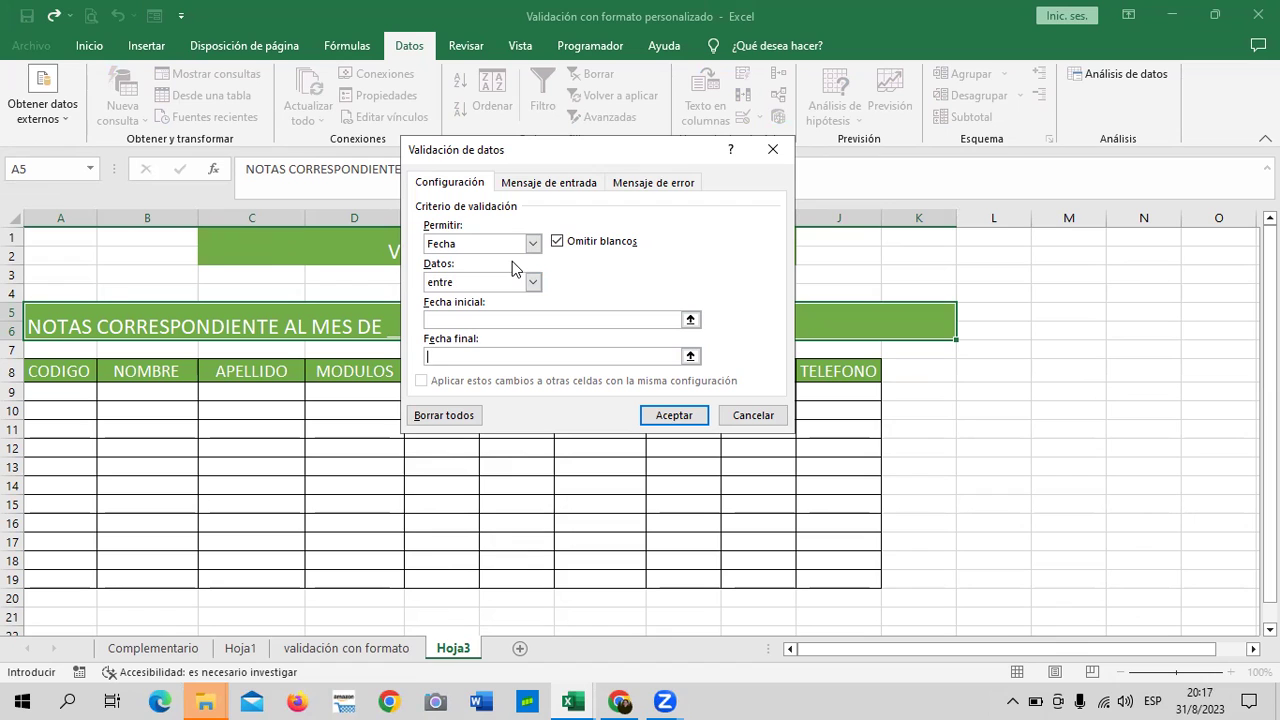
click(532, 244)
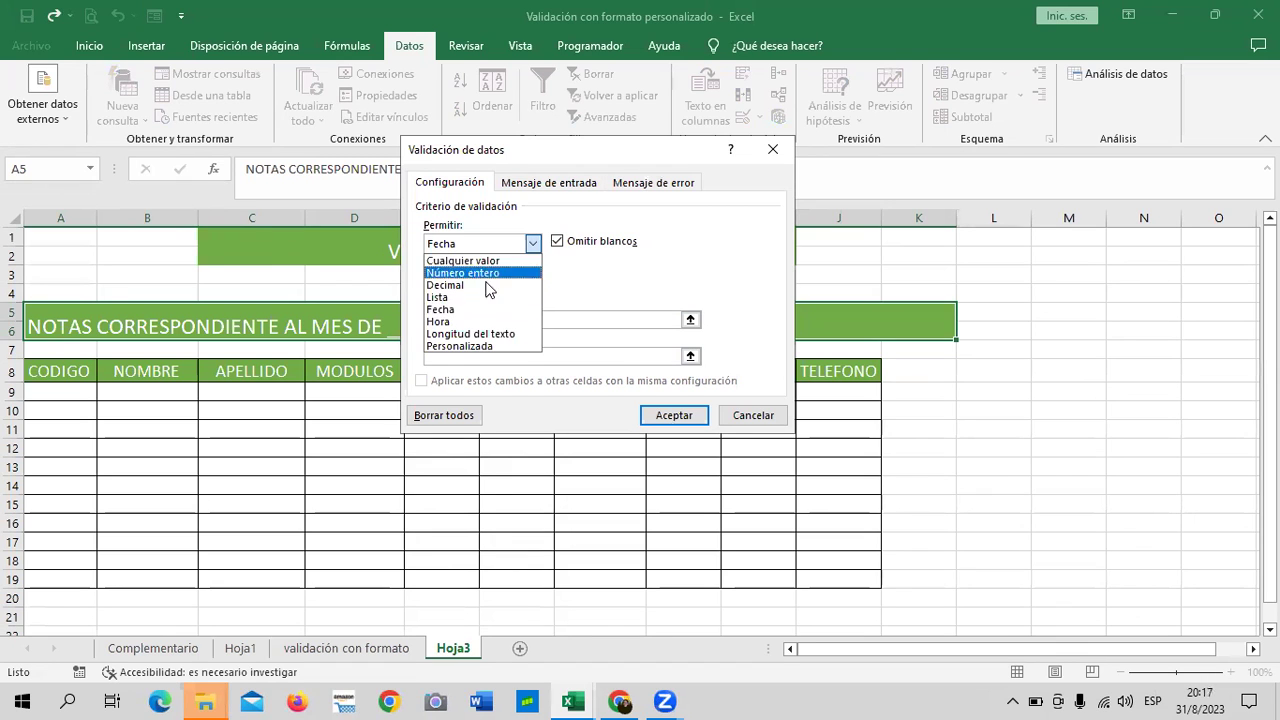
click(466, 322)
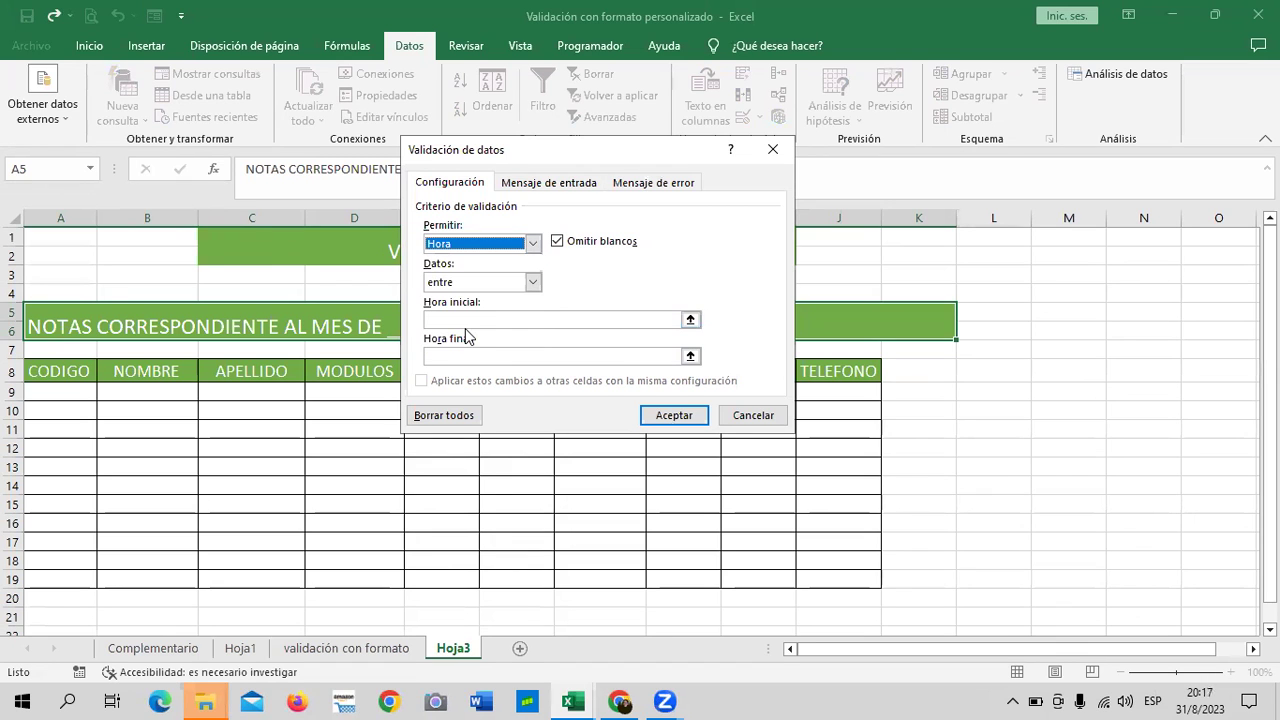
click(532, 244)
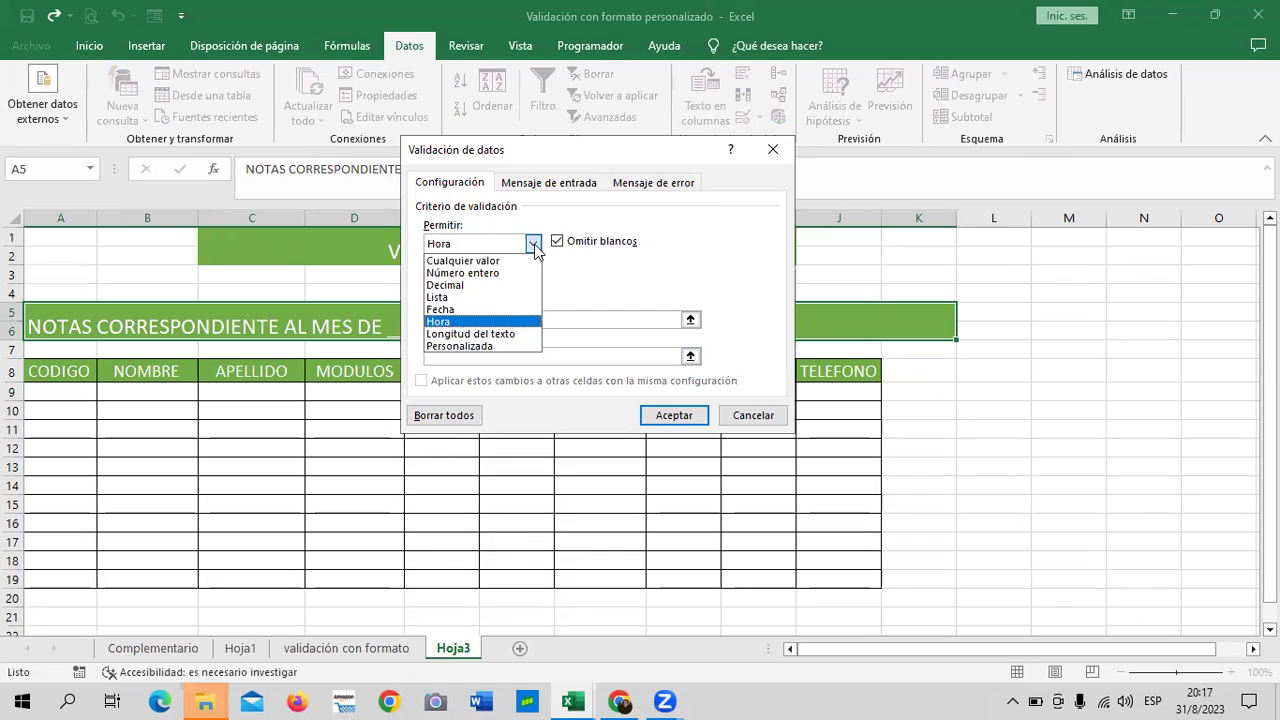
click(508, 335)
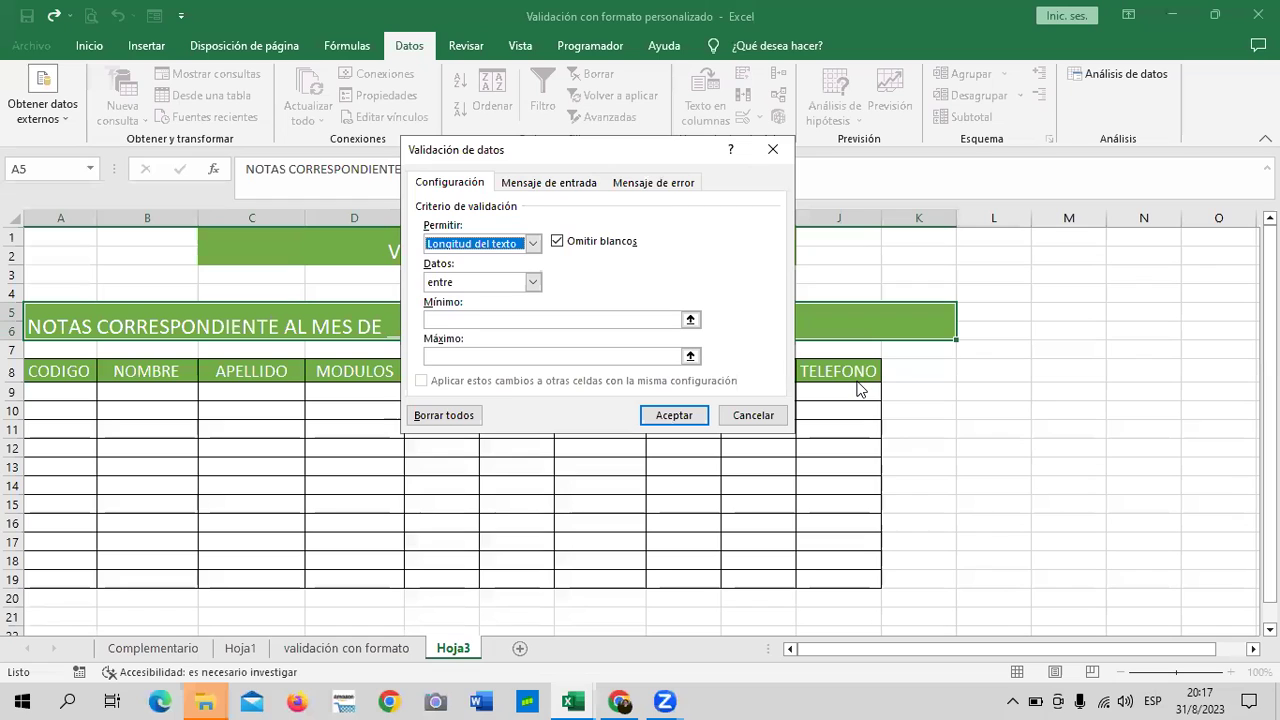
click(534, 285)
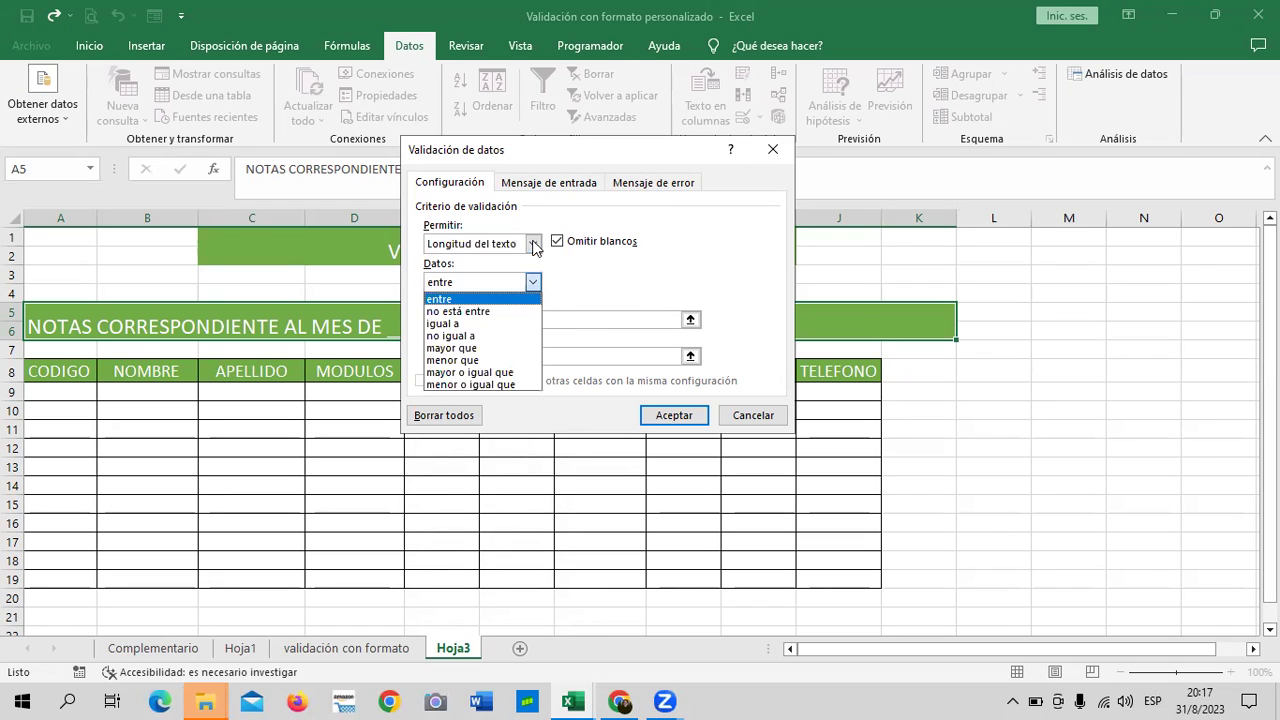
click(534, 245)
Try Personalizada, then set Permitir to Cualquier valor and show the Mensaje de entrada page.
click(535, 247)
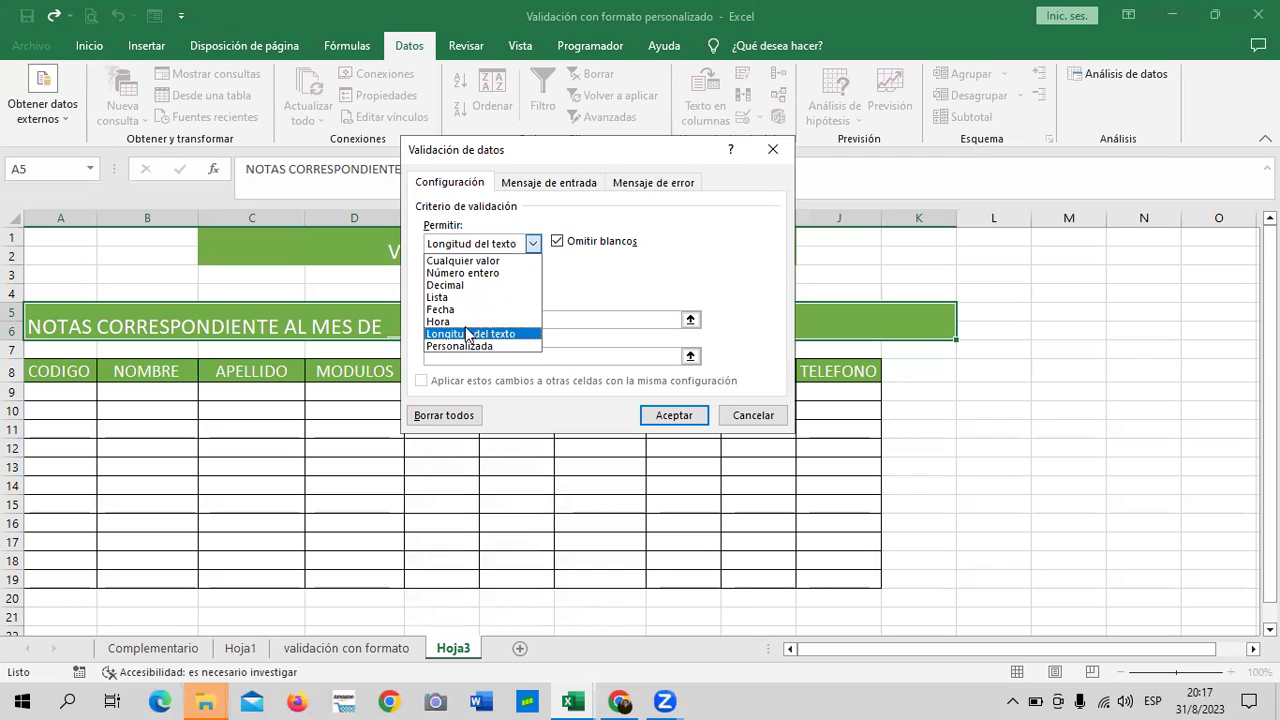
click(468, 347)
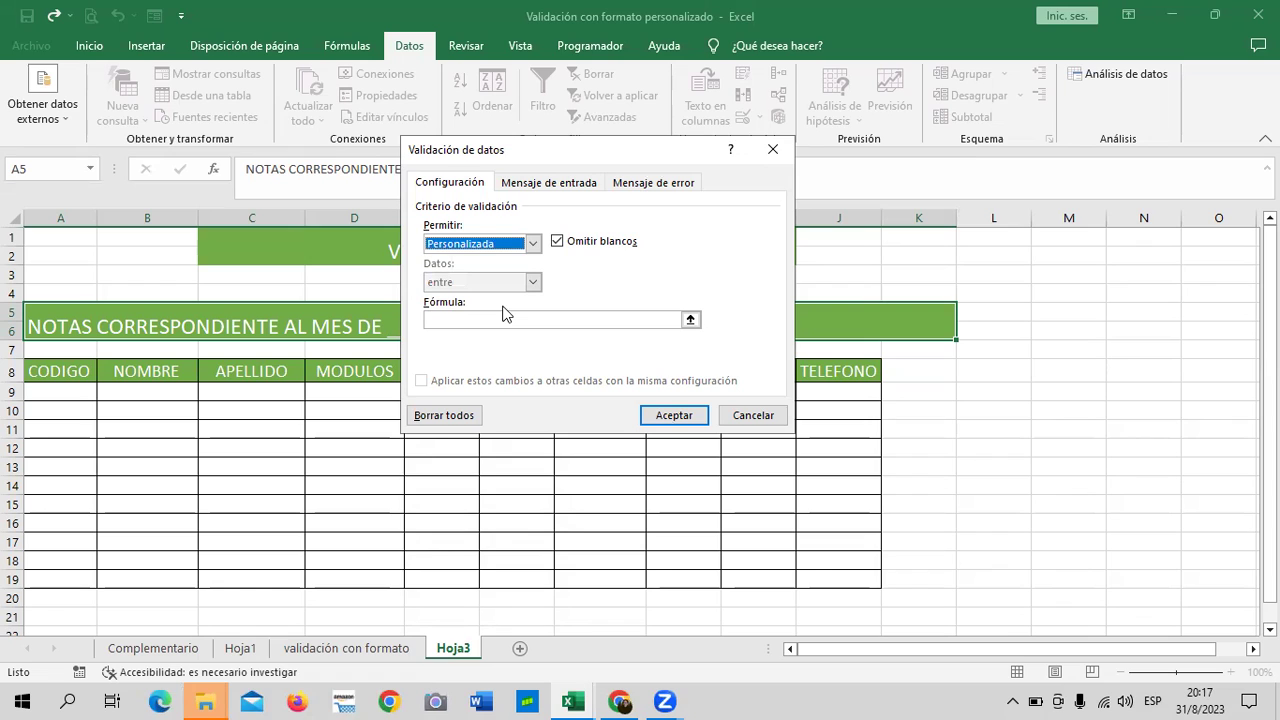
click(533, 244)
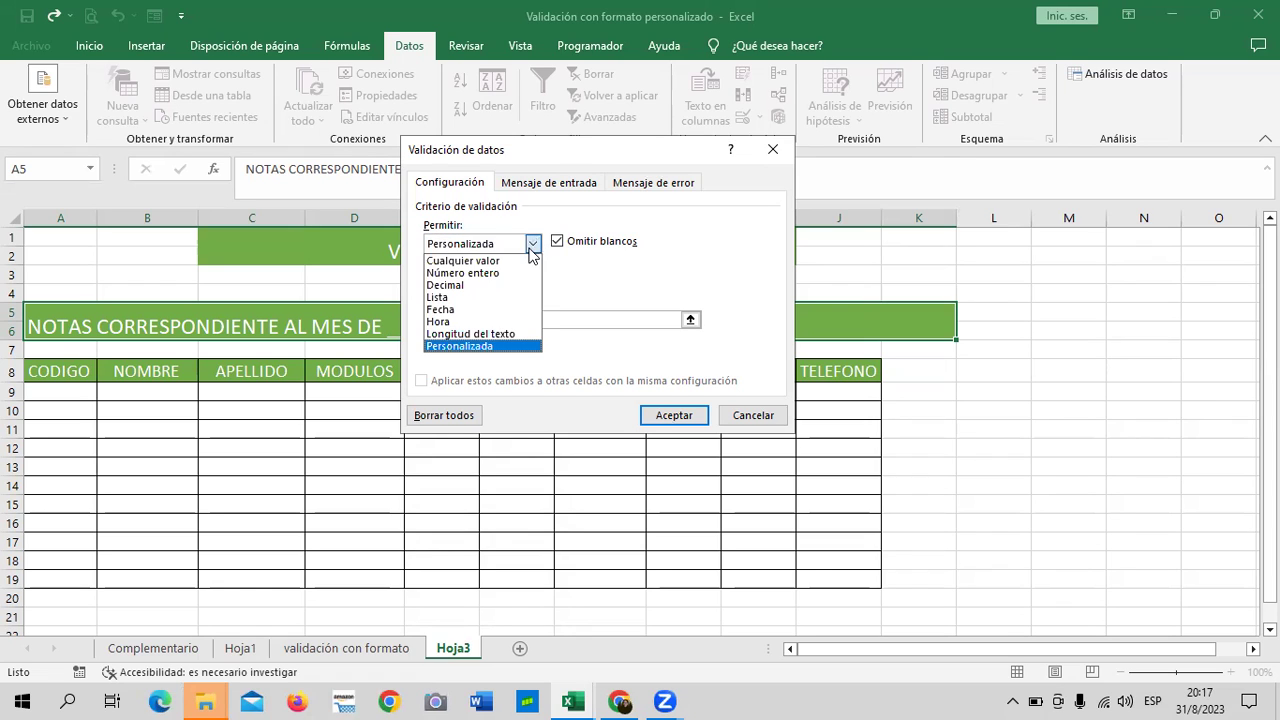
click(578, 224)
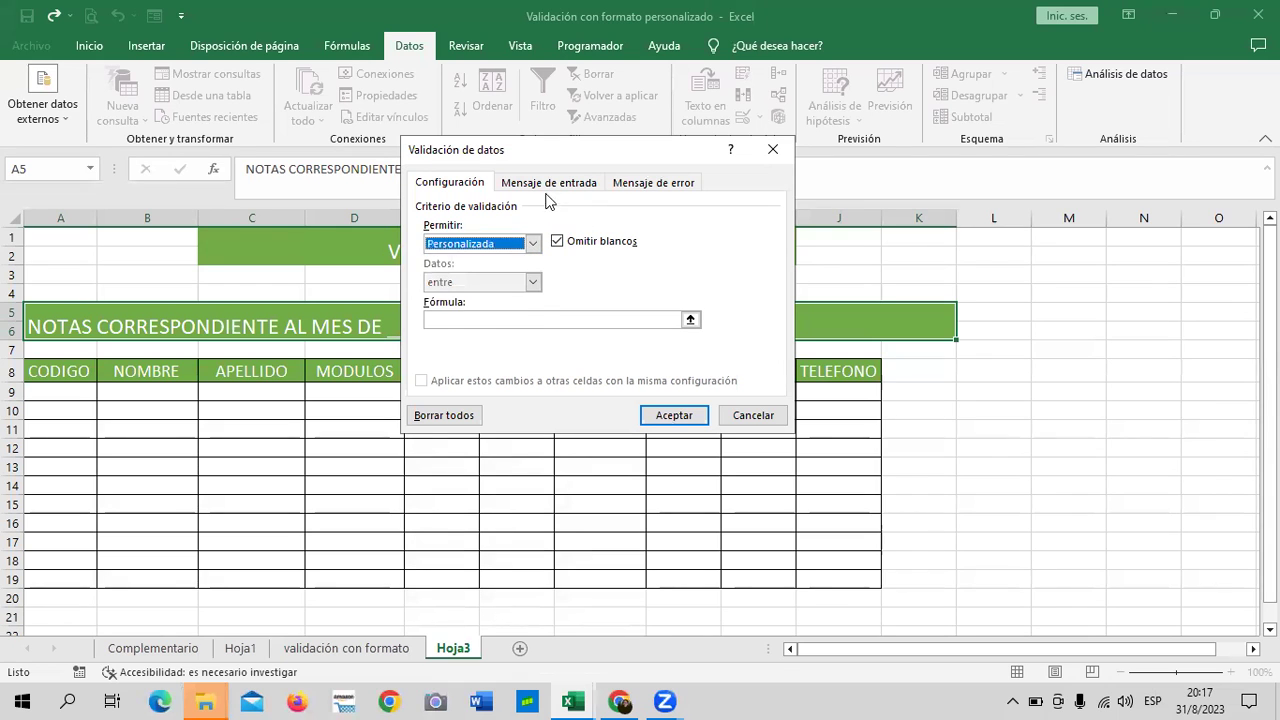
click(535, 245)
click(512, 262)
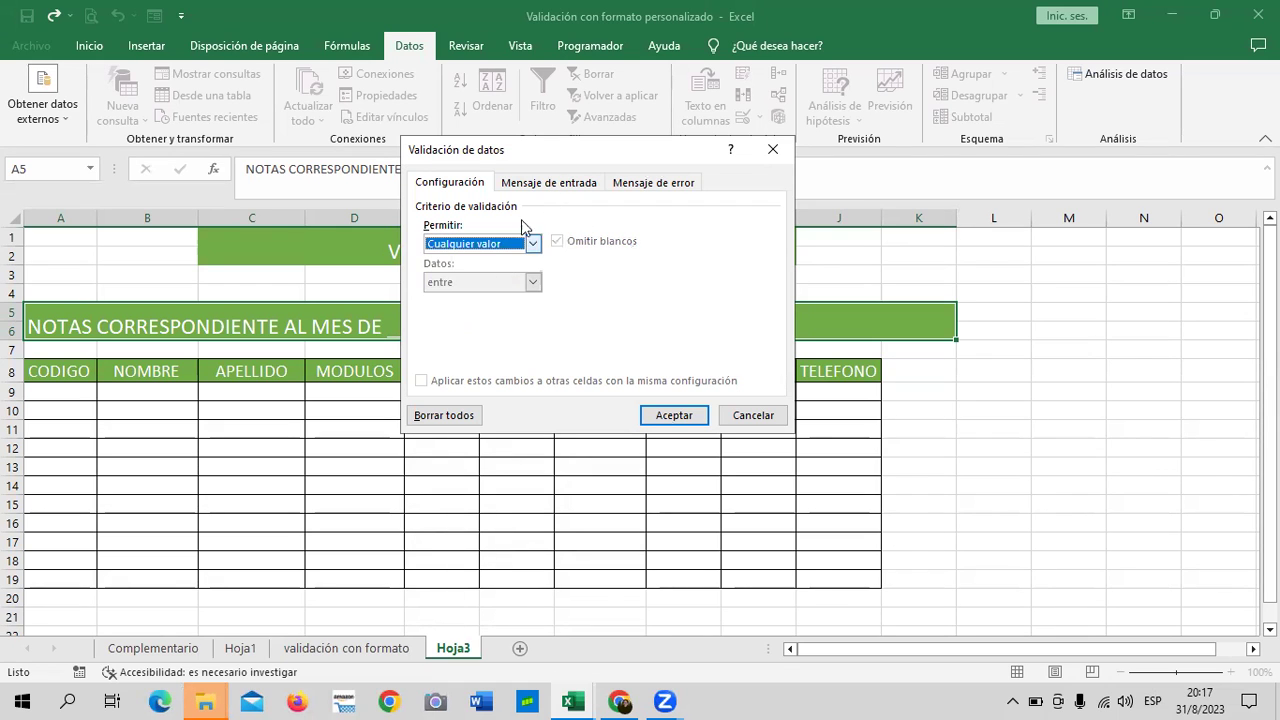
click(565, 187)
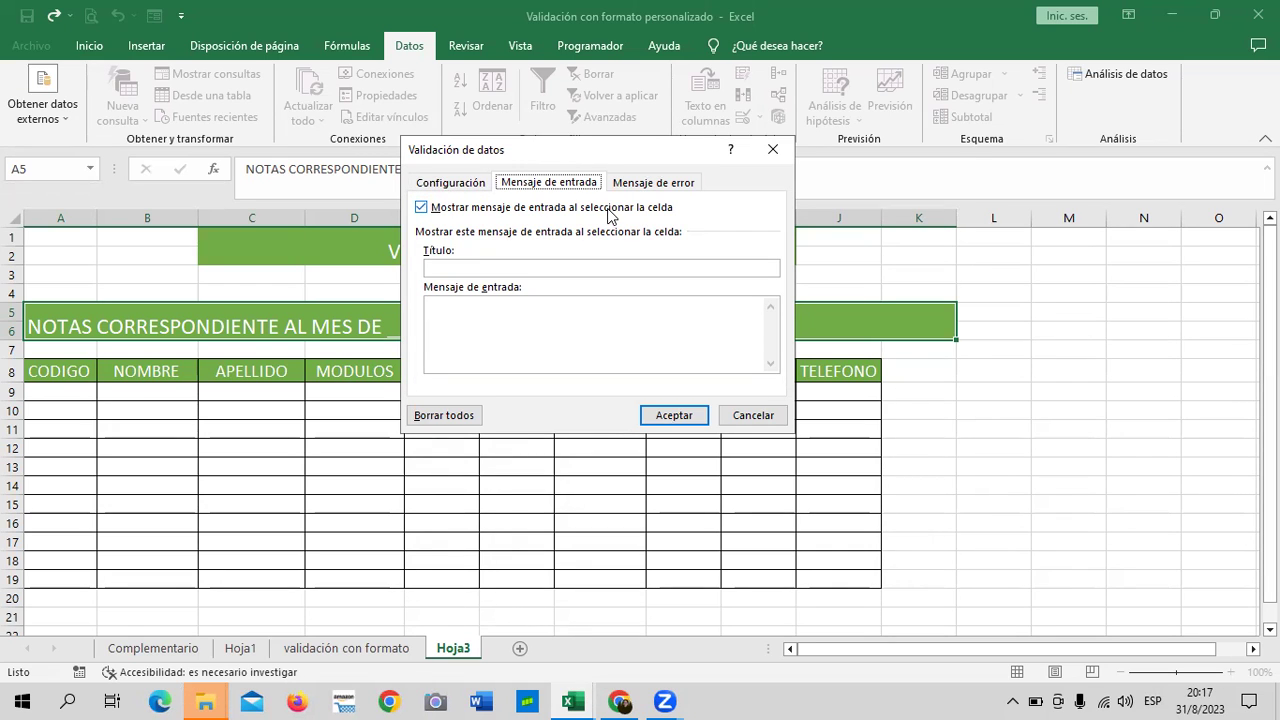
Try the Advertencia and Información error styles, return to Alto, and go back to Configuración.
click(648, 186)
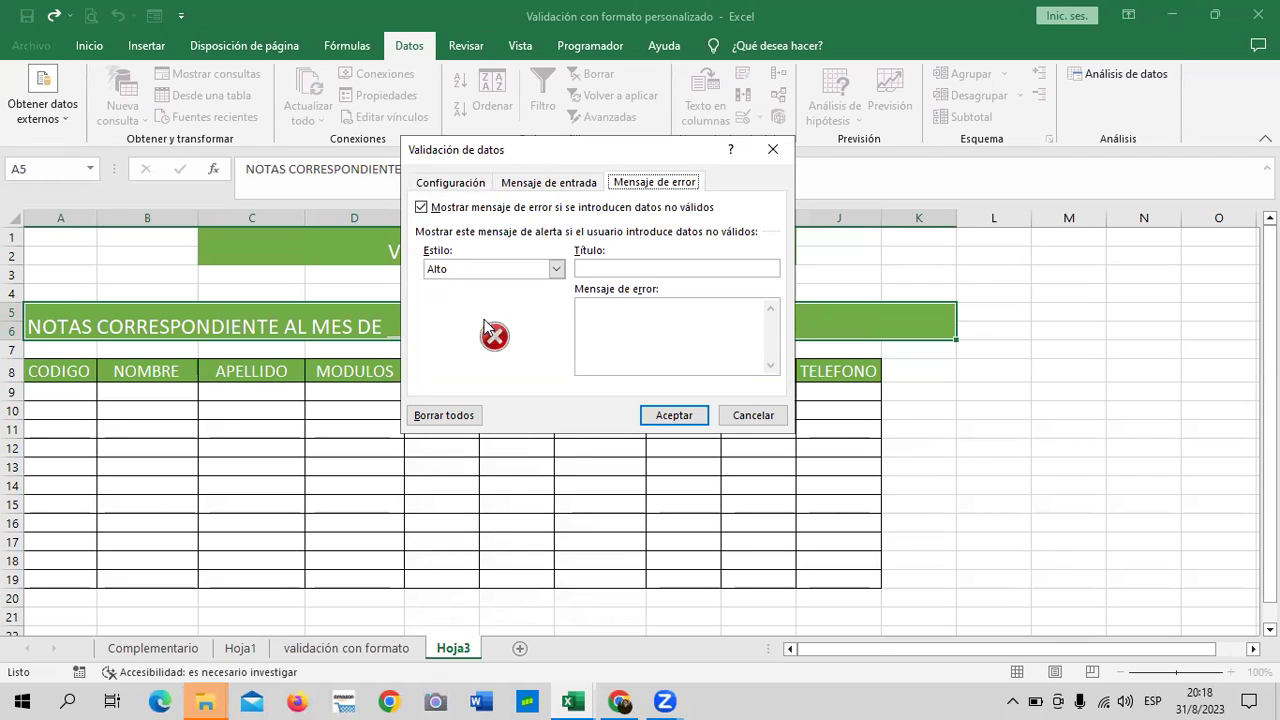
click(555, 269)
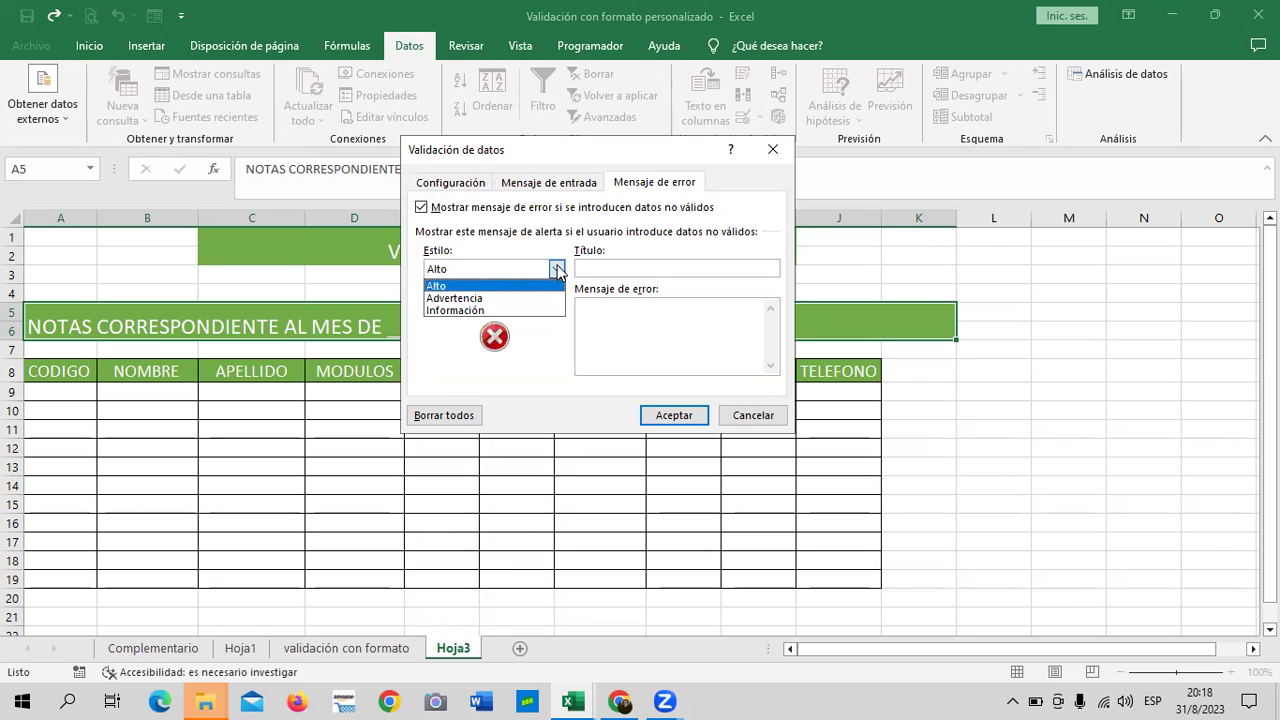
click(510, 300)
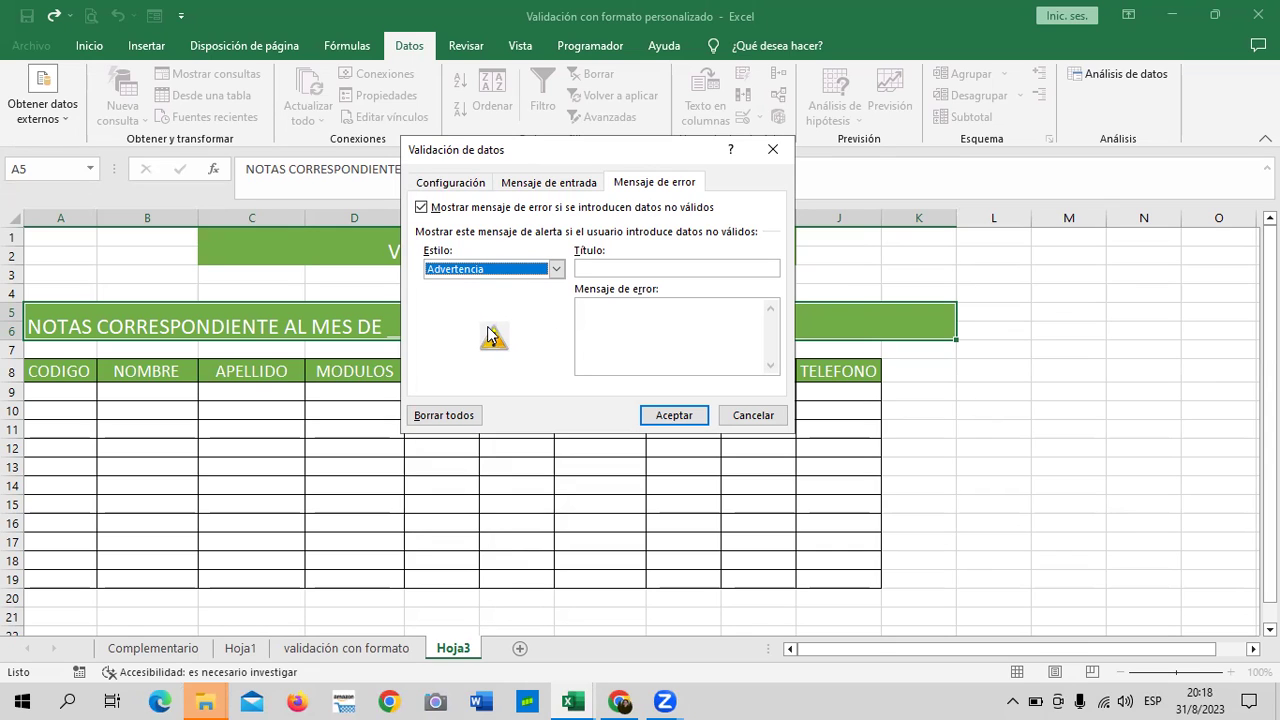
click(557, 270)
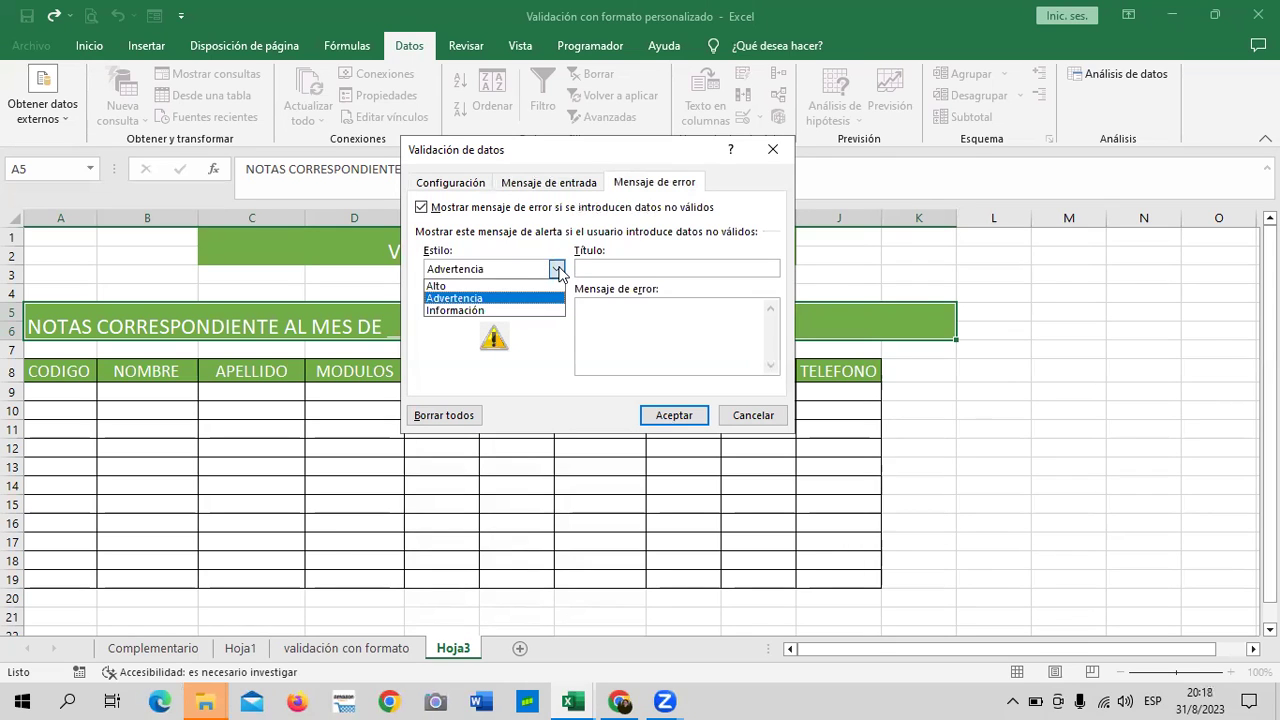
click(474, 309)
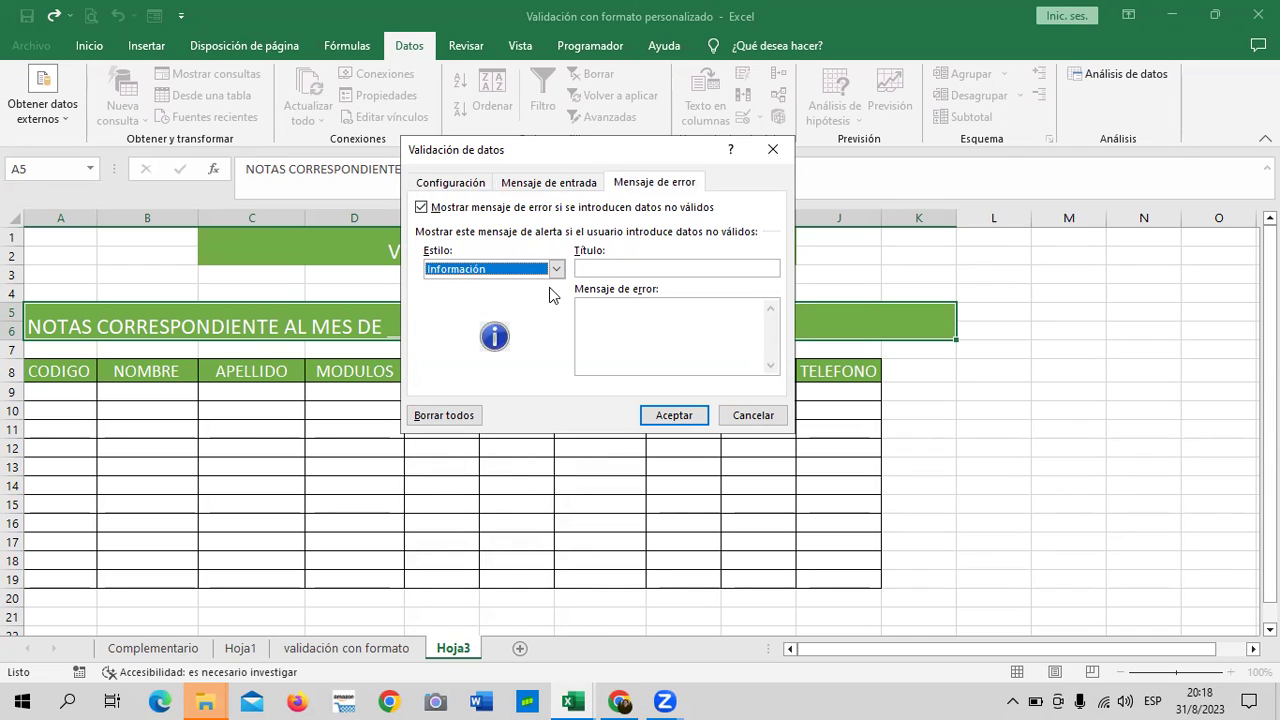
click(556, 269)
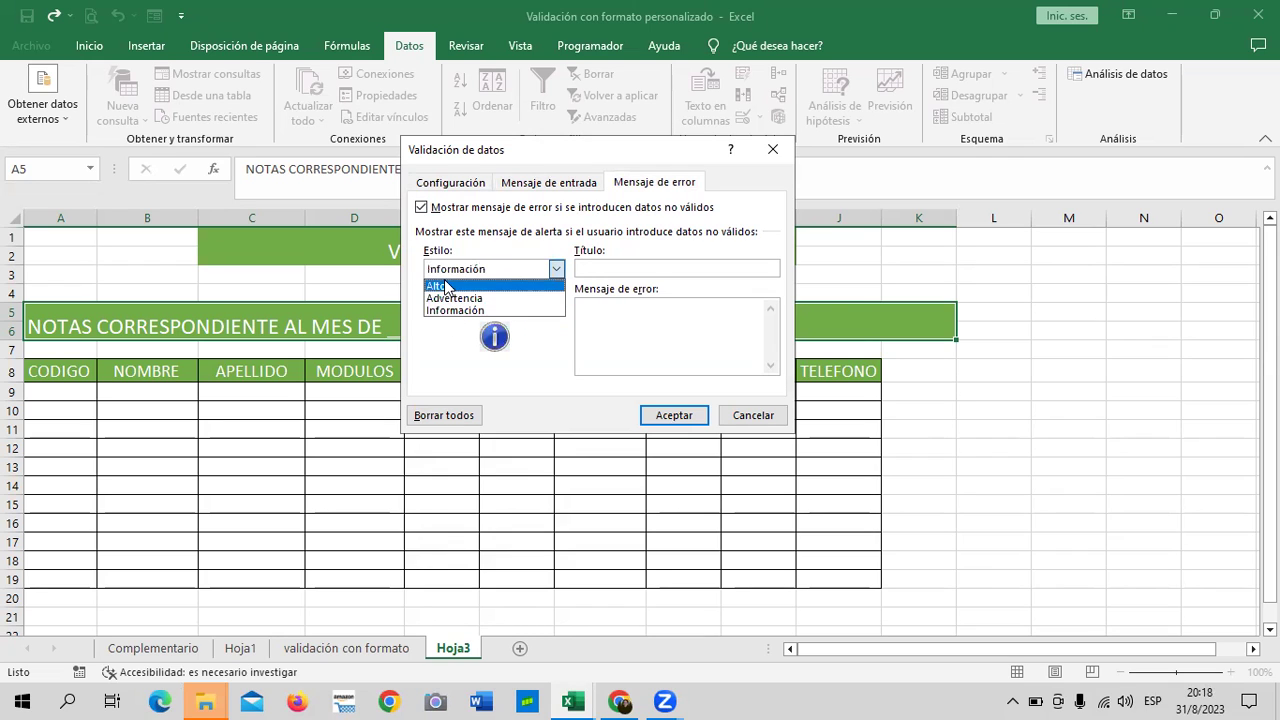
click(452, 287)
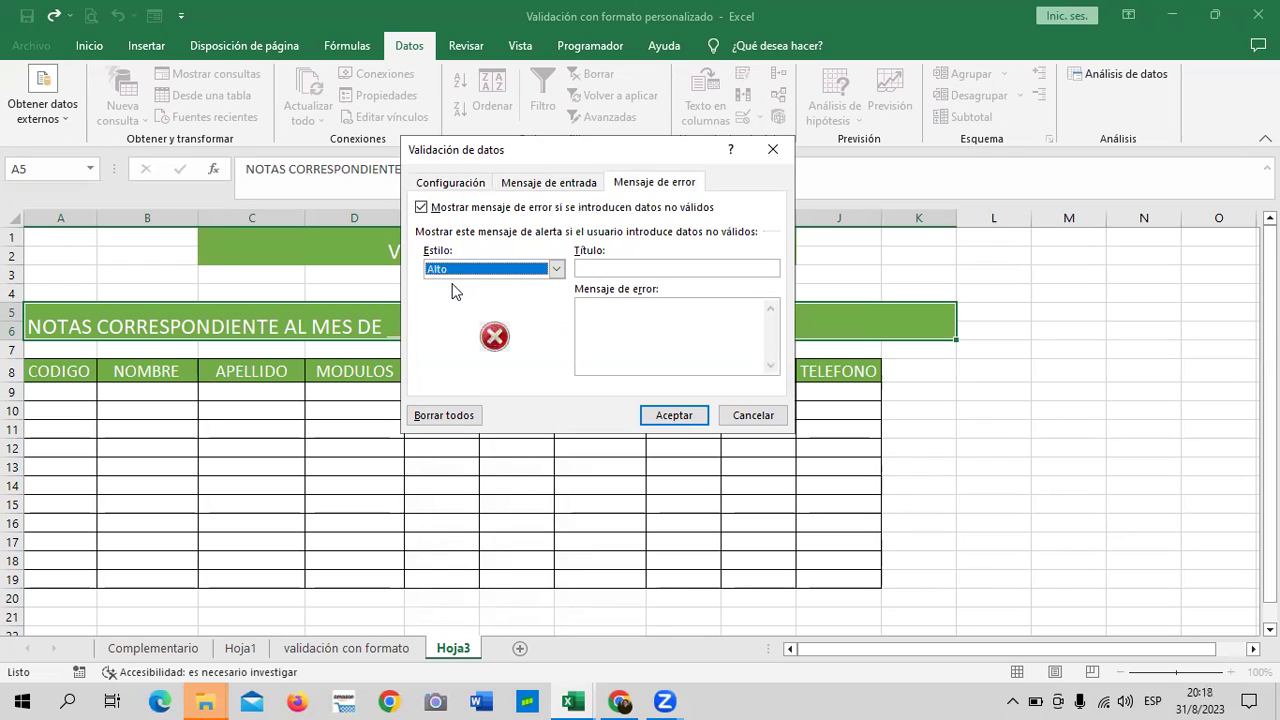
click(456, 185)
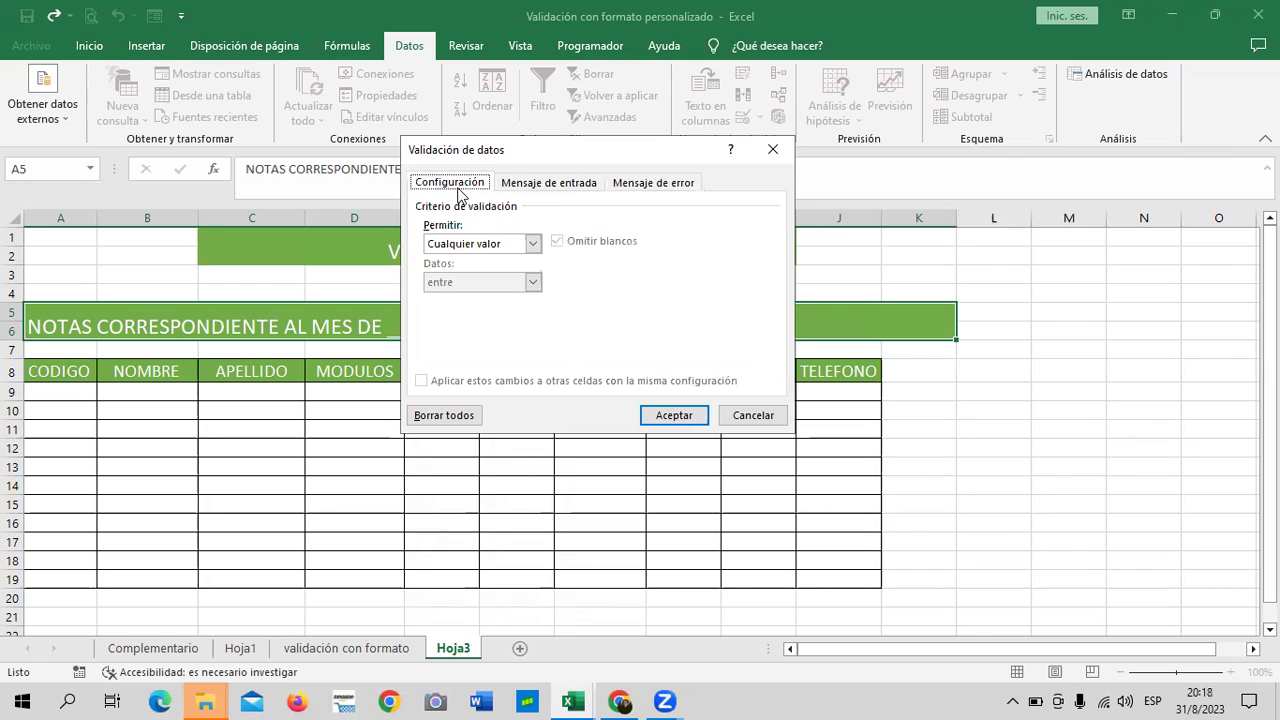
Give CODIGO cells A9:A19 a Longitud del texto rule equal to 4 and apply it.
click(754, 416)
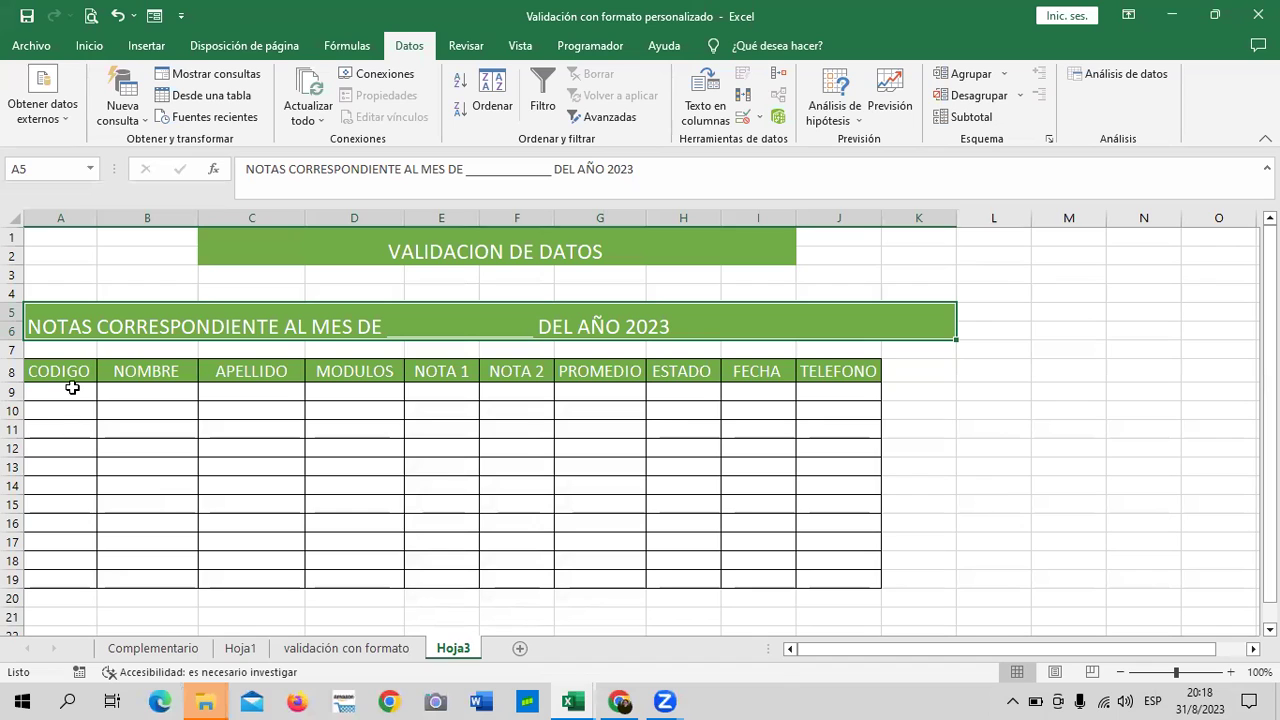
drag(72, 388, 77, 579)
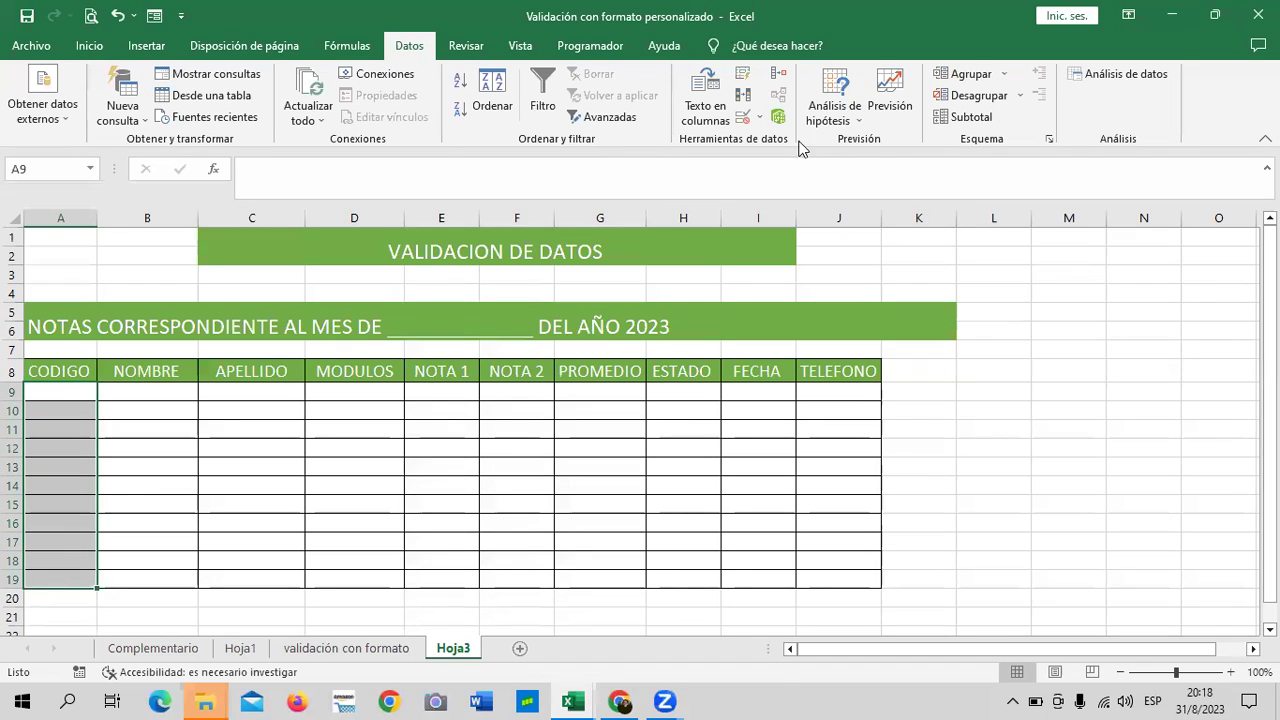
click(758, 119)
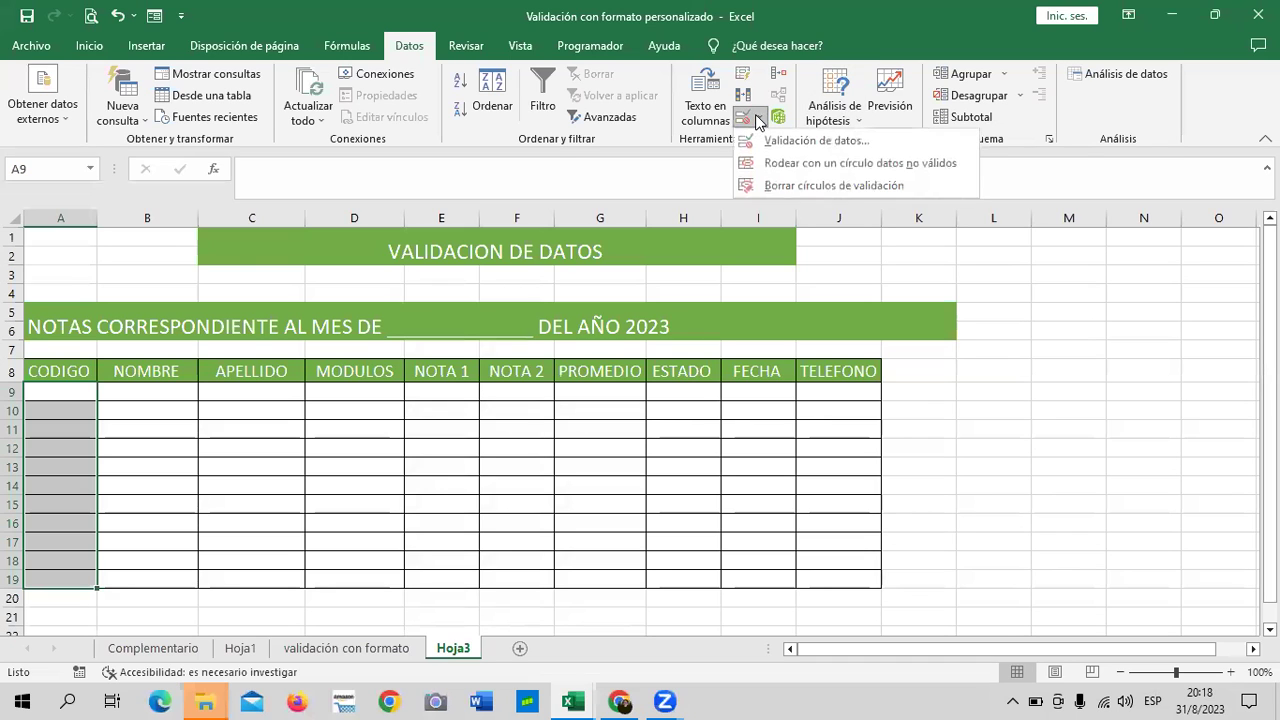
click(810, 140)
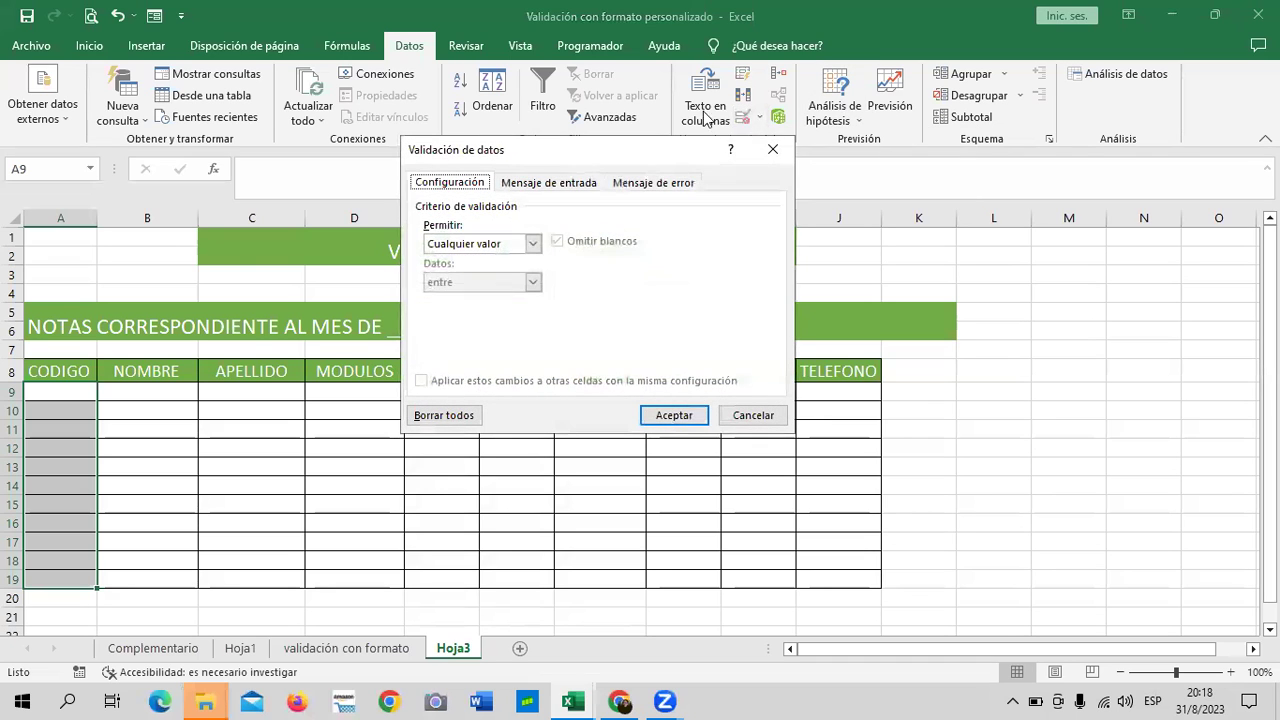
click(533, 244)
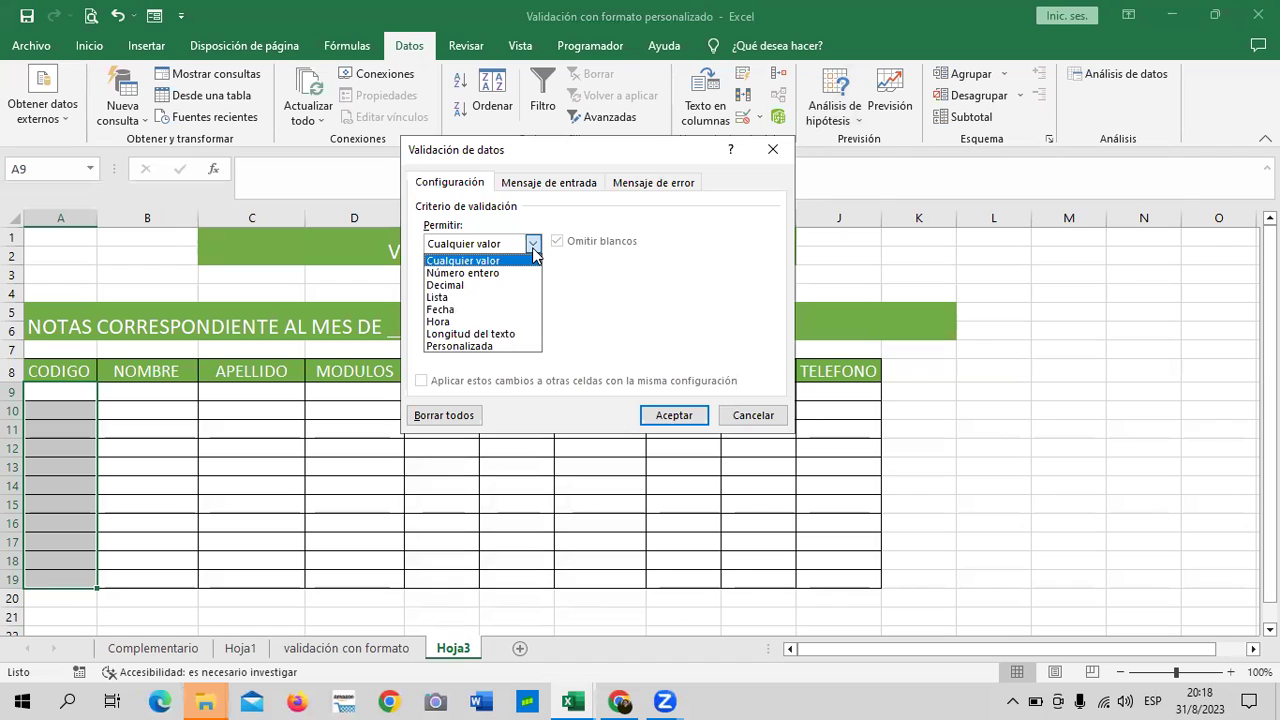
click(475, 335)
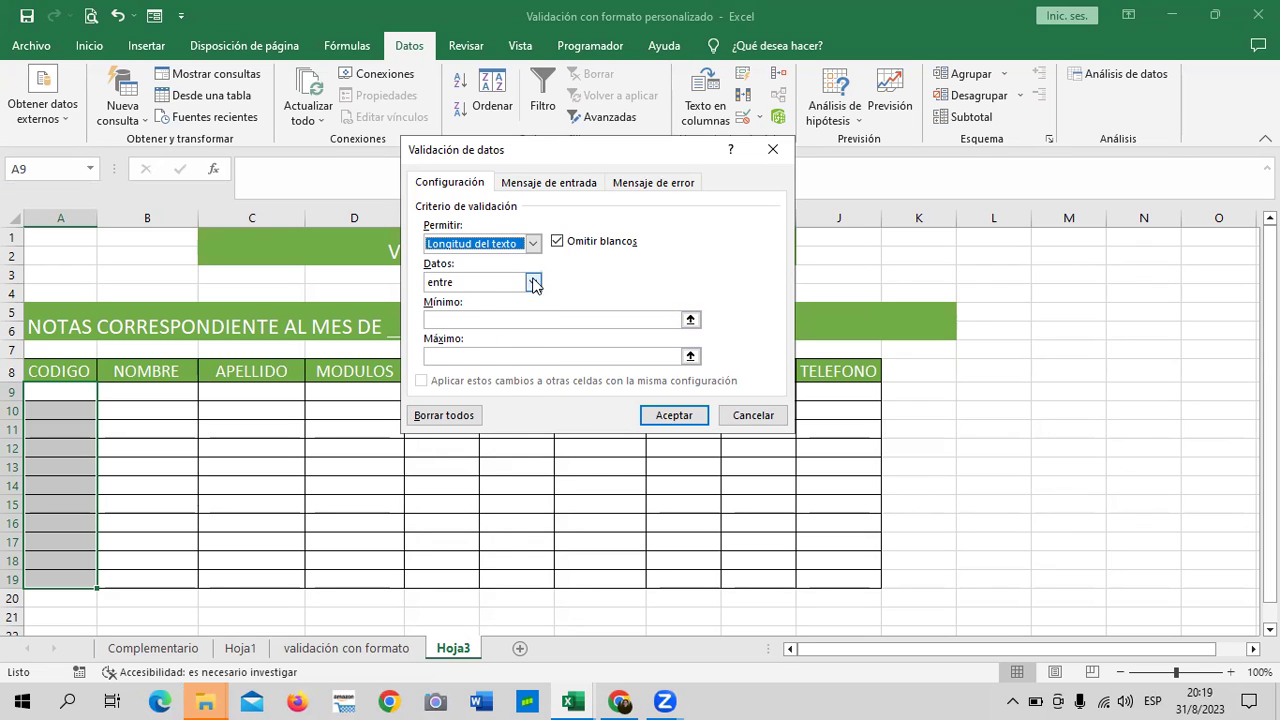
click(533, 282)
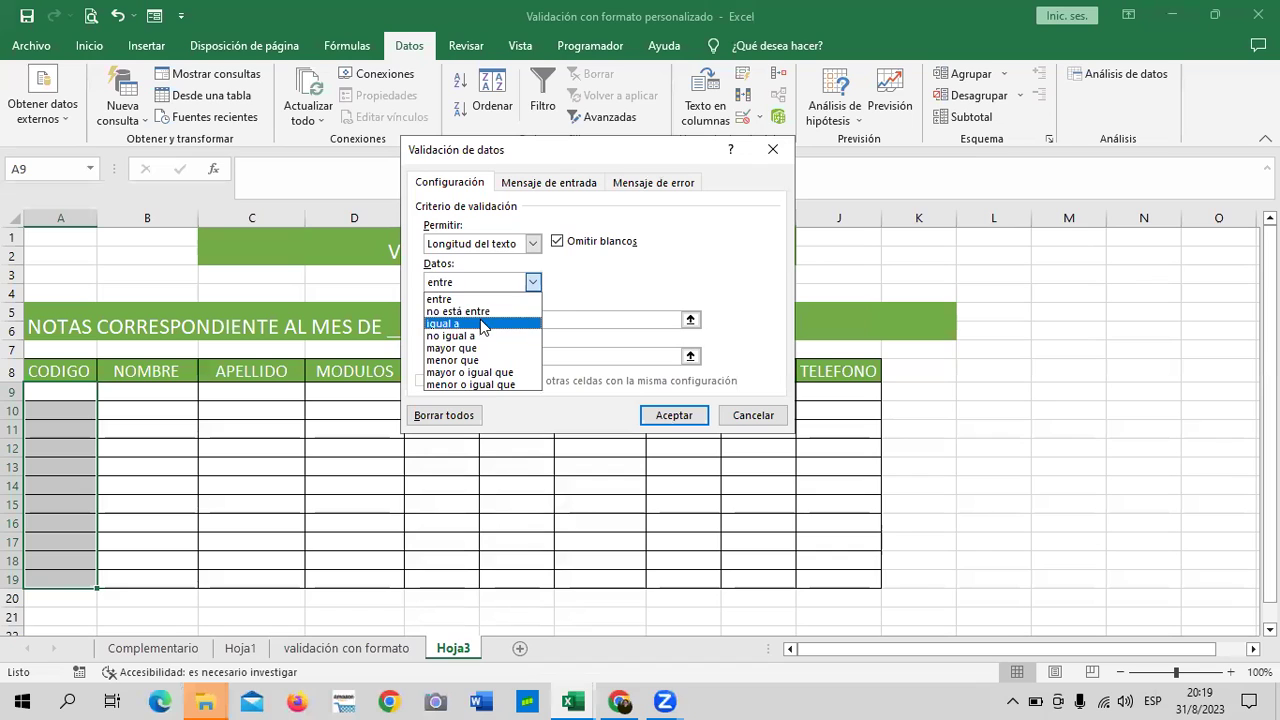
click(485, 324)
click(542, 320)
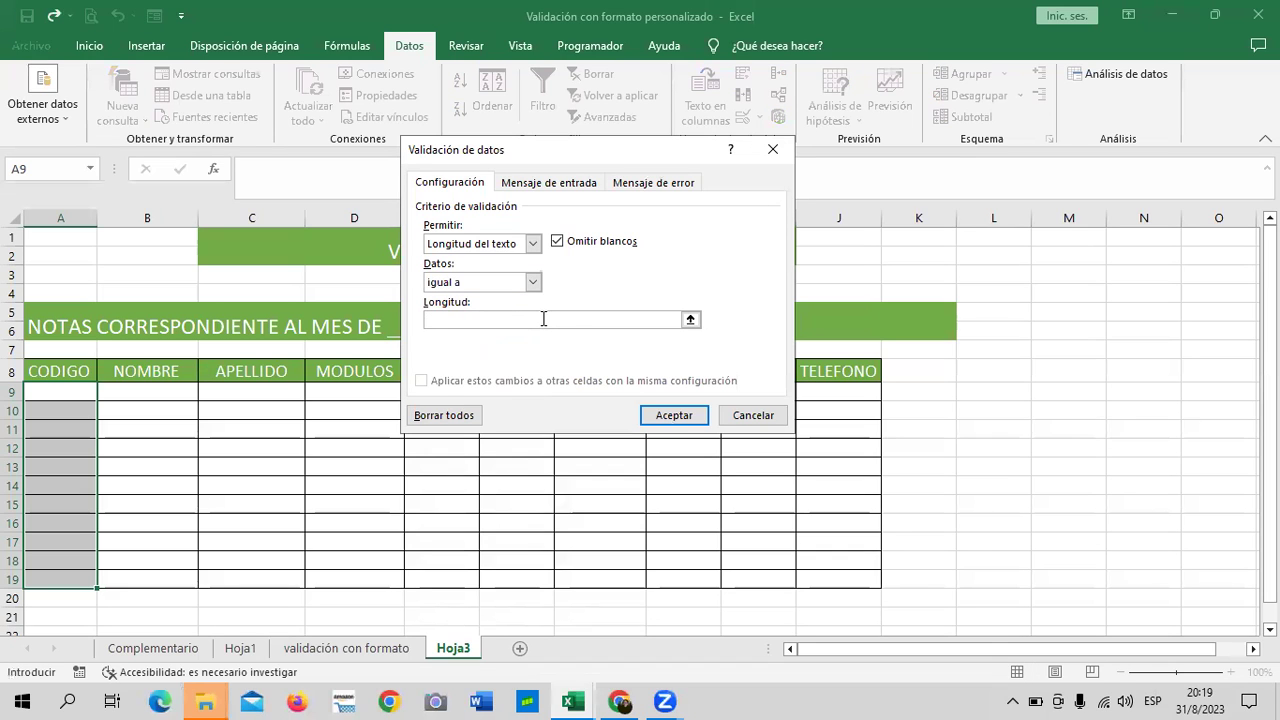
text(4)
click(672, 415)
click(78, 395)
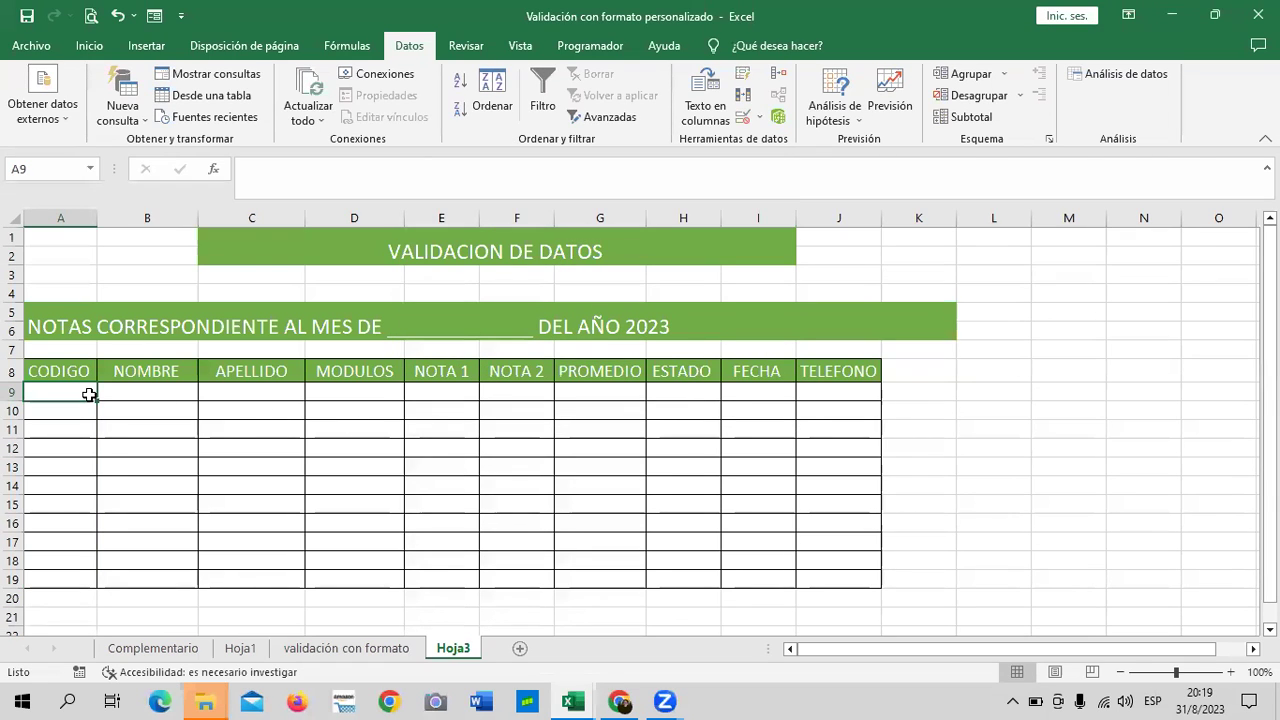
Test code 01 in A9, cancel its rejection, then view the 'validación con formato' sheet.
text(01)
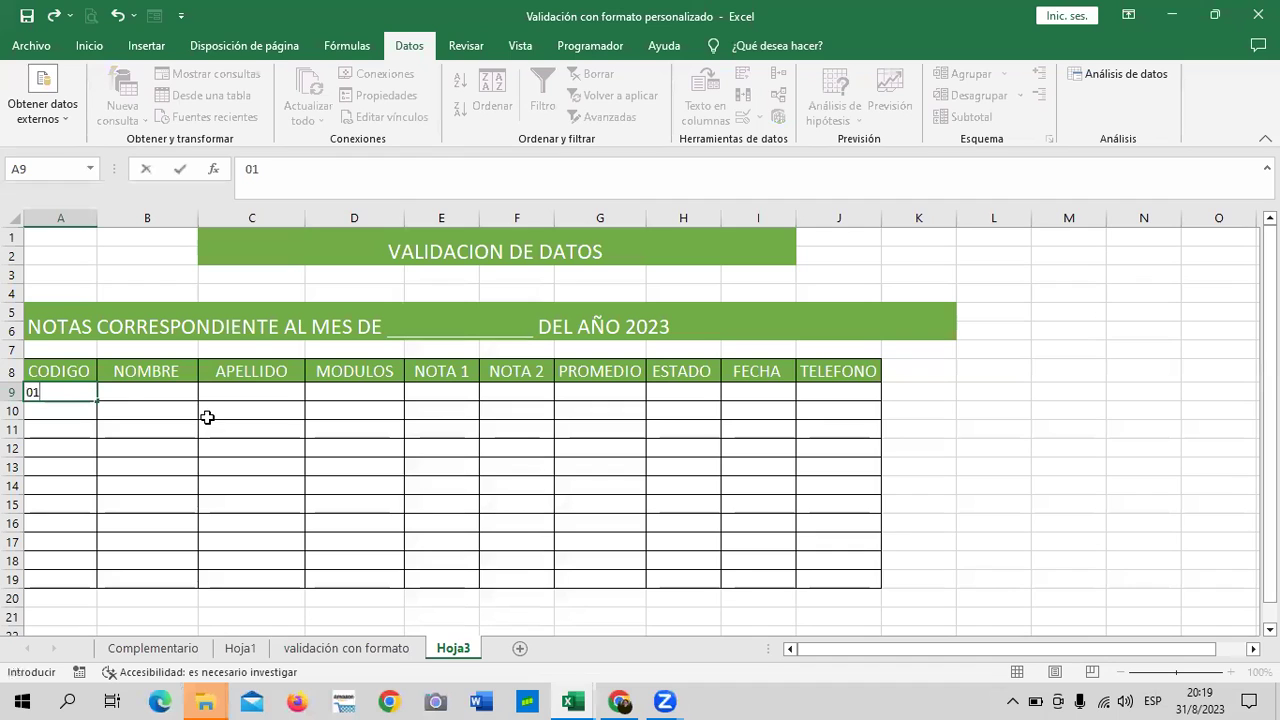
click(380, 658)
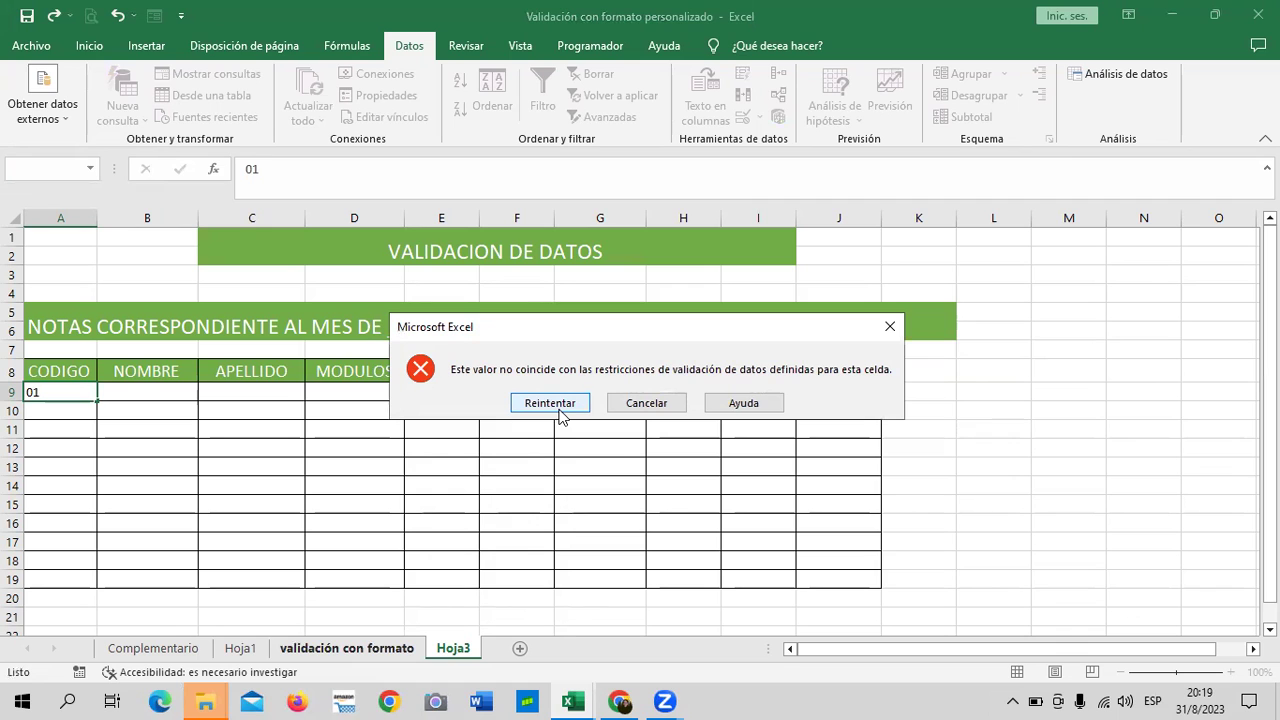
click(646, 404)
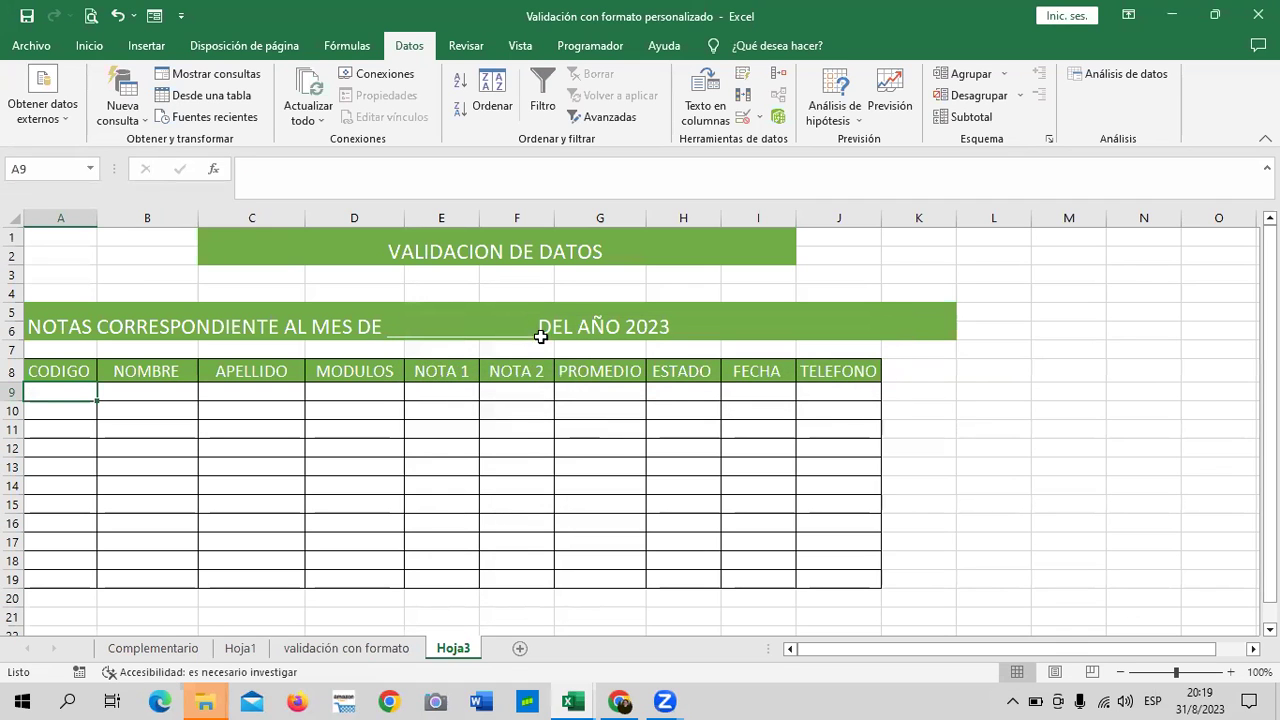
click(352, 651)
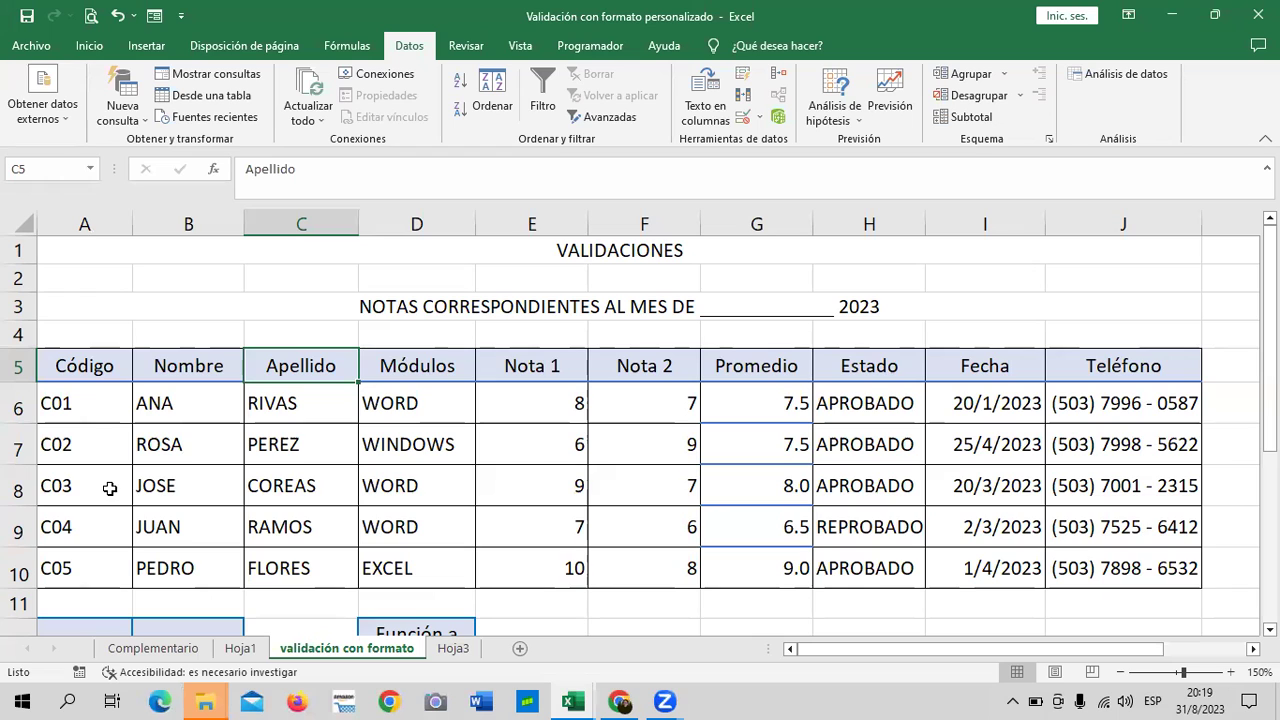
Back on Hoja3, enter the code 01AR in cell A9.
click(452, 649)
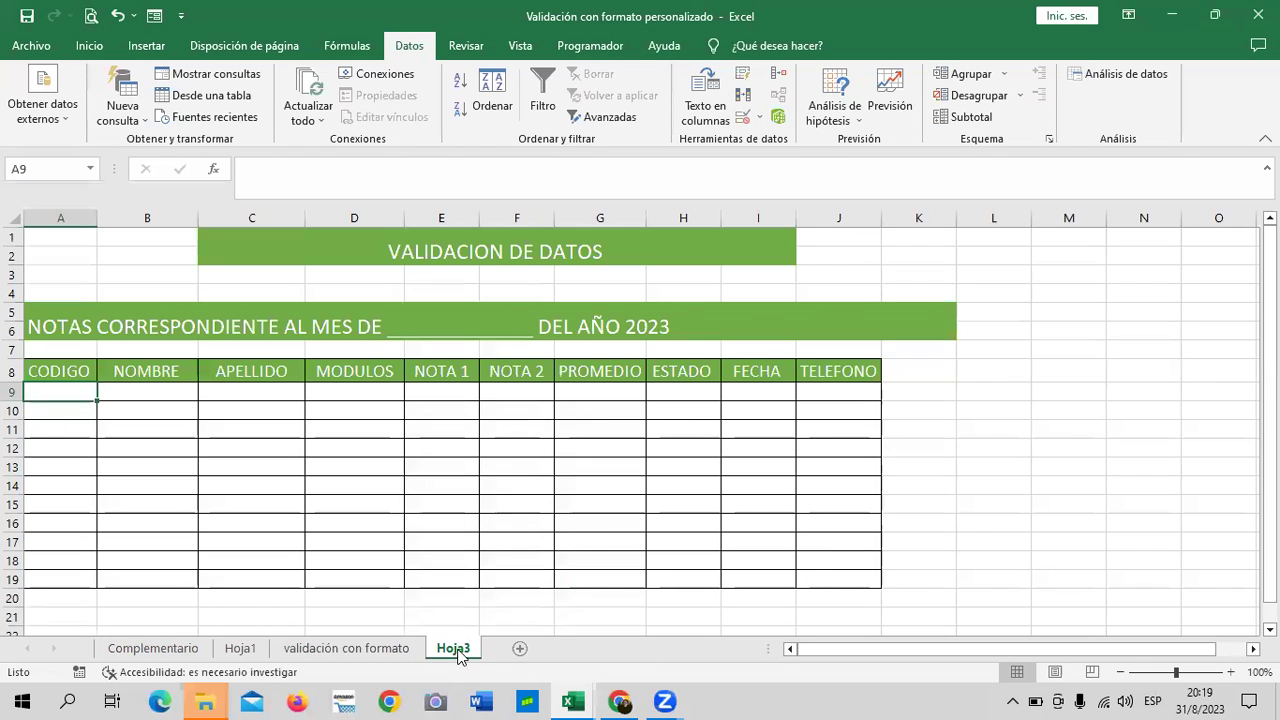
click(375, 653)
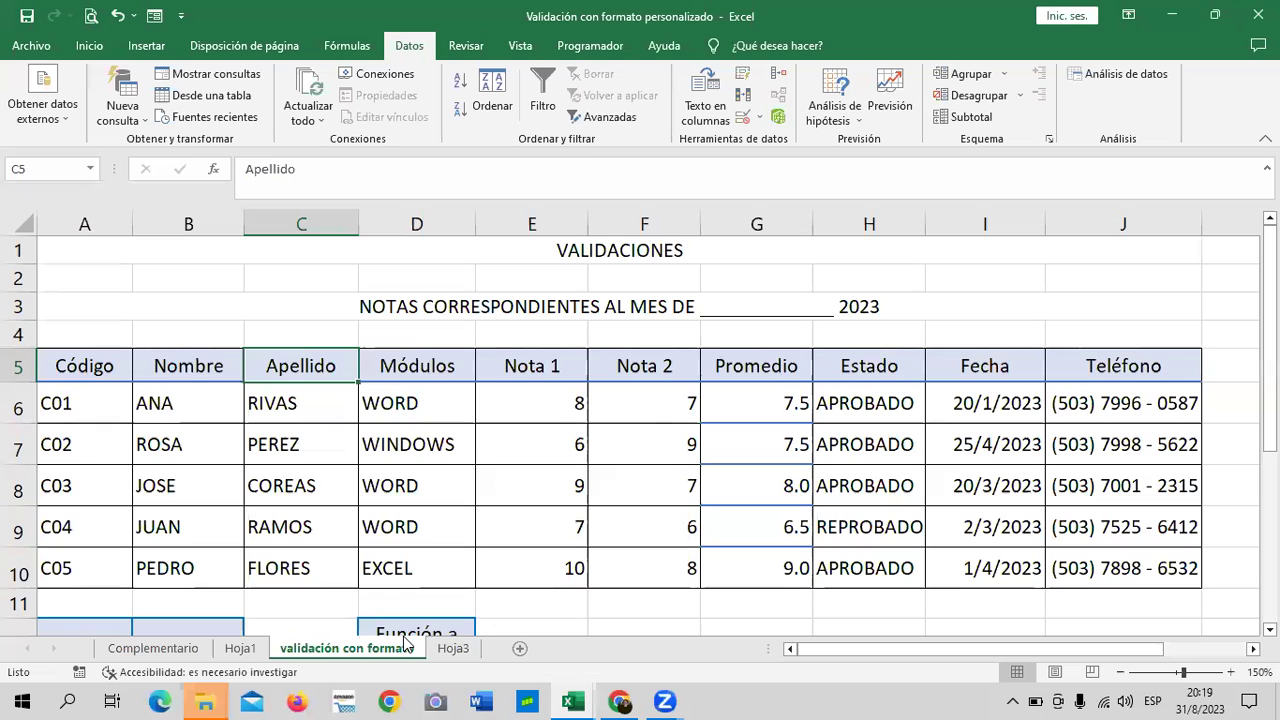
click(462, 650)
click(70, 397)
text(01)
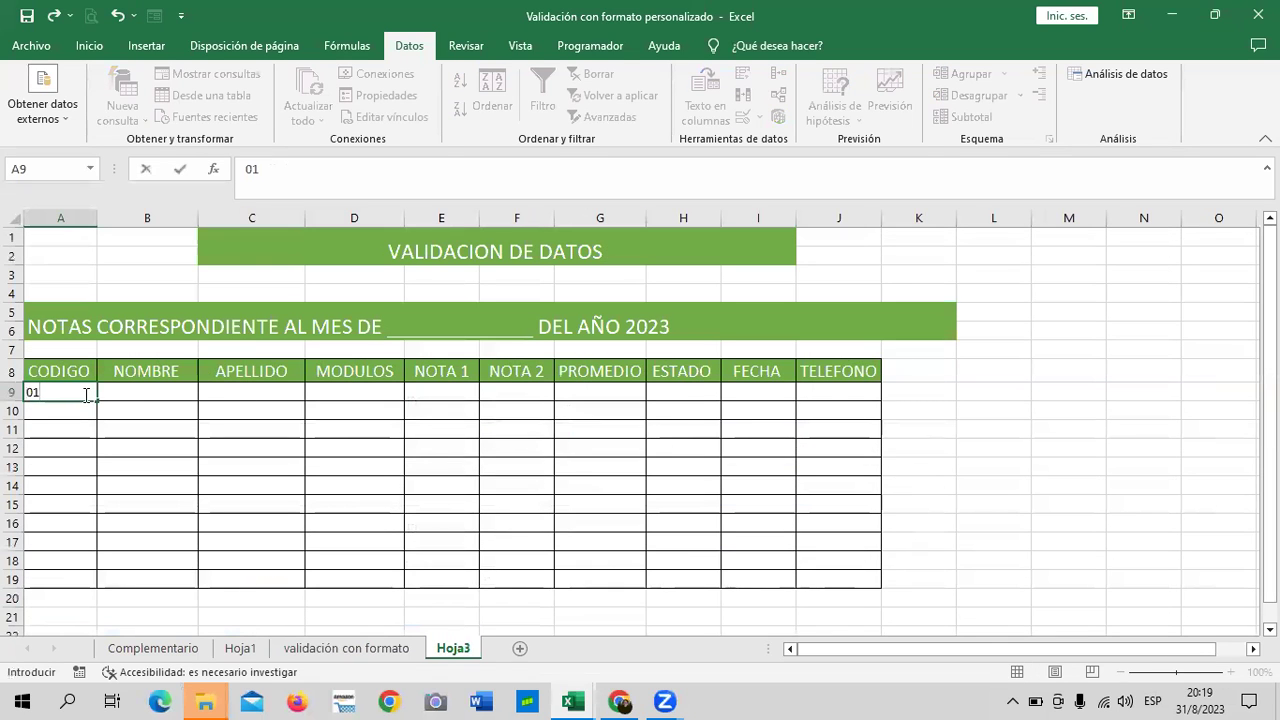
text(AR)
key(Return)
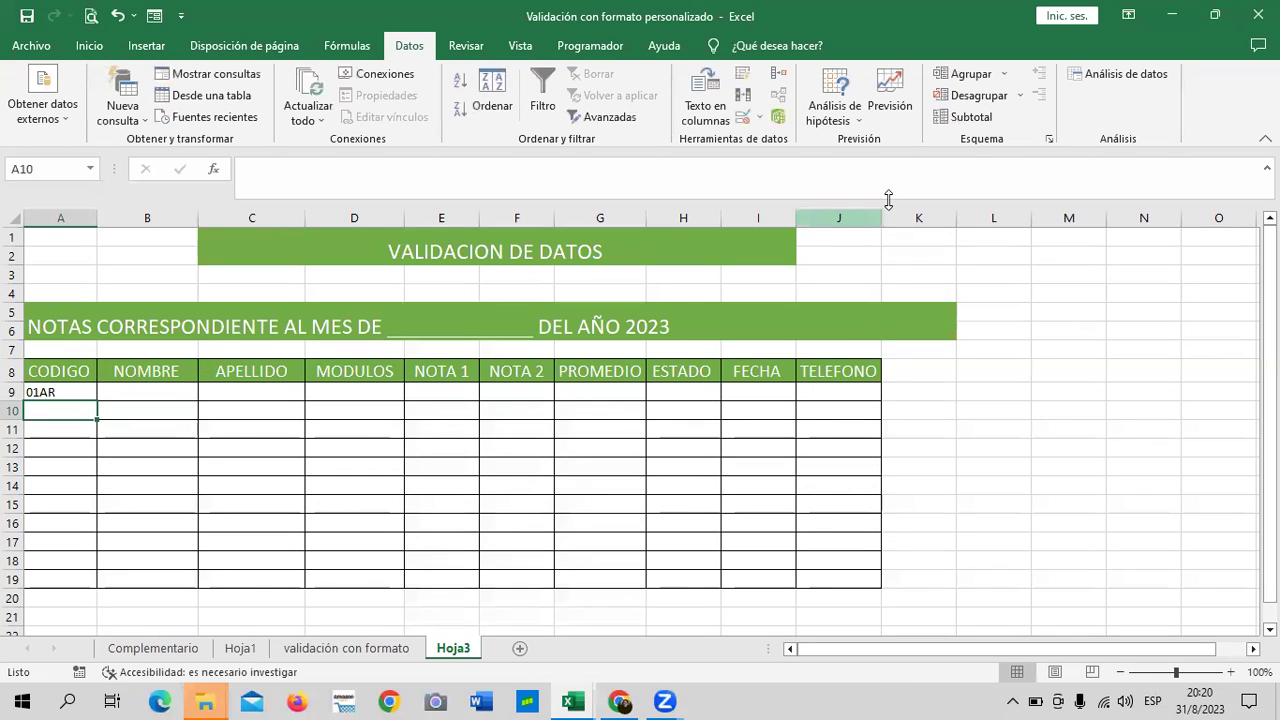
Shorten A9 to 01, which is rejected, and cancel to keep 01AR.
click(58, 386)
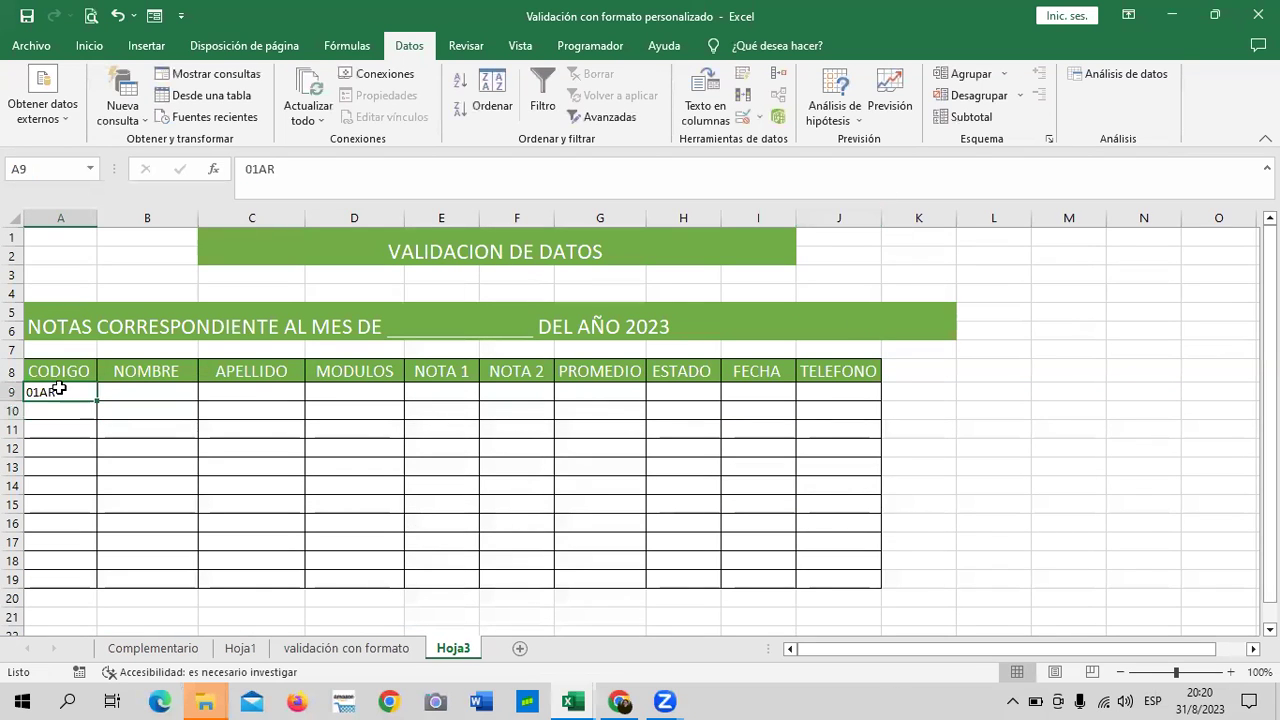
click(309, 169)
key(BackSpace)
key(BackSpace)
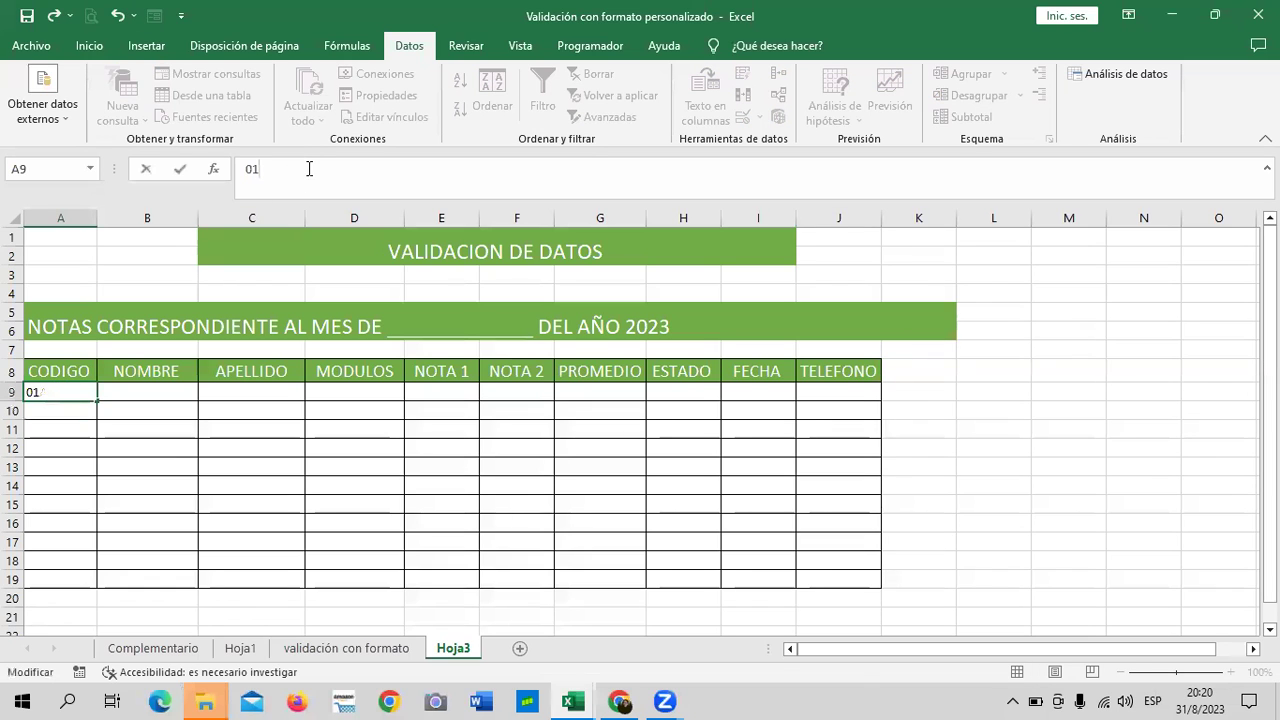
key(Return)
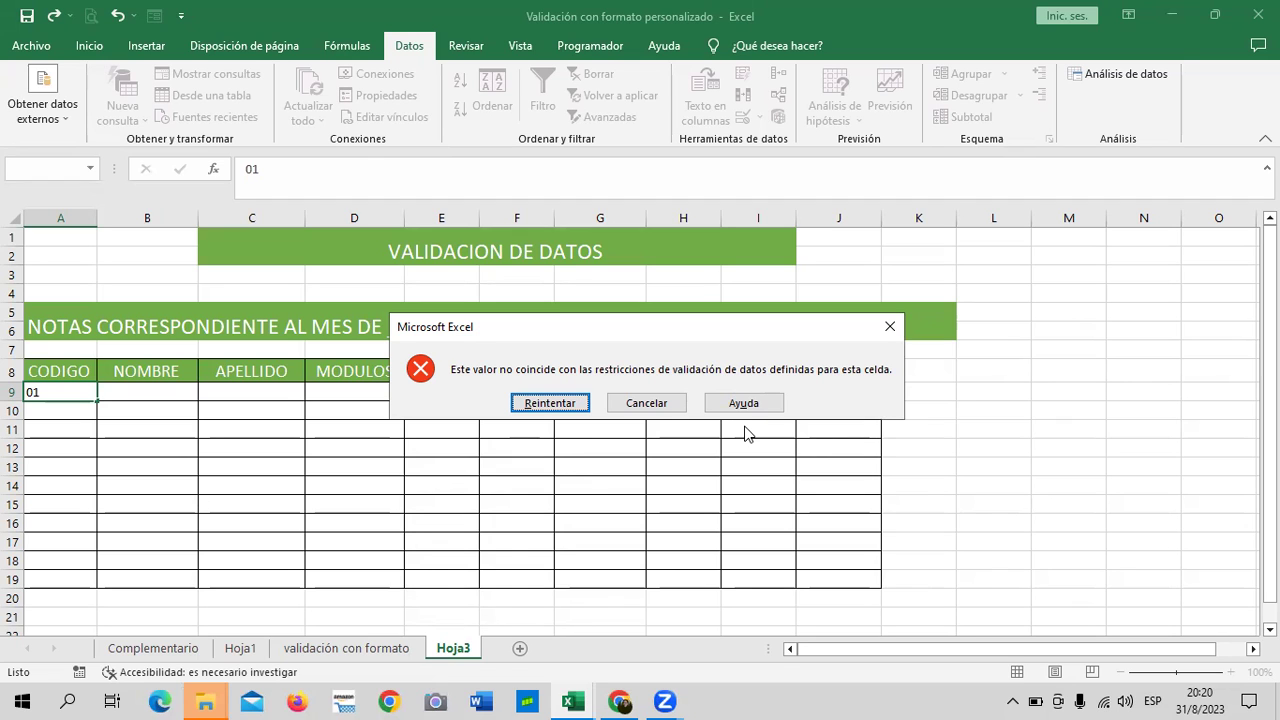
click(646, 403)
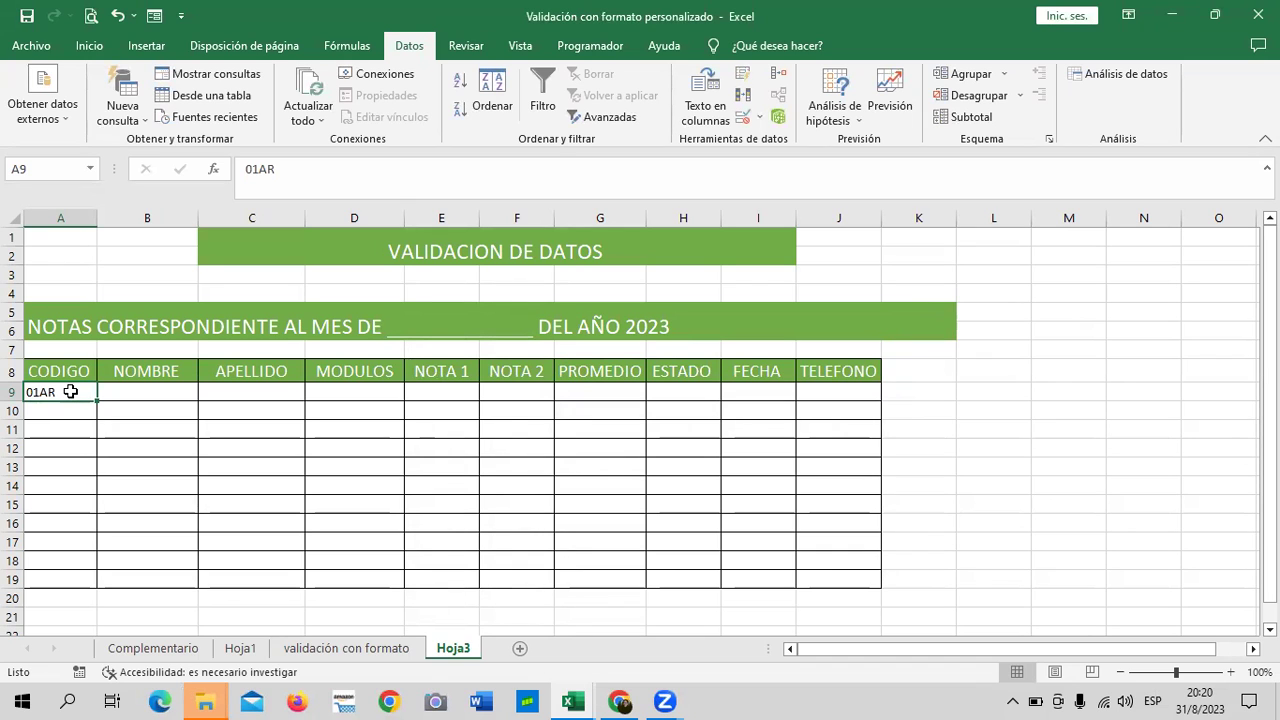
Try changing A9 to 01-AR, then cancel the rejection error.
double_click(55, 395)
key(Left)
key(Left)
text(-)
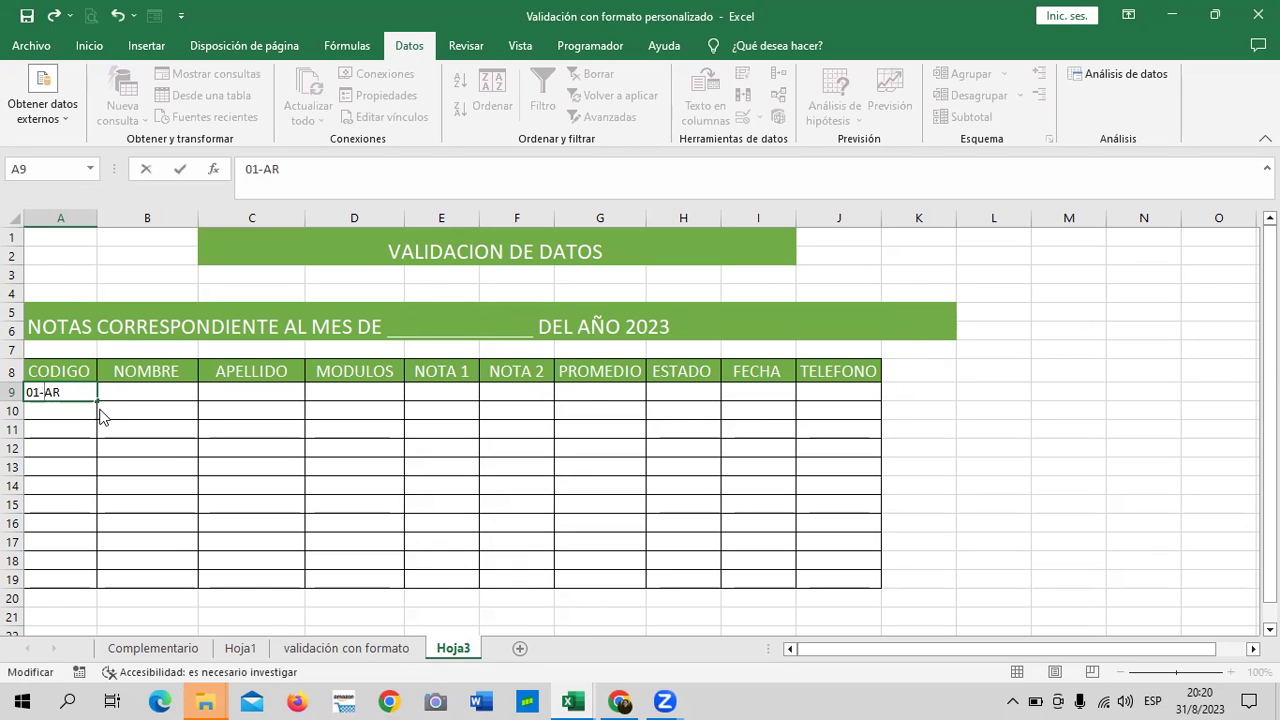
key(Return)
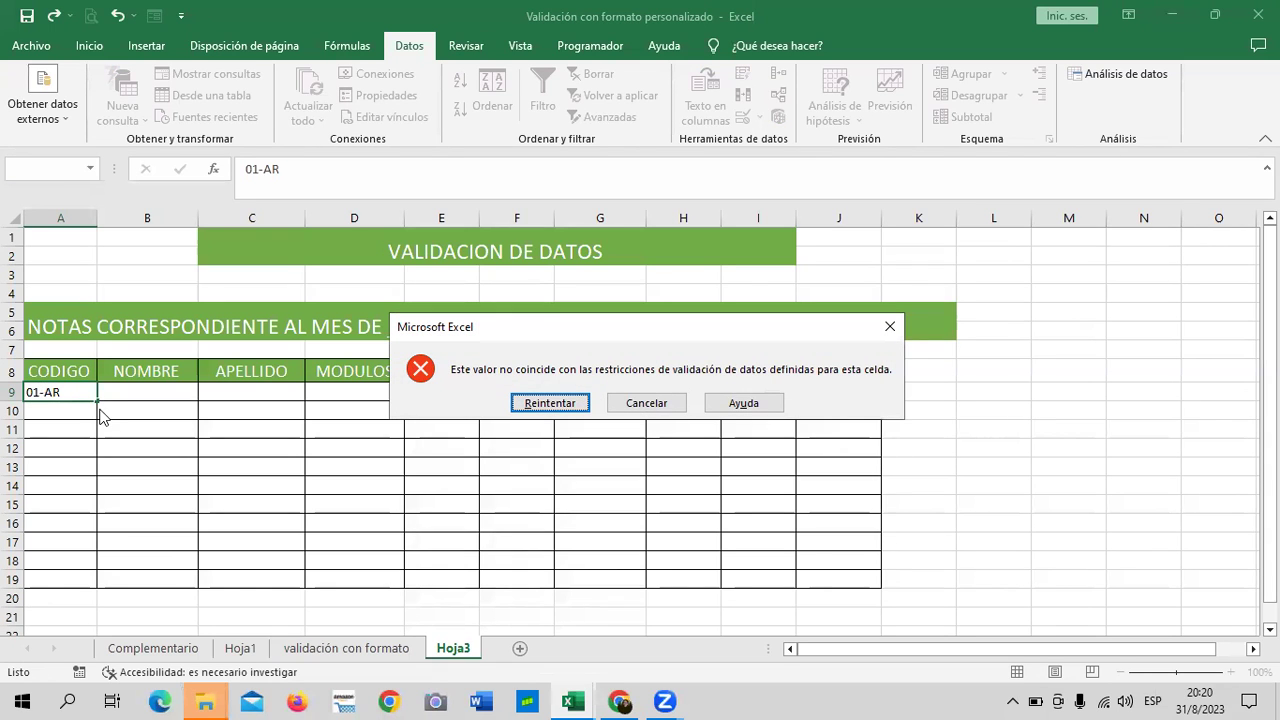
click(646, 403)
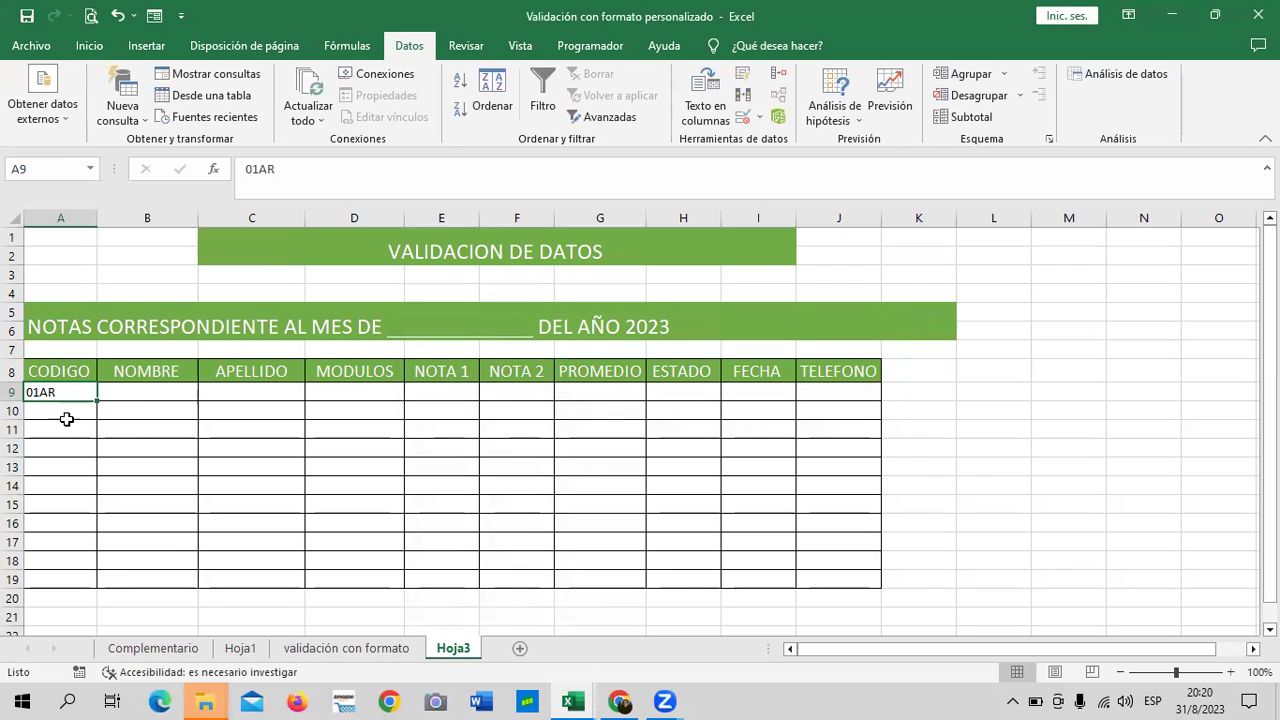
click(173, 423)
click(80, 394)
click(278, 434)
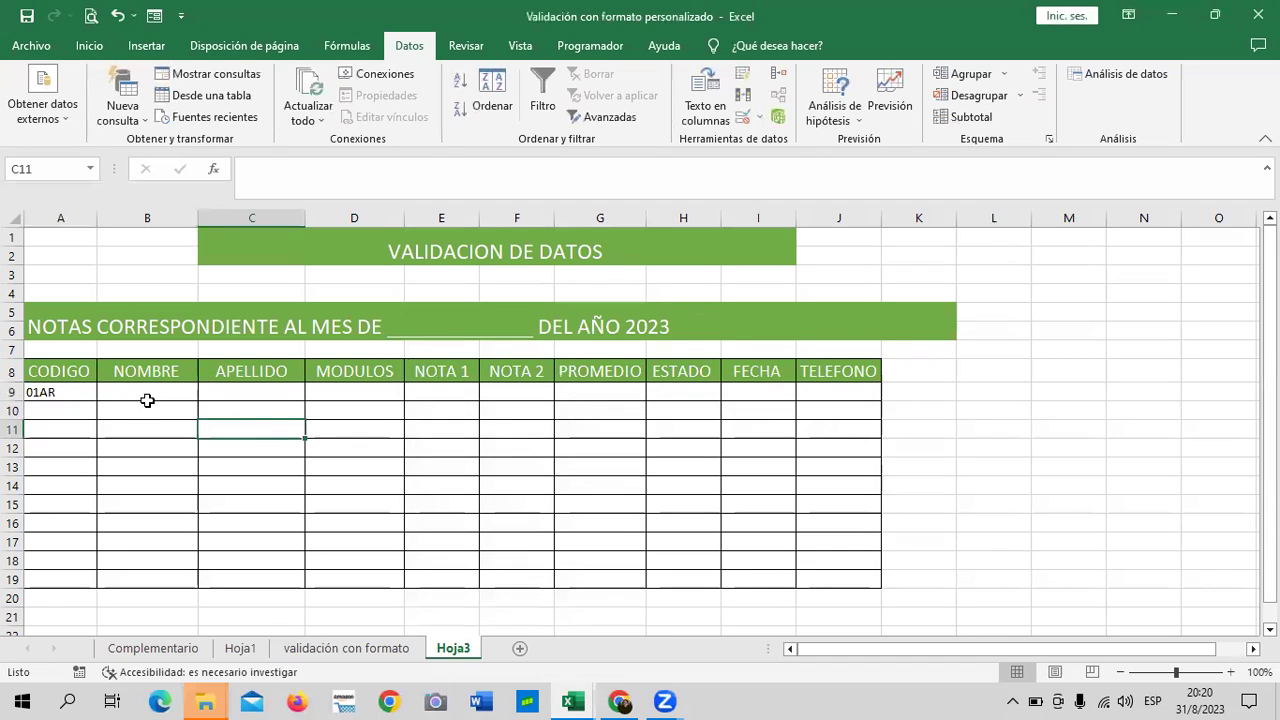
For the selected CODIGO cells, set data validation to text length equal to 5.
drag(76, 393, 74, 577)
click(762, 118)
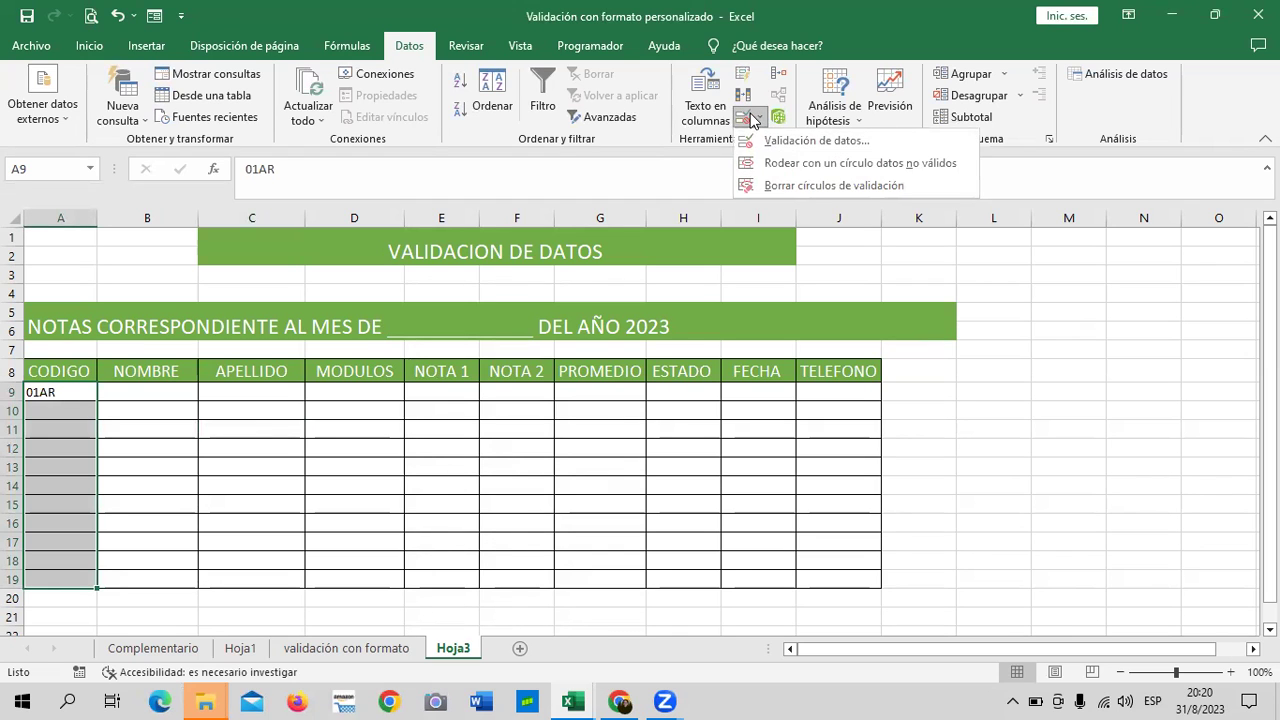
click(745, 116)
click(745, 116)
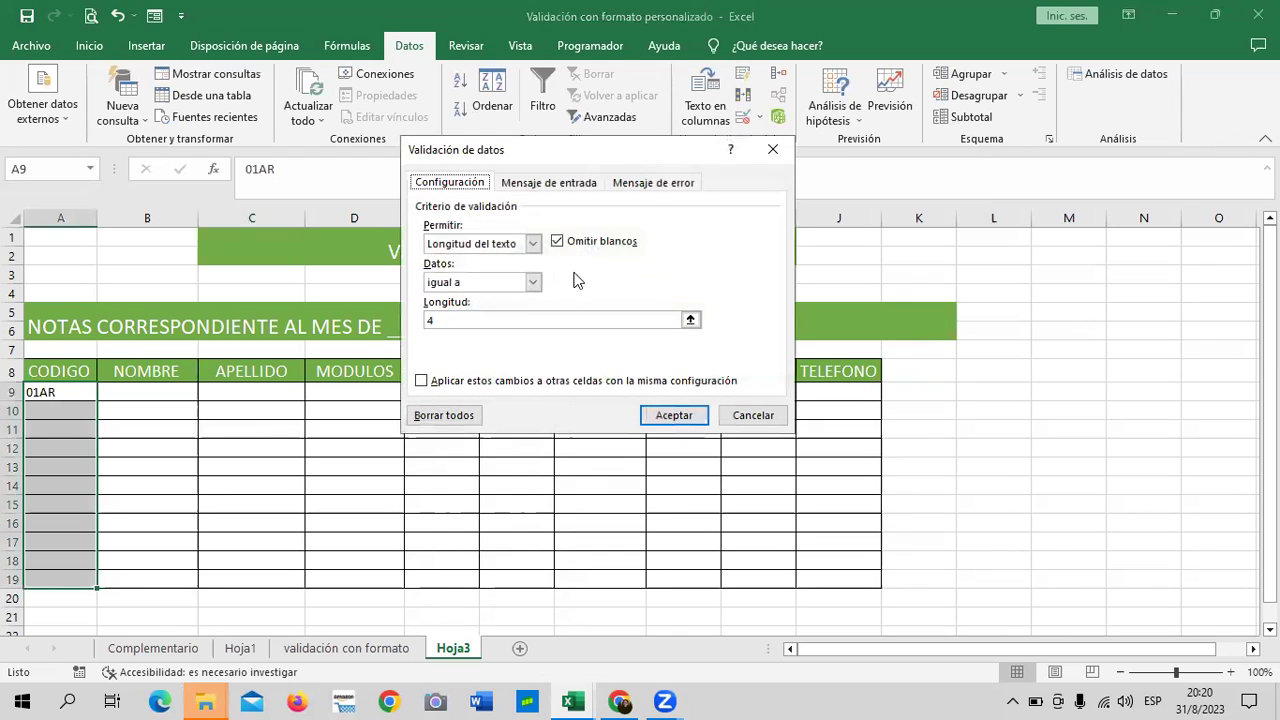
click(458, 423)
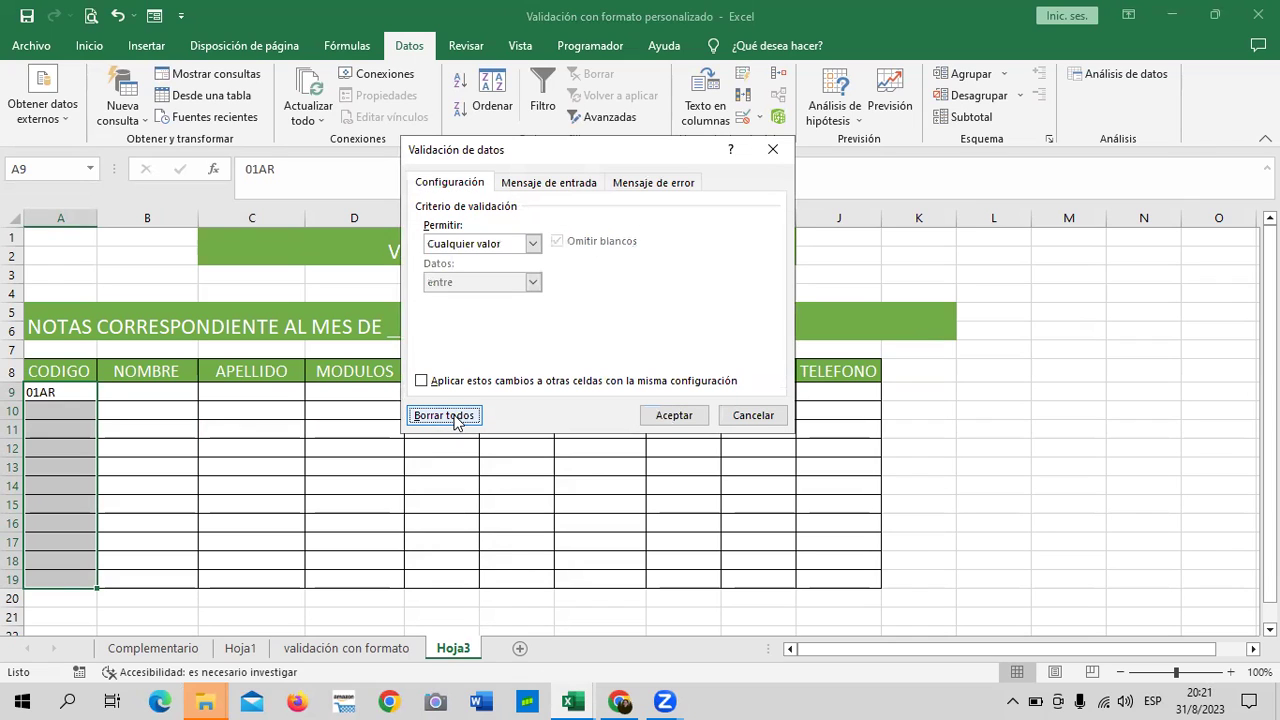
click(534, 243)
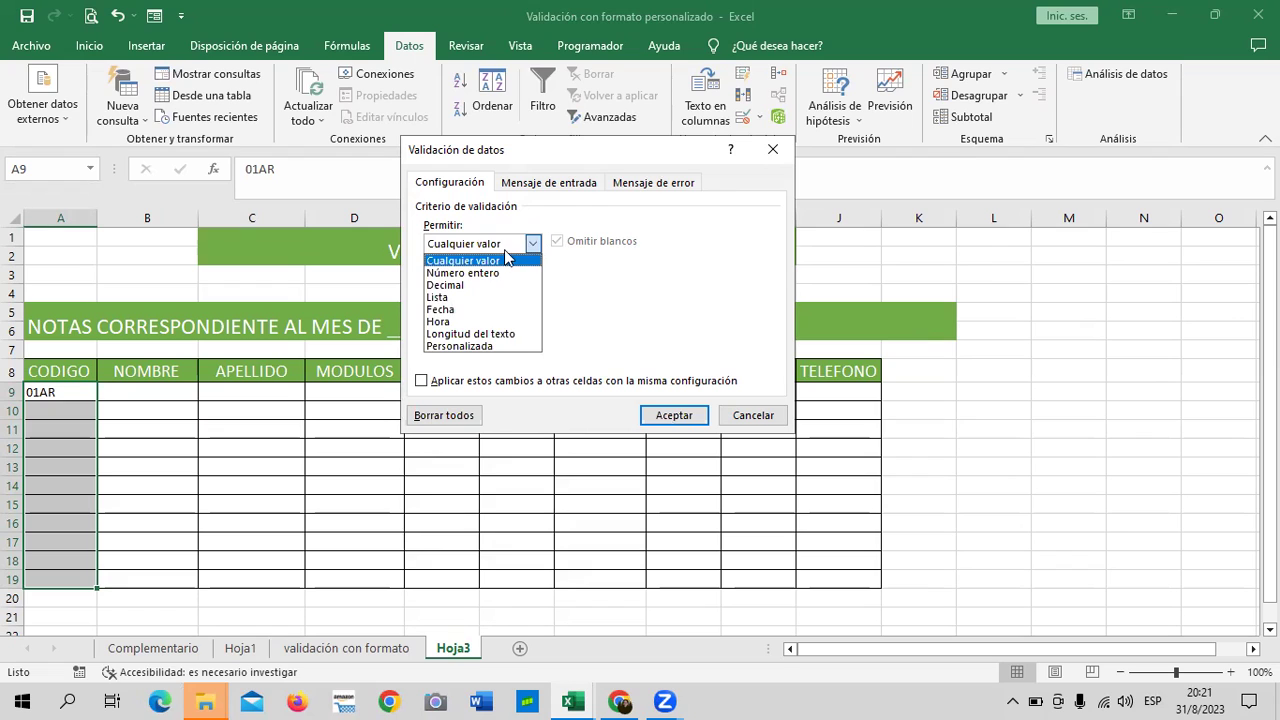
click(480, 333)
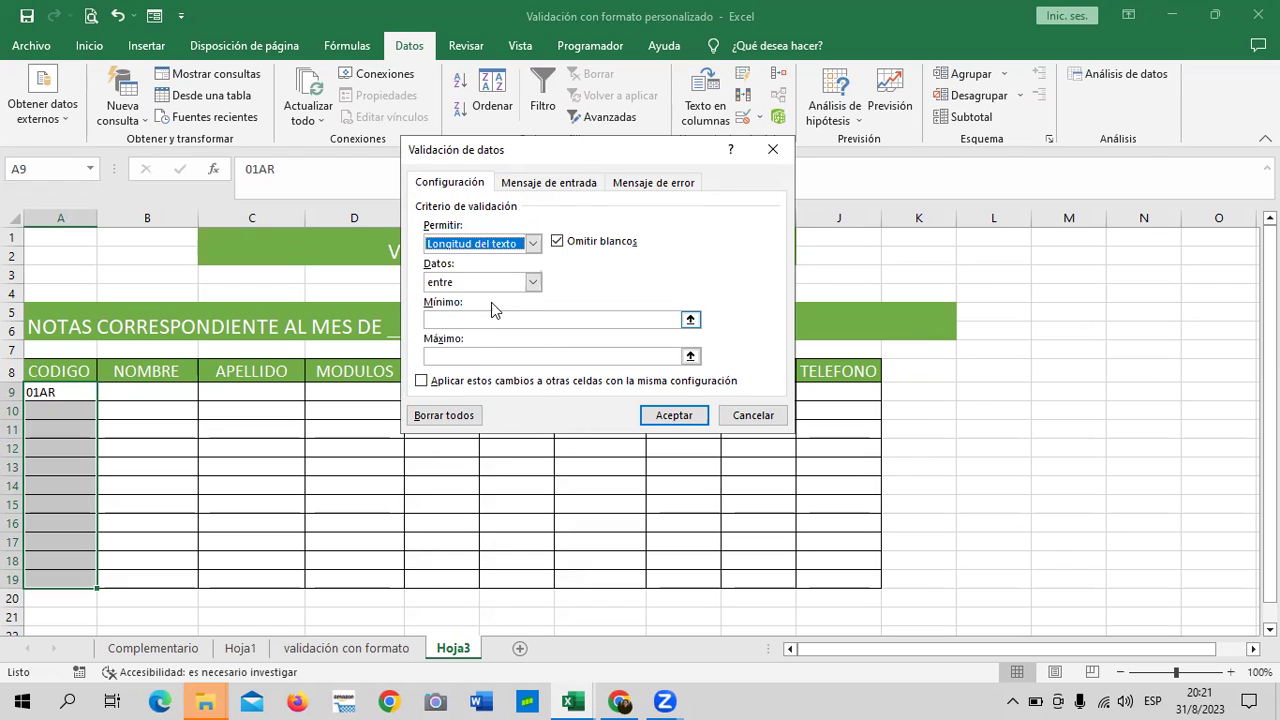
click(533, 282)
click(487, 324)
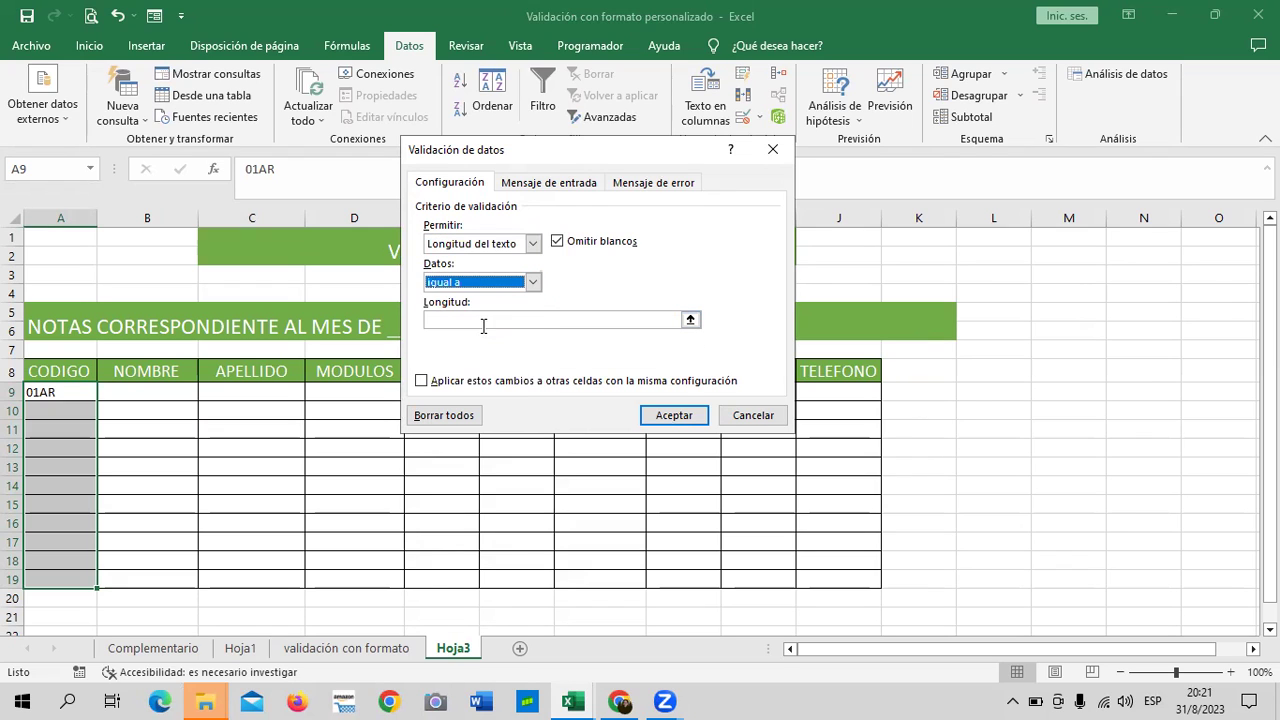
click(502, 319)
text(5)
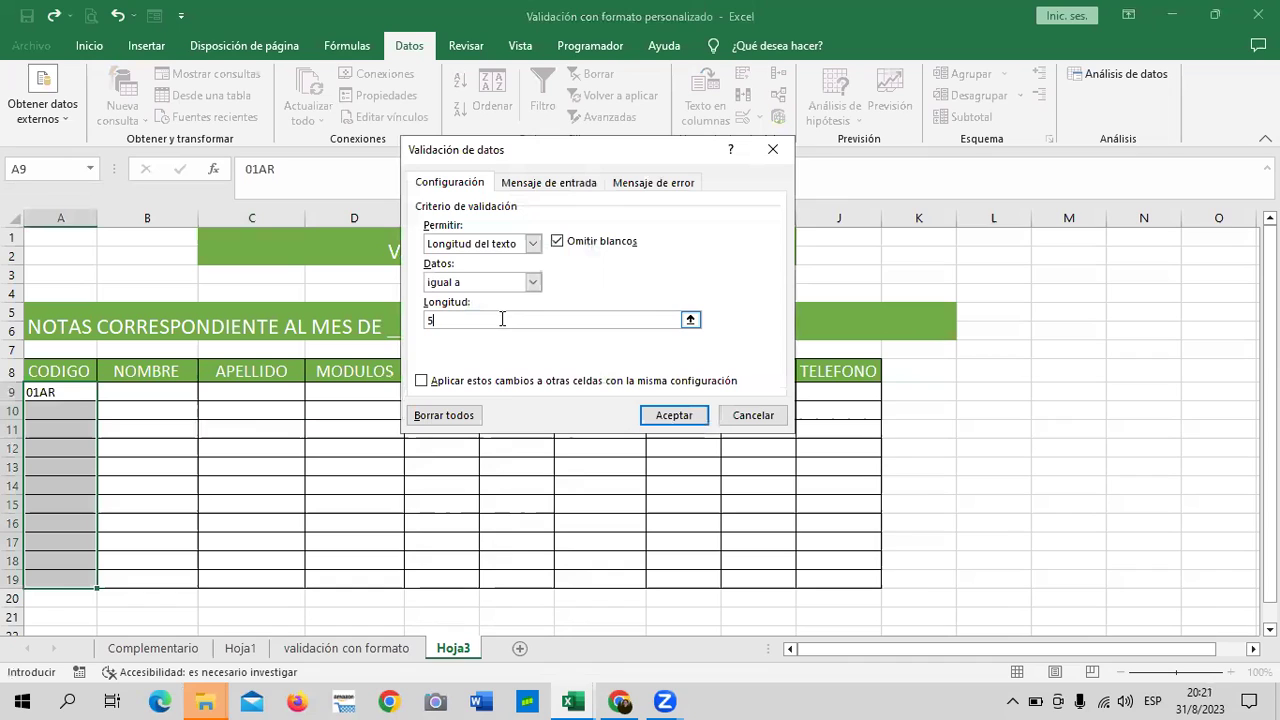
click(565, 186)
Type the input message 'ingresar un guión entre los numeros', correcting typos along the way.
click(522, 313)
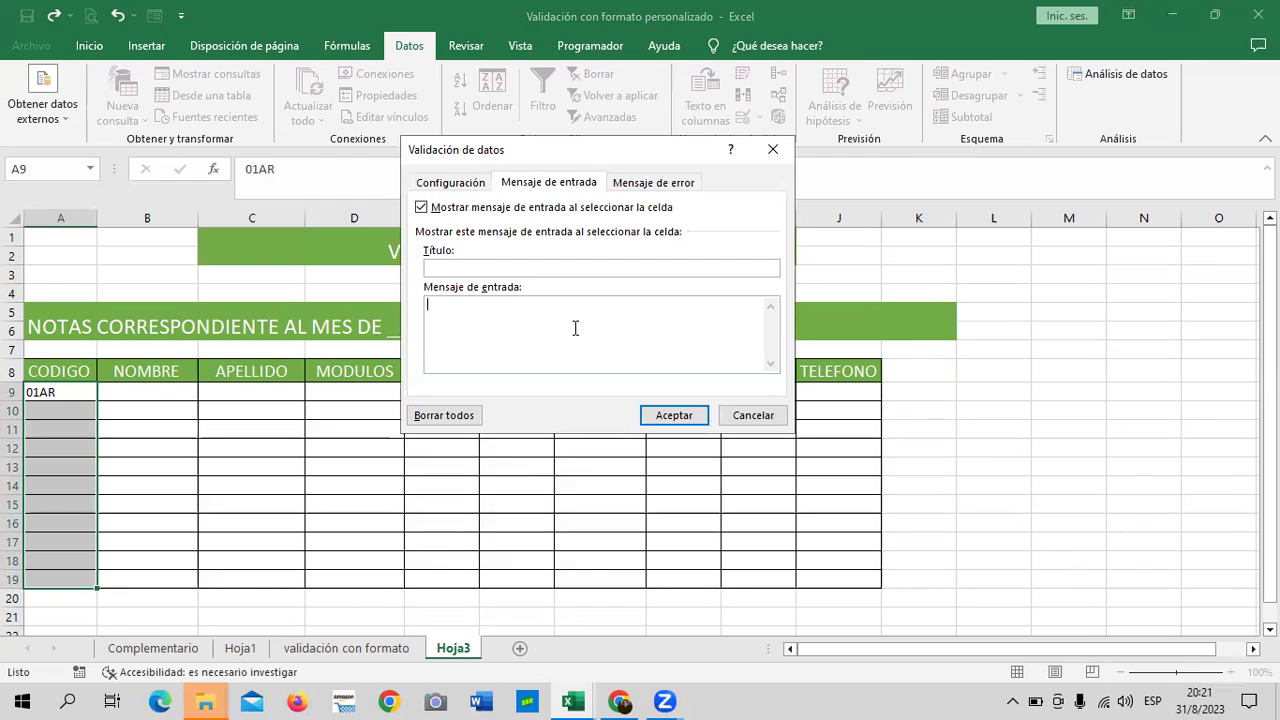
text(ESCR)
key(BackSpace)
key(BackSpace)
key(Caps_Lock)
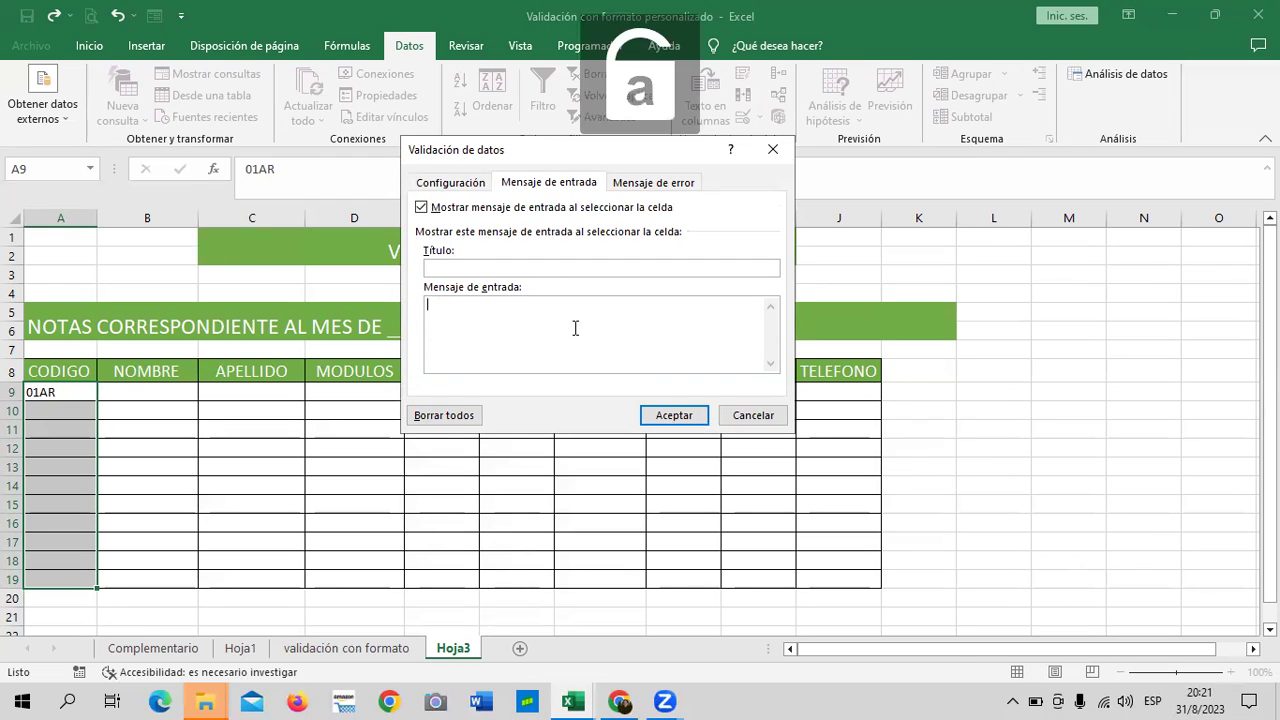
text(Escibir)
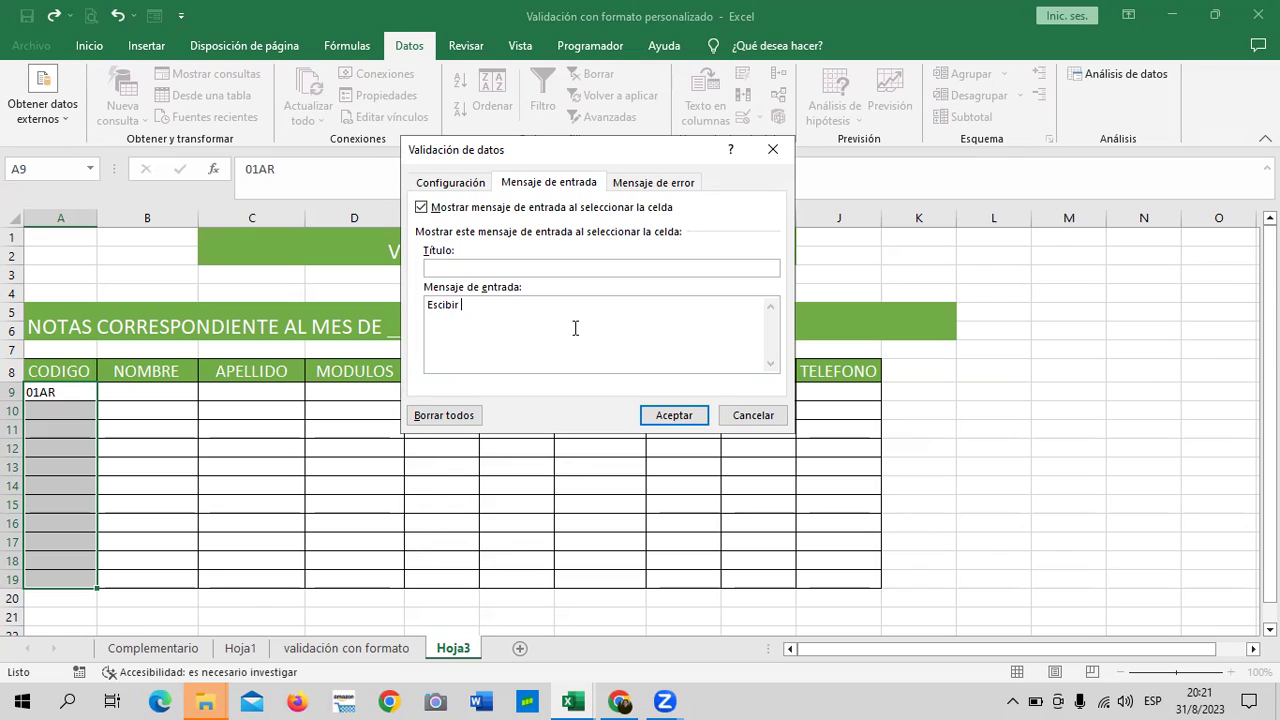
key(BackSpace)
key(BackSpace)
key(BackSpace)
key(BackSpace)
key(BackSpace)
key(BackSpace)
key(BackSpace)
key(BackSpace)
key(BackSpace)
text(ingrsar)
key(BackSpace)
key(BackSpace)
text(esar un )
text(gui)
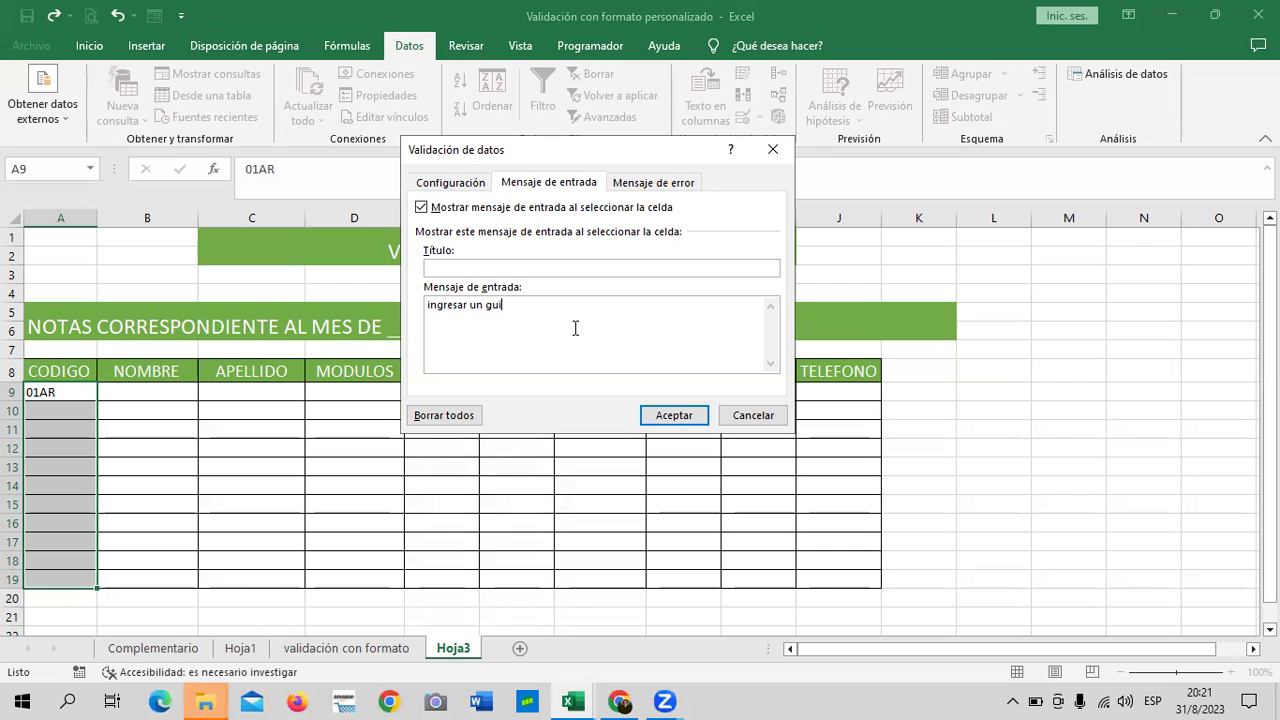
text(ón entre los numeros y letras)
Capitalize 'Ingresar' and accent 'números' in the message, then apply the validation.
click(430, 305)
key(Delete)
text(I)
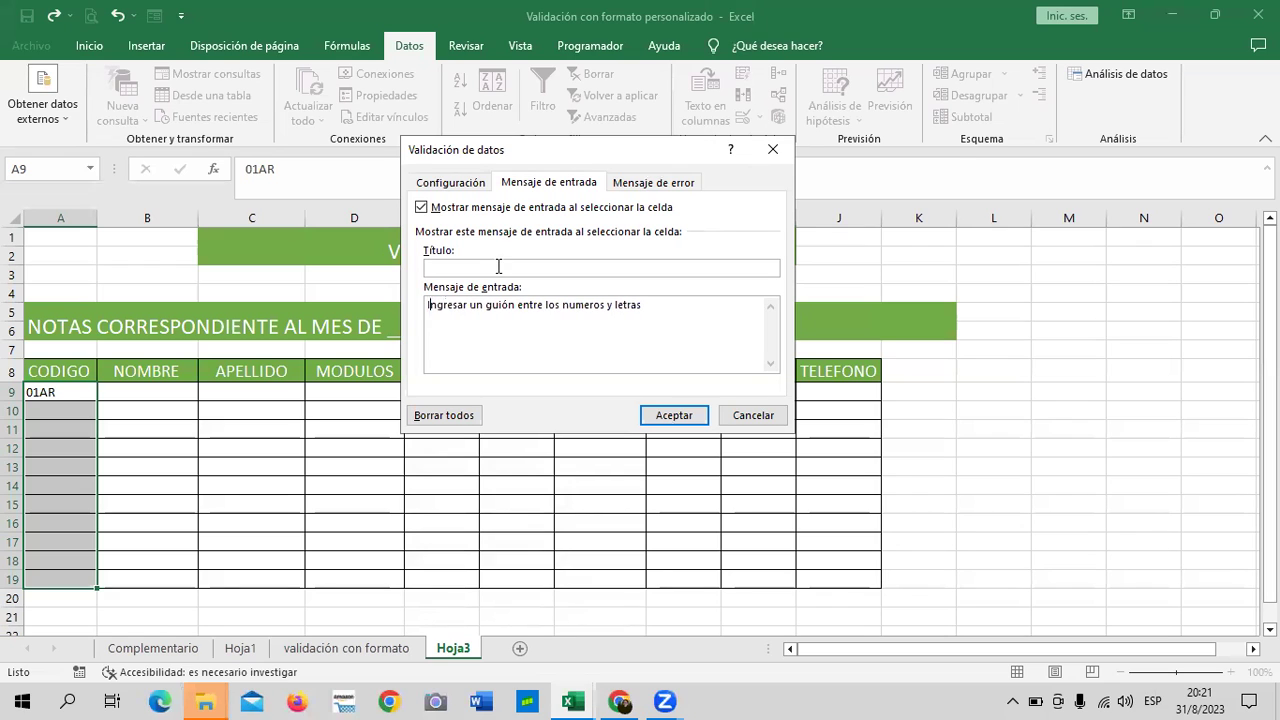
click(576, 306)
key(BackSpace)
text(ú)
click(675, 416)
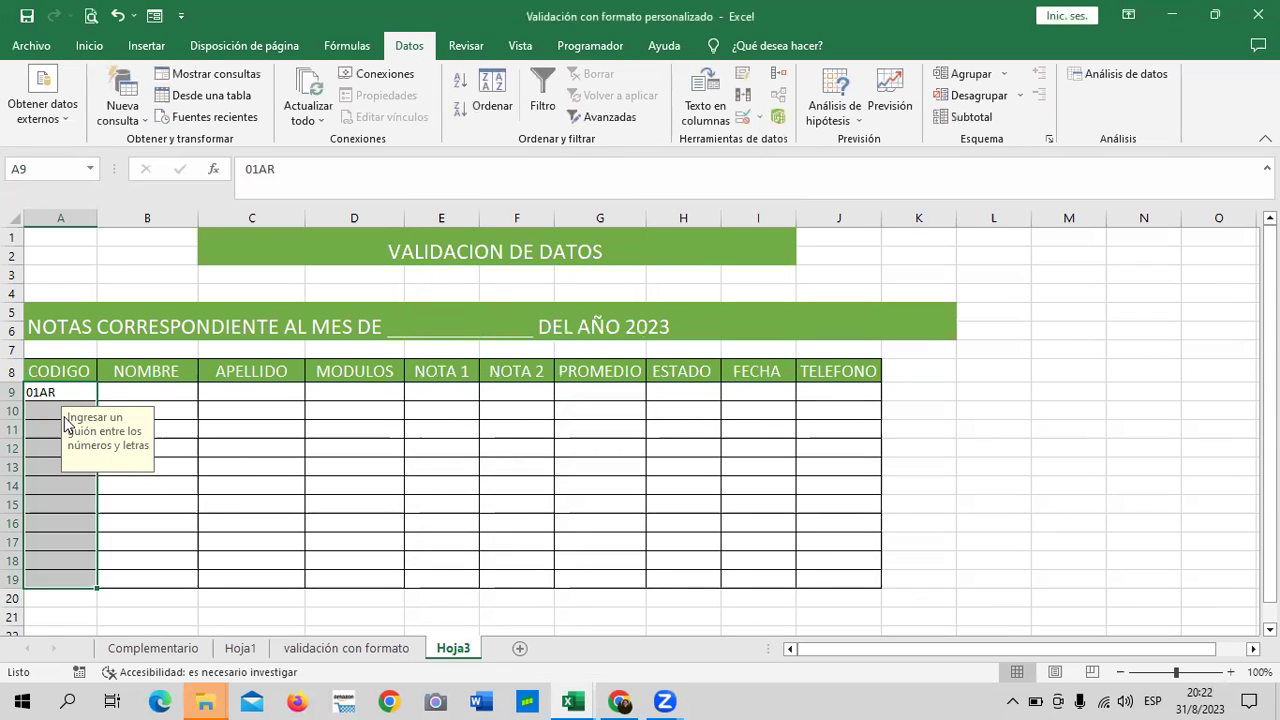
Check the input message on other code cells, then re-enter 01AR in A9.
click(42, 441)
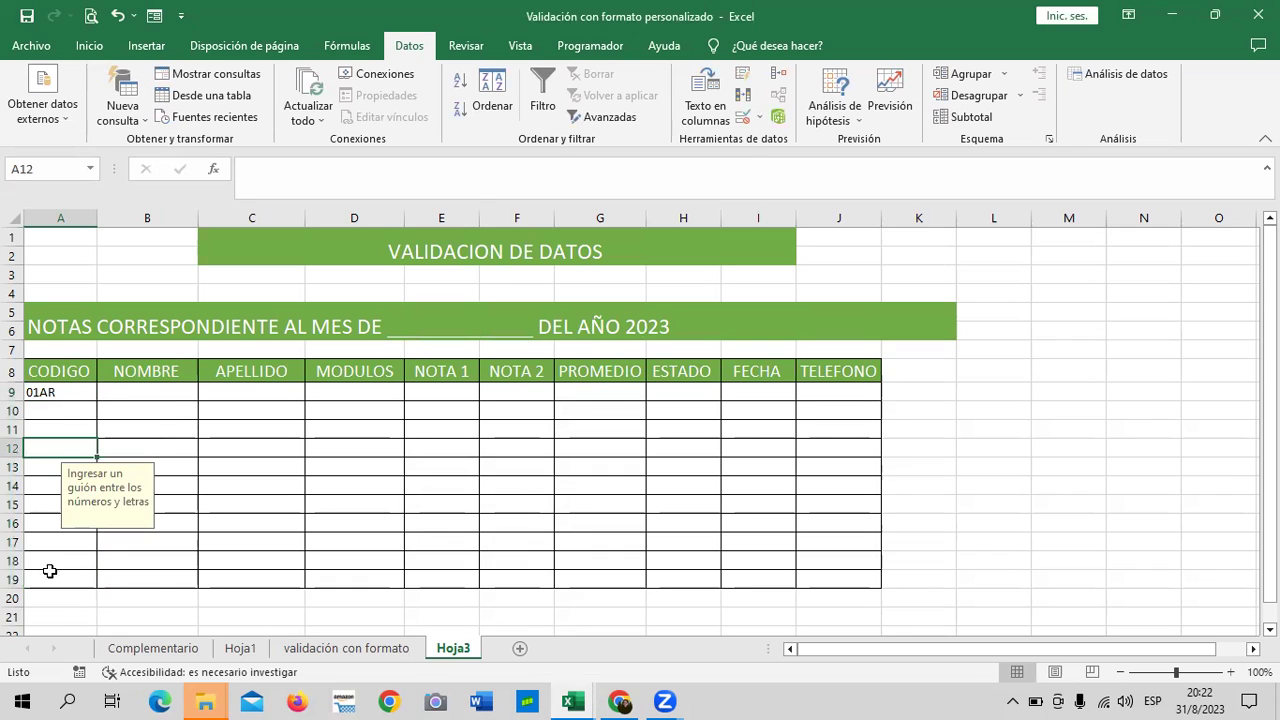
click(46, 577)
click(79, 391)
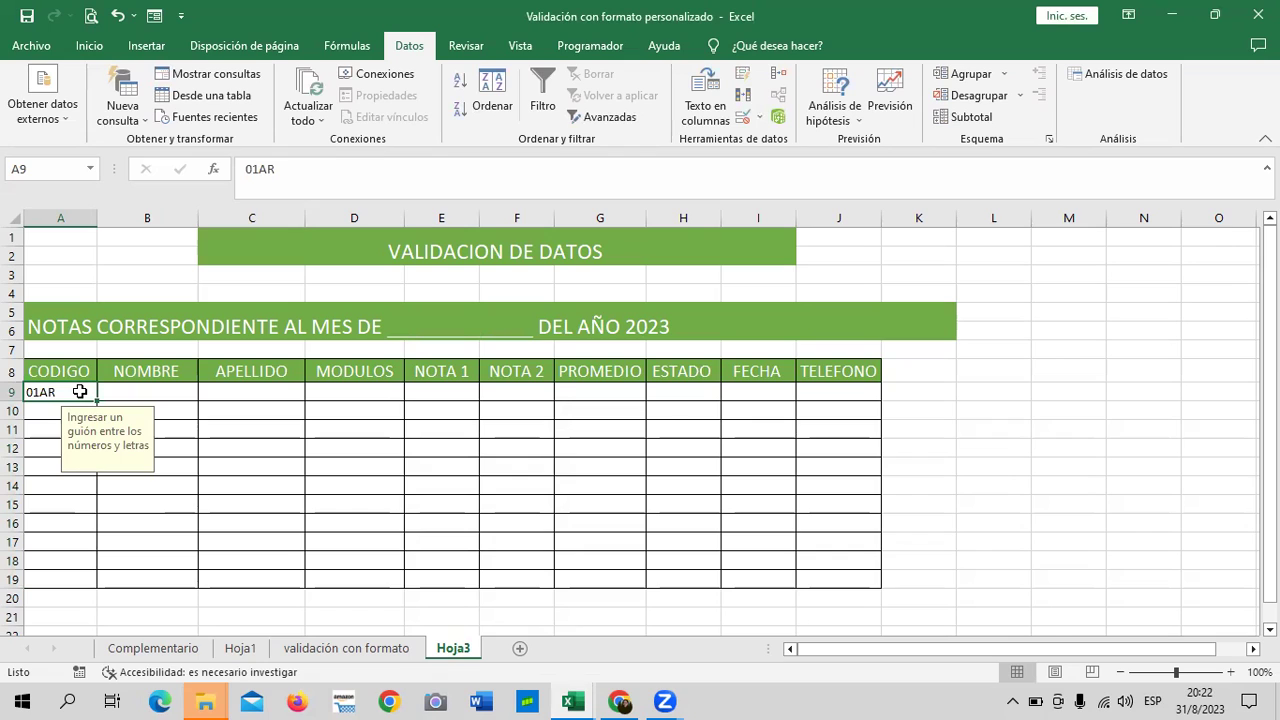
key(Delete)
text(01a)
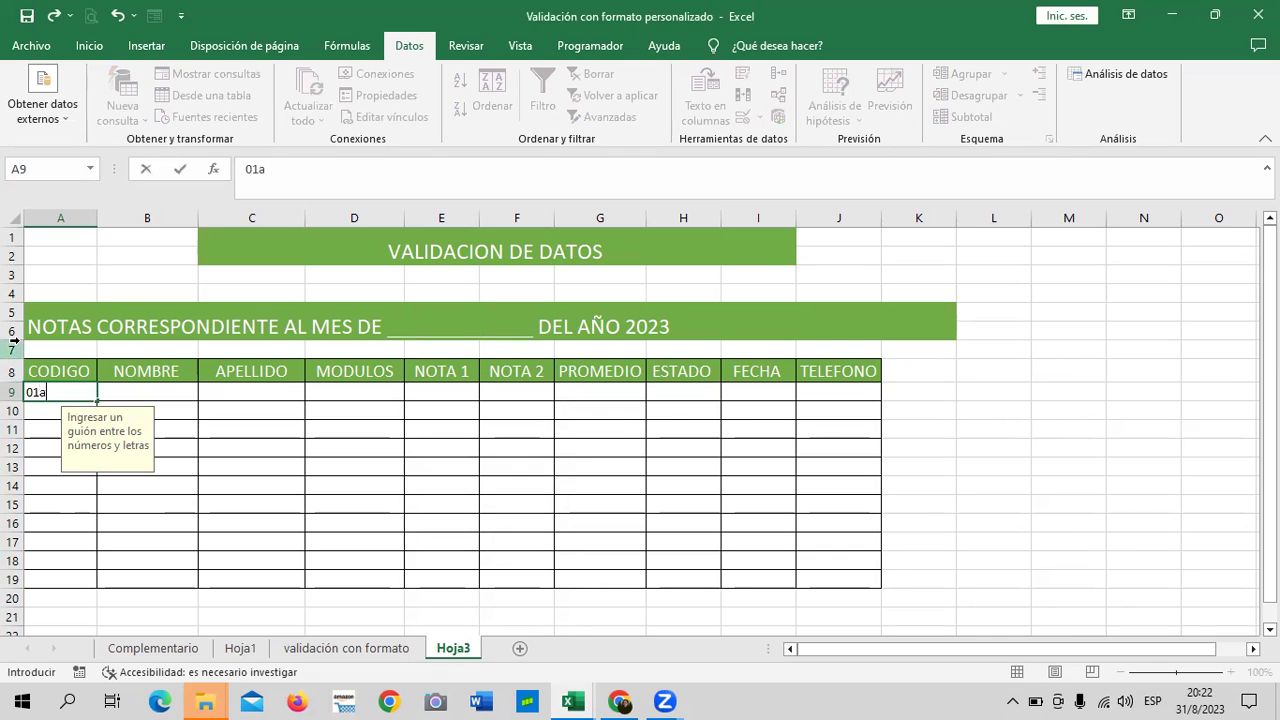
key(Caps_Lock)
key(BackSpace)
key(BackSpace)
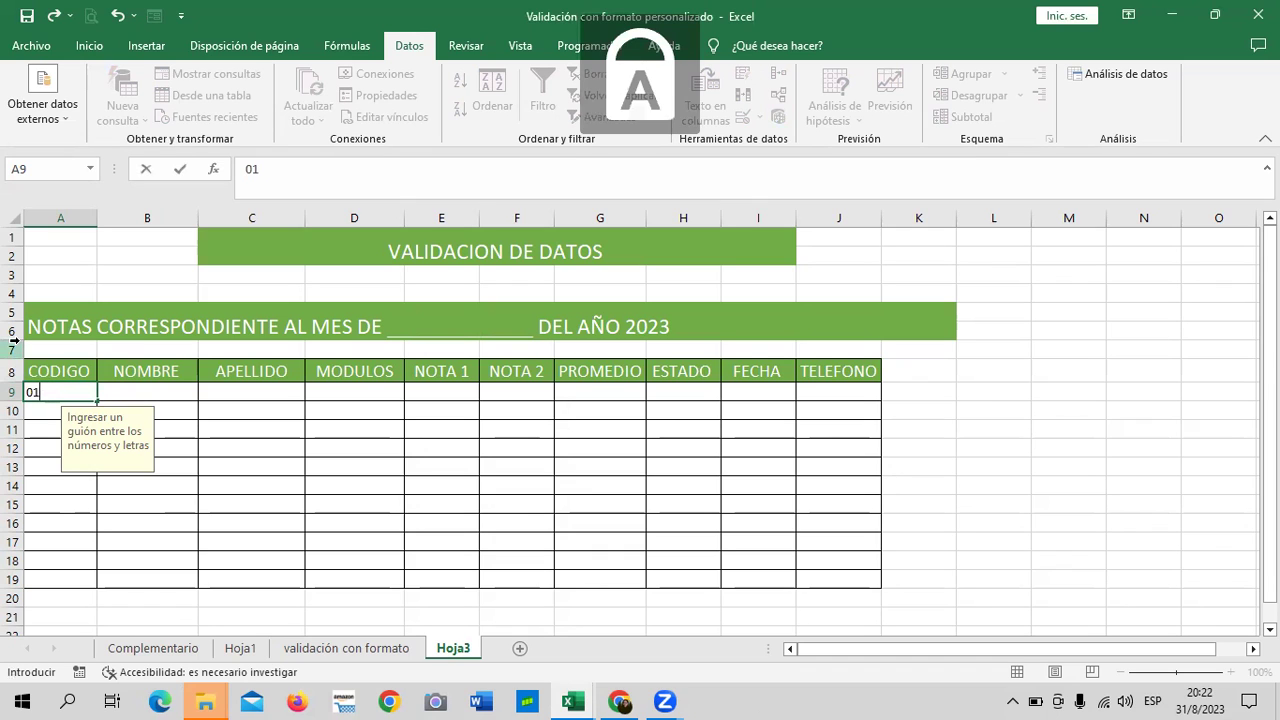
text(AR)
key(Return)
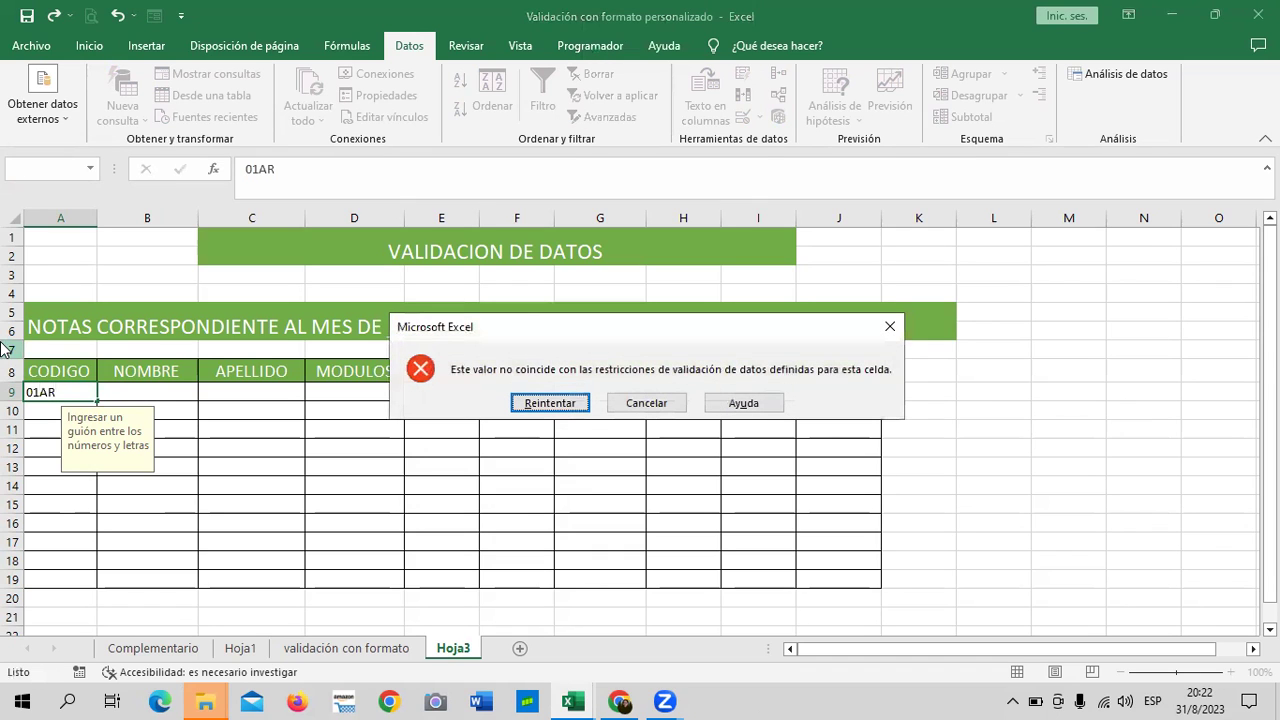
Cancel the 01AR rejection and enter the valid code 01-AR in A9.
click(648, 402)
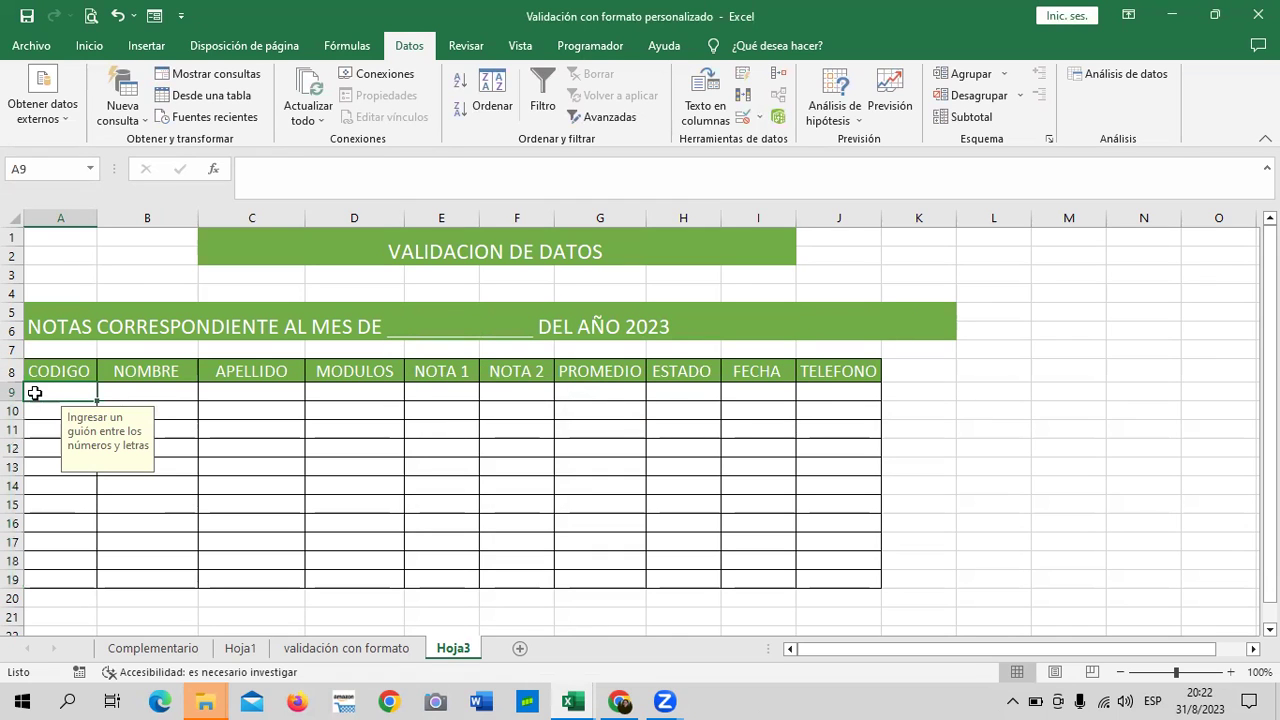
text(AR-)
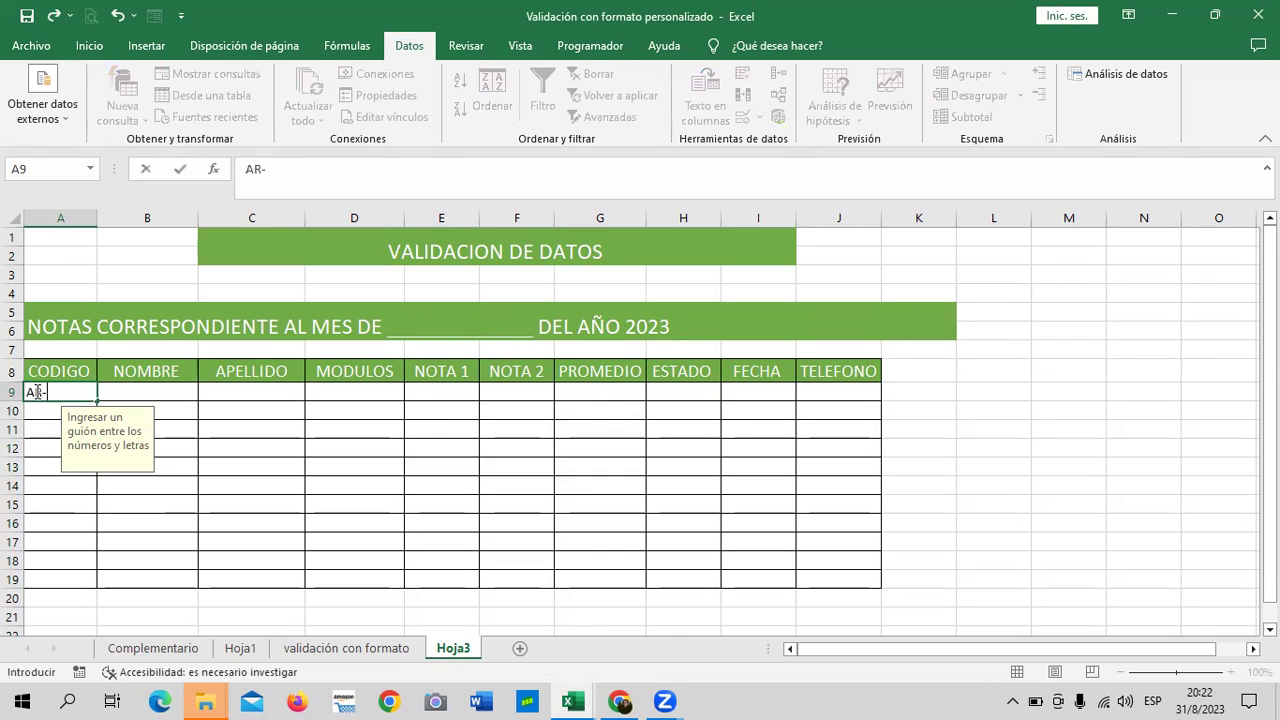
key(BackSpace)
key(BackSpace)
key(BackSpace)
text(01-AR)
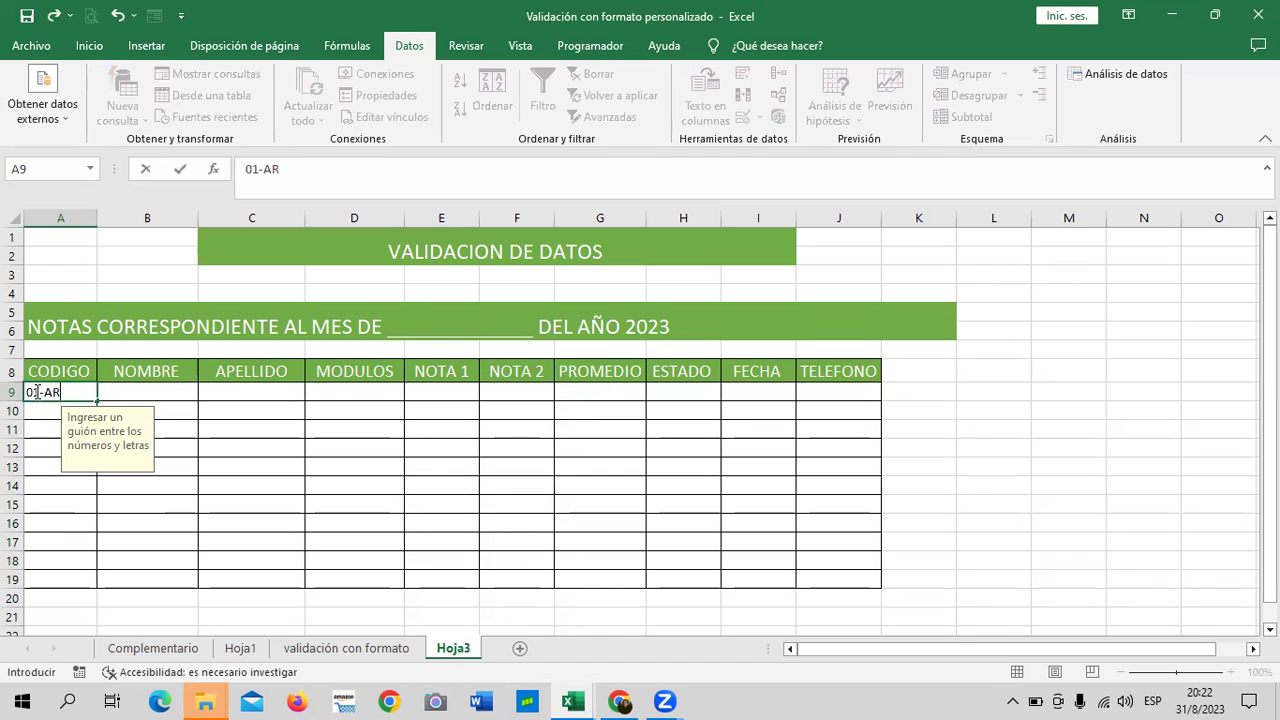
key(Return)
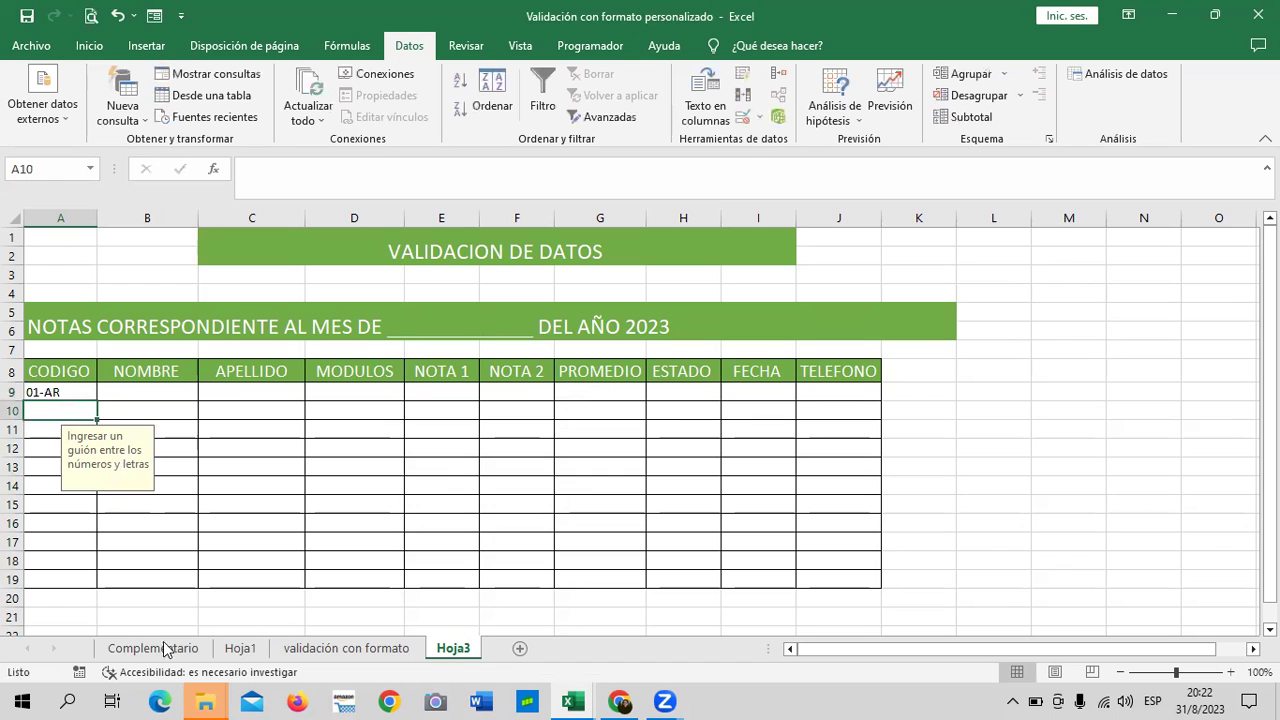
Enter codes 02-RP, 03-JC and 04-JR in A10:A12, checking the 'validación con formato' sheet between entries.
click(380, 650)
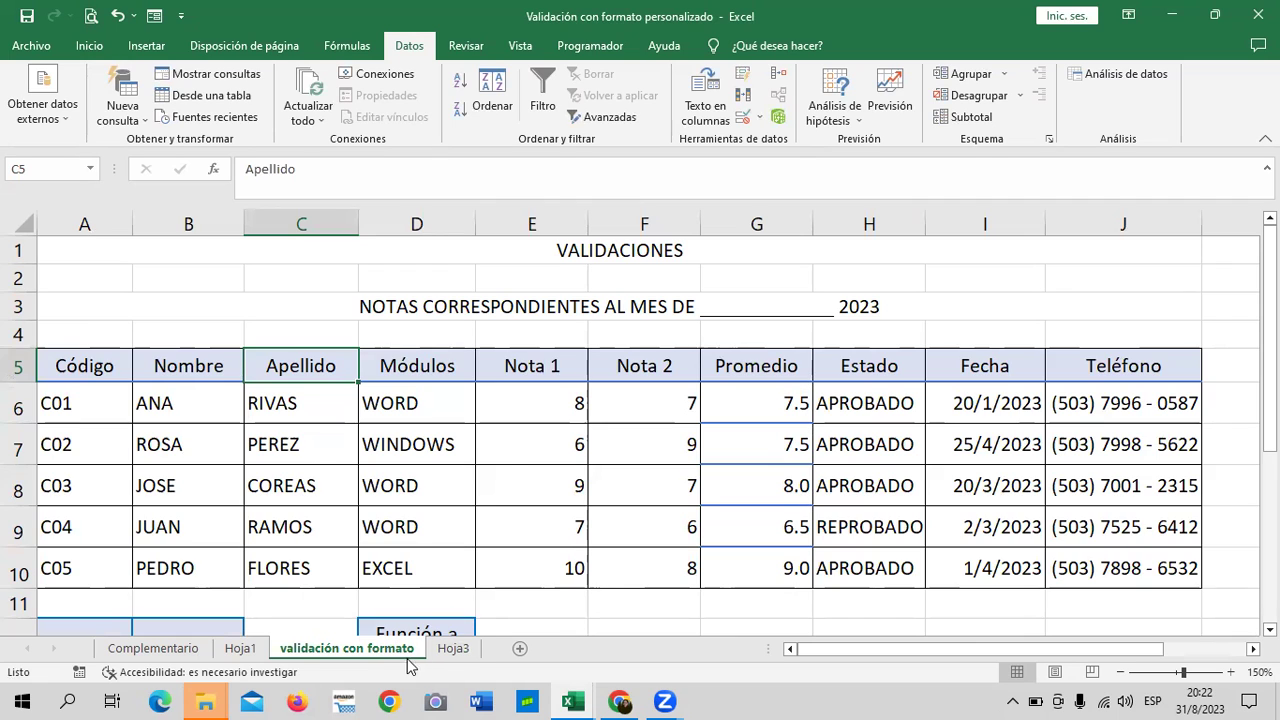
click(453, 648)
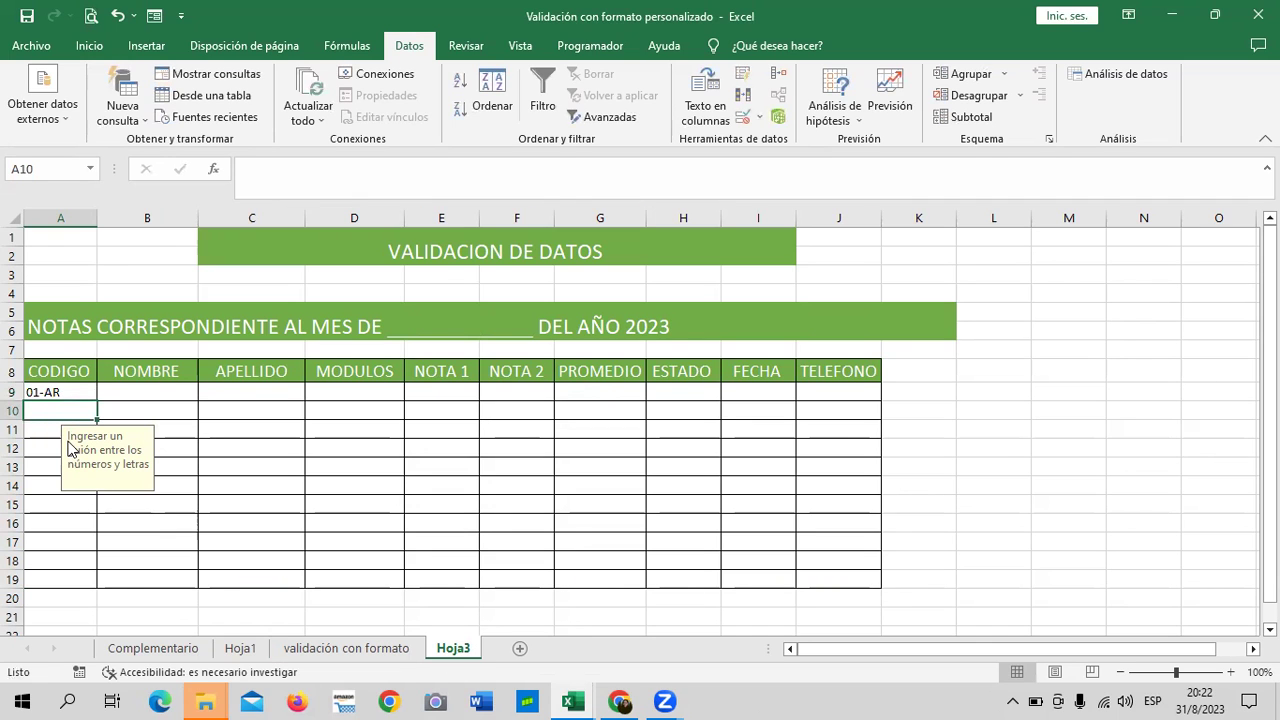
text(02-RP)
key(Return)
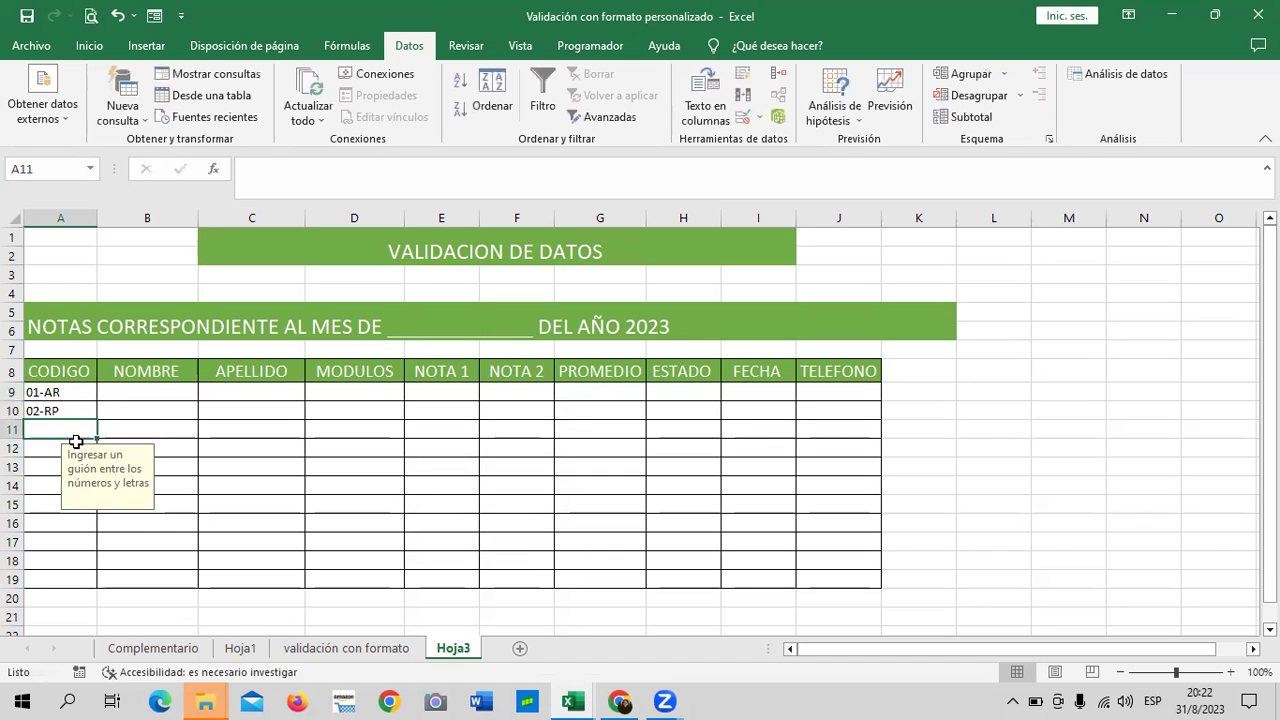
click(406, 651)
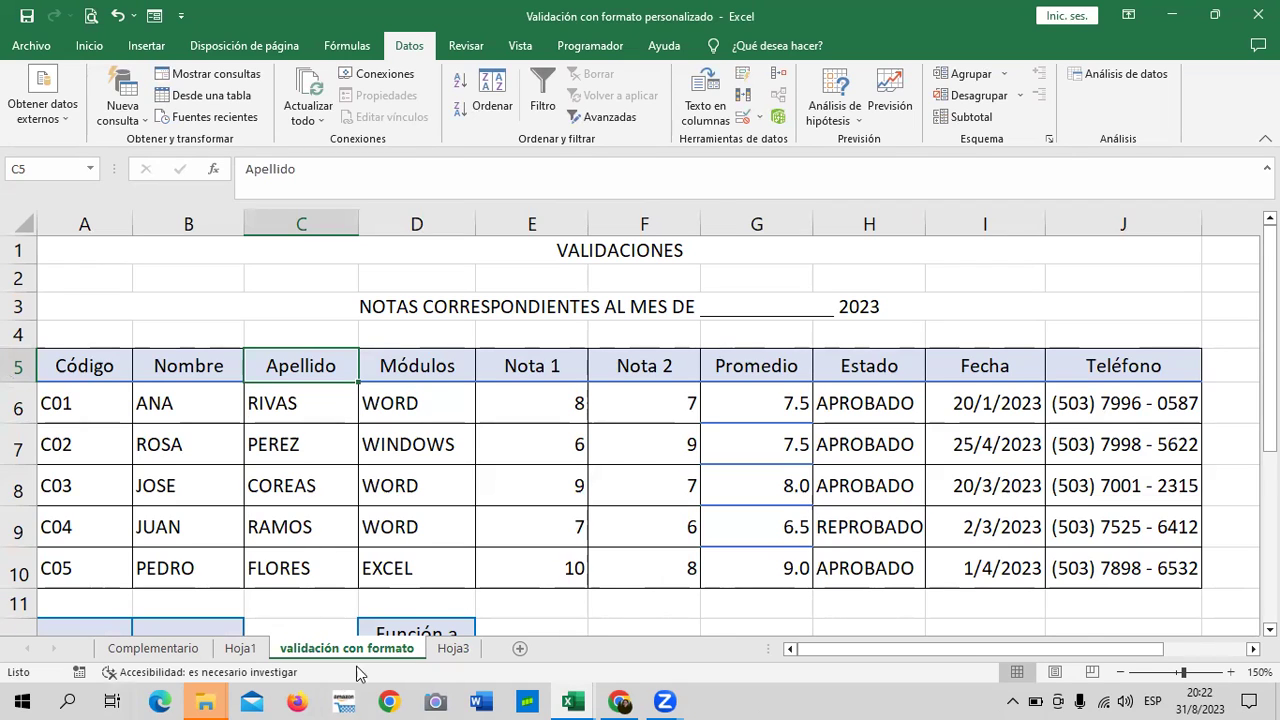
click(452, 650)
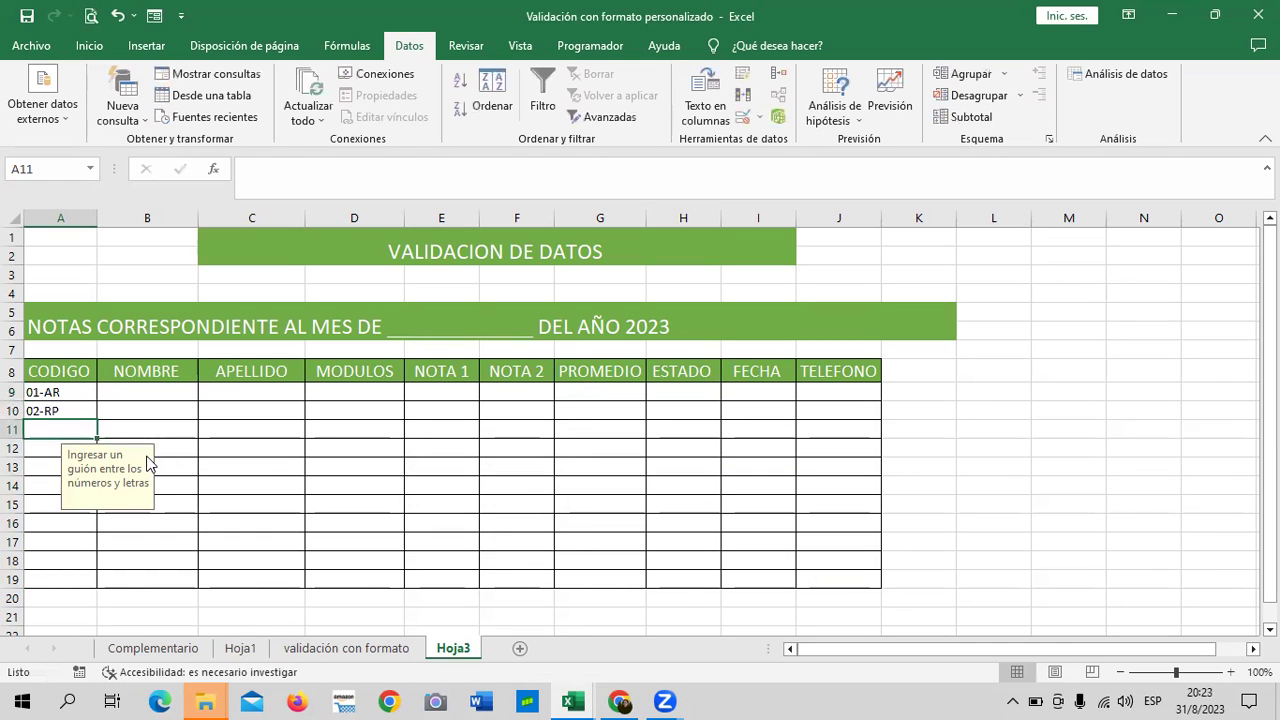
text(03-)
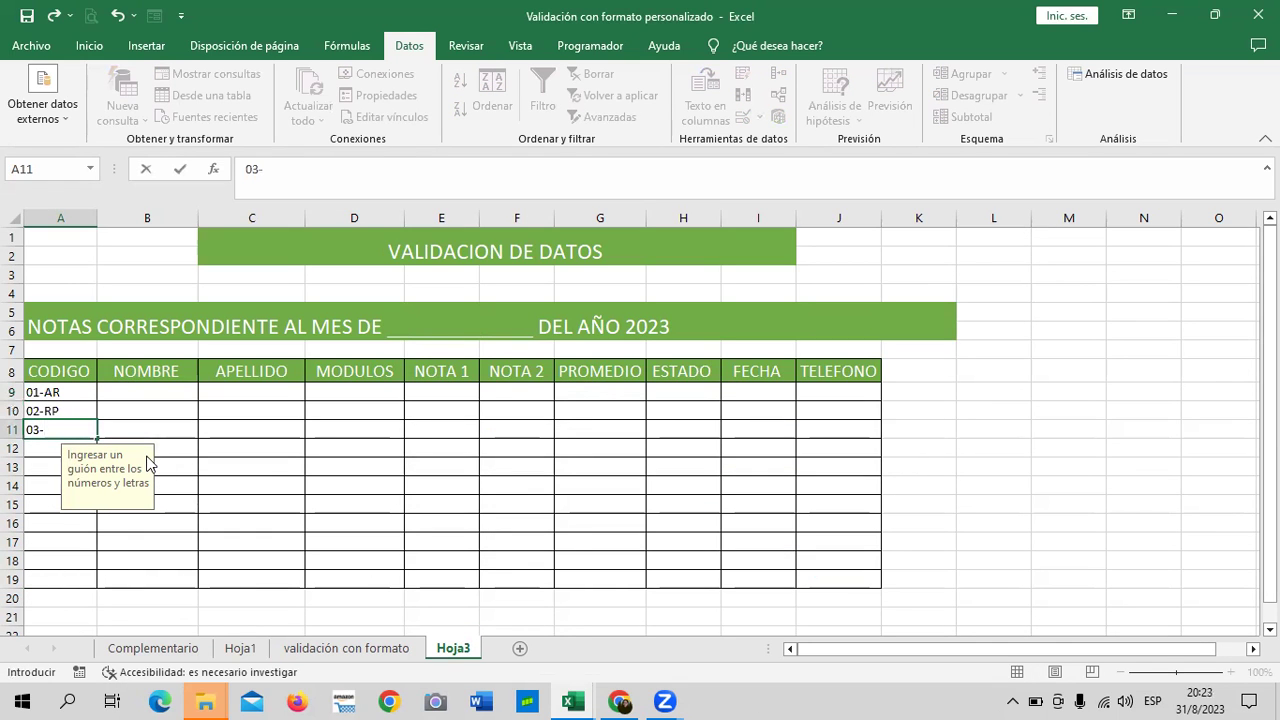
text(JC)
key(Return)
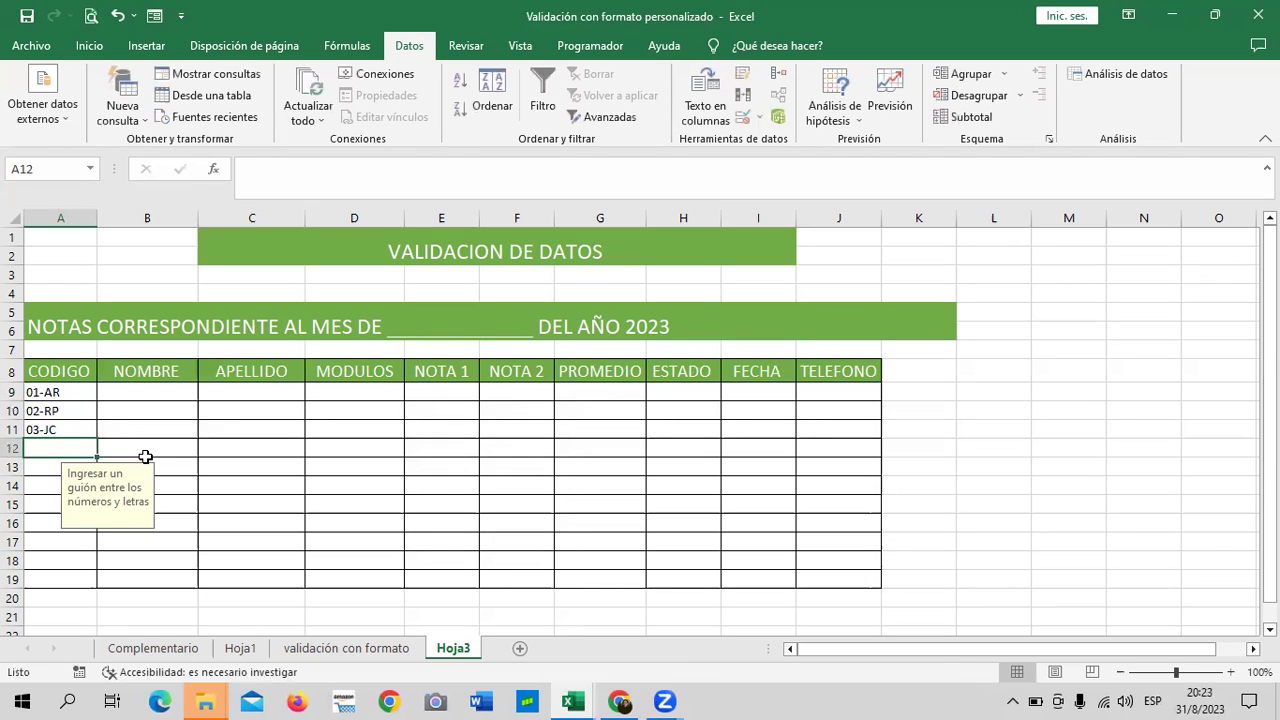
click(410, 649)
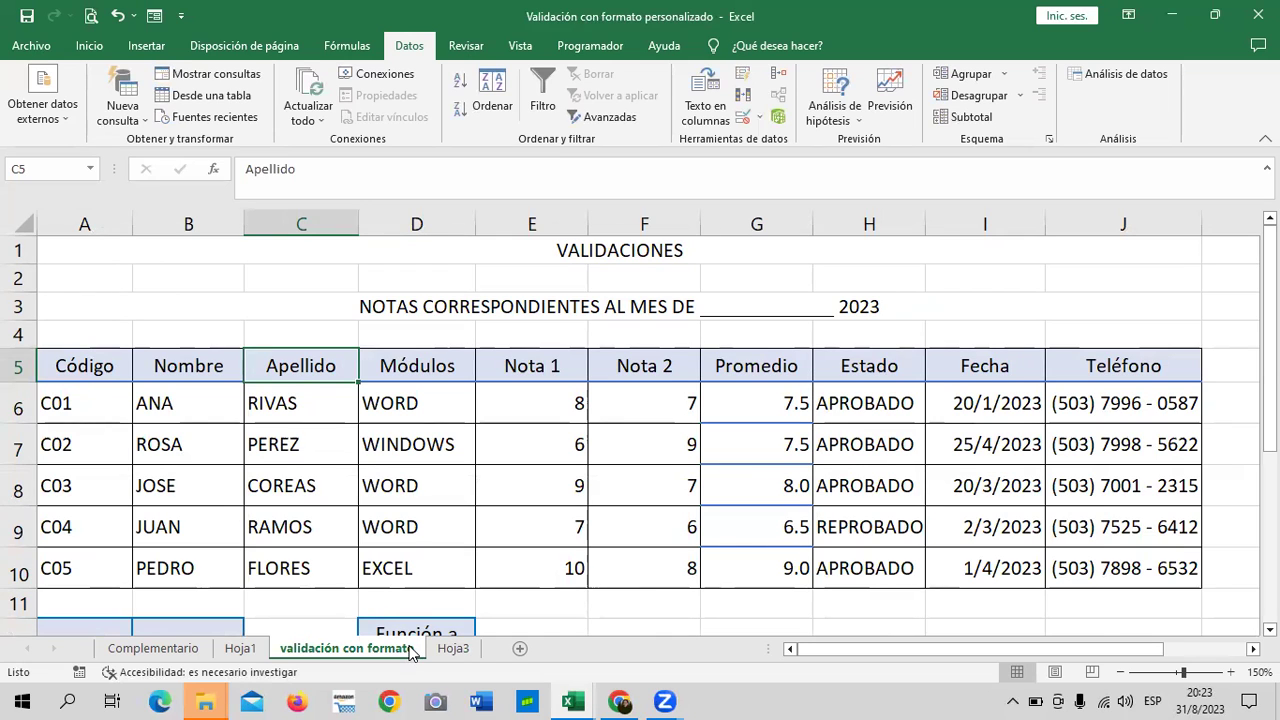
click(453, 648)
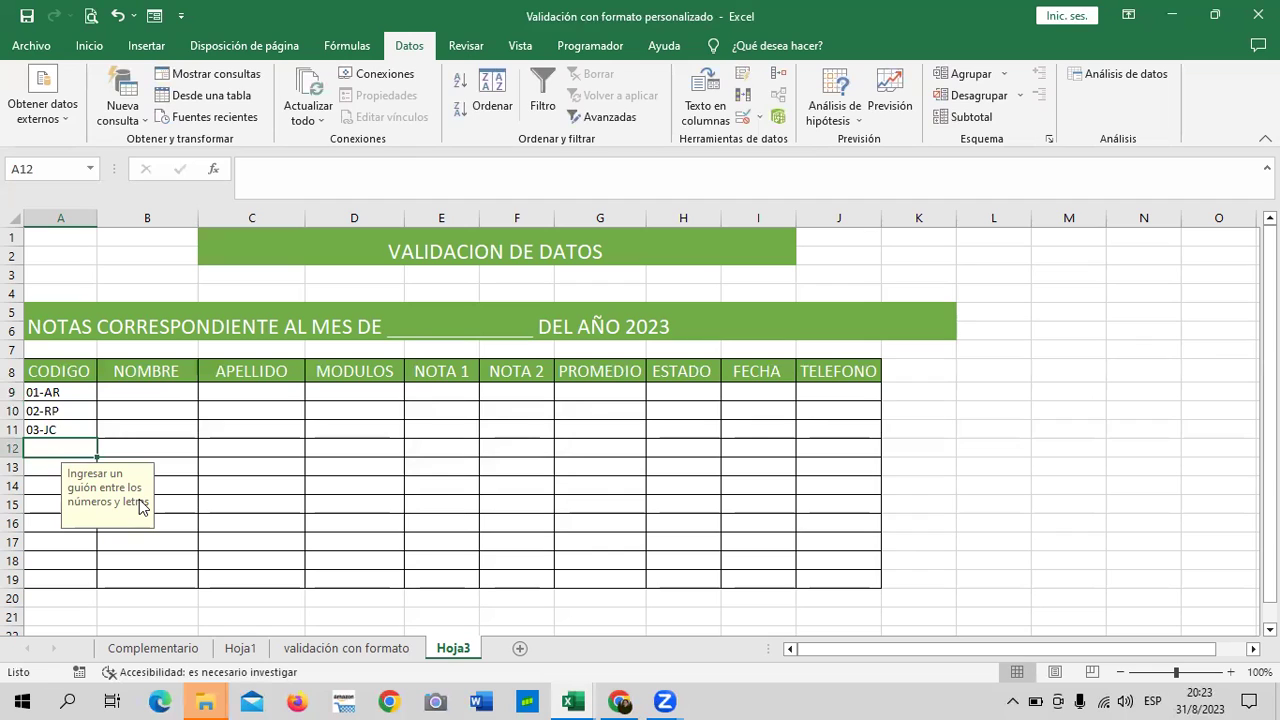
text(04-)
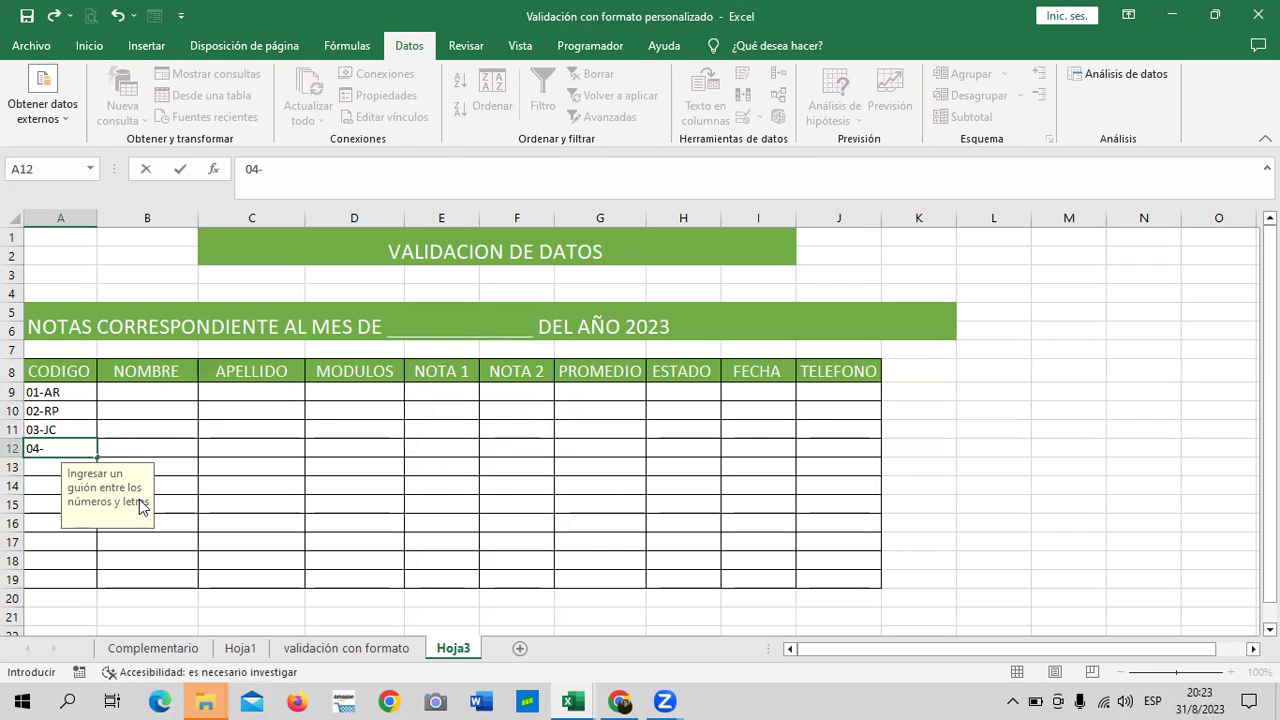
text(JR)
key(Return)
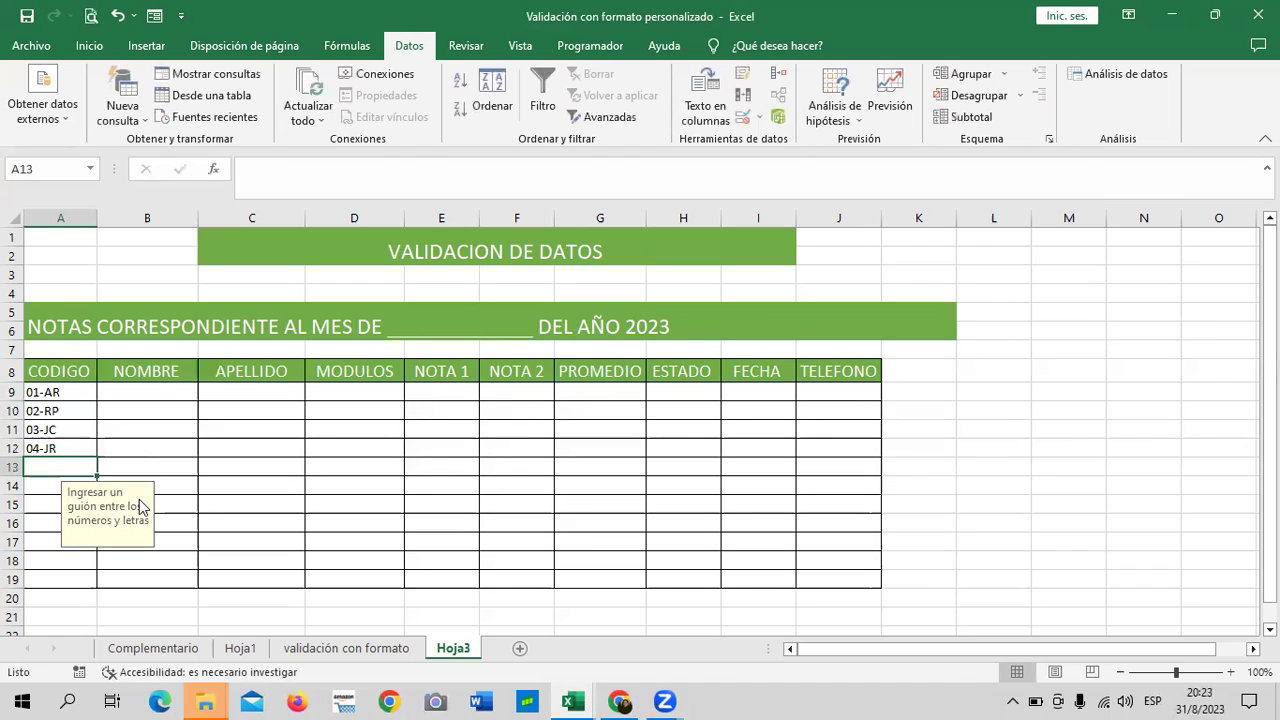
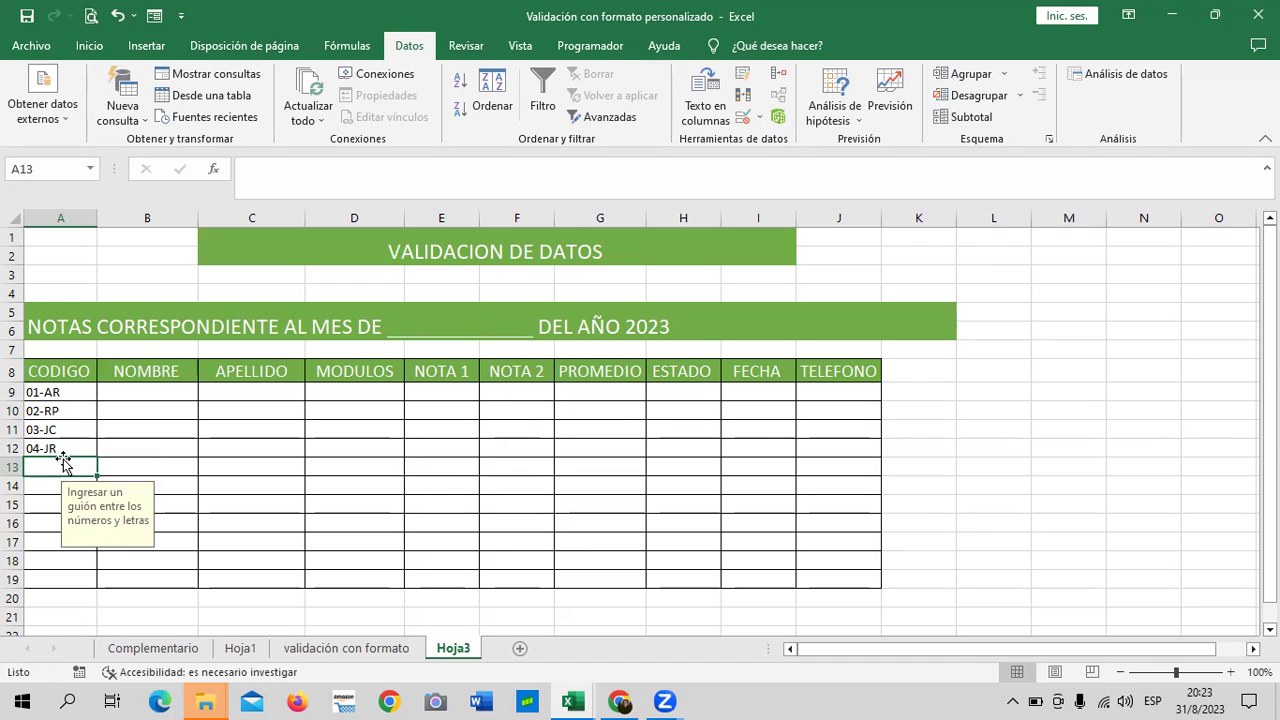
Test the code validation by entering 100-EC, then cancel the rejected entry.
text(100-)
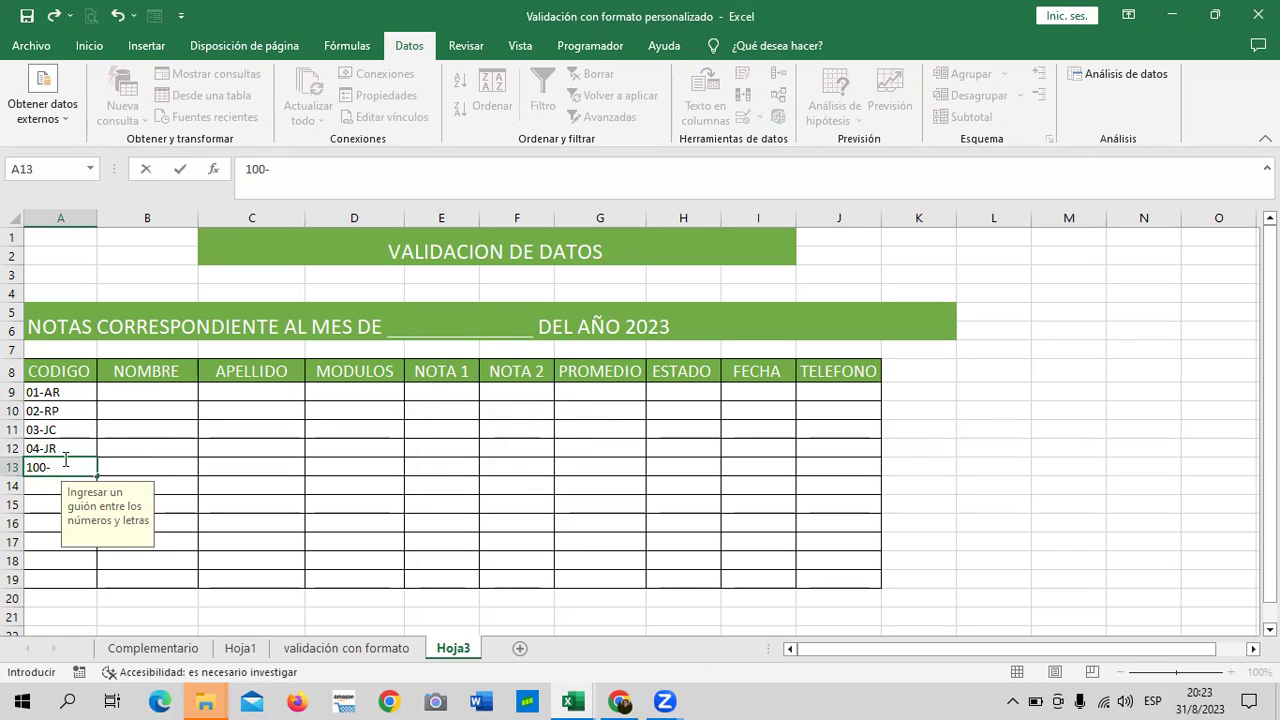
text(EC)
key(Return)
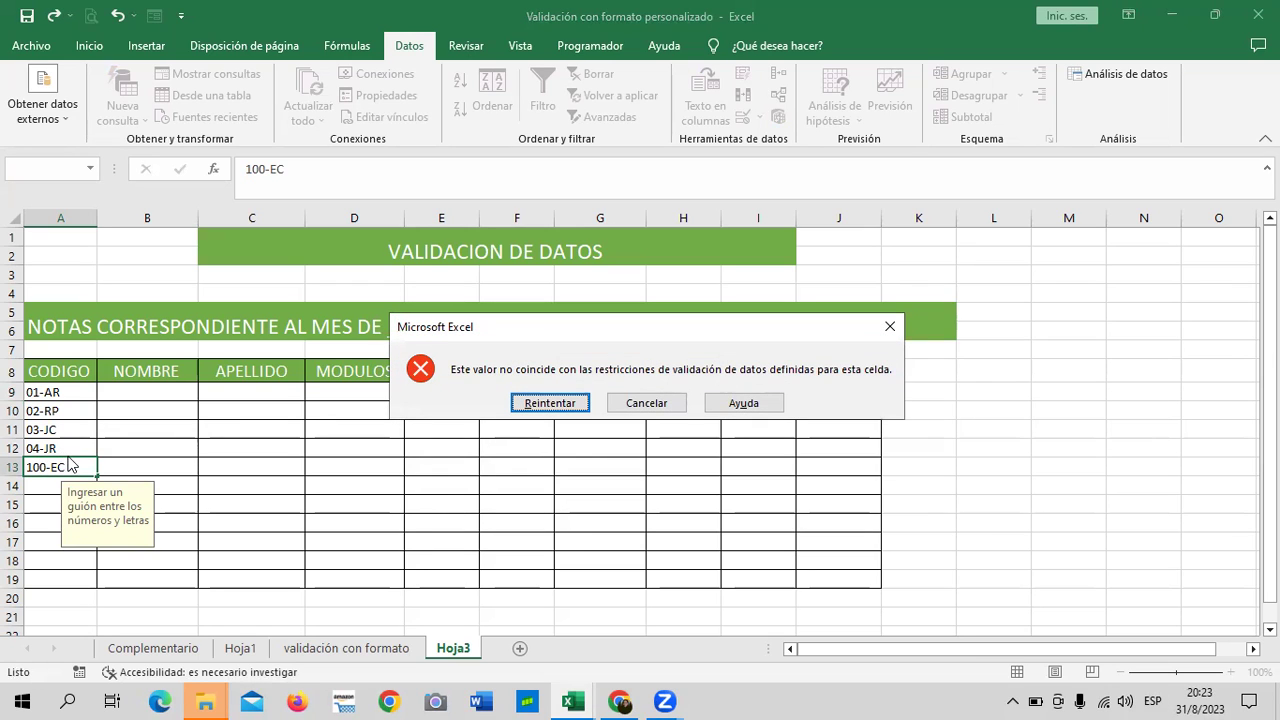
click(646, 403)
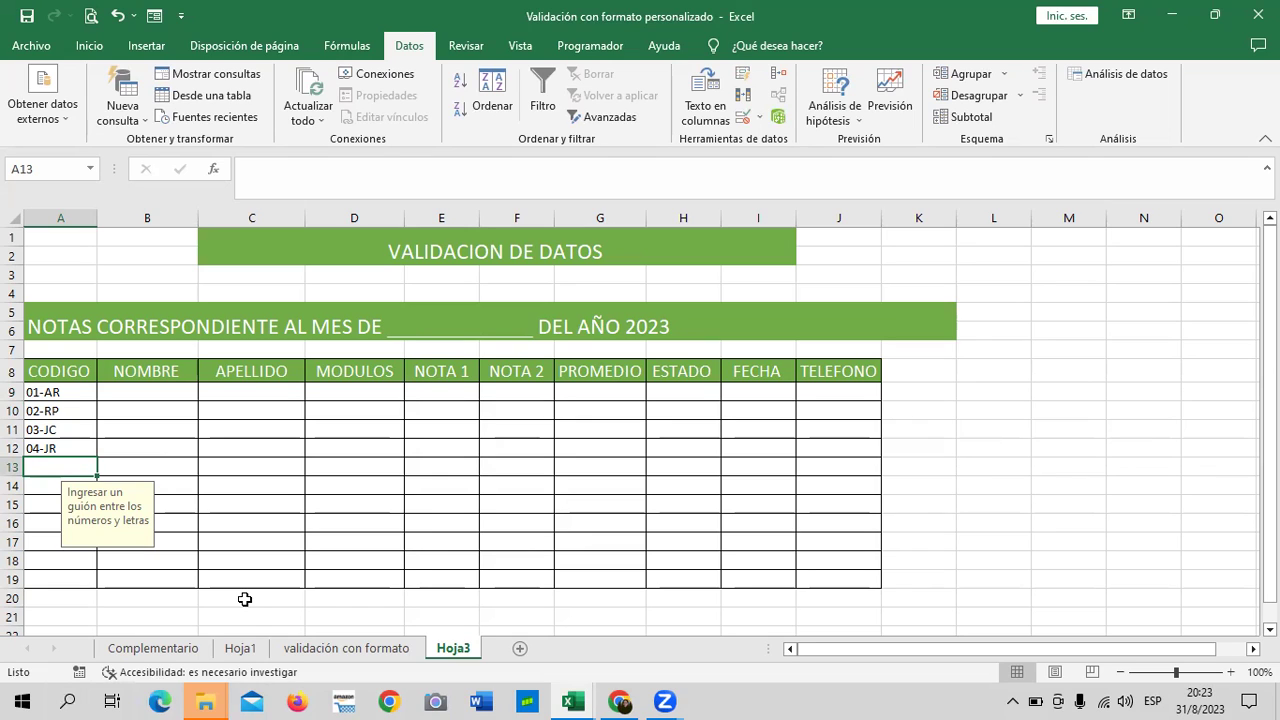
Check the validación con formato sheet and select the NOMBRE cells B9:B18 on Hoja3.
click(235, 500)
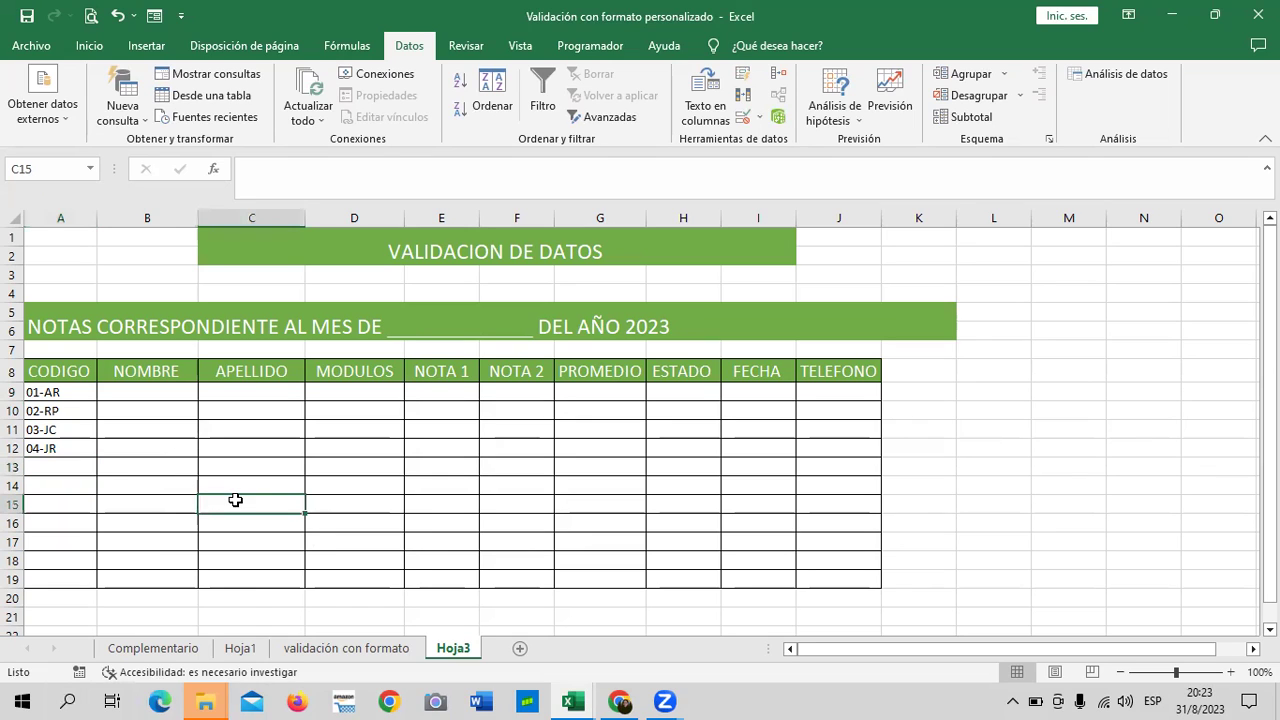
click(174, 393)
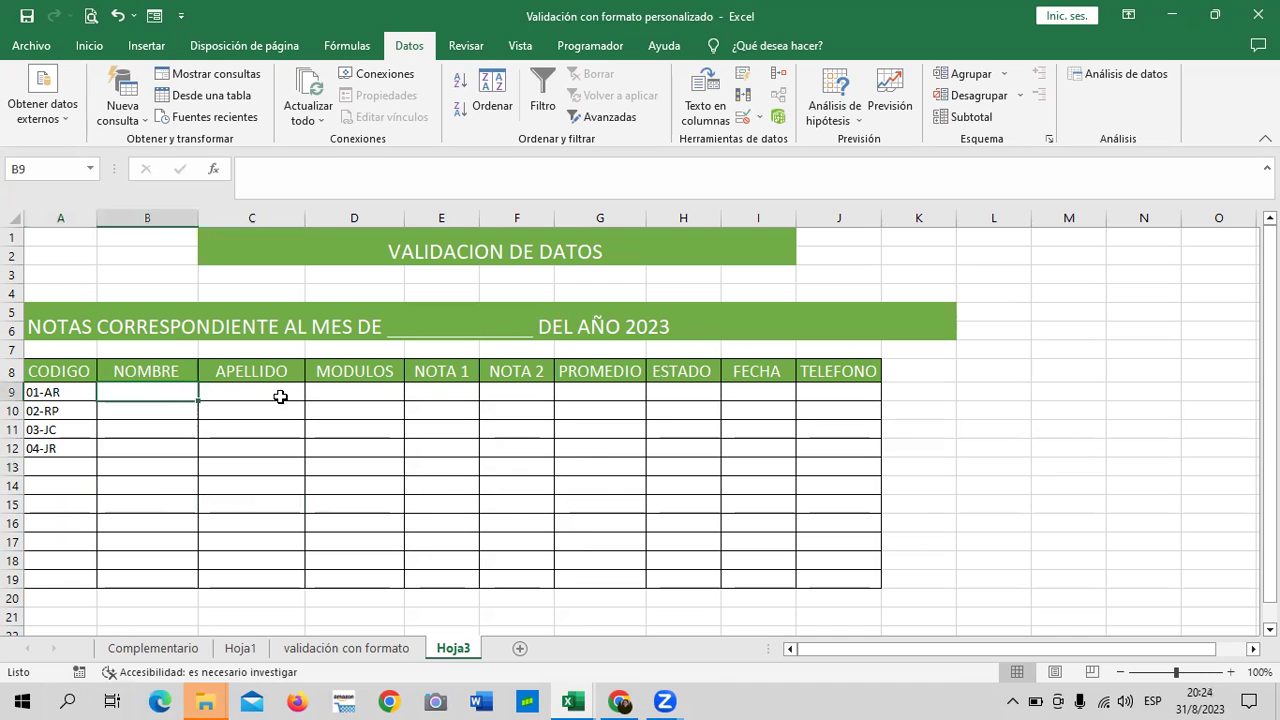
click(350, 649)
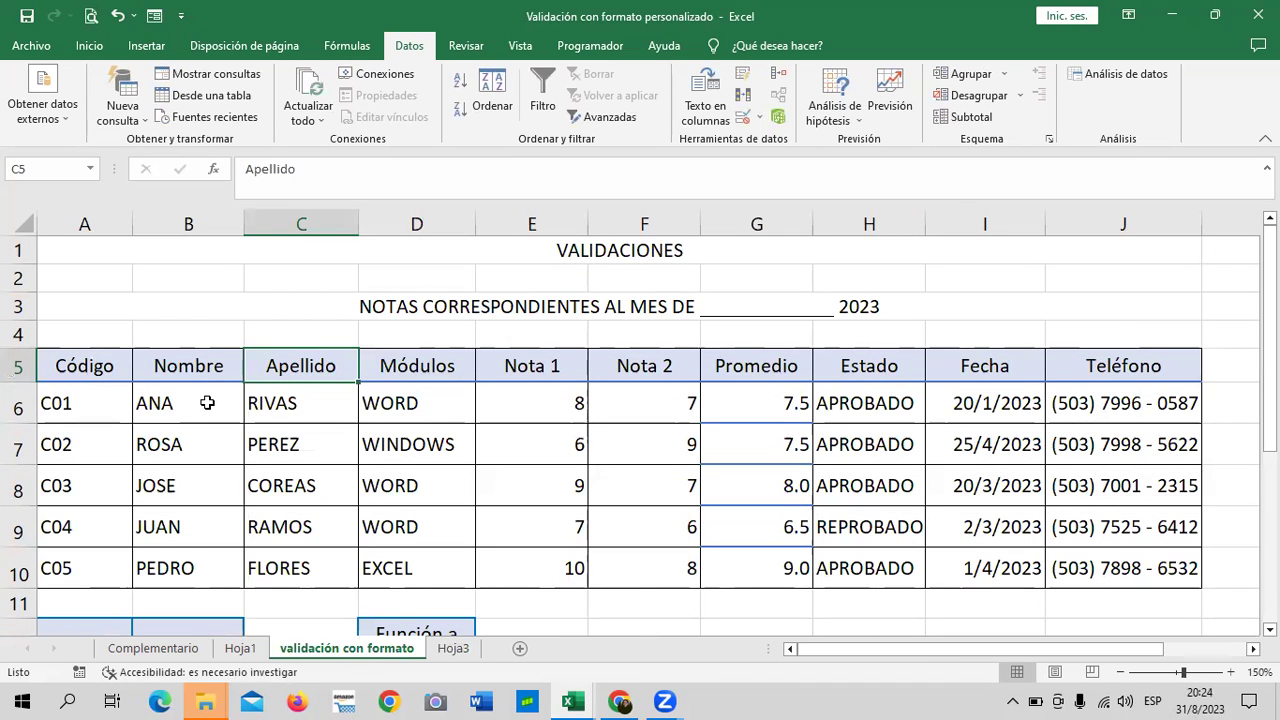
click(453, 648)
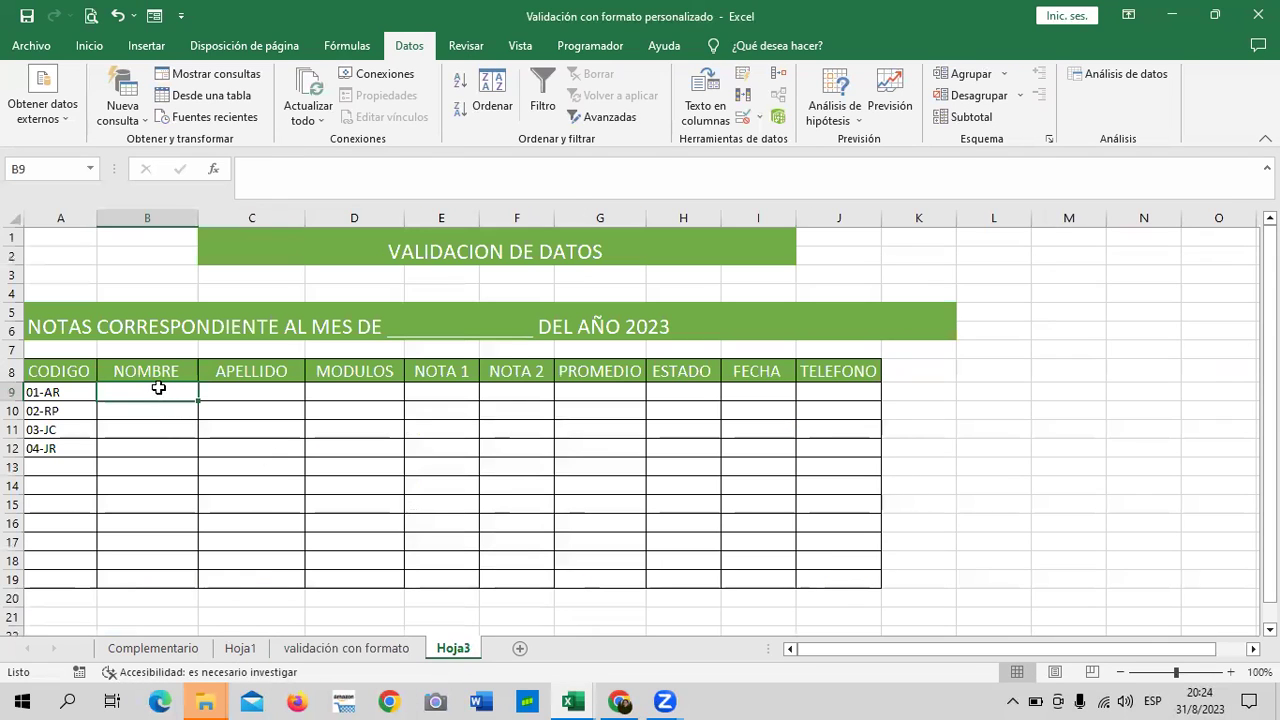
drag(159, 386, 155, 580)
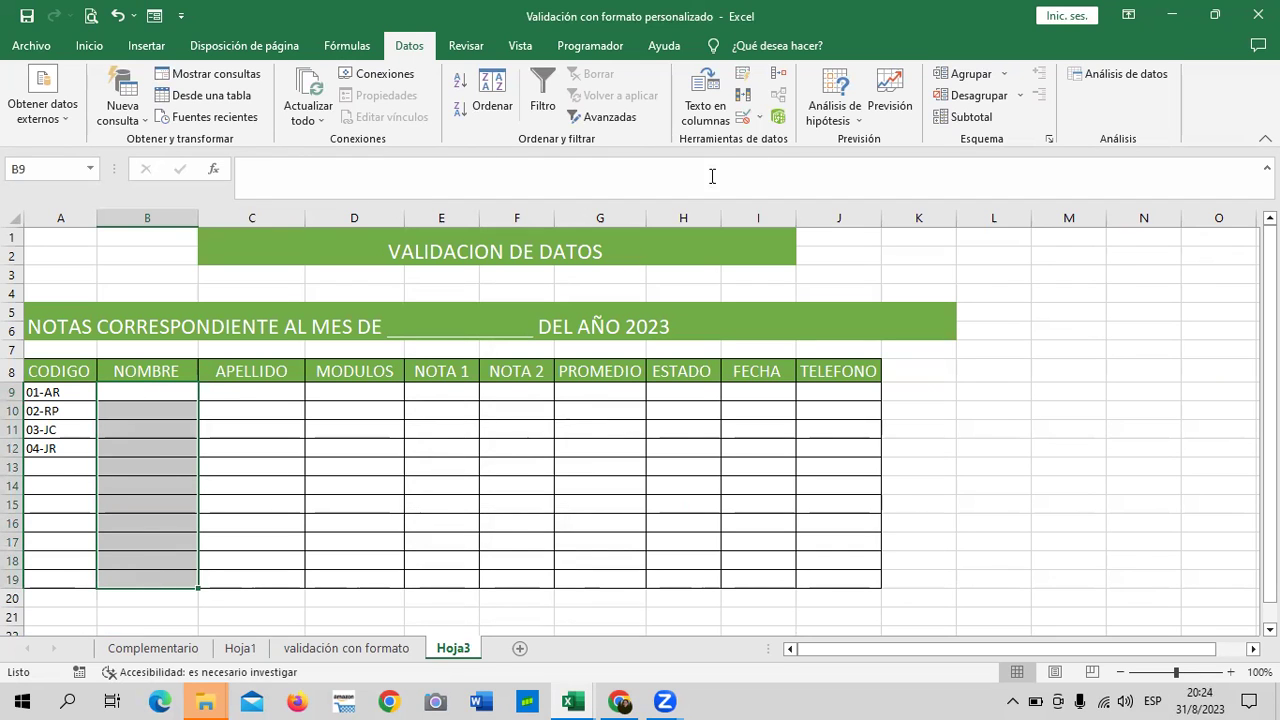
click(445, 615)
click(390, 651)
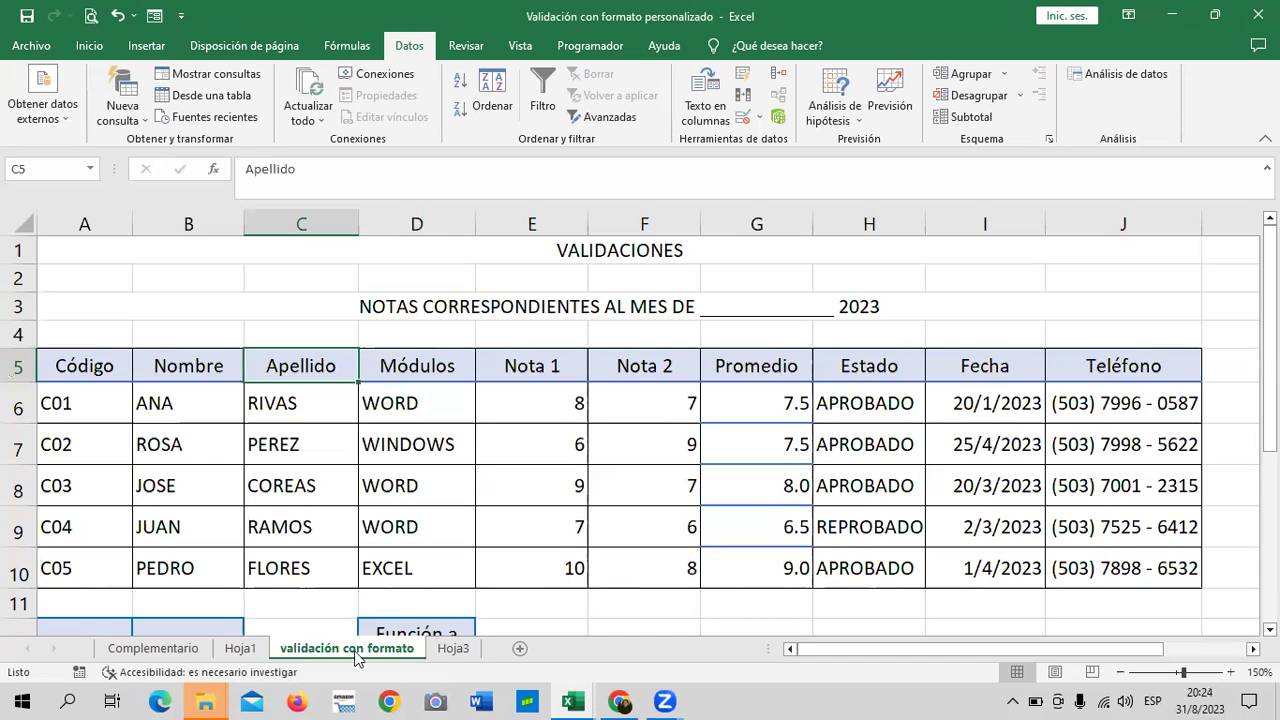
click(444, 652)
mouse_move(177, 391)
mouse_down()
mouse_move(180, 571)
mouse_move(180, 560)
mouse_up()
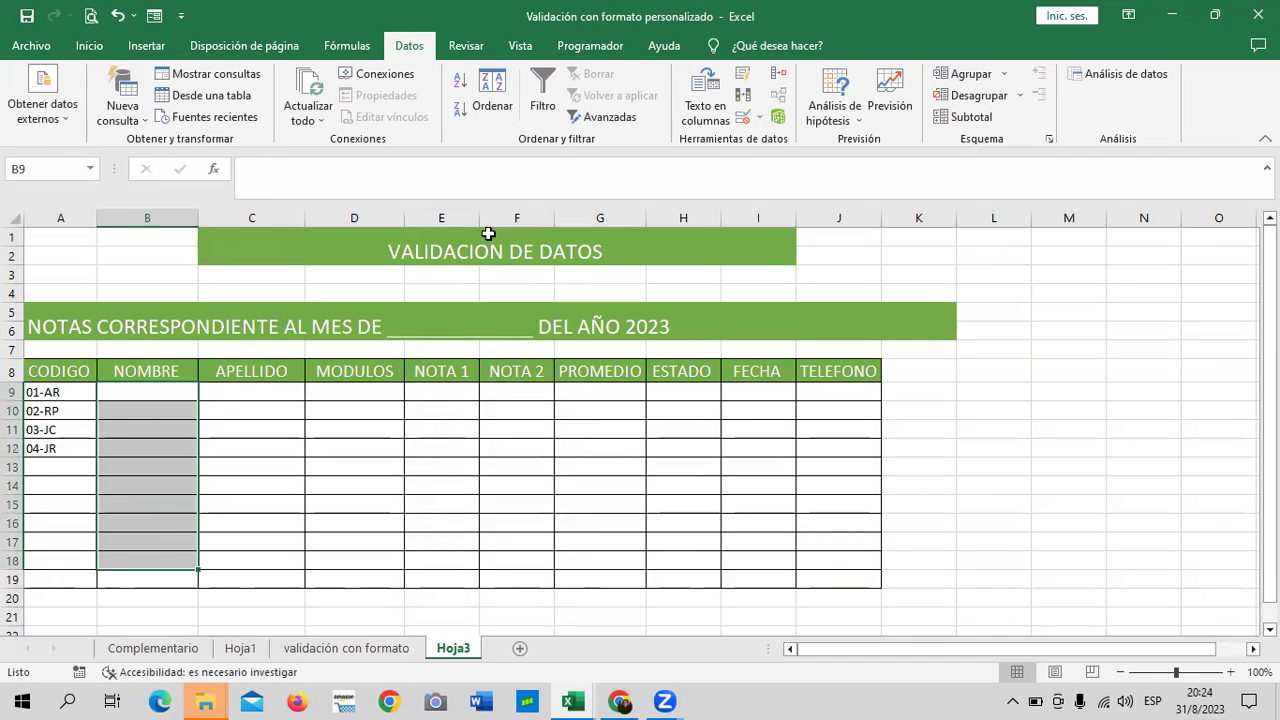
Apply a Longitud del texto rule of 3 to 6 characters to B9:B18.
click(745, 117)
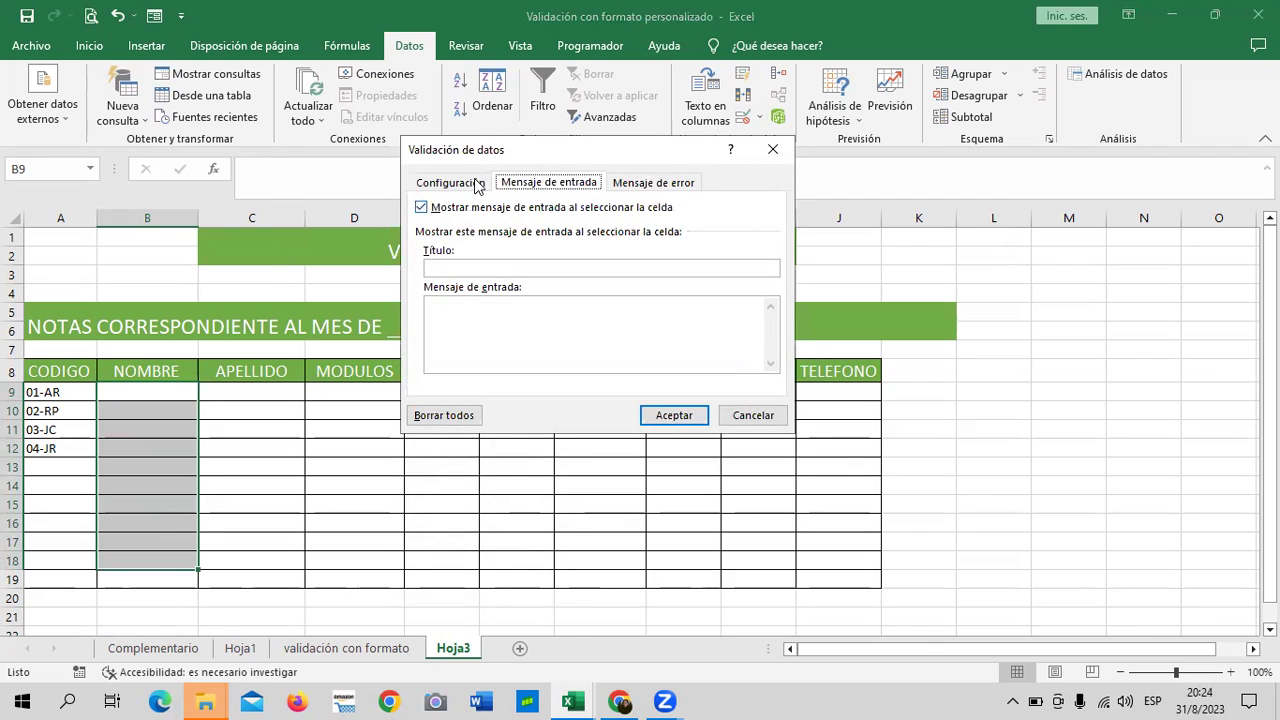
click(478, 184)
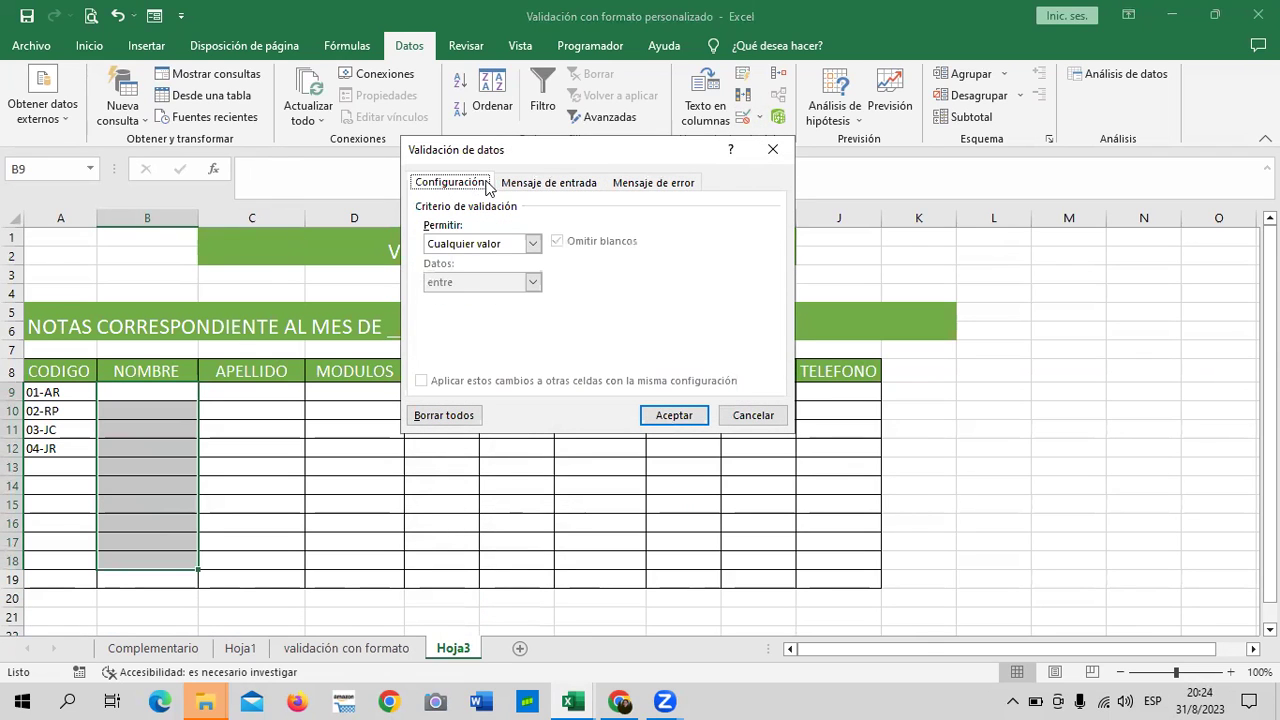
click(532, 246)
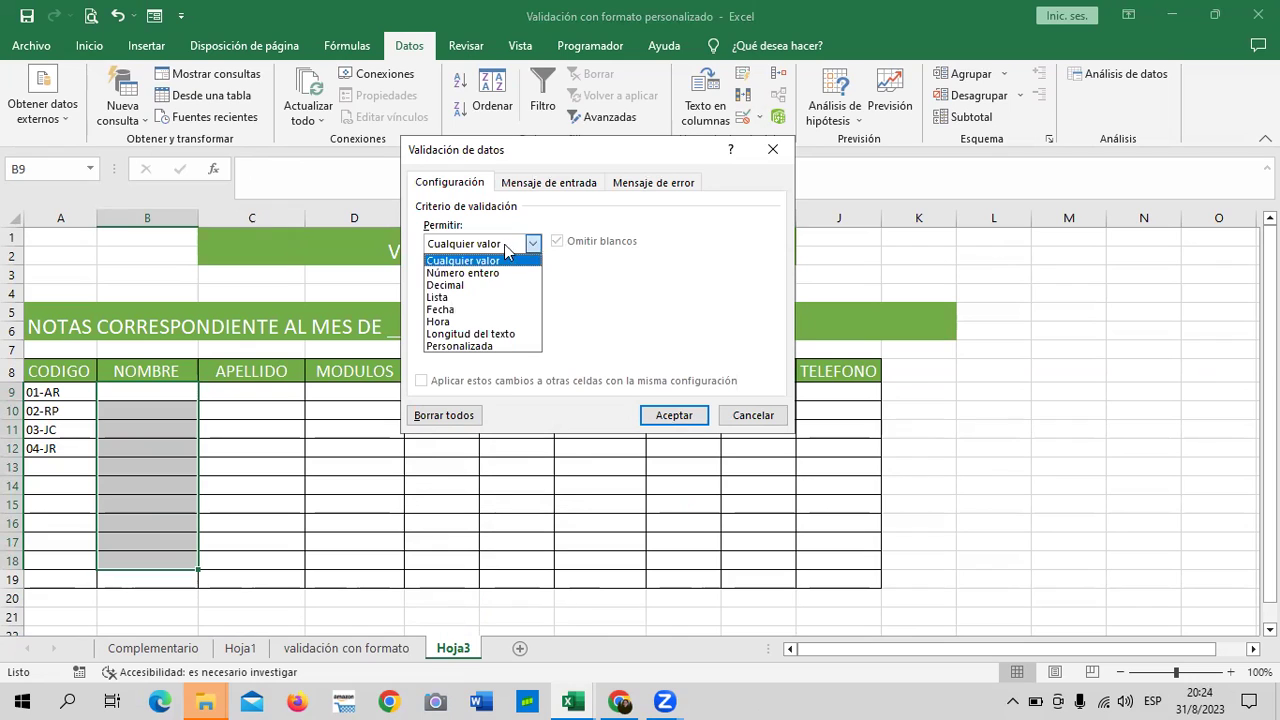
click(480, 334)
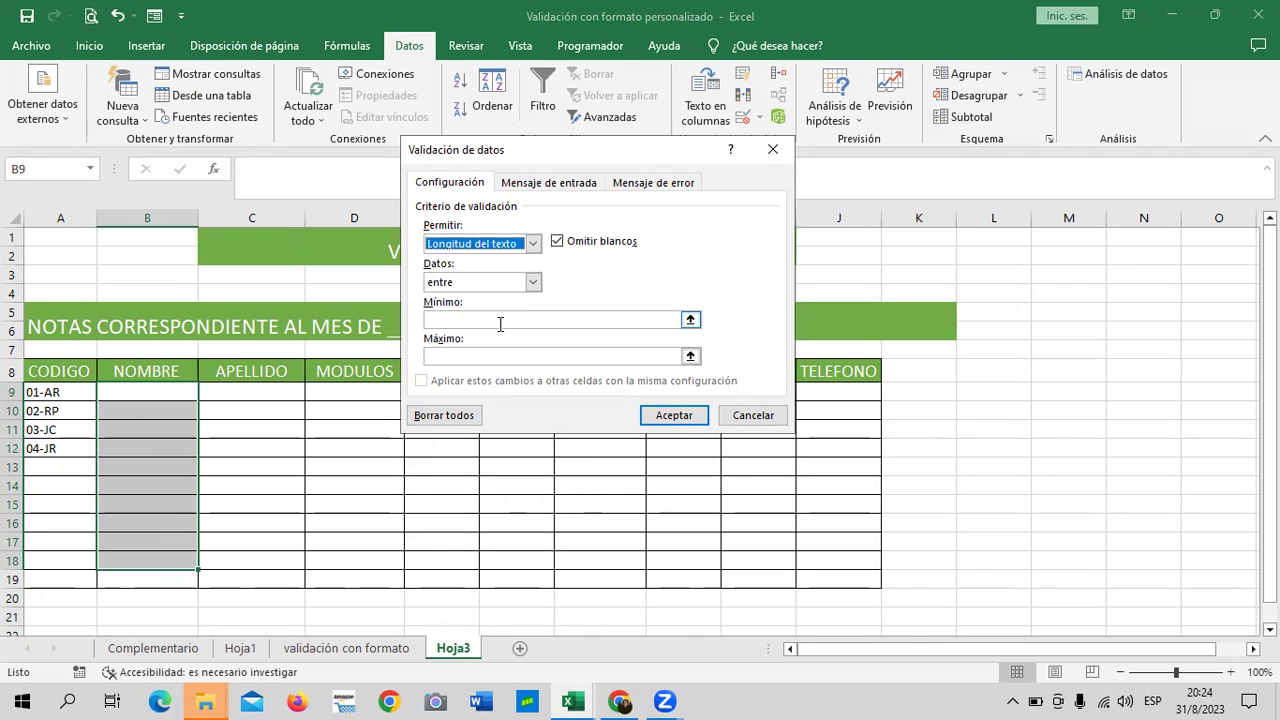
click(500, 319)
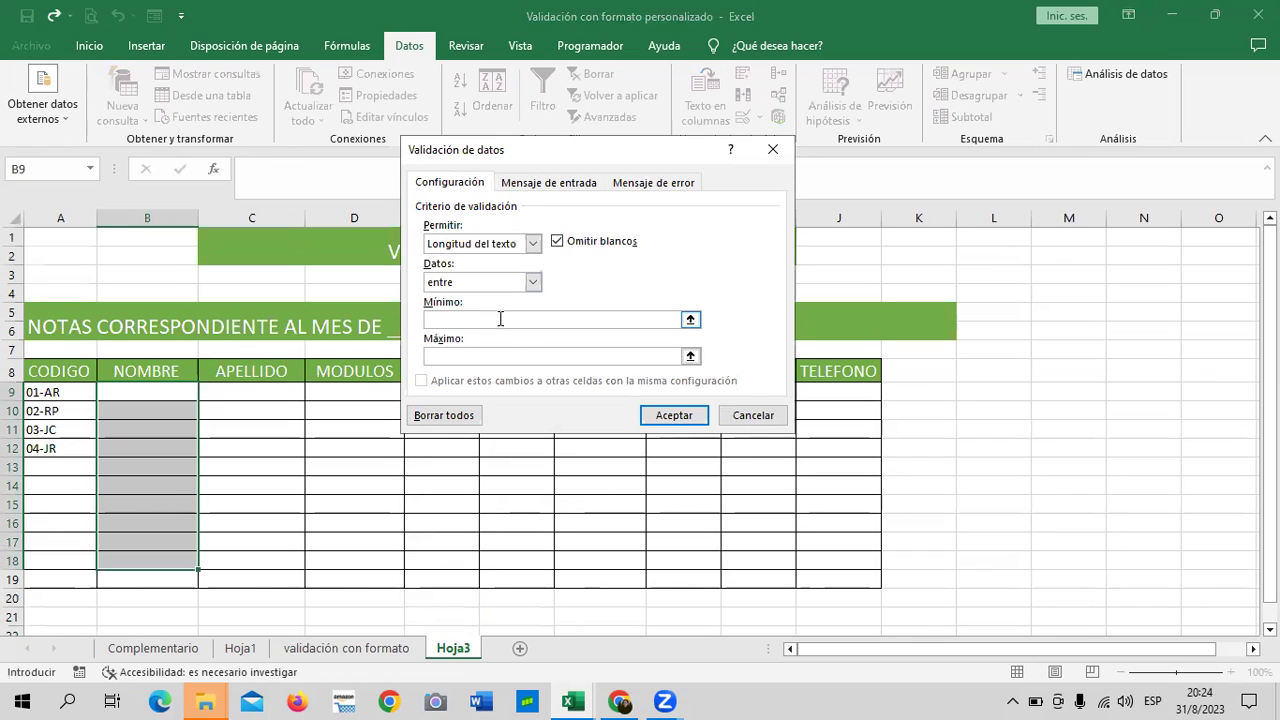
click(650, 352)
text(6)
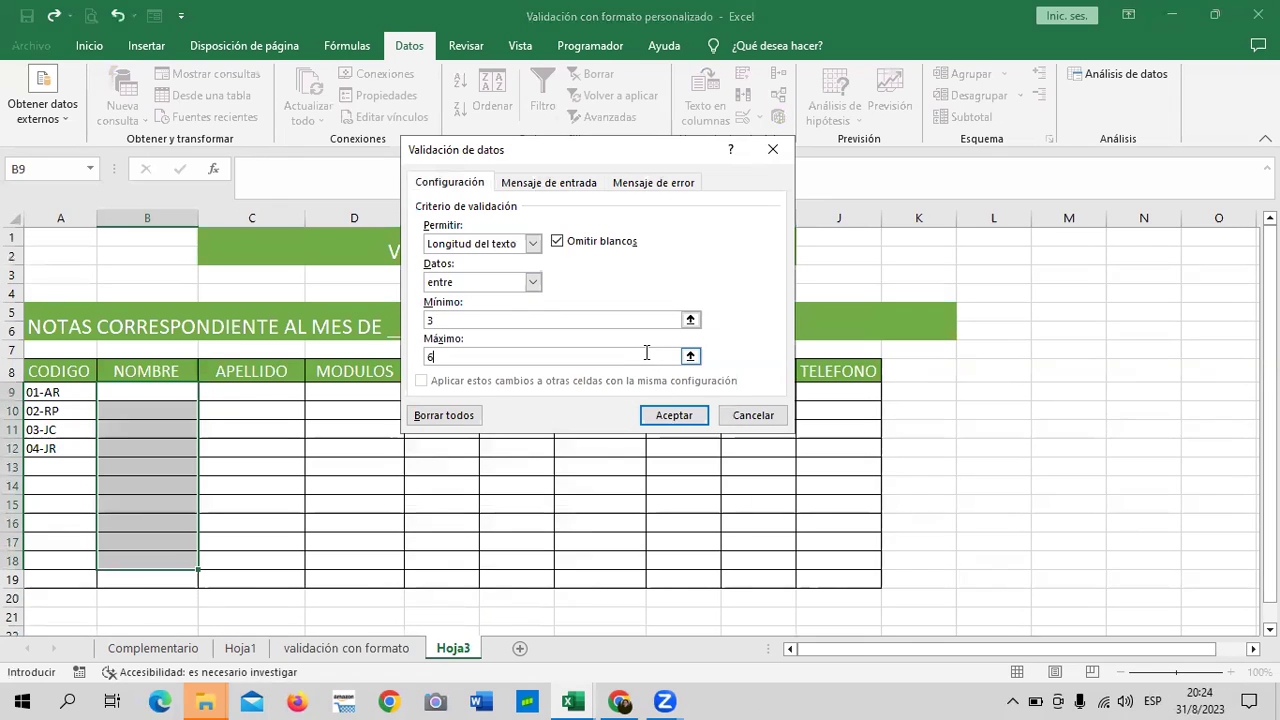
click(686, 415)
click(506, 480)
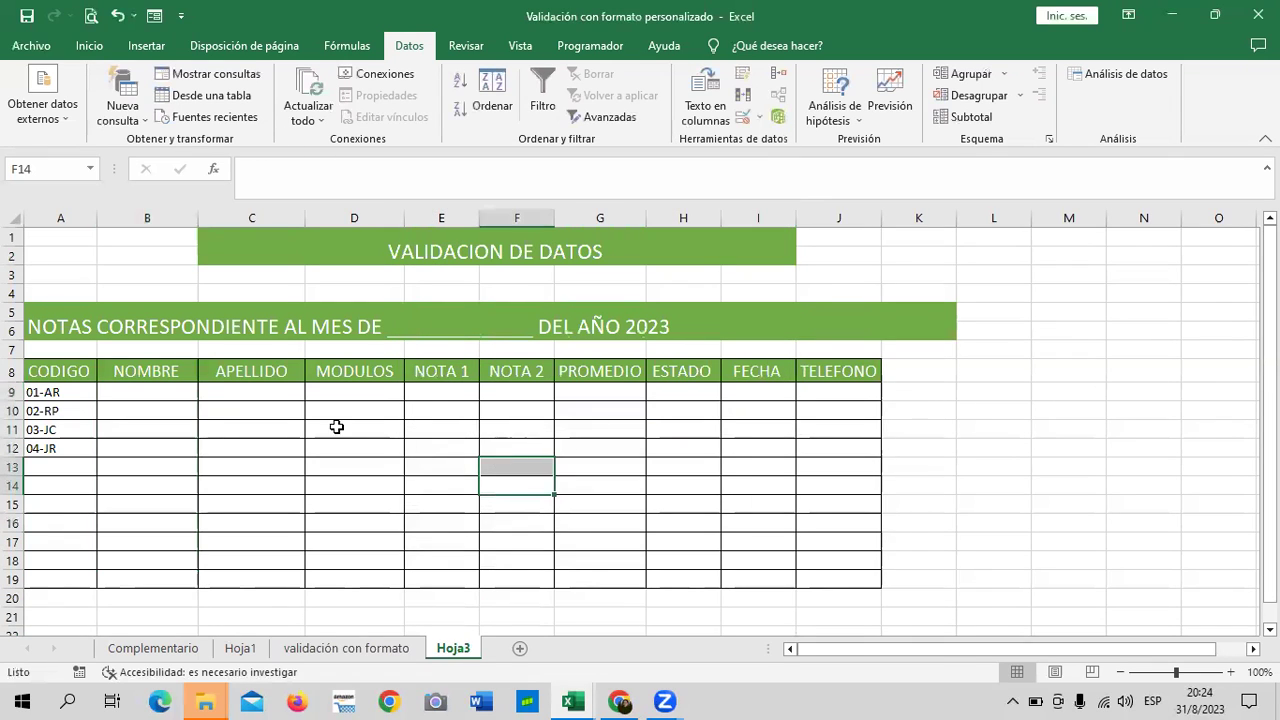
Test the length rule with ELIZABETH in B9 and cancel the rejected entry.
click(150, 393)
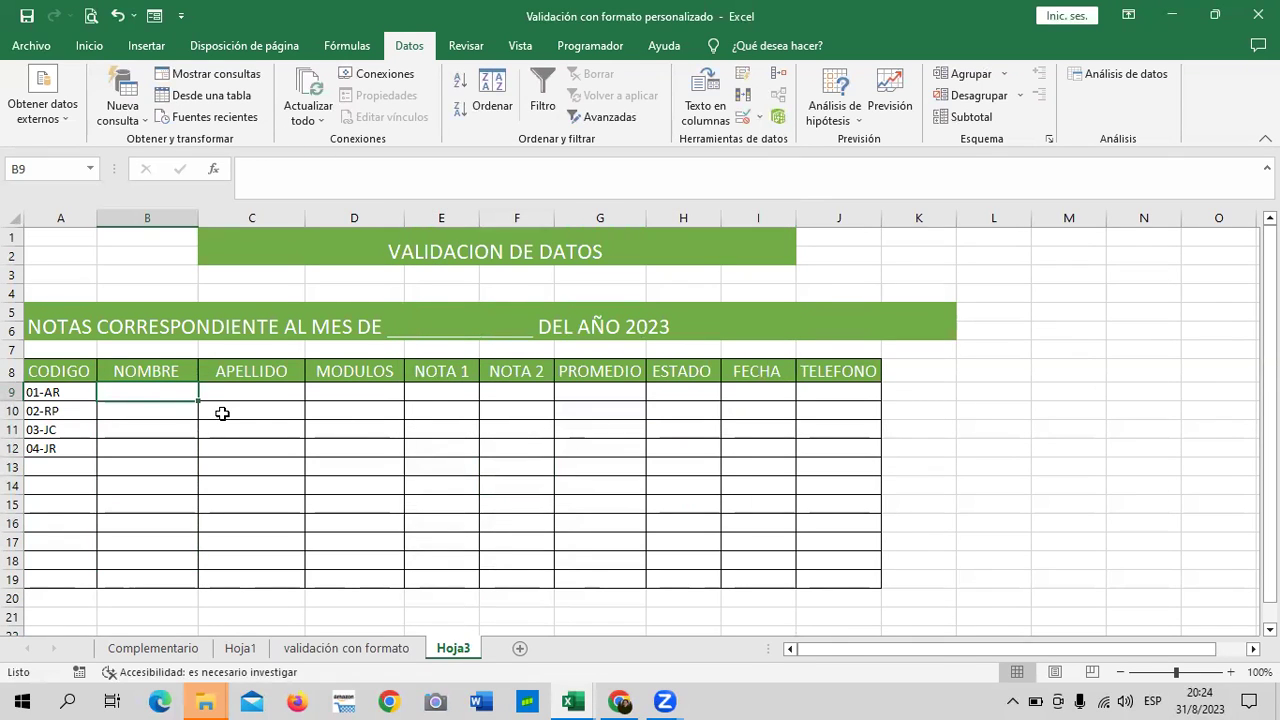
text(ELIZABETH)
key(Return)
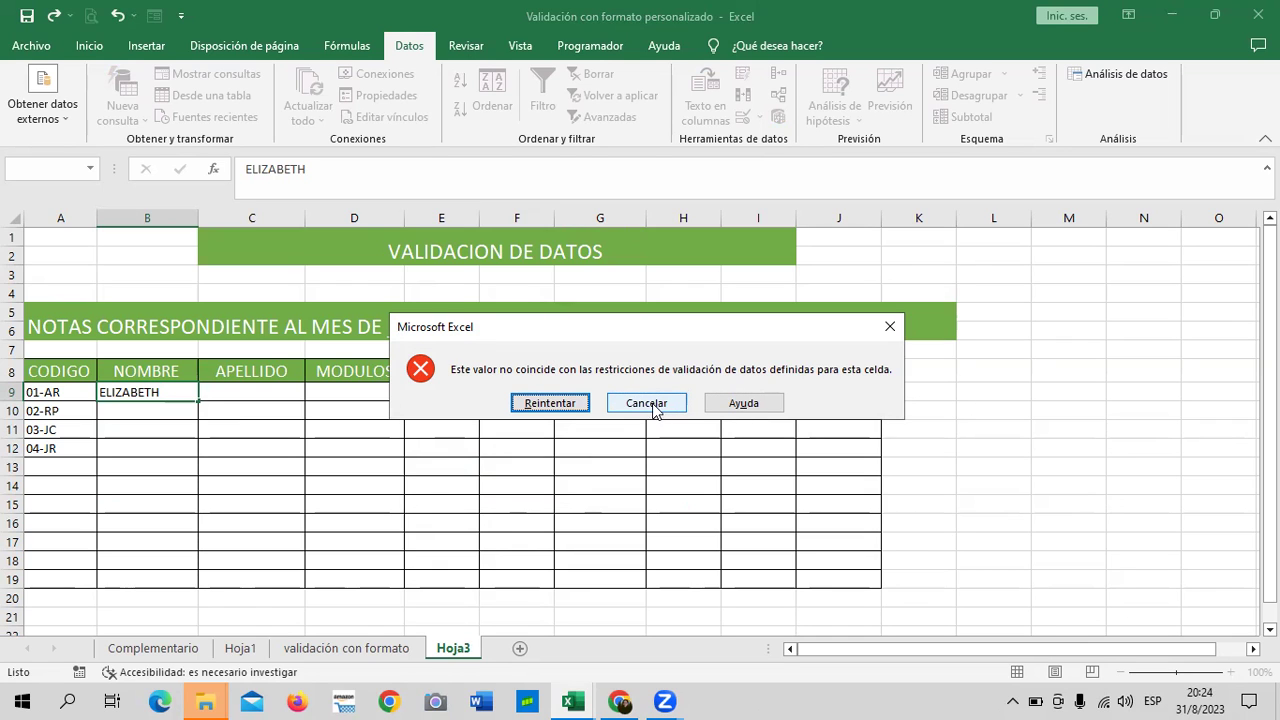
click(654, 408)
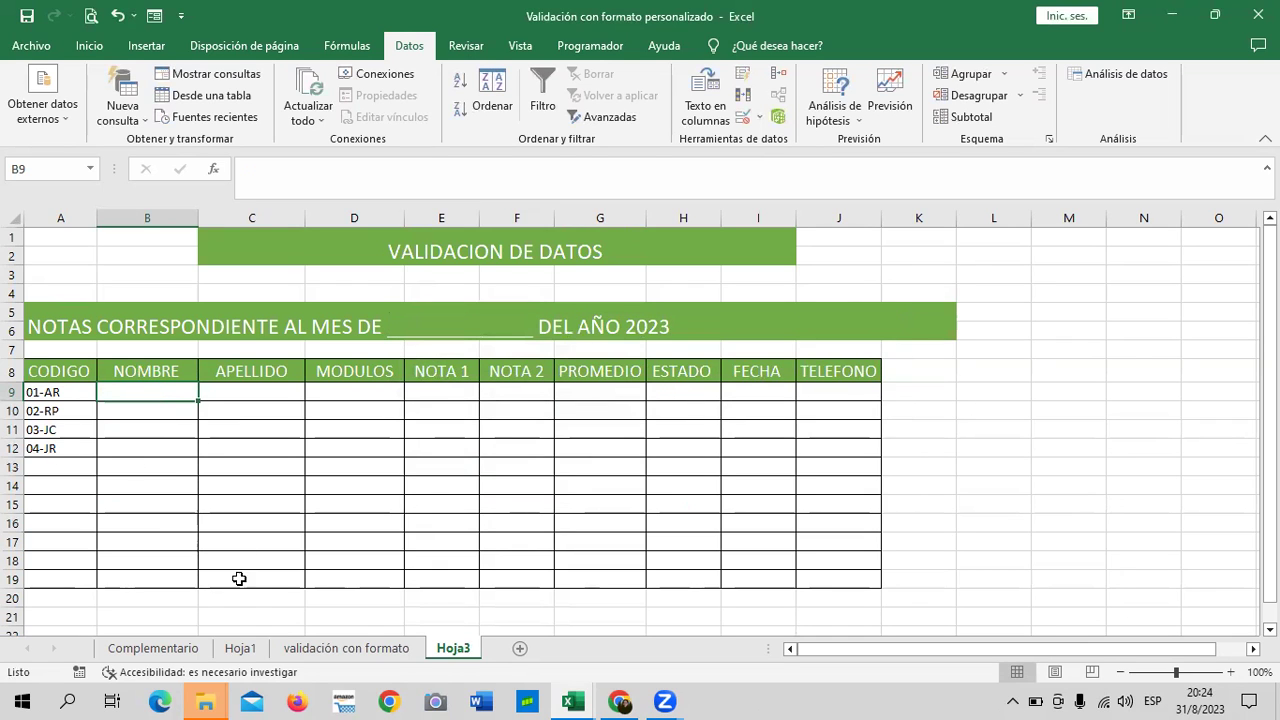
click(365, 660)
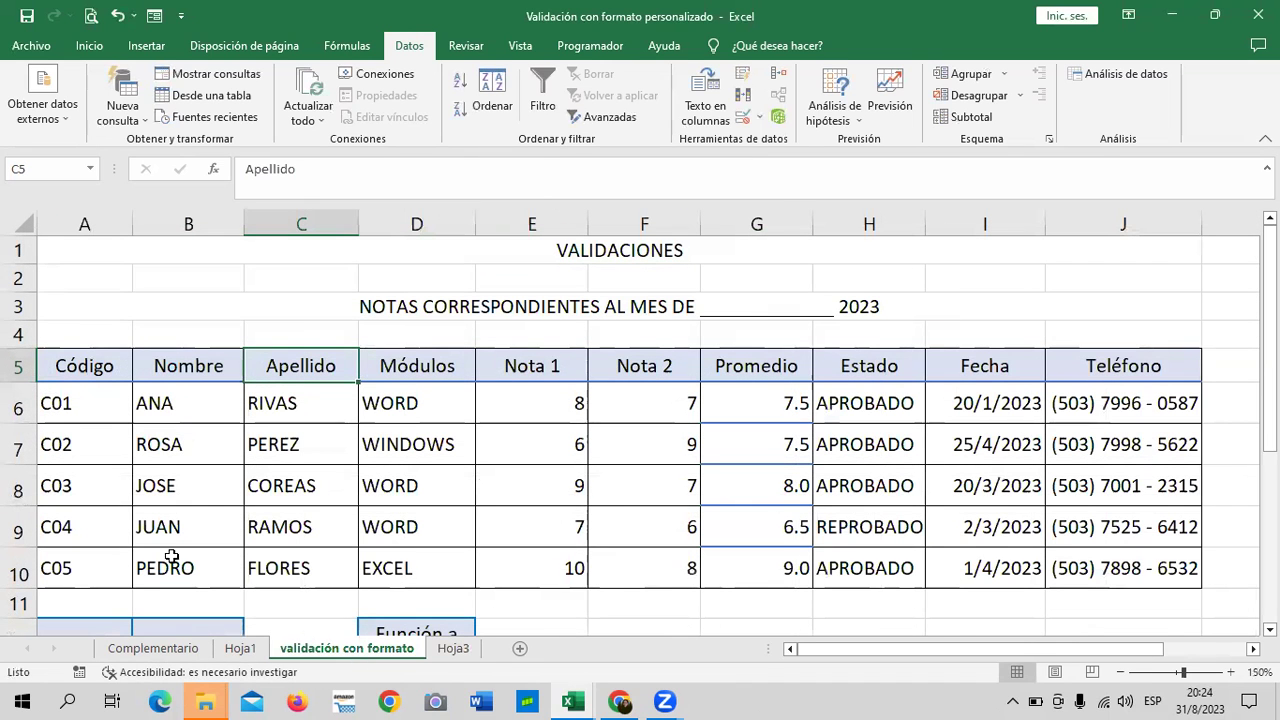
click(456, 652)
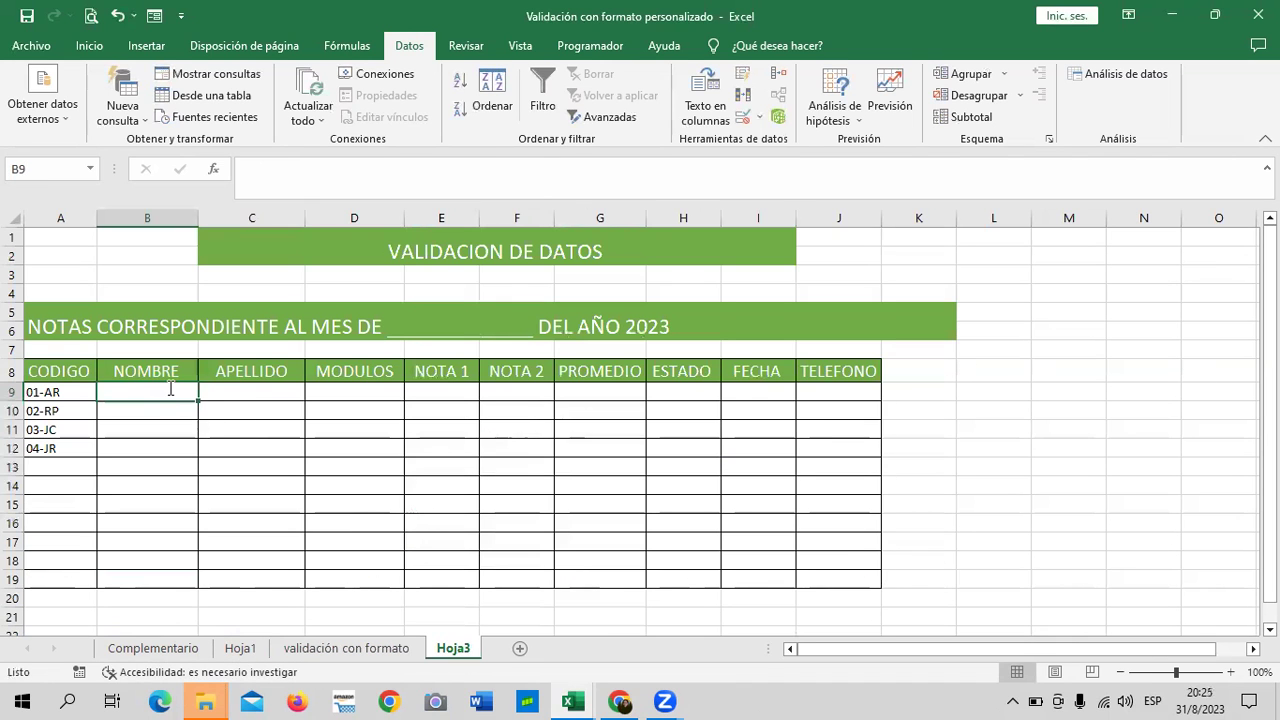
text(ANA)
key(Return)
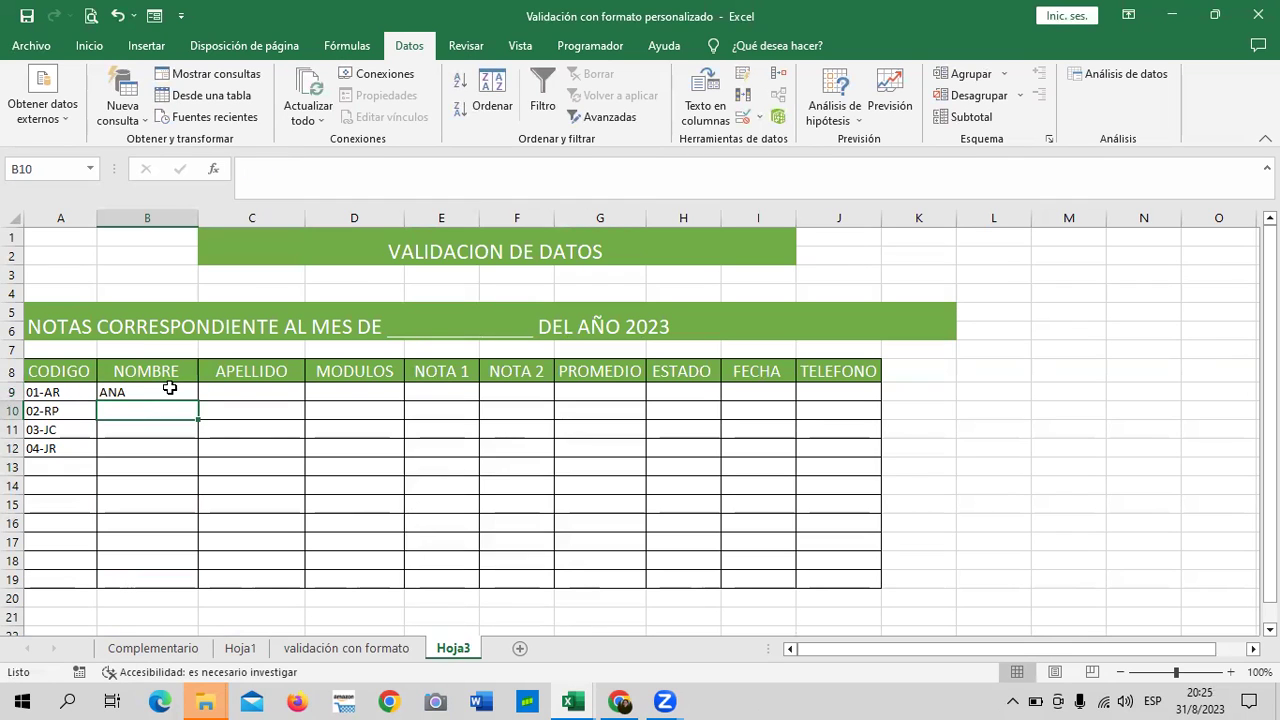
text(ROSA)
key(Return)
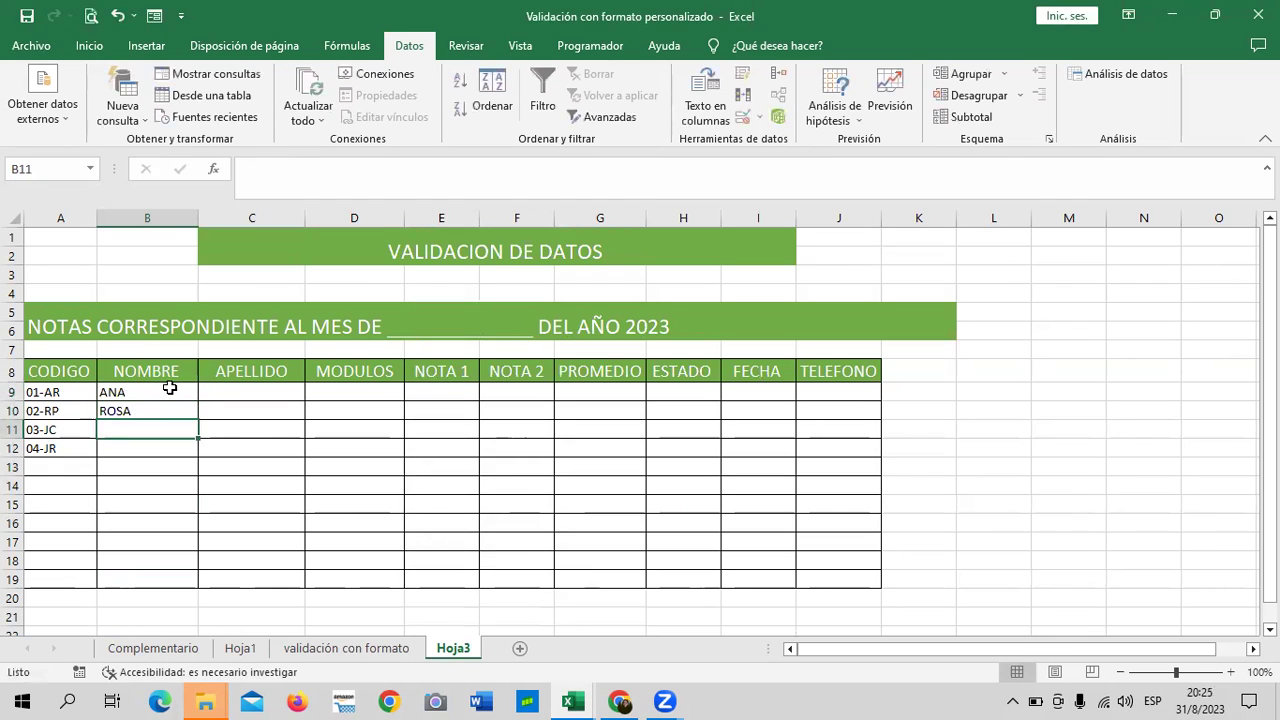
text(J)
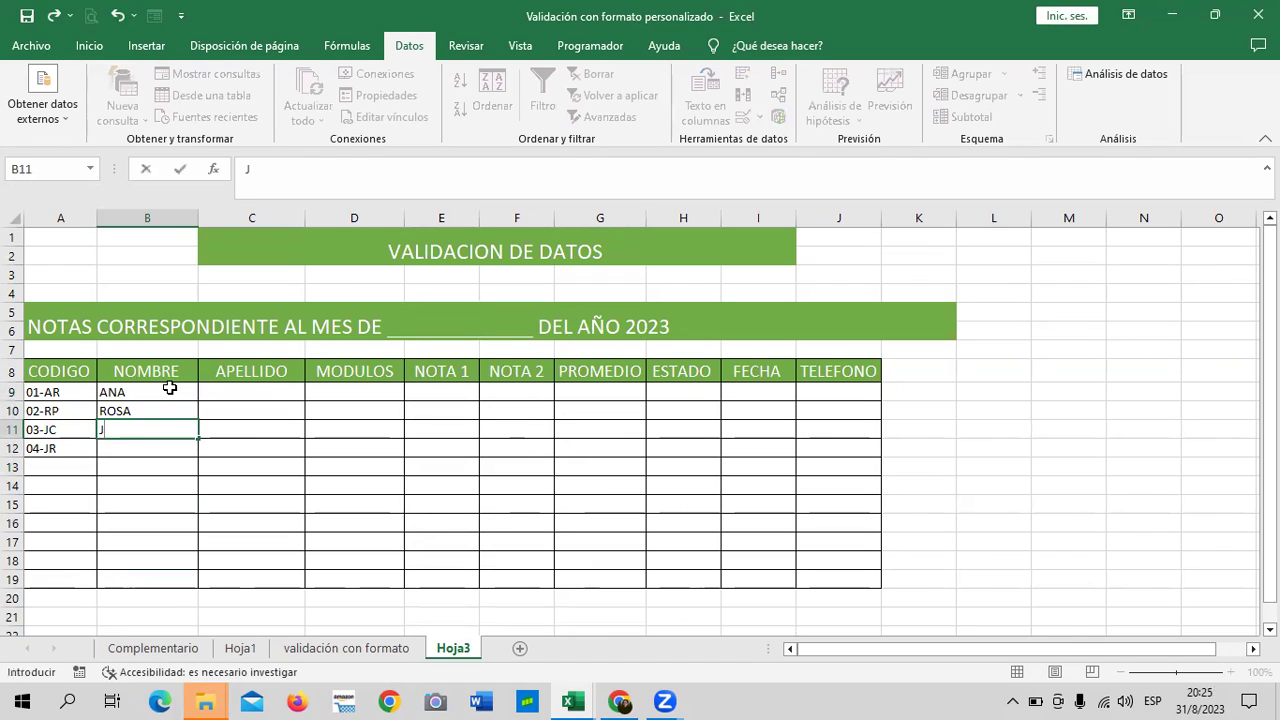
text(OSE)
key(Return)
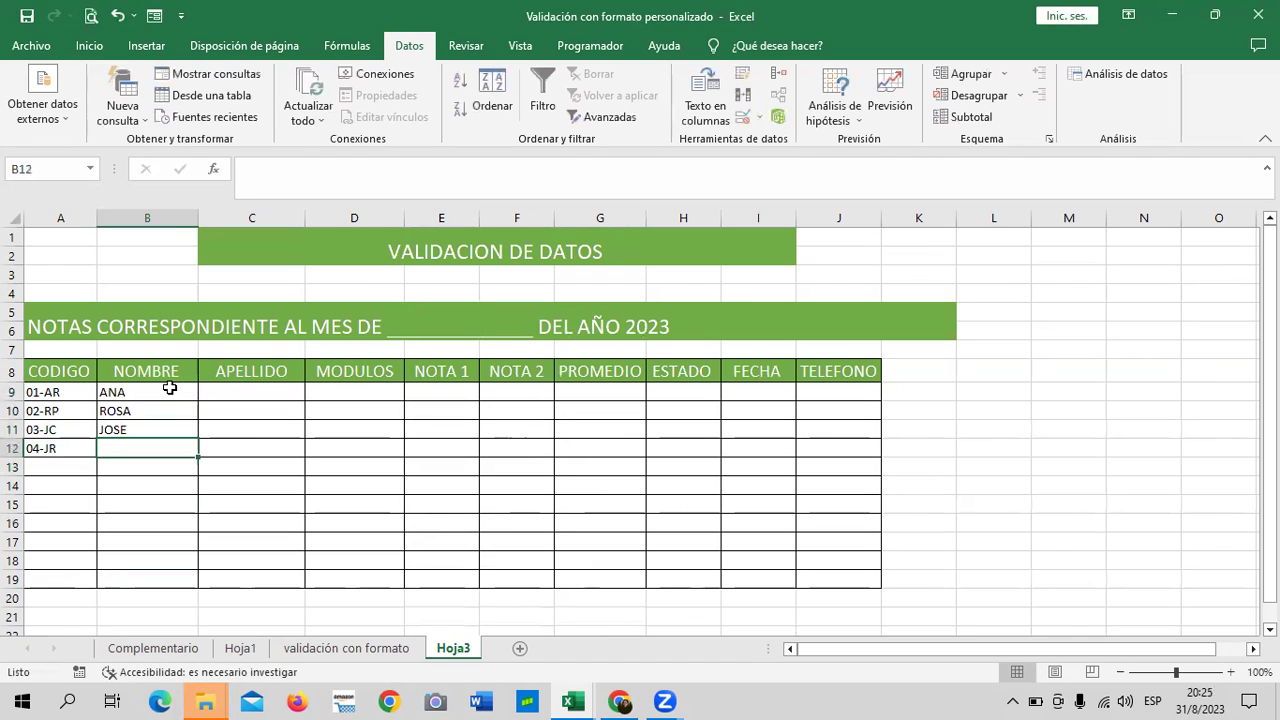
text(JUAN)
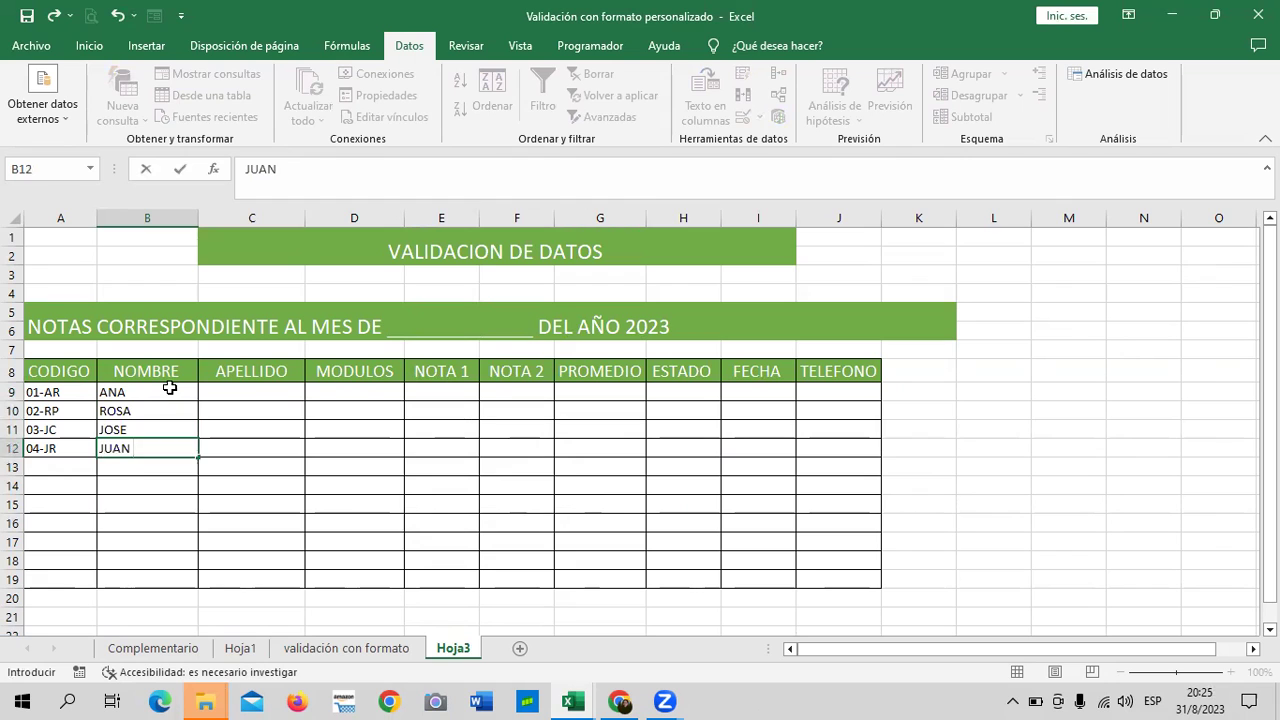
key(Return)
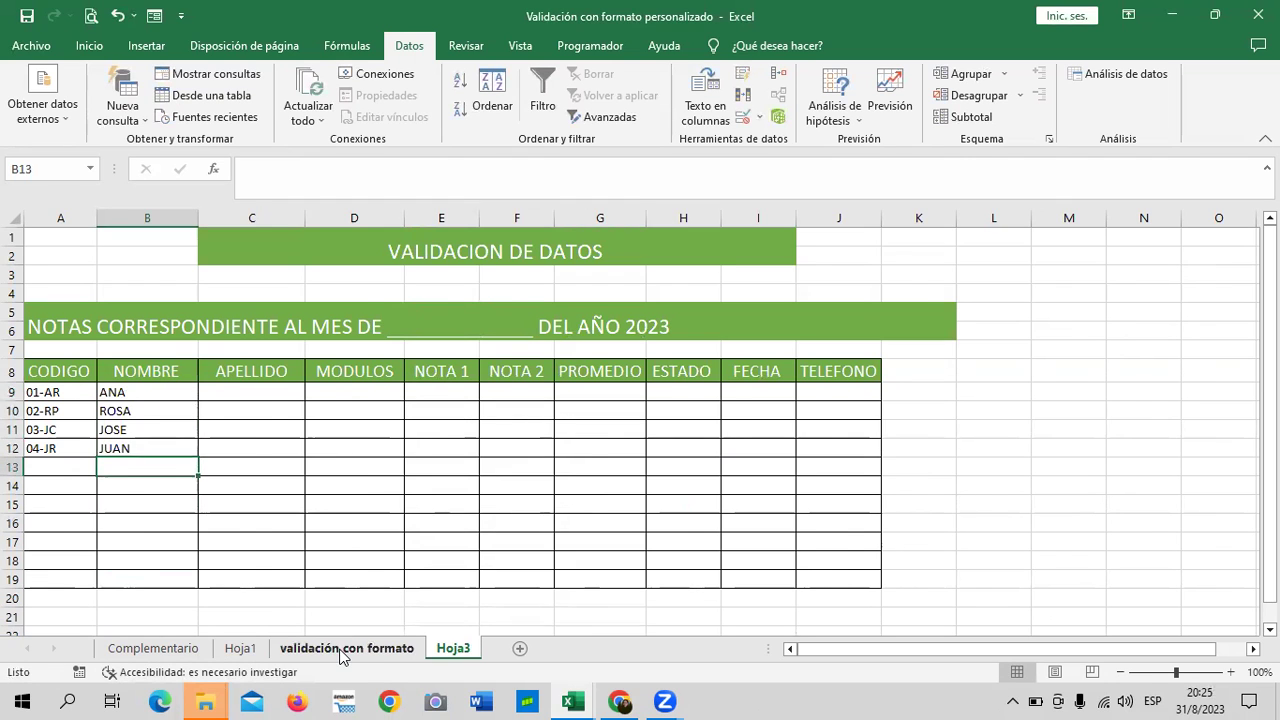
click(343, 649)
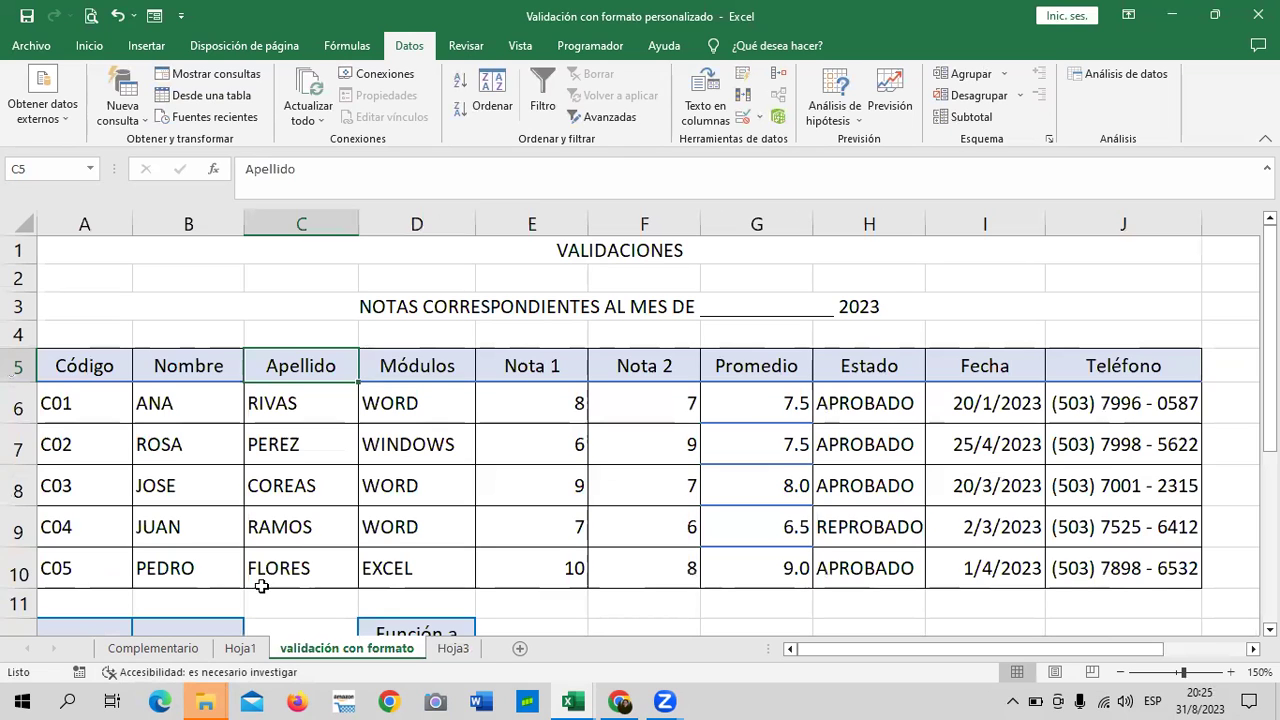
click(453, 648)
Give the APELLIDO cells a Longitud del texto rule with minimum 4 and maximum 8.
drag(274, 394, 277, 579)
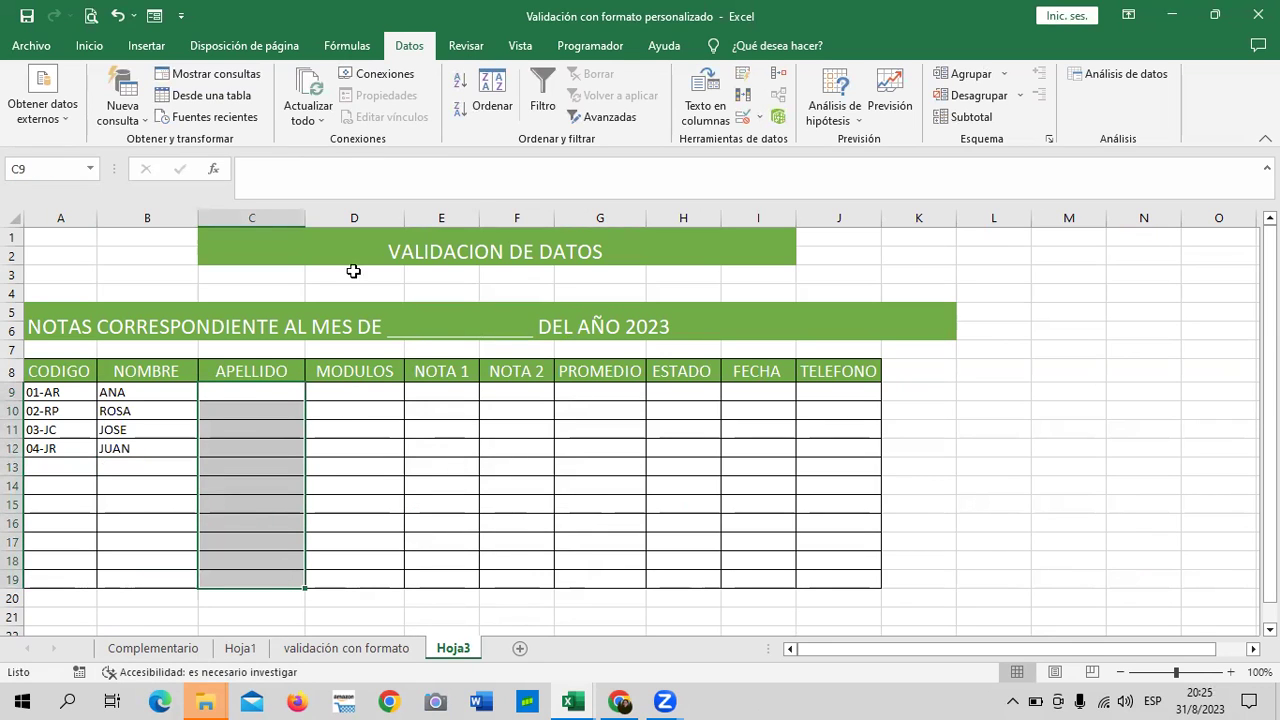
click(743, 120)
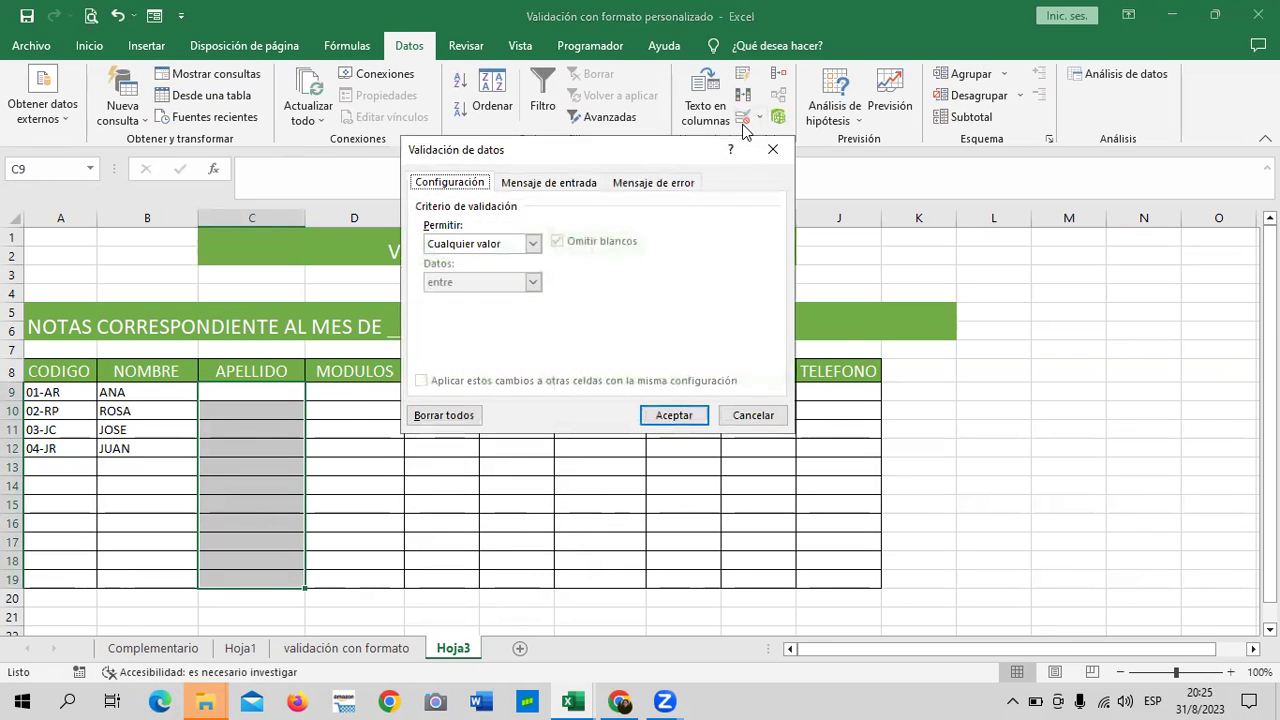
click(533, 244)
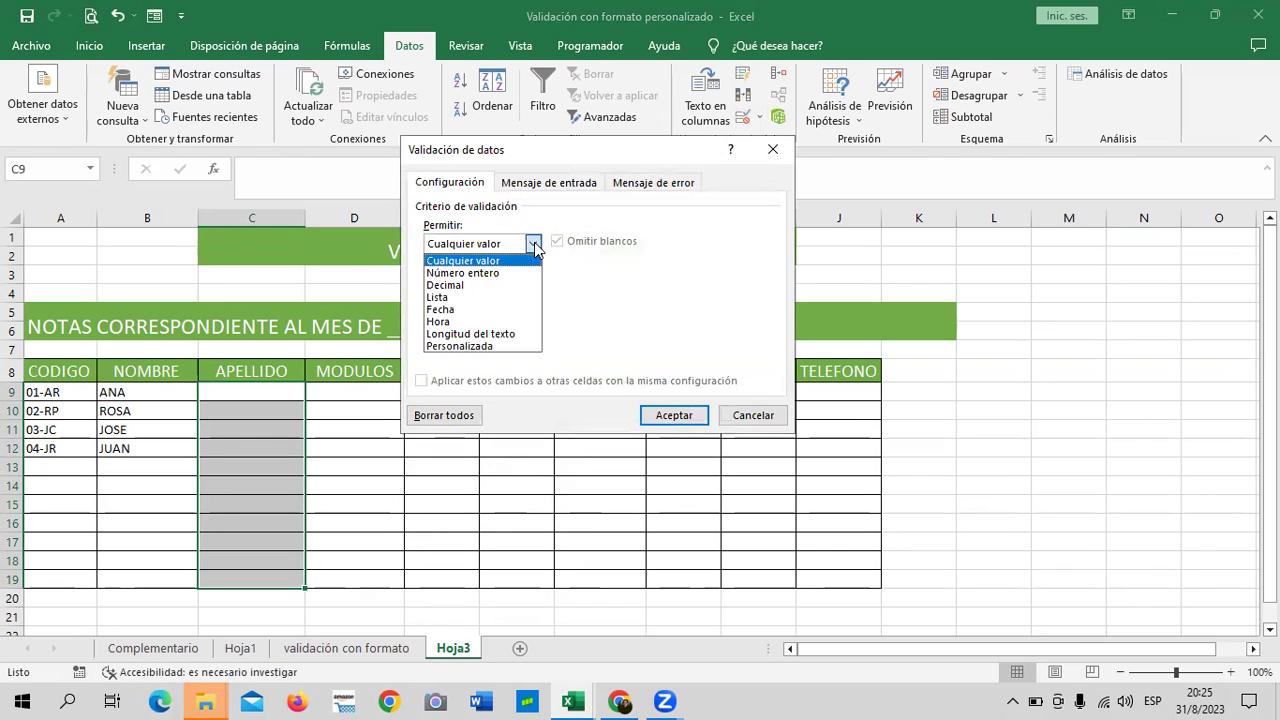
click(487, 334)
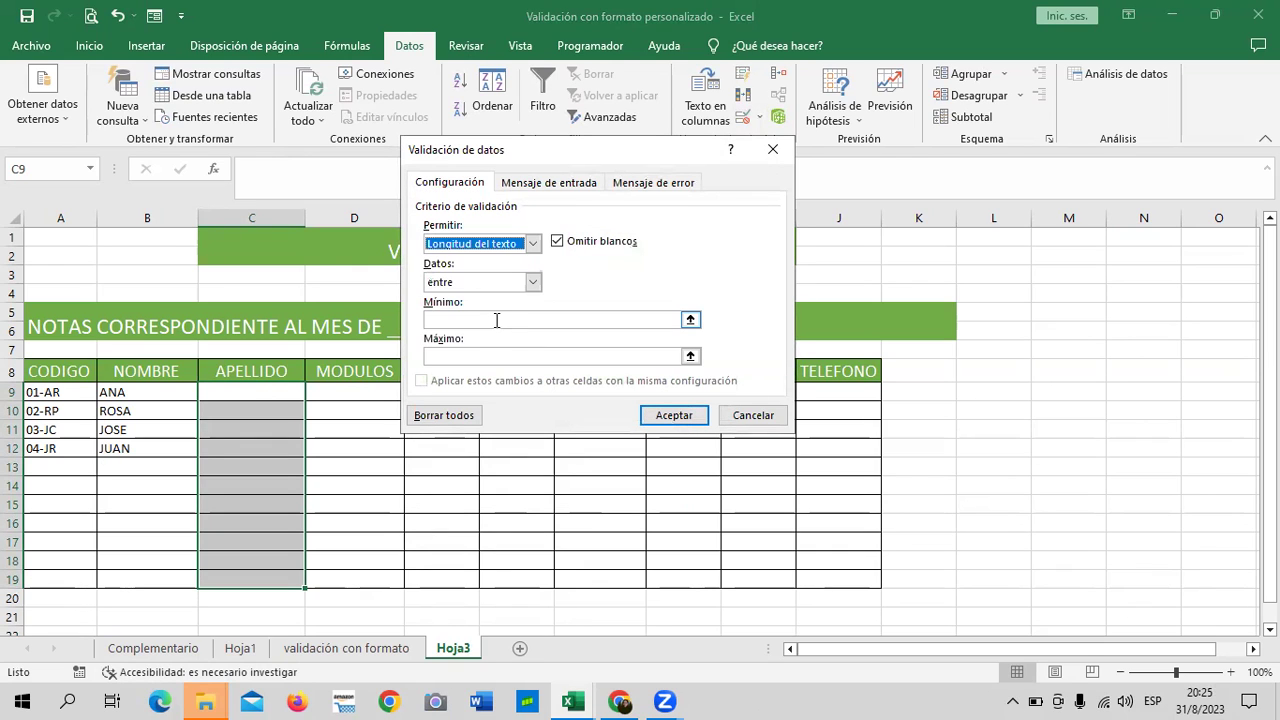
click(545, 317)
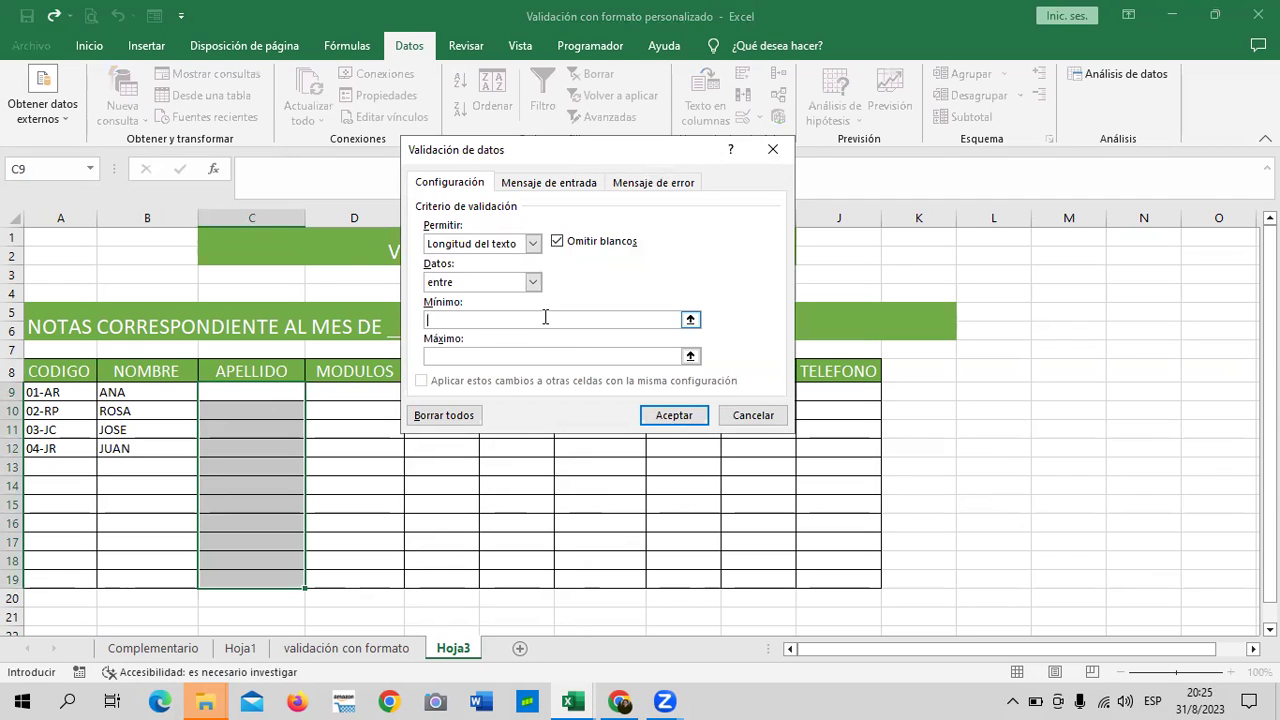
text(4)
click(528, 352)
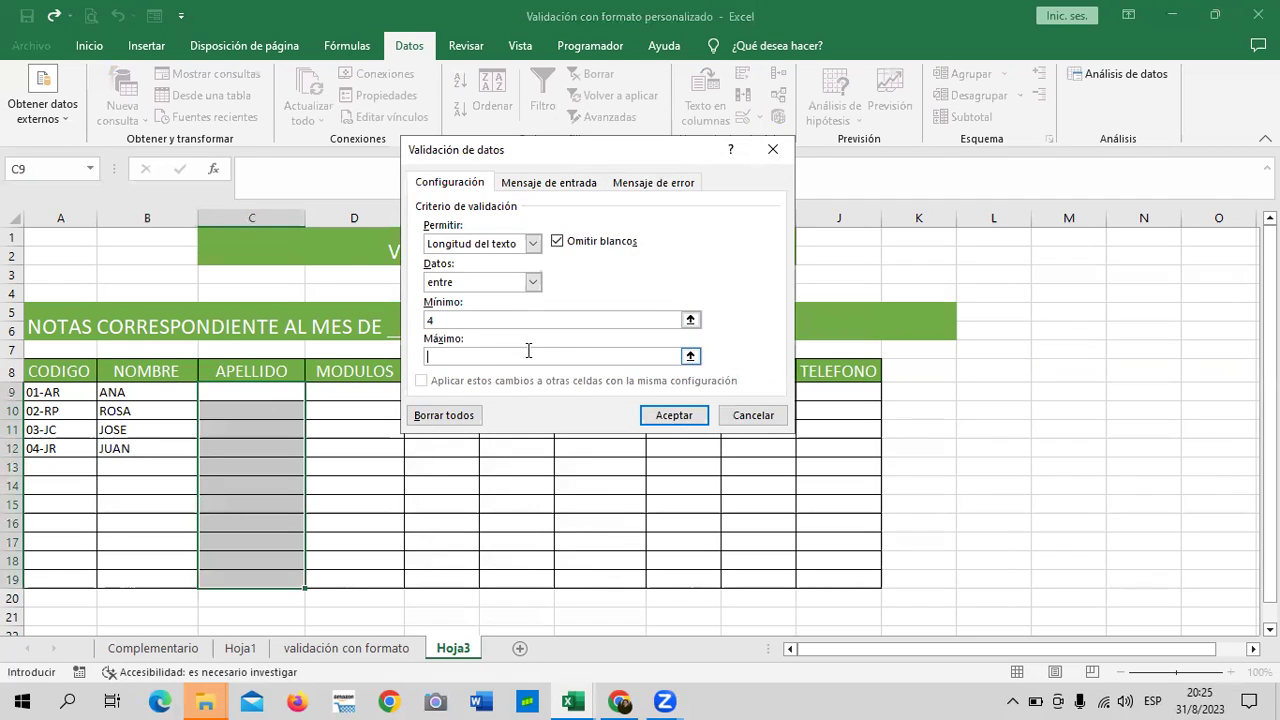
text(8)
key(Return)
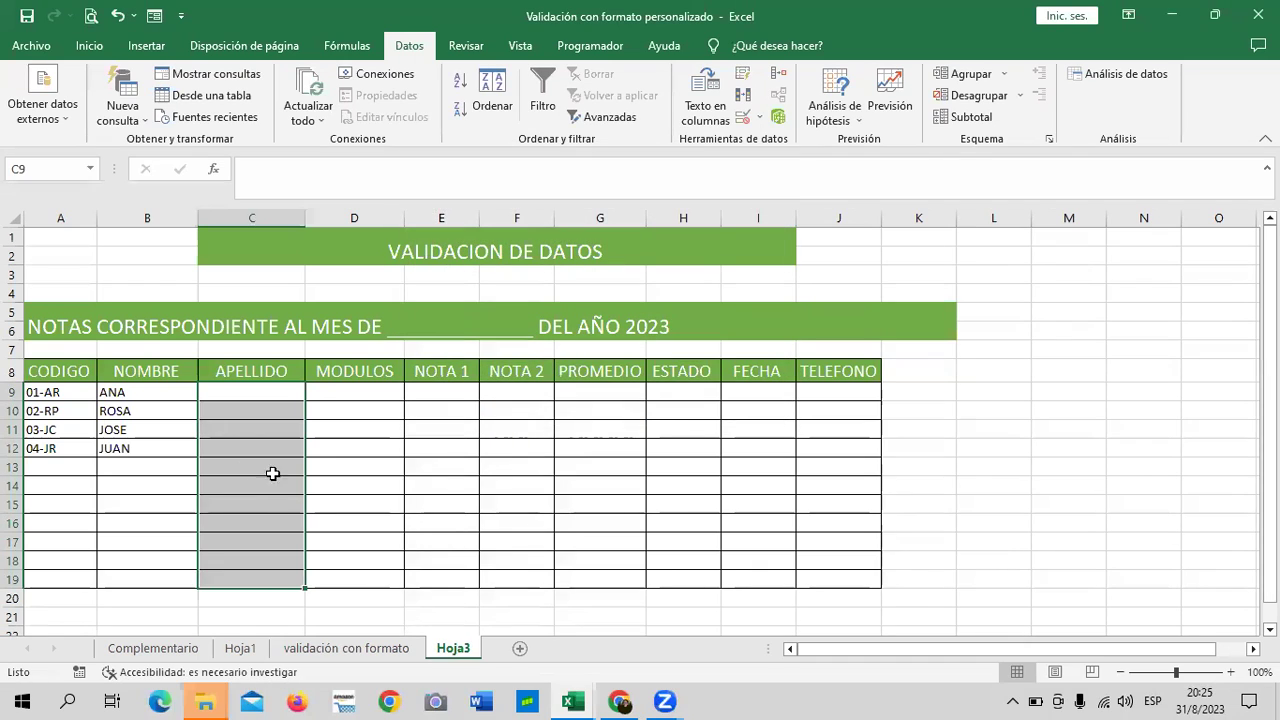
click(432, 468)
Test the surname rule with RODRIGUEZ in C9 and cancel the rejected entry.
click(274, 393)
text(RODRIGUE)
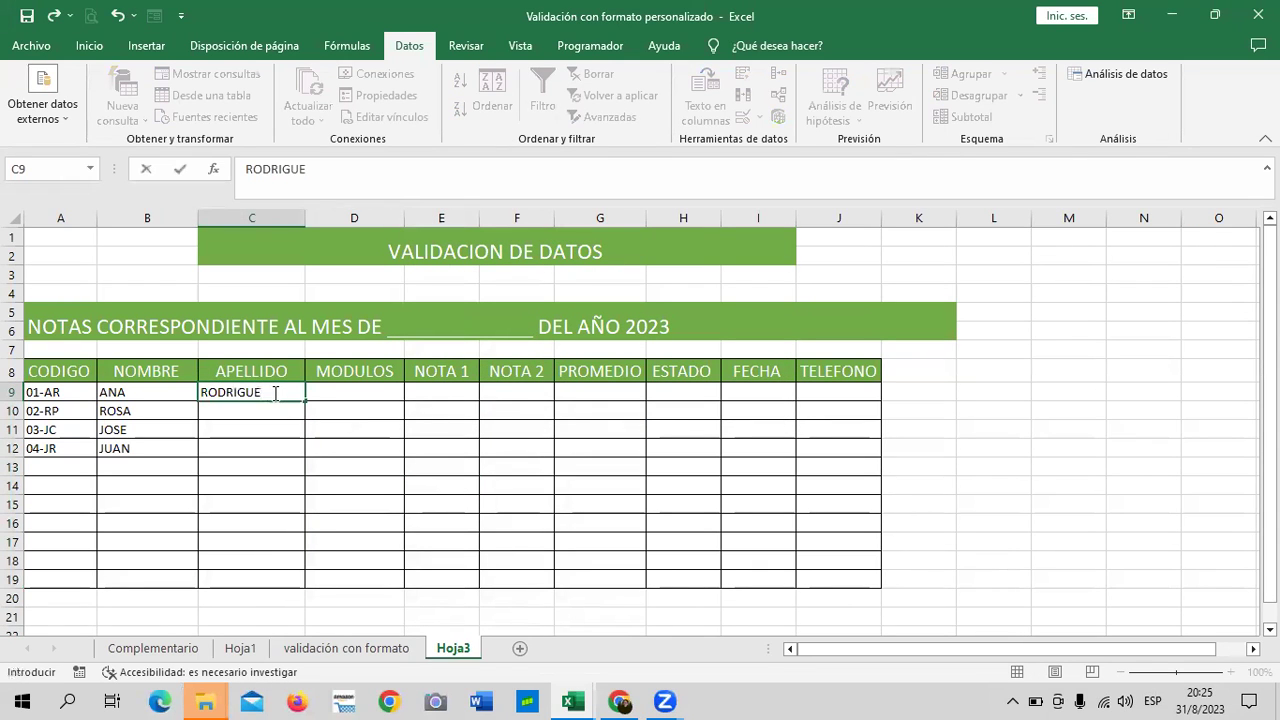
text(Z)
key(Return)
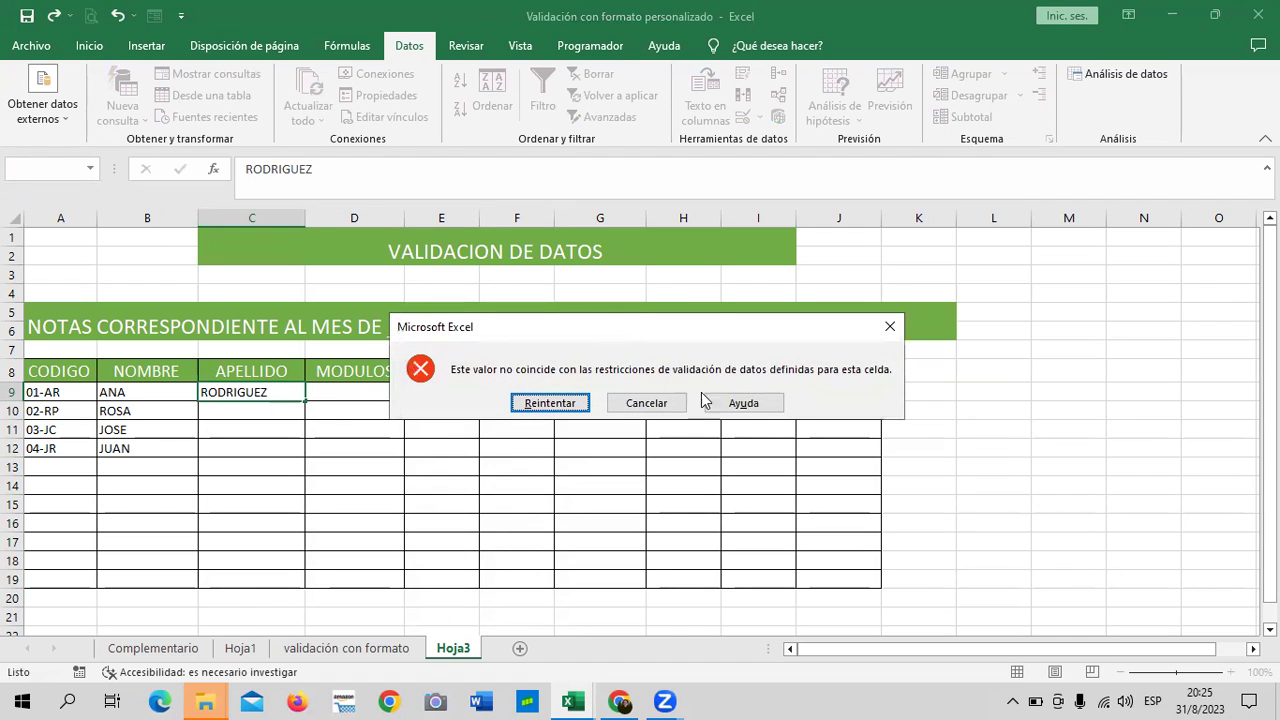
click(646, 403)
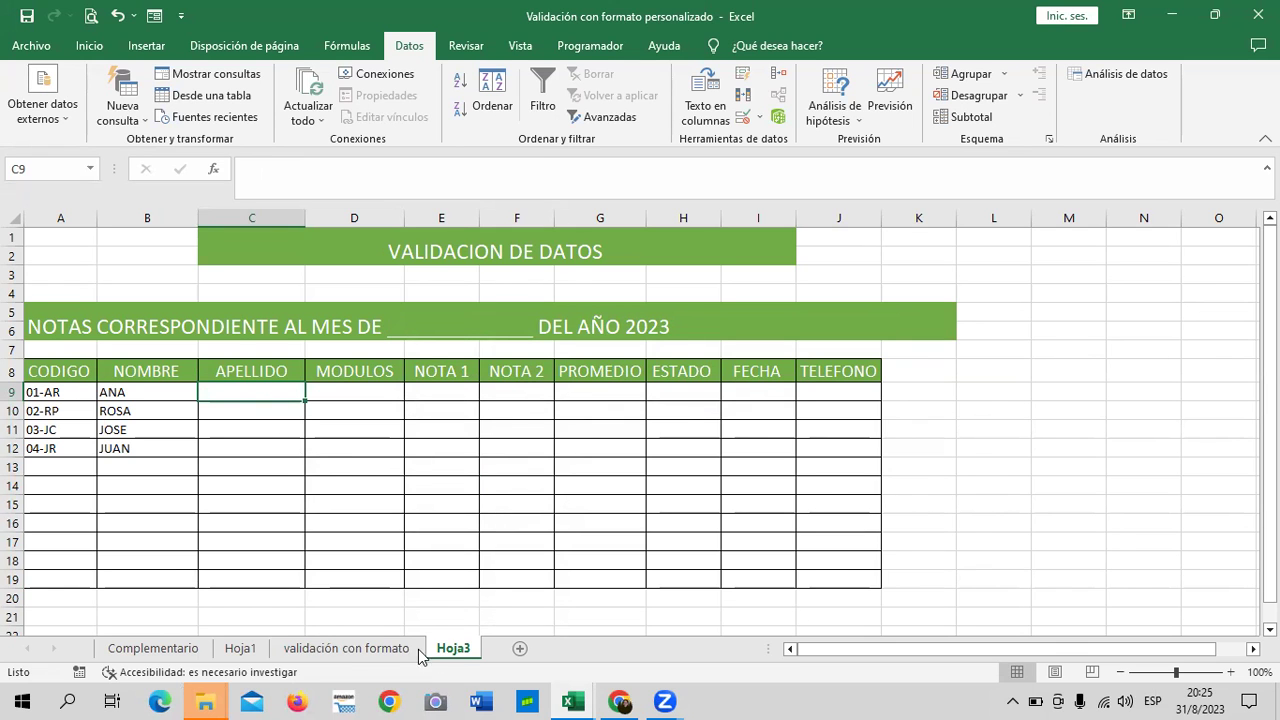
click(356, 648)
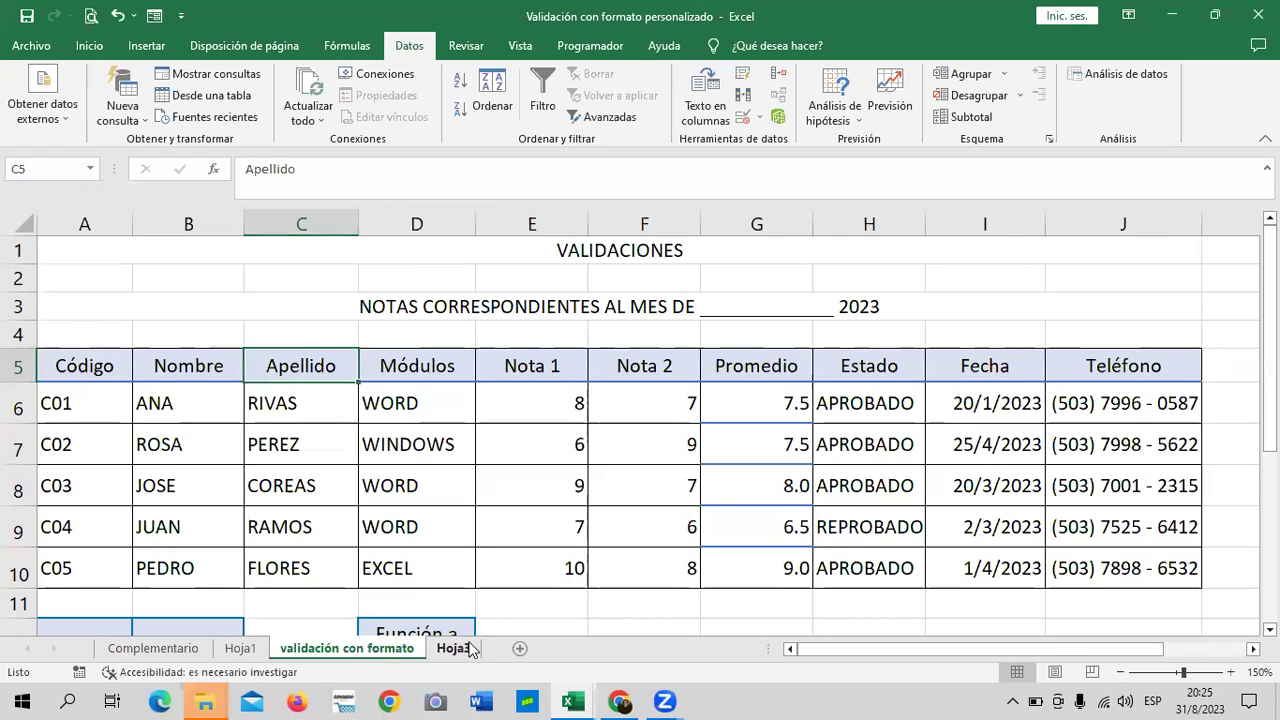
click(455, 648)
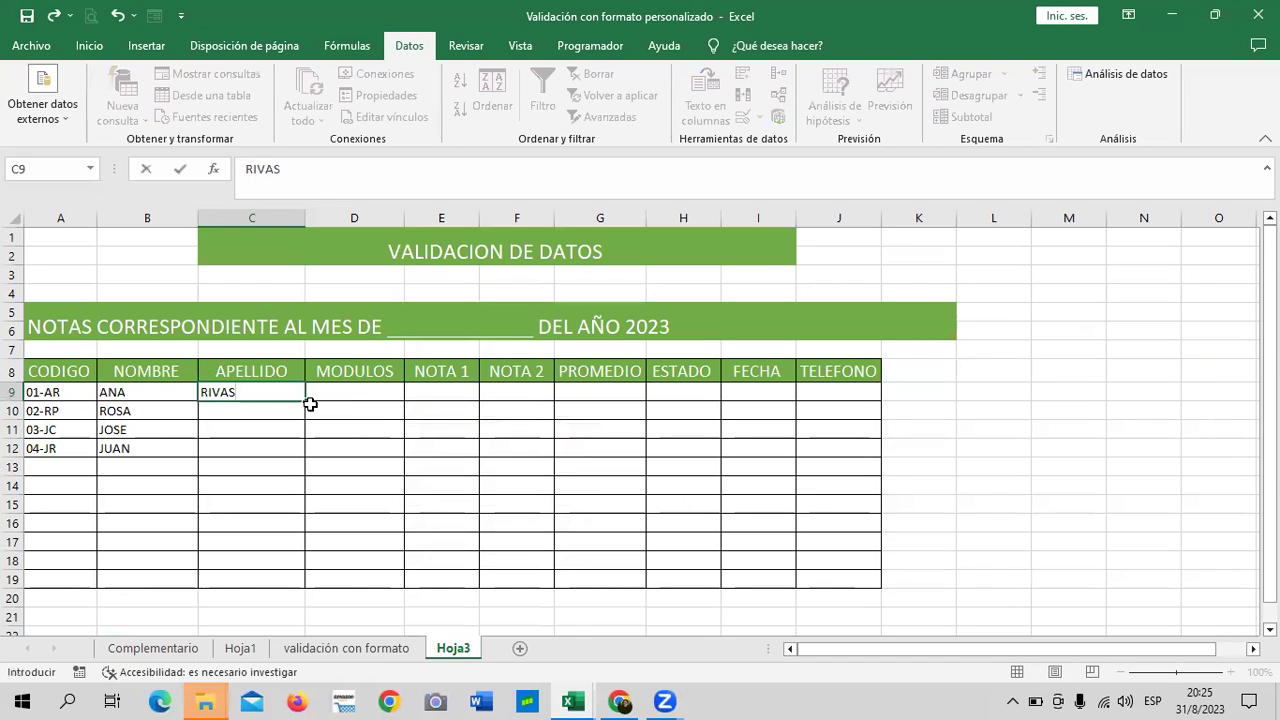
Enter the surnames RIVAS, PEREZ and COREAS in C9:C11.
key(Return)
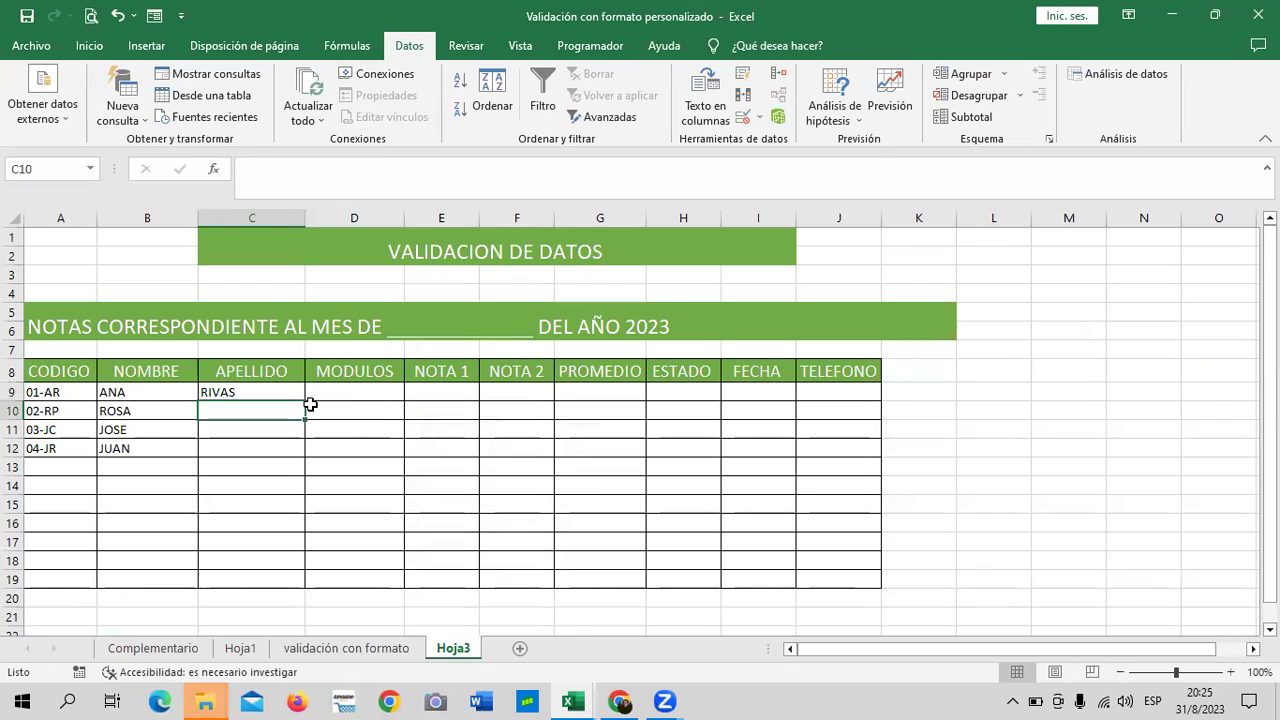
key(Return)
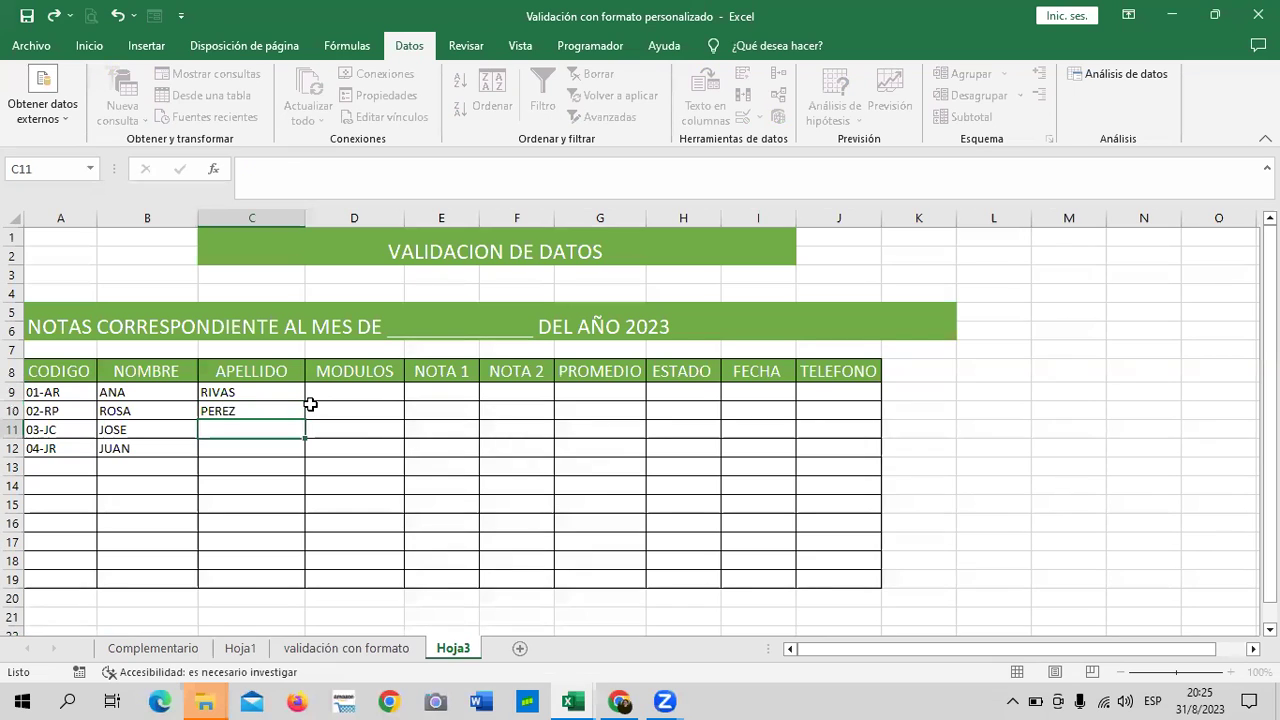
key(Return)
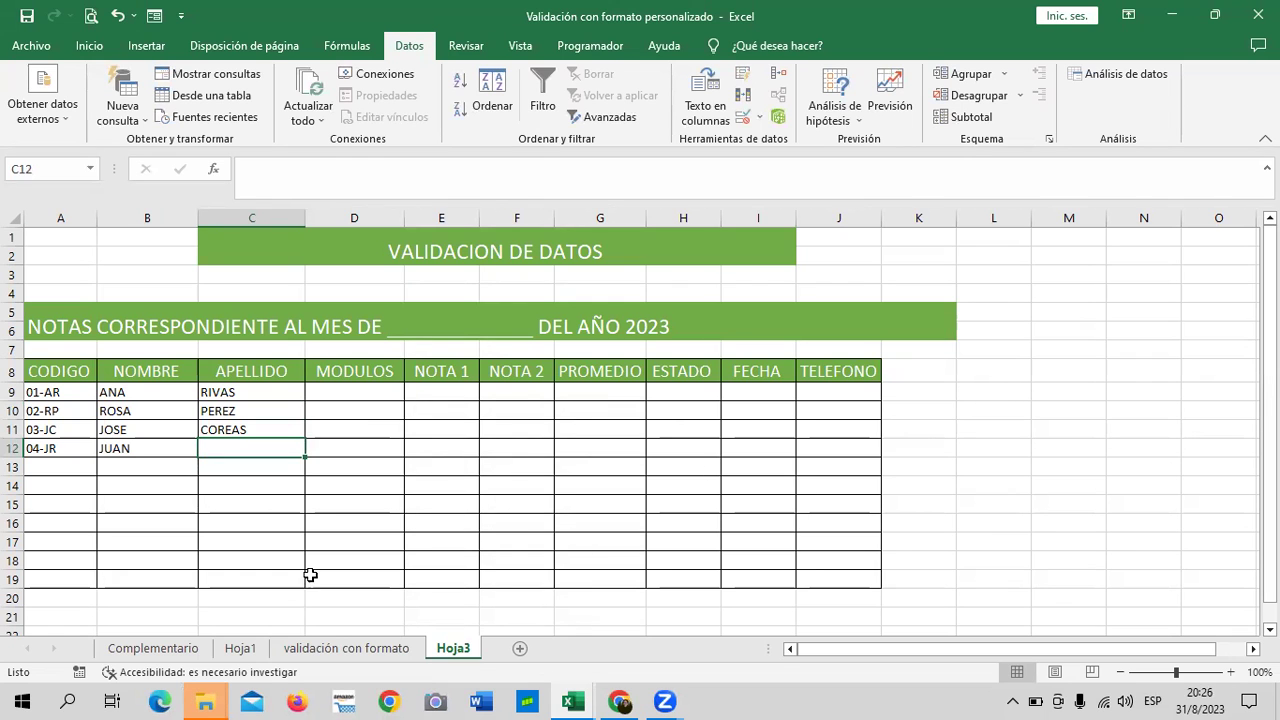
Correct JUAN's code in A12 from 04-JR to 04-JF.
click(336, 651)
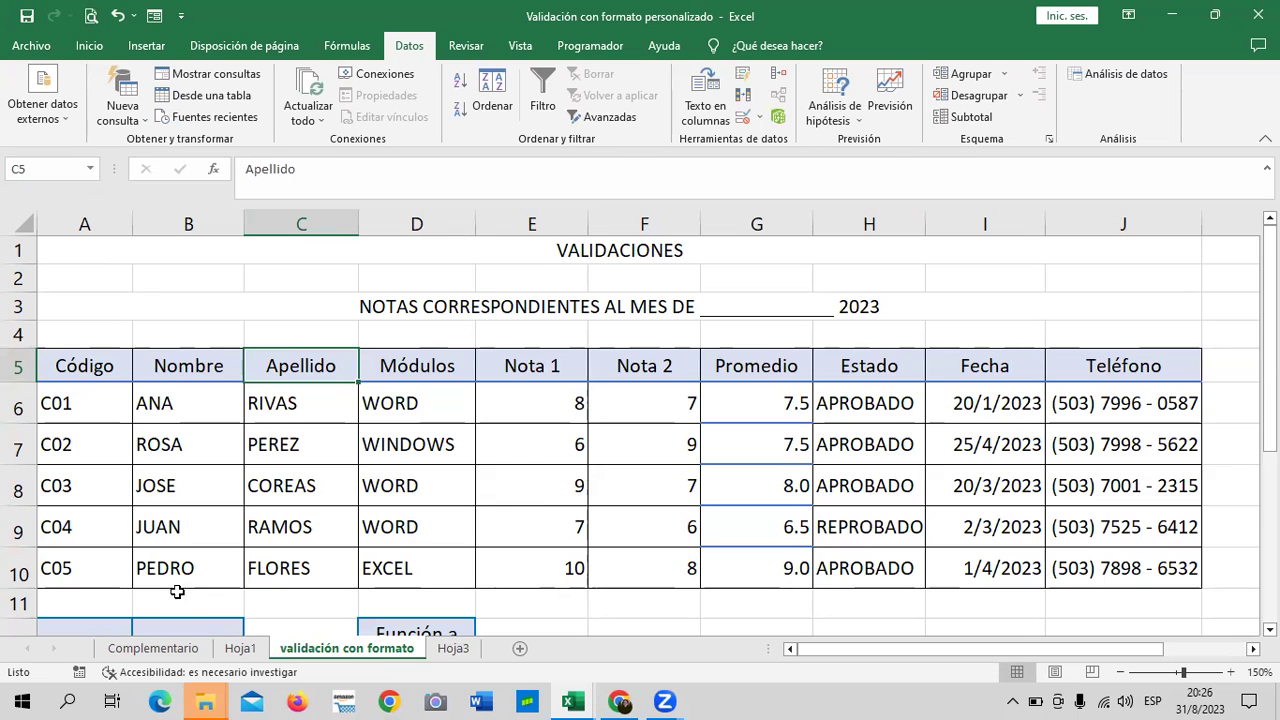
click(455, 650)
click(58, 447)
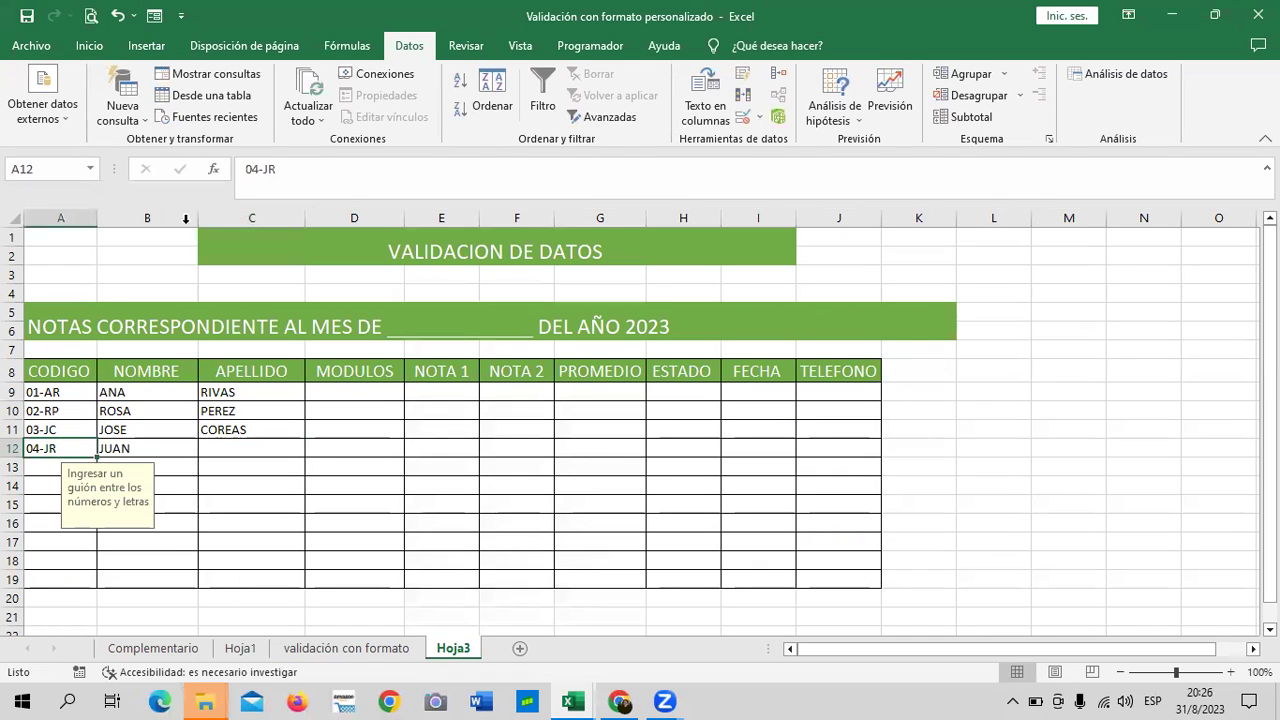
click(299, 174)
key(BackSpace)
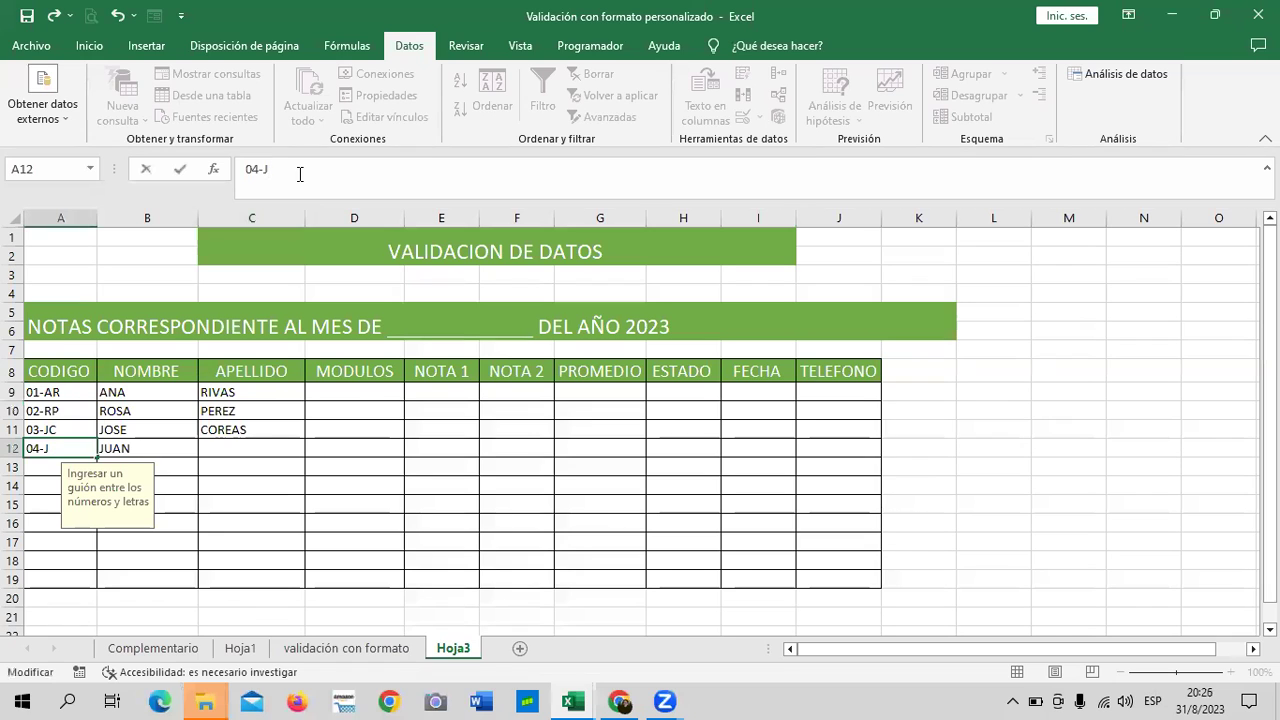
key(Return)
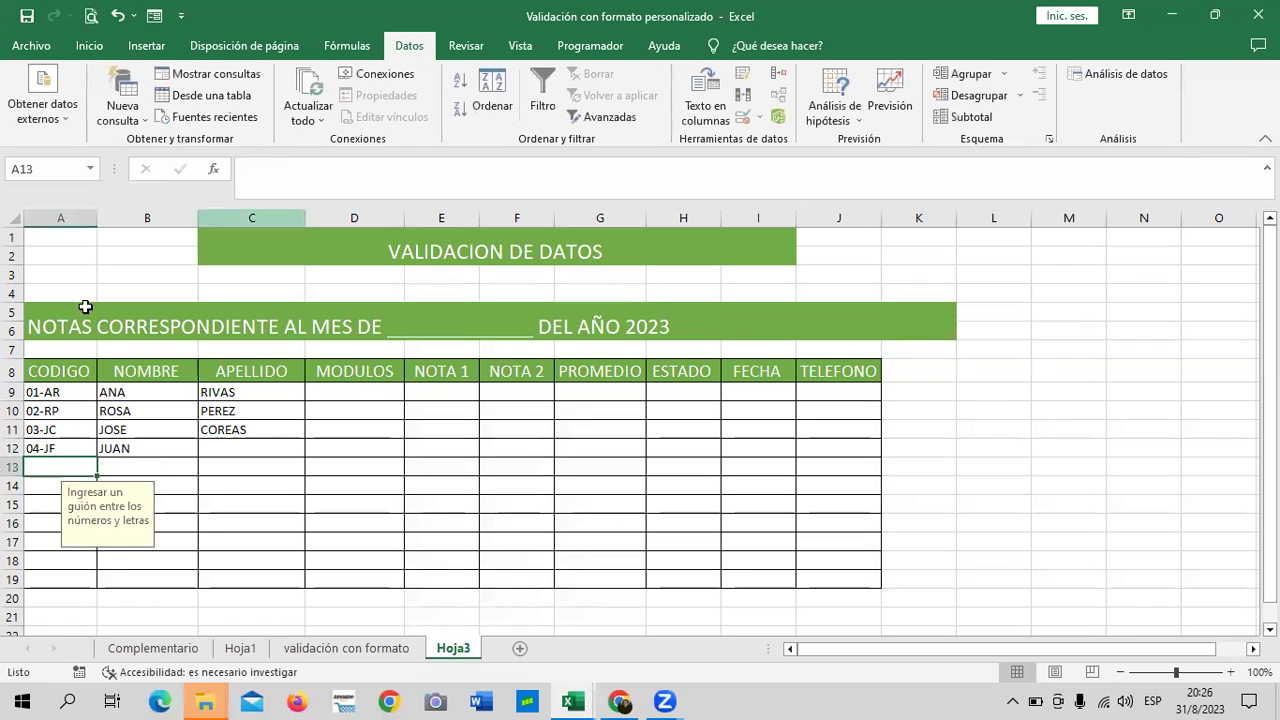
Enter FLORES in C12, then test MARTINEZ in C13 and cancel the rejection.
click(246, 451)
key(Return)
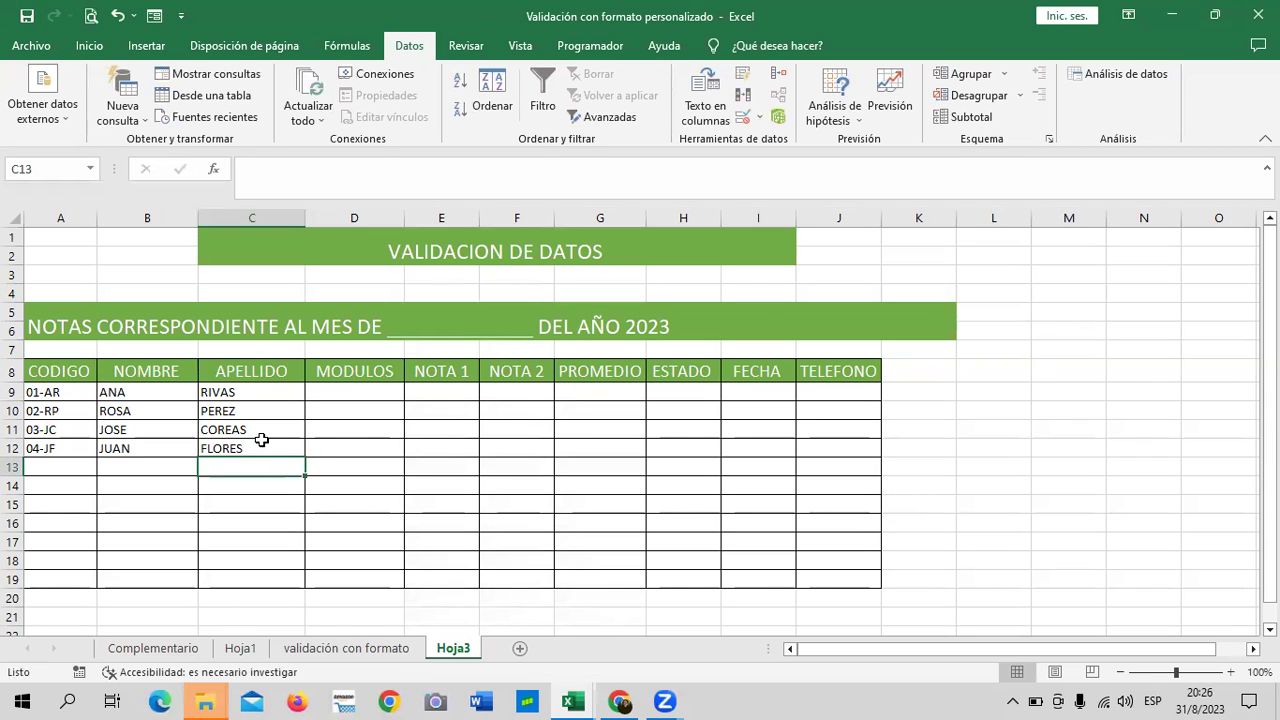
text(MARTINEZ)
key(Return)
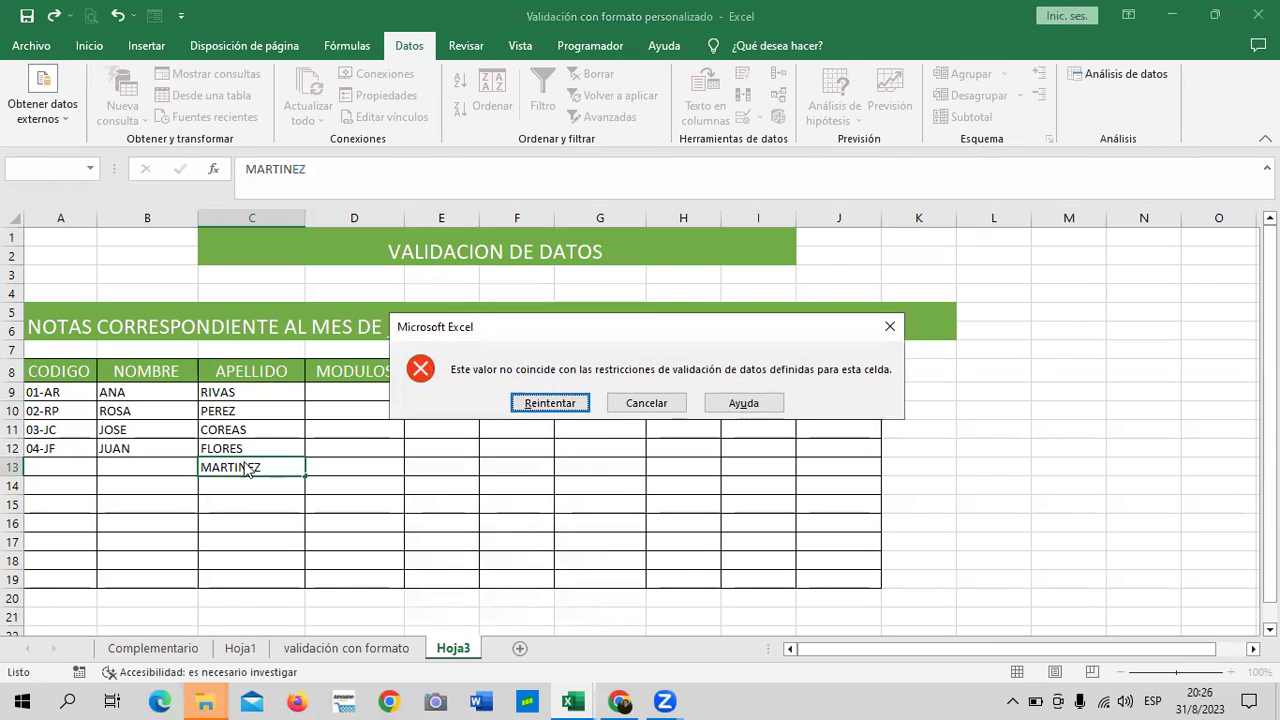
click(646, 405)
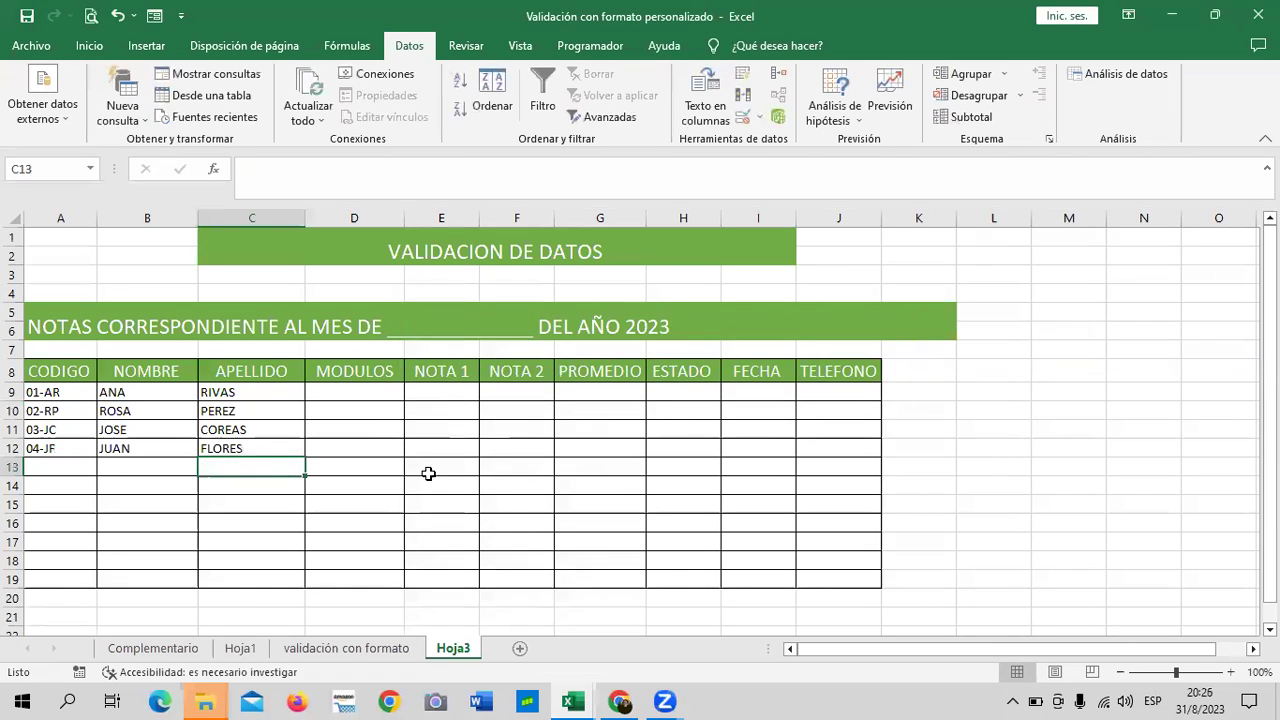
scroll(380, 437, down, 3)
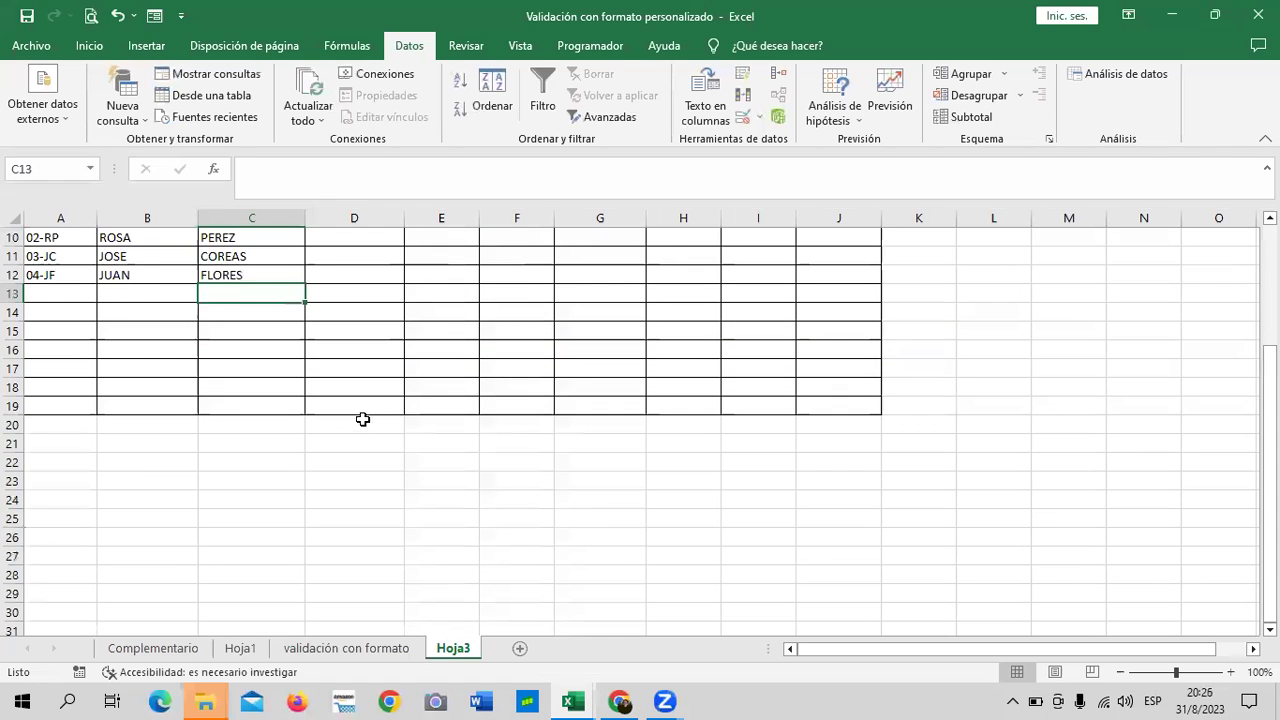
scroll(362, 420, up, 1)
click(375, 652)
scroll(274, 462, down, 3)
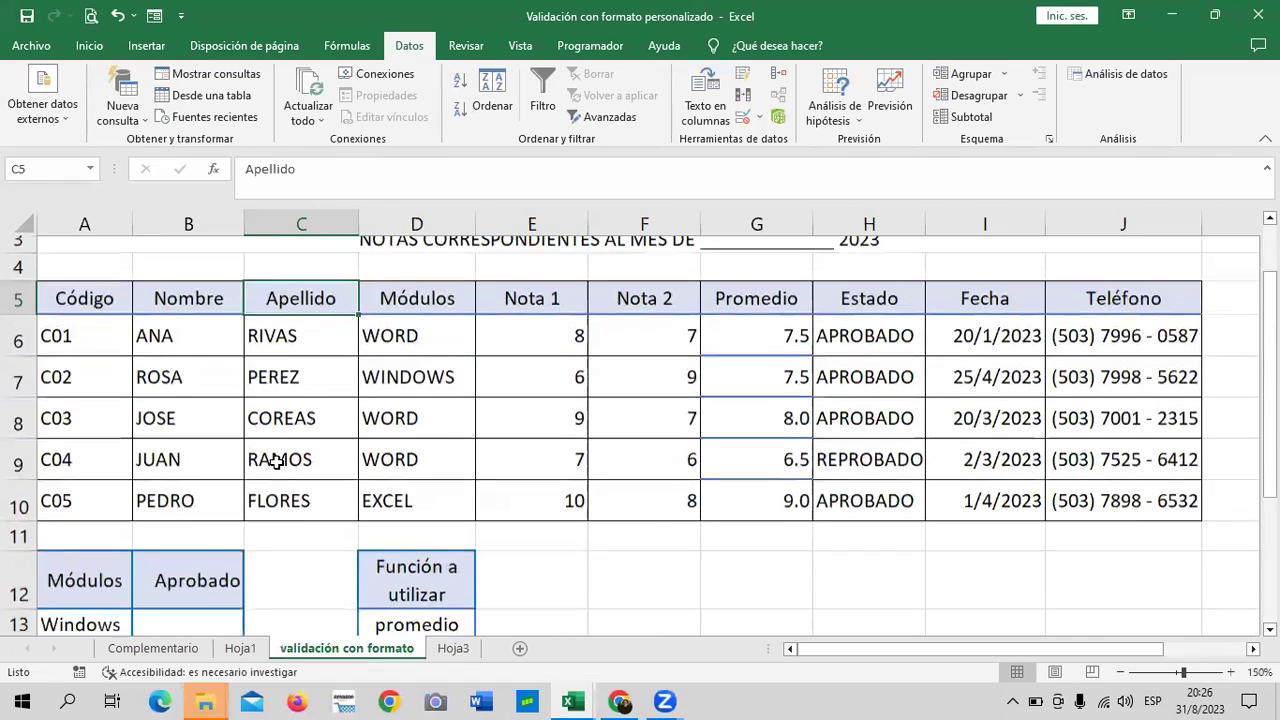
scroll(276, 464, down, 1)
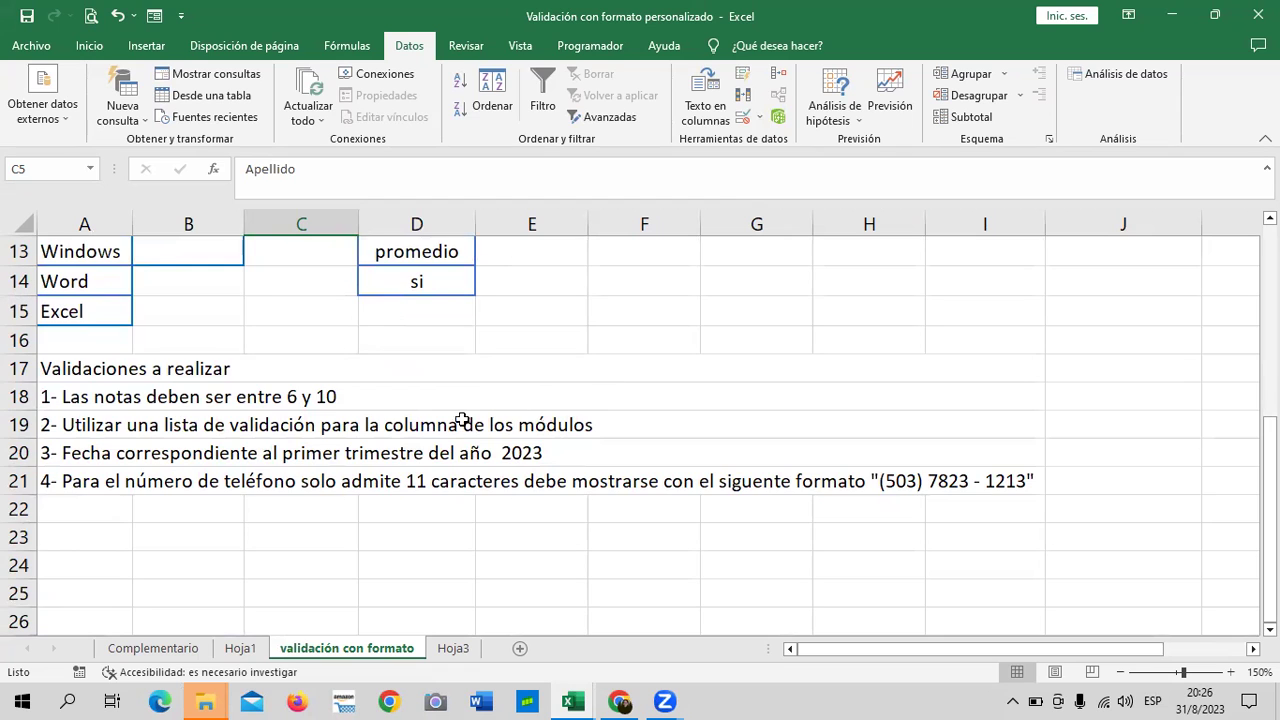
scroll(463, 420, up, 1)
drag(95, 386, 100, 438)
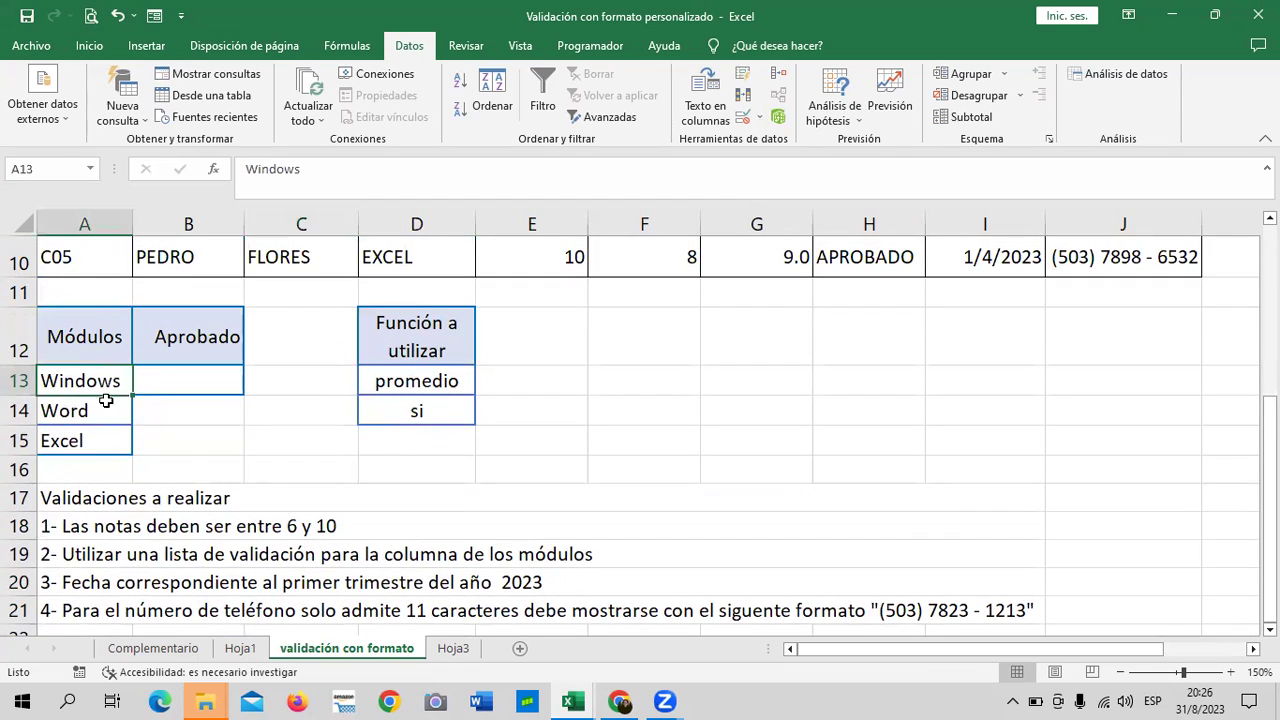
click(455, 651)
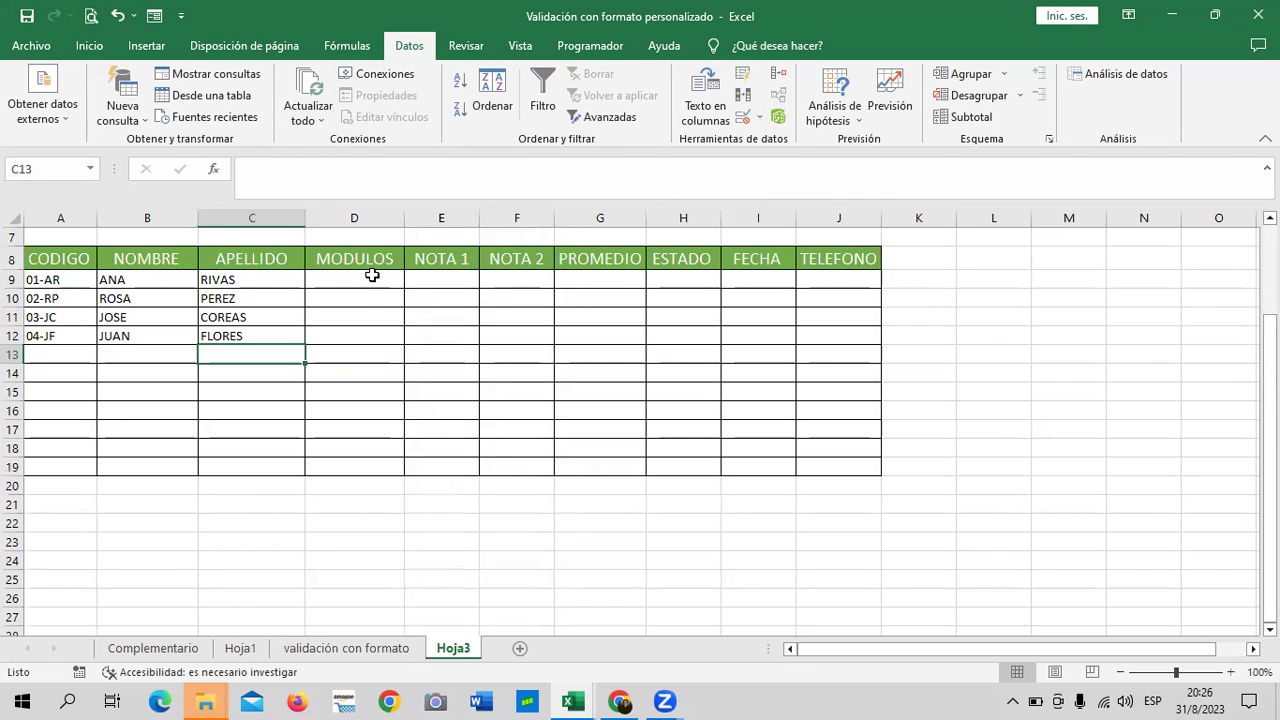
Set D9:D19 to a Lista validation with source WORD; EXCEL; WINDOWS; POWERPOINT.
drag(372, 279, 380, 466)
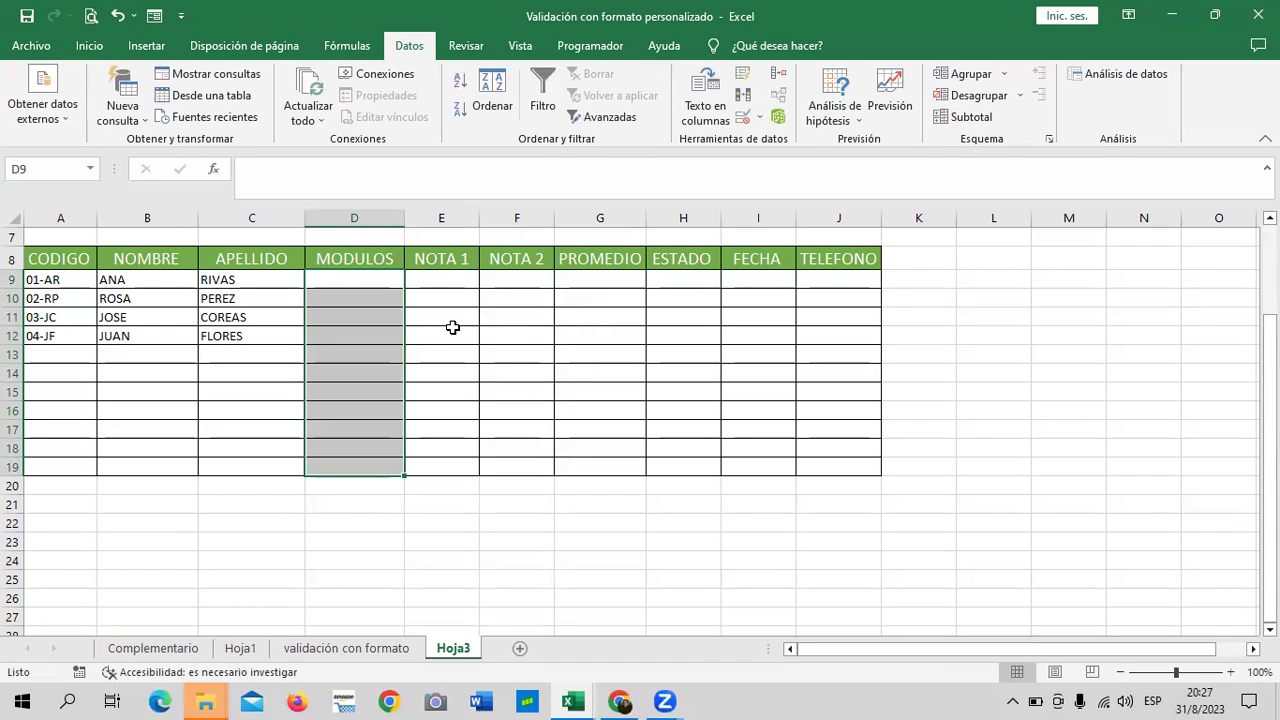
click(745, 120)
click(533, 243)
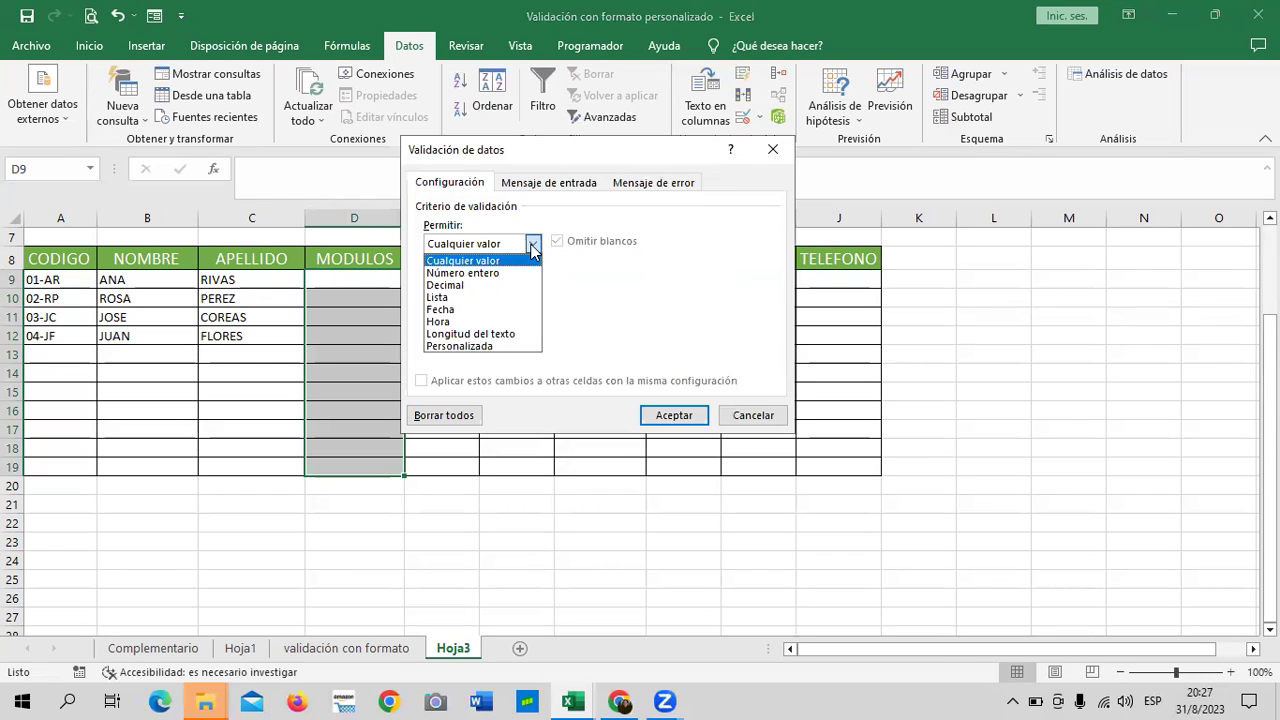
click(482, 298)
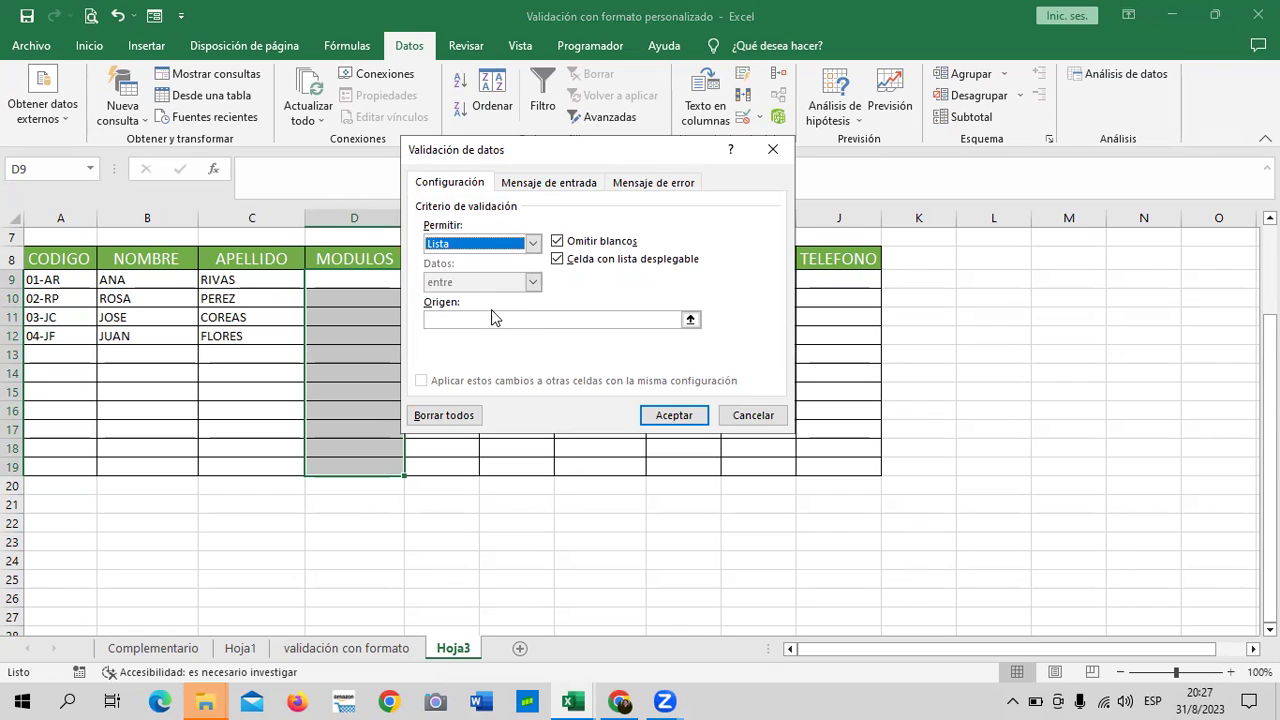
click(511, 319)
text(WORD; EXCEL;)
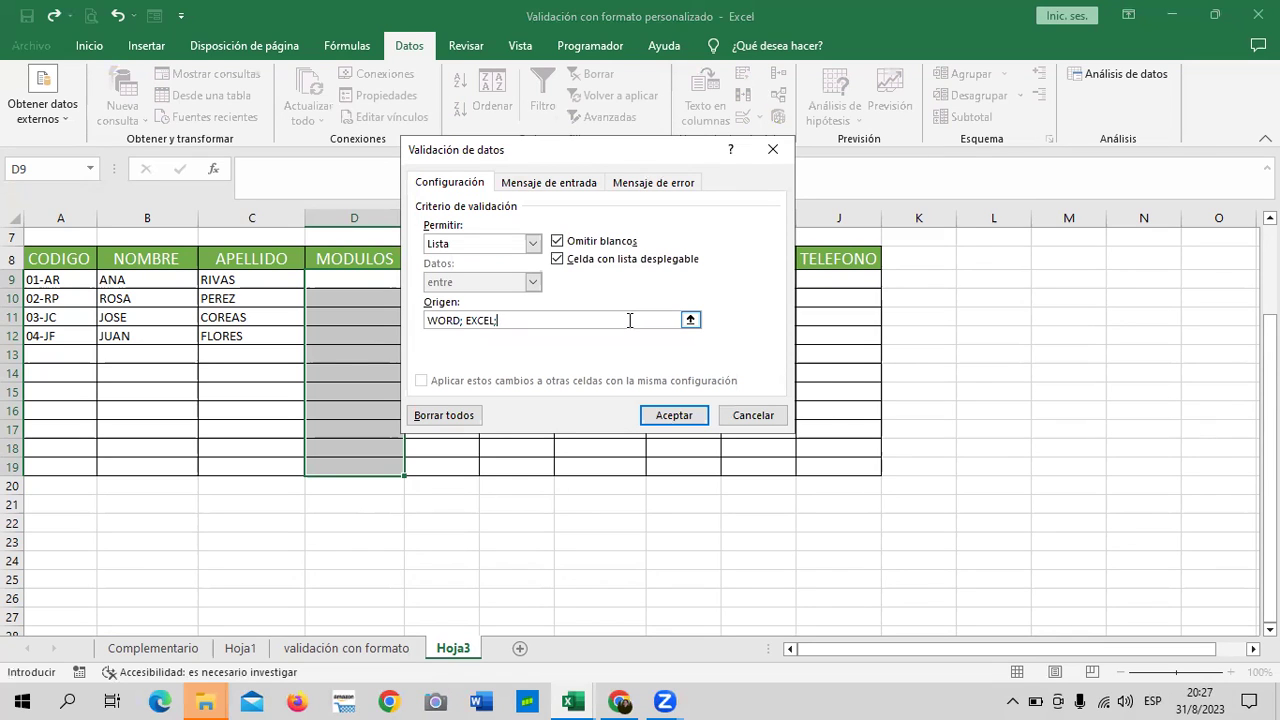
text(WINDOWS;POWERPOINT)
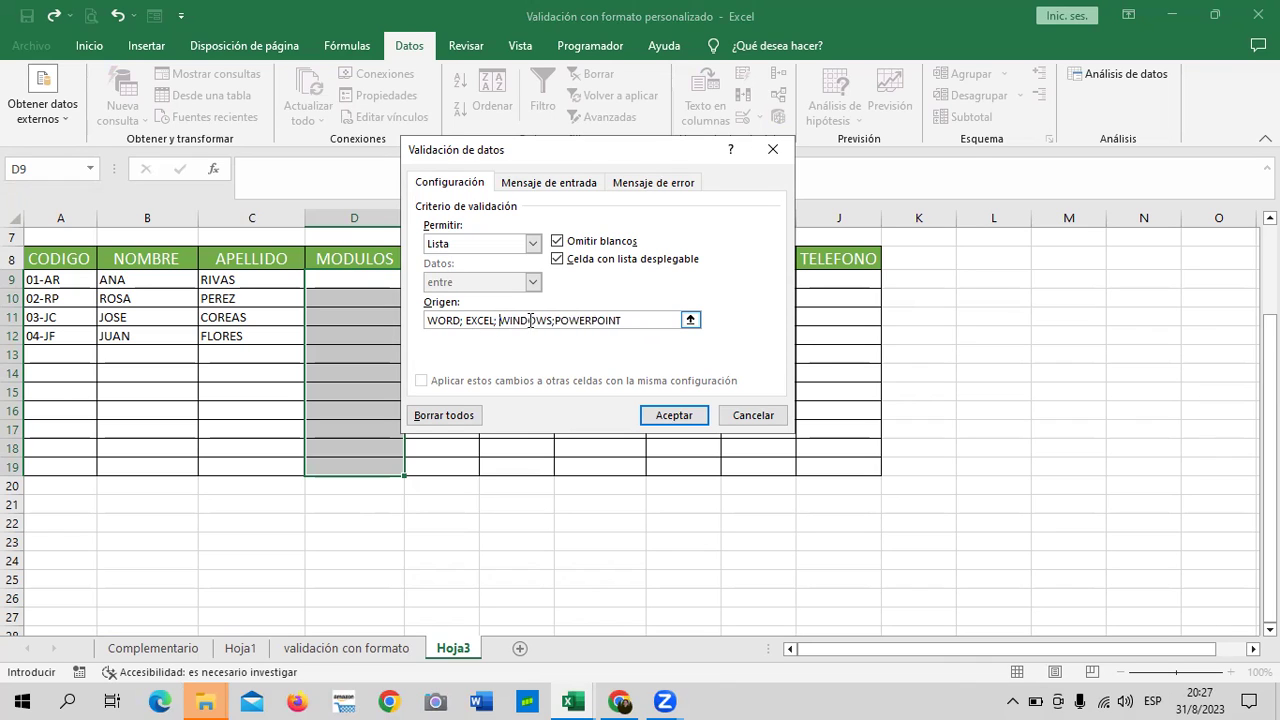
click(555, 319)
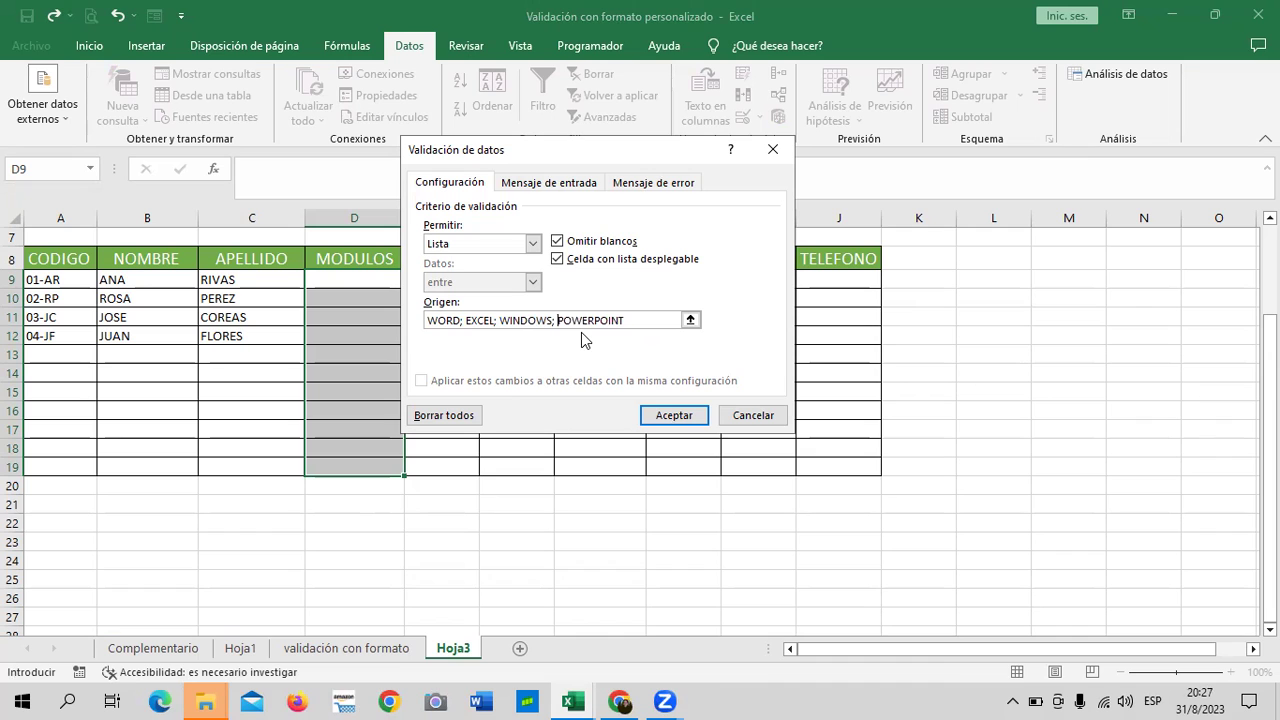
Confirm the module list rule and check that D9, D10, D11 and D19 show the dropdown.
click(686, 414)
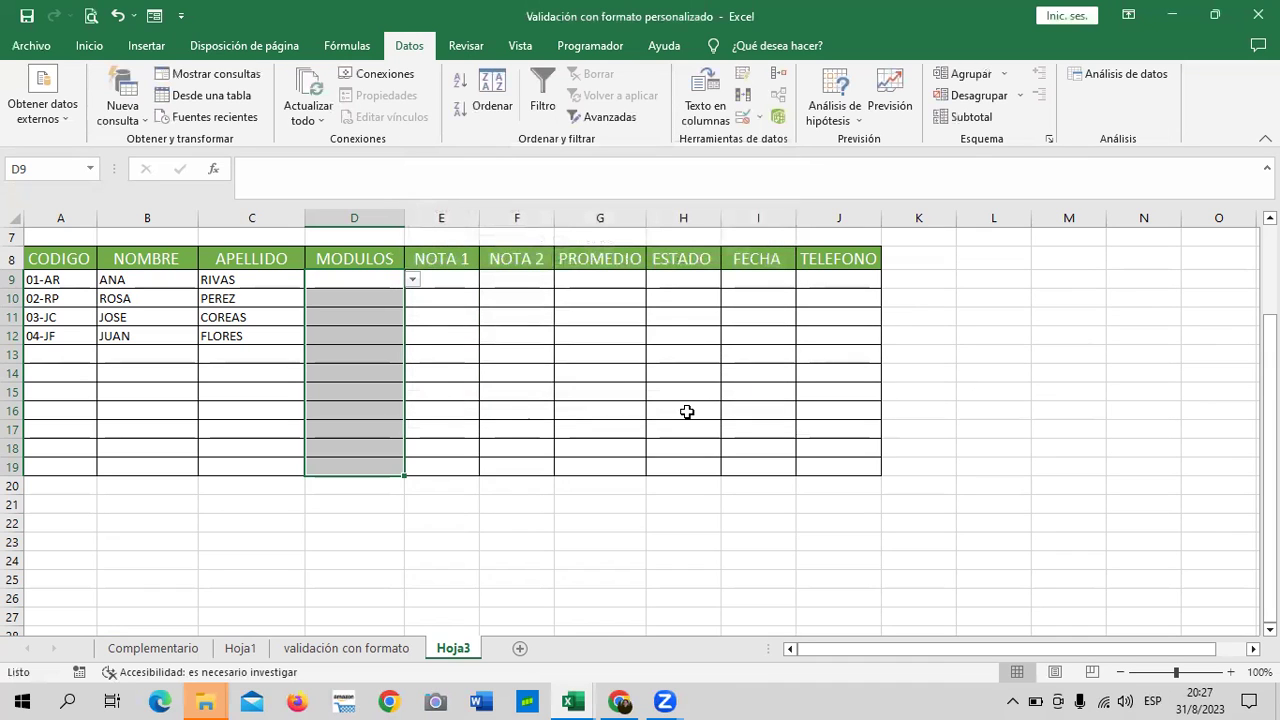
click(411, 283)
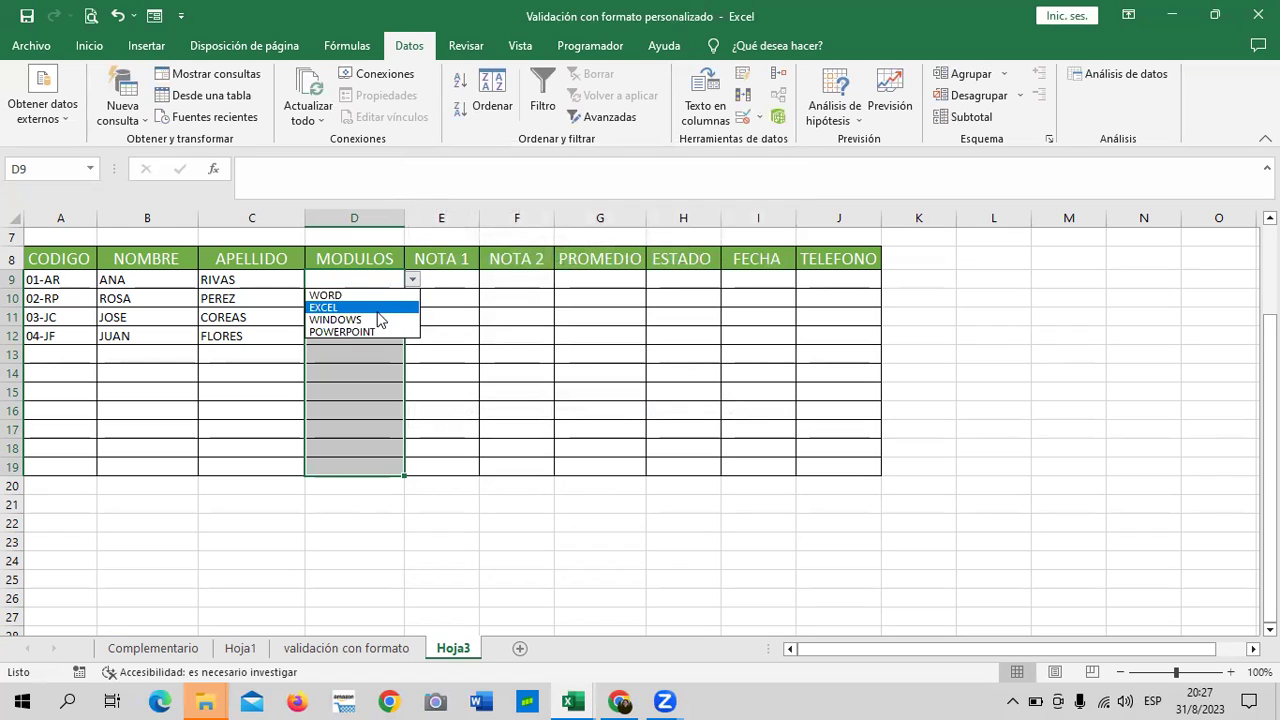
click(455, 290)
click(391, 299)
click(398, 279)
click(366, 302)
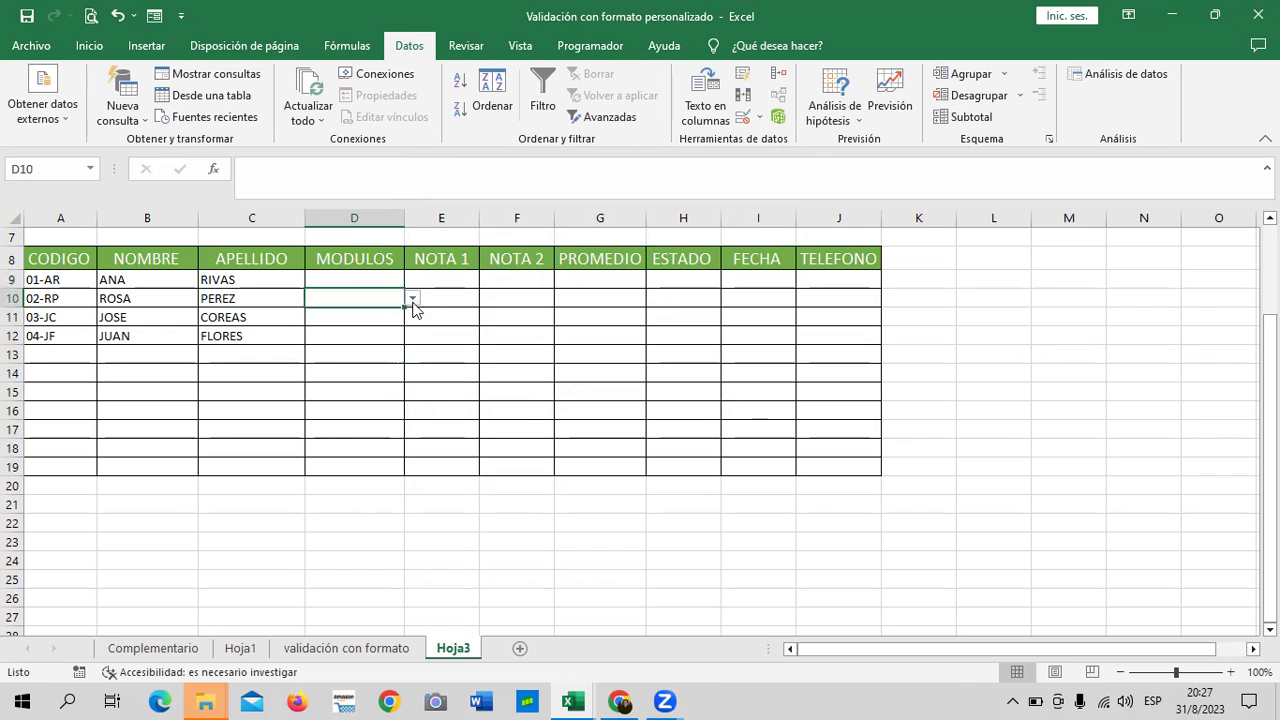
click(378, 466)
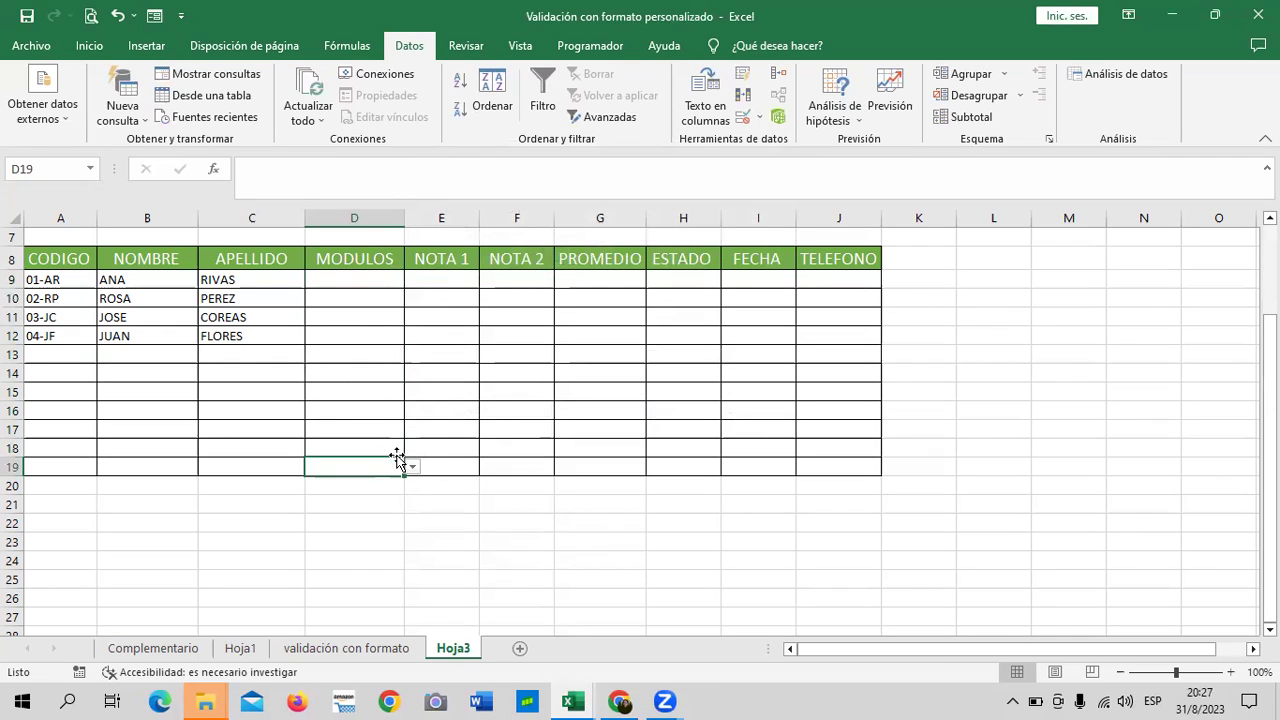
click(365, 276)
click(366, 317)
click(374, 278)
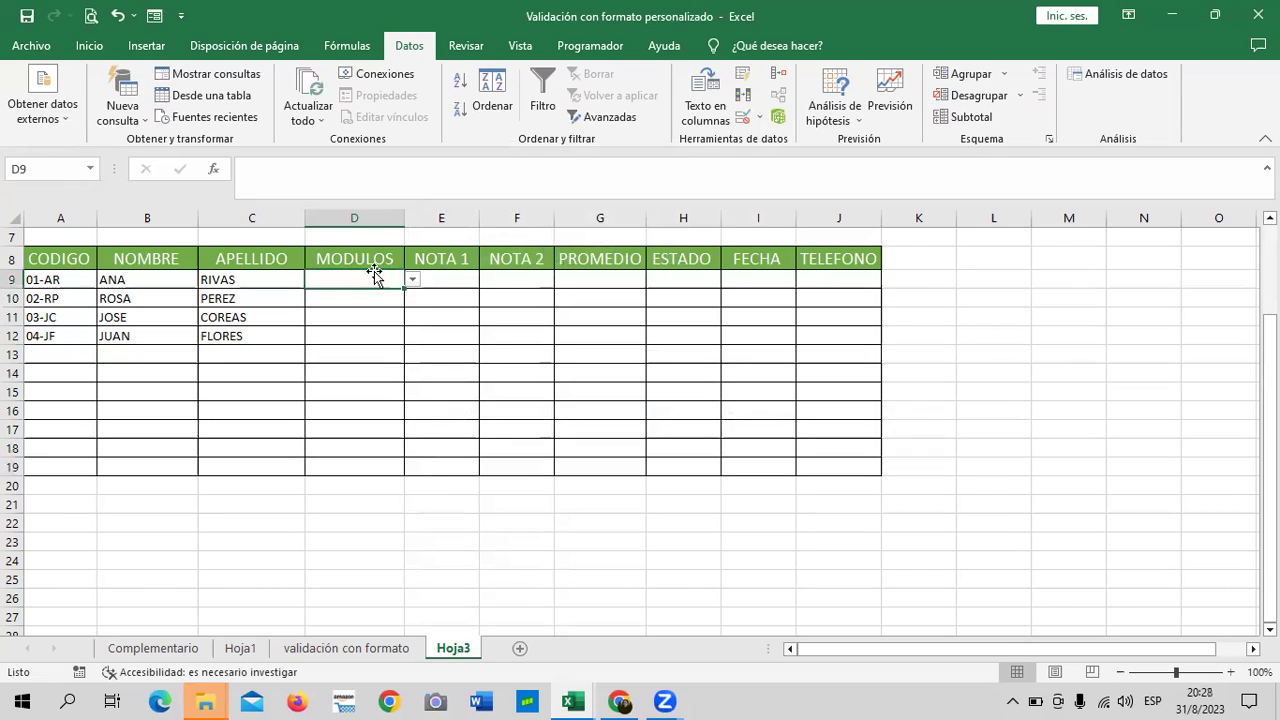
Pick WORD, EXCEL, WINDOWS and POWERPOINT from the dropdowns in D9:D12.
click(412, 279)
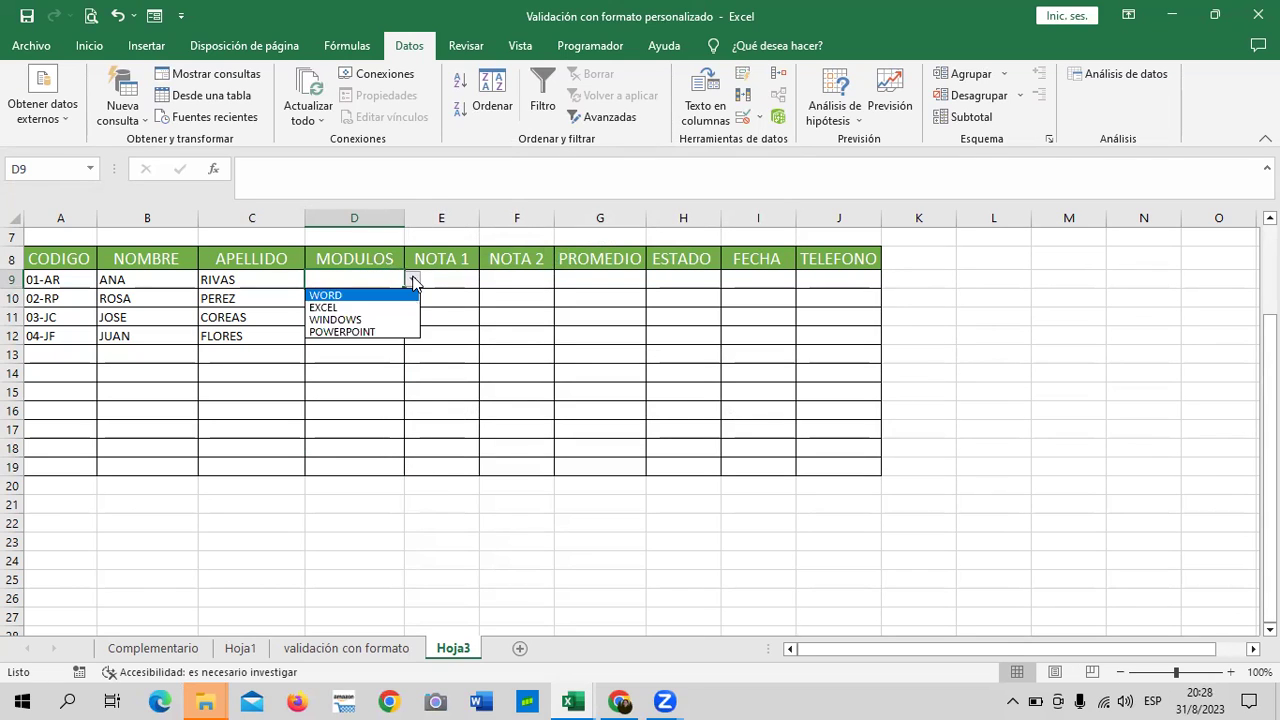
click(398, 291)
click(388, 298)
click(413, 298)
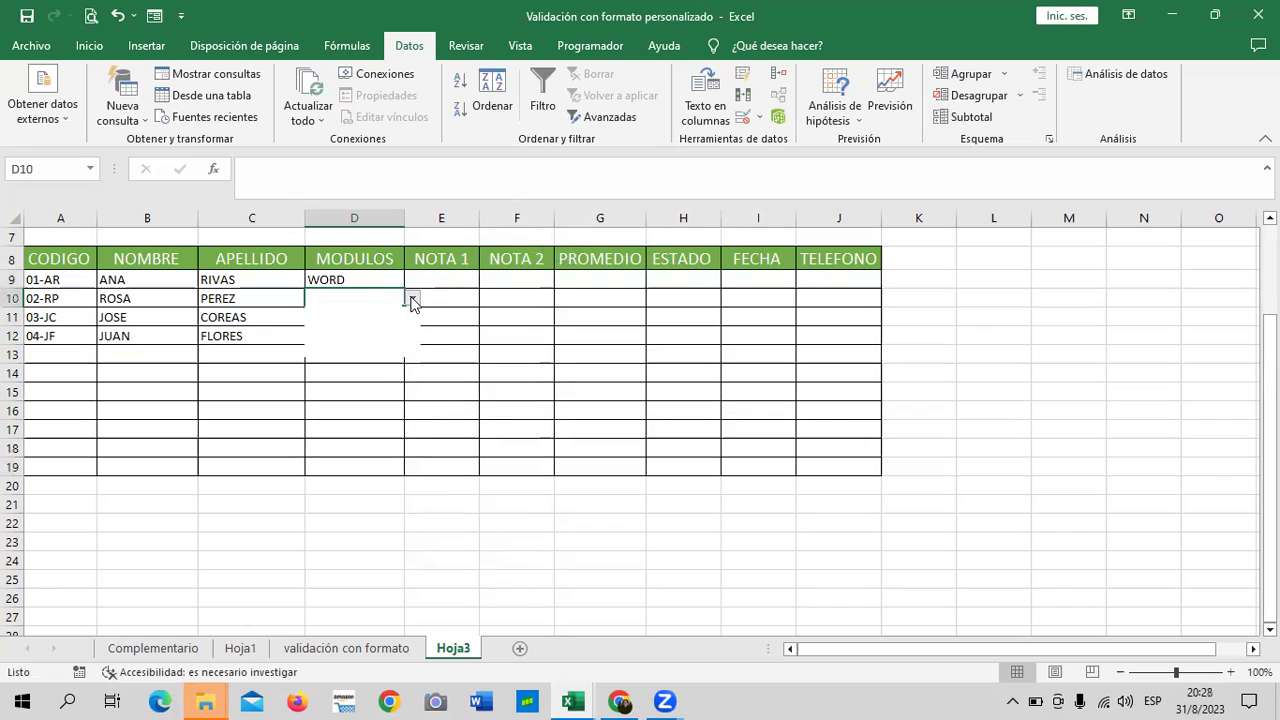
click(376, 319)
click(370, 318)
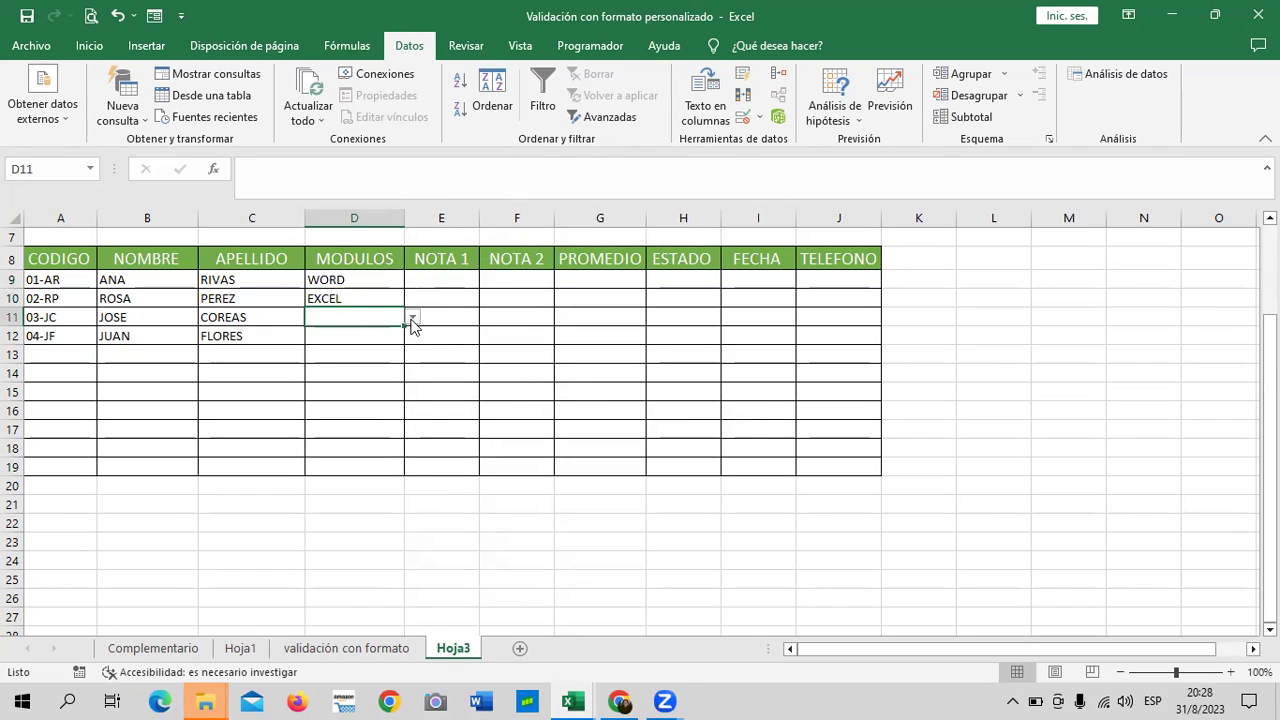
click(412, 317)
click(378, 358)
click(357, 336)
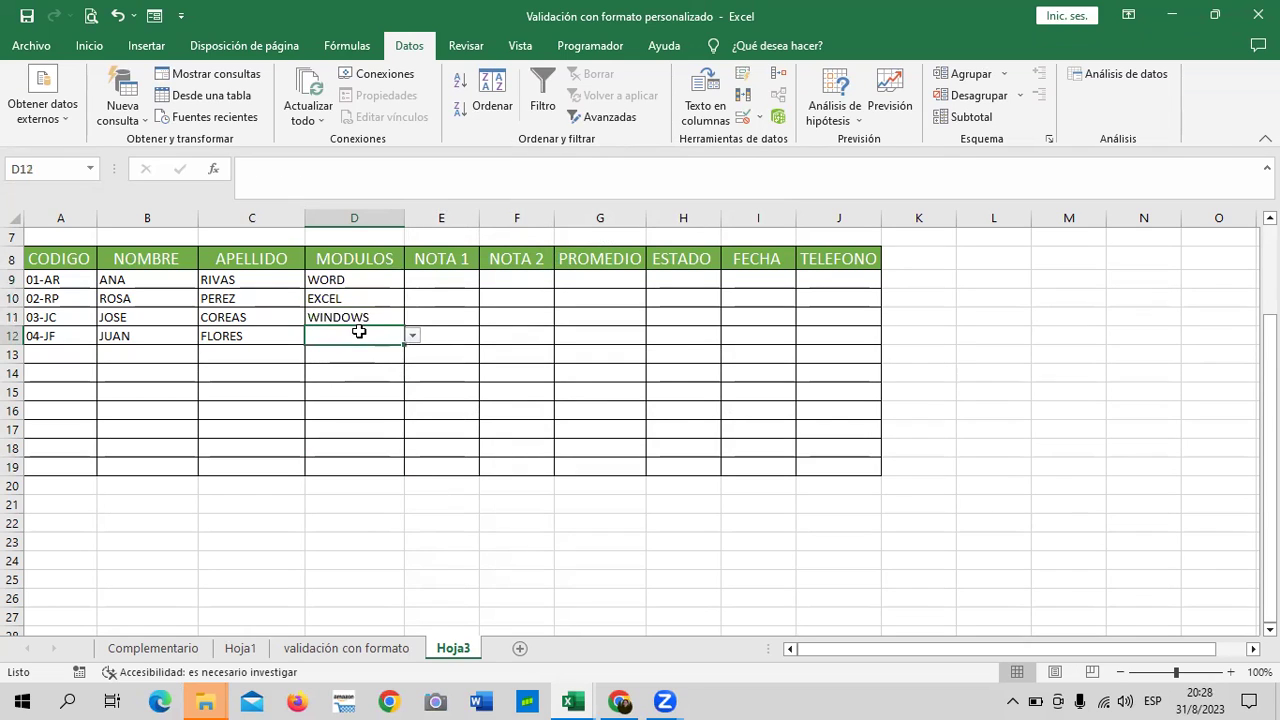
click(412, 336)
click(360, 388)
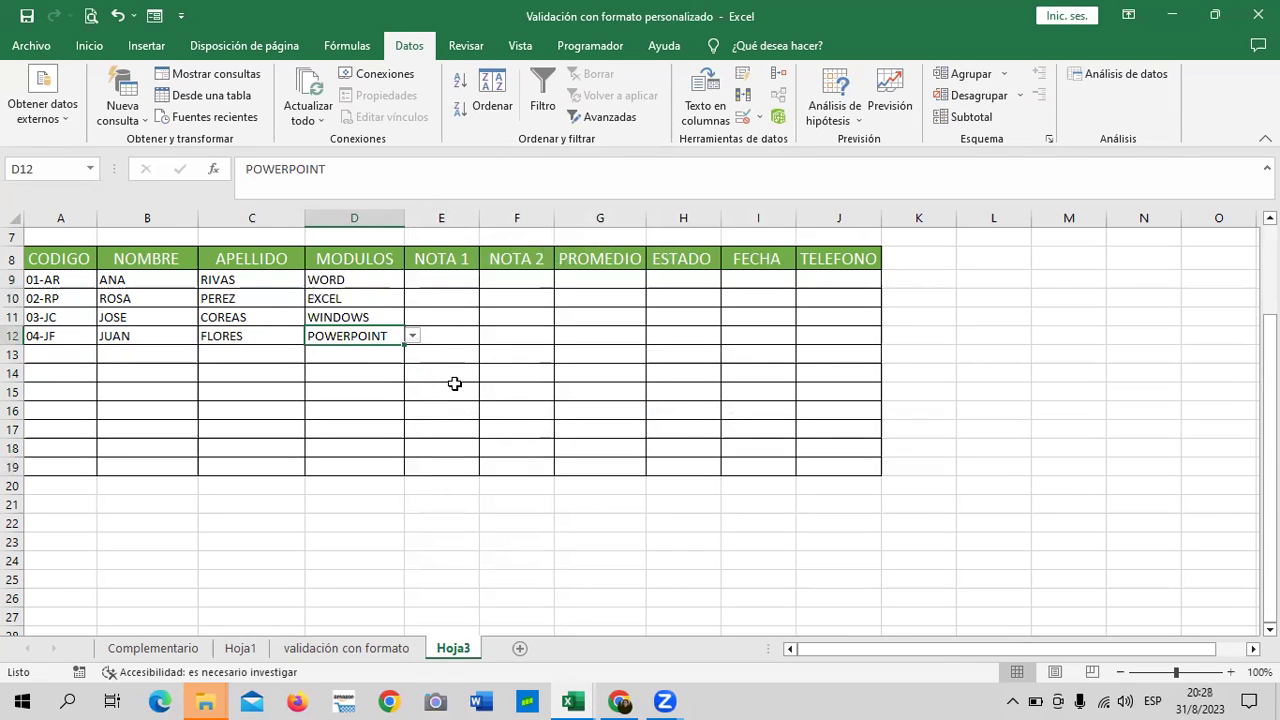
click(1072, 354)
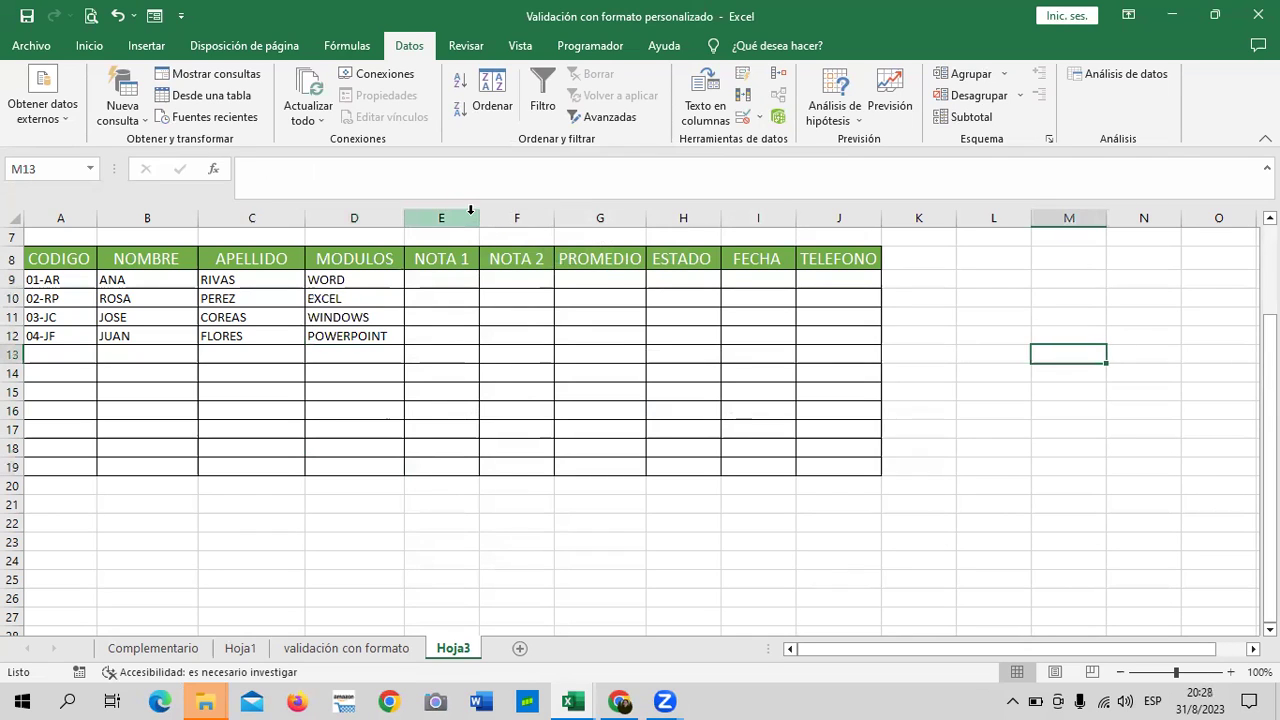
Remove all validation from the MODULOS cells D9:D19 with Borrar todos.
click(466, 208)
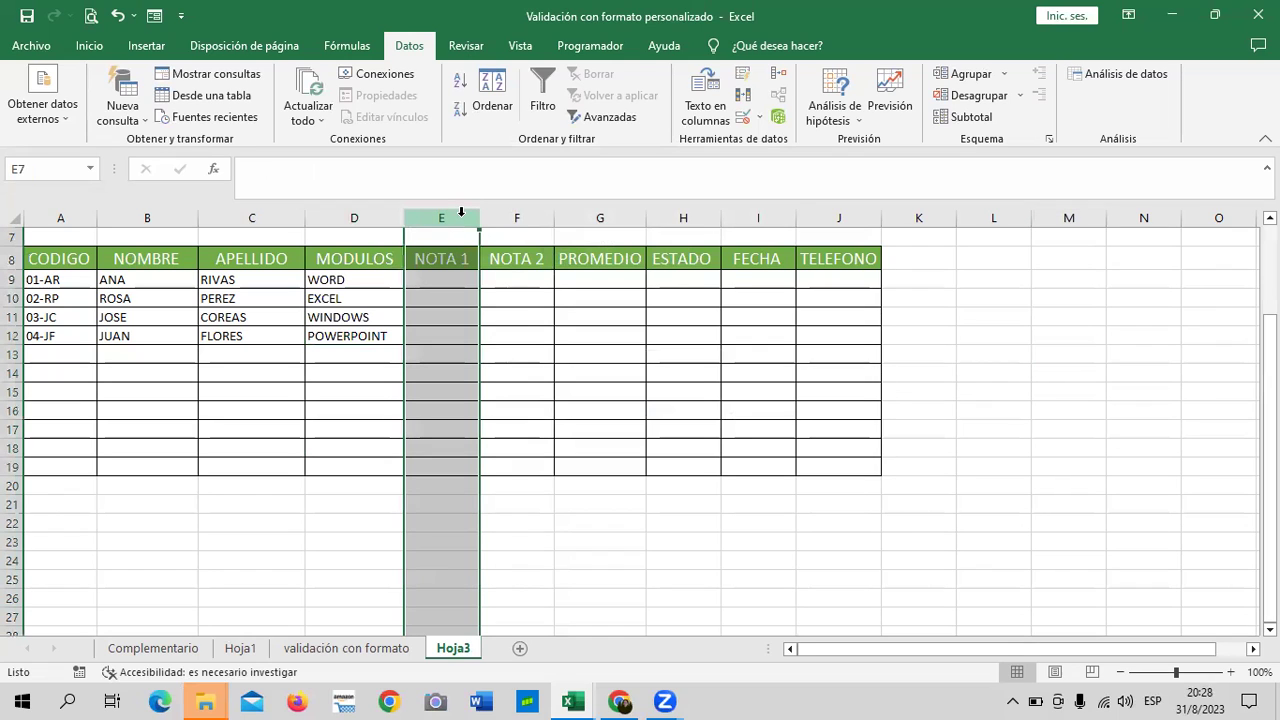
right_click(452, 231)
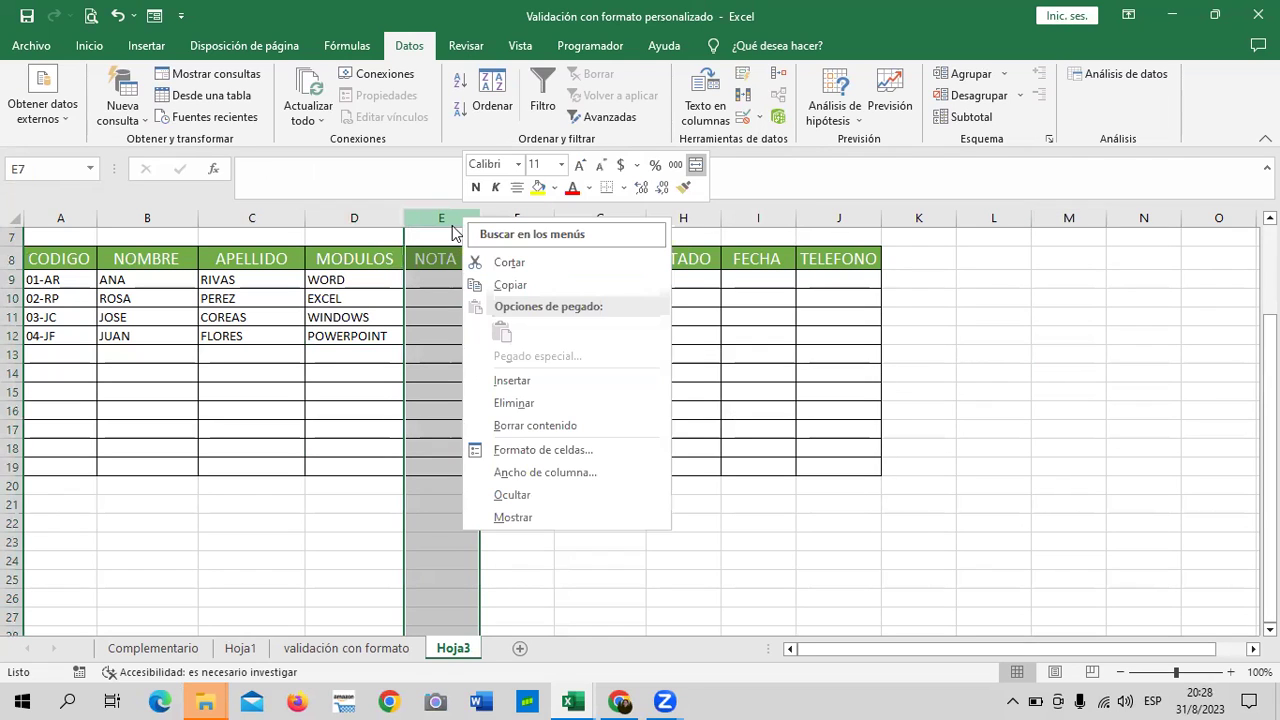
click(864, 195)
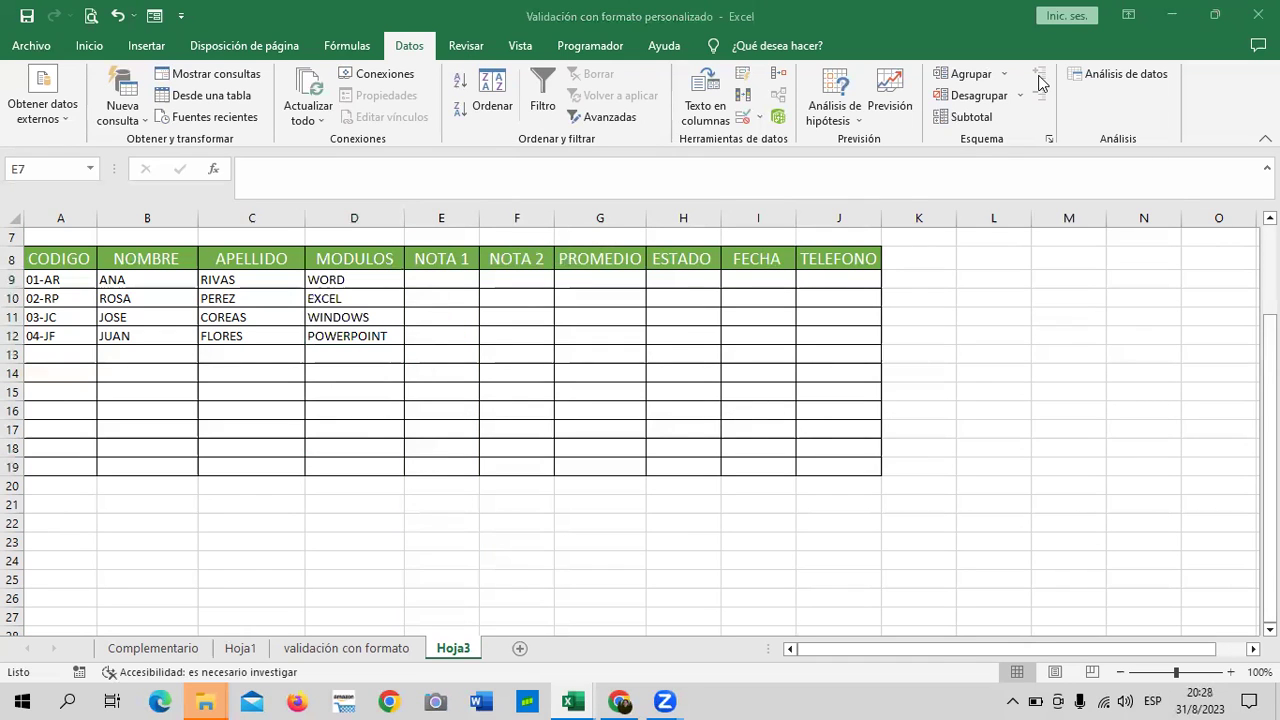
click(371, 279)
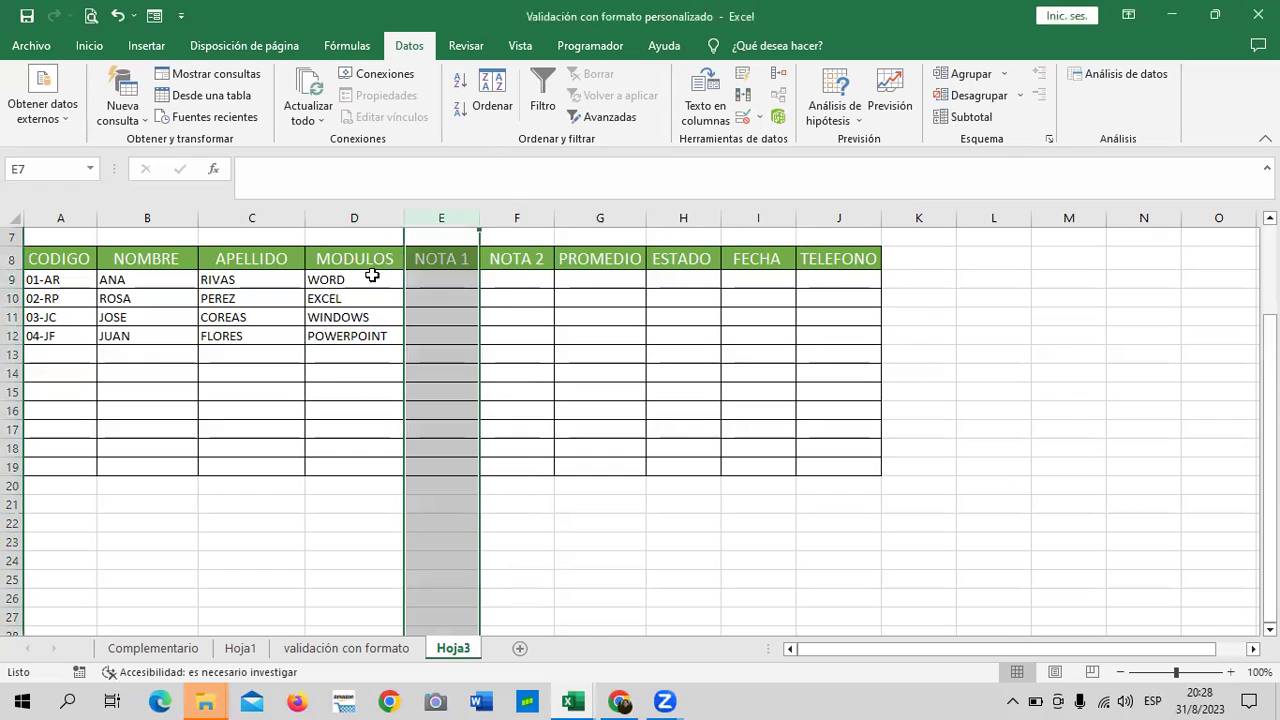
mouse_move(371, 279)
mouse_down()
mouse_move(372, 480)
mouse_move(371, 460)
mouse_up()
click(752, 119)
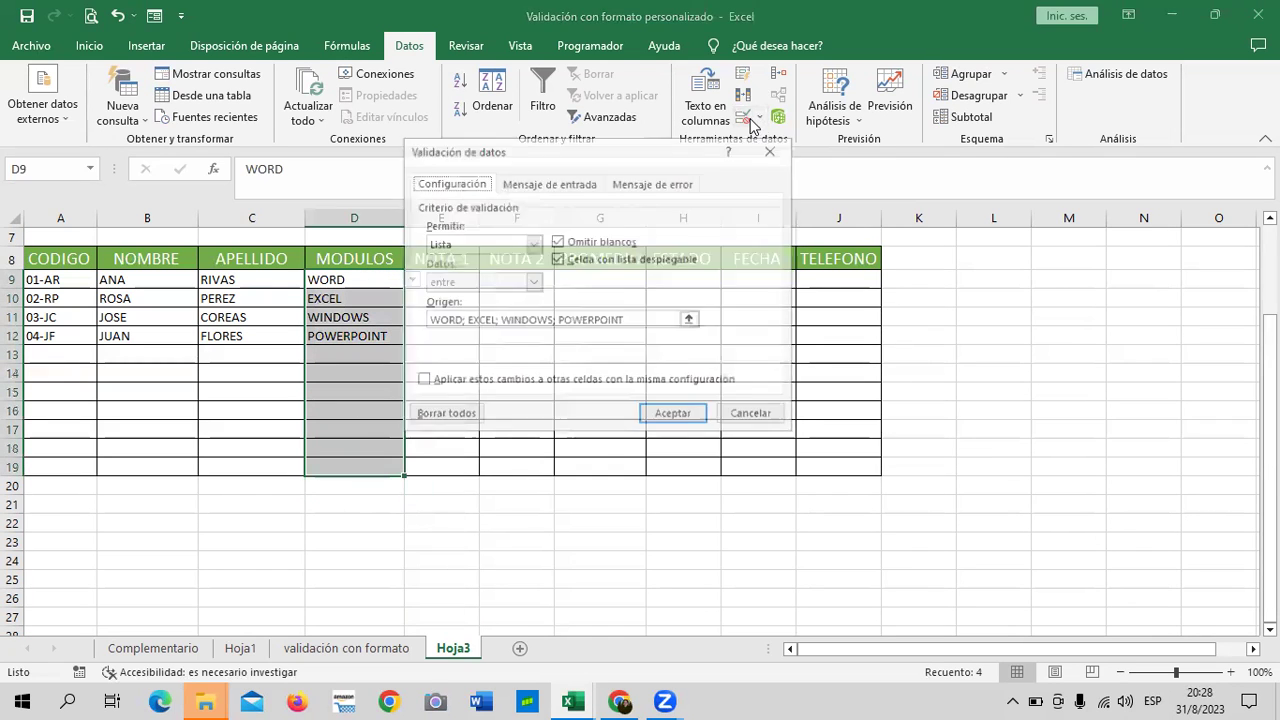
click(444, 416)
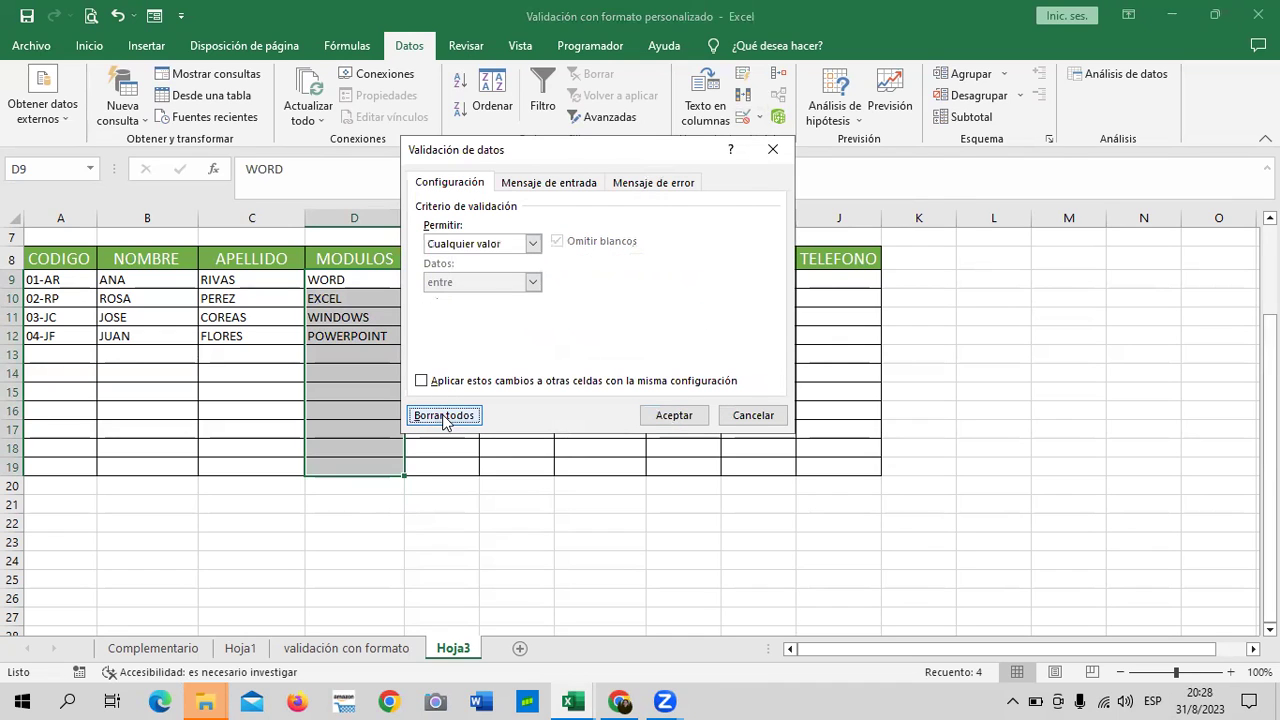
click(673, 415)
click(375, 376)
Delete the module names from D9:D12.
click(212, 283)
click(155, 285)
click(66, 318)
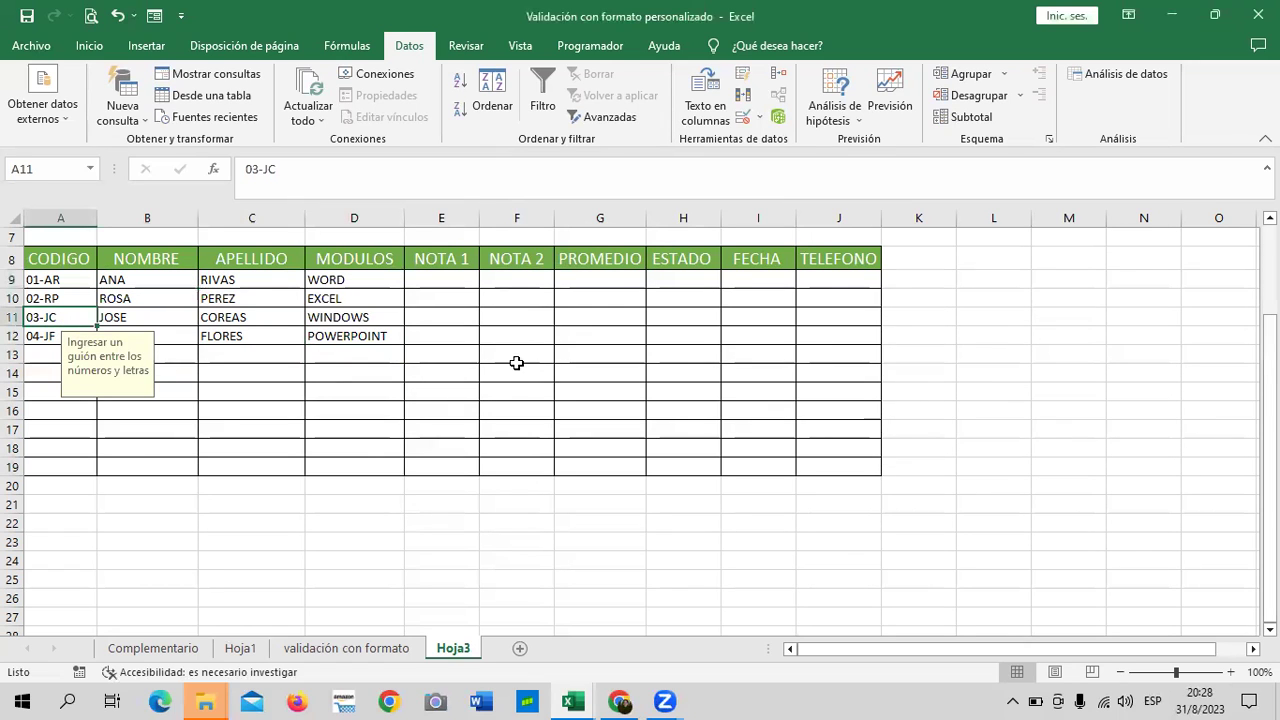
mouse_move(380, 285)
mouse_down()
mouse_move(376, 340)
mouse_move(378, 329)
mouse_up()
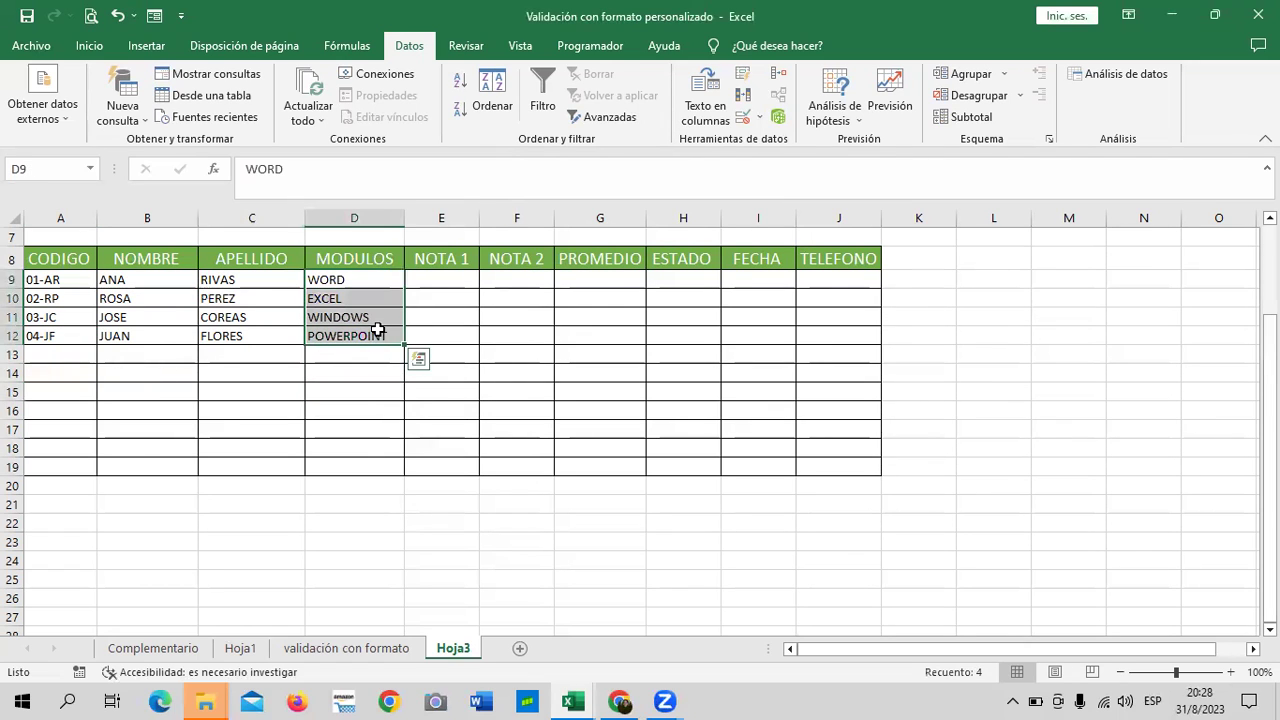
key(Delete)
click(432, 332)
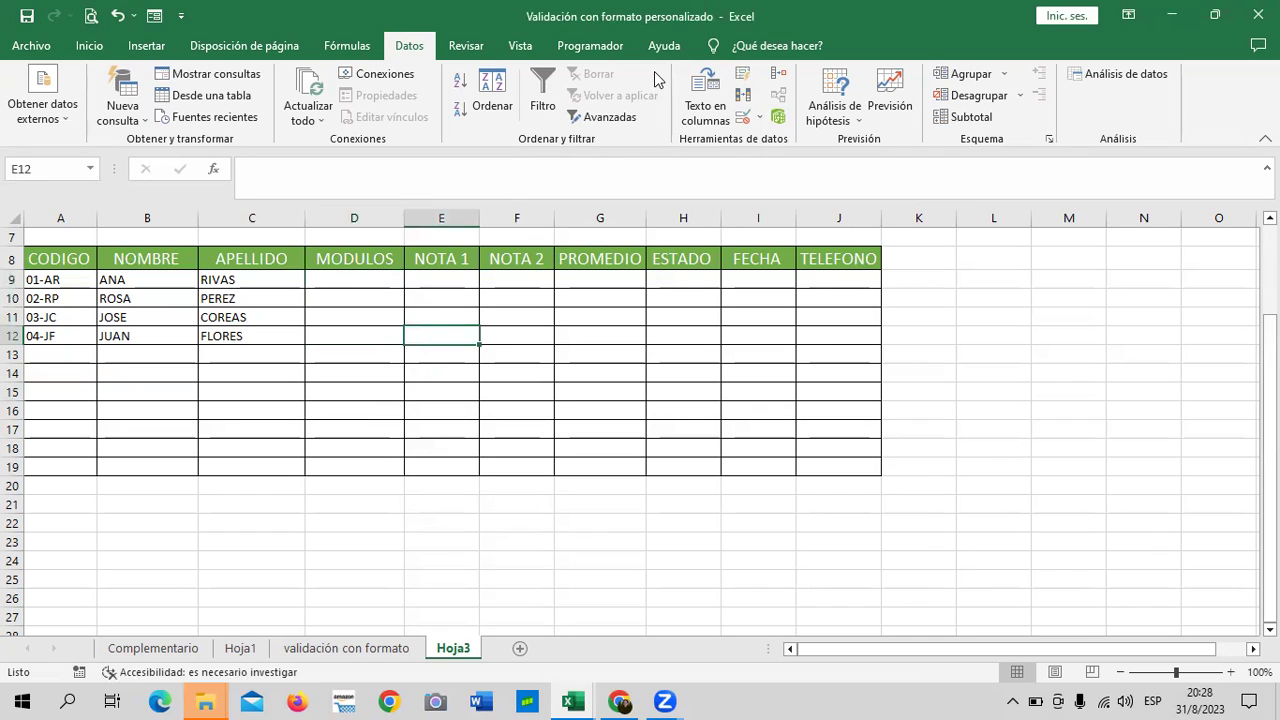
Reselect D9:D19, start a Lista validation, then cancel the dialog without applying it.
drag(374, 279, 395, 466)
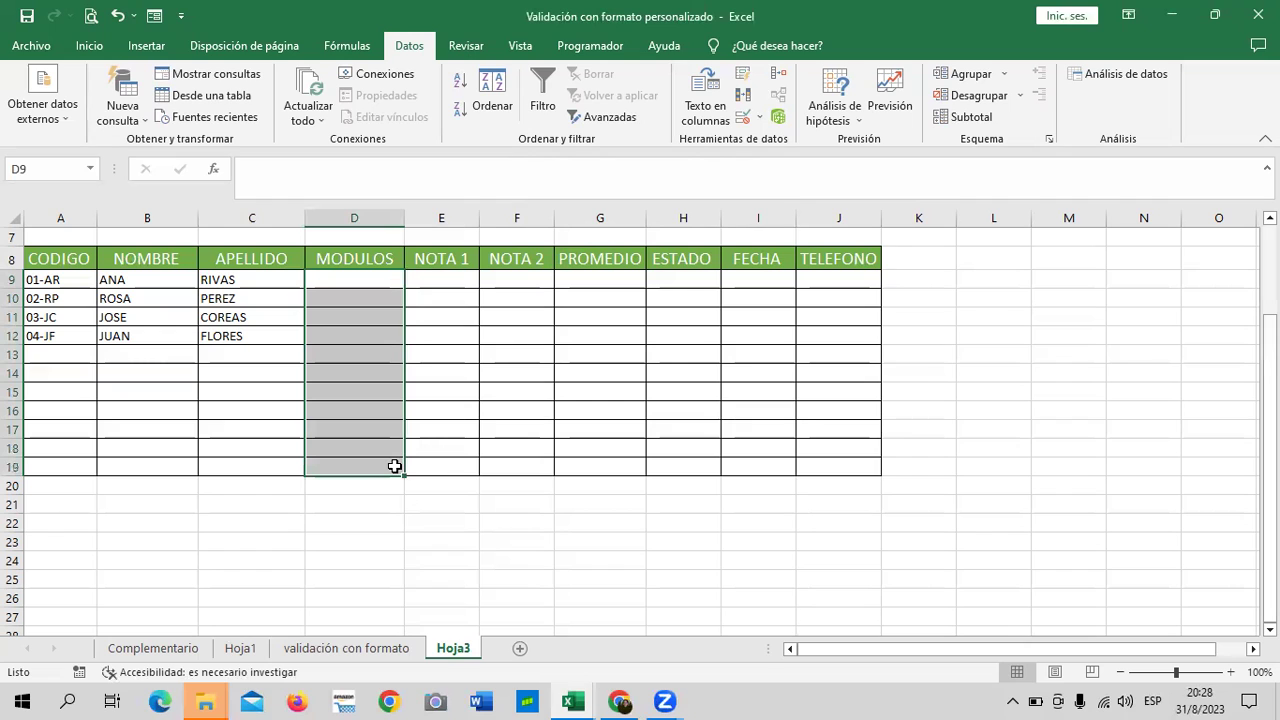
click(744, 120)
click(533, 243)
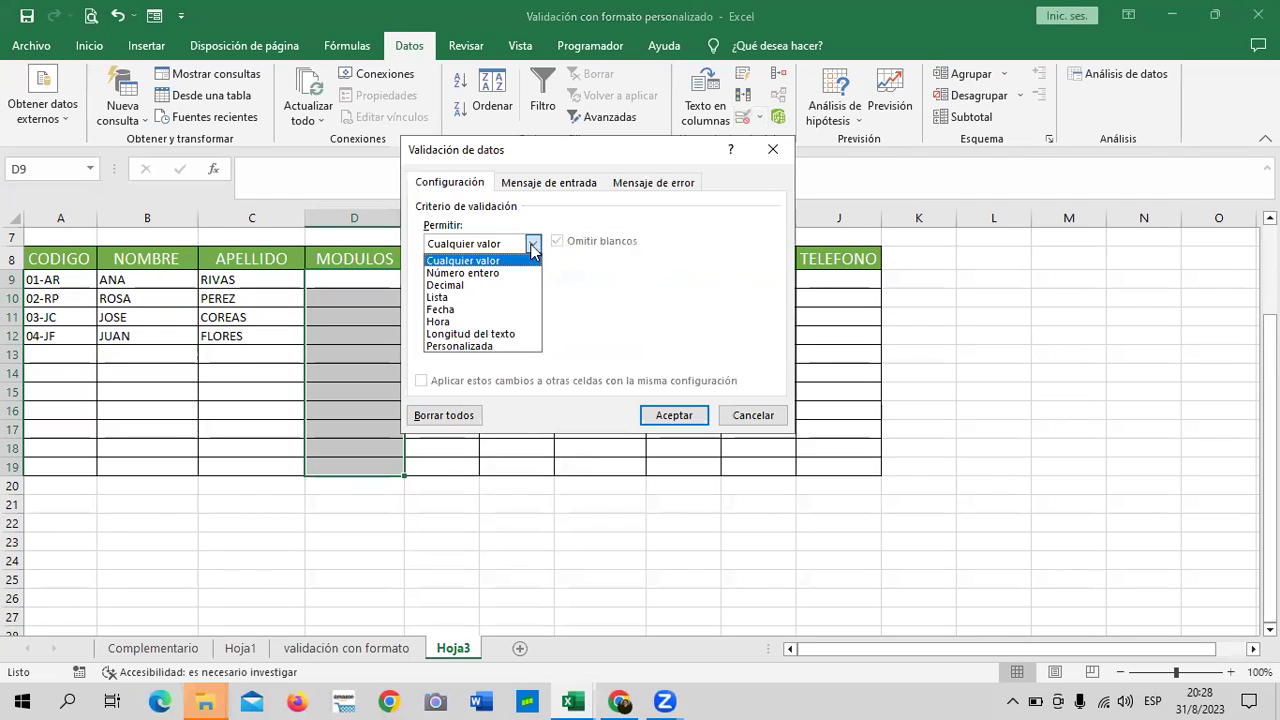
click(456, 298)
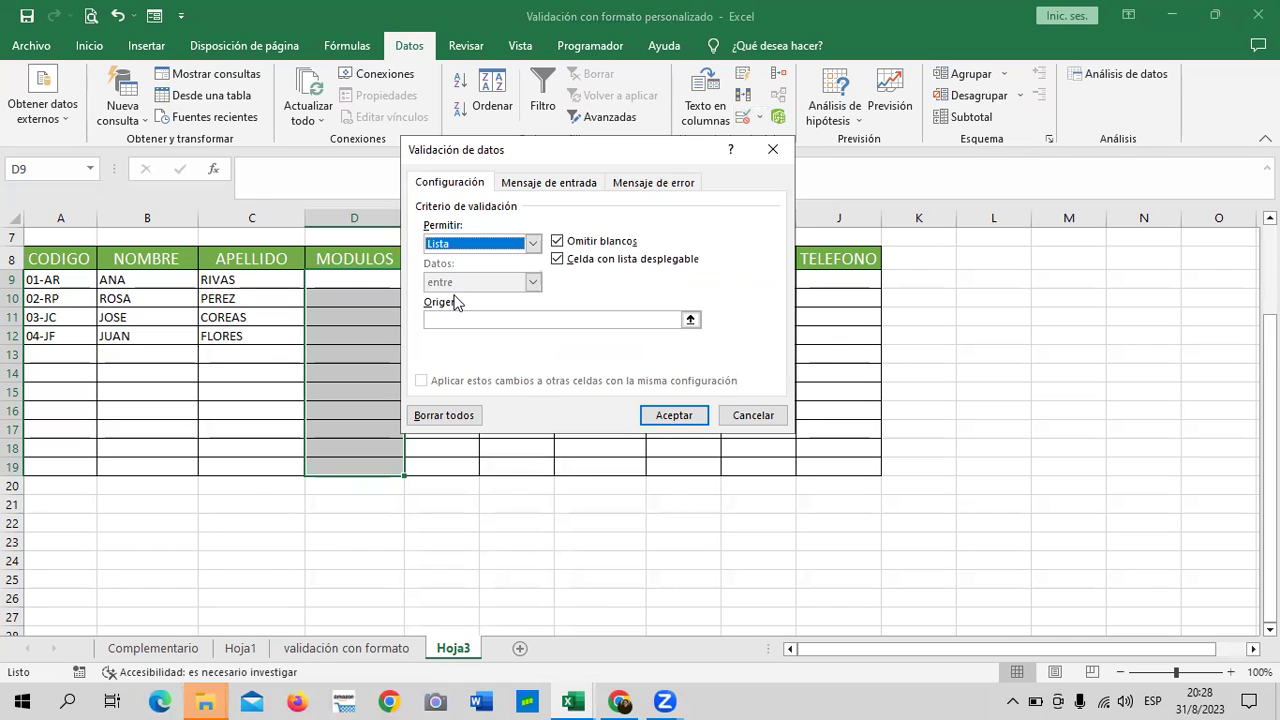
drag(655, 158, 732, 152)
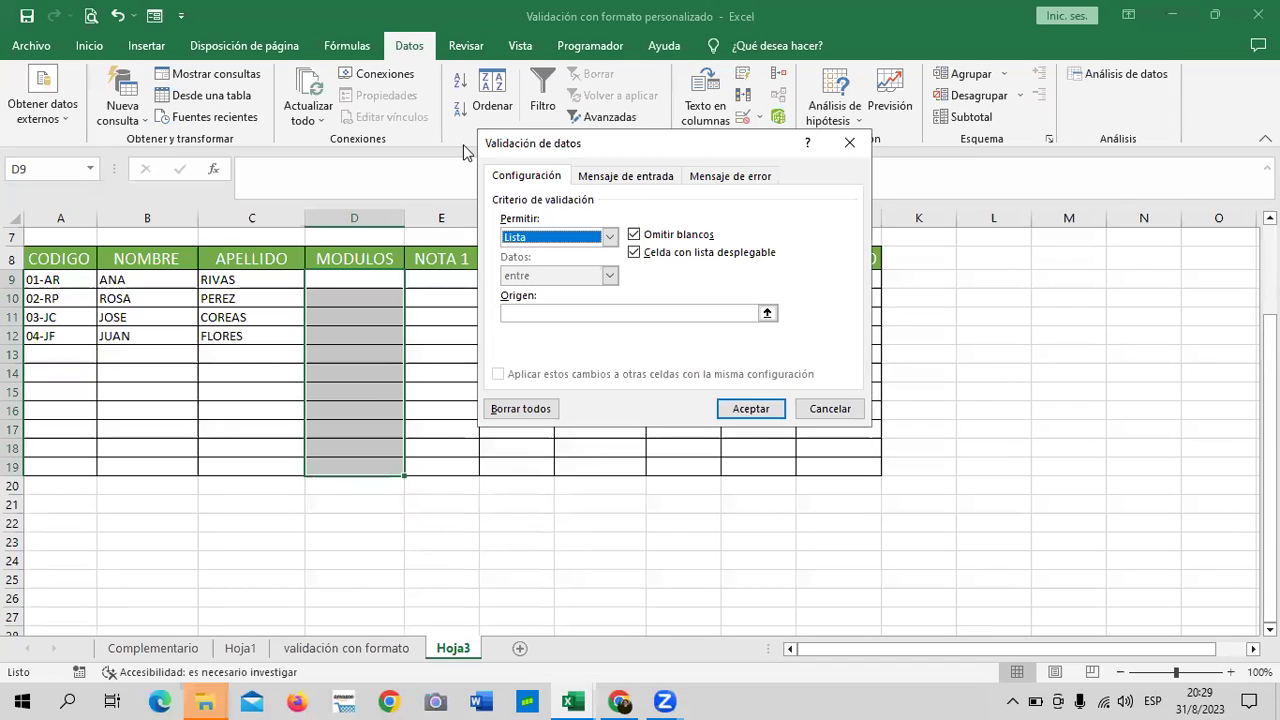
click(598, 312)
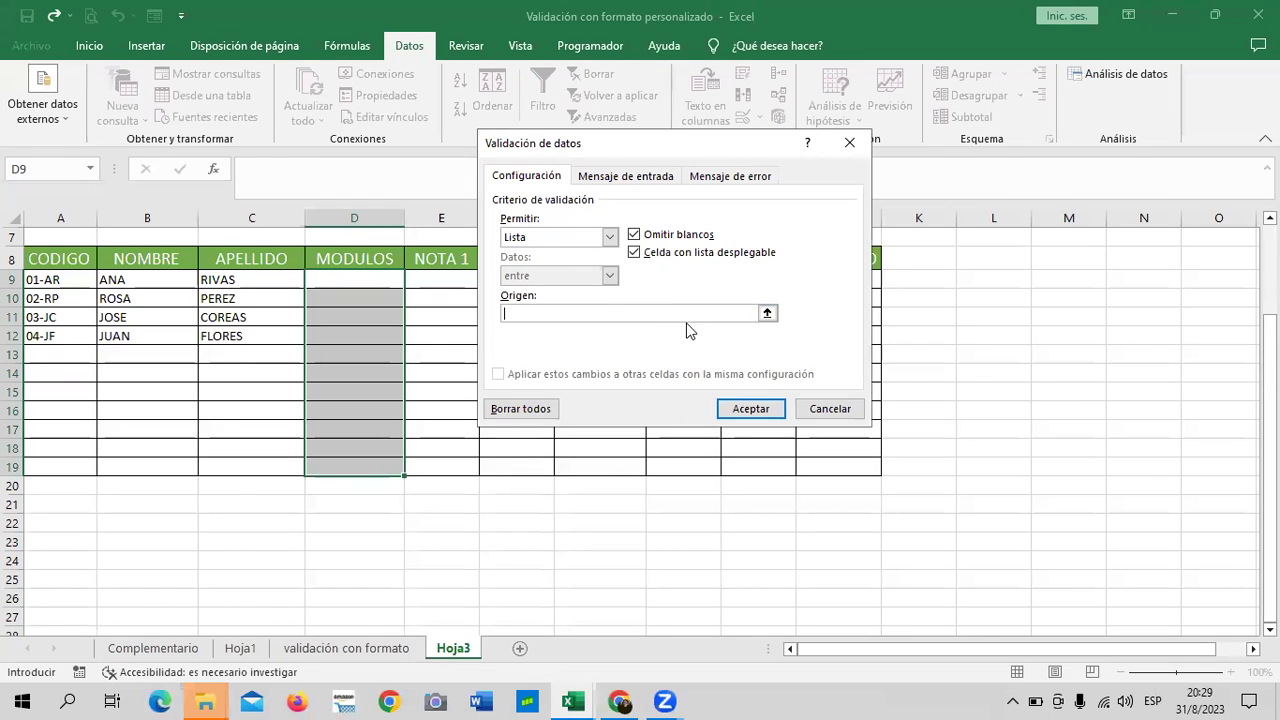
click(848, 410)
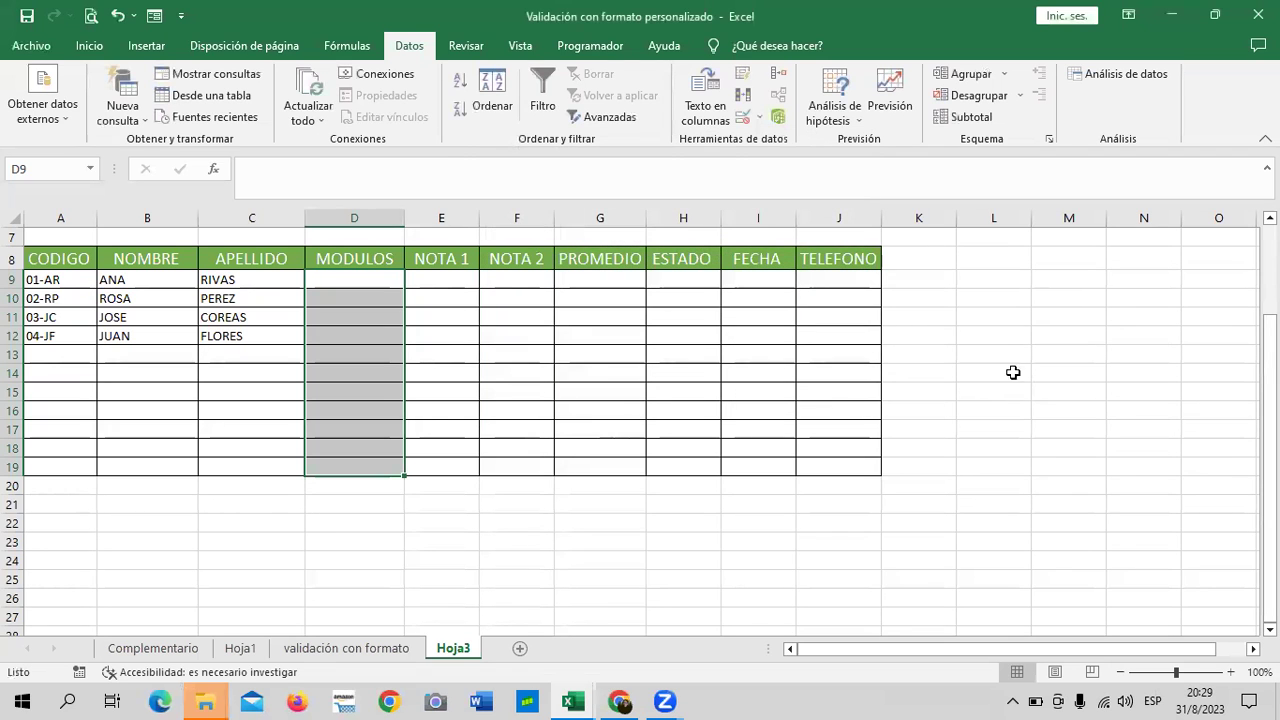
Type WORD, EXCEL, WINDOWS and POWERPOINT into M9:M12 and widen column M.
click(1072, 281)
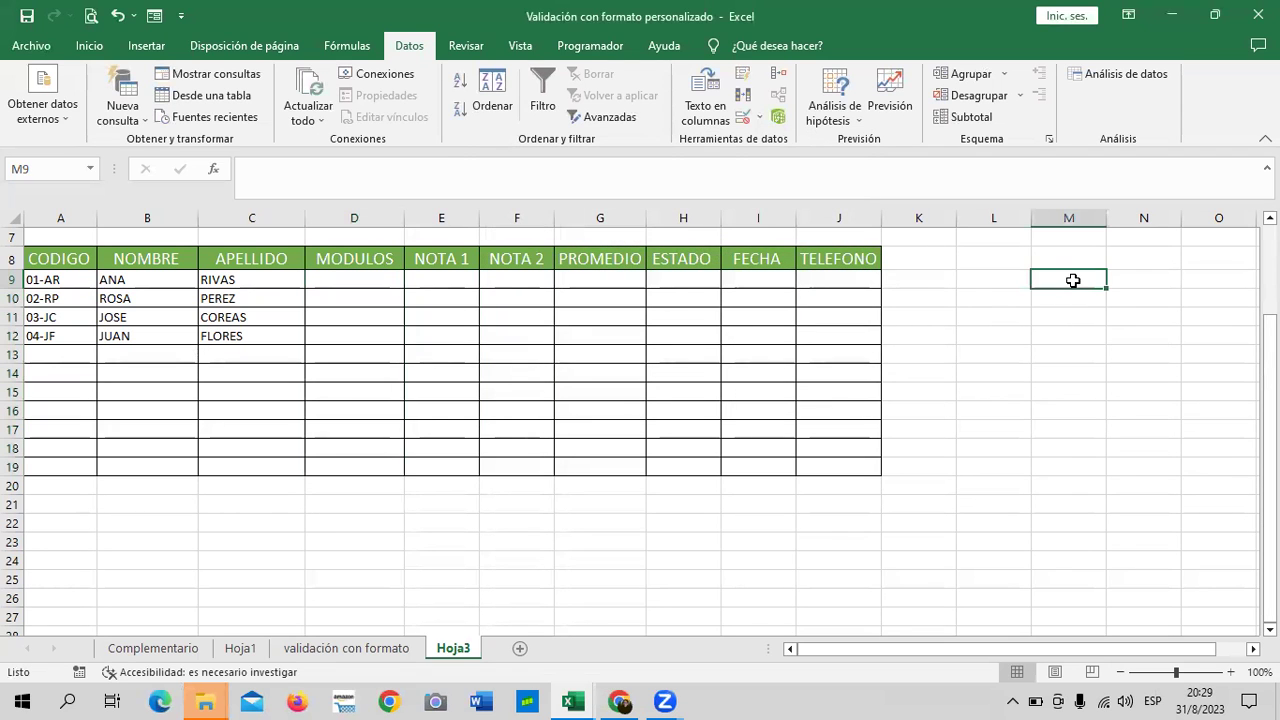
text(WORD)
key(Return)
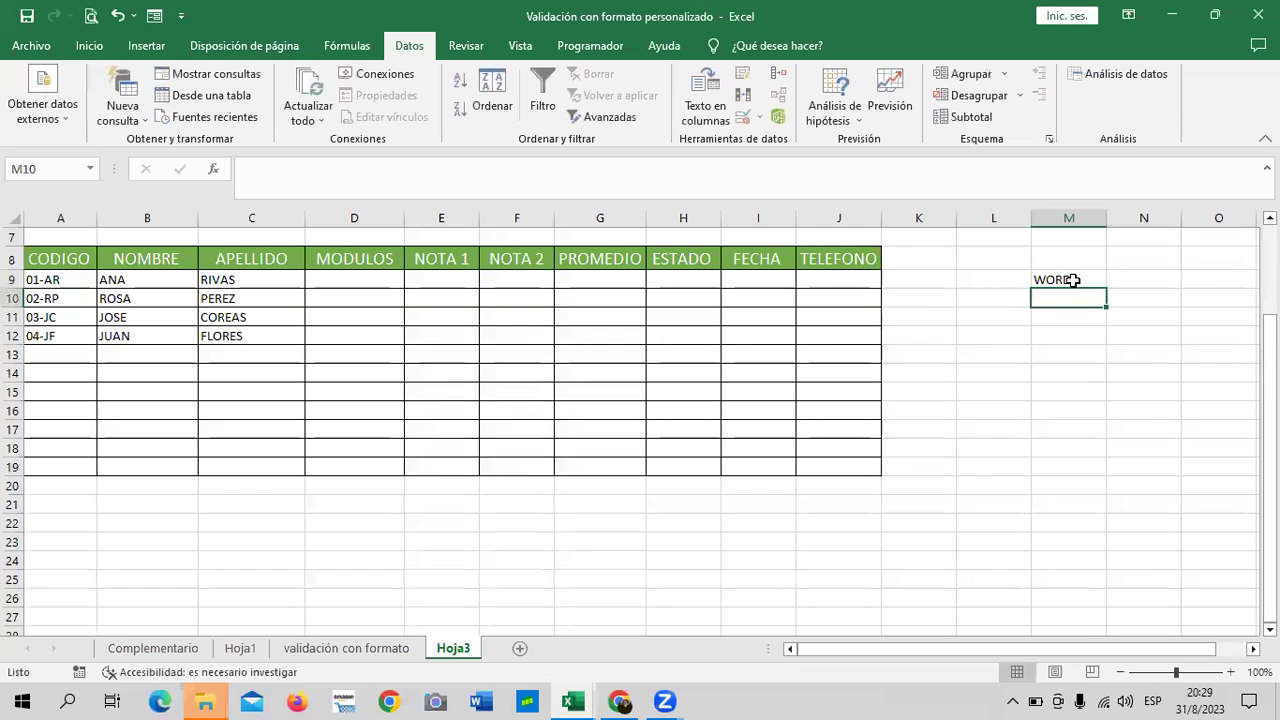
text(EXCEL)
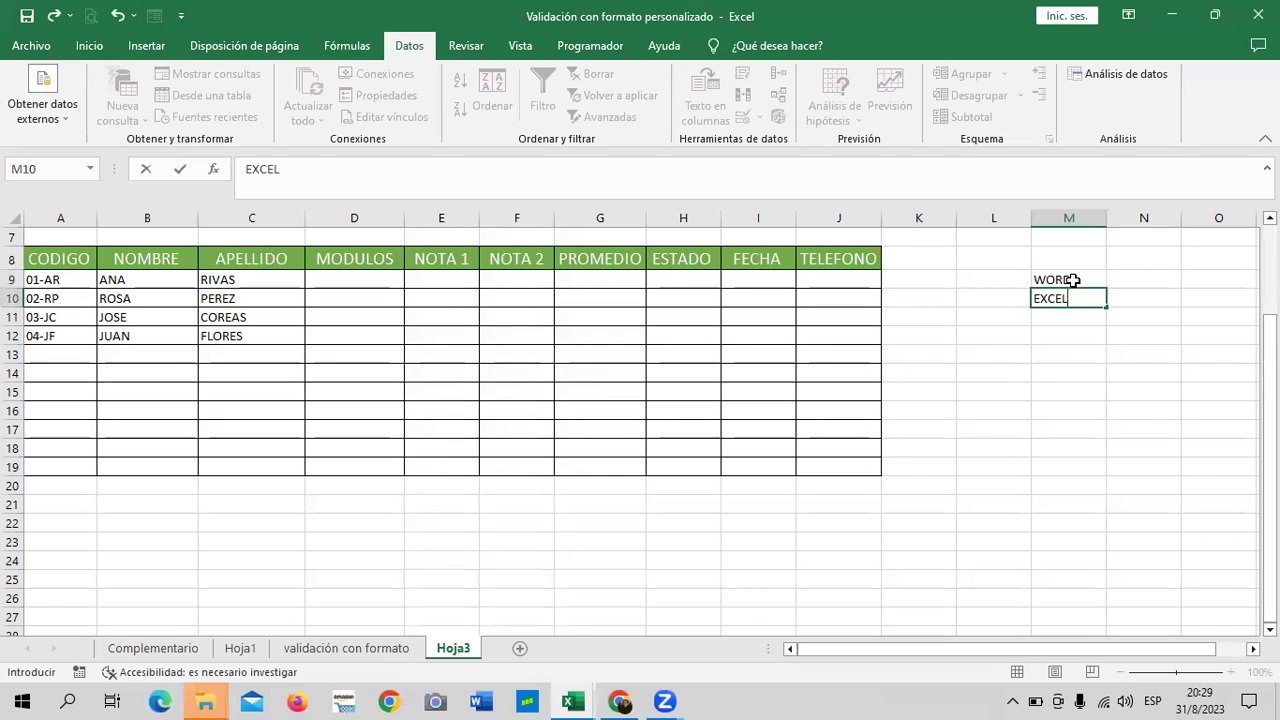
key(Return)
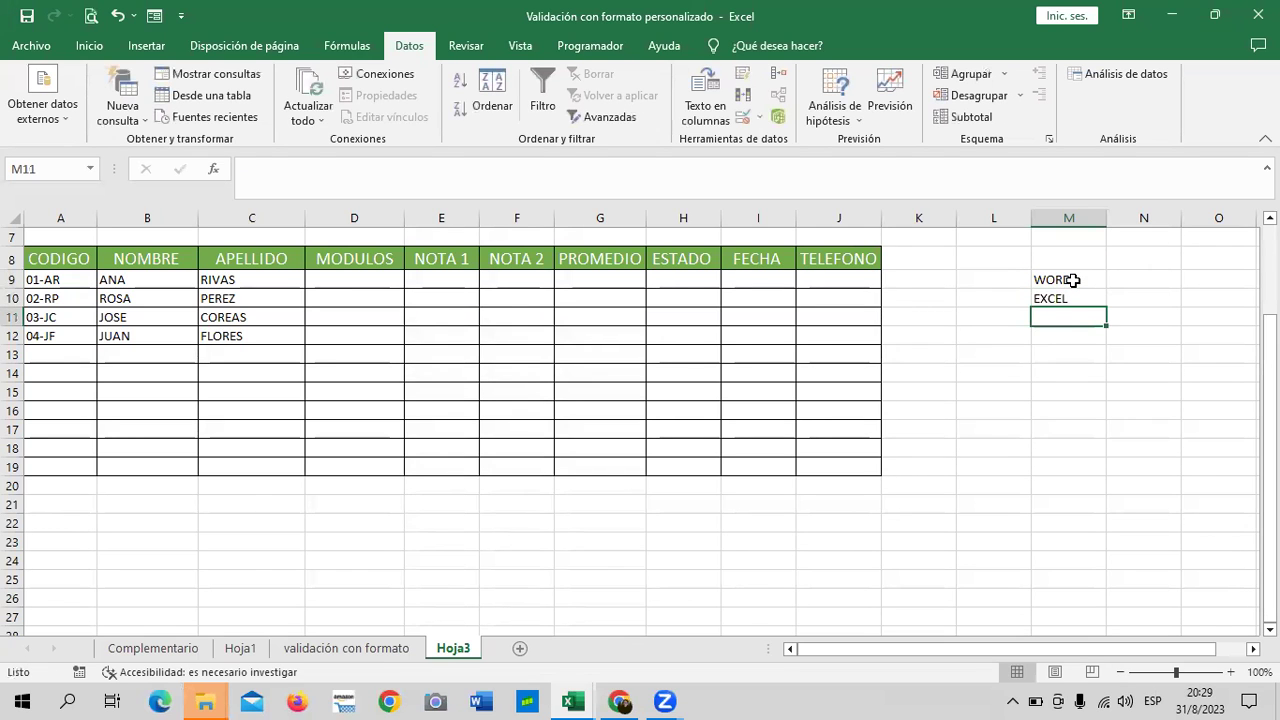
text(WINDOWS)
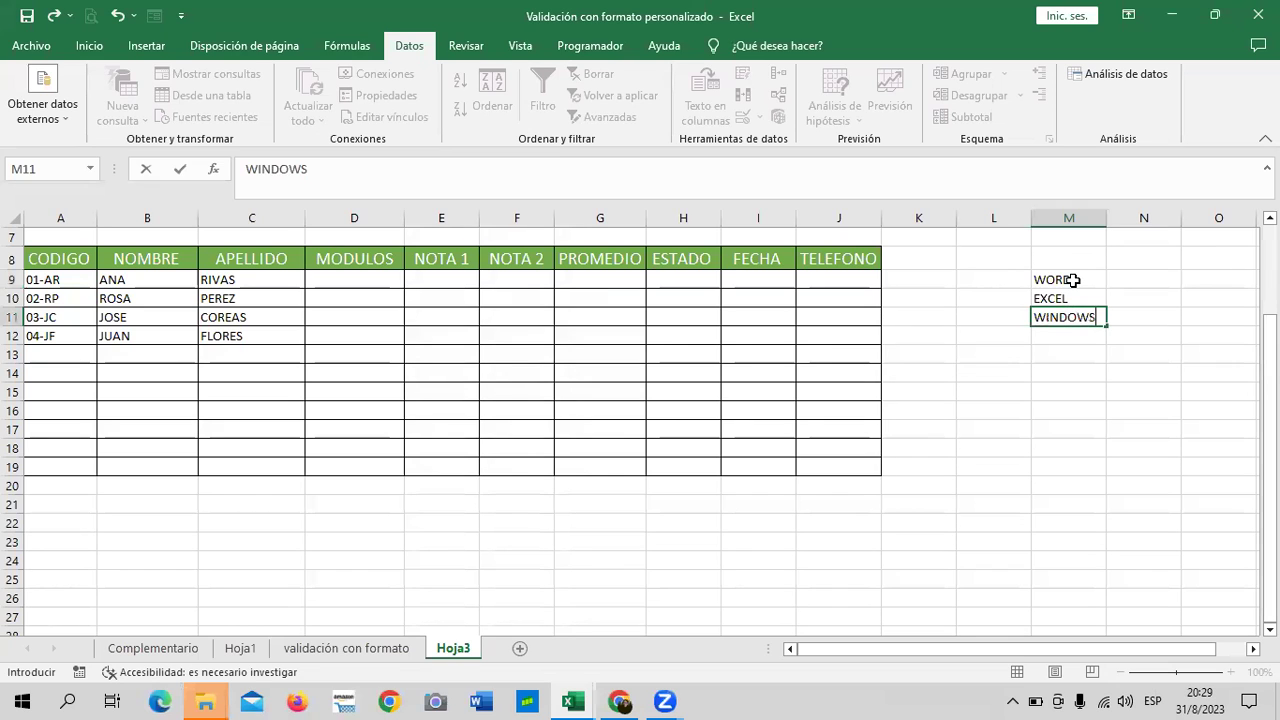
key(Return)
text(POWERPO)
key(Return)
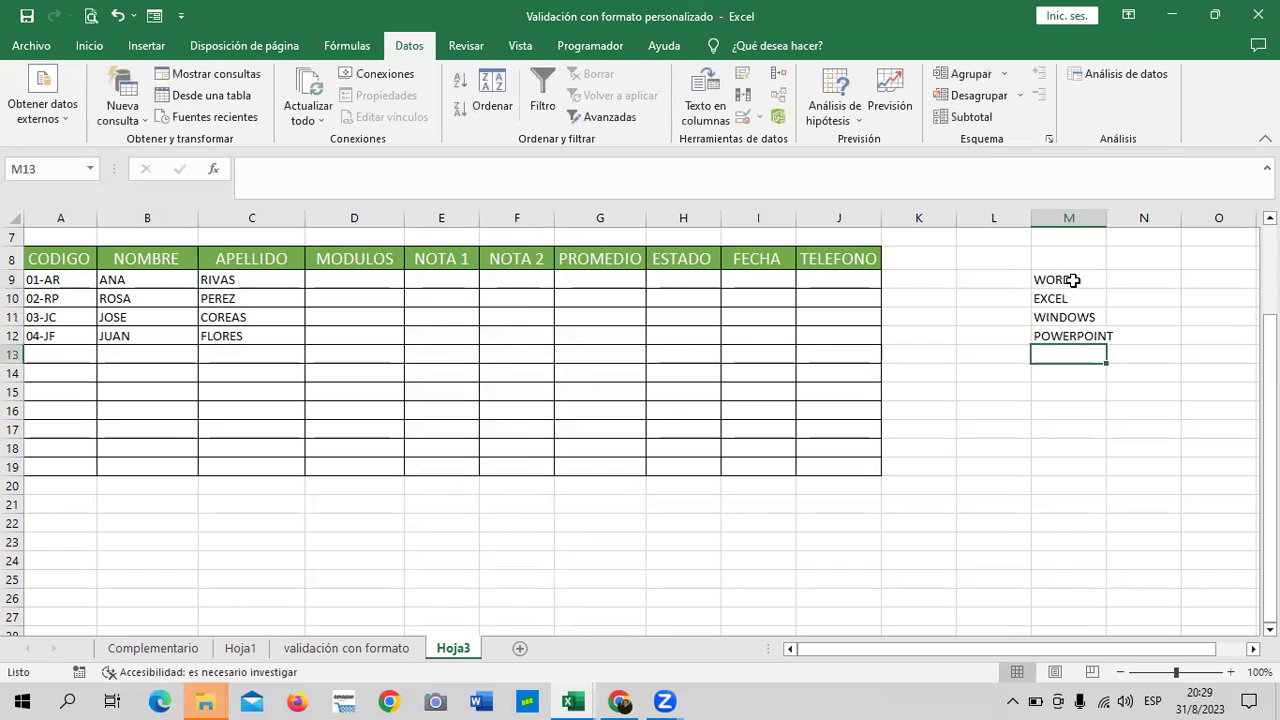
drag(1104, 218, 1117, 218)
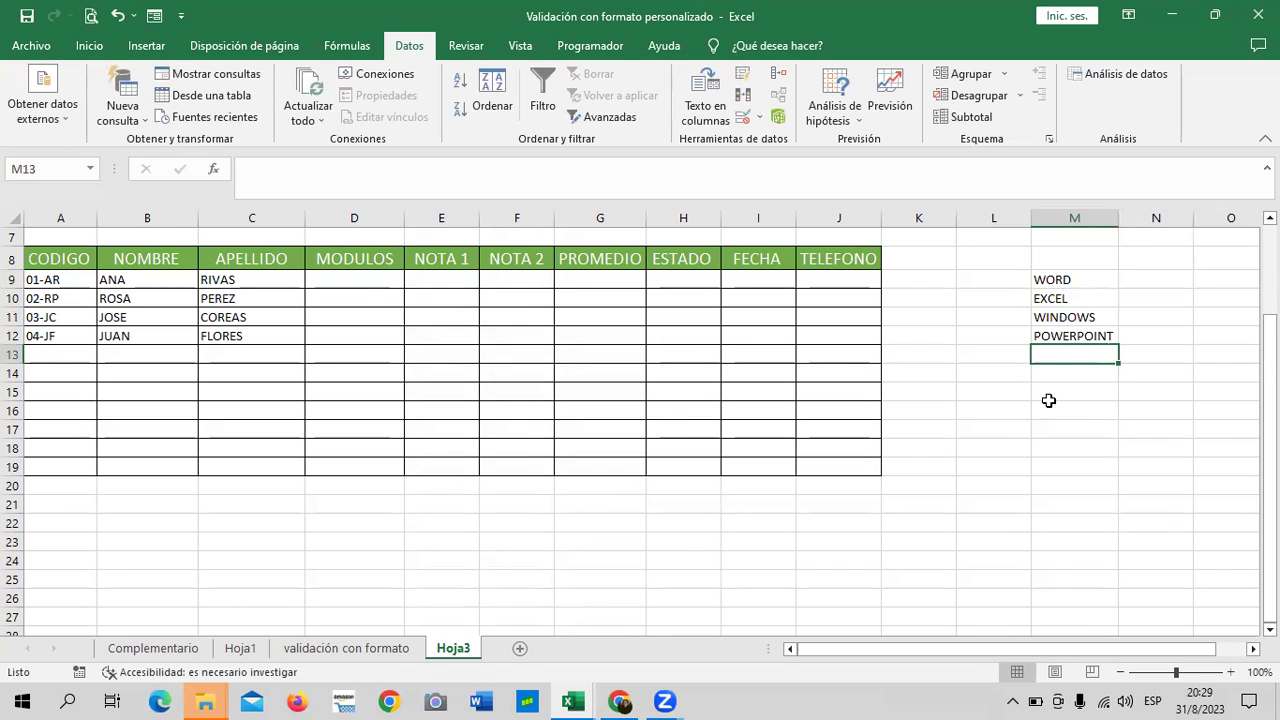
drag(360, 275, 365, 466)
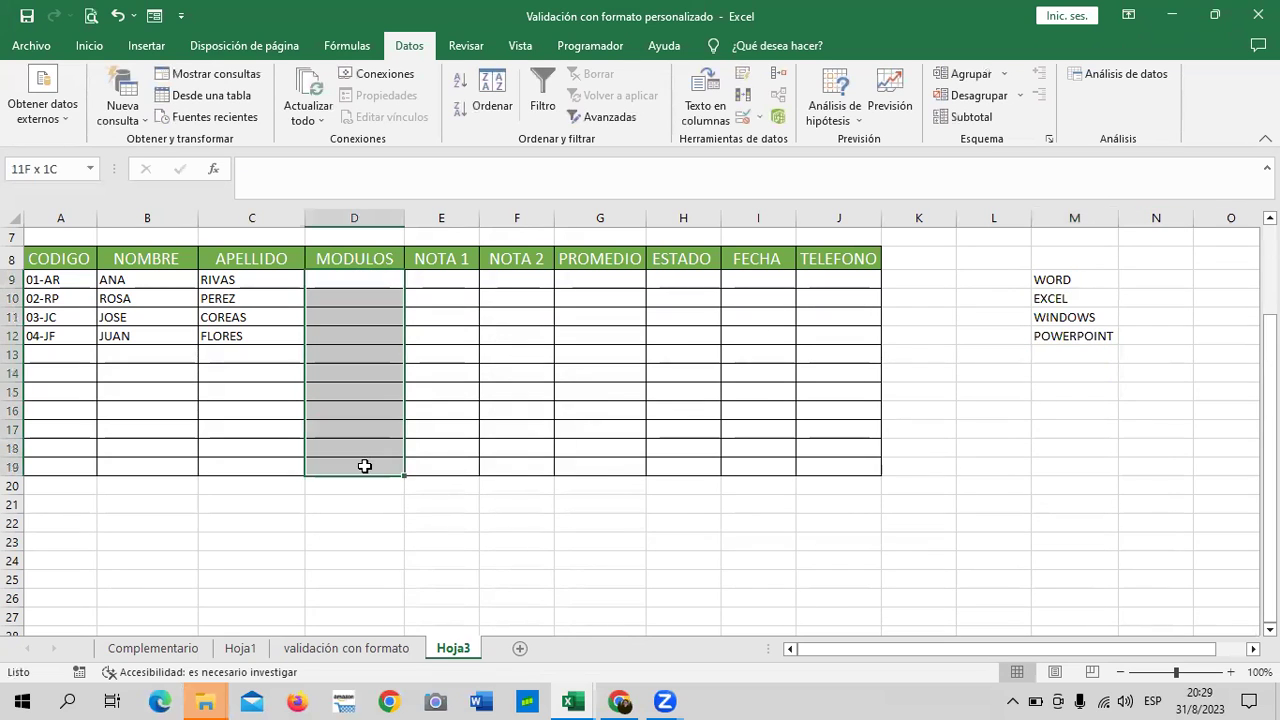
Give D9:D19 a list data validation sourced from $M$9:$M$12.
click(743, 116)
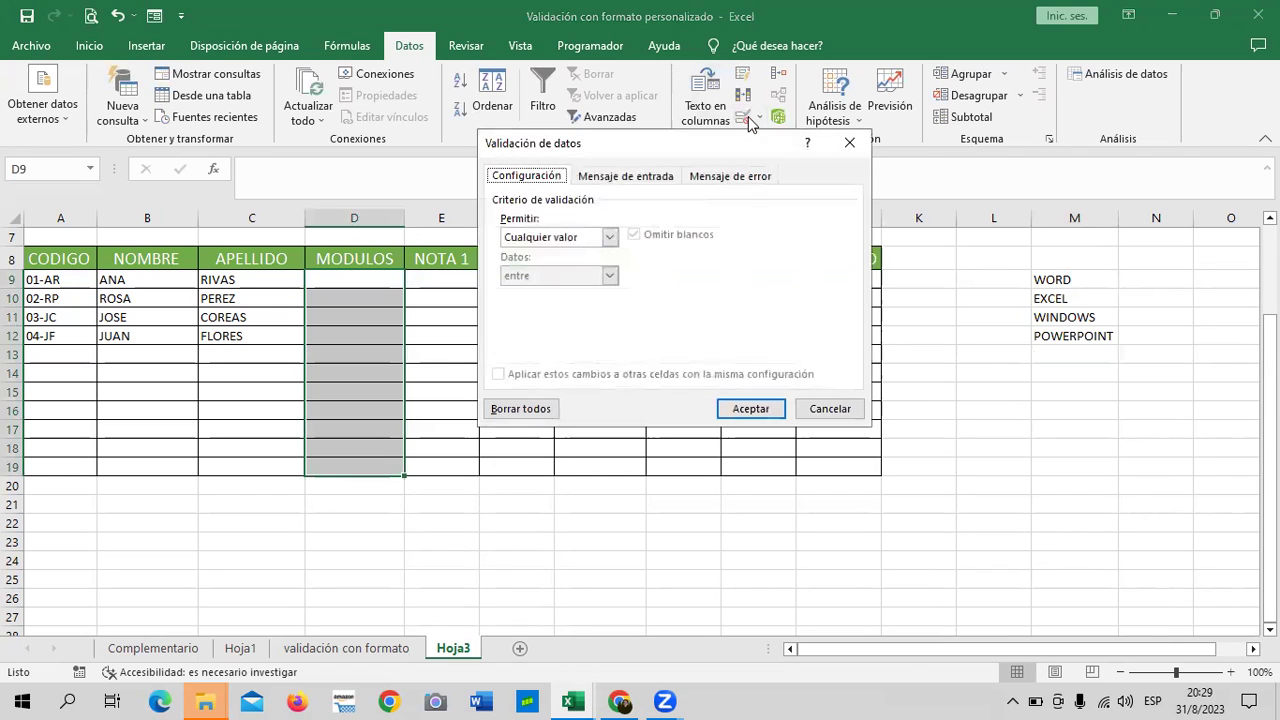
click(610, 237)
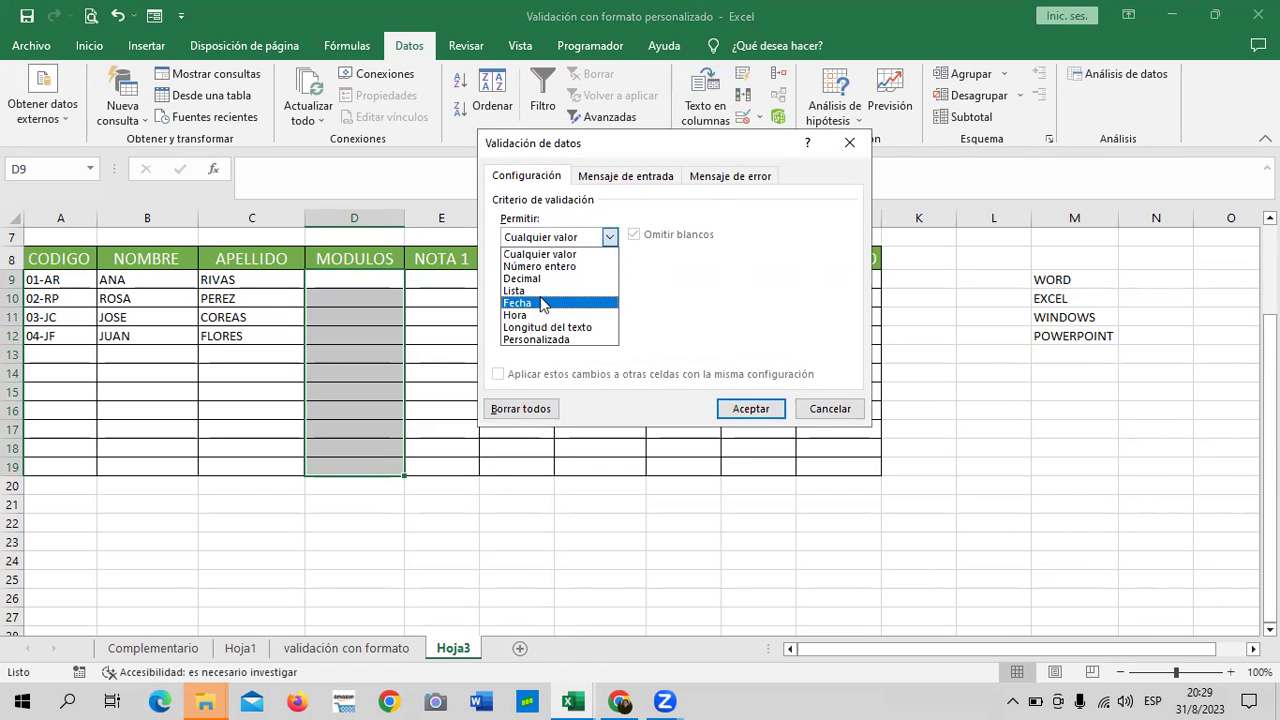
click(551, 289)
click(767, 313)
drag(1063, 280, 1074, 333)
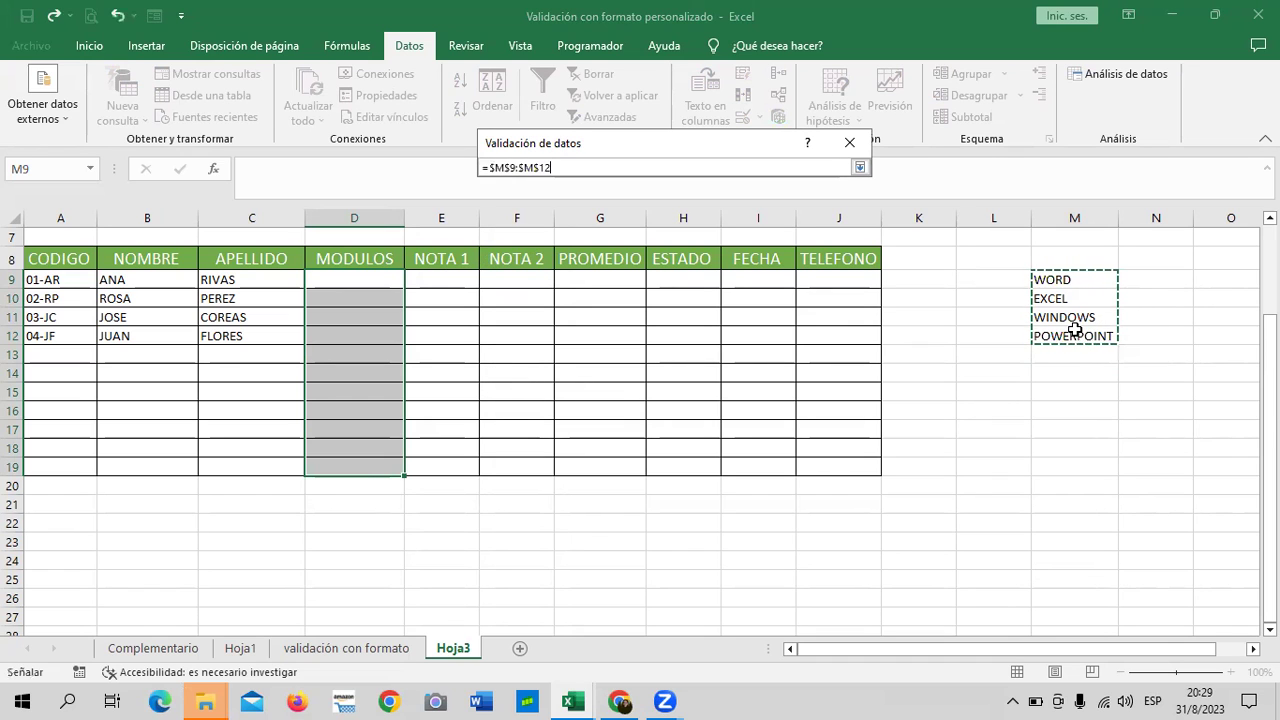
click(859, 167)
click(750, 408)
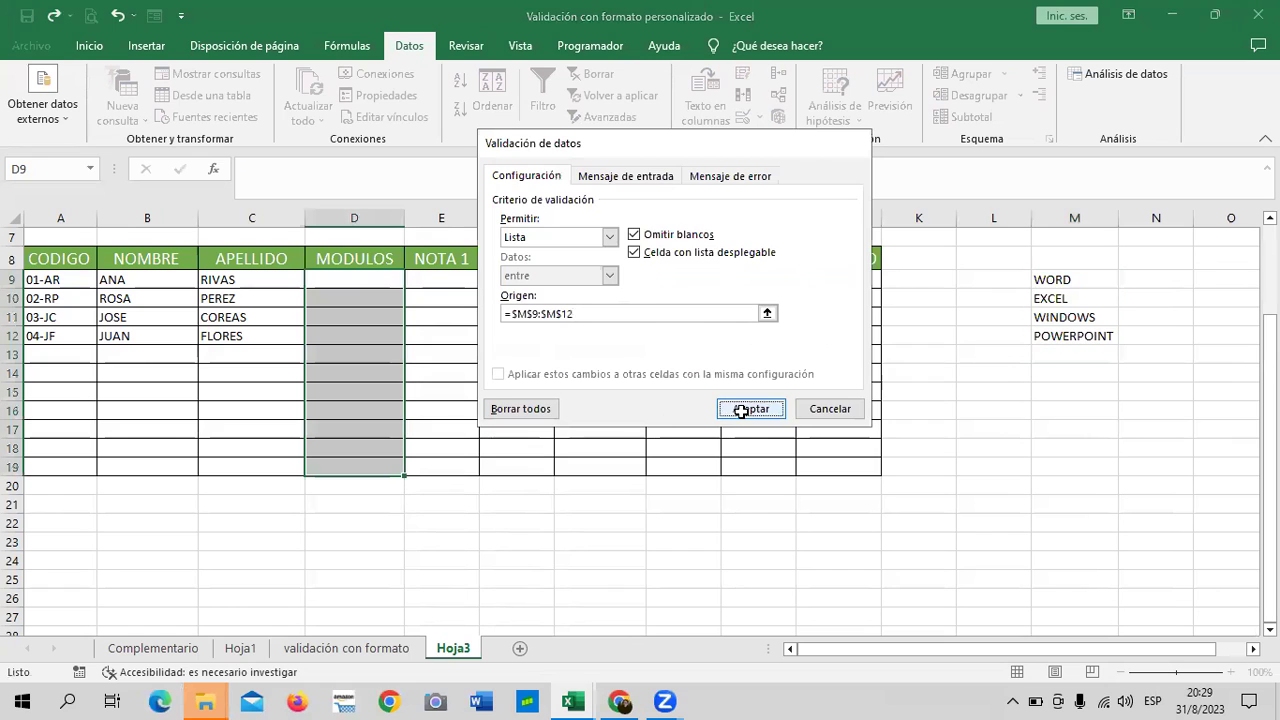
click(878, 501)
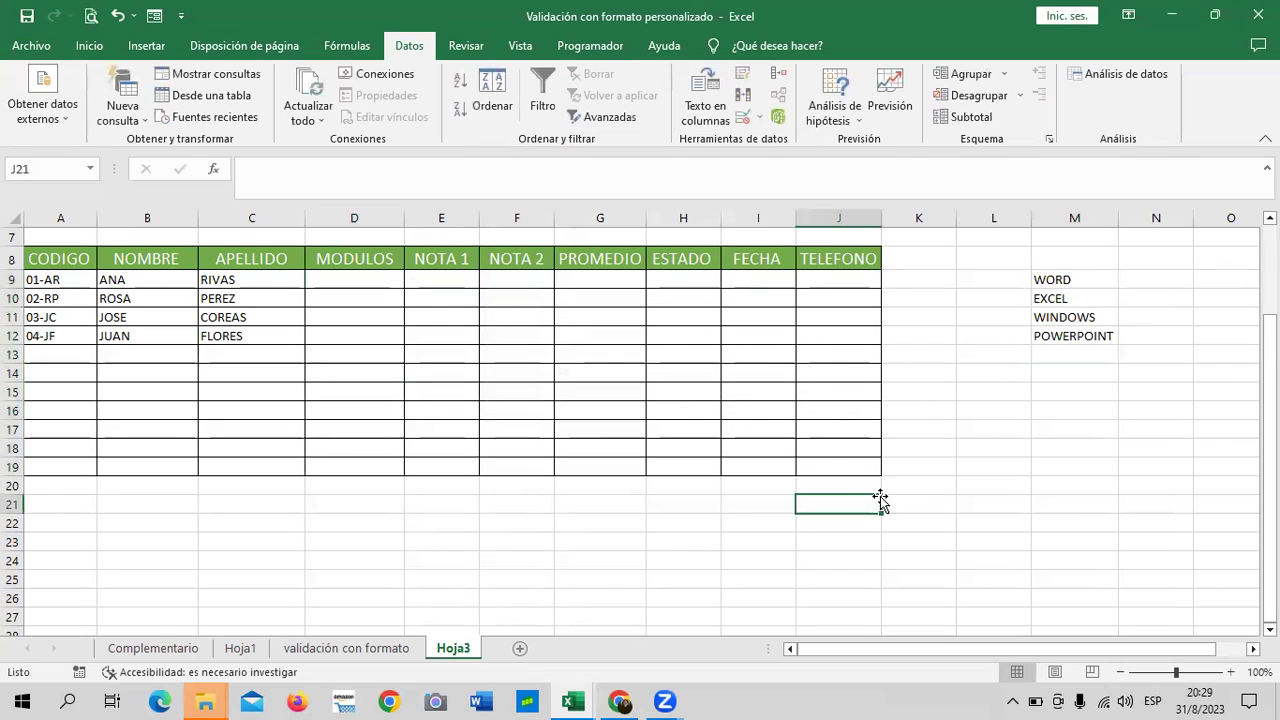
Pick EXCEL for D9, WINDOWS for D10 and POWERPOINT for D11 from their dropdowns.
click(381, 287)
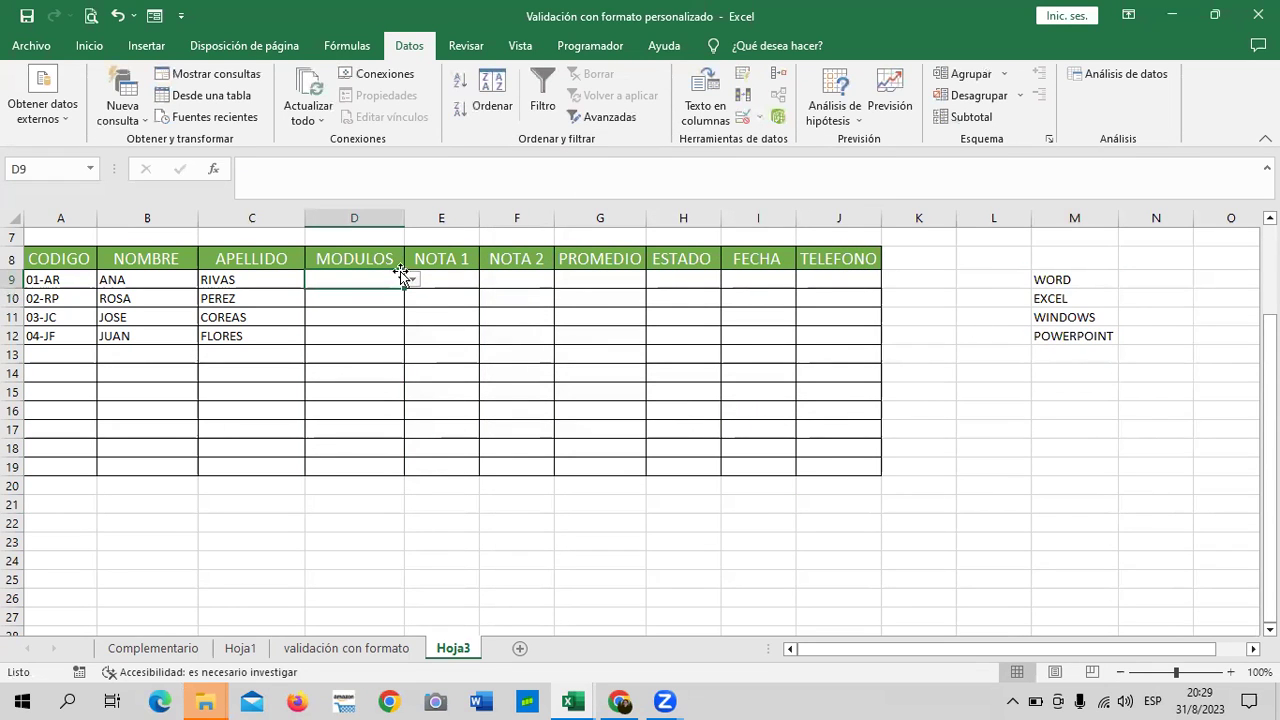
click(412, 280)
click(383, 307)
click(366, 297)
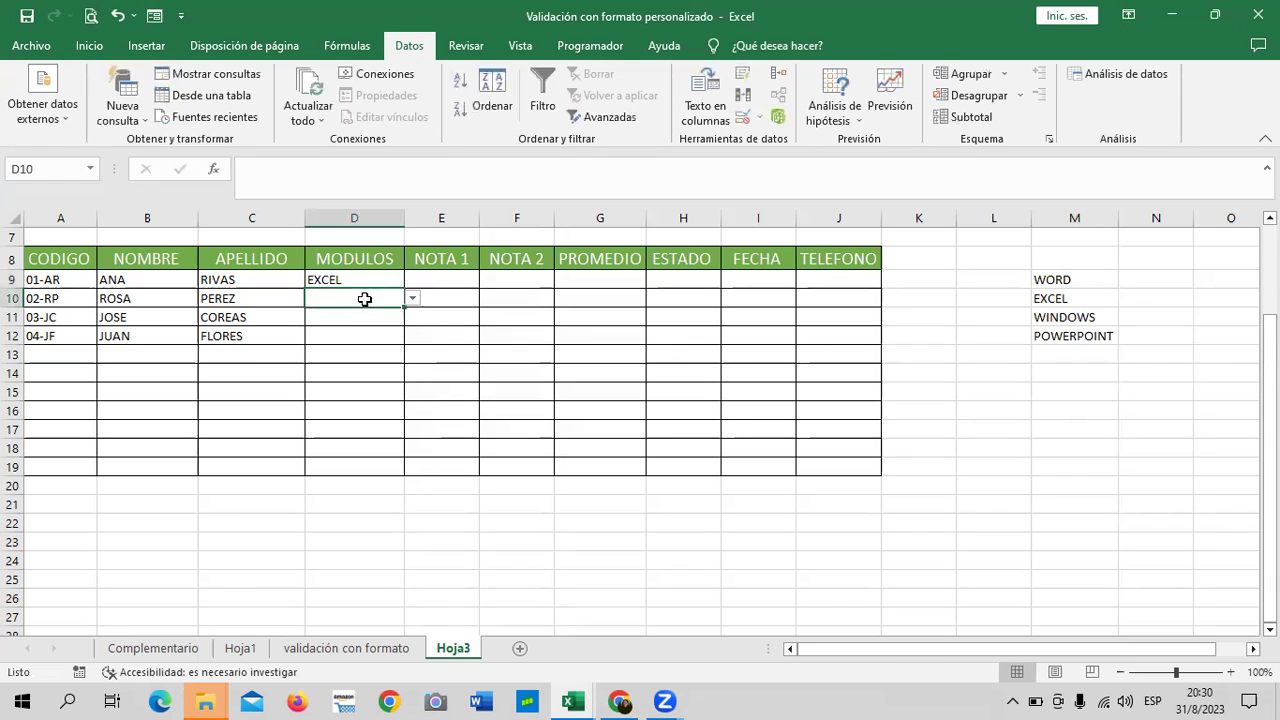
click(412, 298)
click(375, 330)
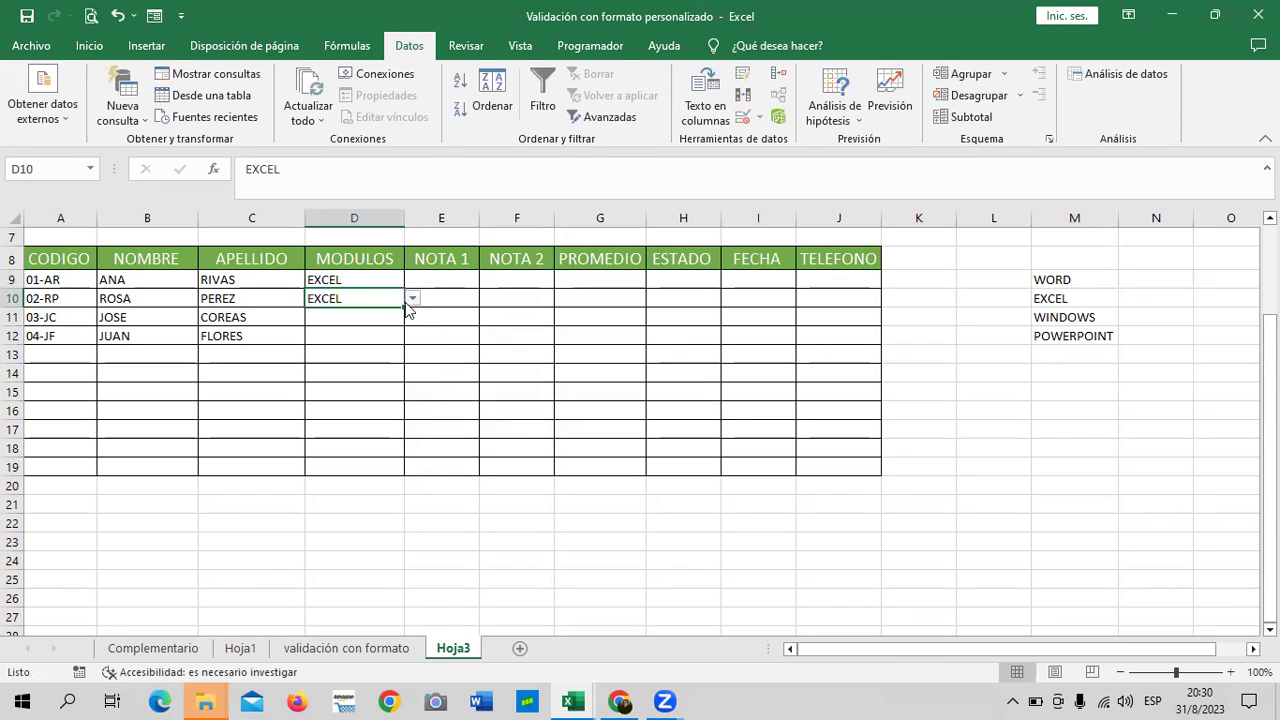
click(412, 298)
click(376, 337)
click(363, 317)
click(412, 317)
click(378, 369)
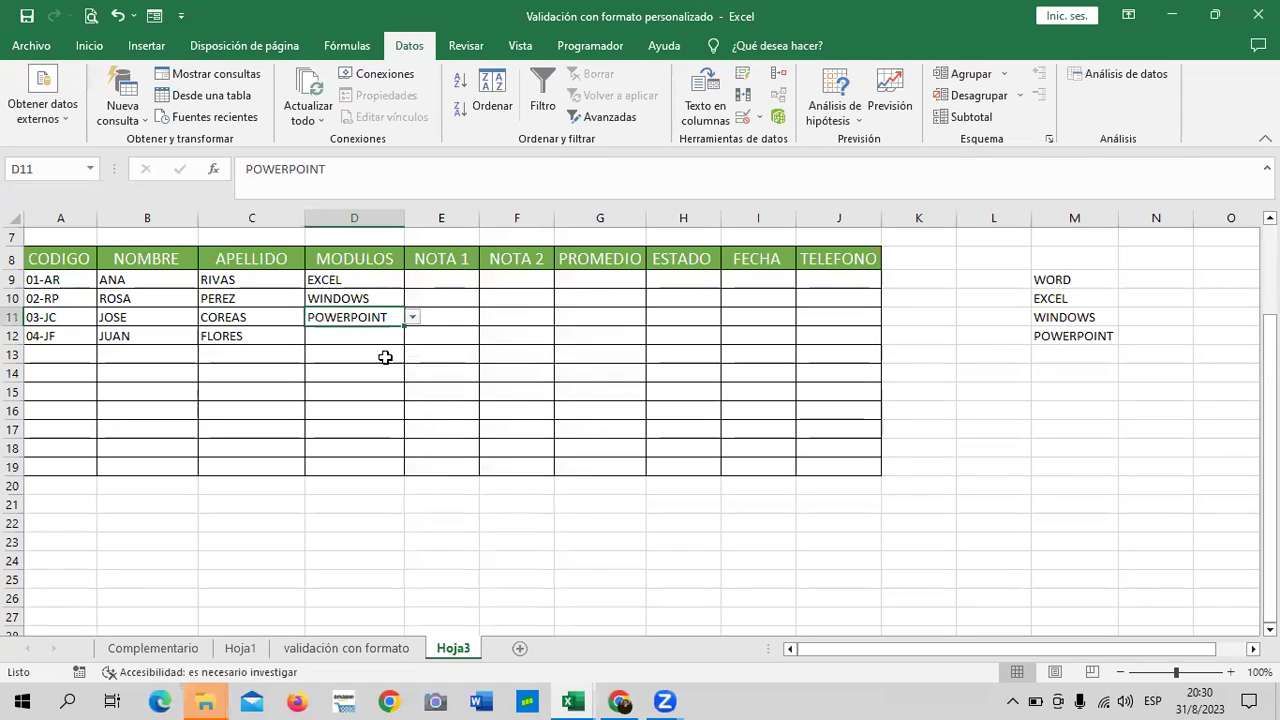
click(1011, 408)
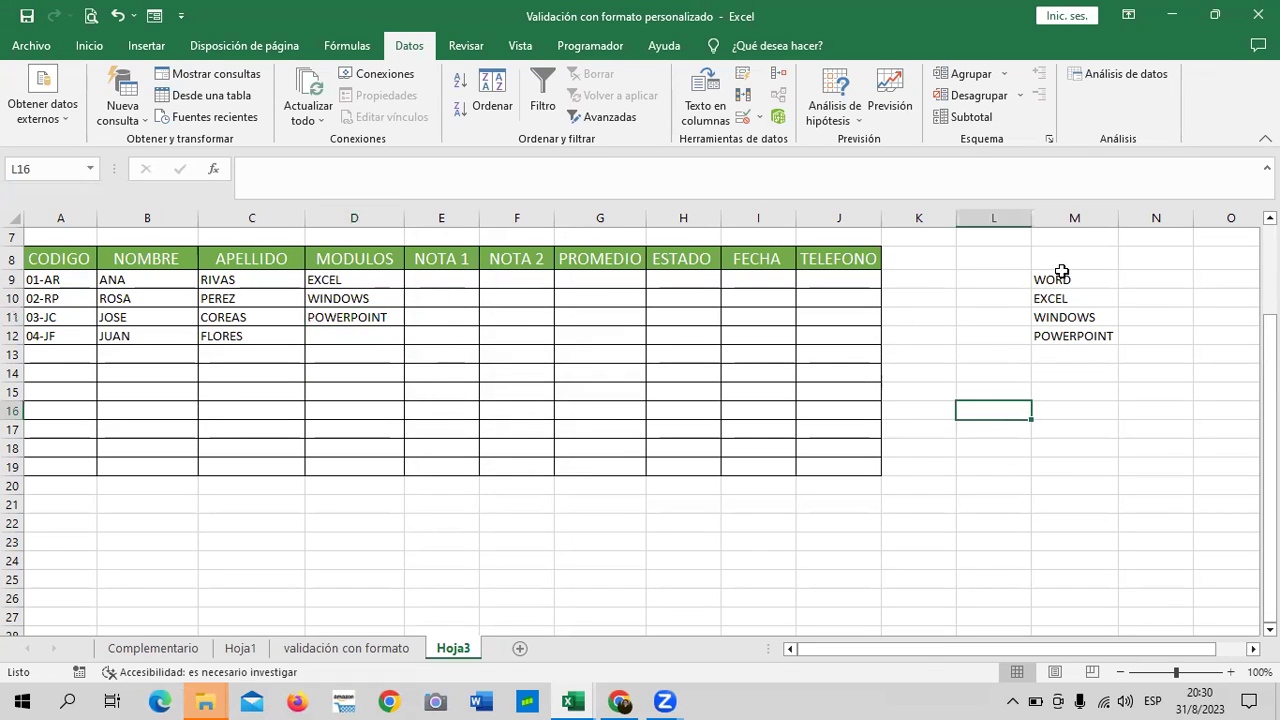
Delete the module list in M9:M12, leaving D9's dropdown blank.
drag(1062, 275, 1063, 350)
key(Delete)
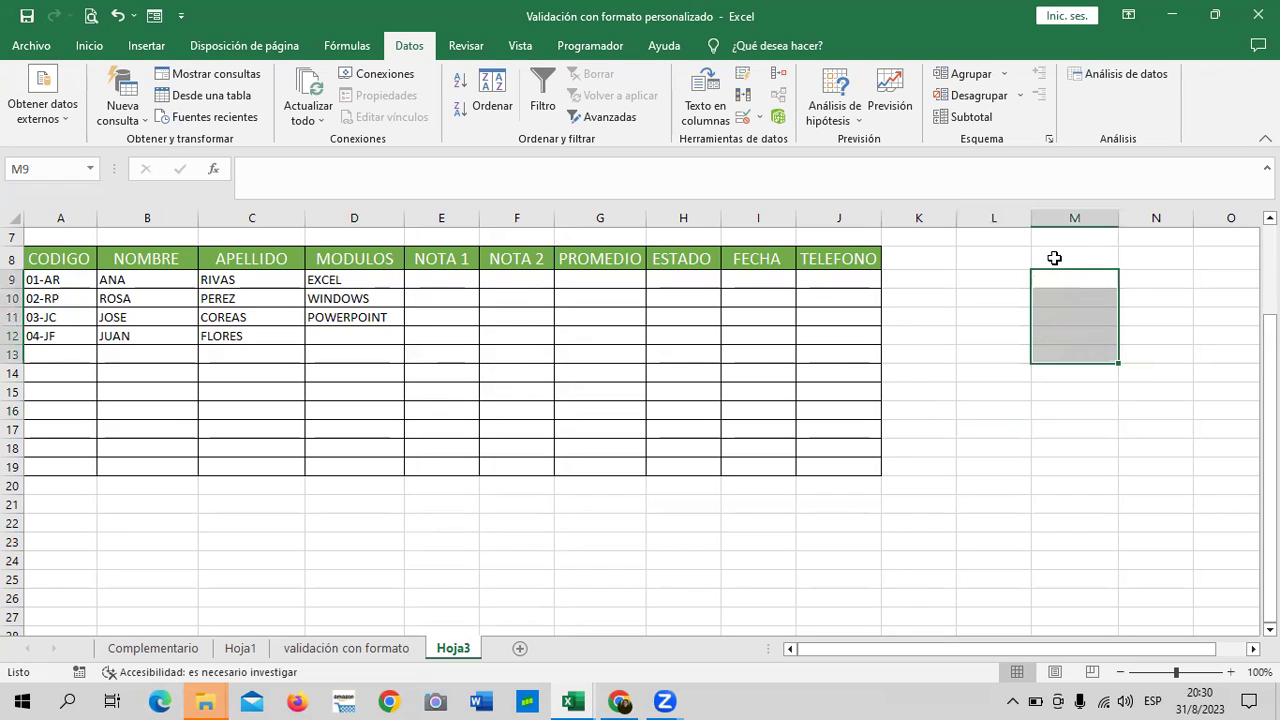
click(1062, 411)
click(400, 280)
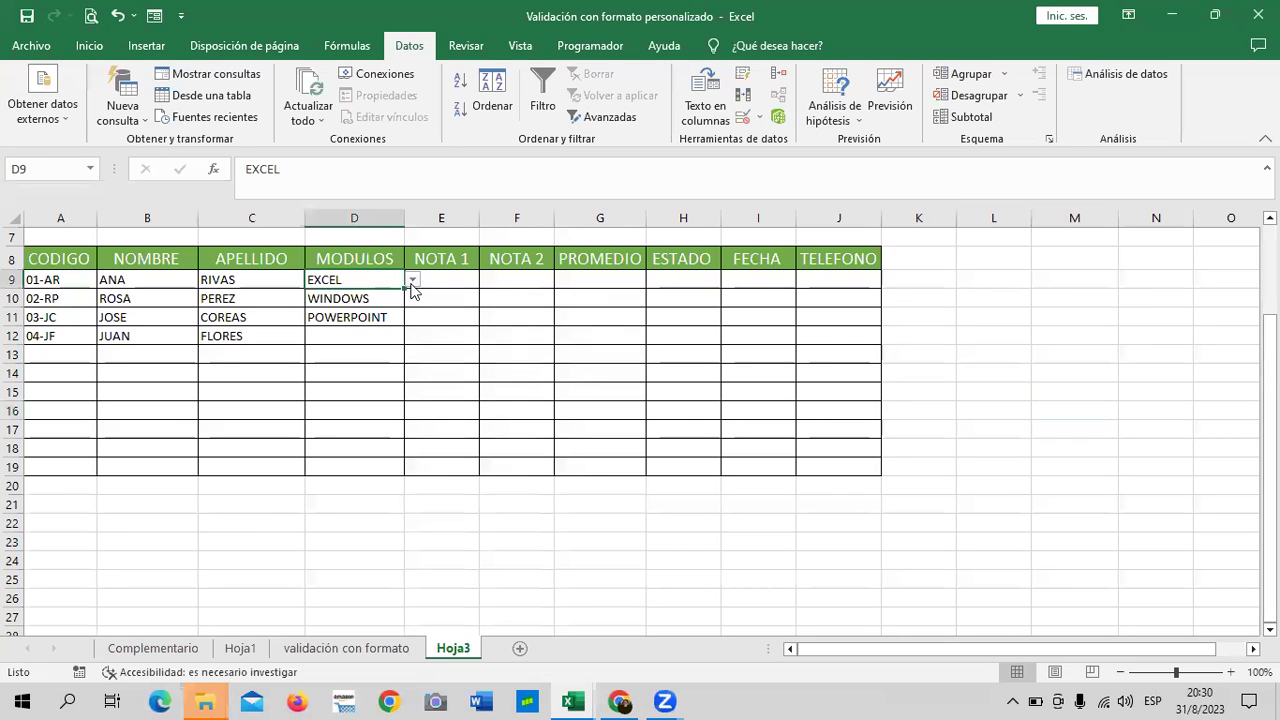
click(412, 280)
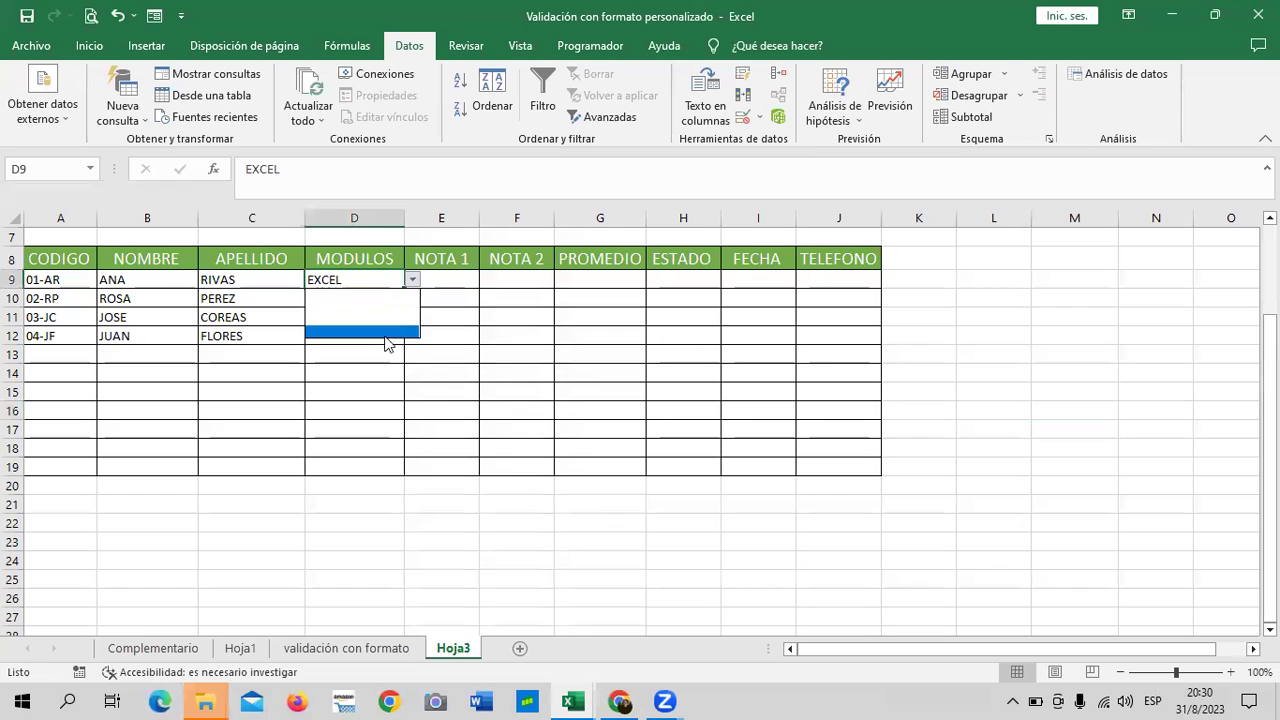
click(342, 283)
Clear all data validation rules from D9:D19.
drag(342, 283, 368, 462)
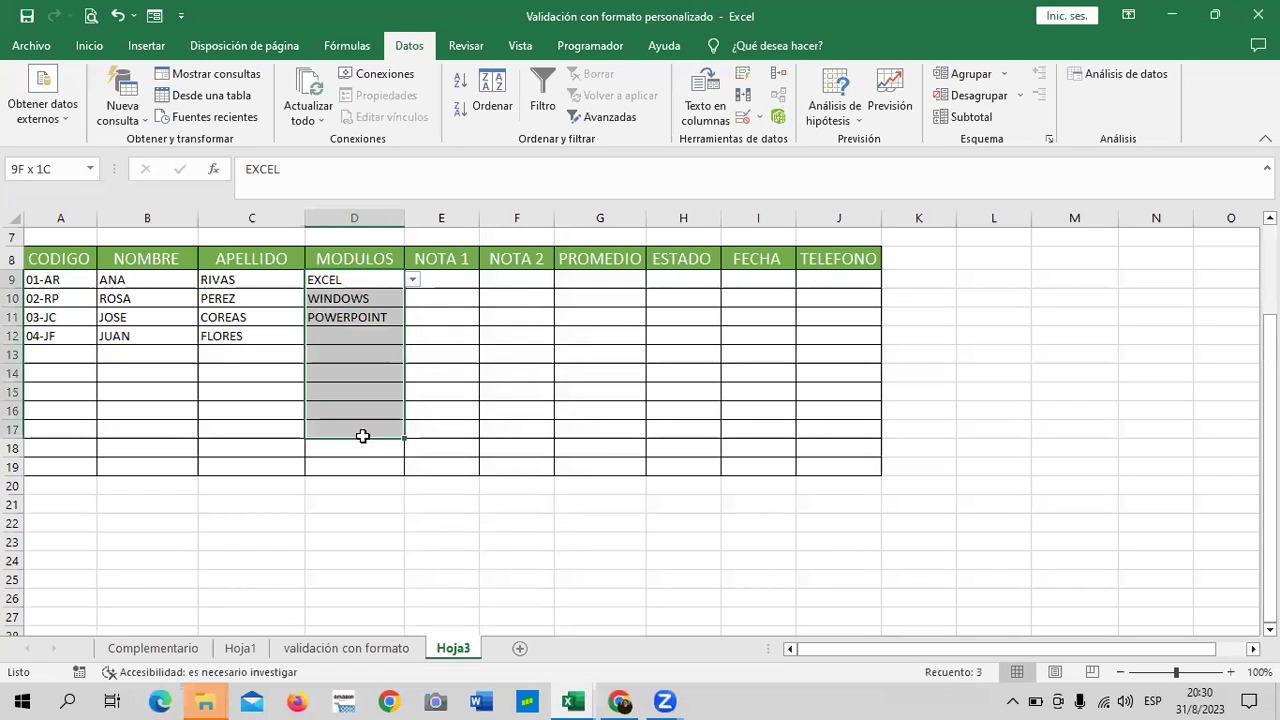
click(743, 117)
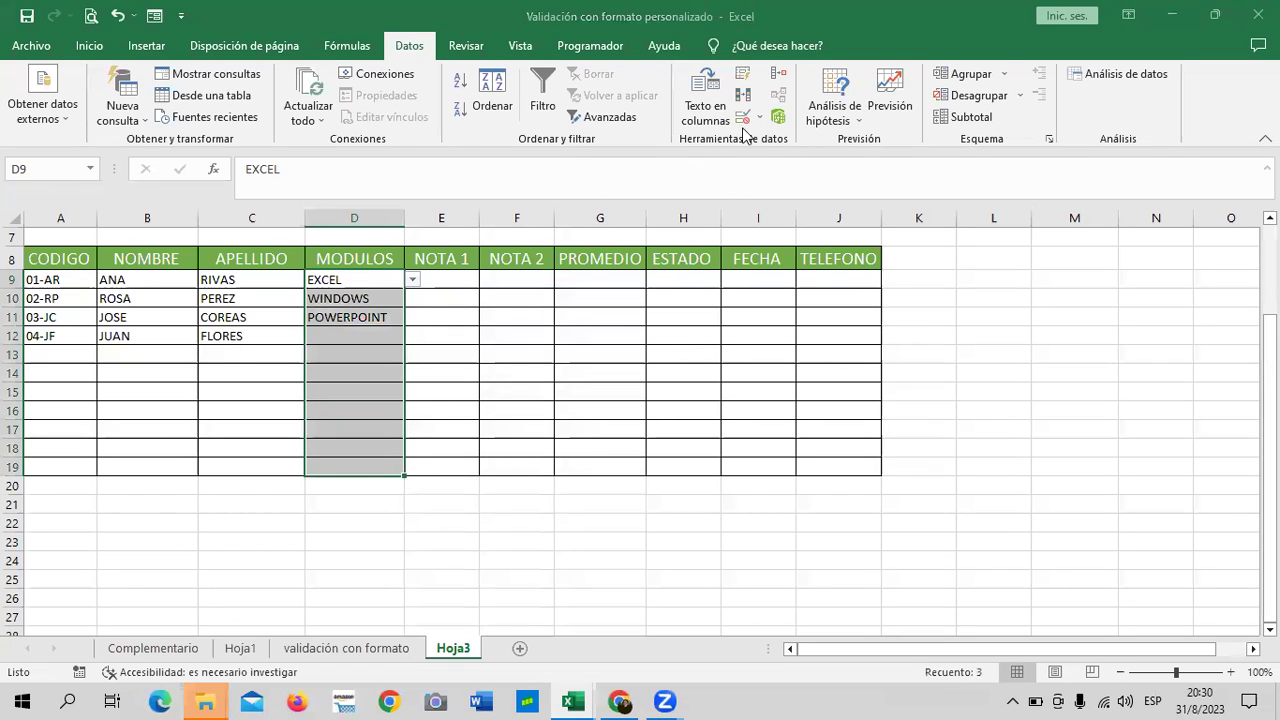
click(526, 412)
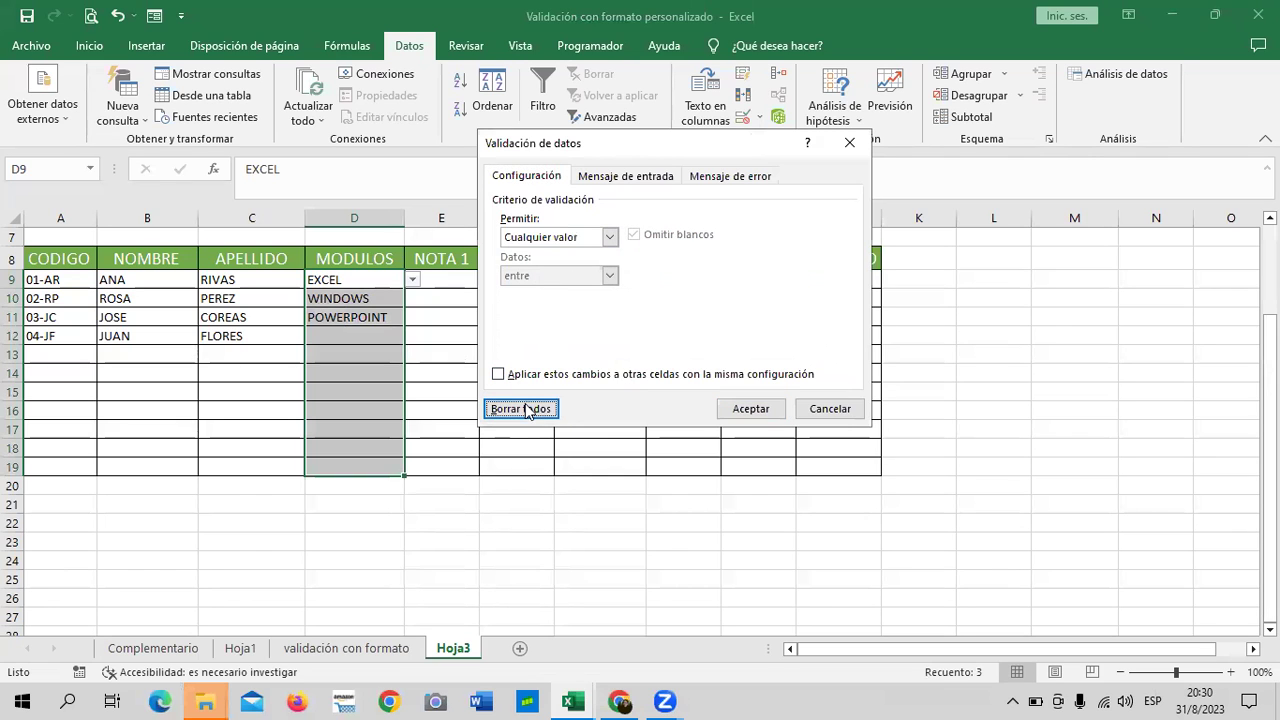
click(751, 408)
drag(380, 280, 383, 466)
Empty D9:D11 and give D9:D19 a list rule with source WORD; WINDOWS; EXCEL; POWERPOINT.
key(Delete)
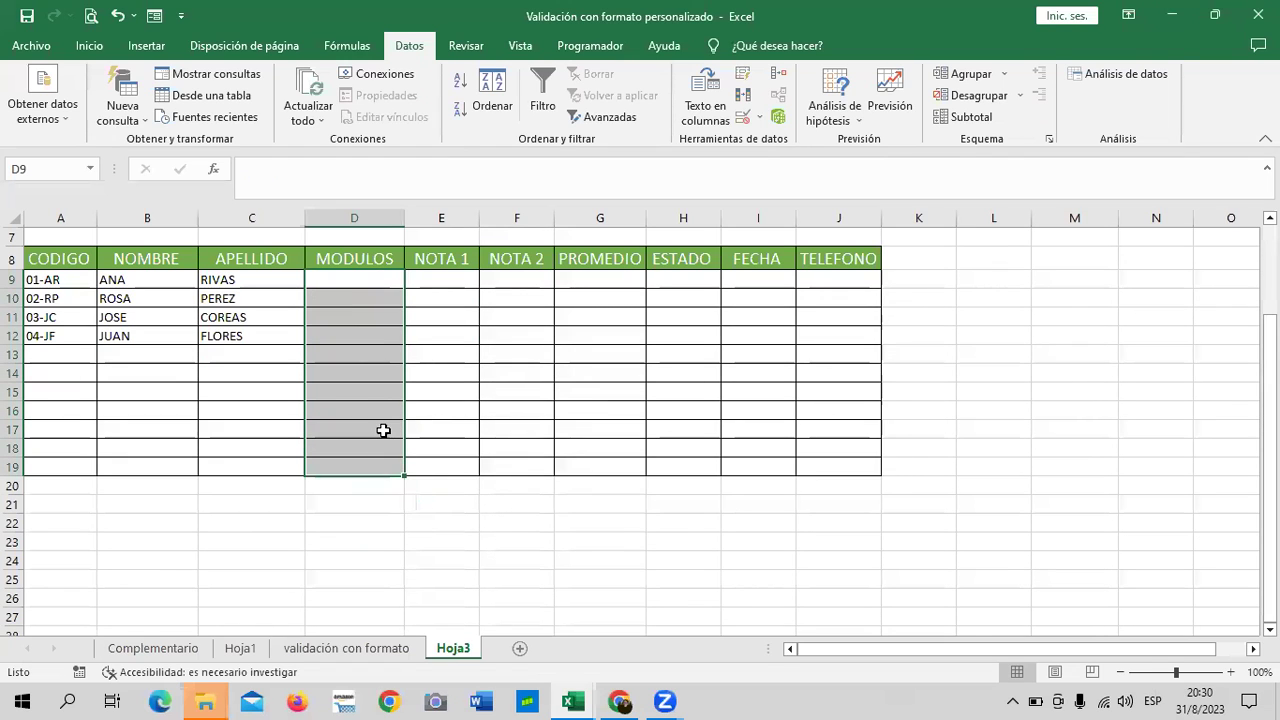
click(749, 118)
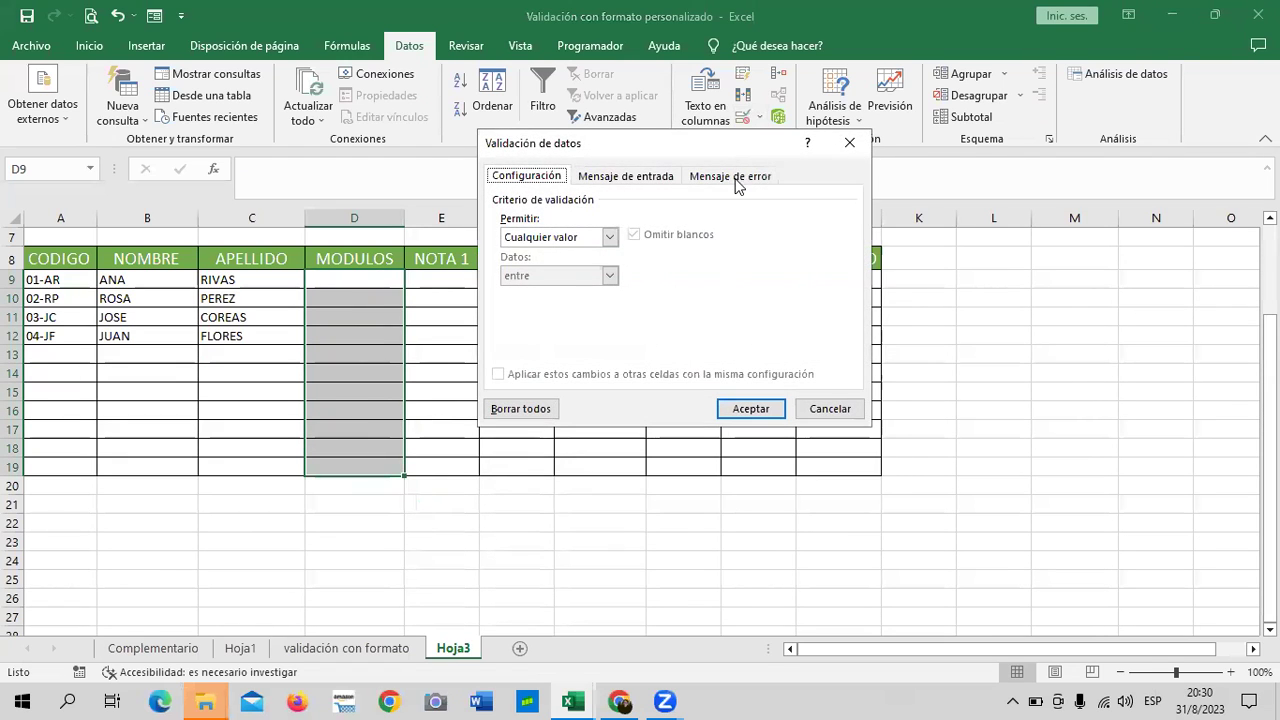
click(609, 237)
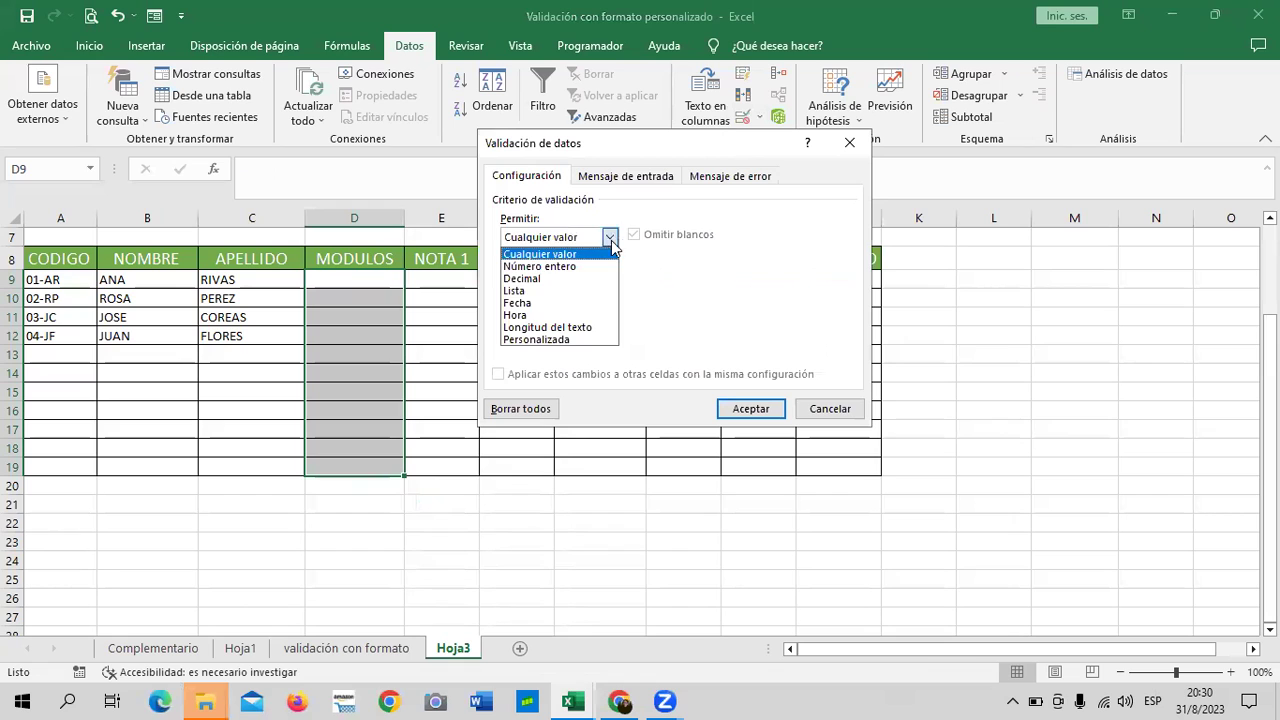
click(548, 290)
click(631, 312)
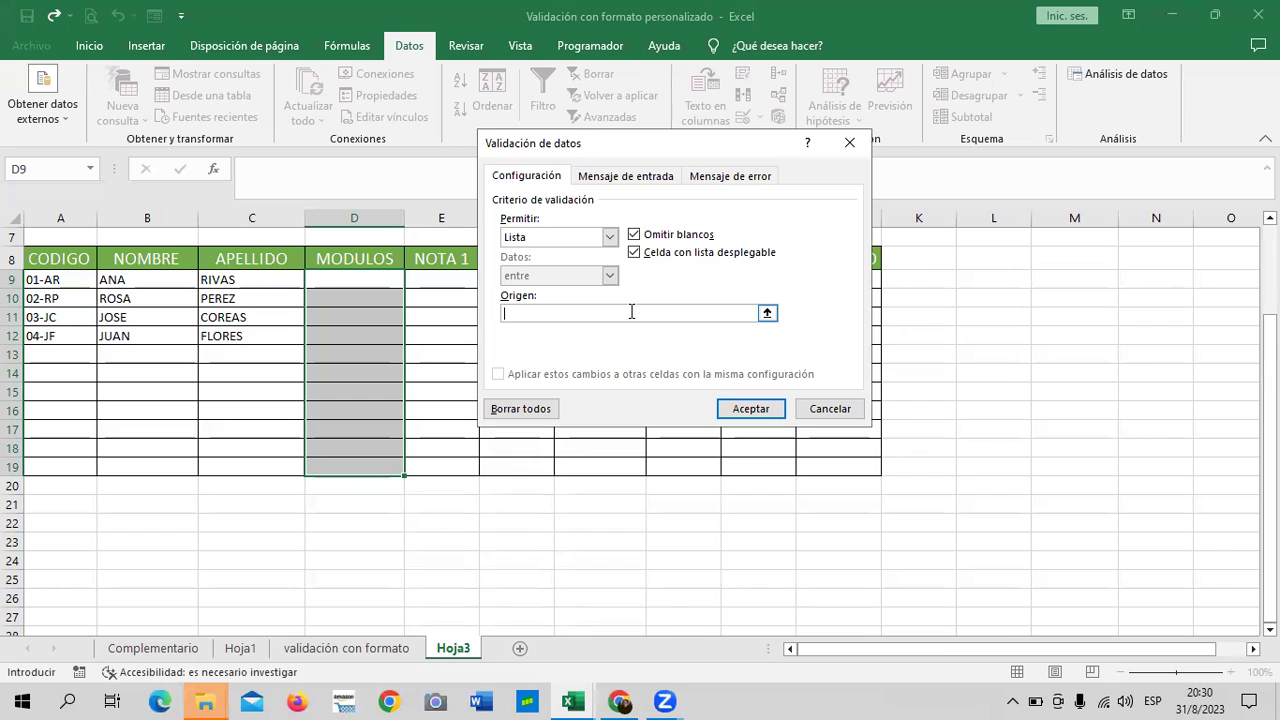
text(WORD)
text(; )
text(WINDOWS;)
text(EXCEL; POWERPOI)
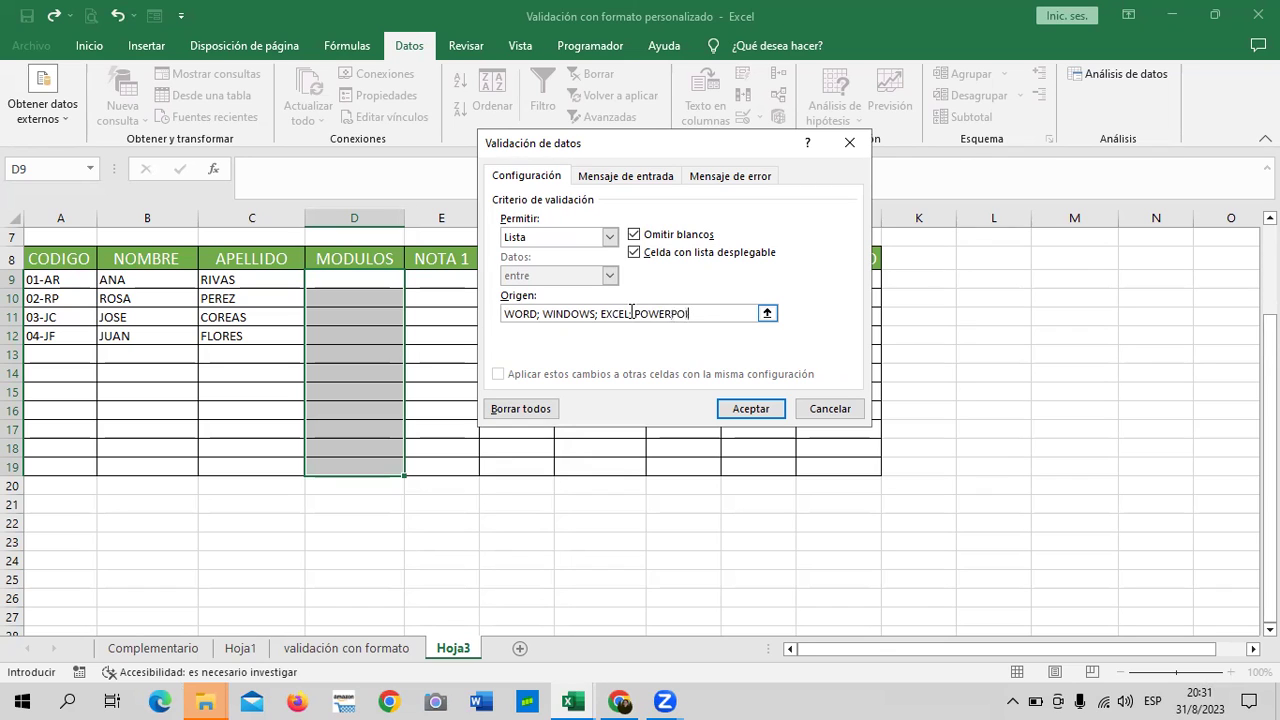
text(NT)
click(744, 405)
Choose WINDOWS, WORD, EXCEL and POWERPOINT from the dropdowns in D9 to D12.
click(372, 279)
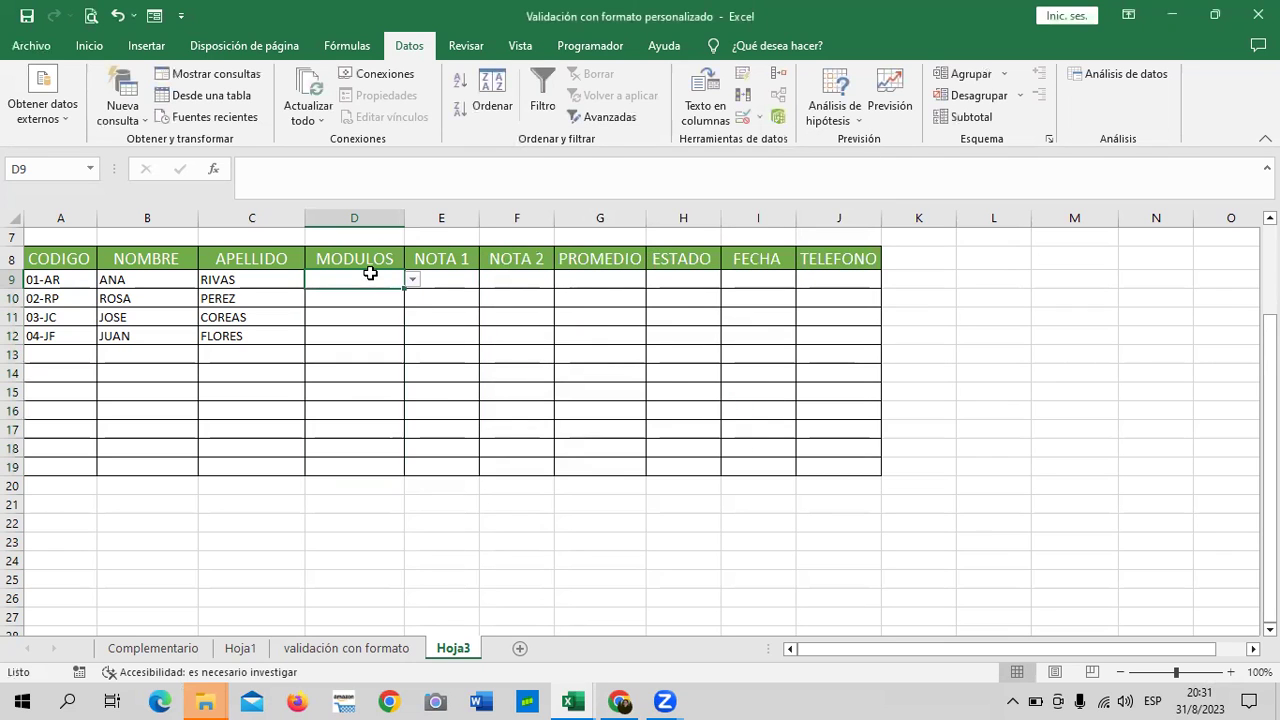
click(413, 283)
click(378, 308)
click(413, 282)
click(334, 394)
click(366, 303)
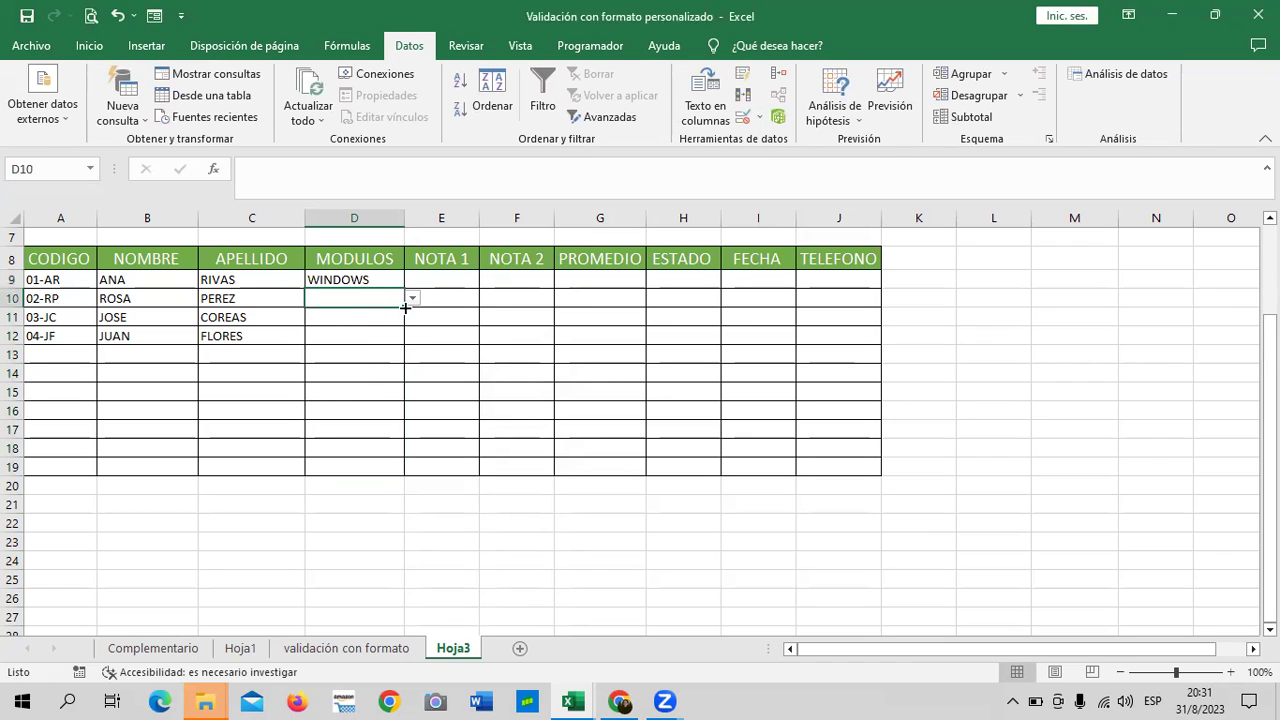
click(413, 299)
click(360, 326)
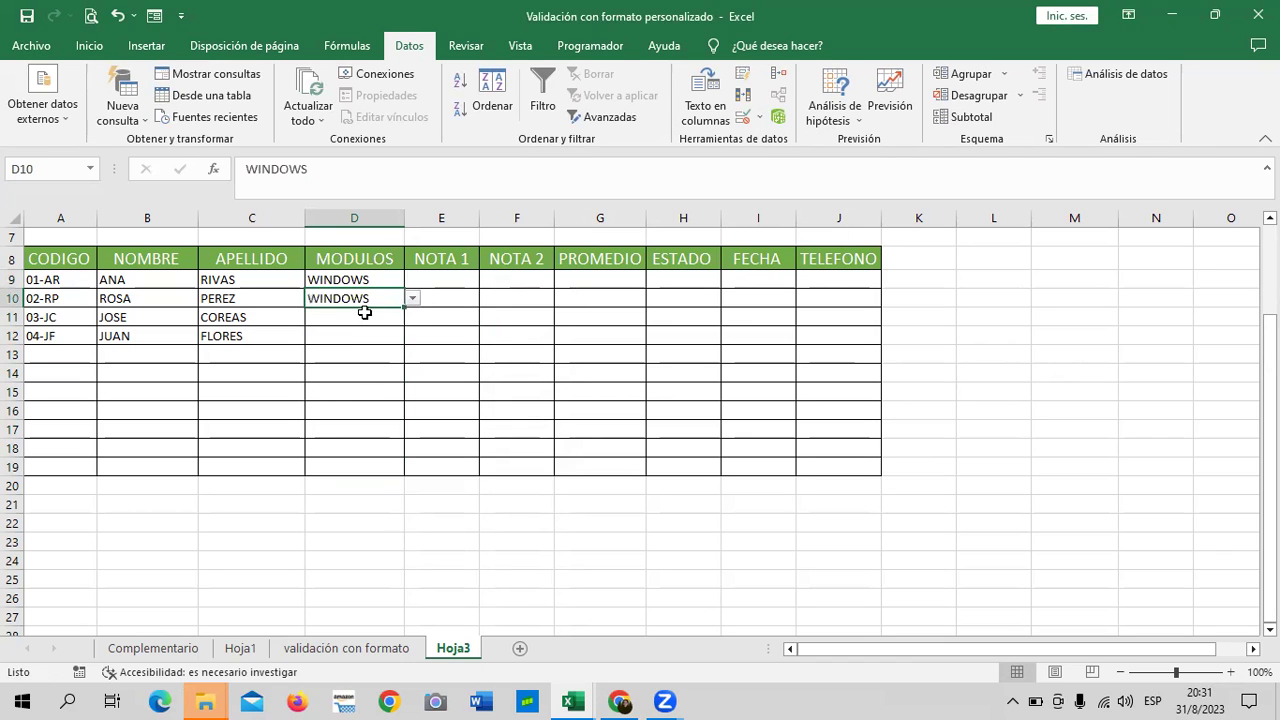
click(413, 301)
click(380, 309)
click(372, 318)
click(412, 317)
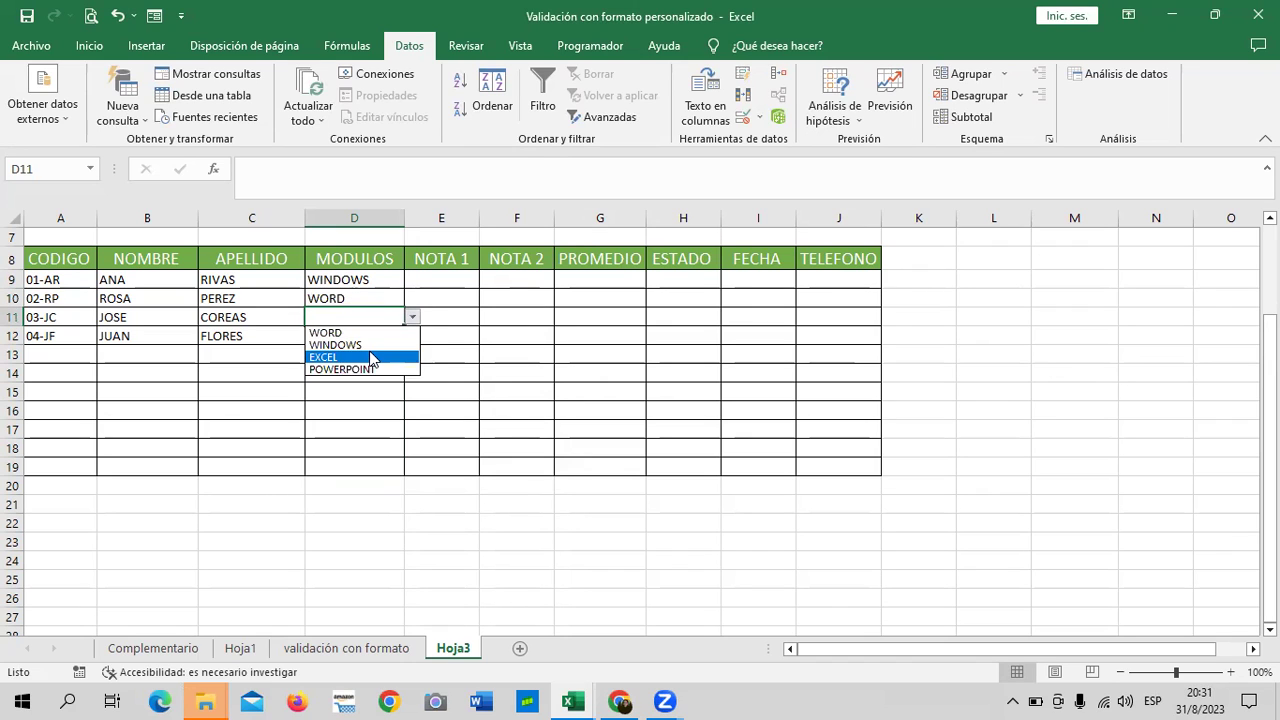
click(373, 348)
click(373, 342)
click(412, 336)
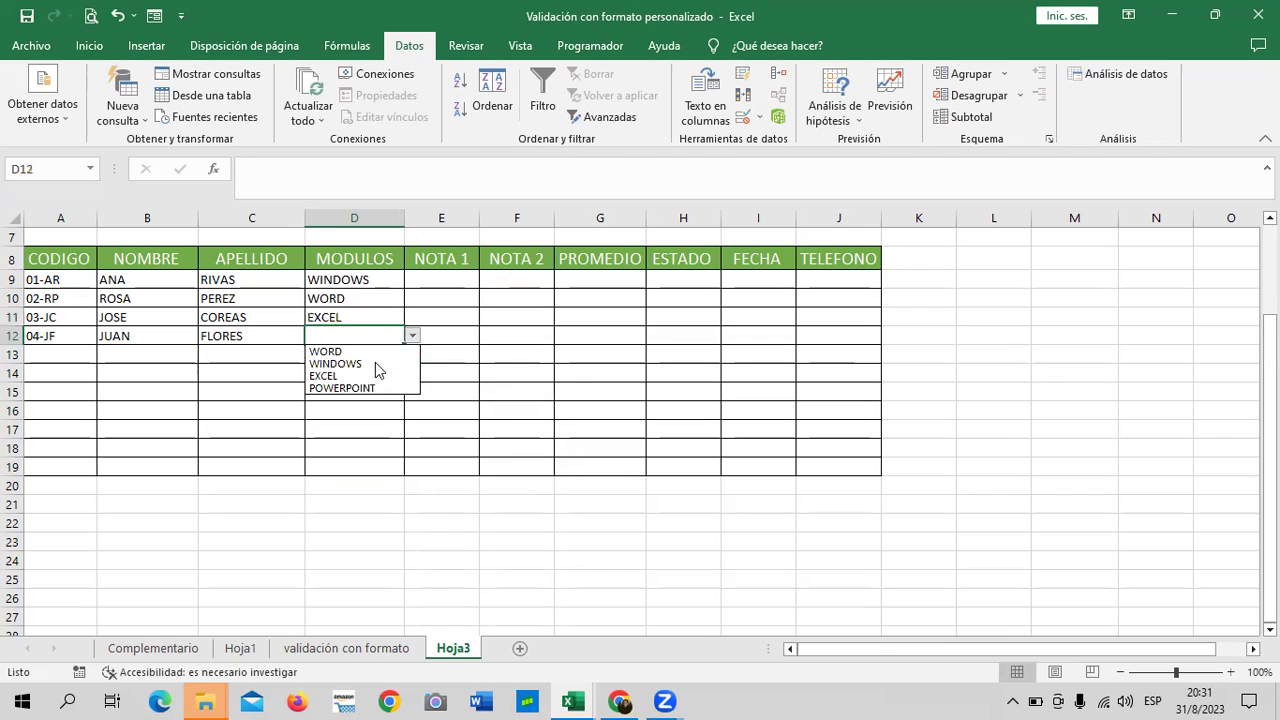
click(375, 388)
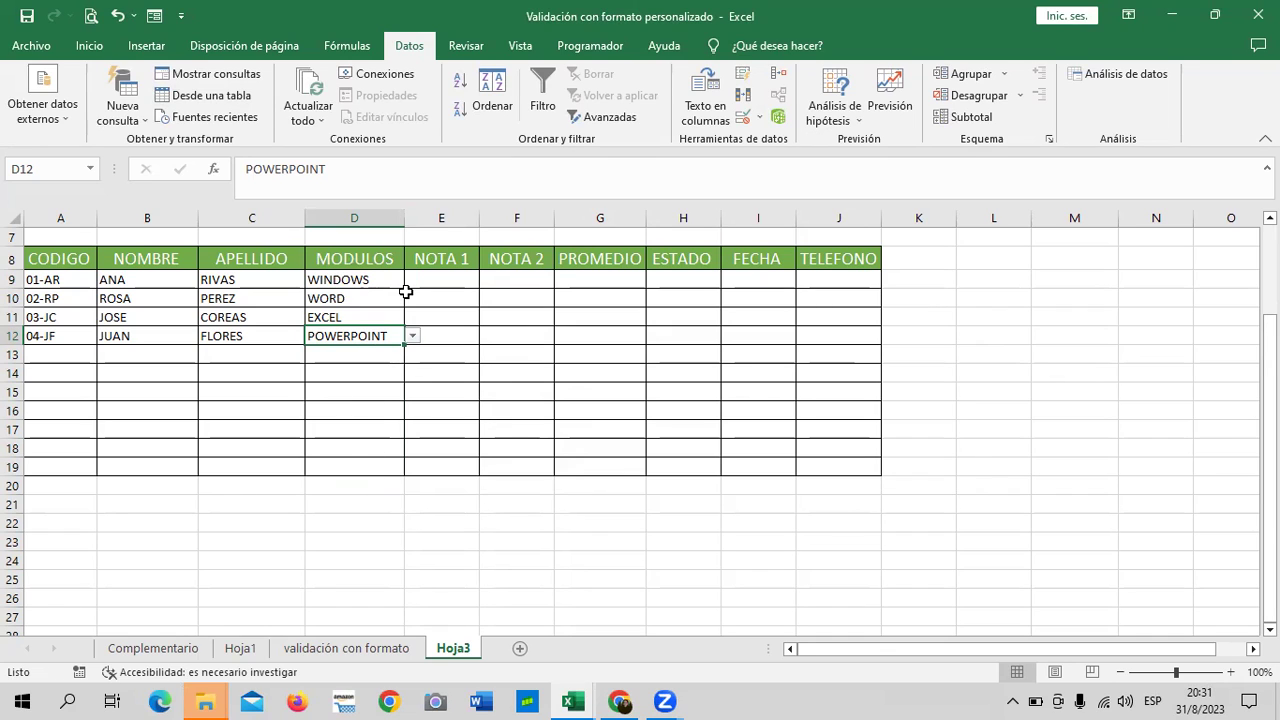
Type the invalid text KJFKSJFKÑSD in D19 and cancel the rejection error.
click(361, 464)
text(KJFKSJFKÑSD)
key(Return)
click(640, 404)
click(412, 467)
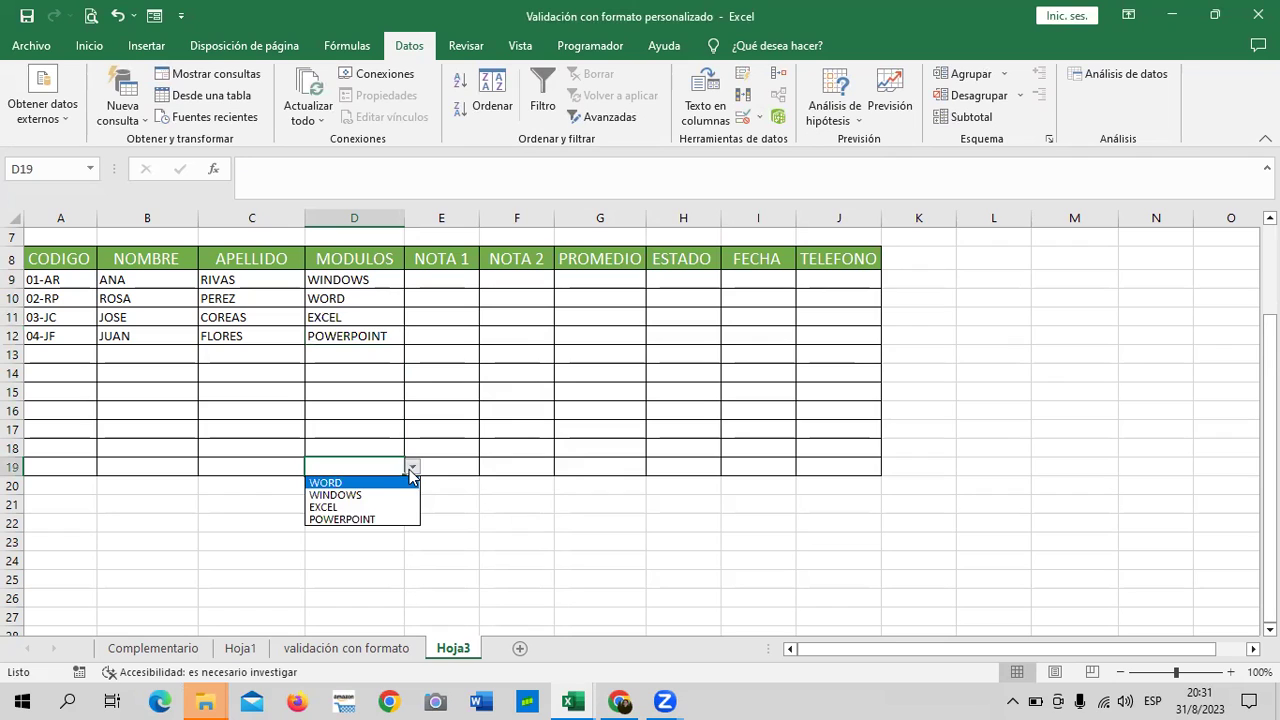
click(548, 532)
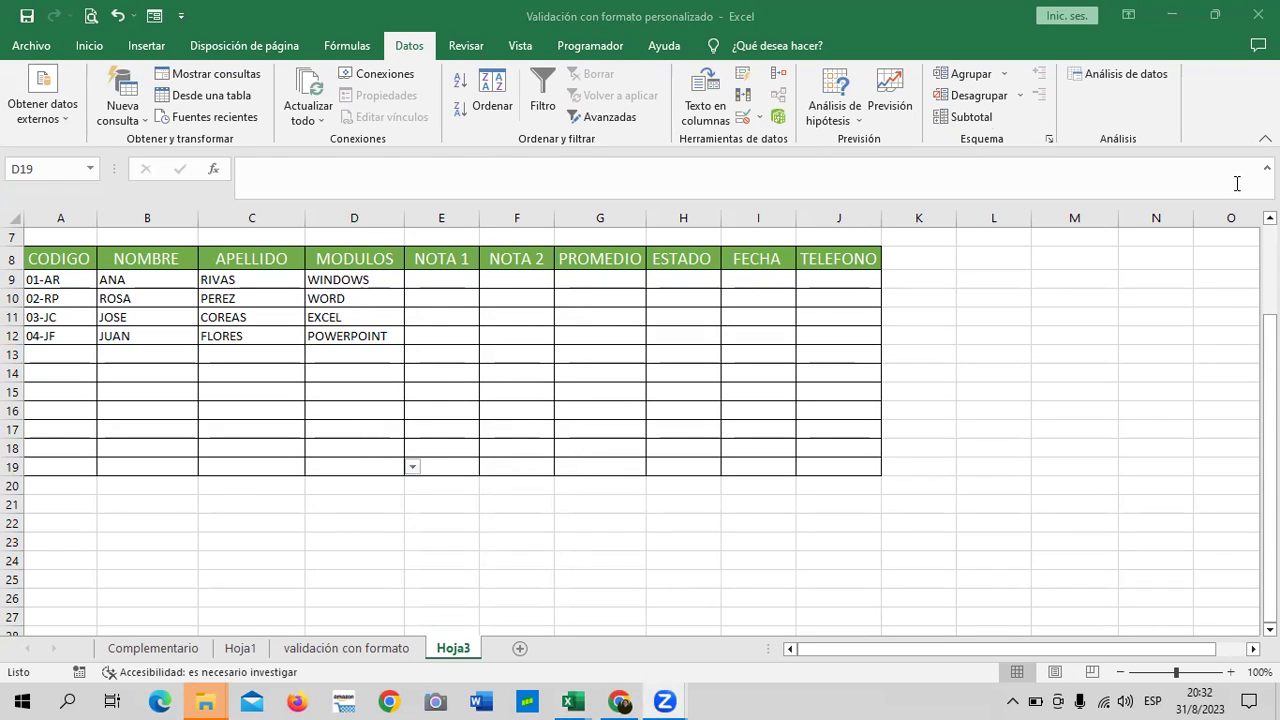
Insert a new empty column before the MODULOS column.
click(448, 215)
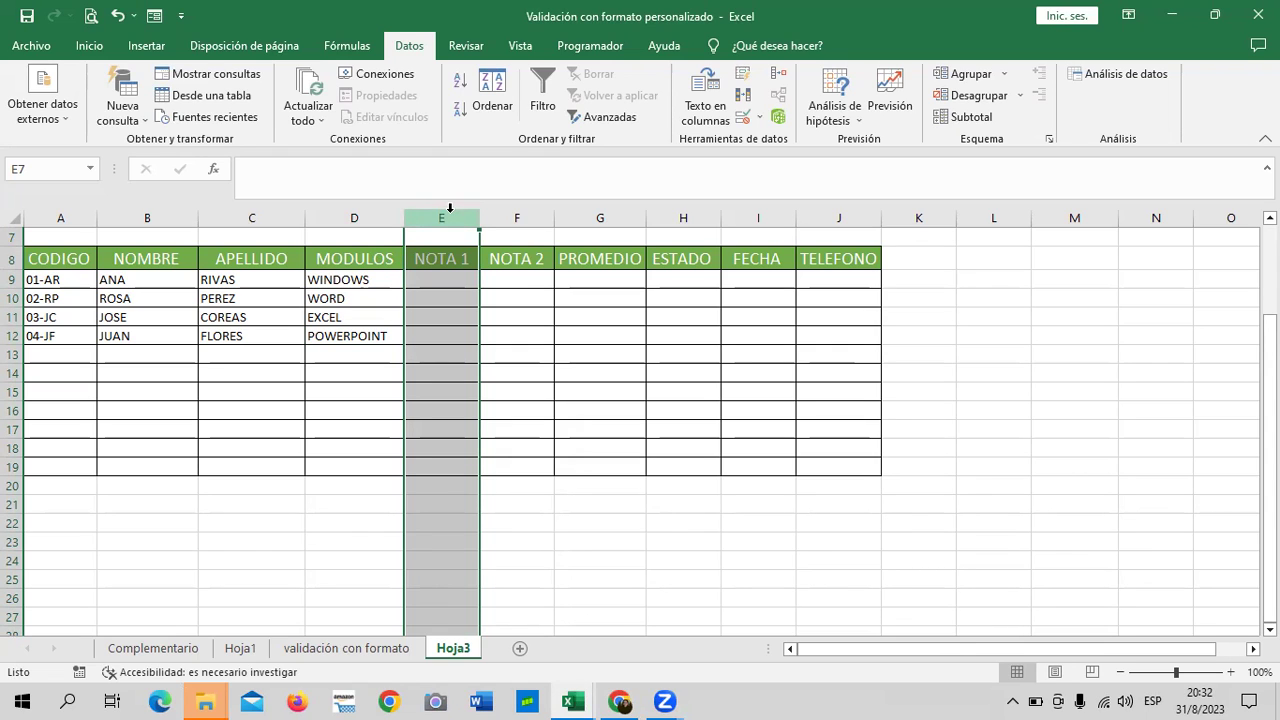
click(378, 214)
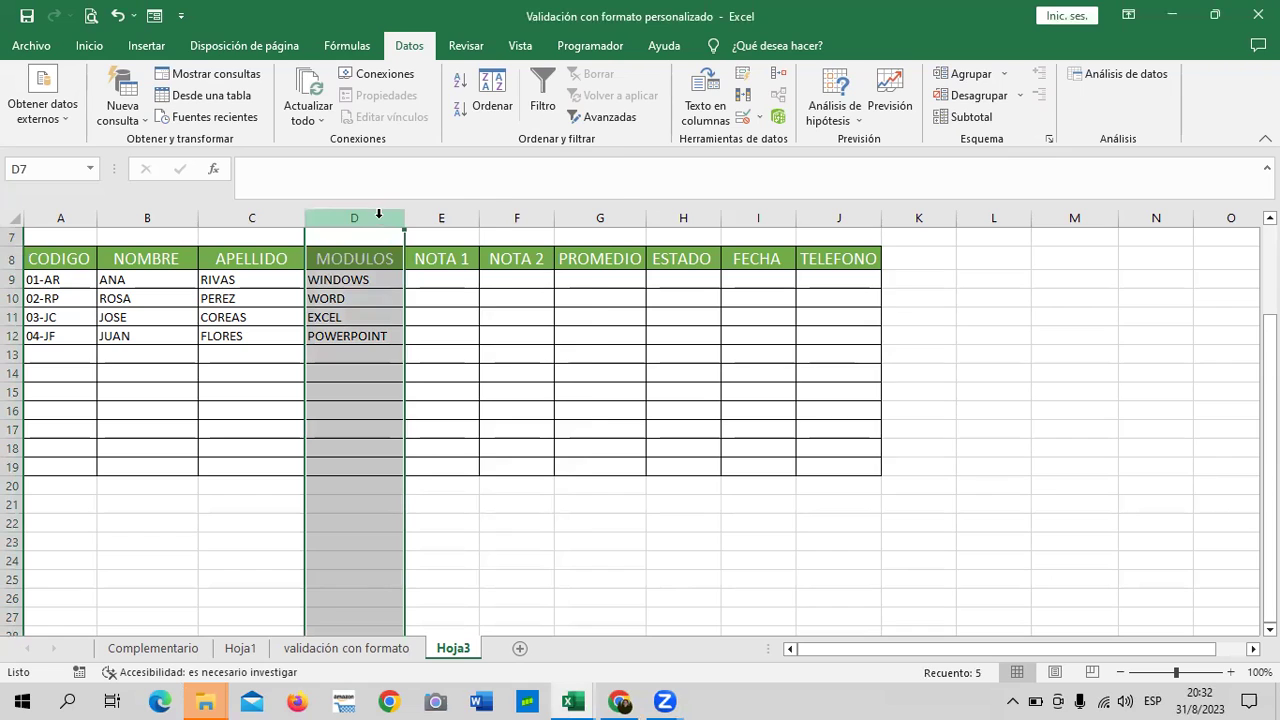
right_click(378, 214)
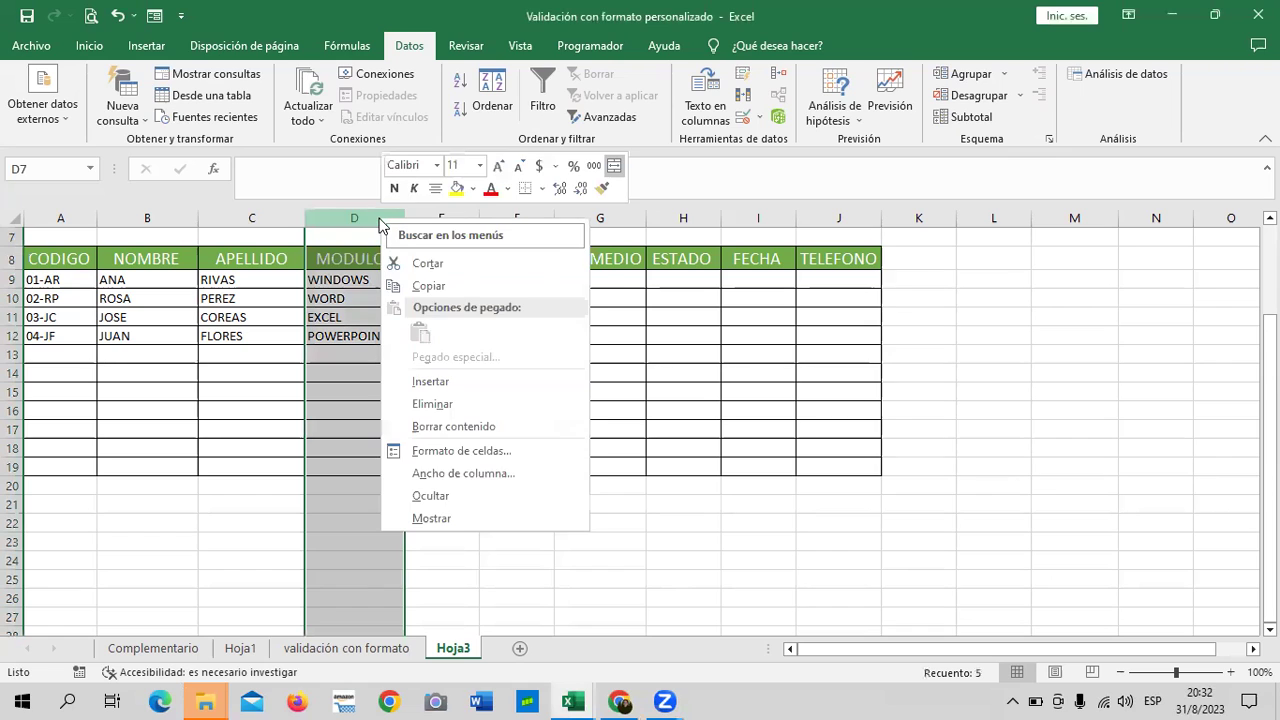
click(457, 381)
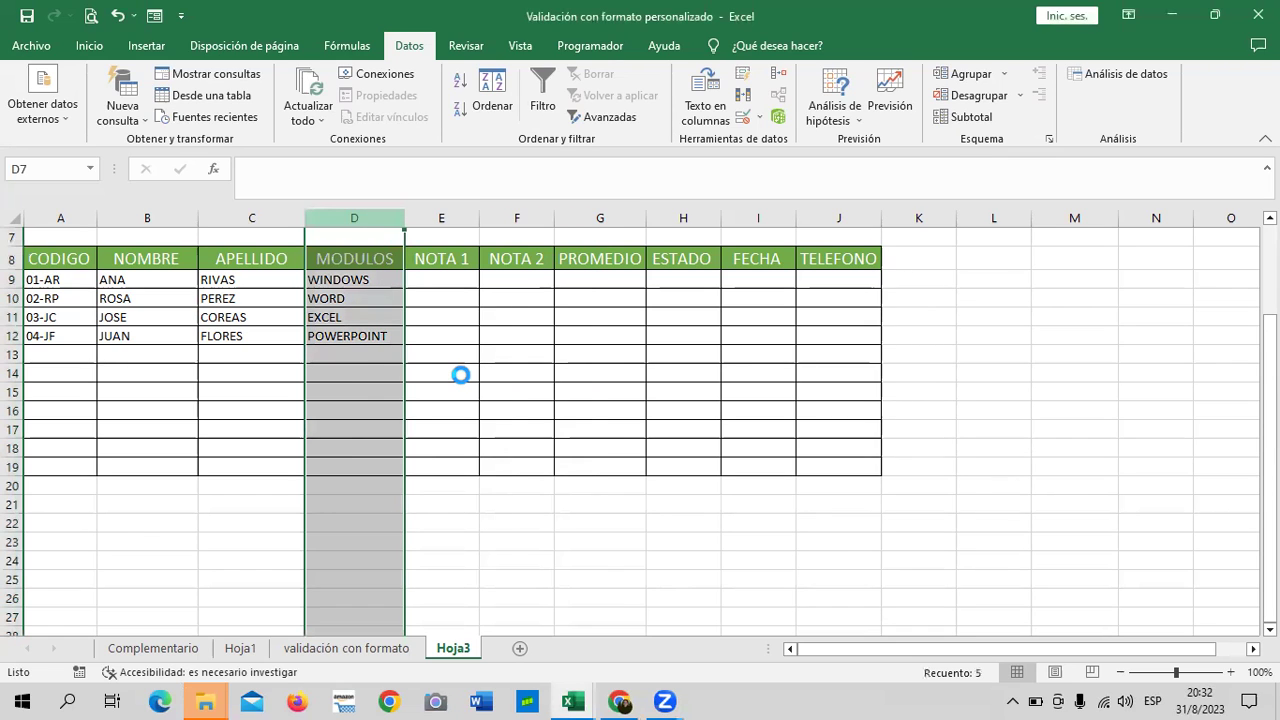
click(516, 425)
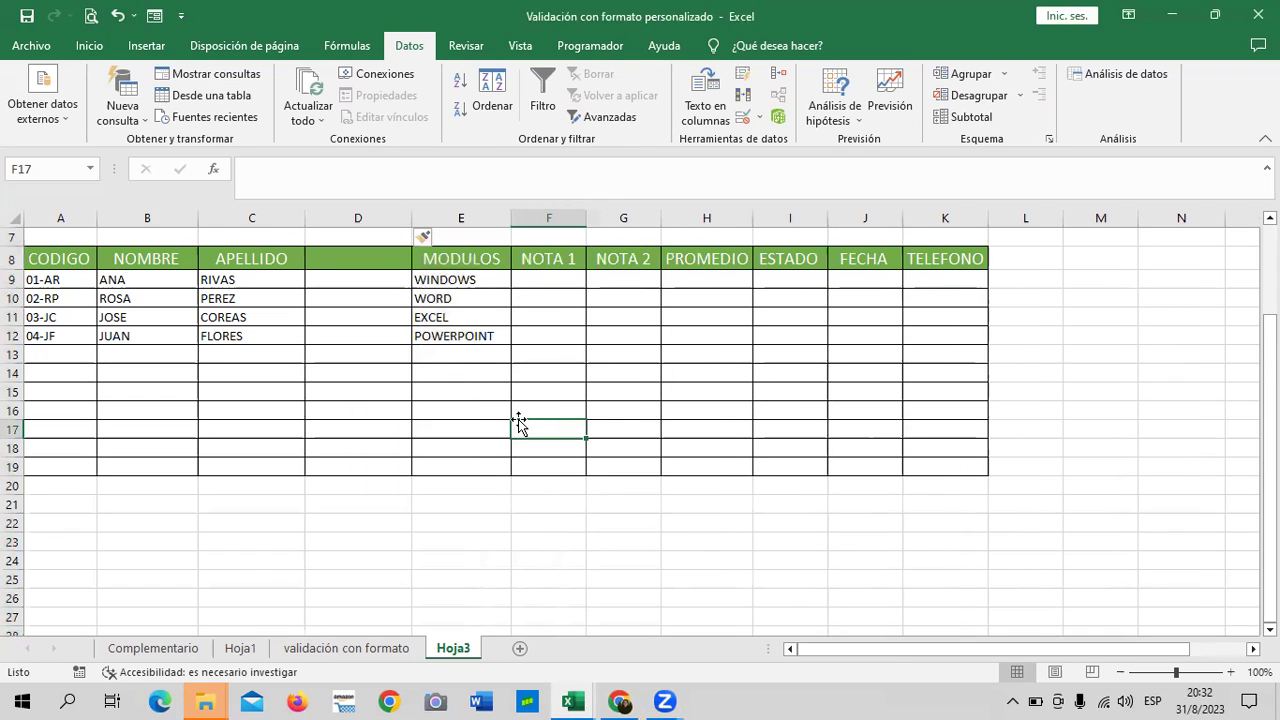
Head the new column D8 DAPARTAMENTO and auto-fit its width.
click(371, 260)
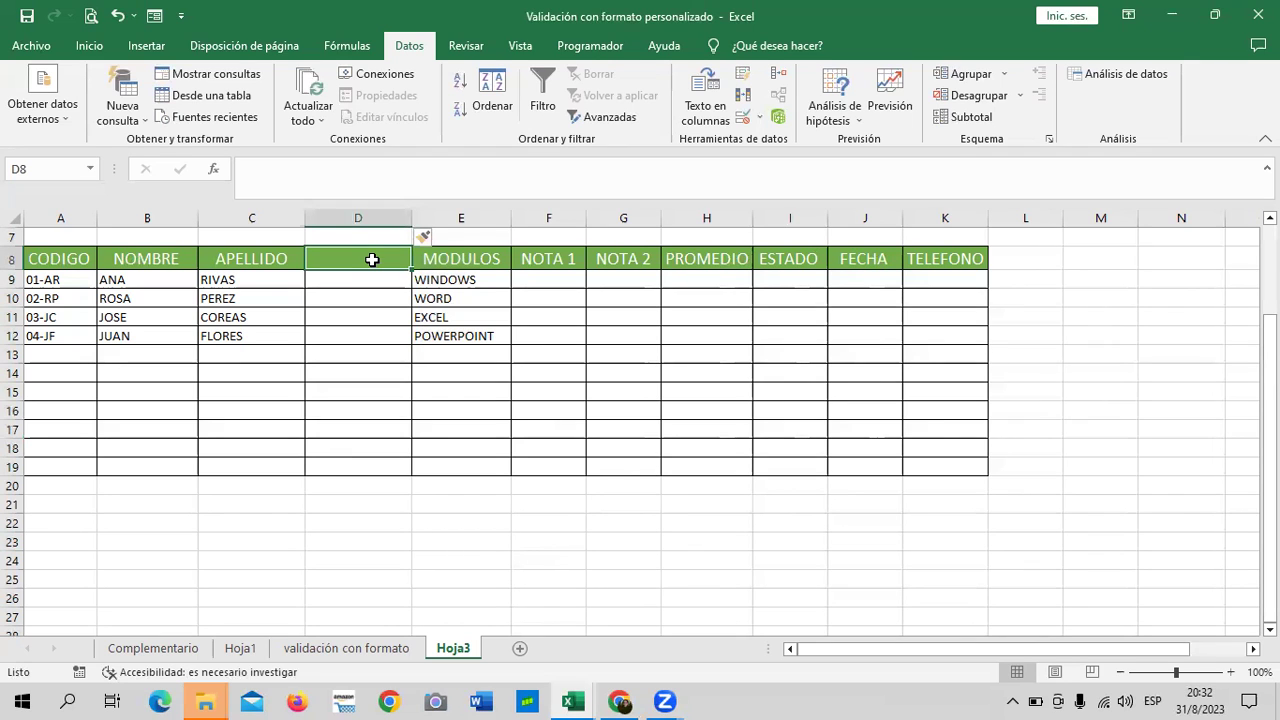
text(DAPARTO)
key(BackSpace)
key(BackSpace)
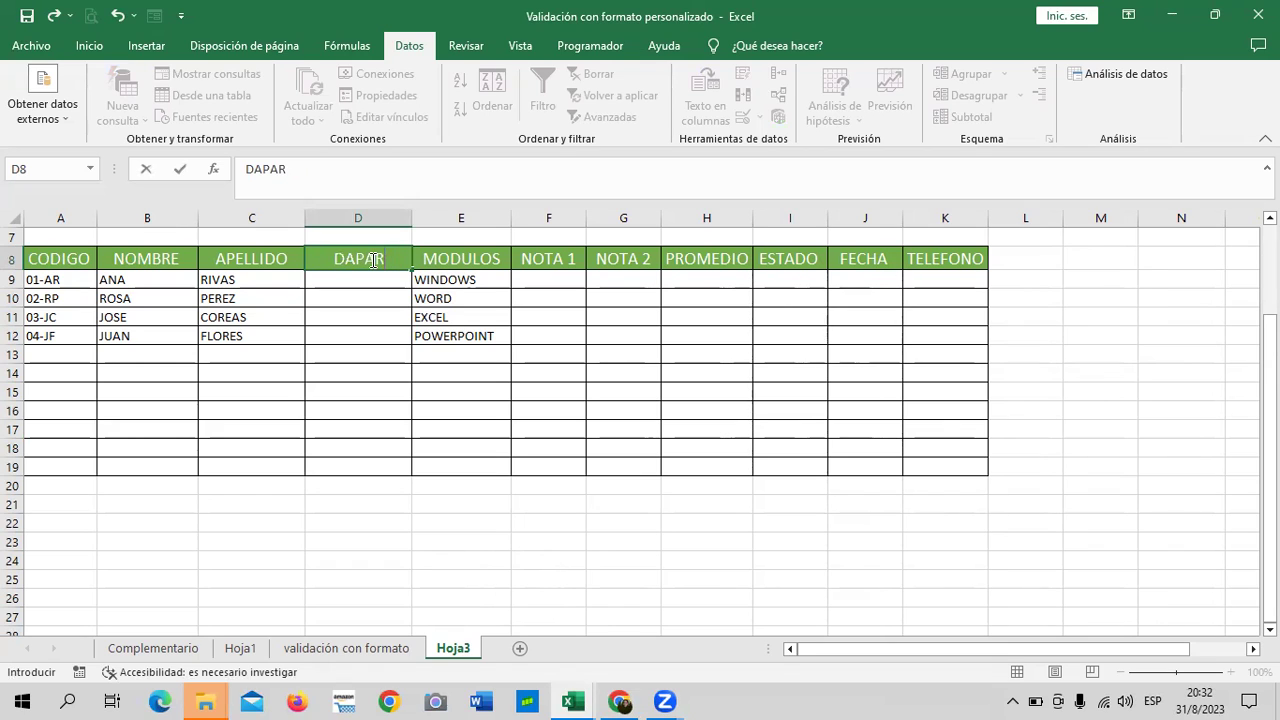
text(TAMNETO)
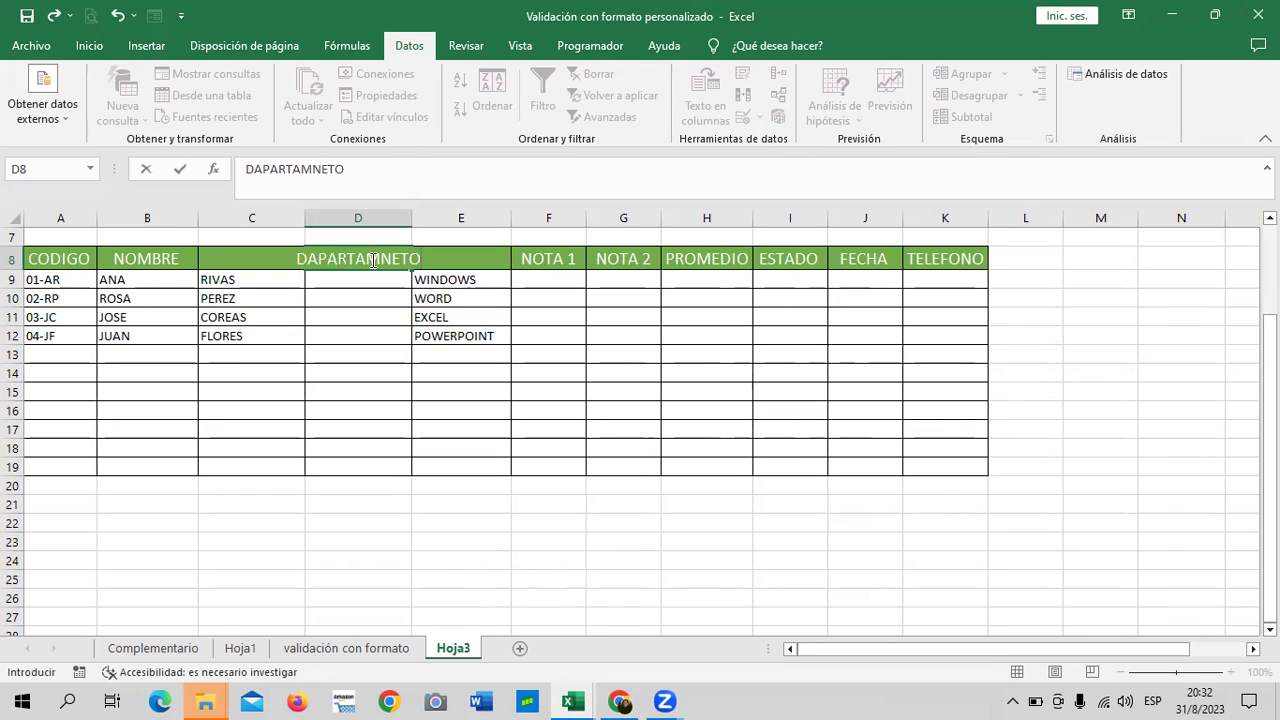
key(BackSpace)
key(BackSpace)
key(BackSpace)
key(BackSpace)
text(ENTO)
key(Return)
drag(411, 219, 411, 219)
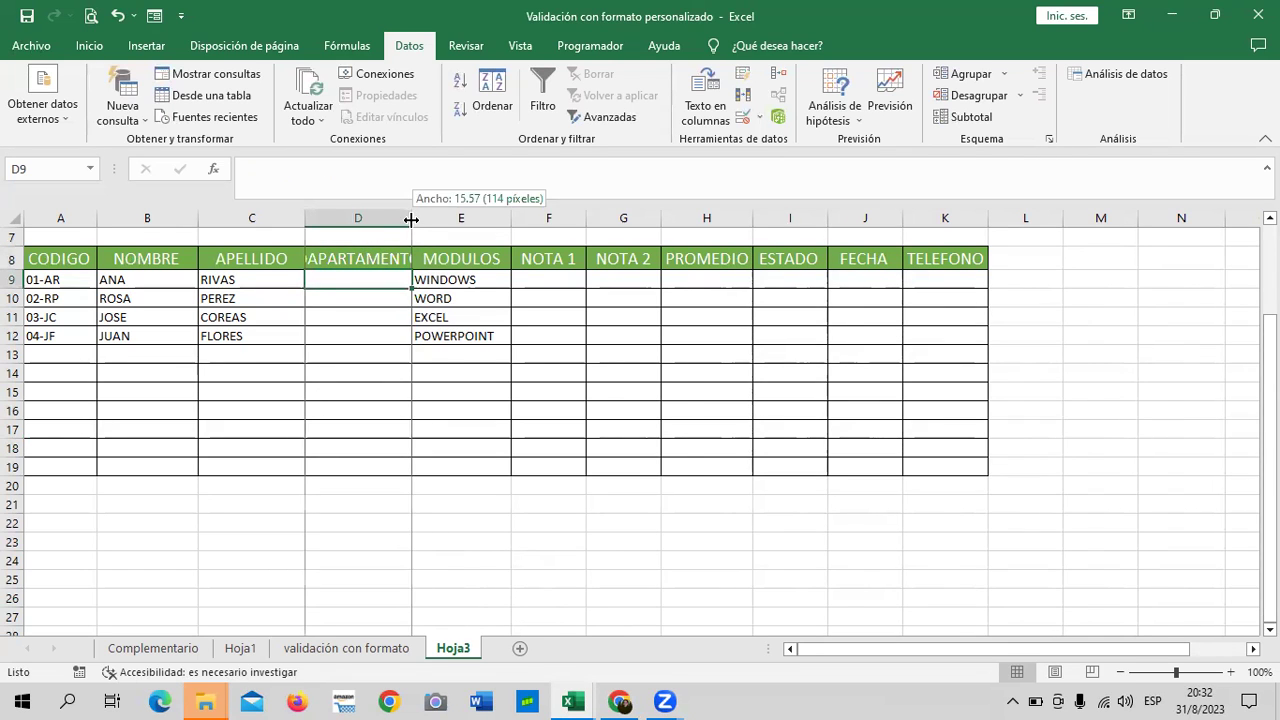
double_click(411, 219)
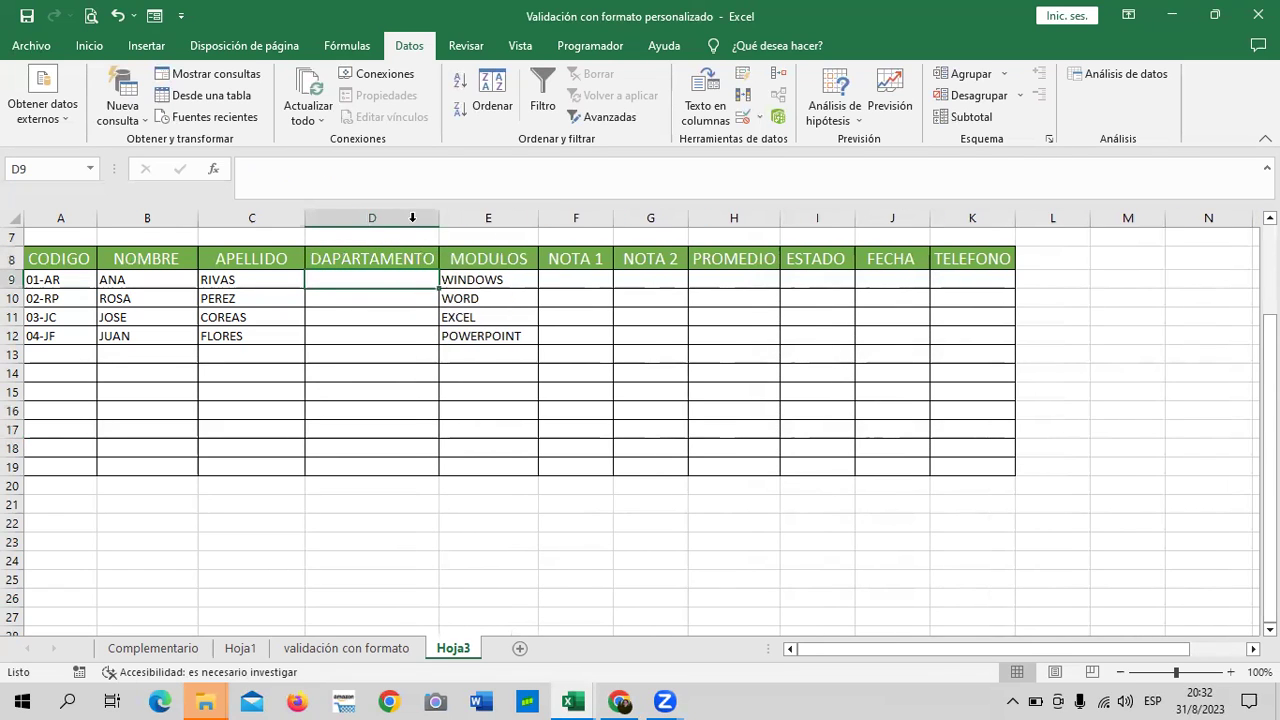
click(1116, 335)
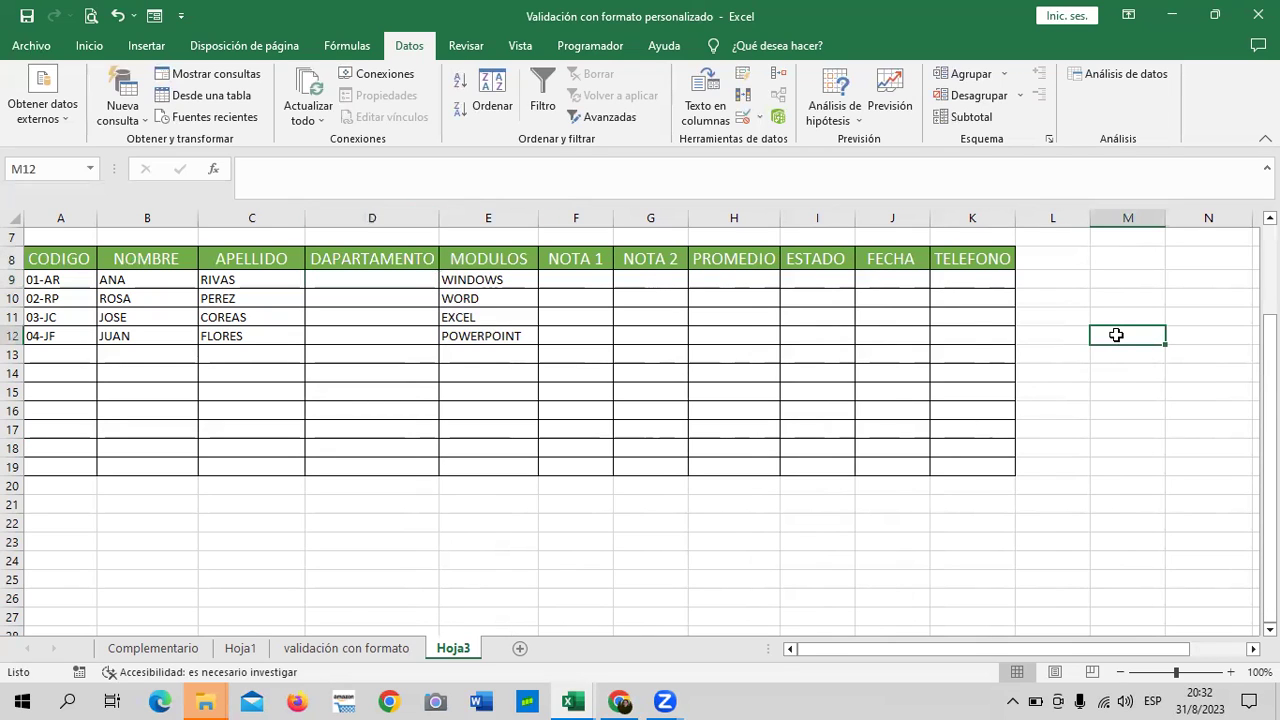
Add a blank Hoja4 sheet, then go back to Hoja3 and start editing the D8 heading.
click(521, 648)
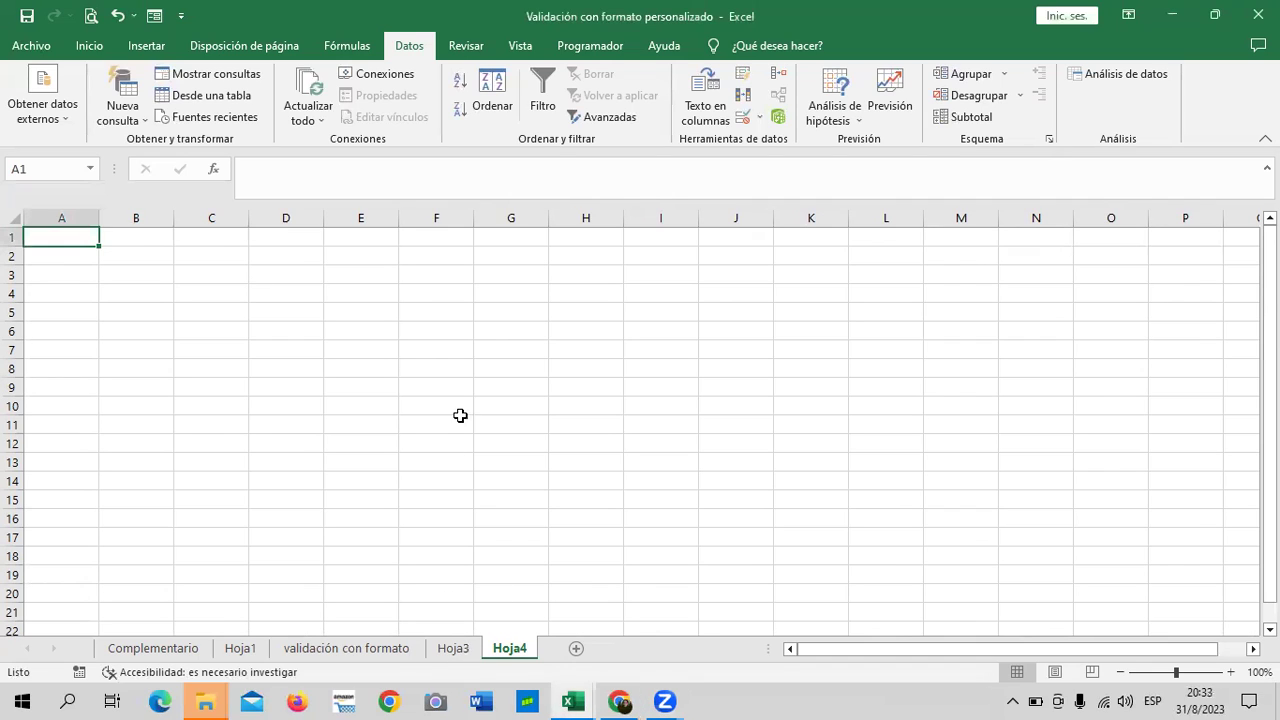
click(465, 648)
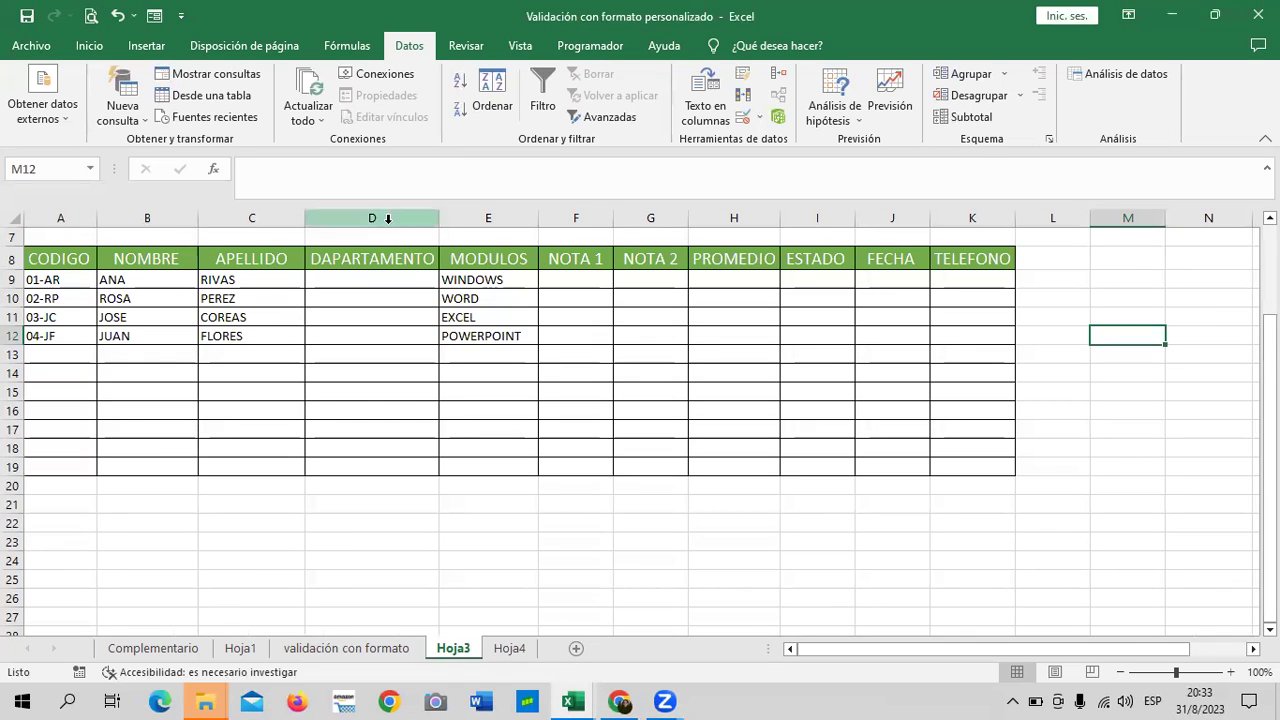
click(320, 258)
Correct the D8 heading to DEPARTAMENTO, then move to the Hoja4 sheet.
click(259, 170)
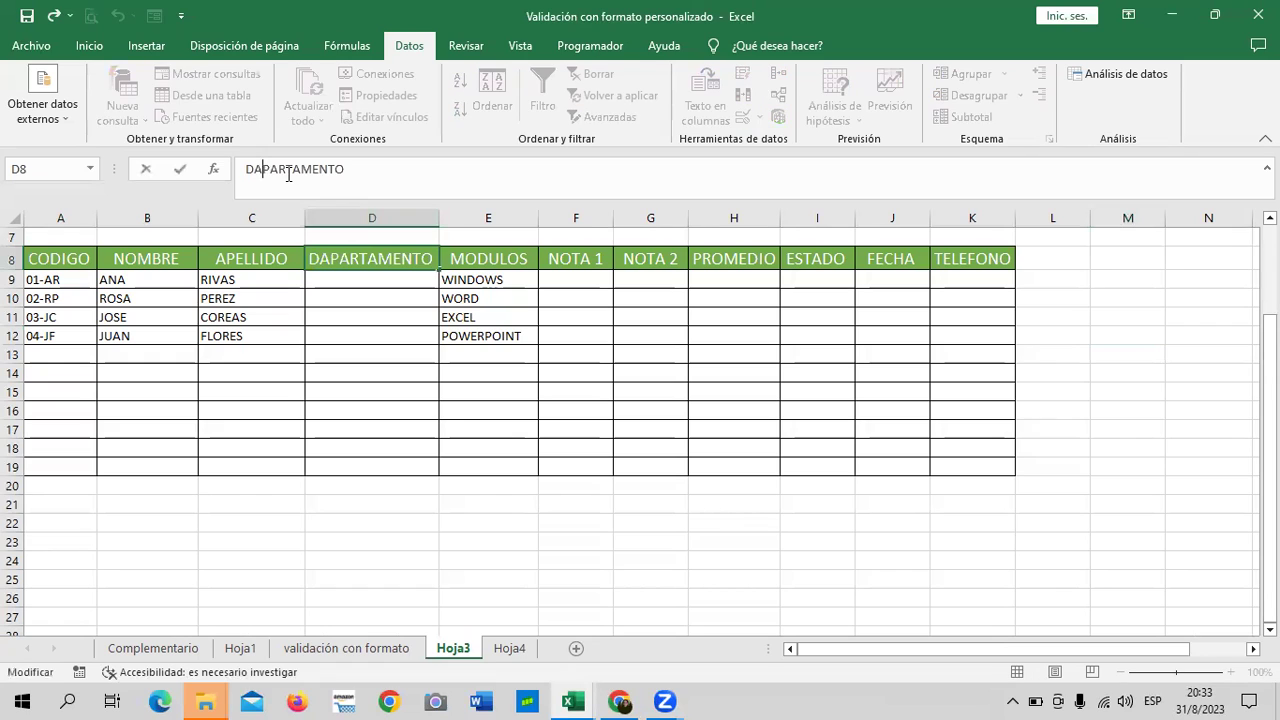
key(BackSpace)
text(E)
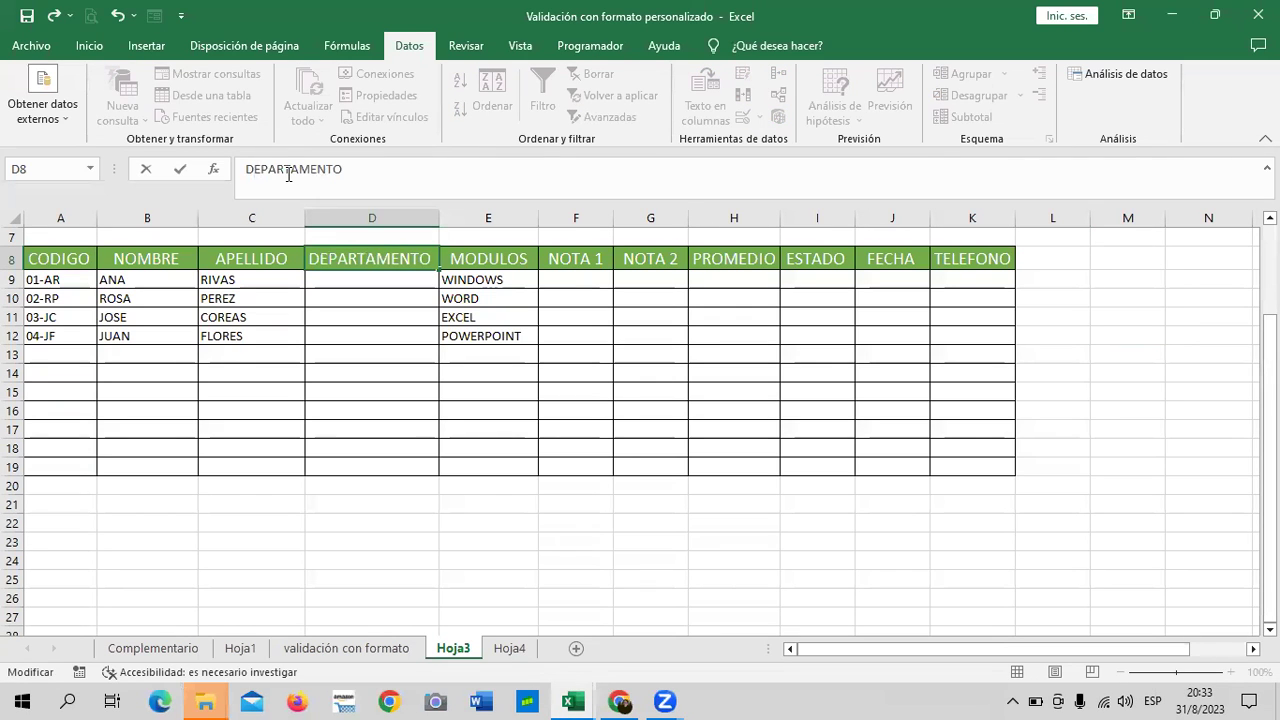
key(Return)
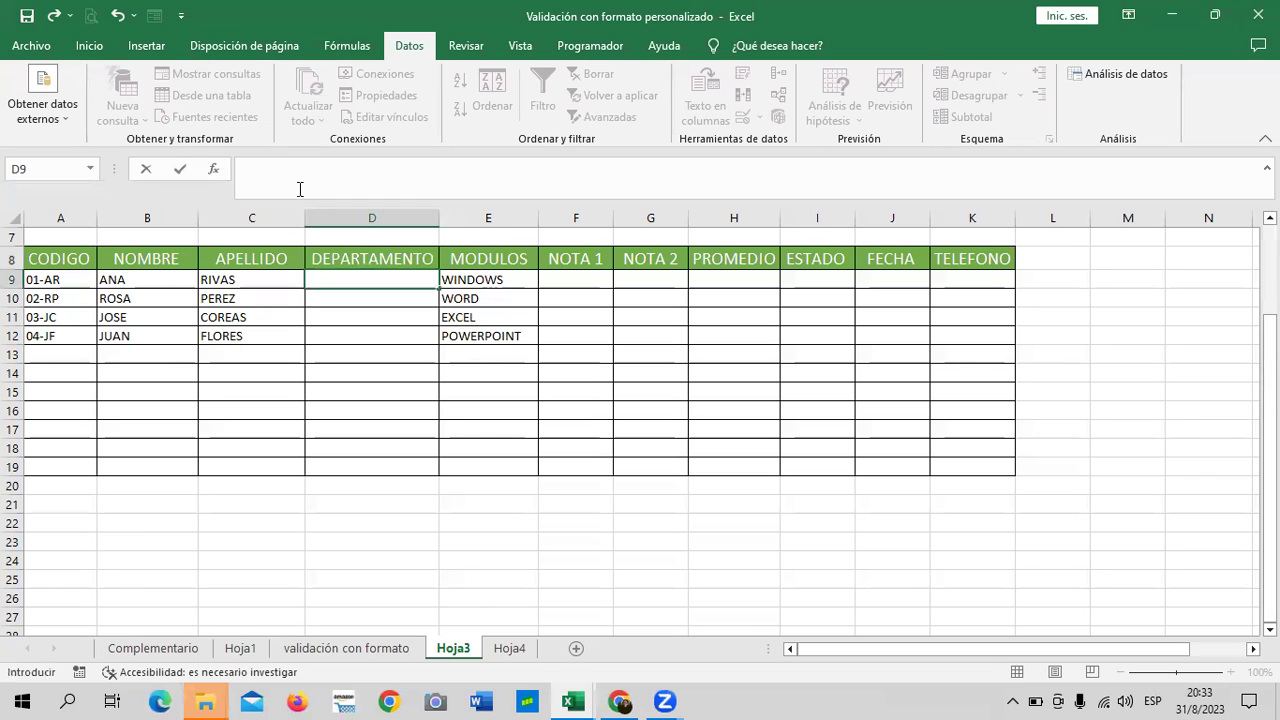
click(793, 558)
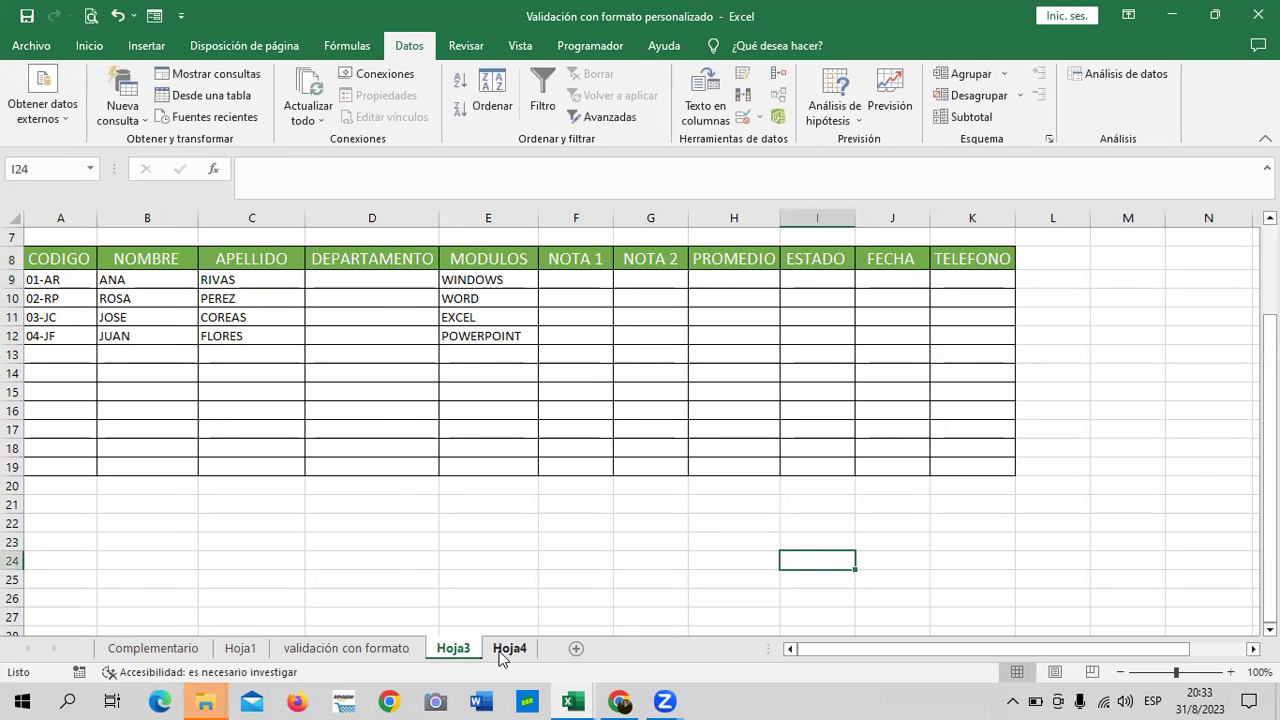
click(507, 649)
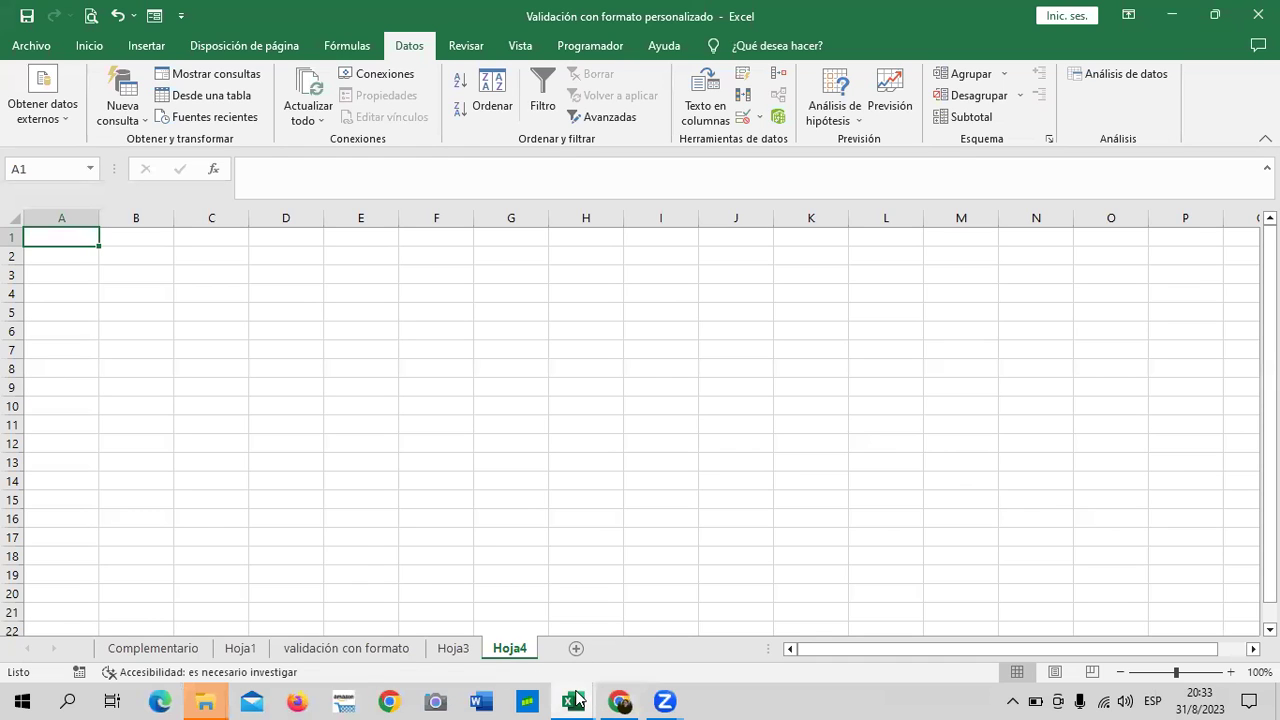
Widen column F on Hoja4 and enter SAN SALVADOR, SANTA ANA and SONSONATE in F2:F4.
click(500, 406)
drag(473, 218, 597, 224)
click(477, 310)
click(471, 259)
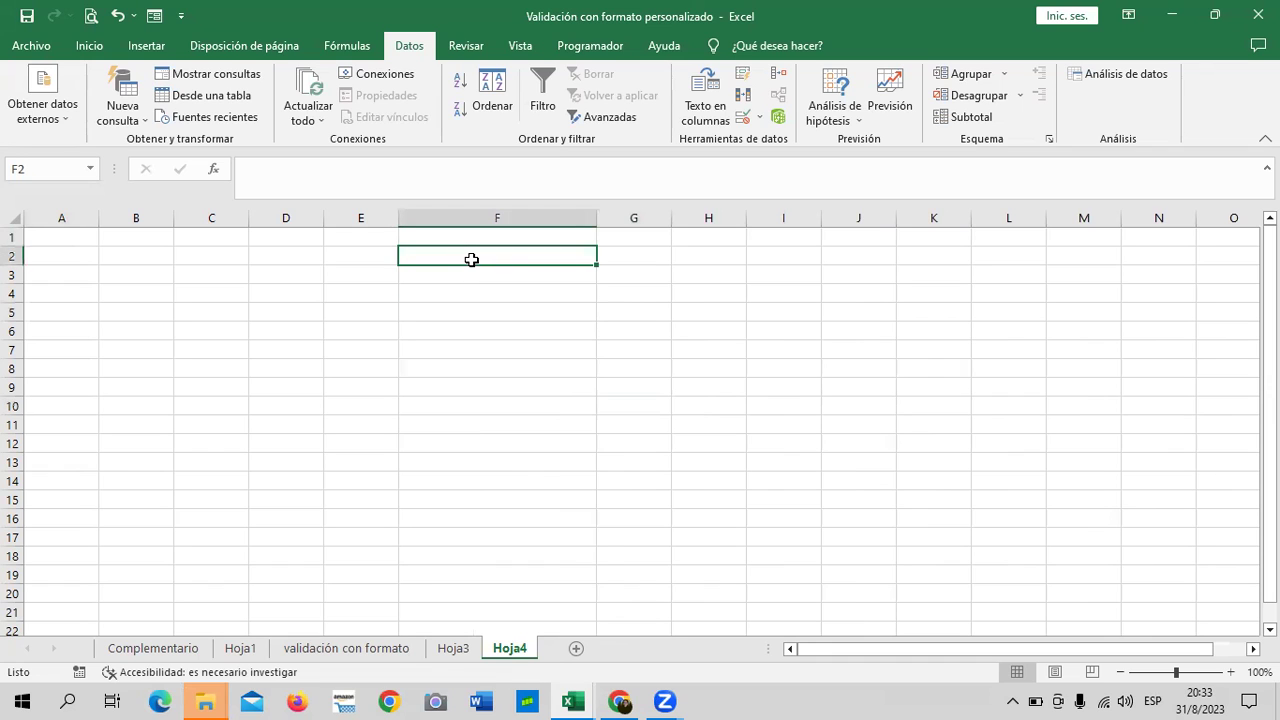
text(SAN SALVADOR)
key(Return)
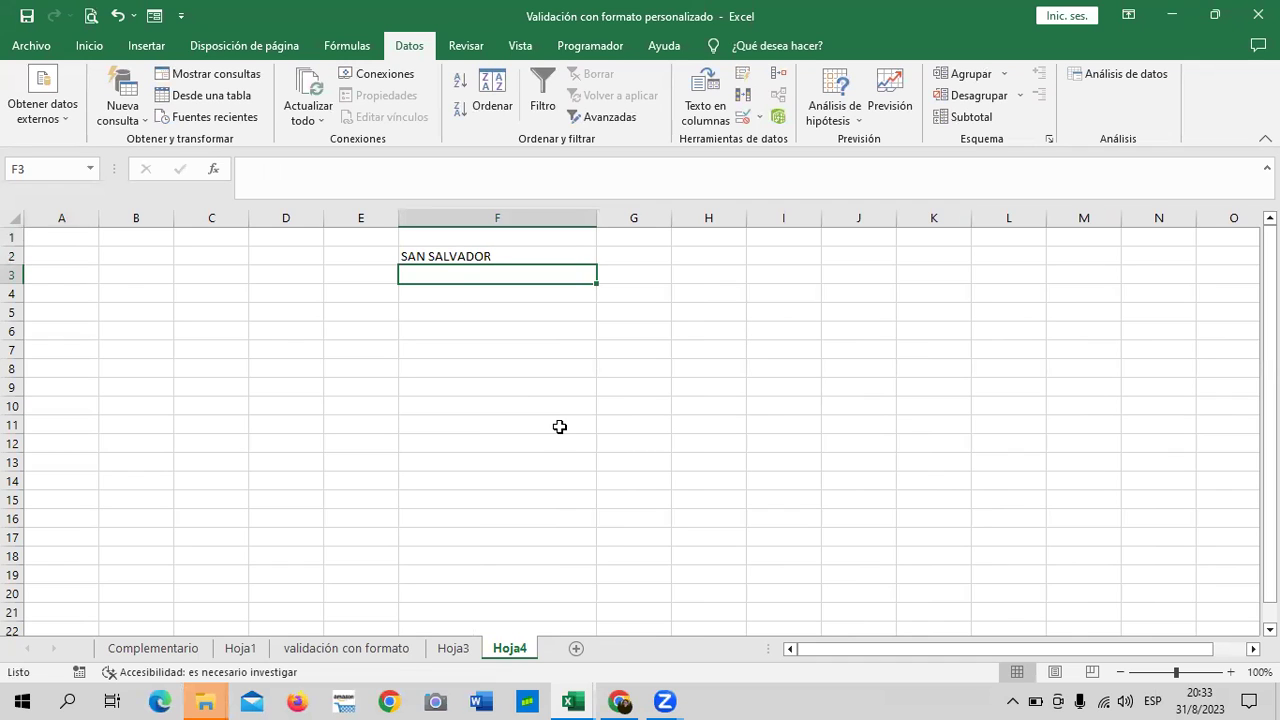
text(SANTA ANA)
key(Return)
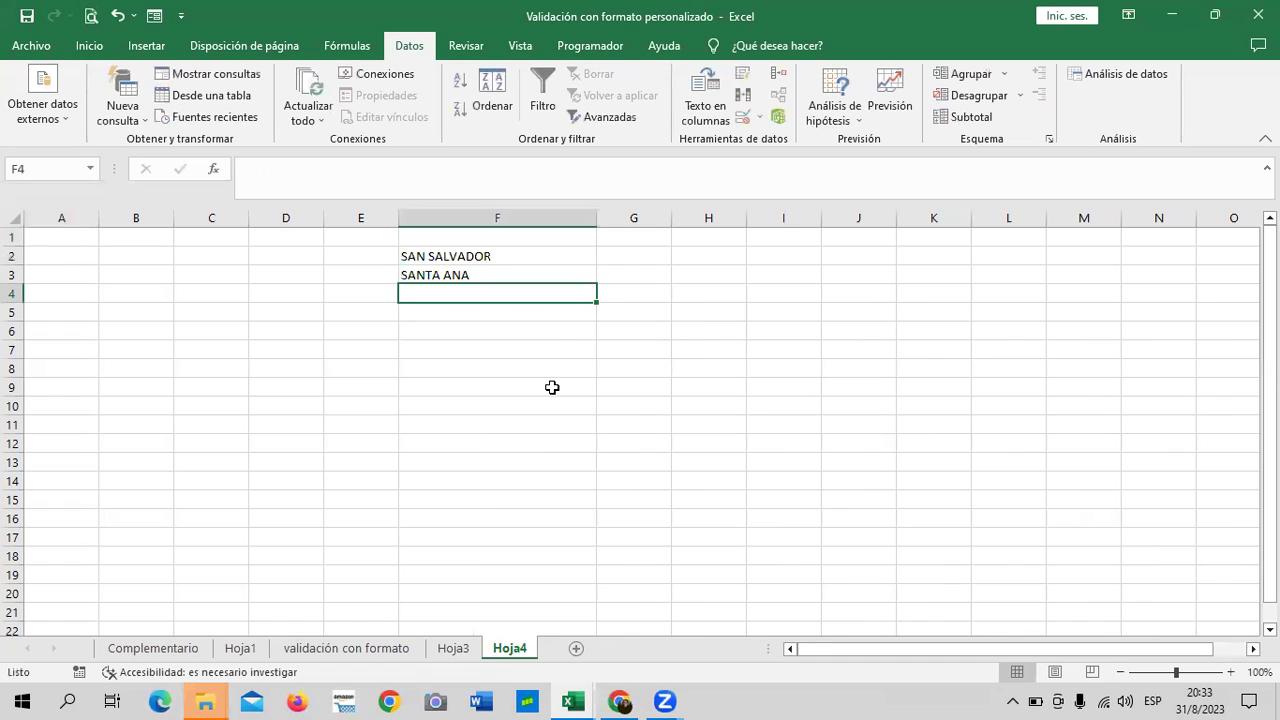
text(SONSONATE)
key(Return)
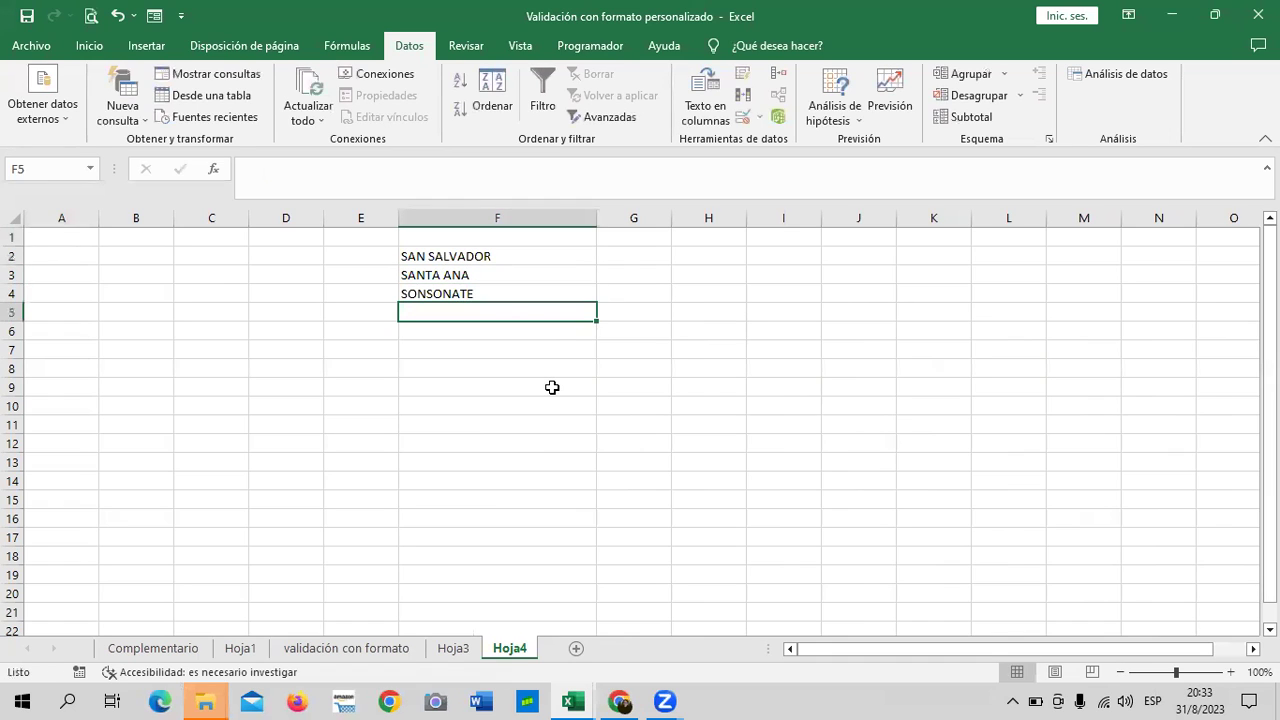
Enter LA LIBERTAD, CUSCATLAN and SAN VICENTE in F5:F7.
text(LA LIBERTAD)
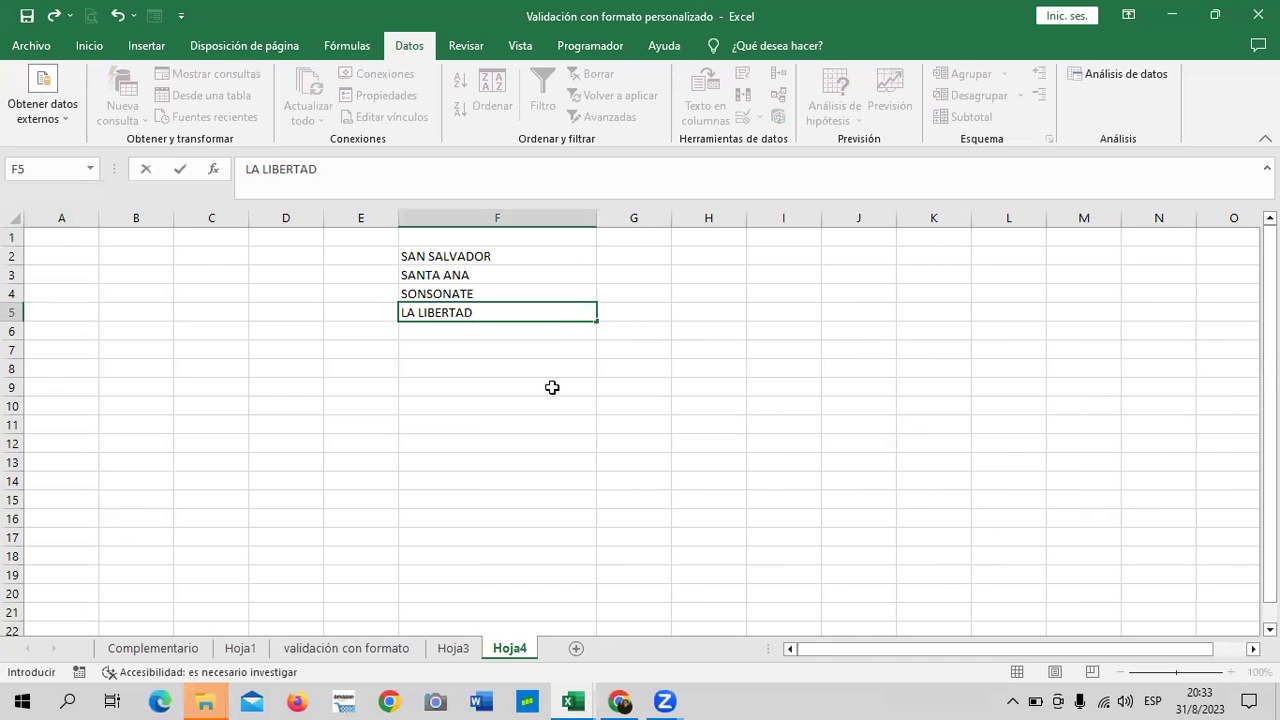
key(Return)
text(CUS)
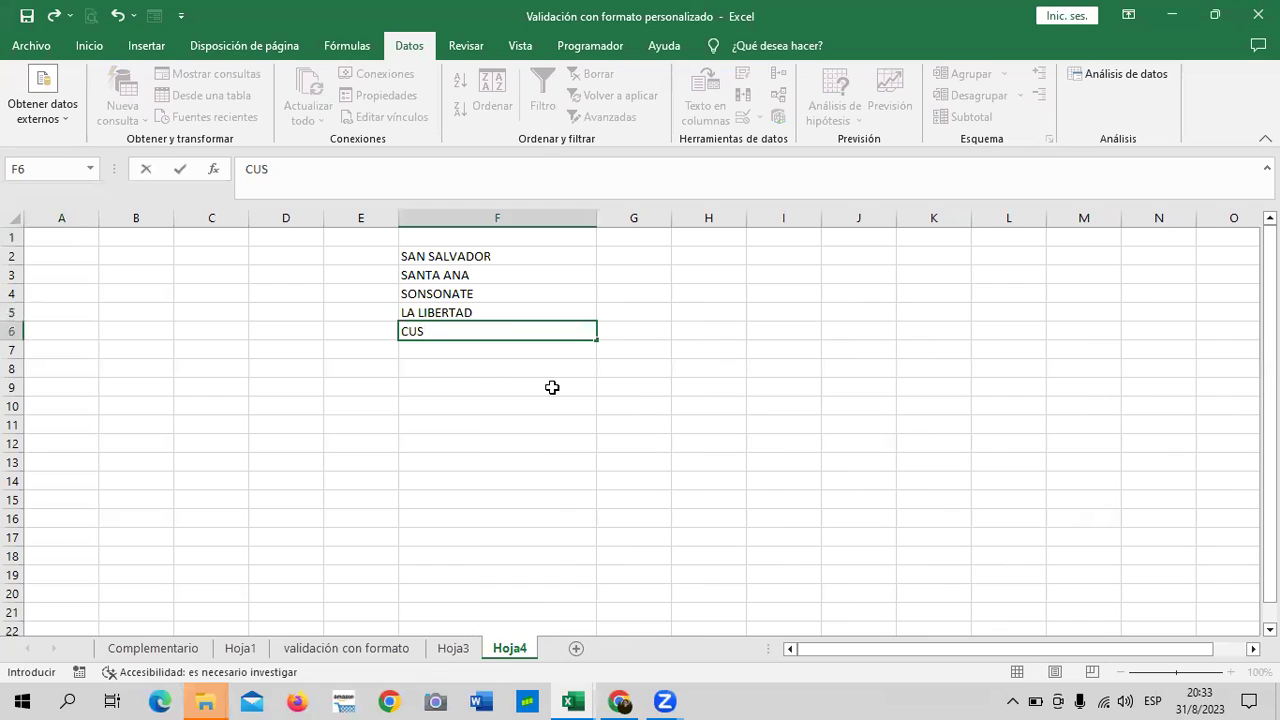
text(CATLAN)
key(Return)
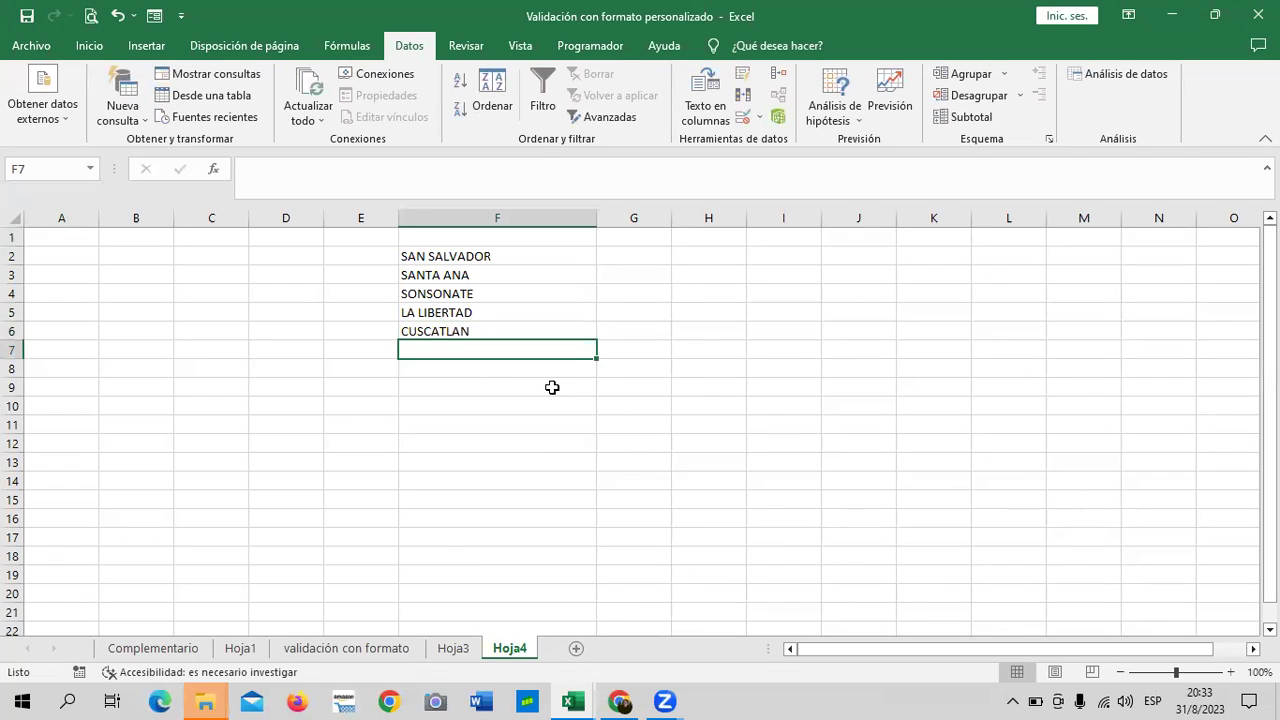
text(LA)
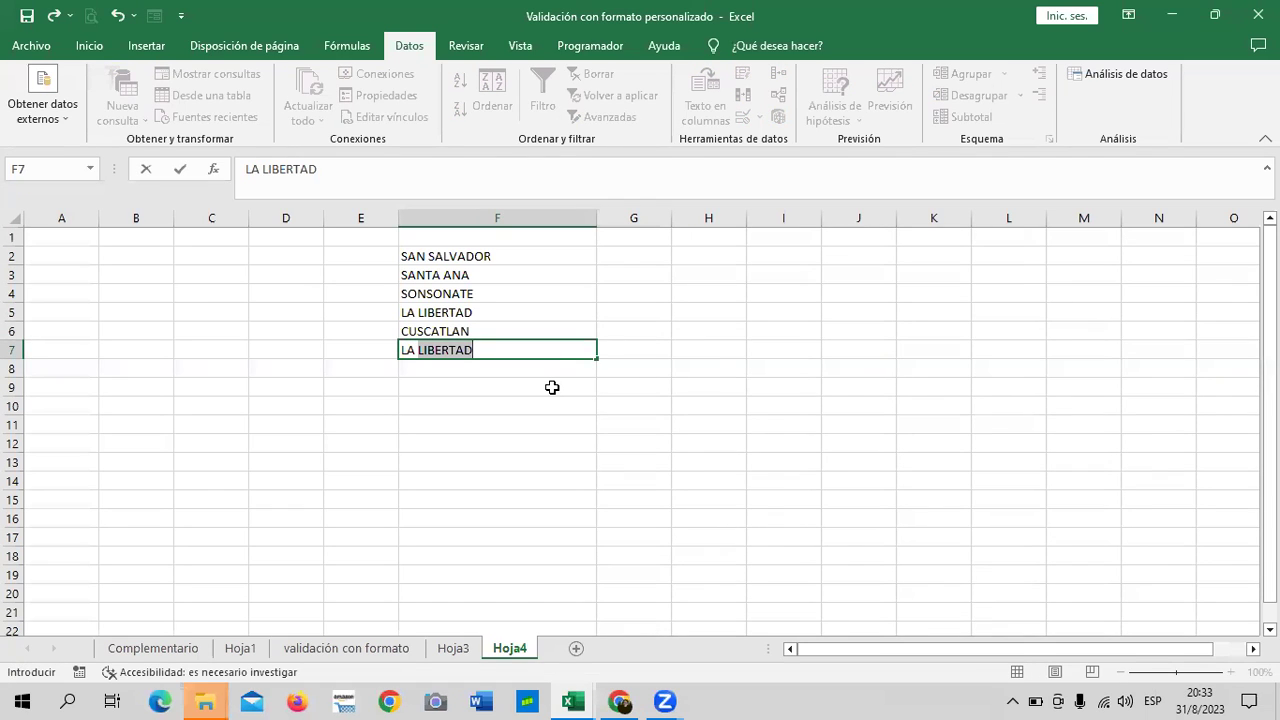
key(BackSpace)
key(BackSpace)
key(BackSpace)
key(BackSpace)
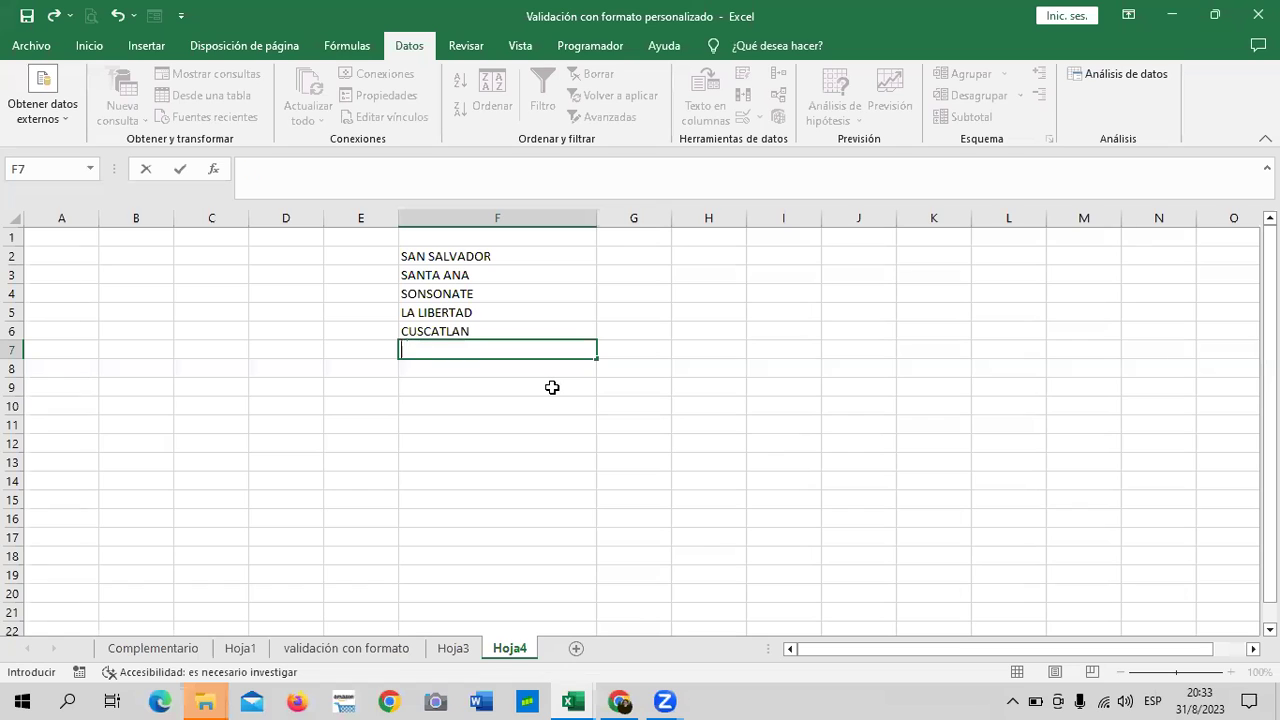
text(SAN )
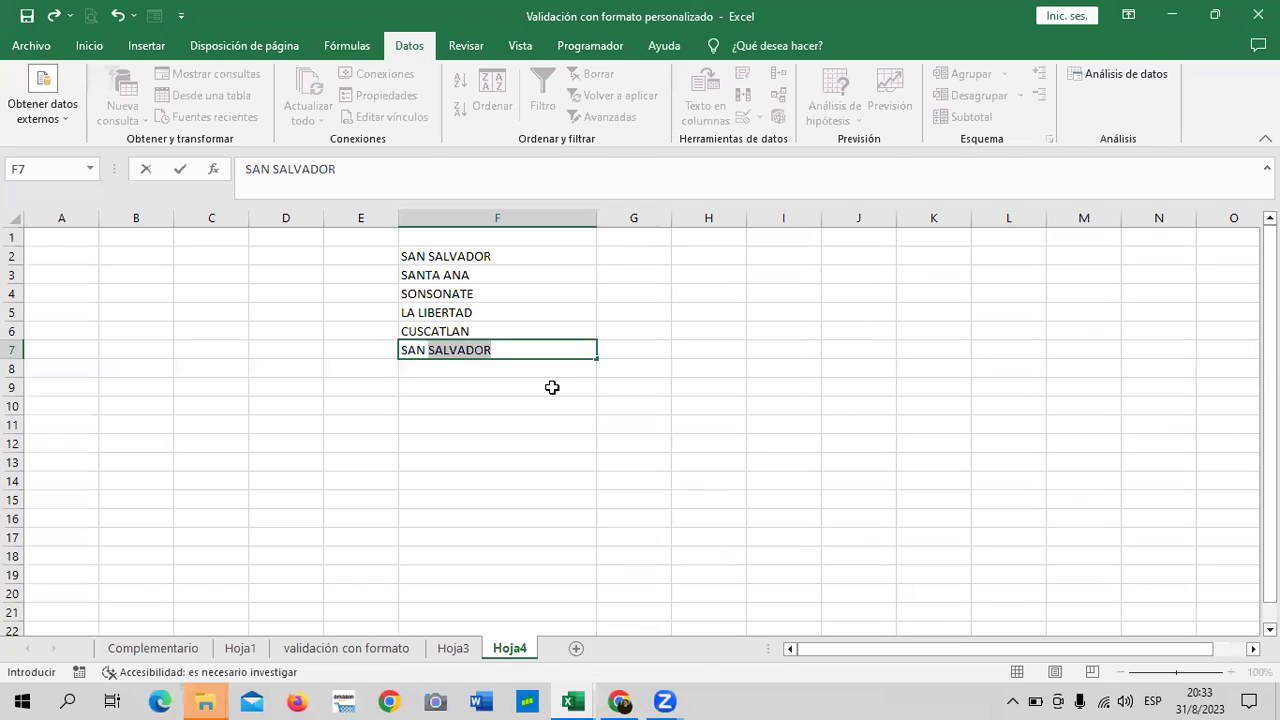
text(VICENTE)
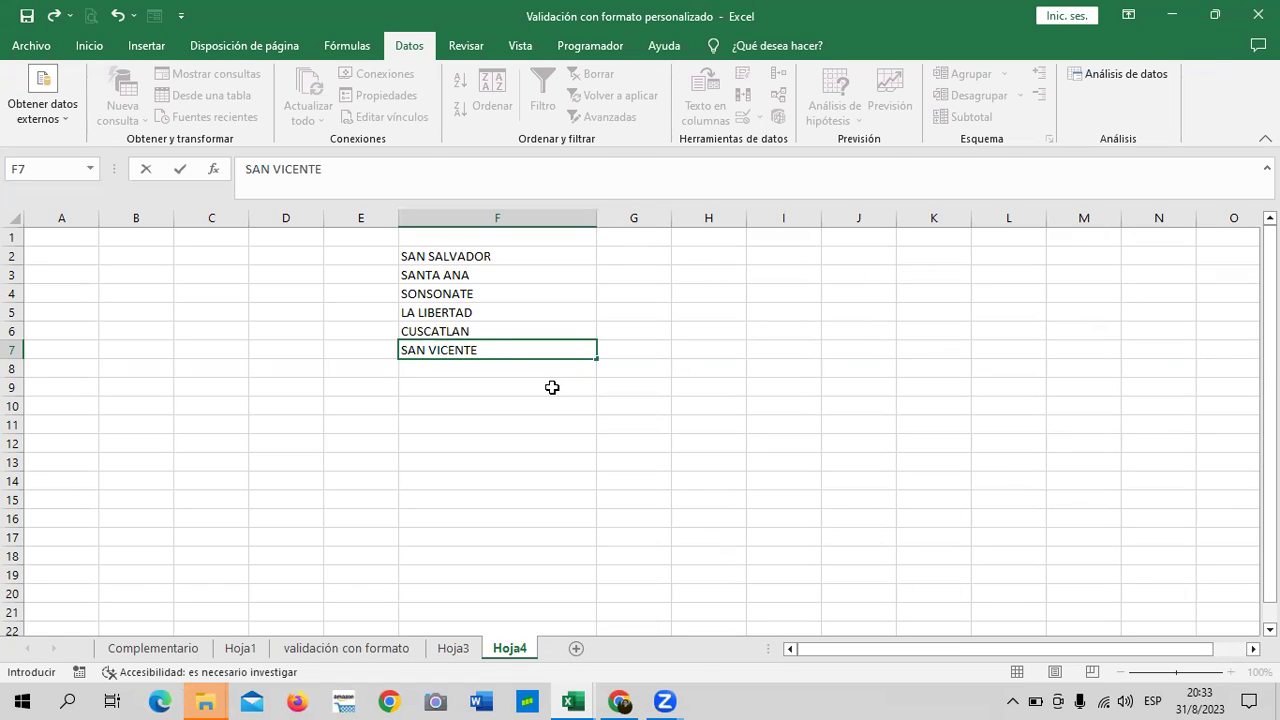
key(Return)
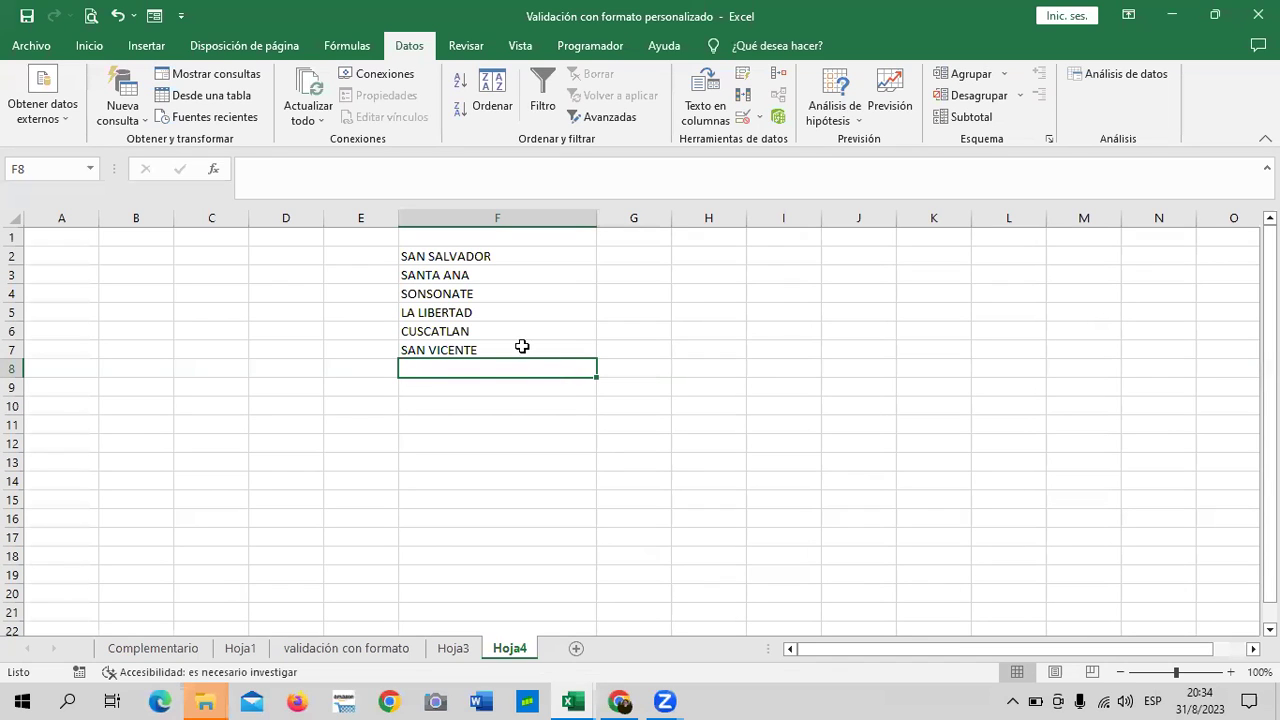
click(456, 427)
click(460, 372)
click(751, 328)
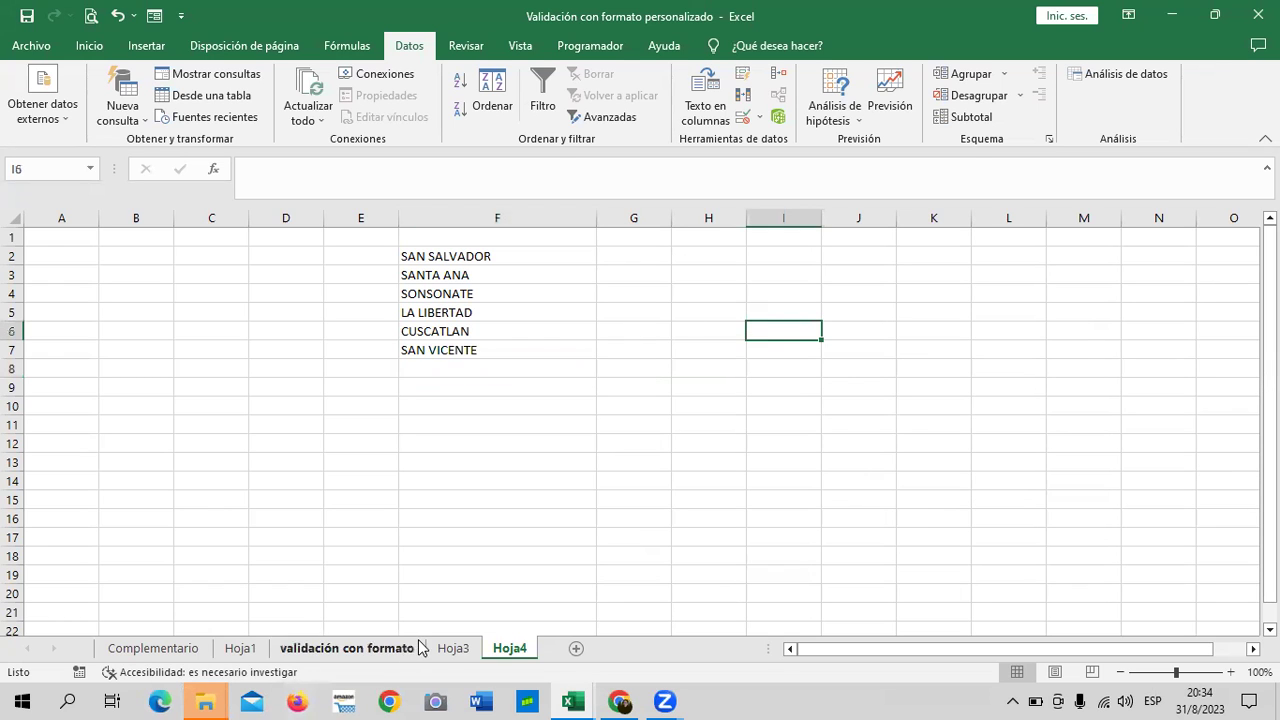
Return to Hoja3 and select the DEPARTAMENTO cells D9:D19.
click(453, 648)
click(436, 546)
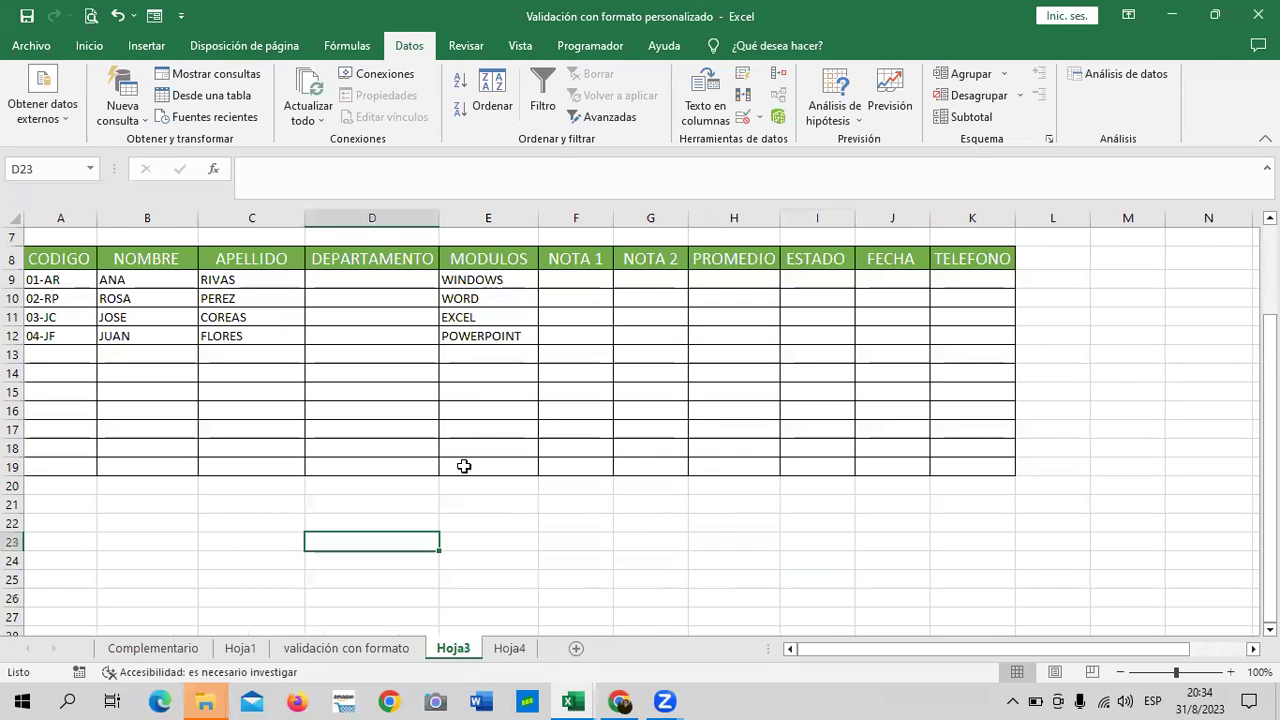
drag(404, 277, 389, 386)
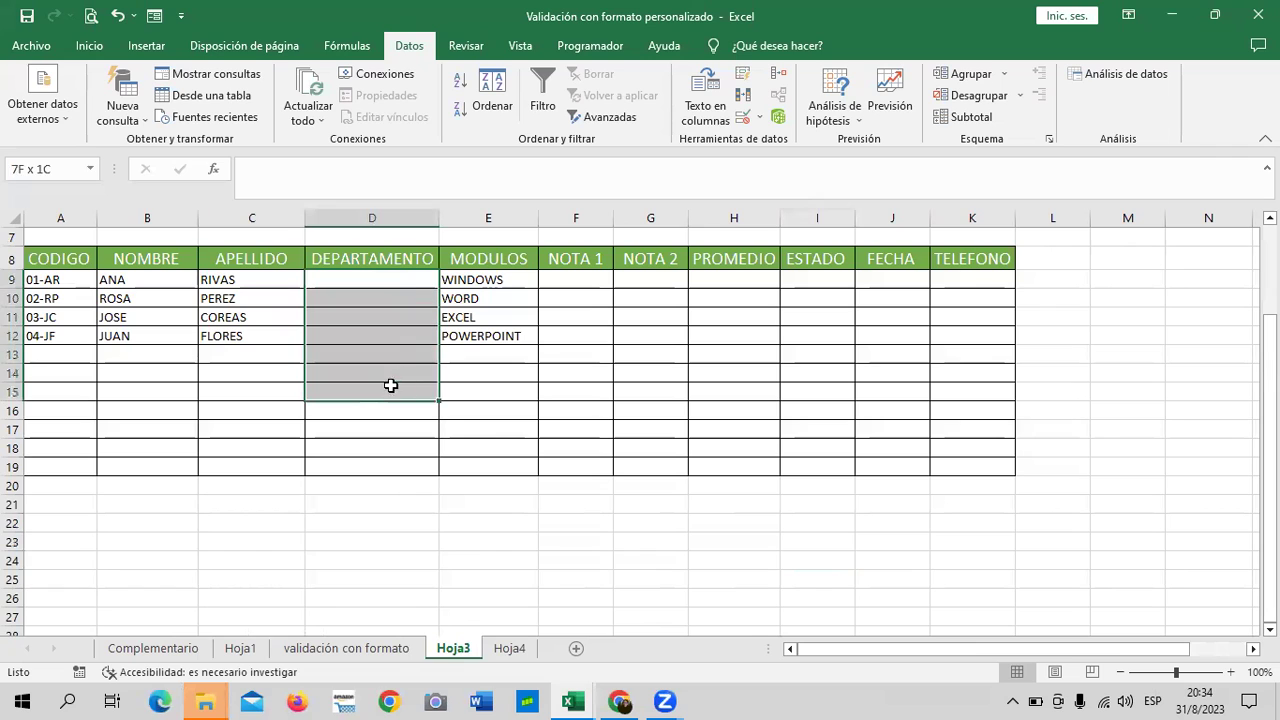
click(545, 408)
drag(409, 279, 400, 466)
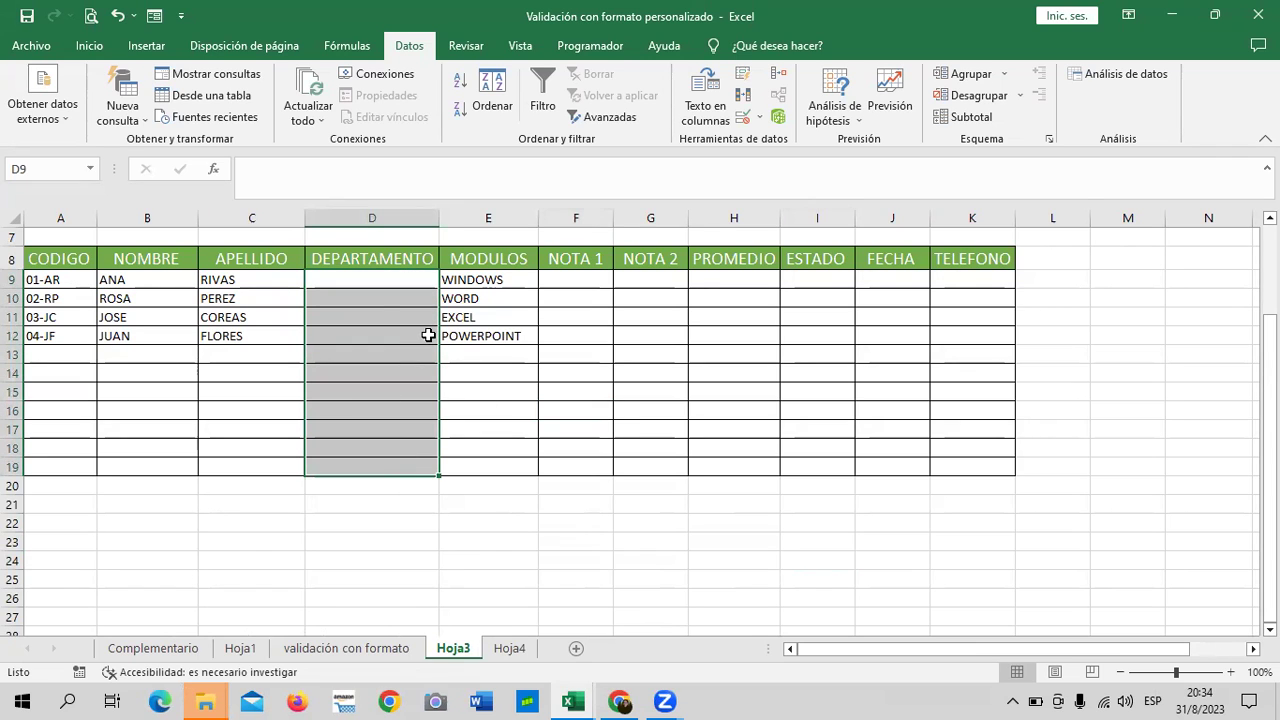
Set a list data validation with source =Hoja4!$F$2:$F$7.
click(743, 119)
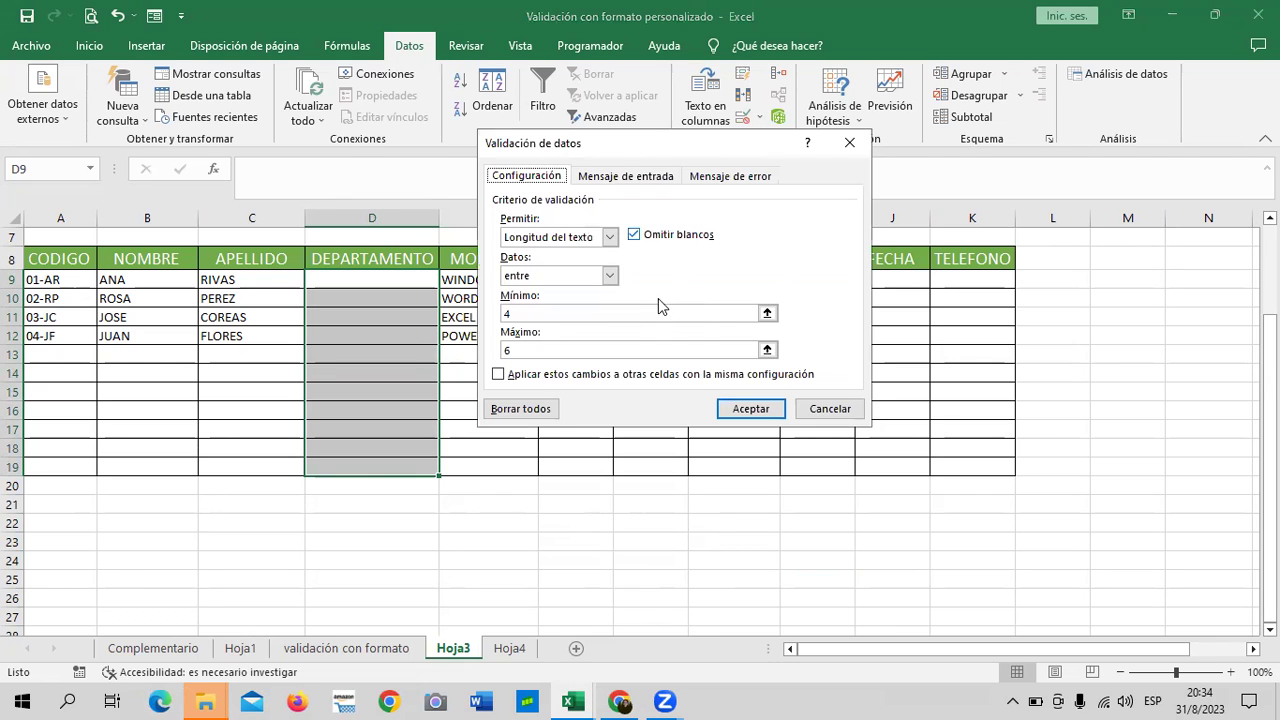
click(609, 237)
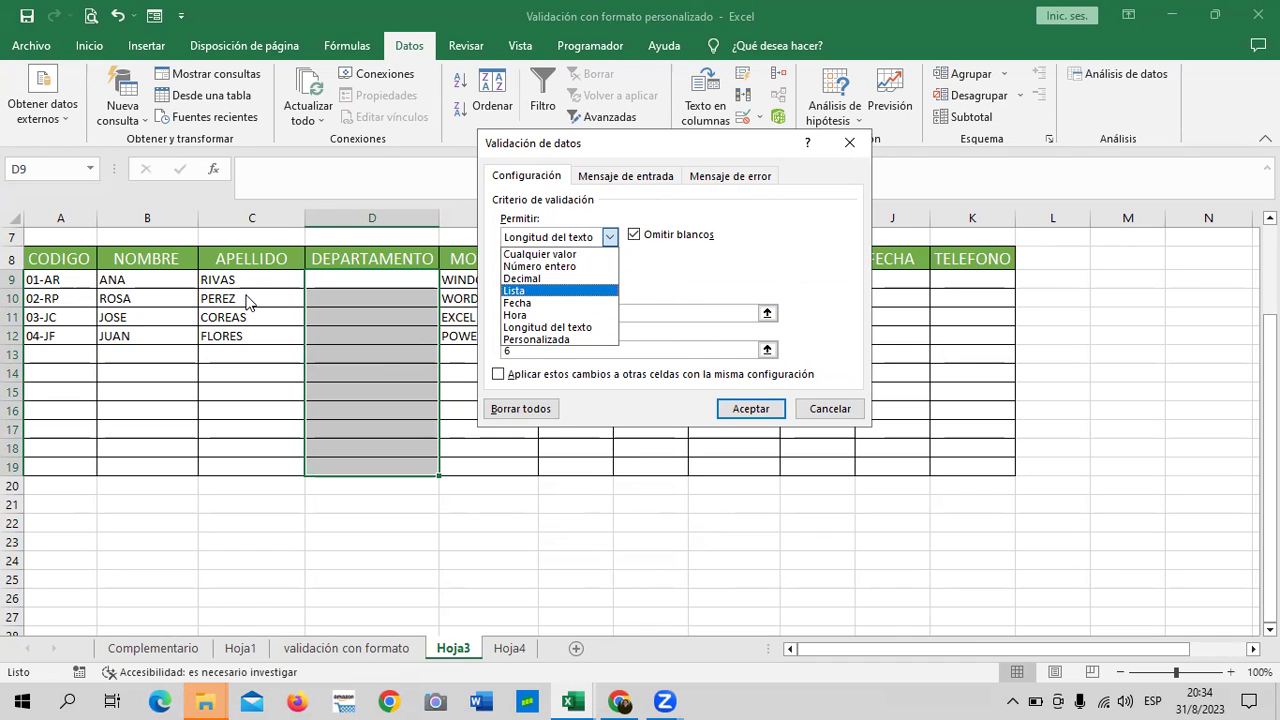
click(550, 291)
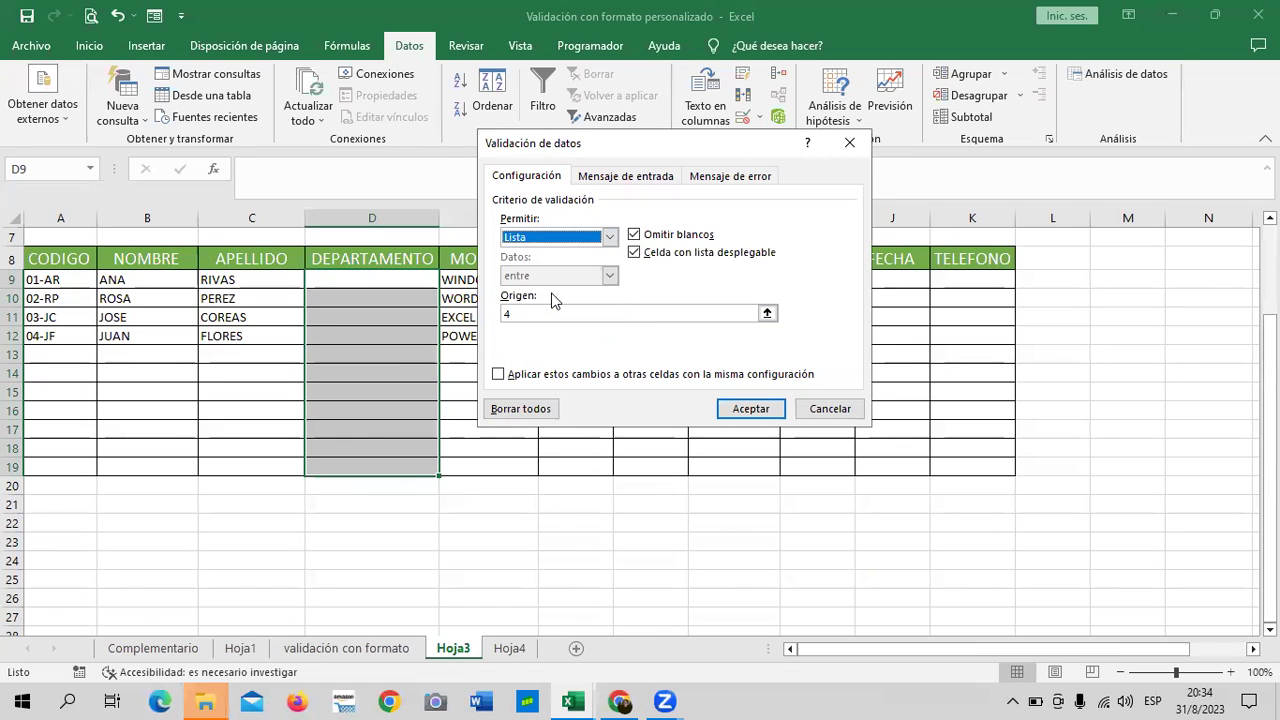
click(550, 312)
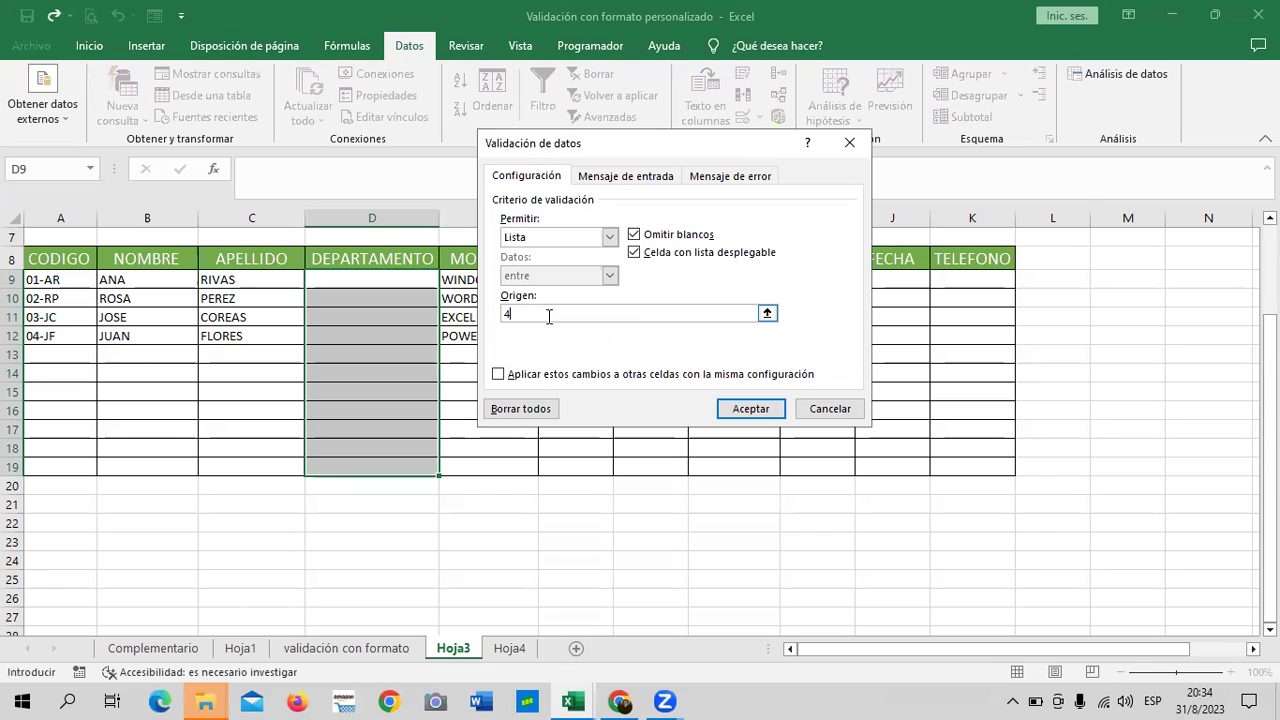
click(767, 314)
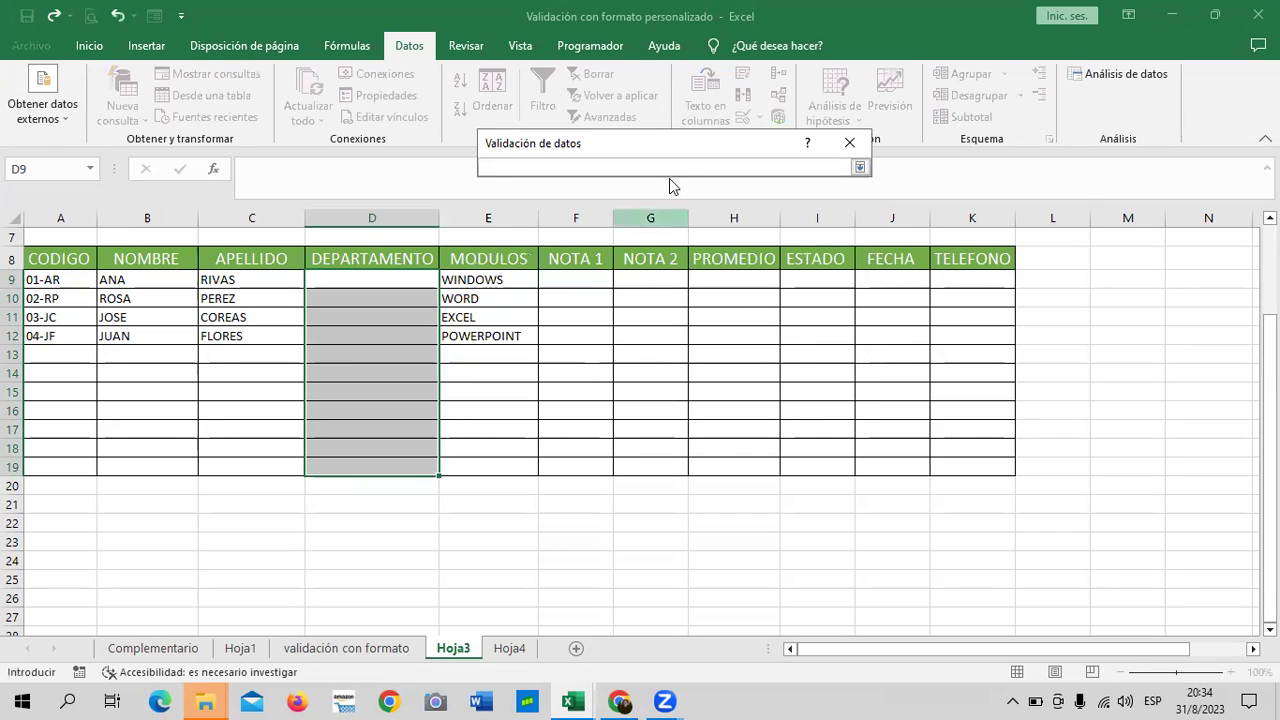
click(518, 649)
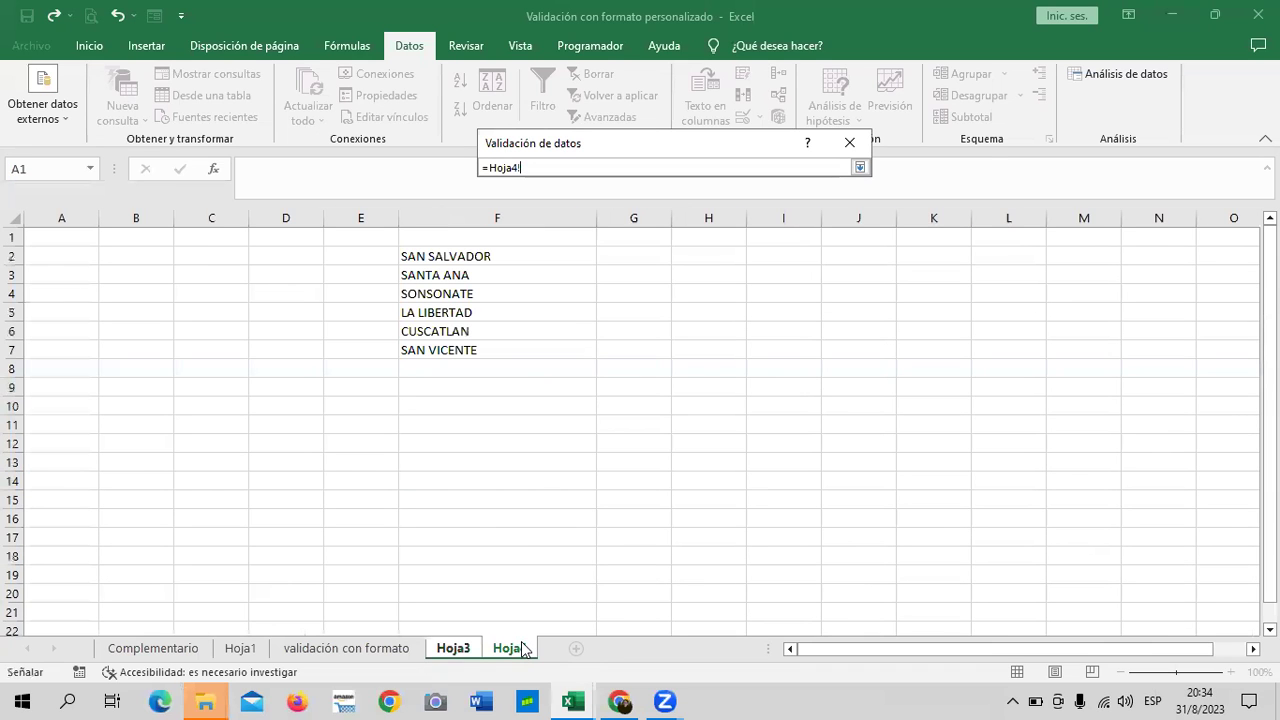
drag(438, 254, 430, 350)
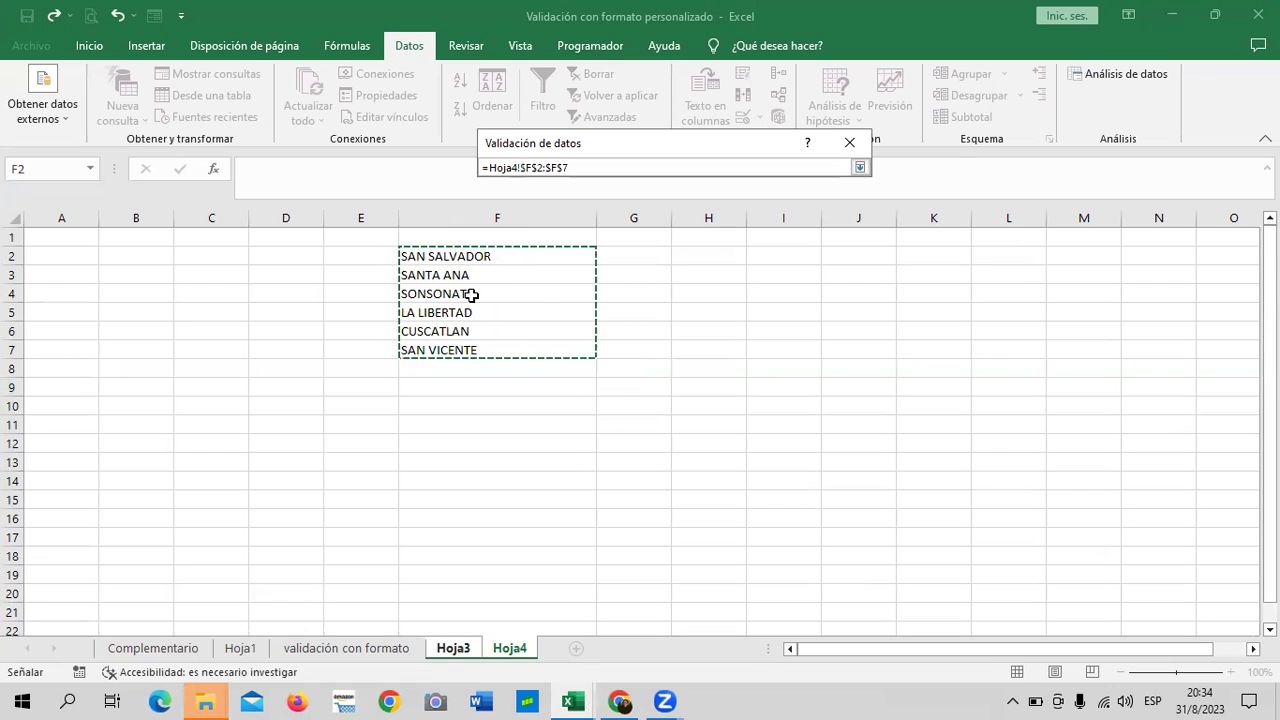
click(860, 168)
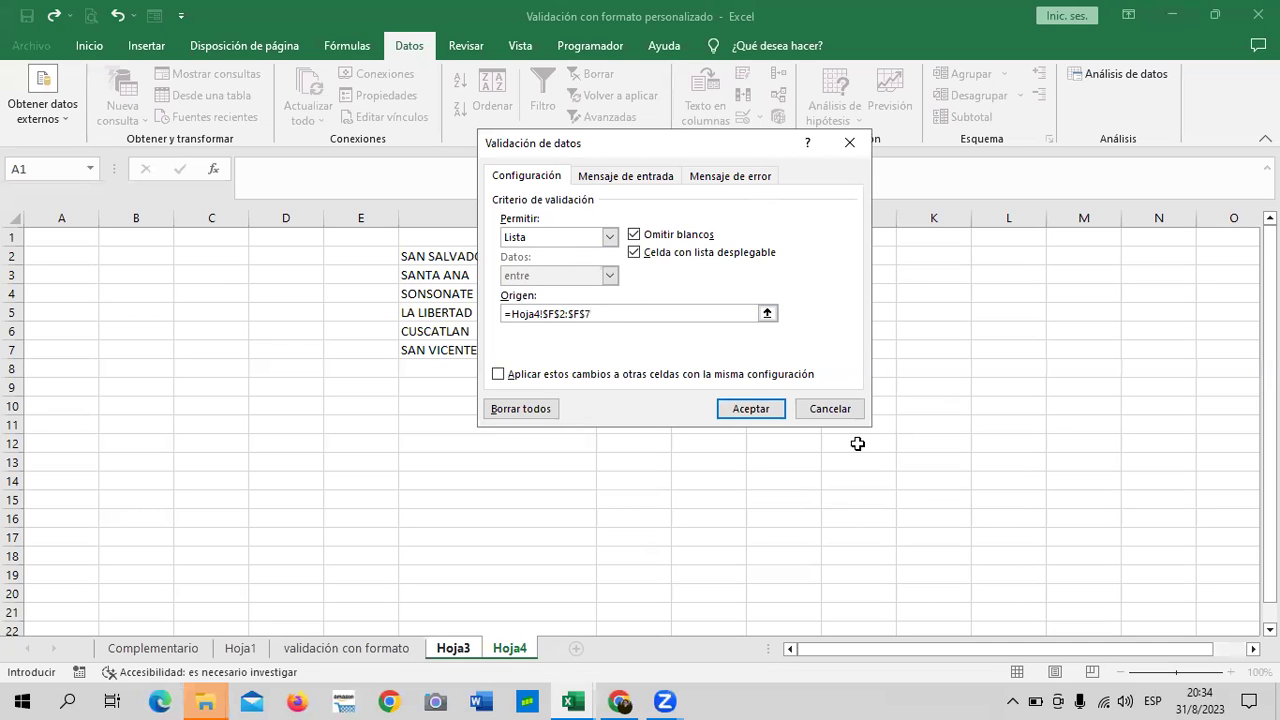
click(764, 408)
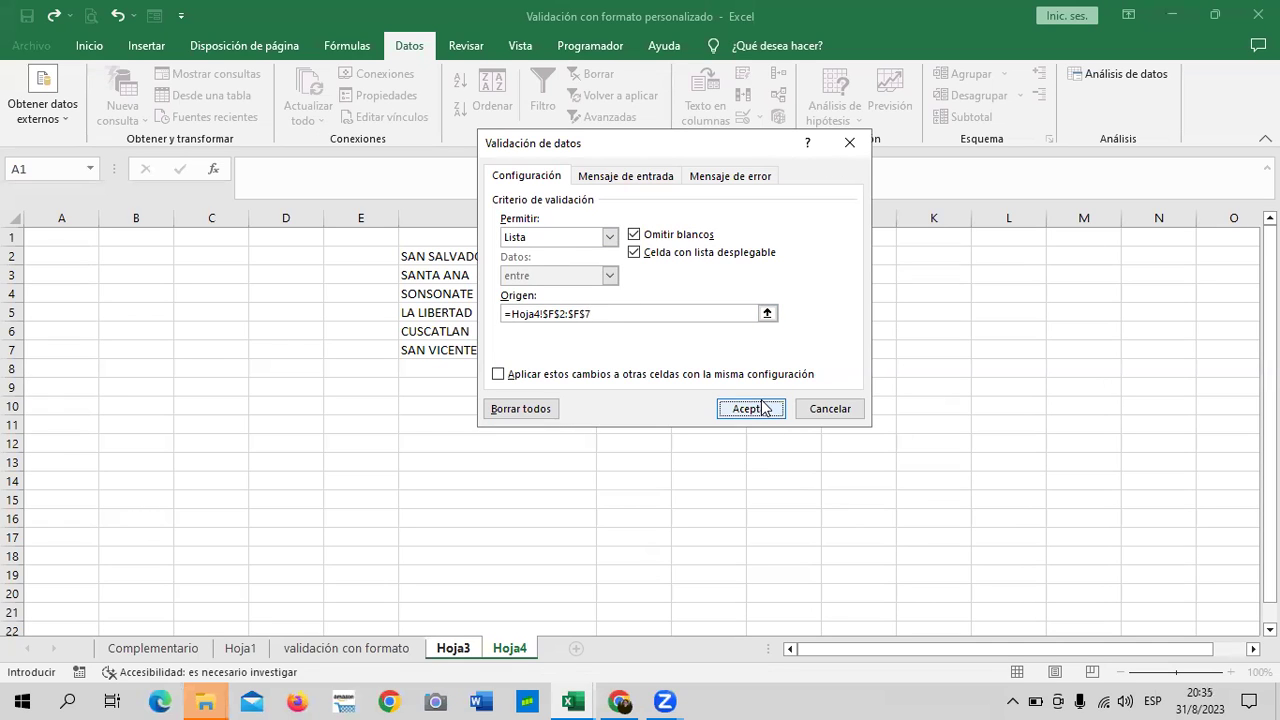
Pick SAN SALVADOR, SANTA ANA, CUSCATLAN and LA LIBERTAD from the D9 to D12 dropdowns.
click(417, 353)
click(395, 279)
click(447, 280)
click(404, 291)
click(404, 294)
click(447, 298)
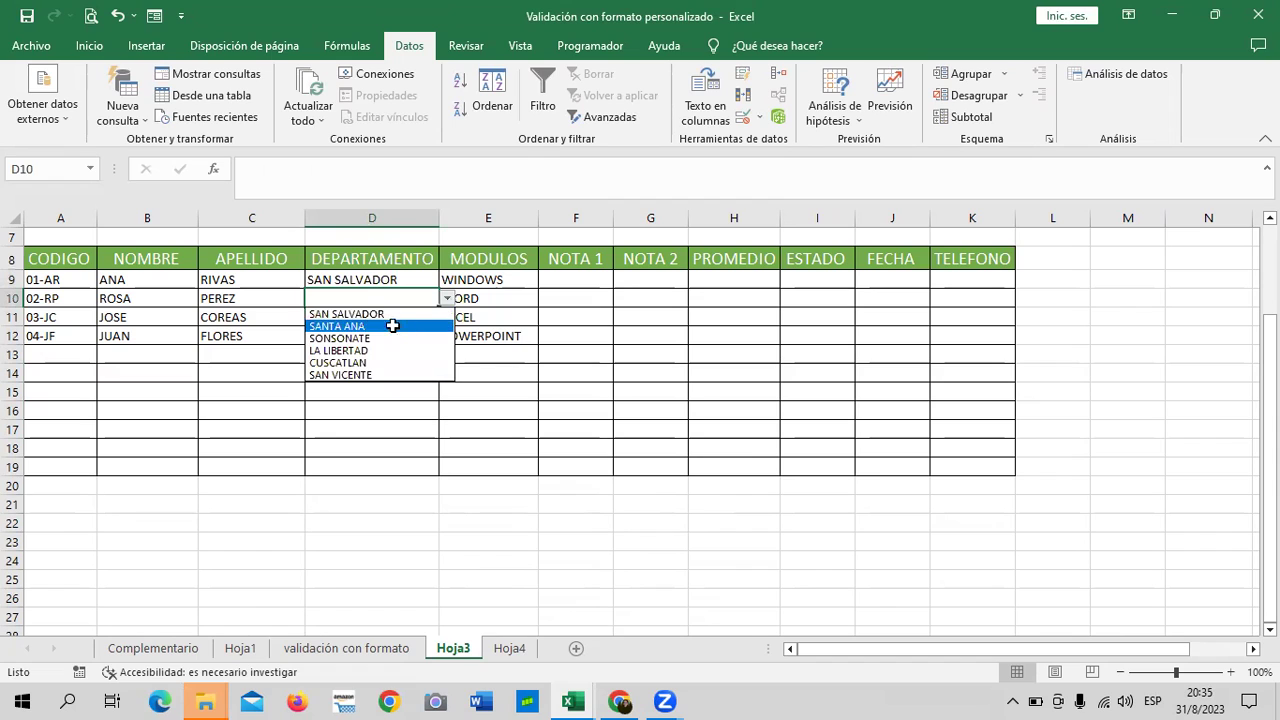
click(392, 326)
click(420, 317)
click(447, 317)
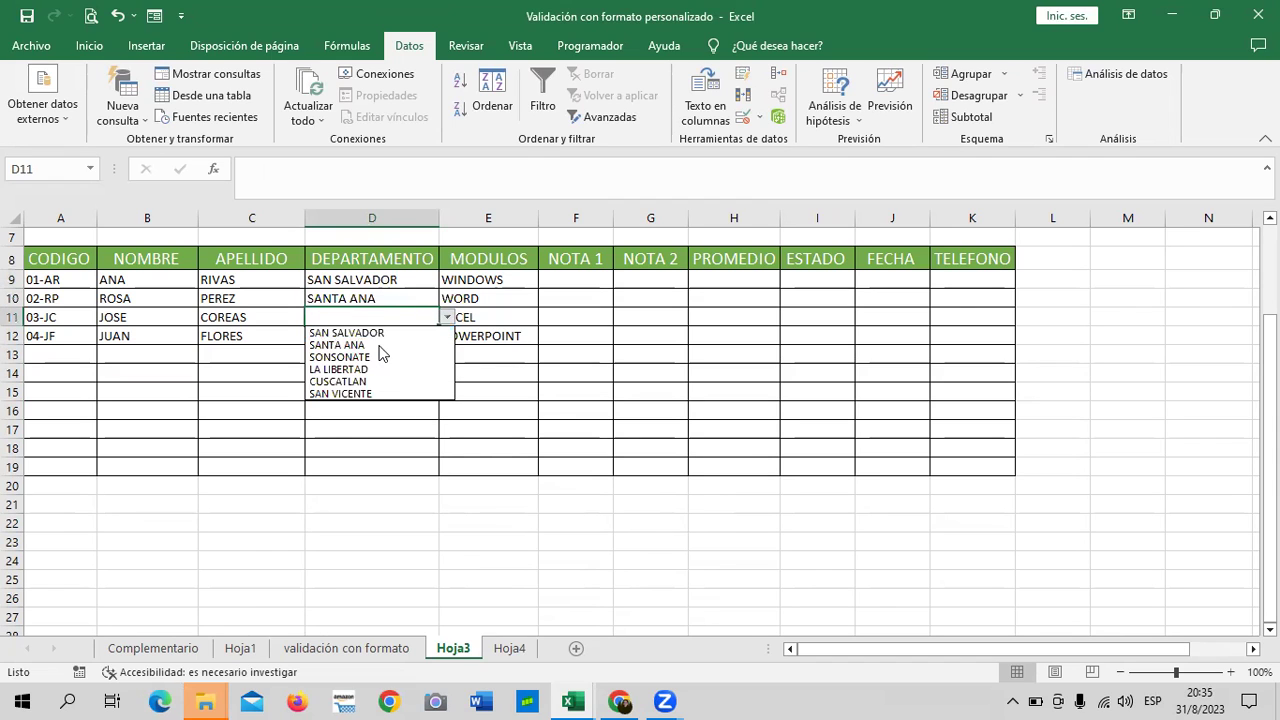
click(382, 380)
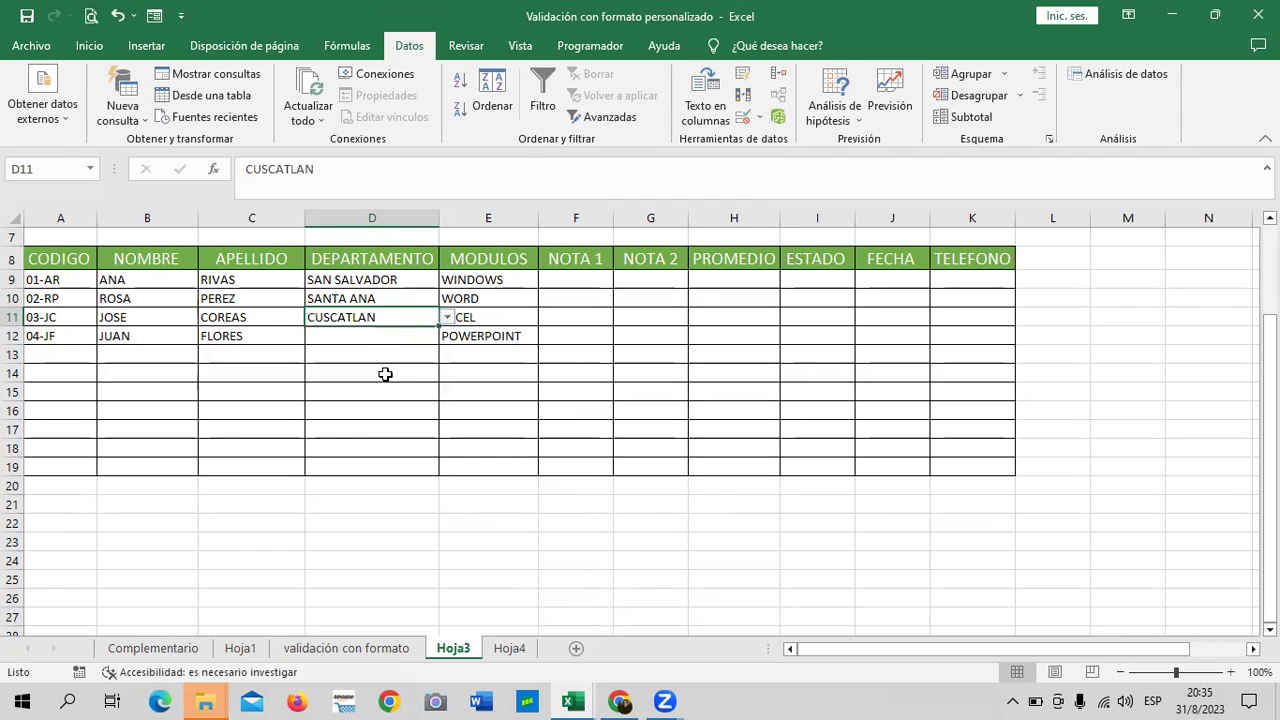
click(357, 337)
click(447, 336)
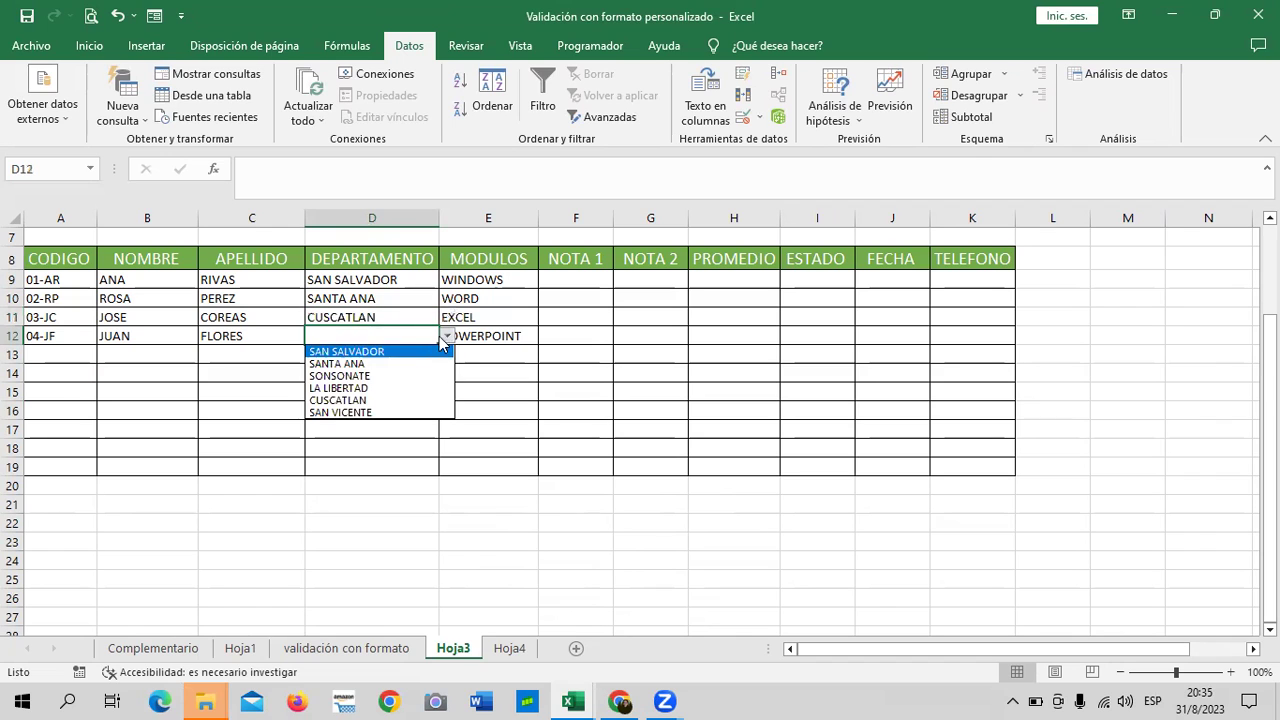
click(395, 388)
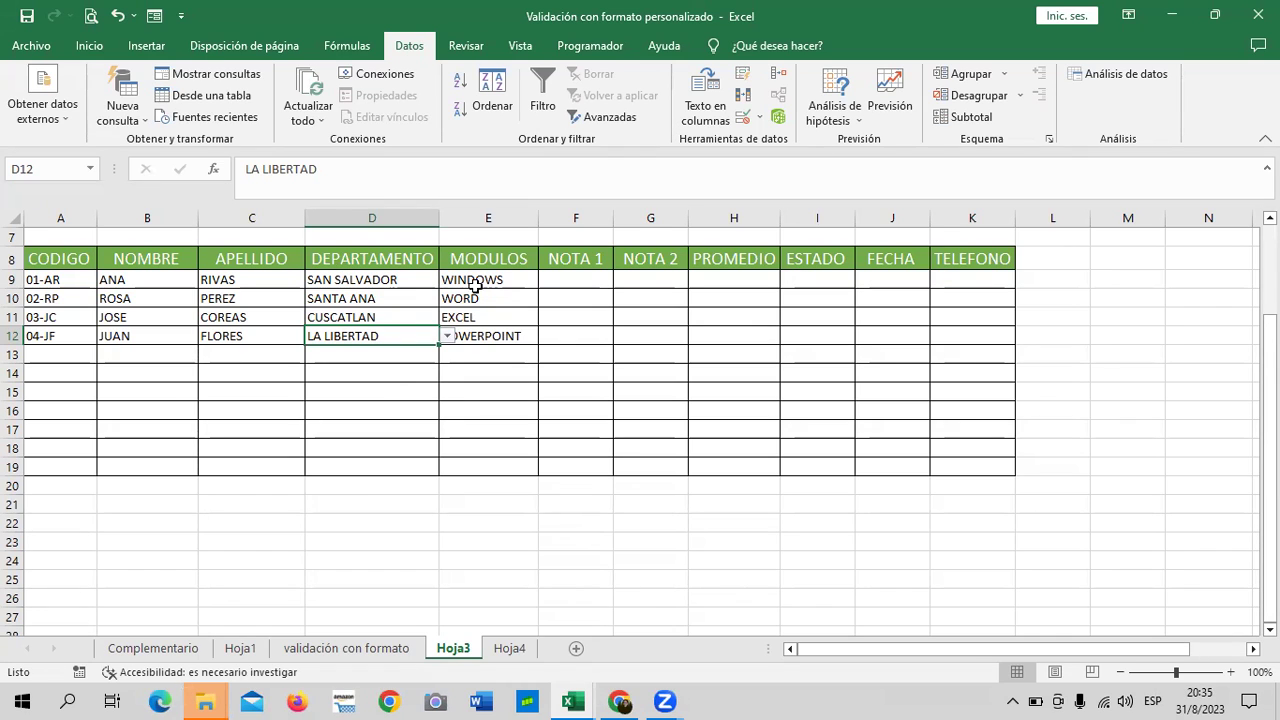
Select the NOTA 1 and NOTA 2 grade cells F9:G19.
click(718, 375)
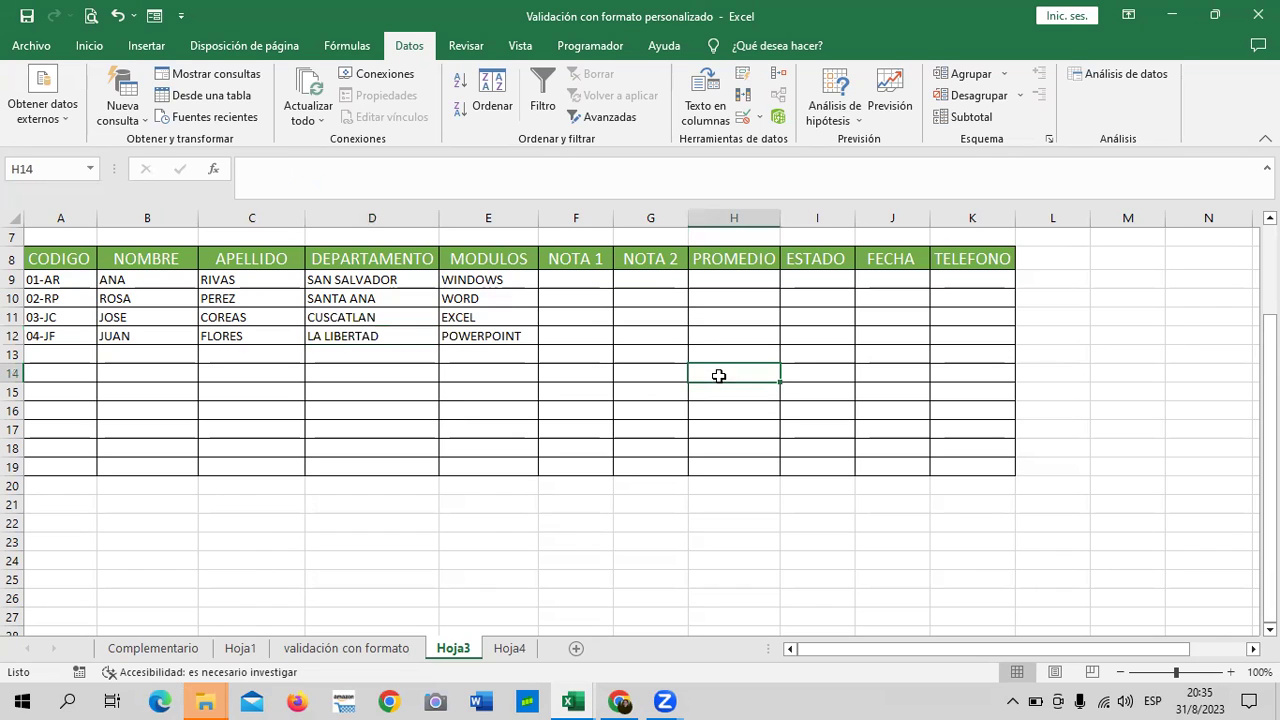
drag(578, 280, 664, 460)
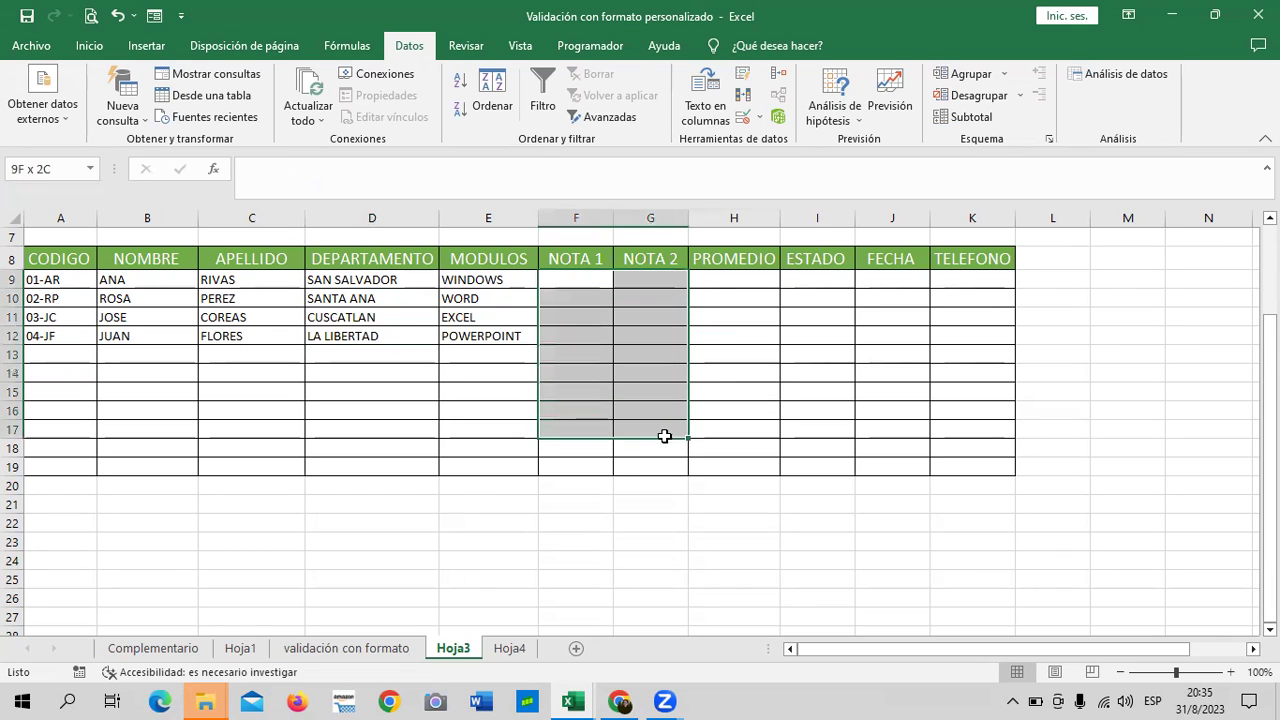
click(856, 355)
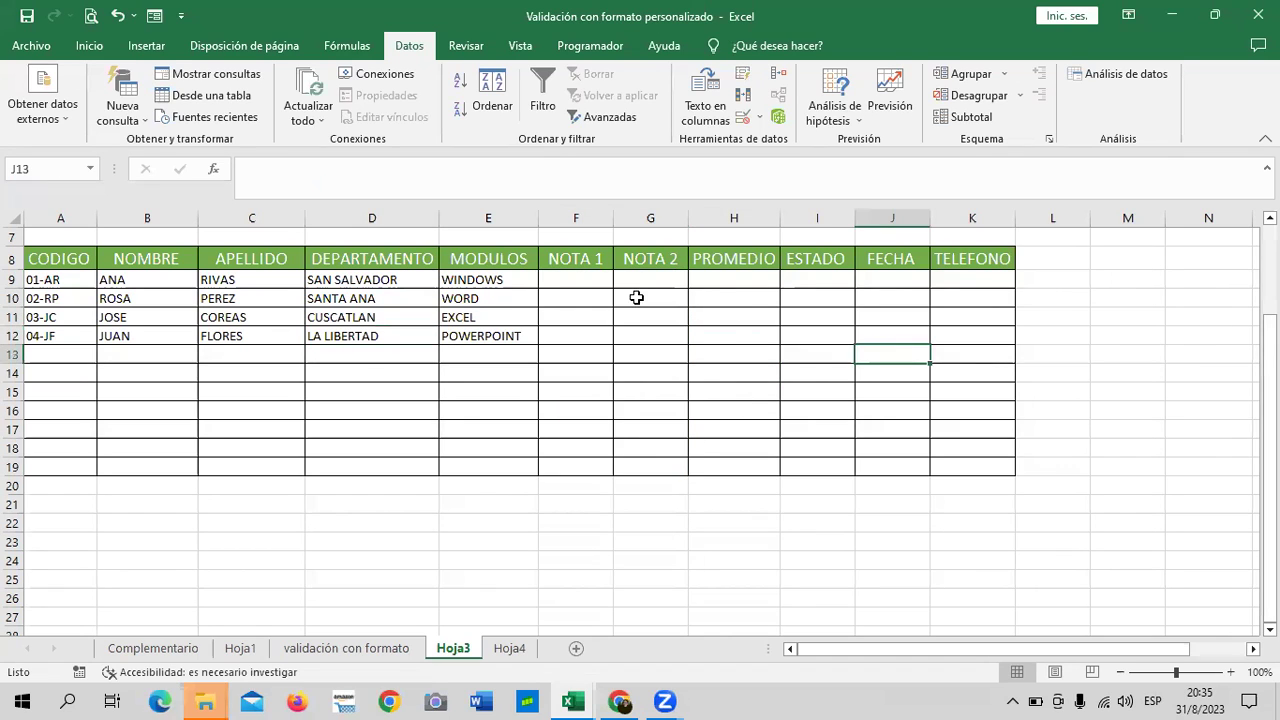
drag(574, 286, 634, 299)
click(592, 278)
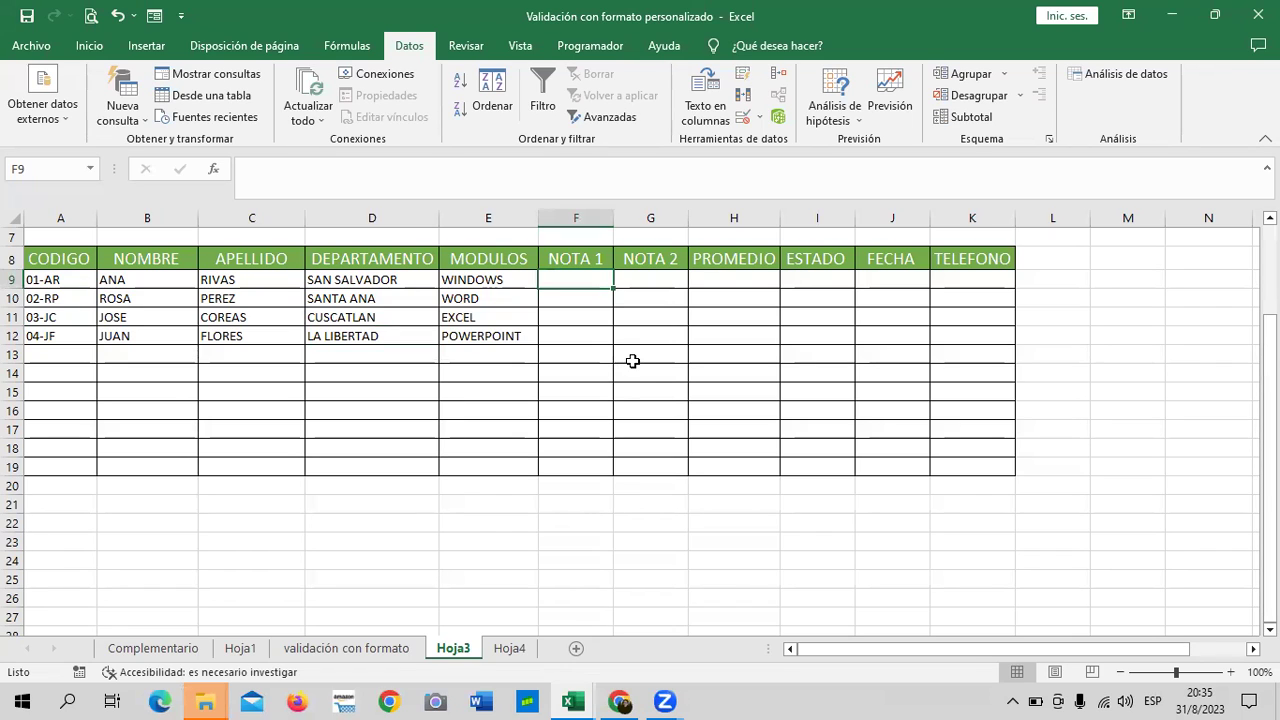
click(801, 352)
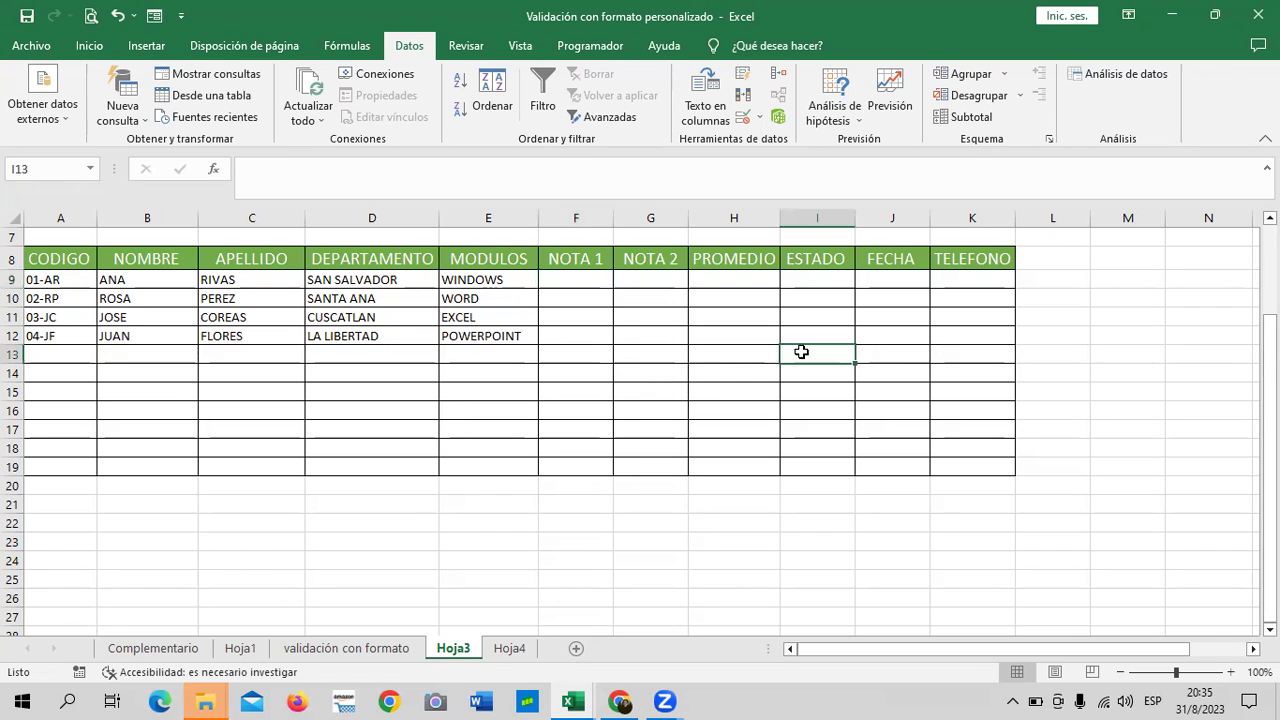
drag(572, 280, 653, 469)
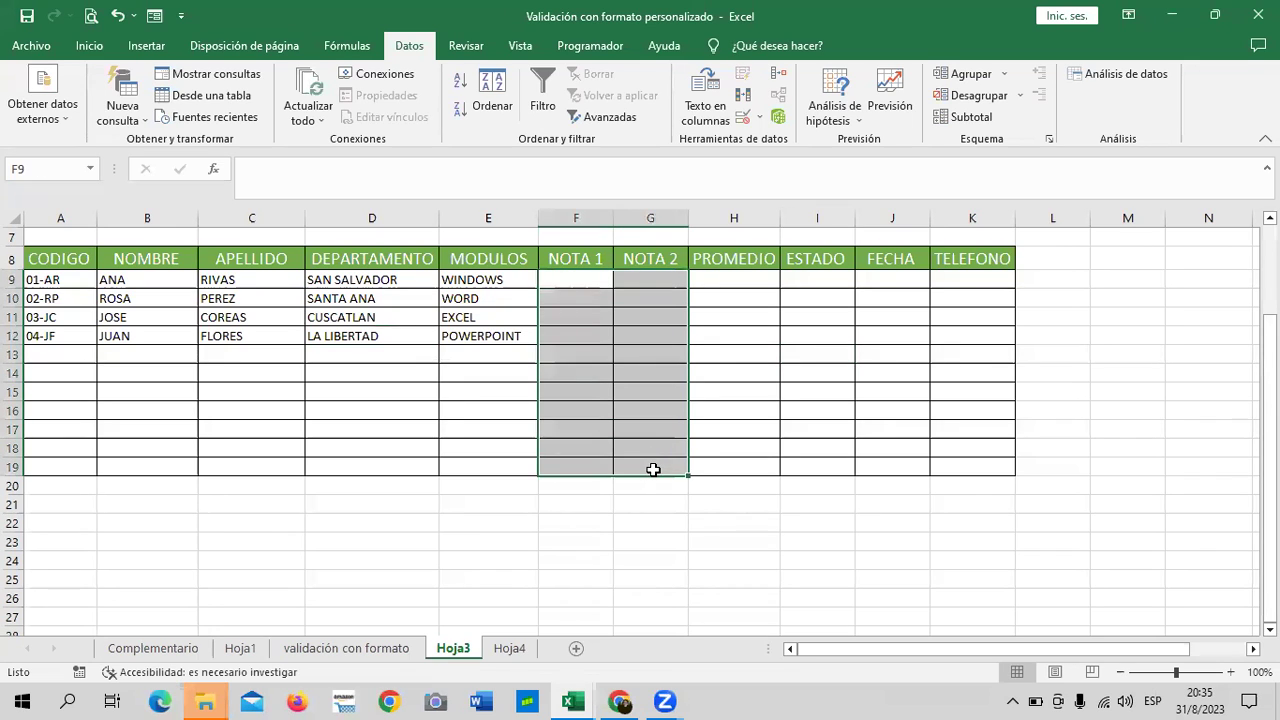
Apply a Data Validation rule allowing only whole numbers from 6 to 10.
click(743, 117)
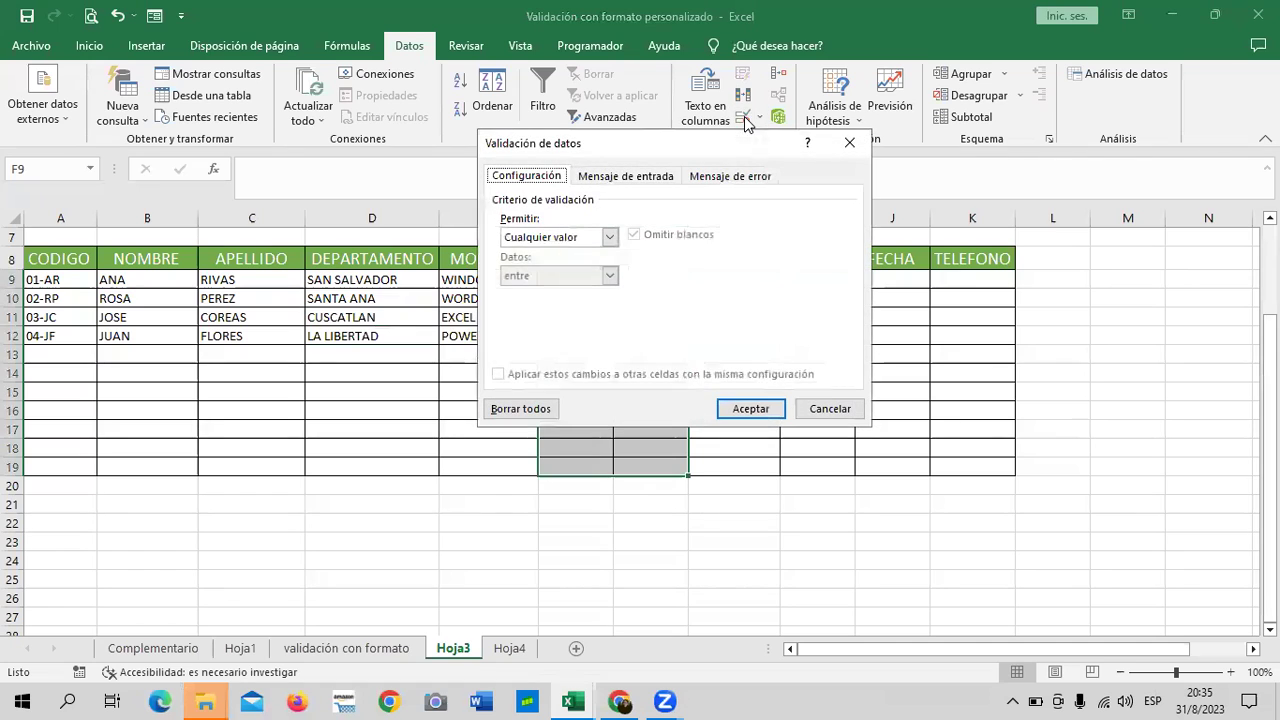
click(608, 237)
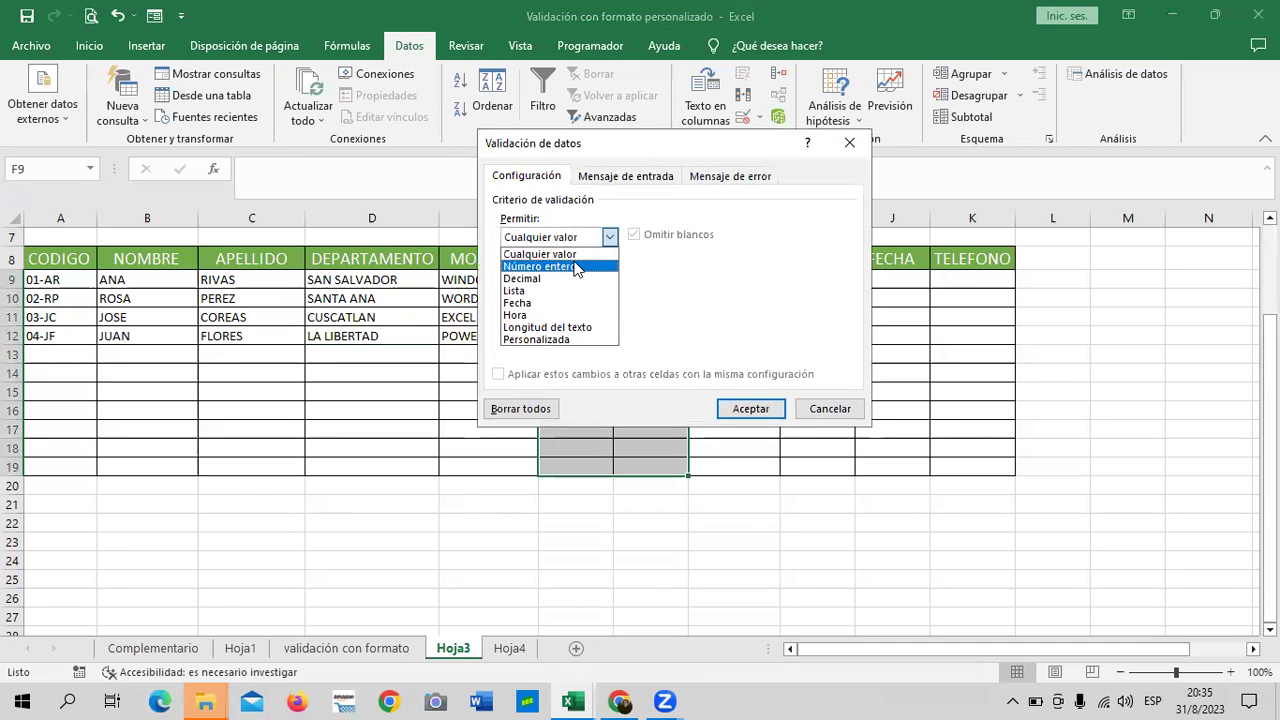
click(578, 265)
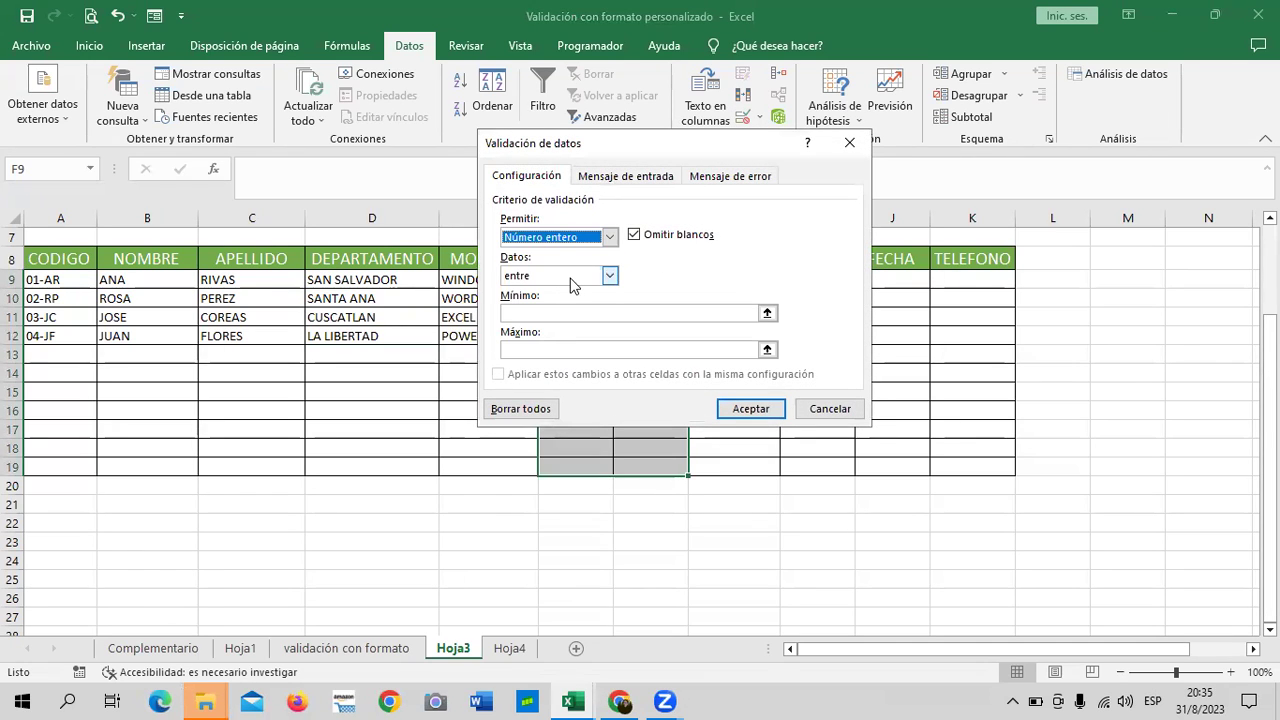
click(583, 312)
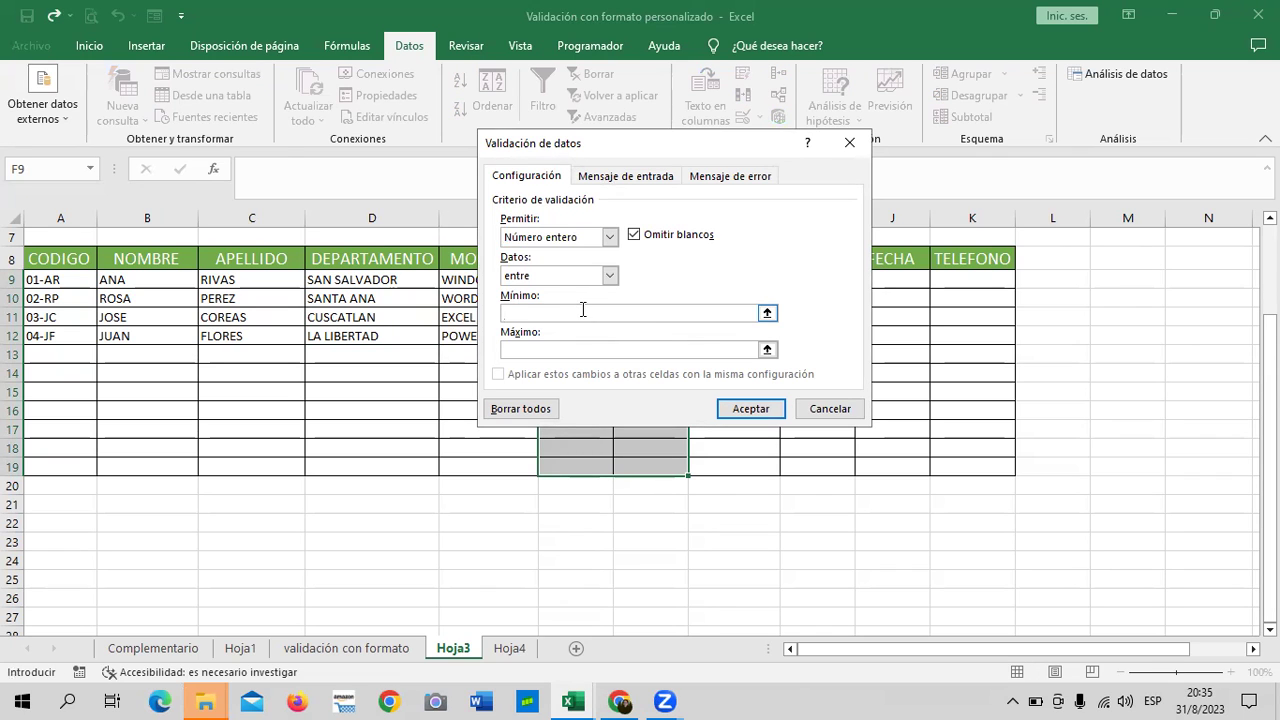
text(6)
click(680, 350)
click(750, 408)
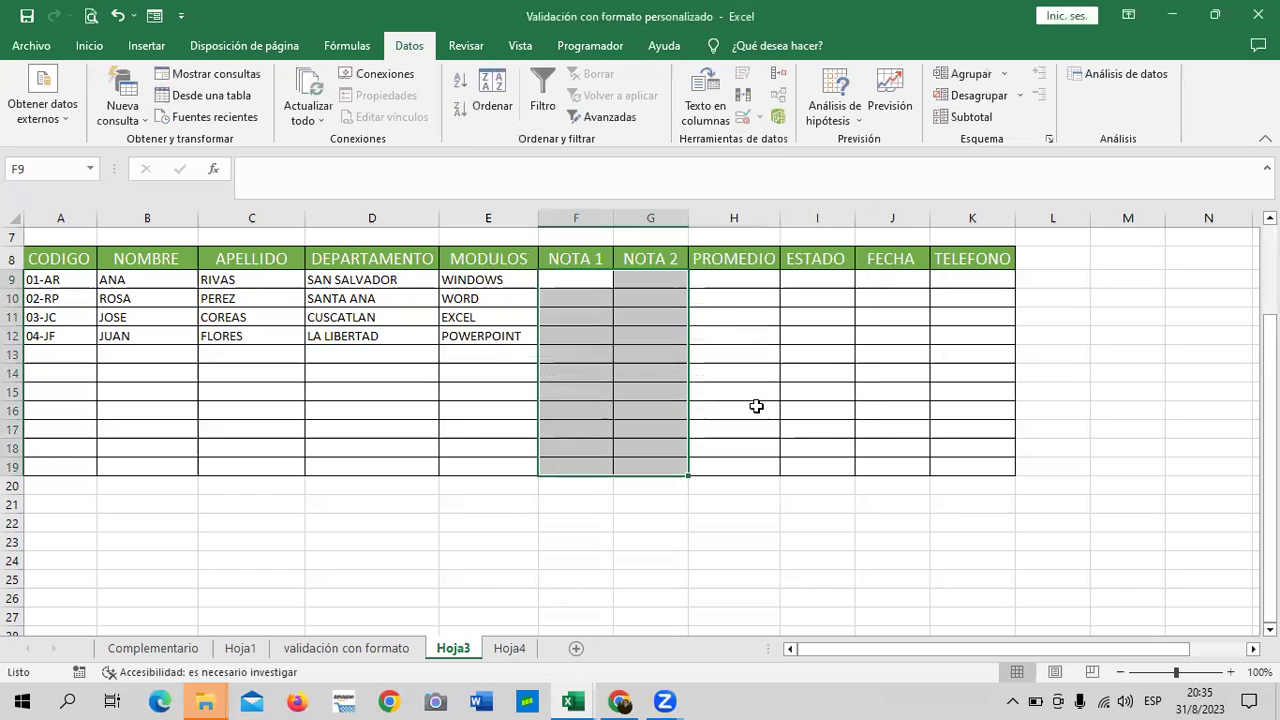
click(862, 392)
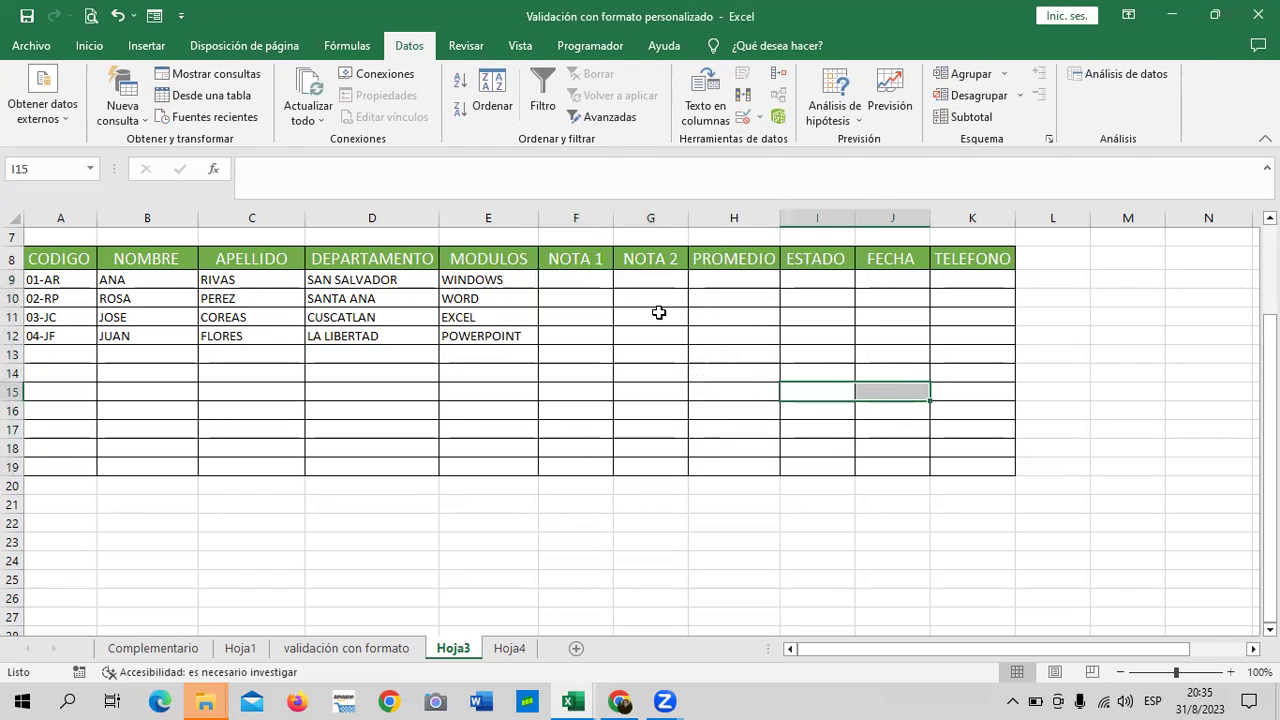
Test the rule by entering 5 in F9, then cancel the rejected entry.
click(591, 277)
text(5)
key(Return)
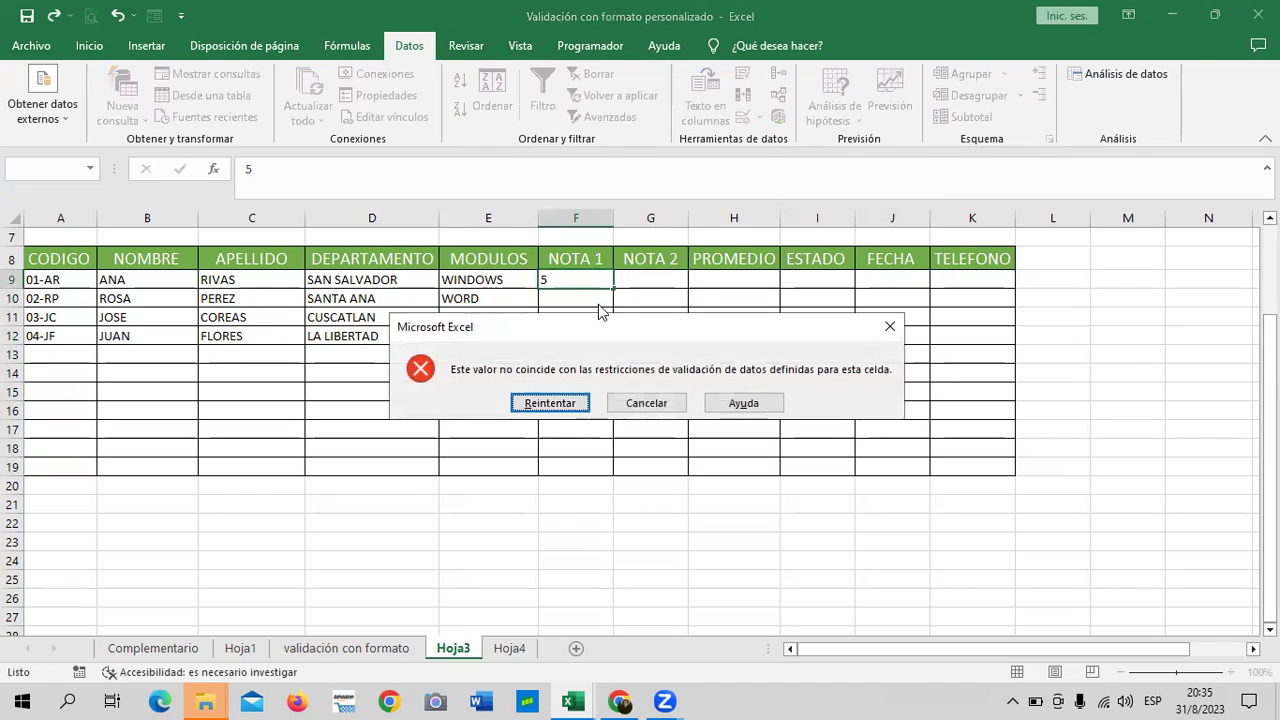
click(666, 402)
Reselect F9:G19 and write the input message 'NOTA MINIMA 6' in Data Validation.
click(774, 374)
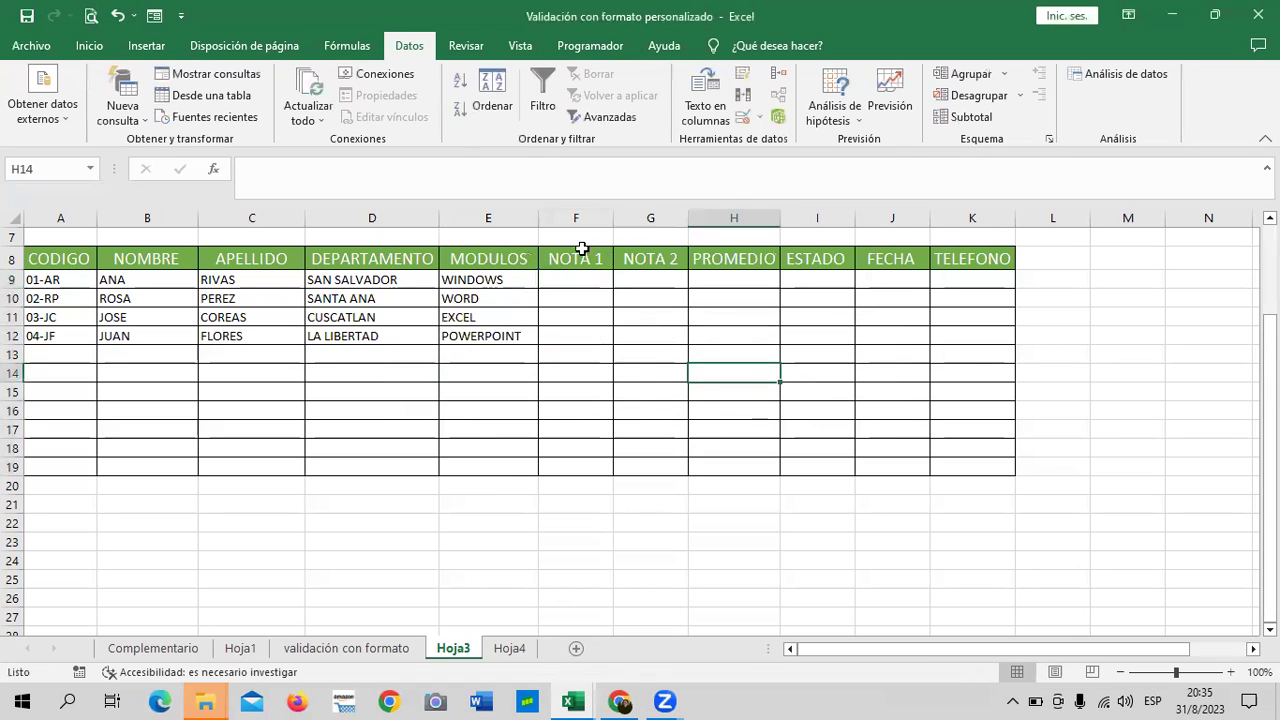
drag(603, 278, 650, 466)
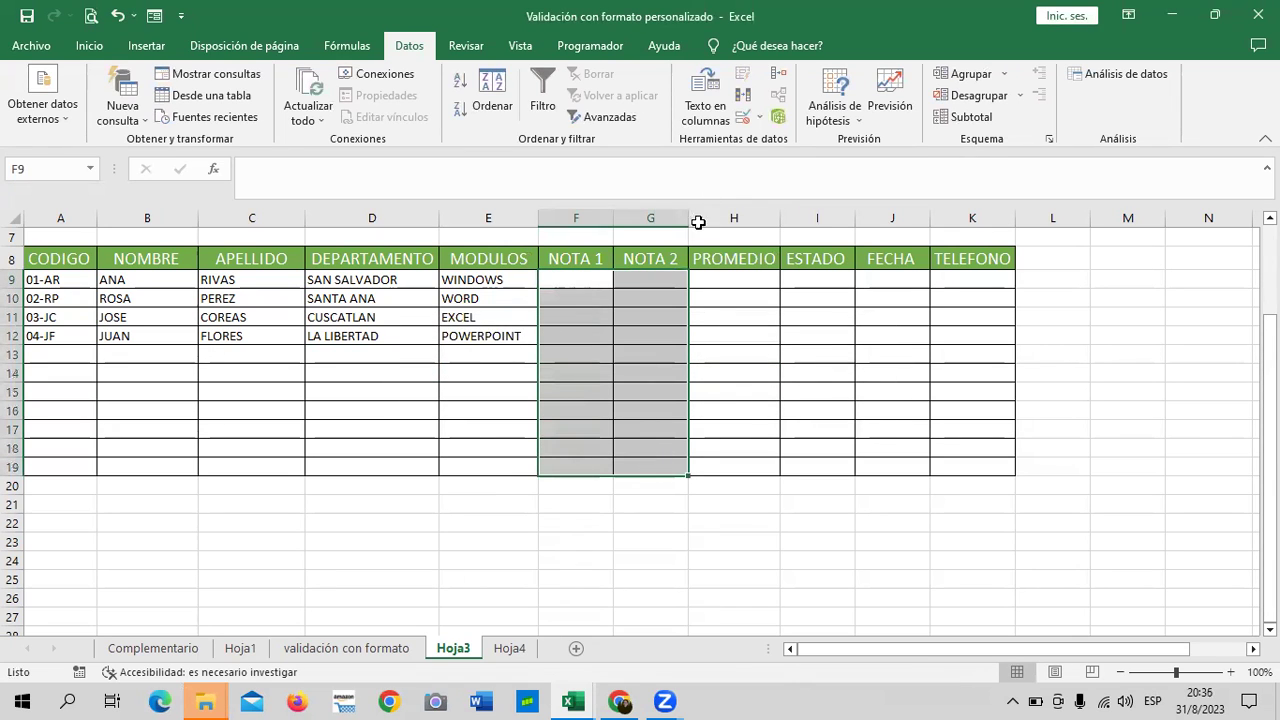
click(744, 121)
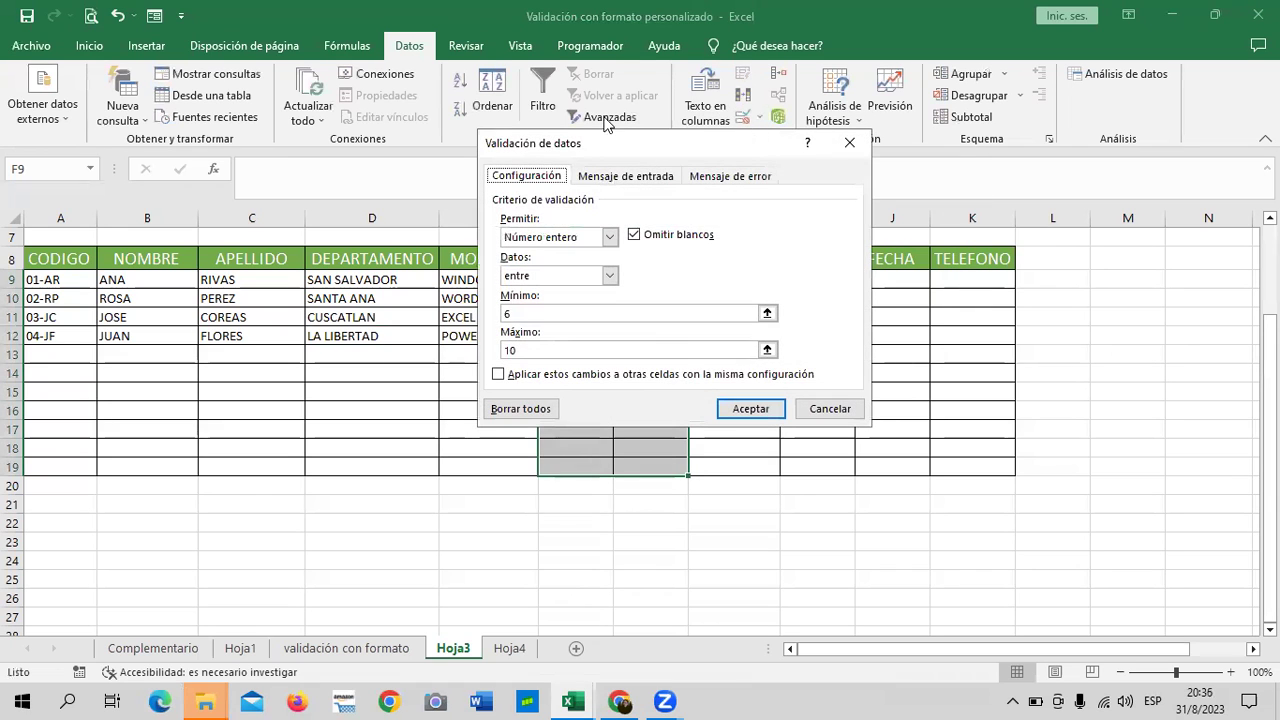
click(622, 178)
click(601, 309)
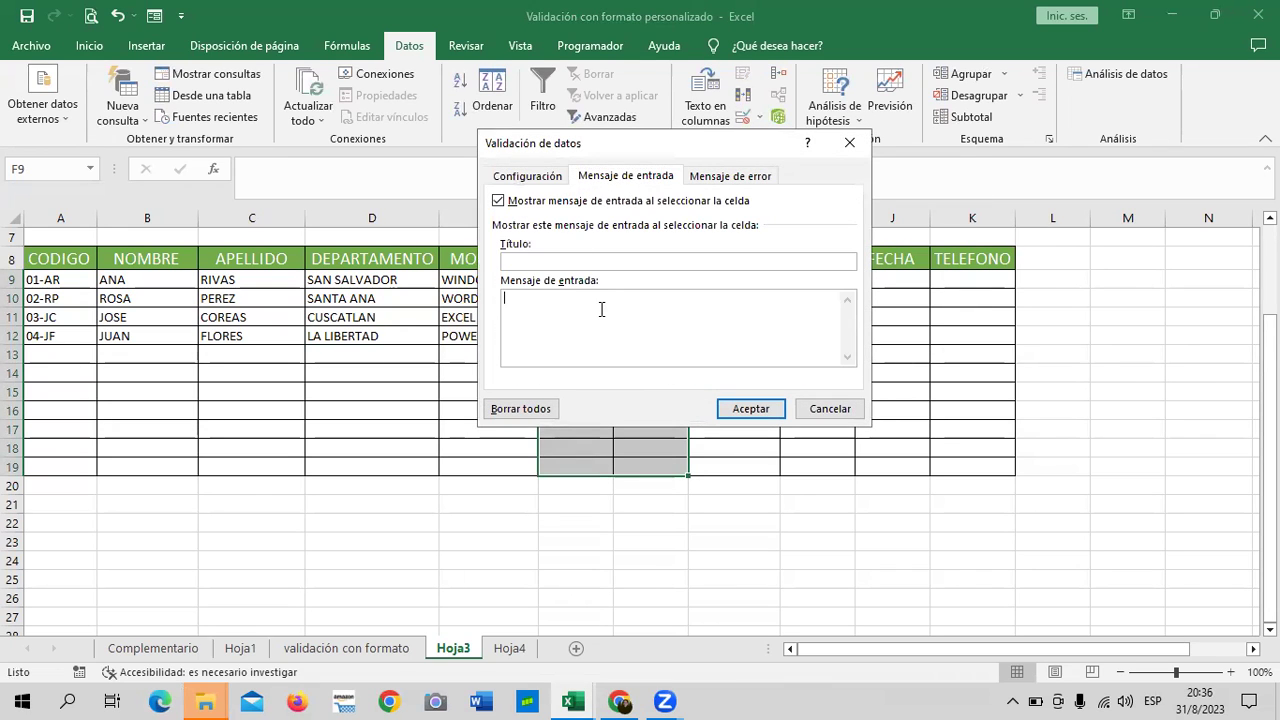
text(ES)
key(BackSpace)
key(BackSpace)
key(BackSpace)
text(OTAS)
key(BackSpace)
key(BackSpace)
key(BackSpace)
text(6)
Save the input message and retest F9 with 5, cancelling the rejection.
click(751, 408)
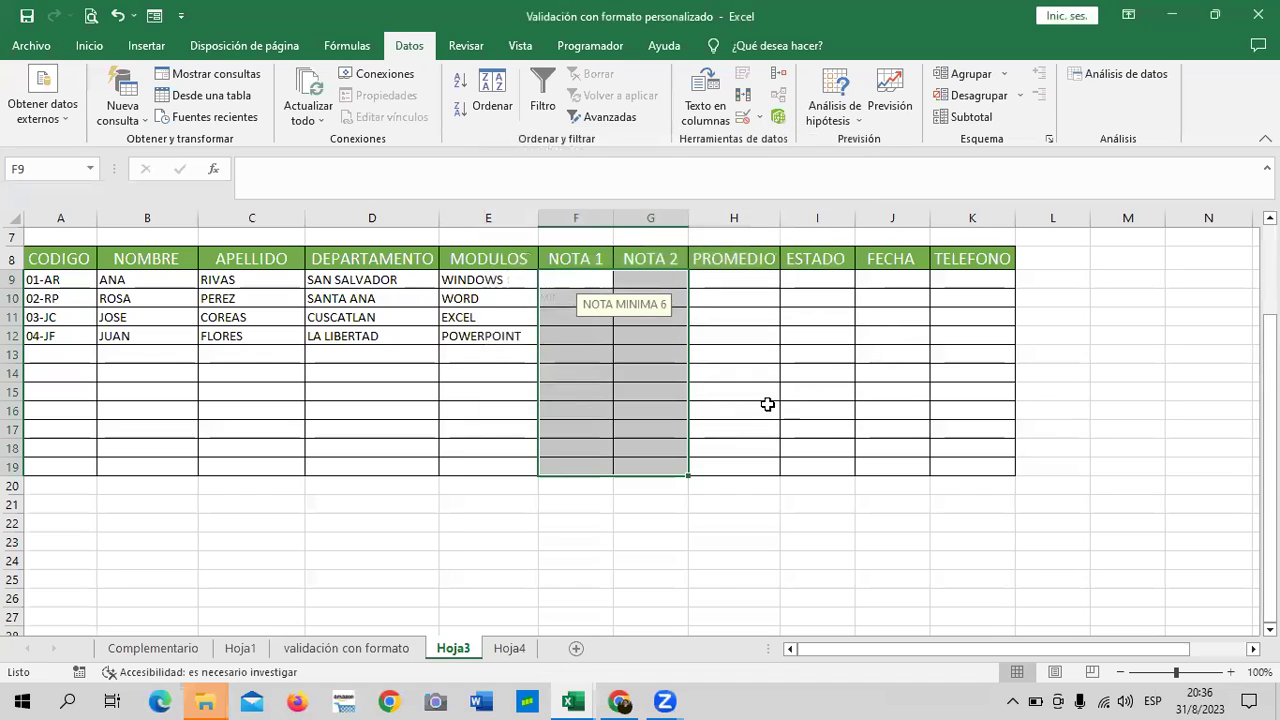
drag(828, 373, 835, 384)
click(565, 278)
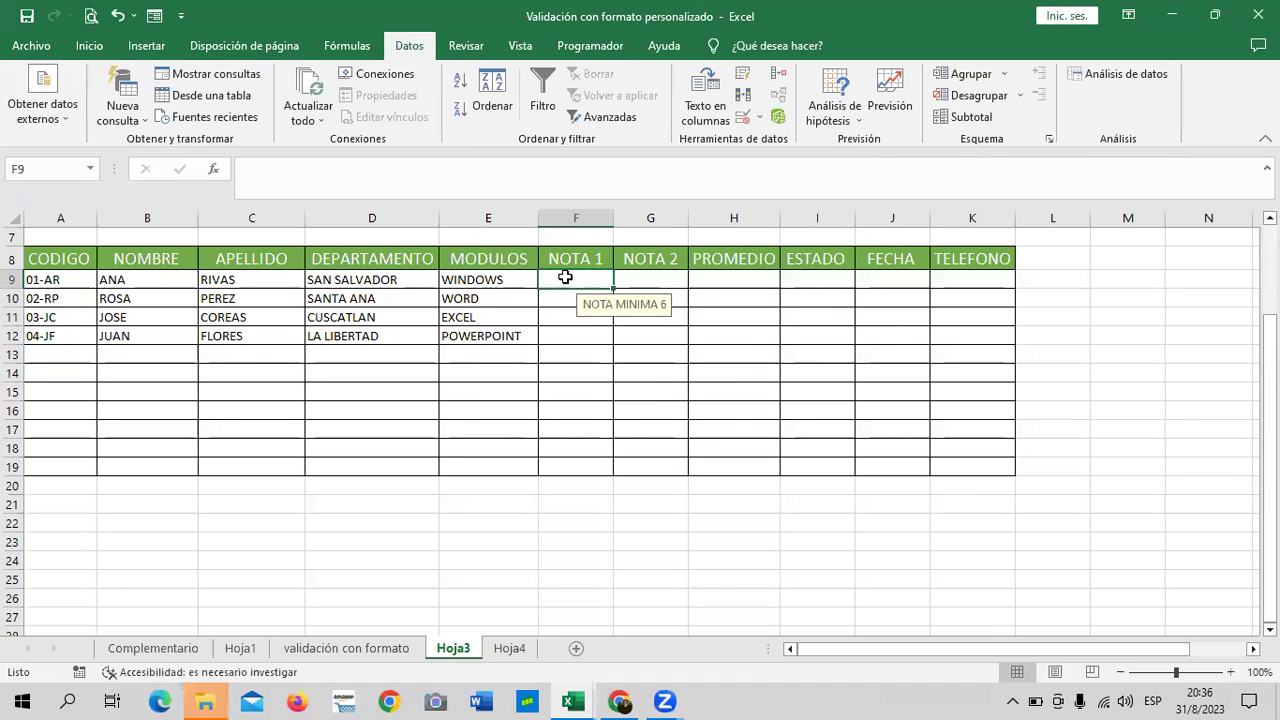
text(5)
key(Return)
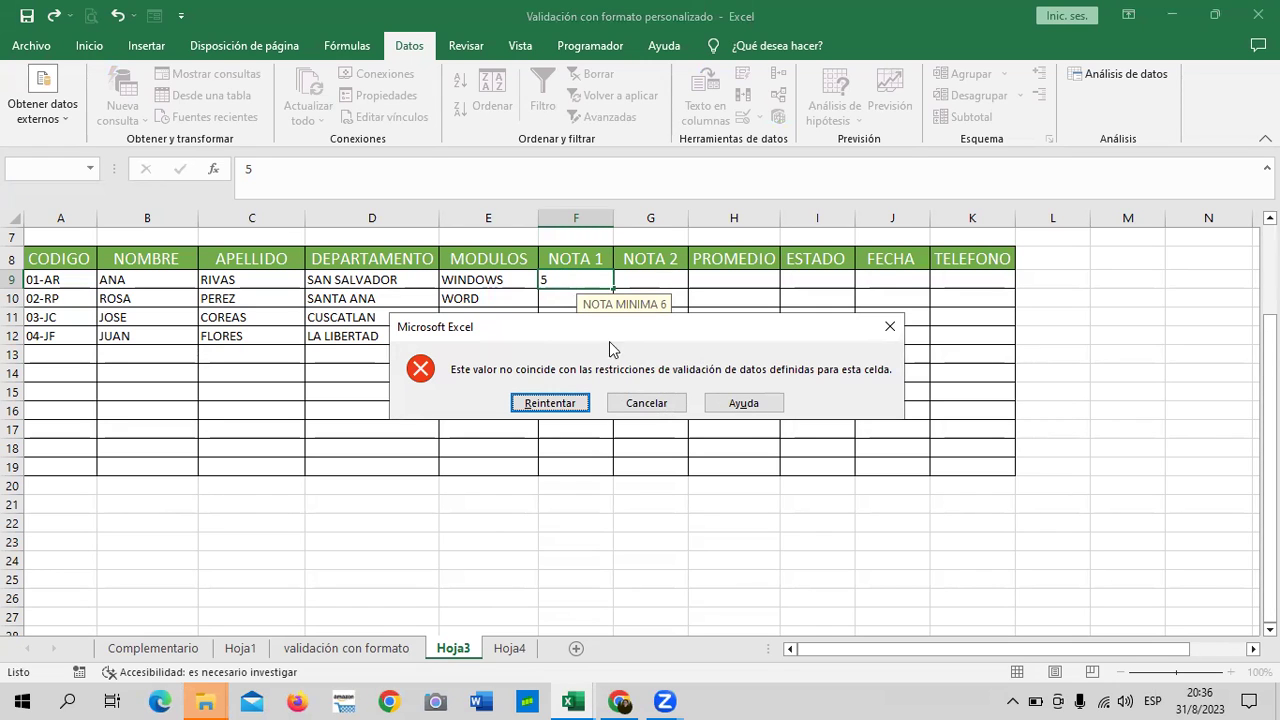
click(657, 404)
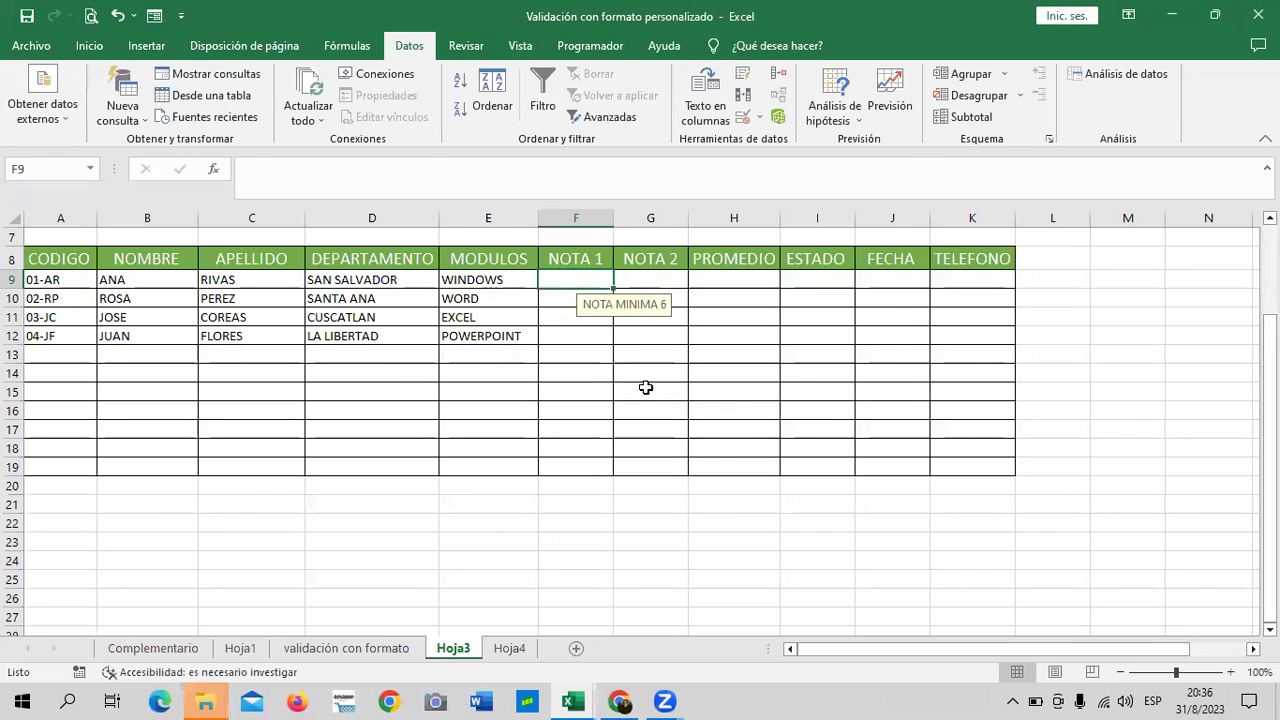
Enter NOTA 1 grades 6, 7, 8 and 9 in F9:F12.
text(6)
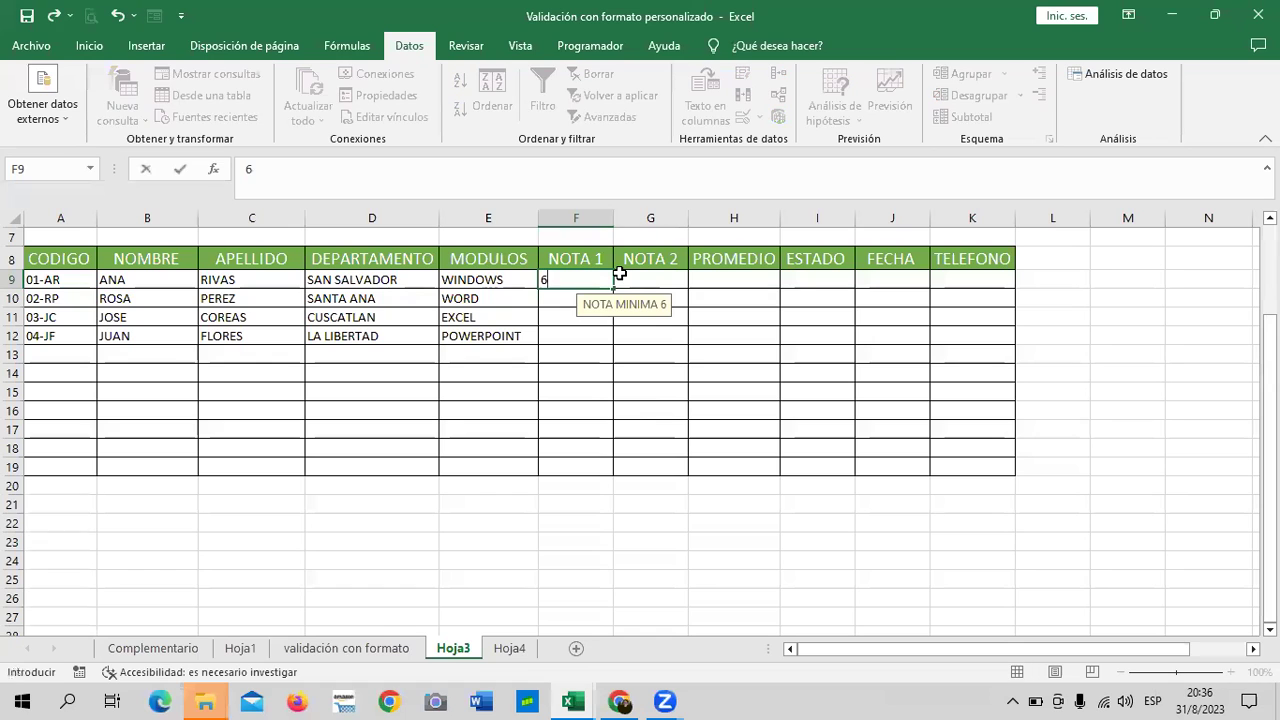
key(Return)
text(7)
key(Return)
text(8)
key(Return)
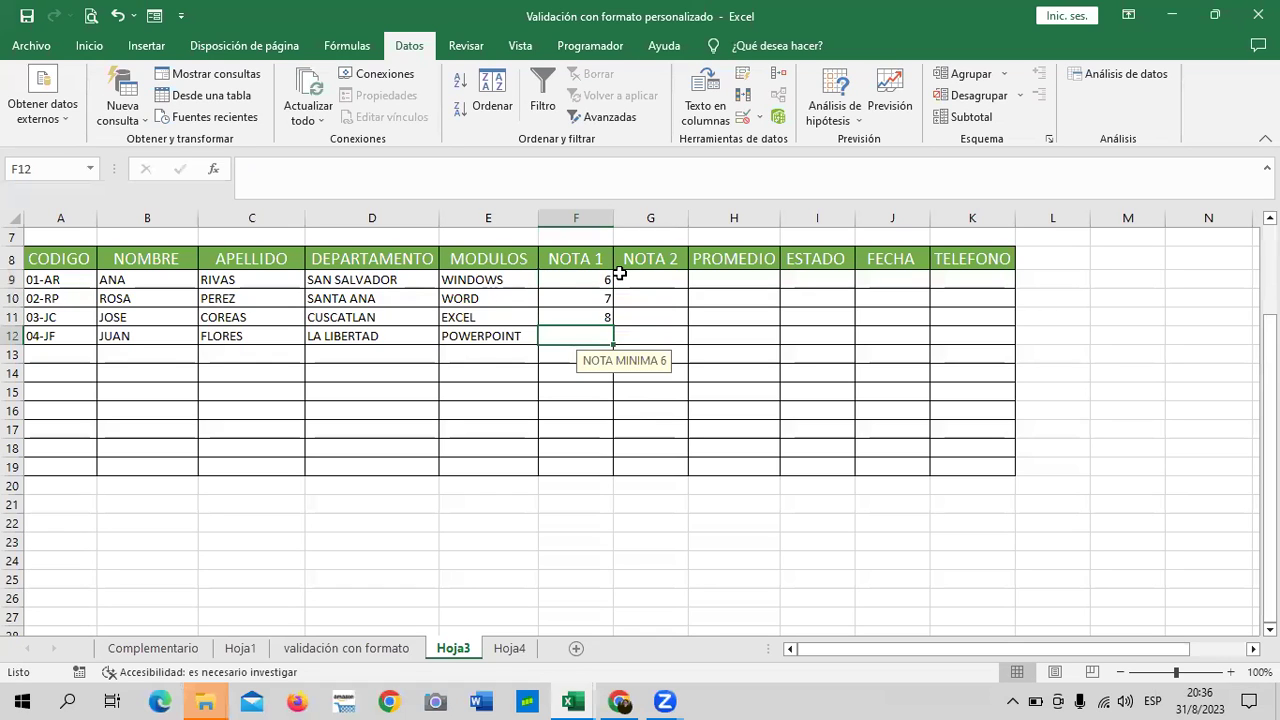
text(9)
key(Return)
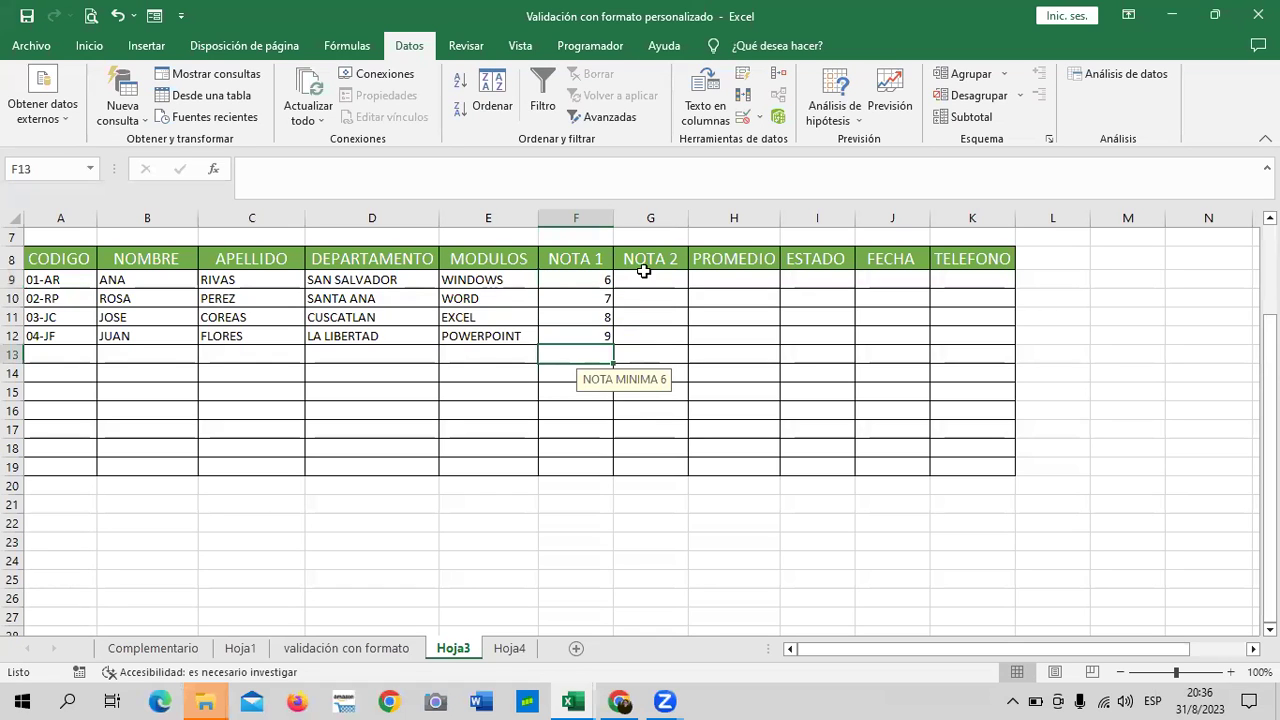
Enter NOTA 2 grades 7, 8, 10 and 9 in G9:G12, cancelling a rejected 11.
click(655, 275)
text(7)
key(Return)
text(8)
key(Return)
text(10)
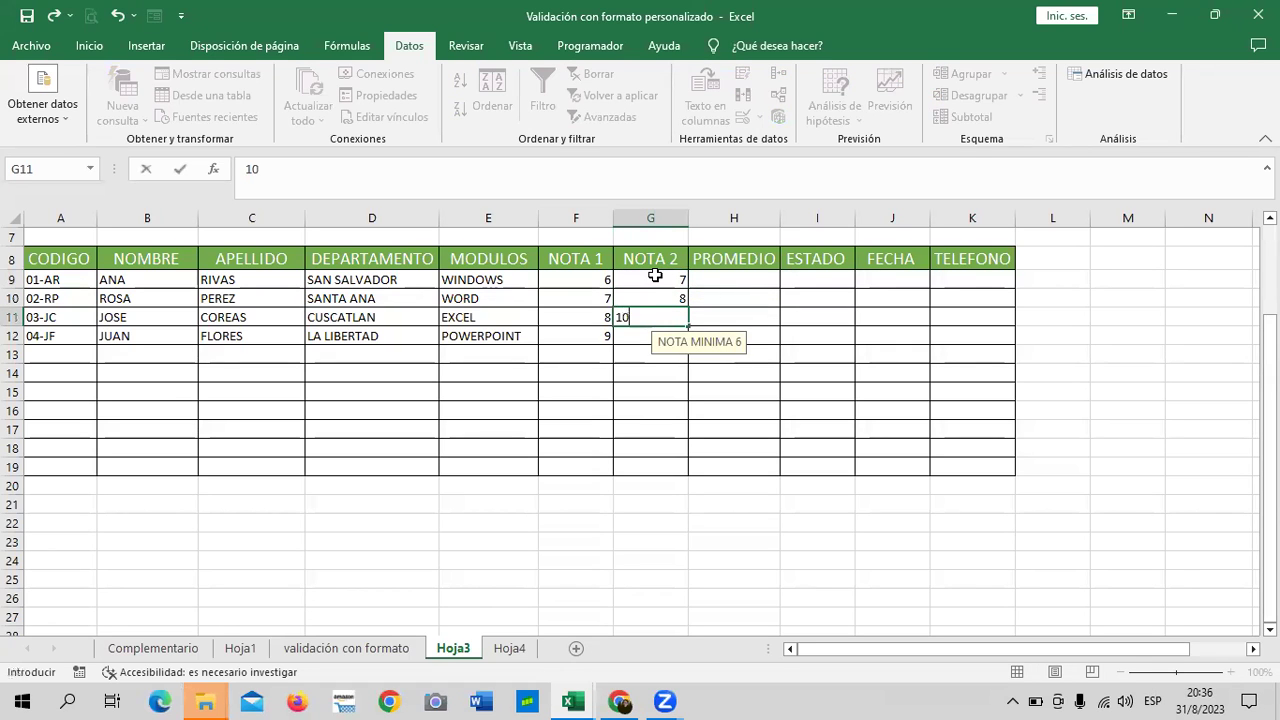
key(Return)
text(11)
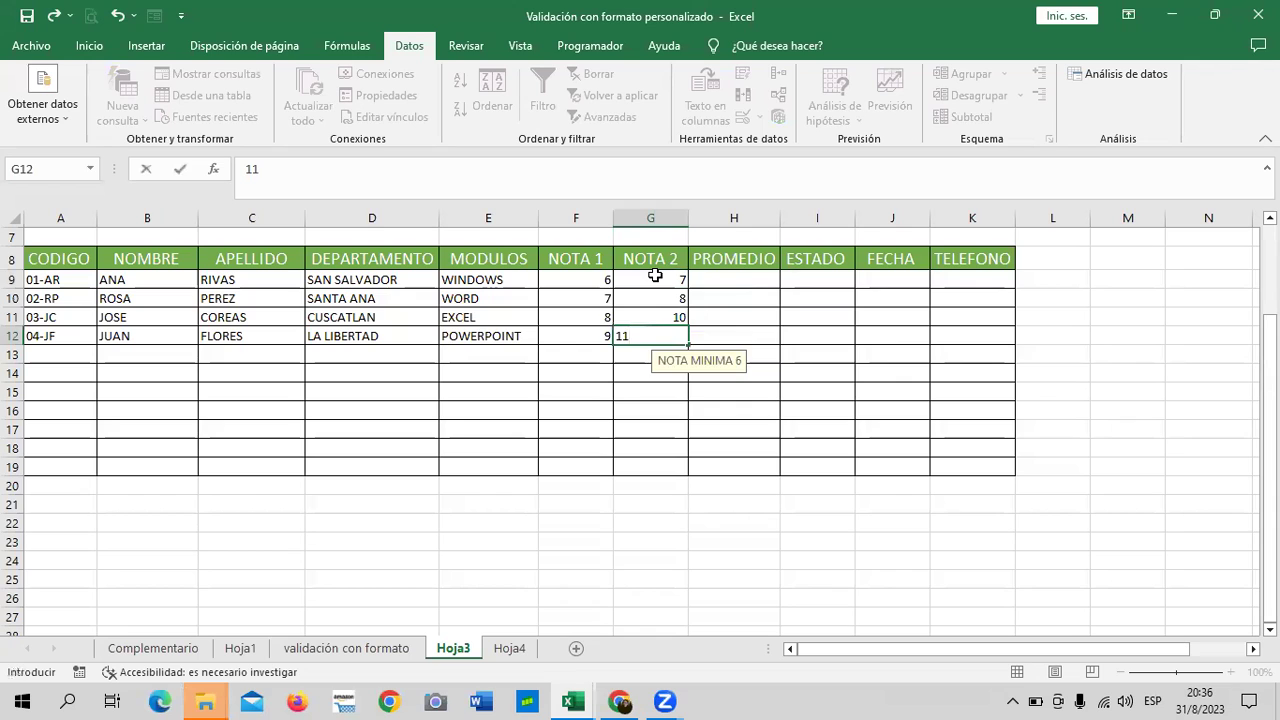
key(Return)
click(653, 402)
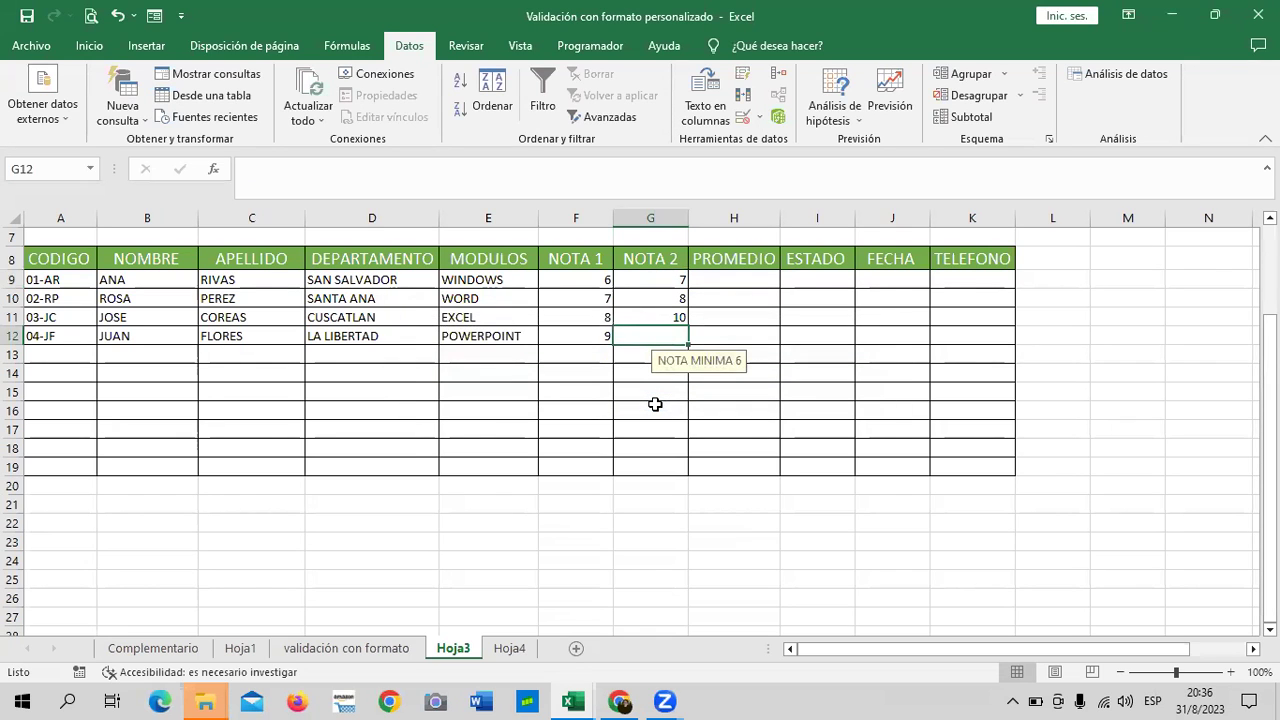
text(9)
key(Return)
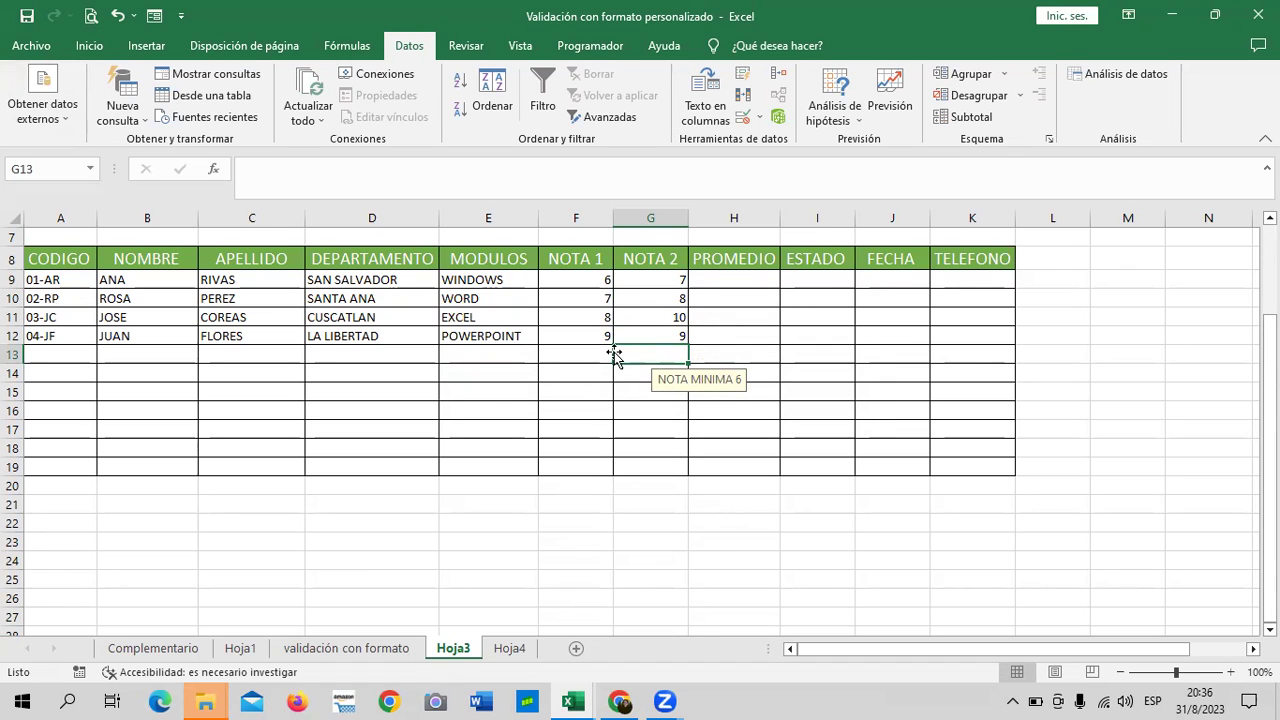
click(760, 280)
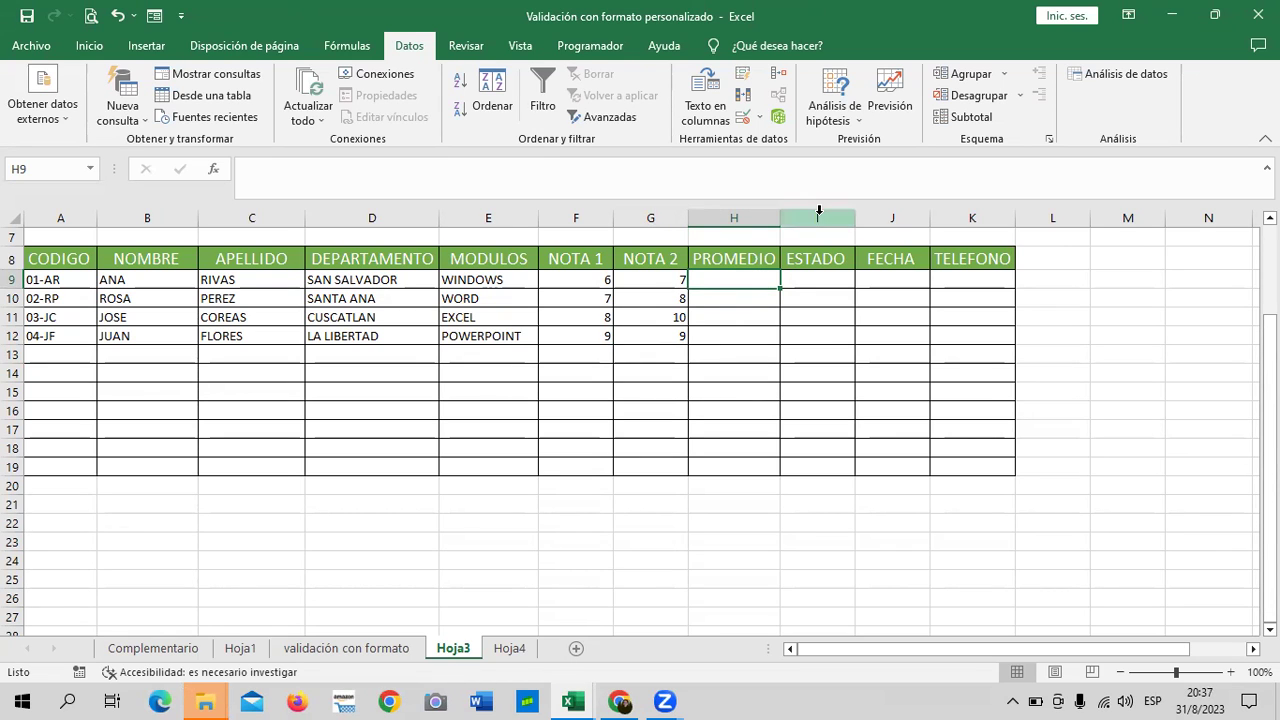
Enter =PROMEDIO(F9:G9) in H9 to average the first student's grades.
click(720, 416)
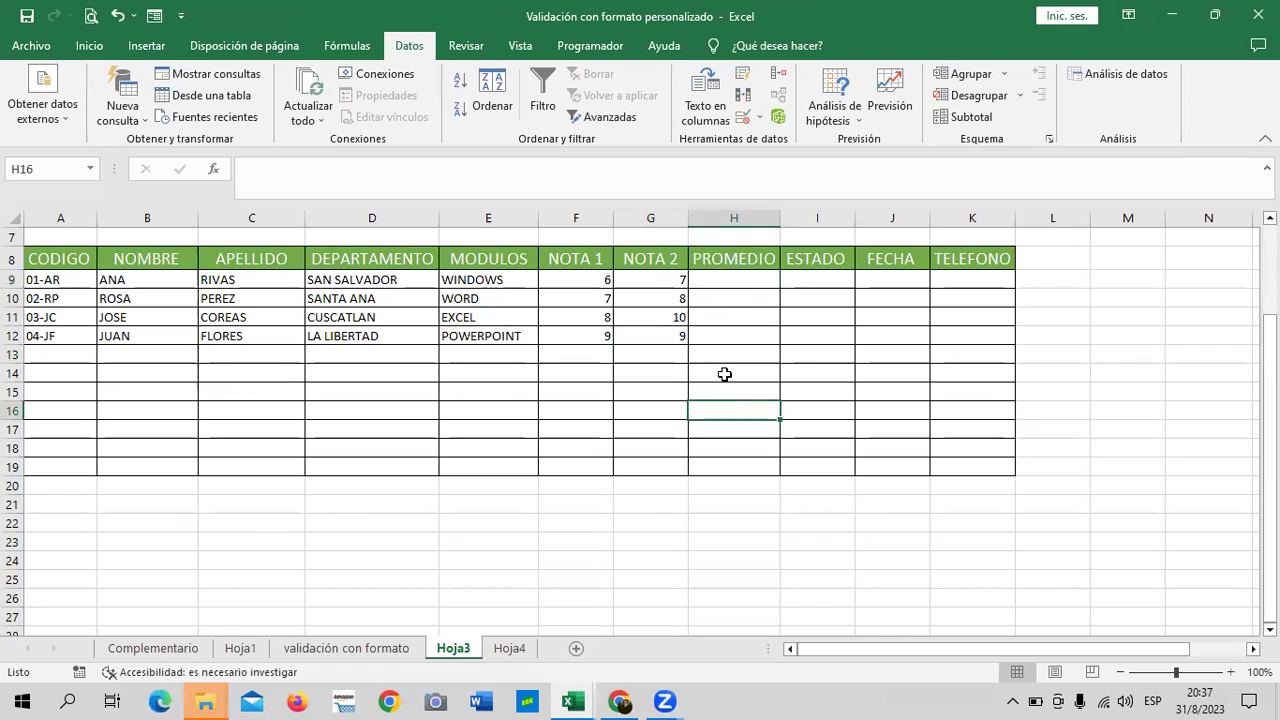
click(737, 281)
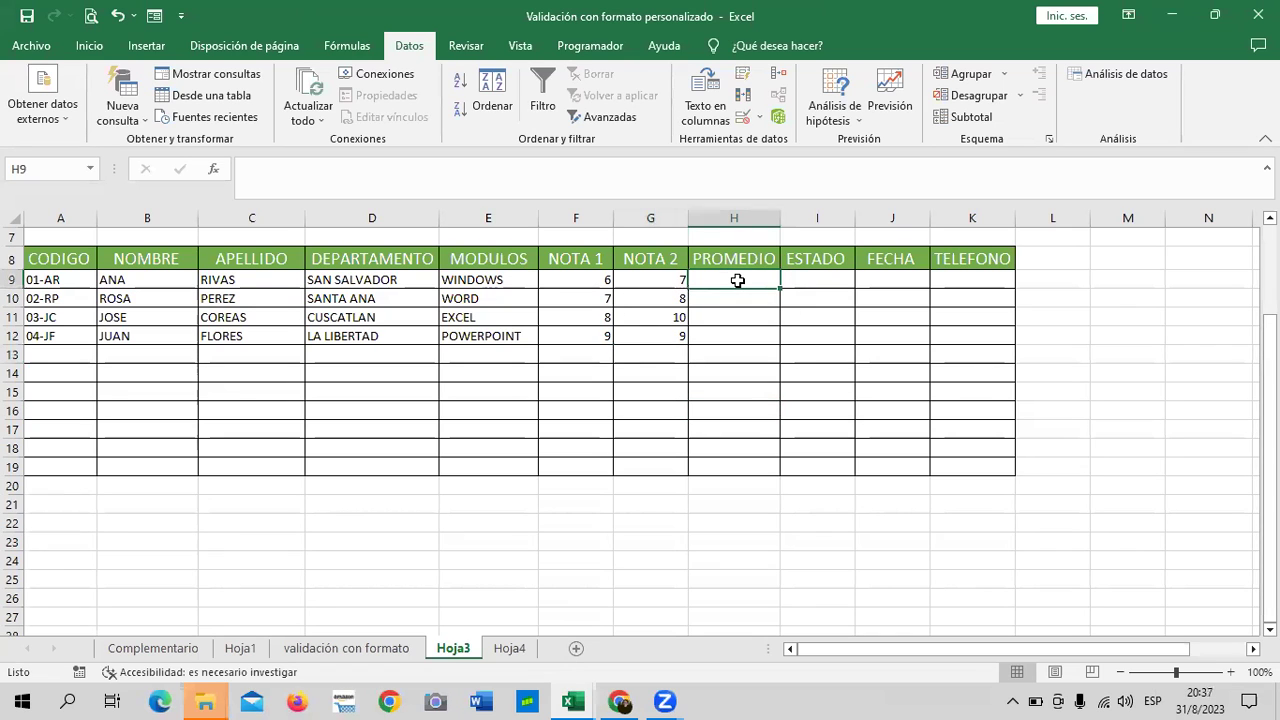
text(=)
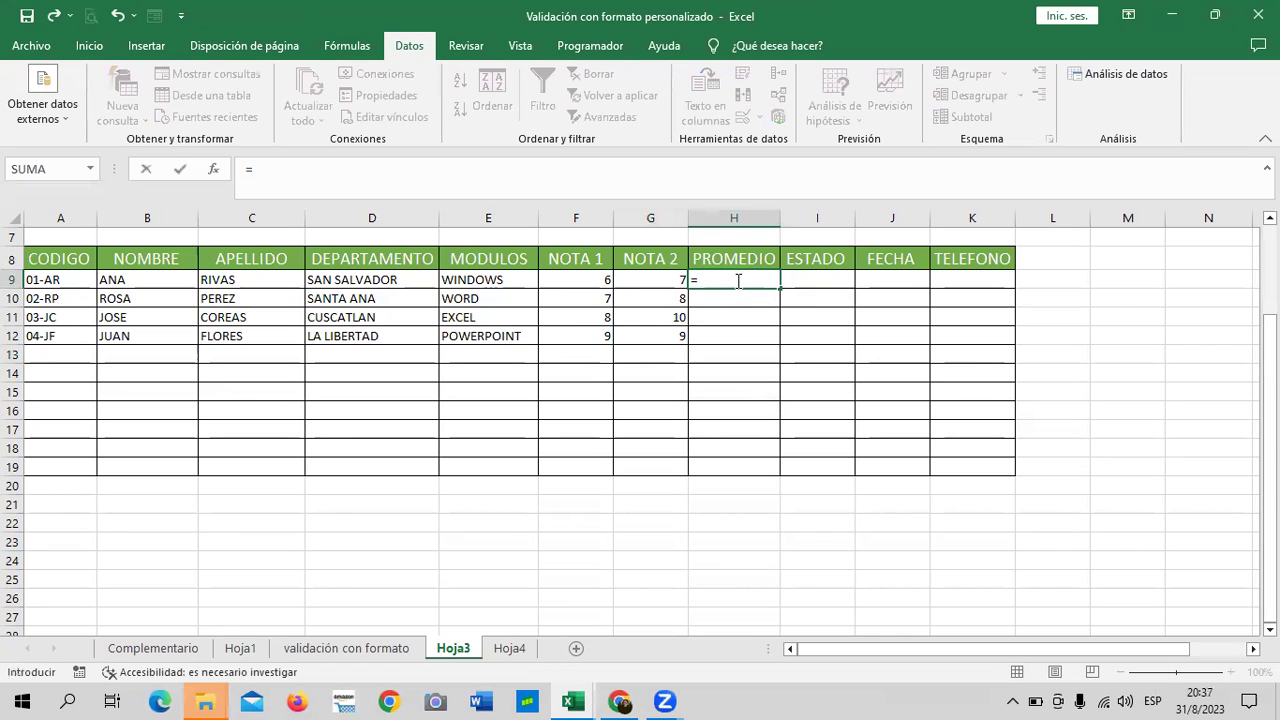
text(PRO)
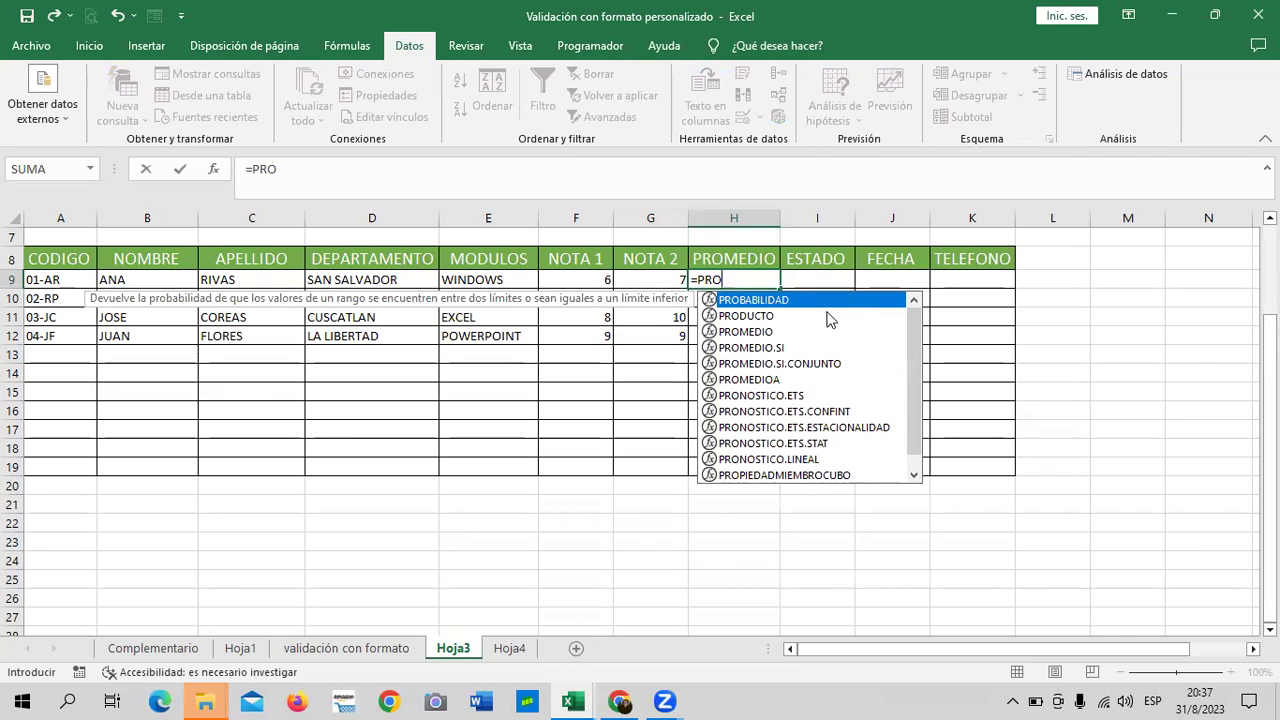
double_click(758, 332)
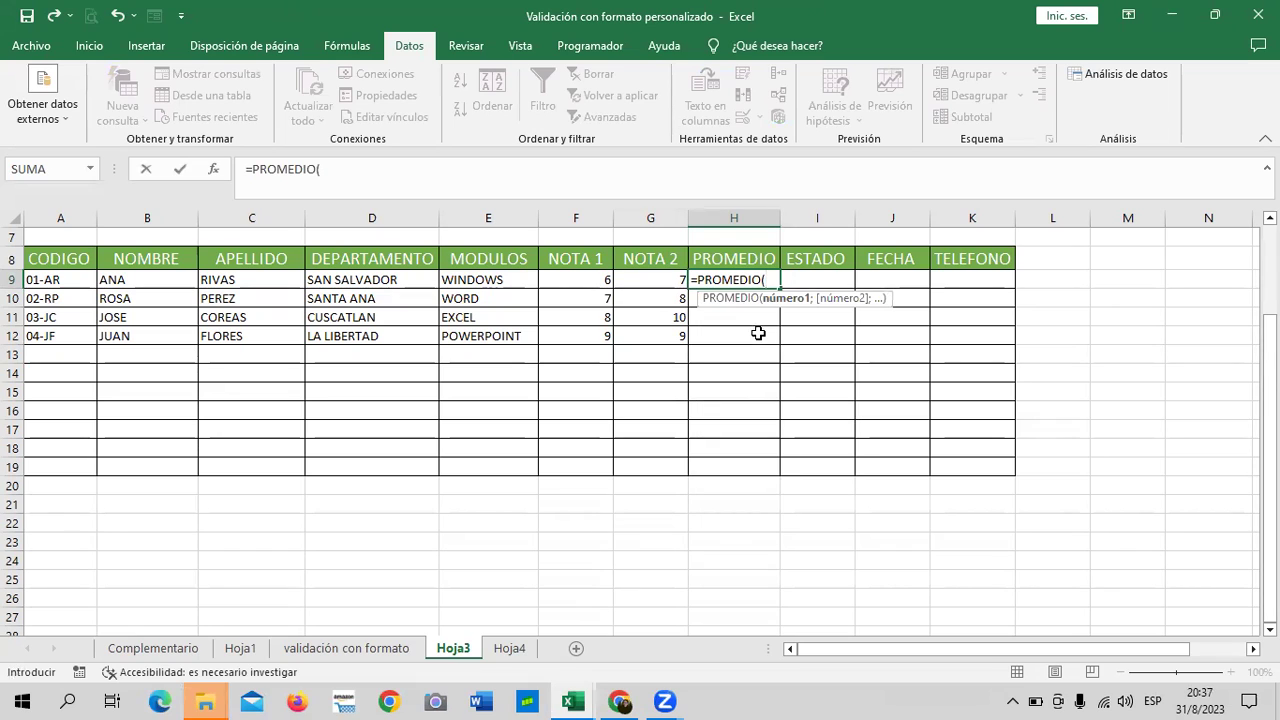
click(578, 281)
drag(578, 281, 665, 287)
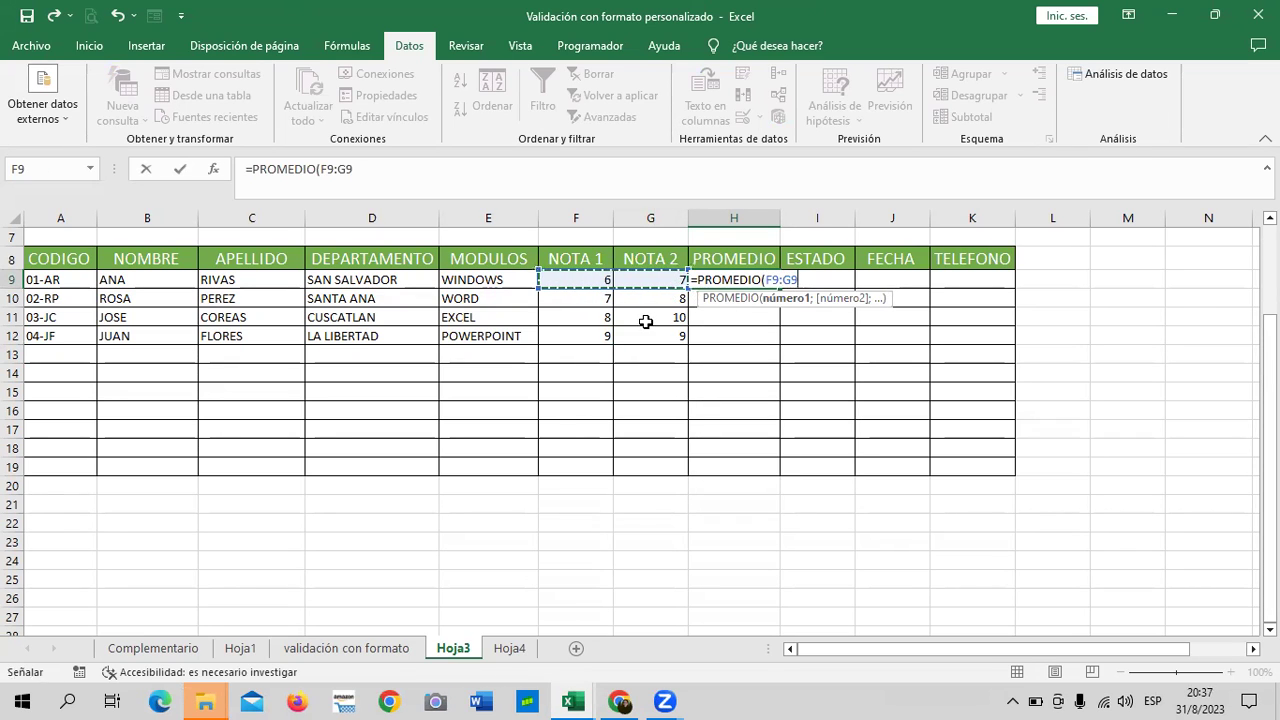
text())
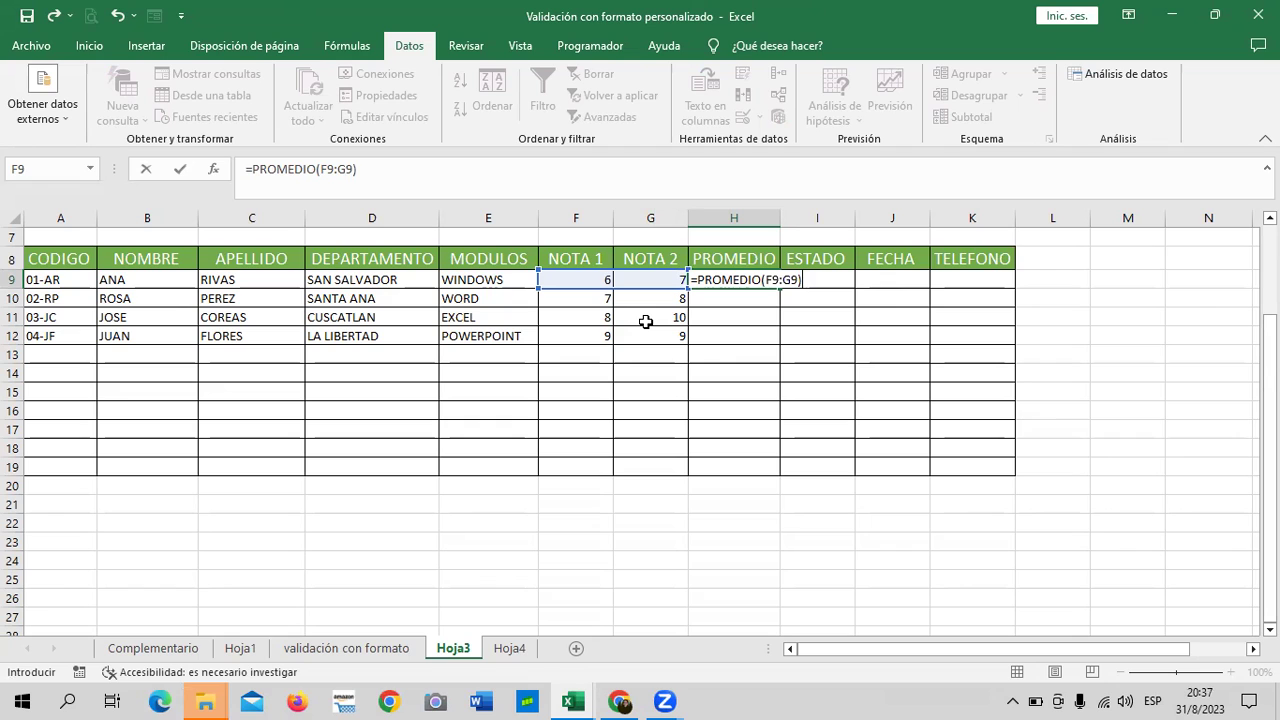
key(Return)
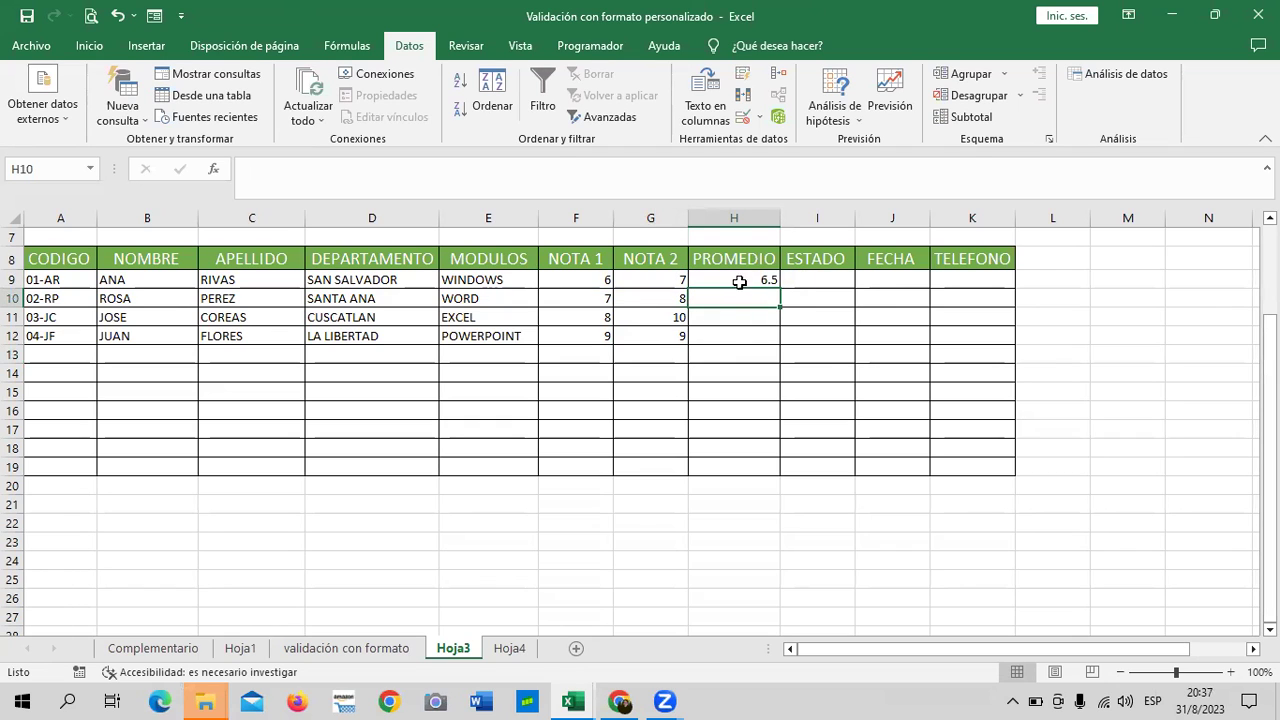
Check H9's formula and the input message shown on F9 and G9.
click(737, 279)
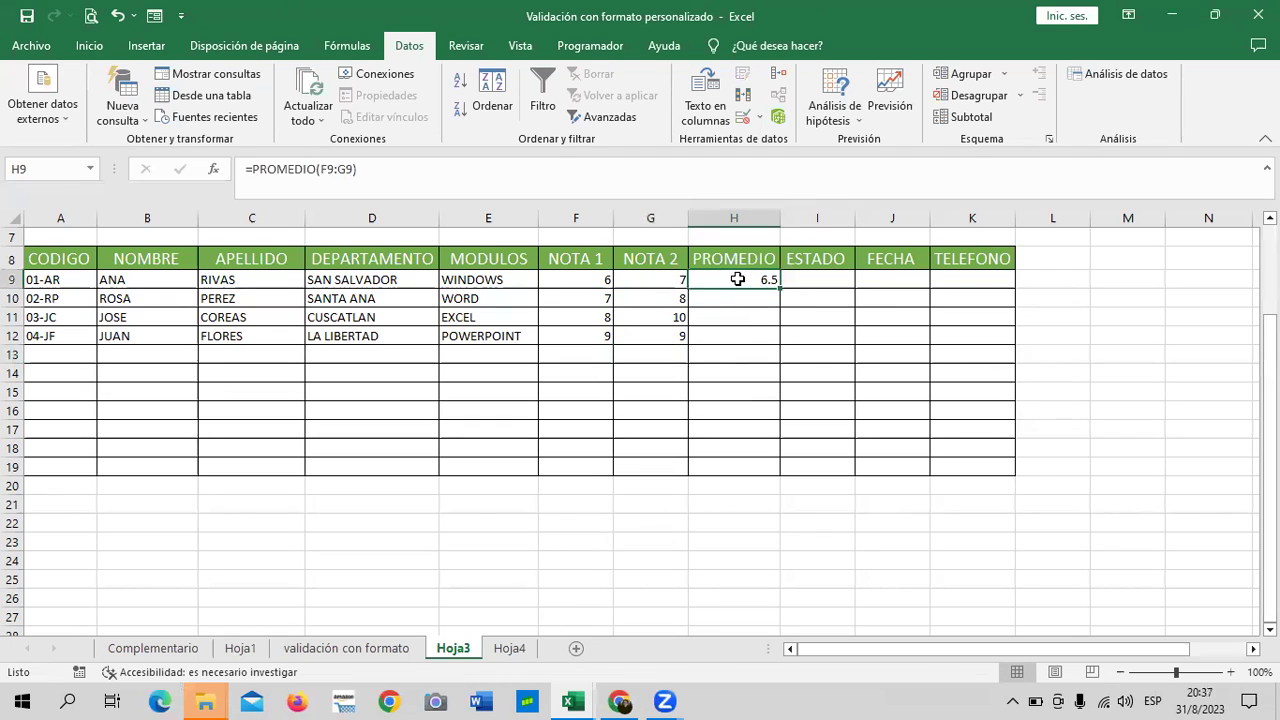
click(590, 279)
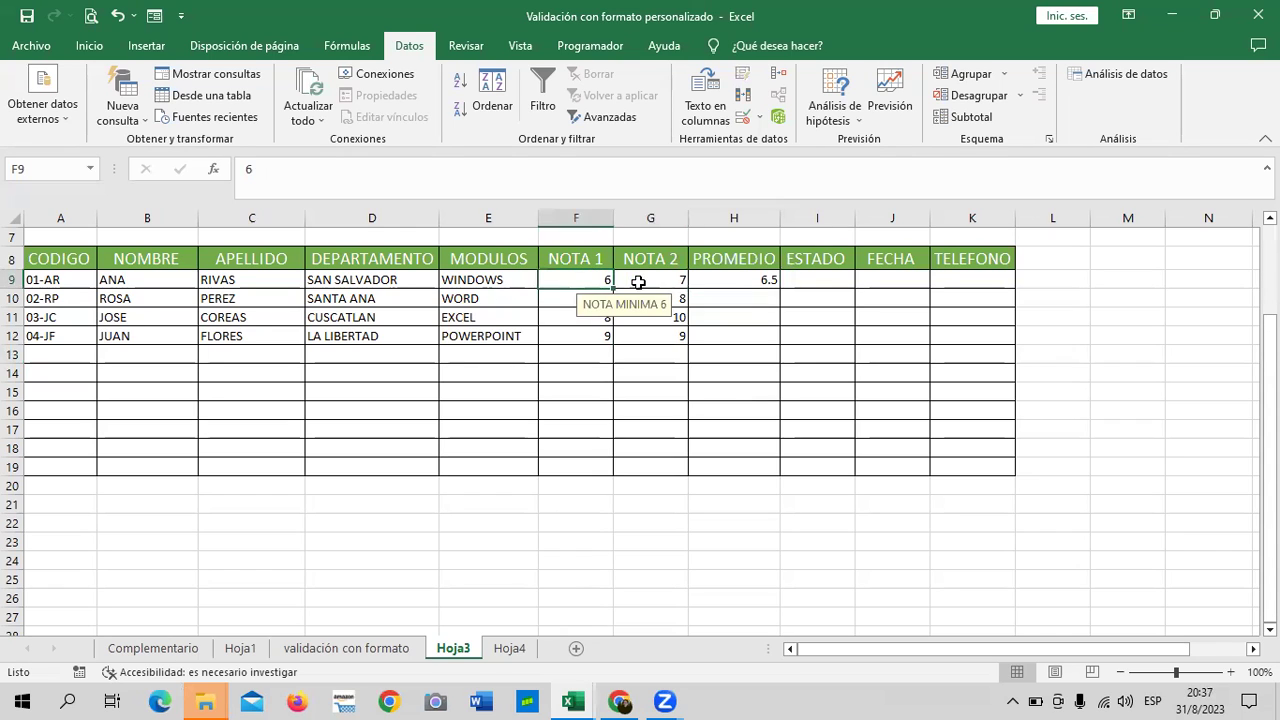
click(638, 282)
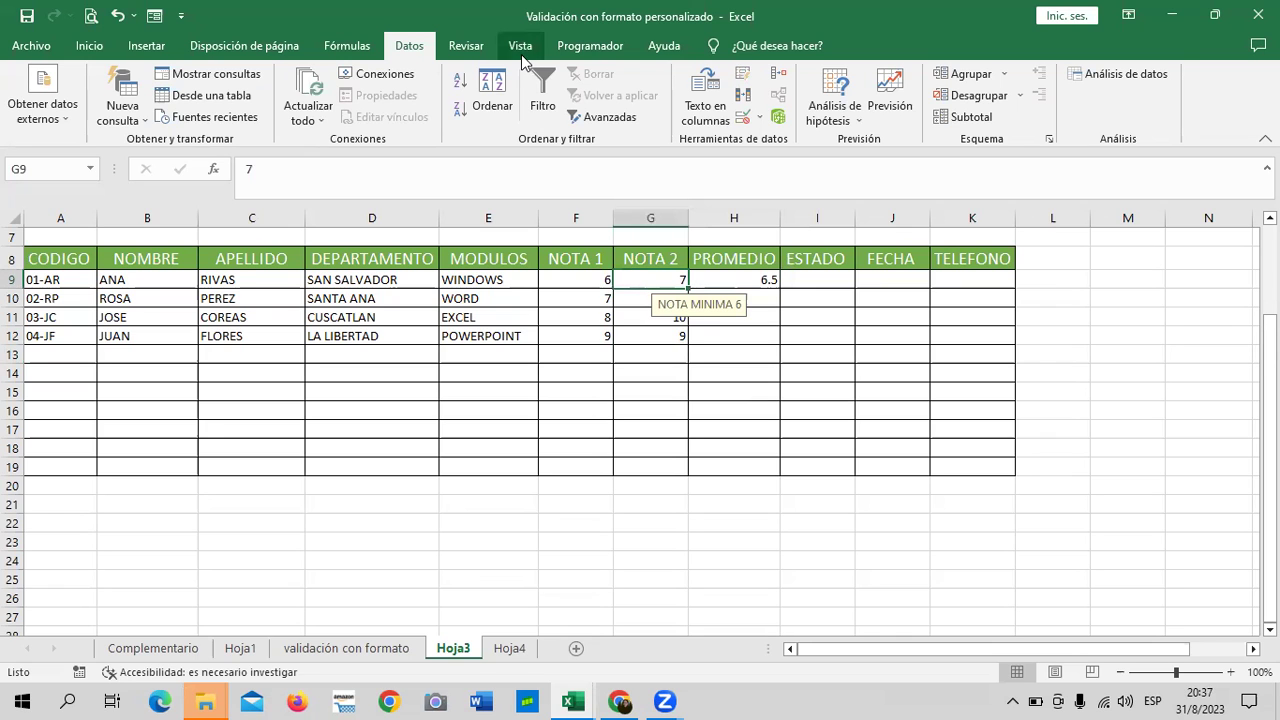
Return to the course in Chrome and advance to lesson 3.10, Listas de validación de datos.
mouse_move(620, 701)
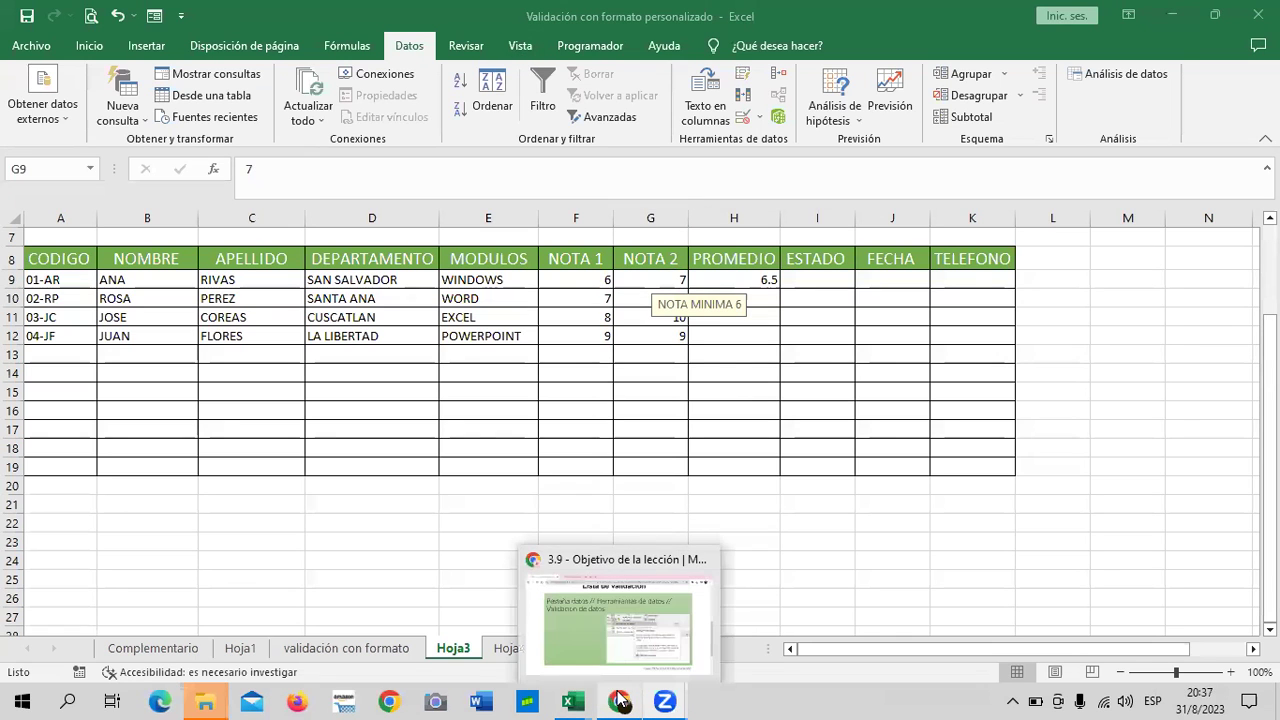
click(598, 609)
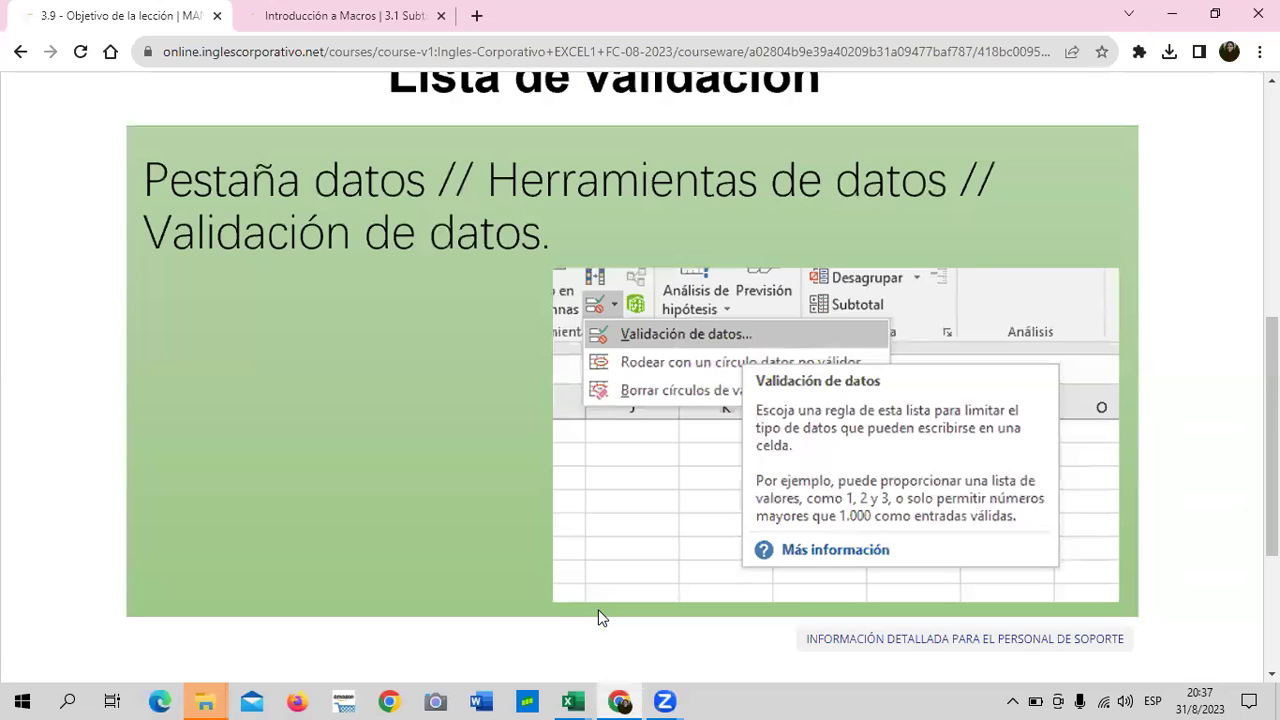
scroll(669, 591, up, 3)
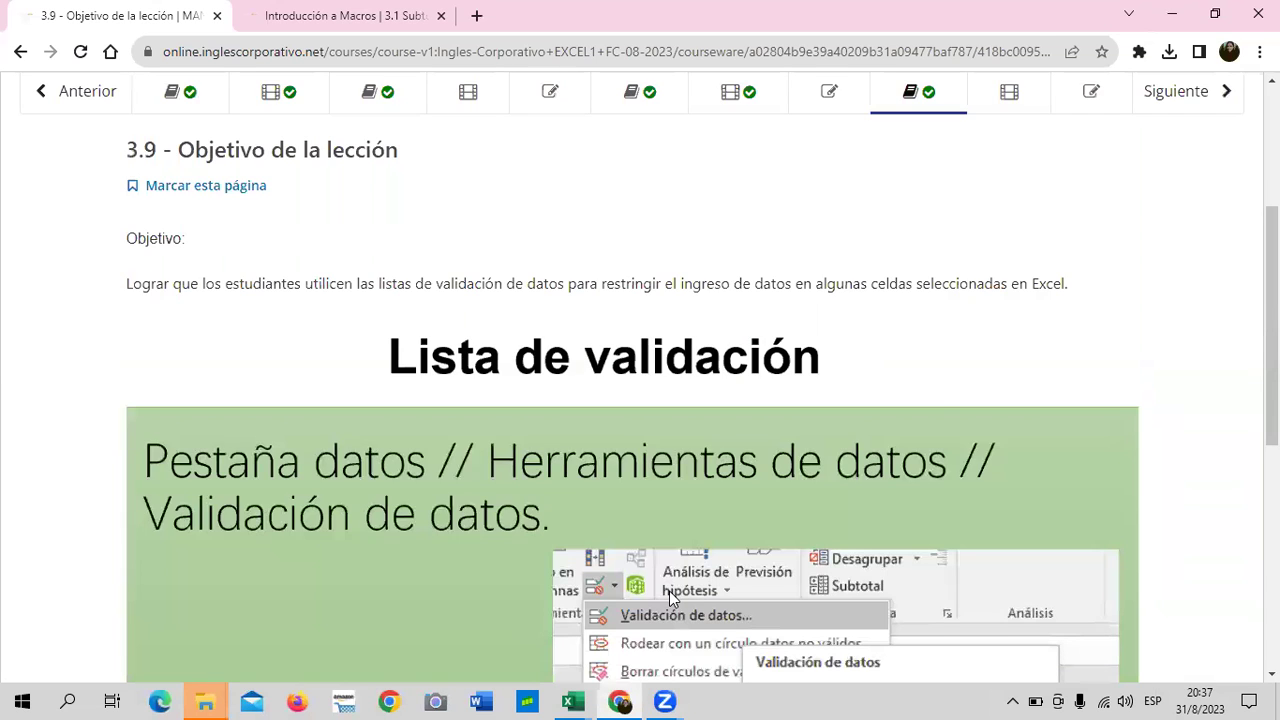
scroll(669, 591, down, 4)
scroll(670, 598, down, 1)
click(694, 528)
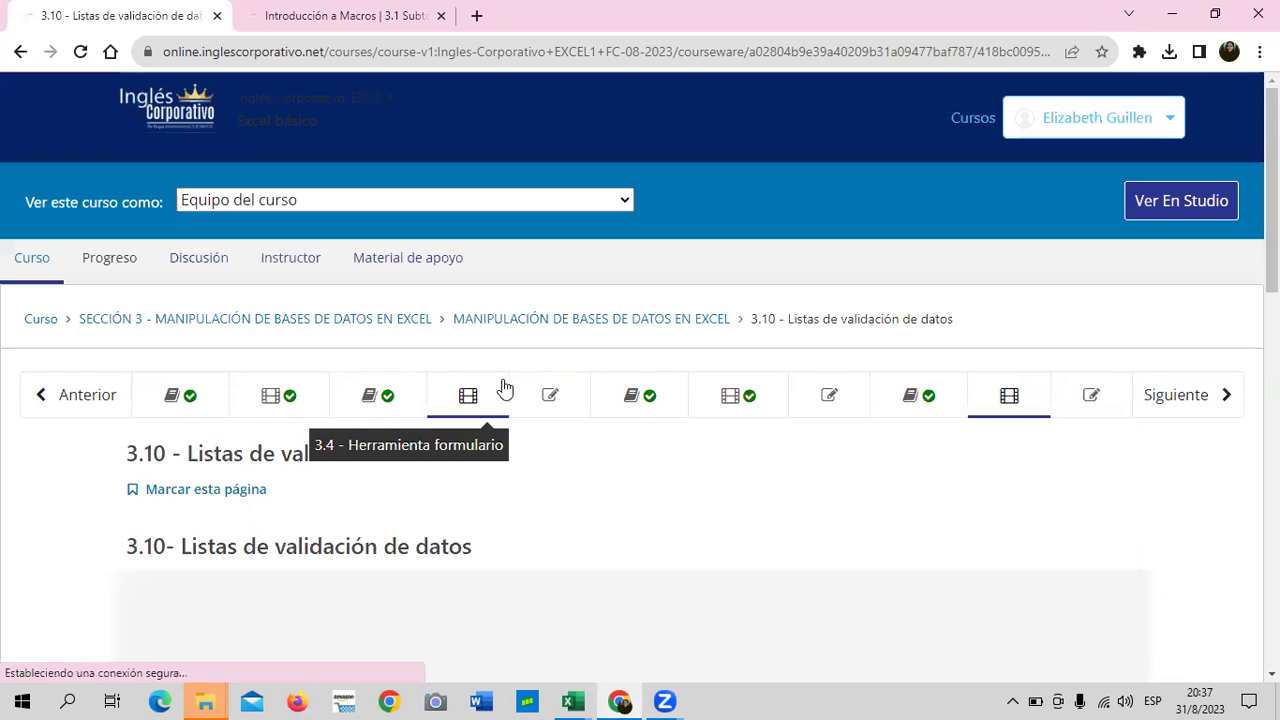
scroll(520, 385, down, 2)
scroll(533, 392, down, 2)
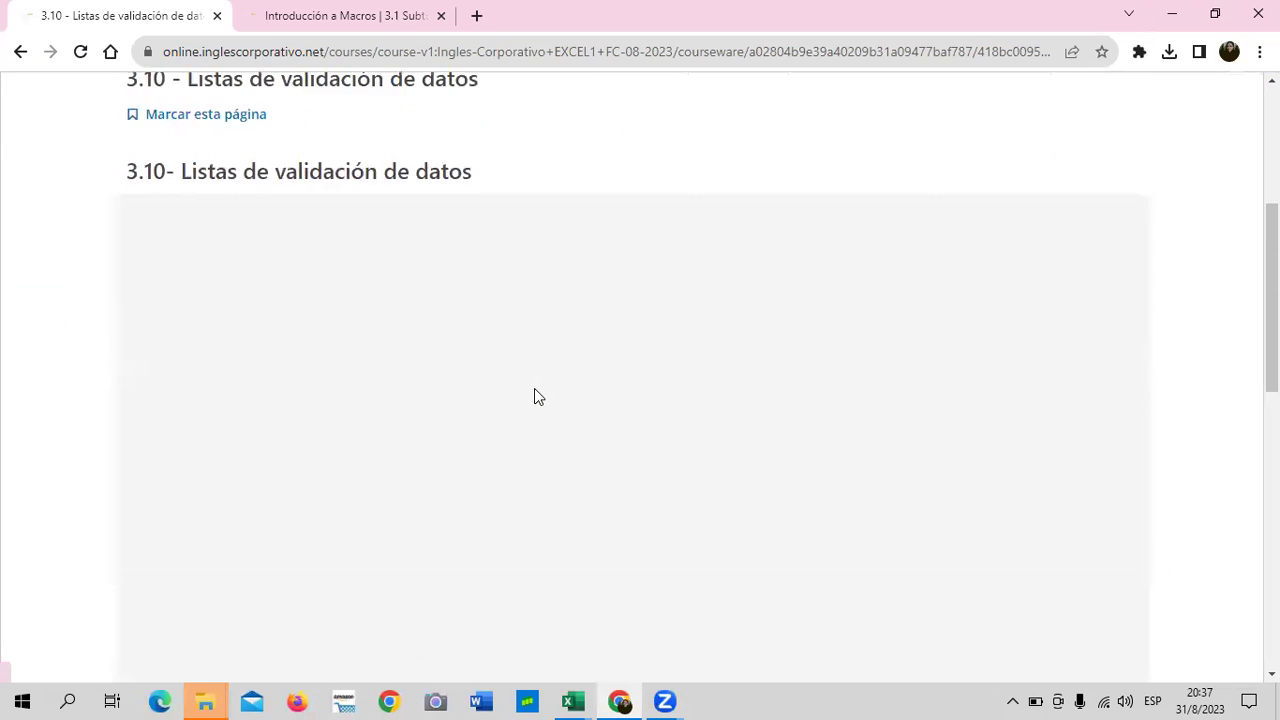
scroll(536, 398, down, 3)
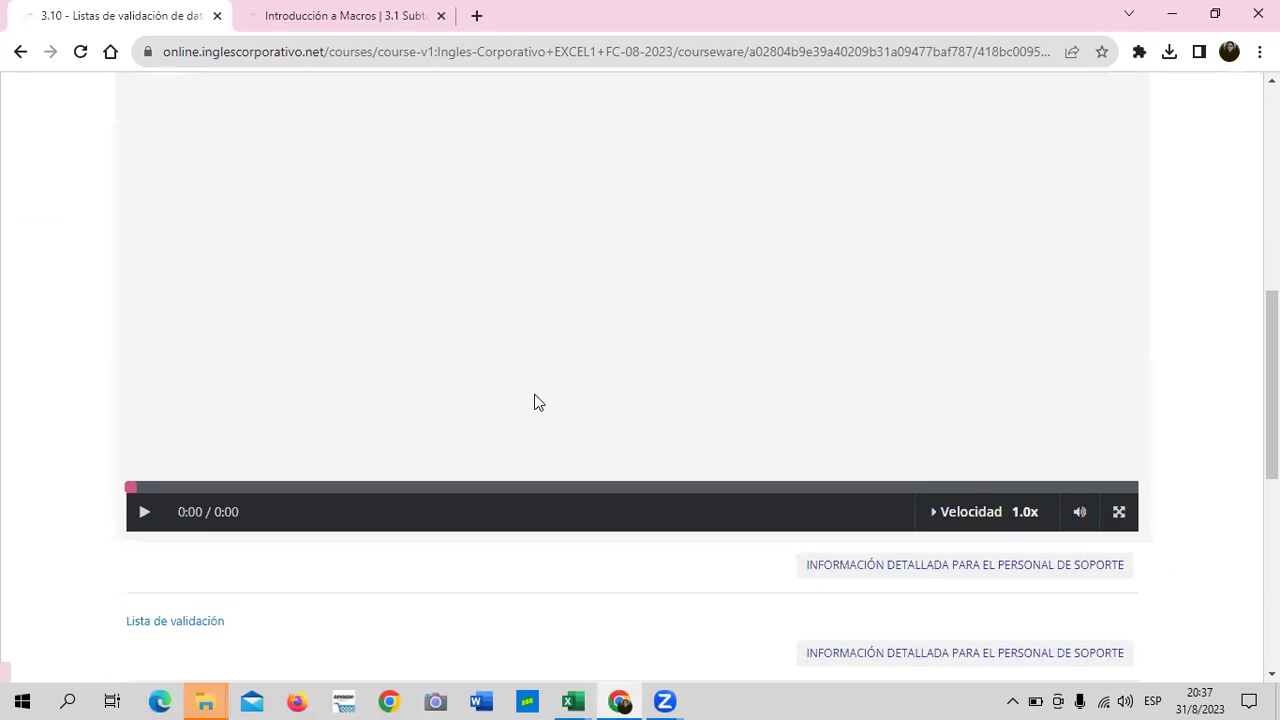
scroll(535, 402, up, 3)
scroll(535, 402, up, 2)
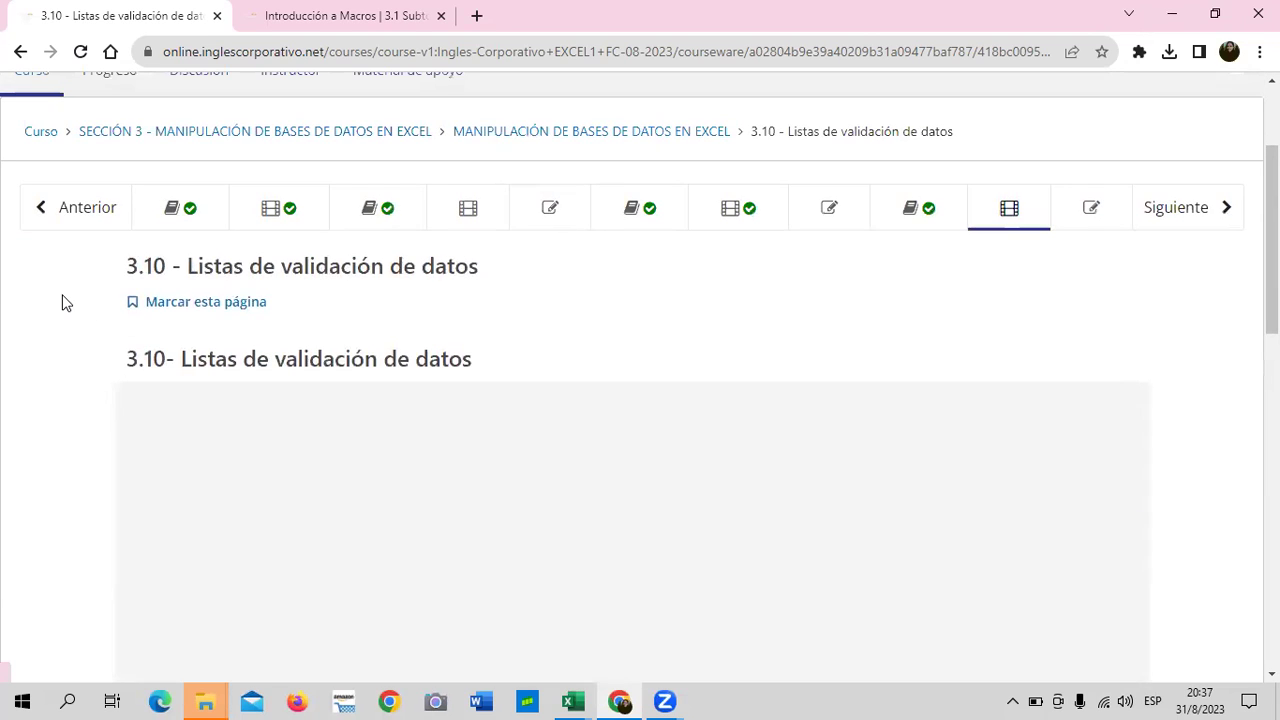
right_click(62, 302)
Scroll to the embedded 3.4 Lista de validación YouTube video and play it.
click(605, 327)
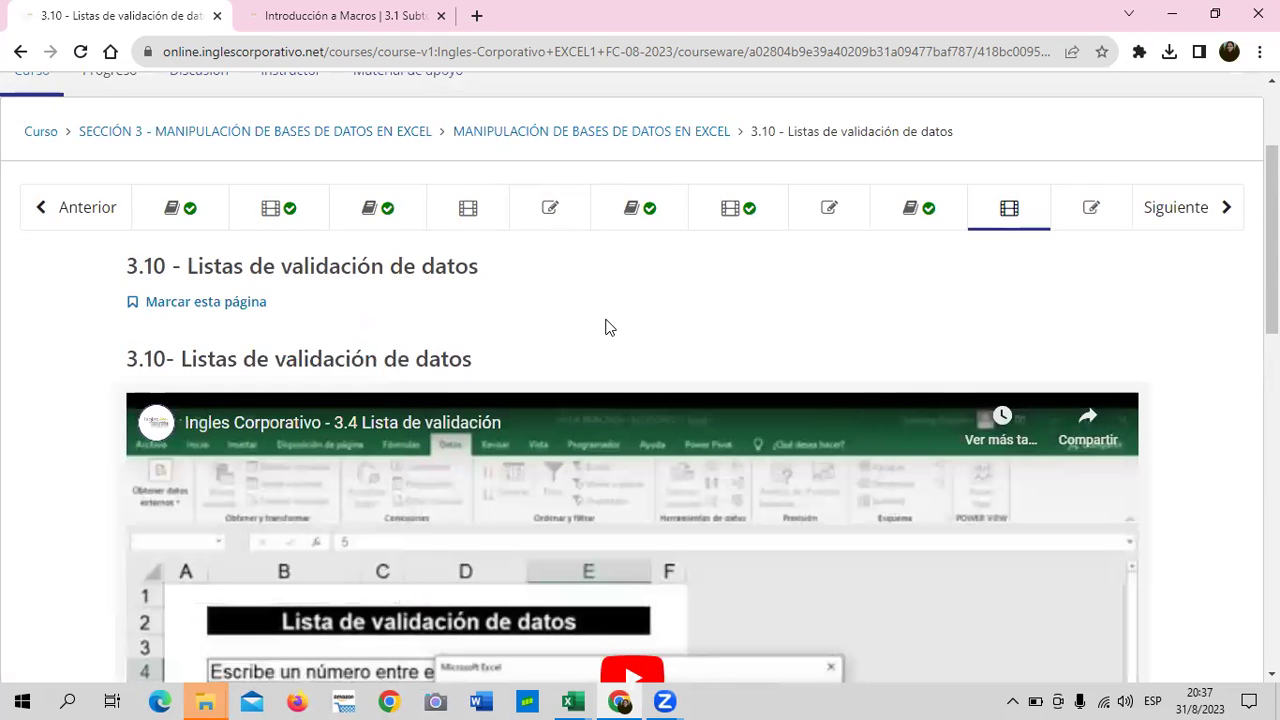
scroll(534, 457, down, 2)
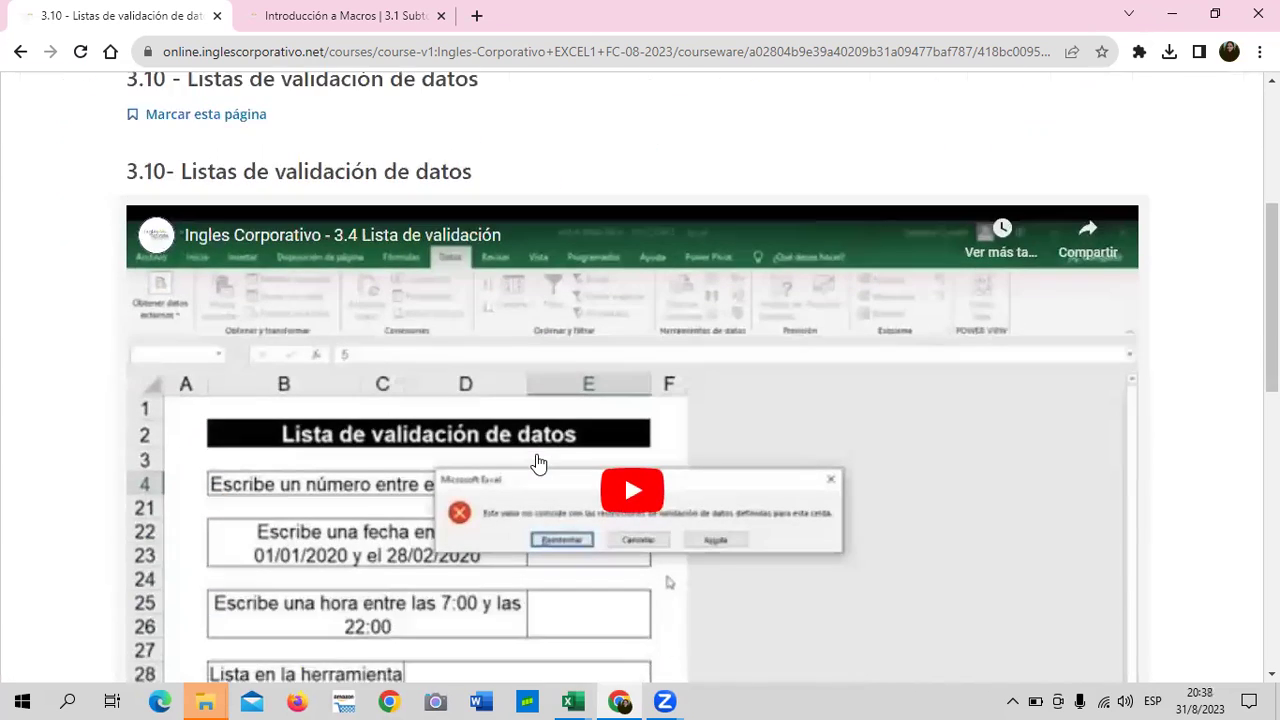
scroll(538, 465, down, 2)
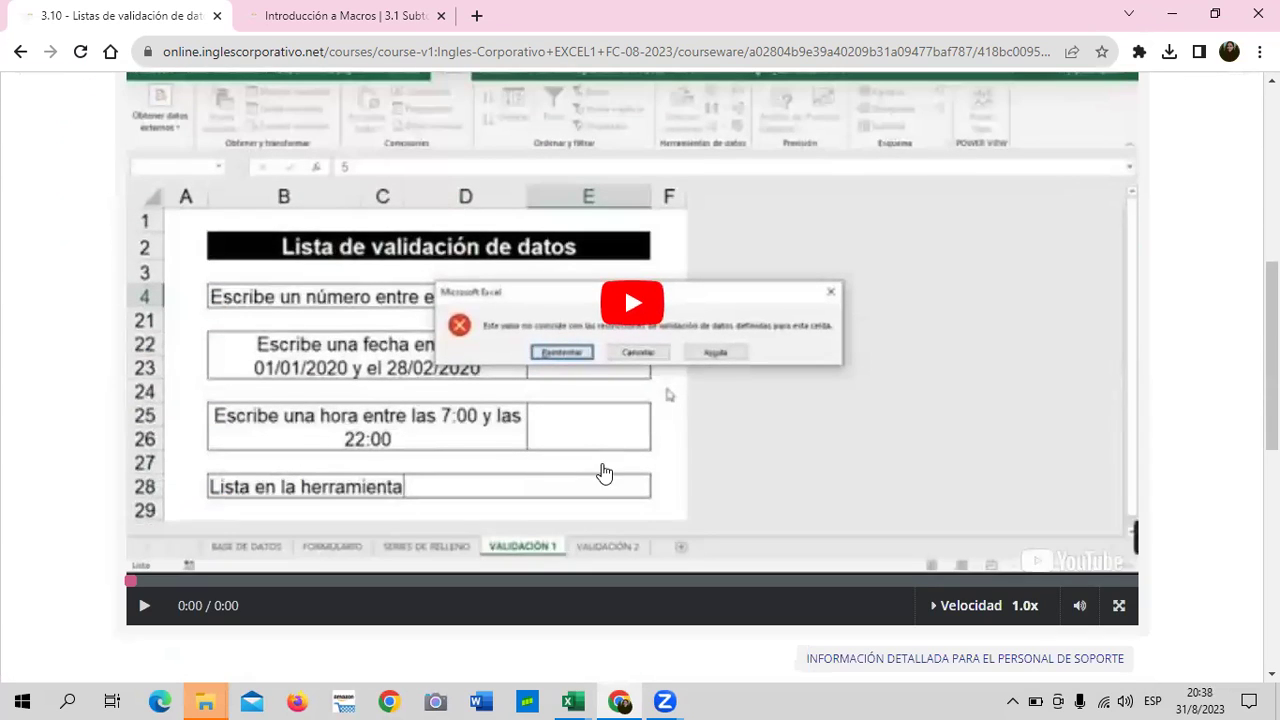
scroll(604, 471, up, 1)
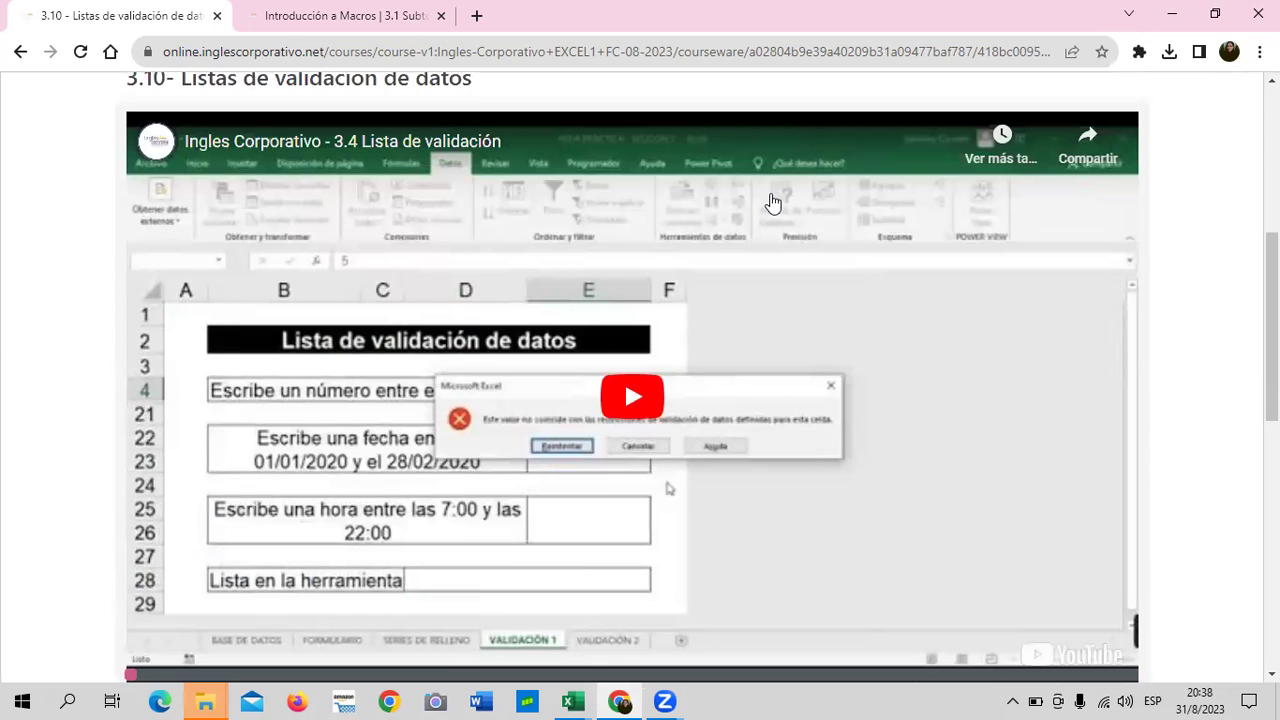
click(635, 412)
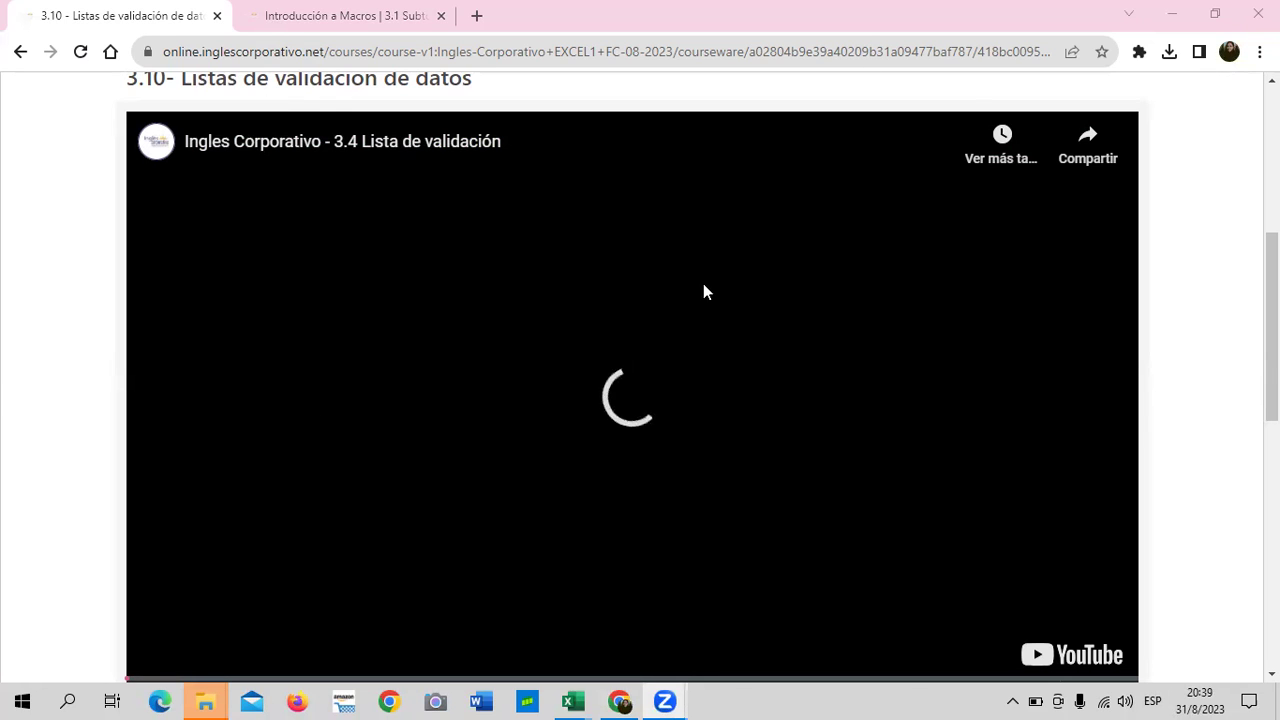
Reload the lesson 3.10 page with Volver a cargar and play the embedded video.
right_click(44, 193)
click(69, 252)
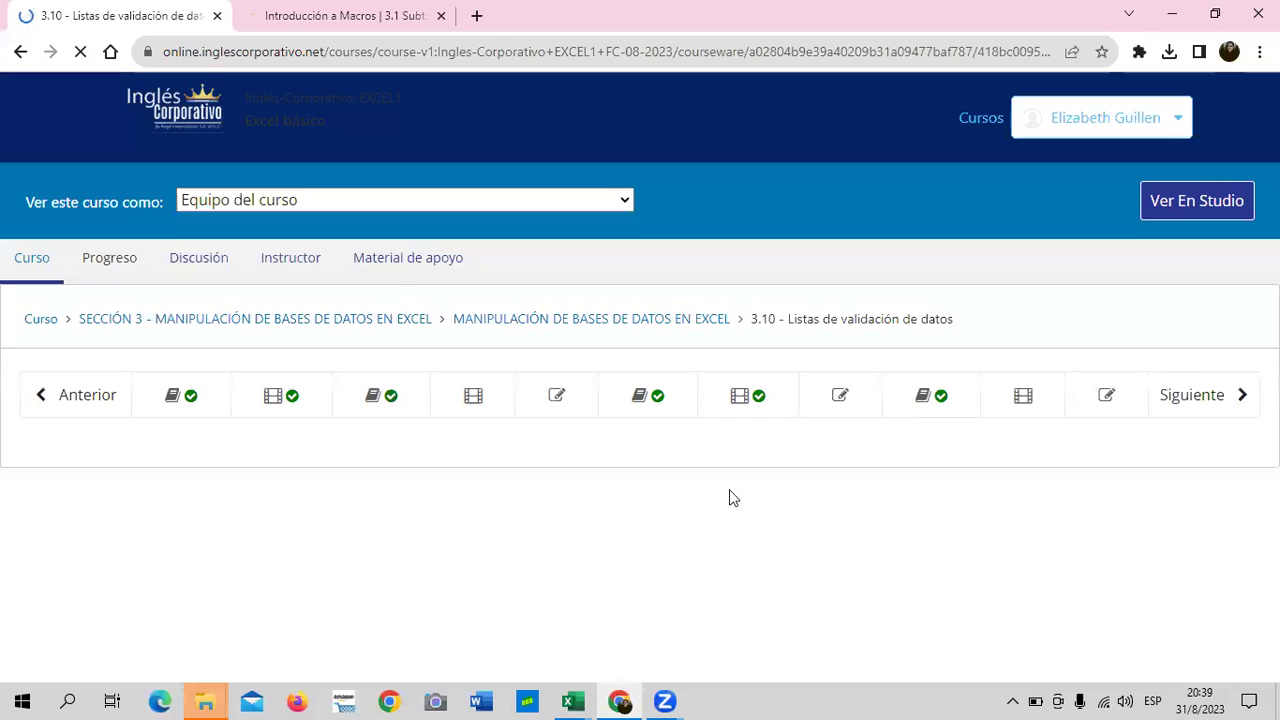
scroll(727, 507, down, 4)
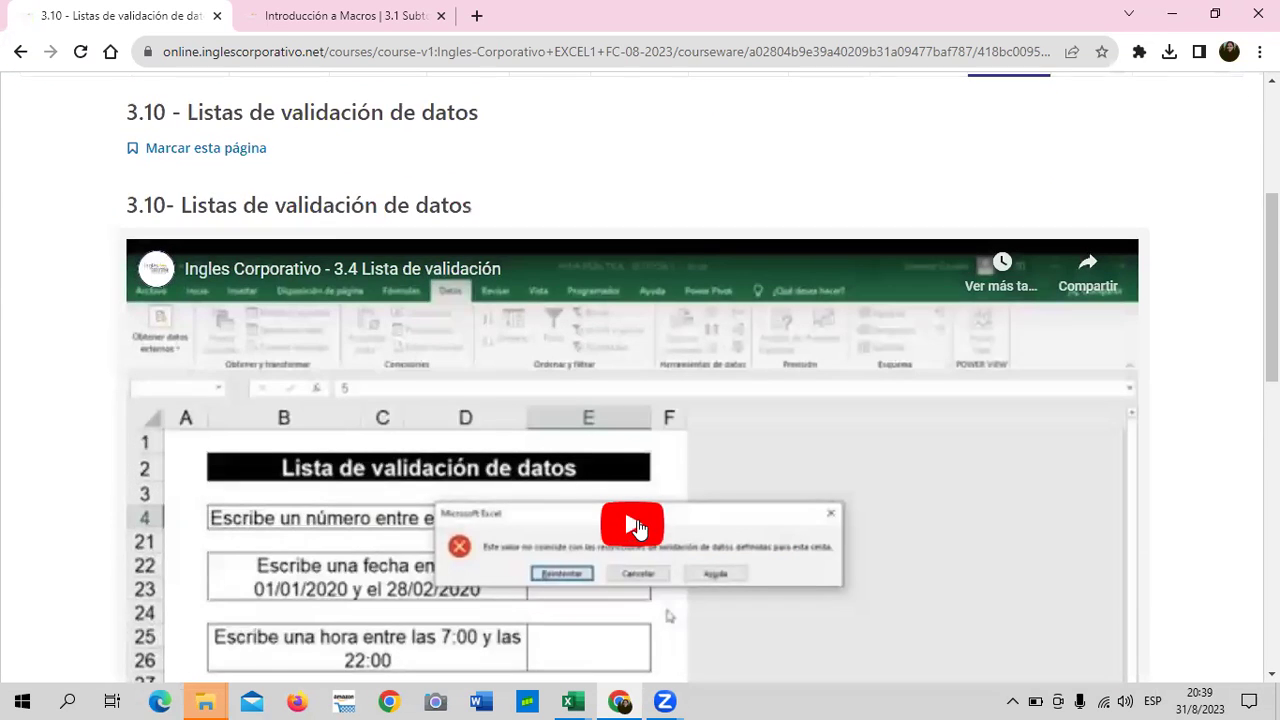
scroll(637, 524, down, 1)
click(637, 524)
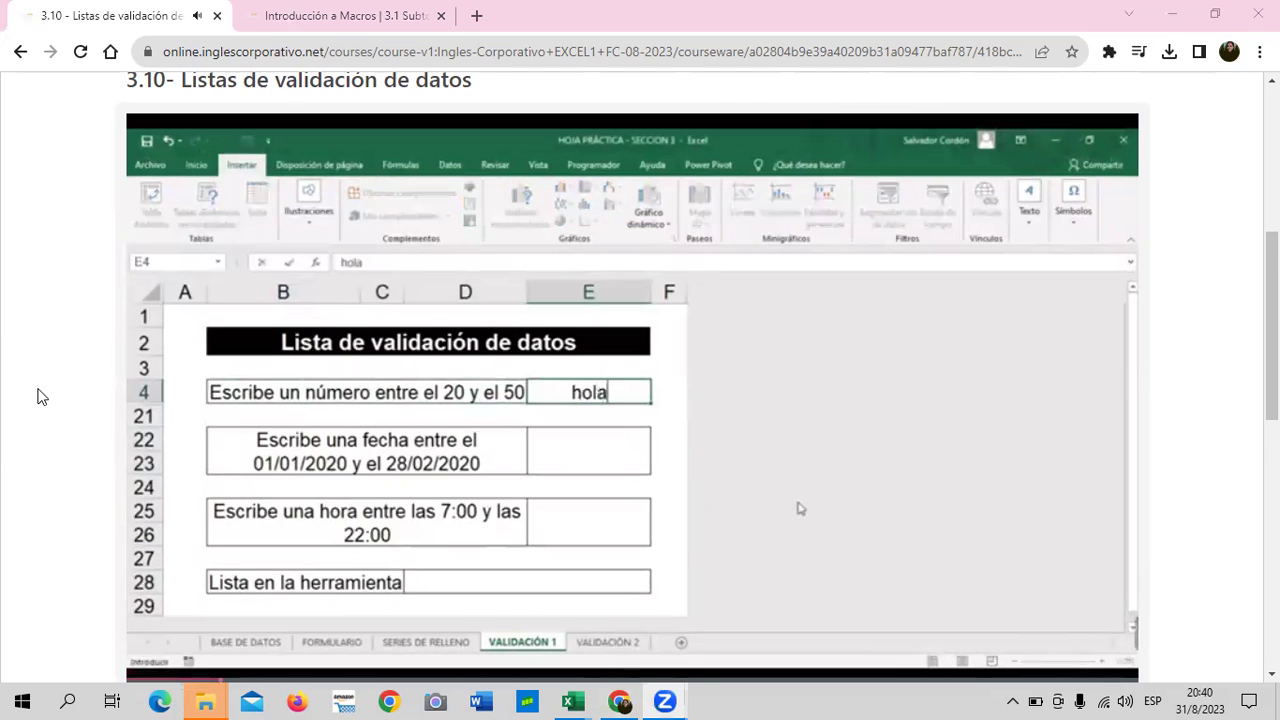
scroll(40, 397, down, 1)
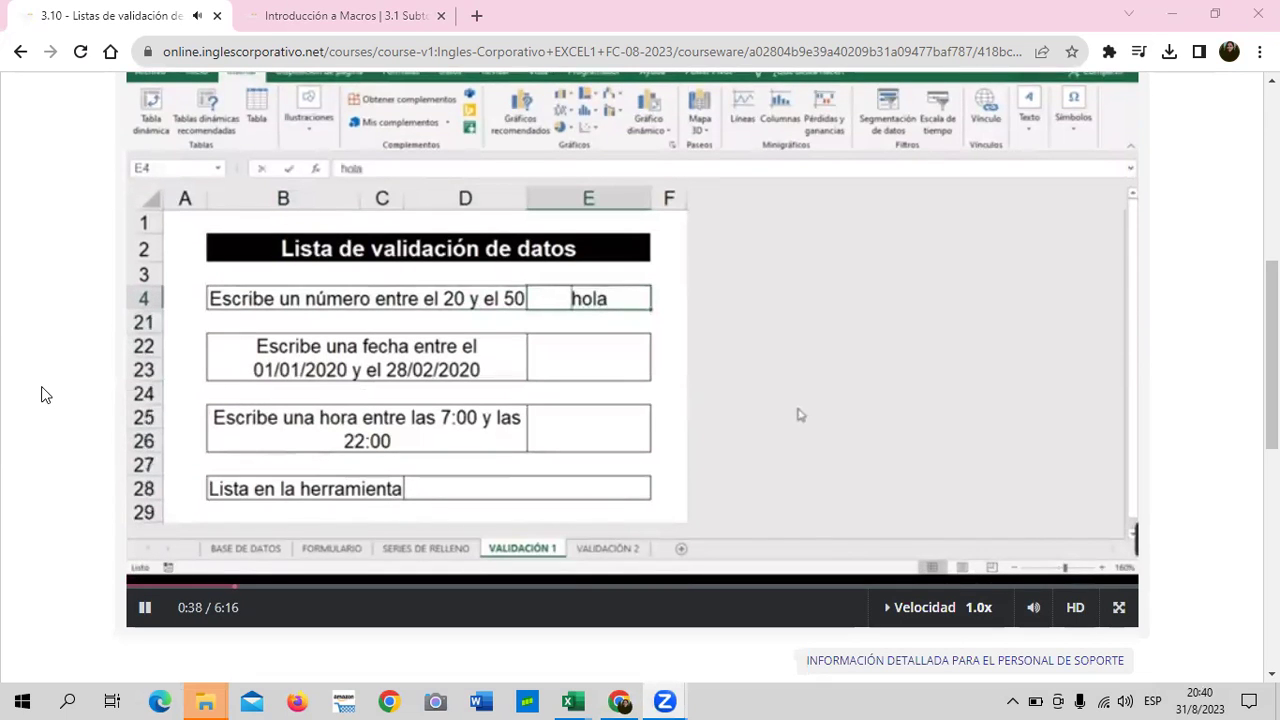
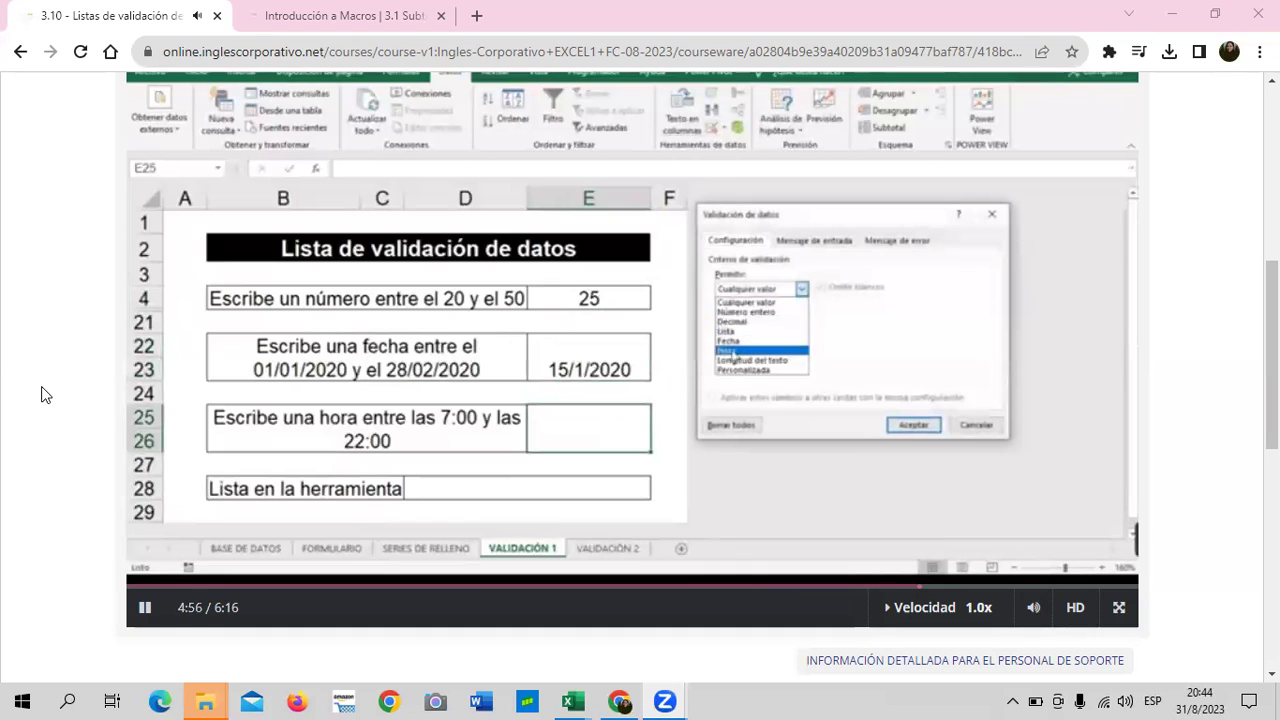
Pause the '3.4 Lista de validación' lesson video at 6:04 of 6:16.
key(XF86MonBrightnessDown)
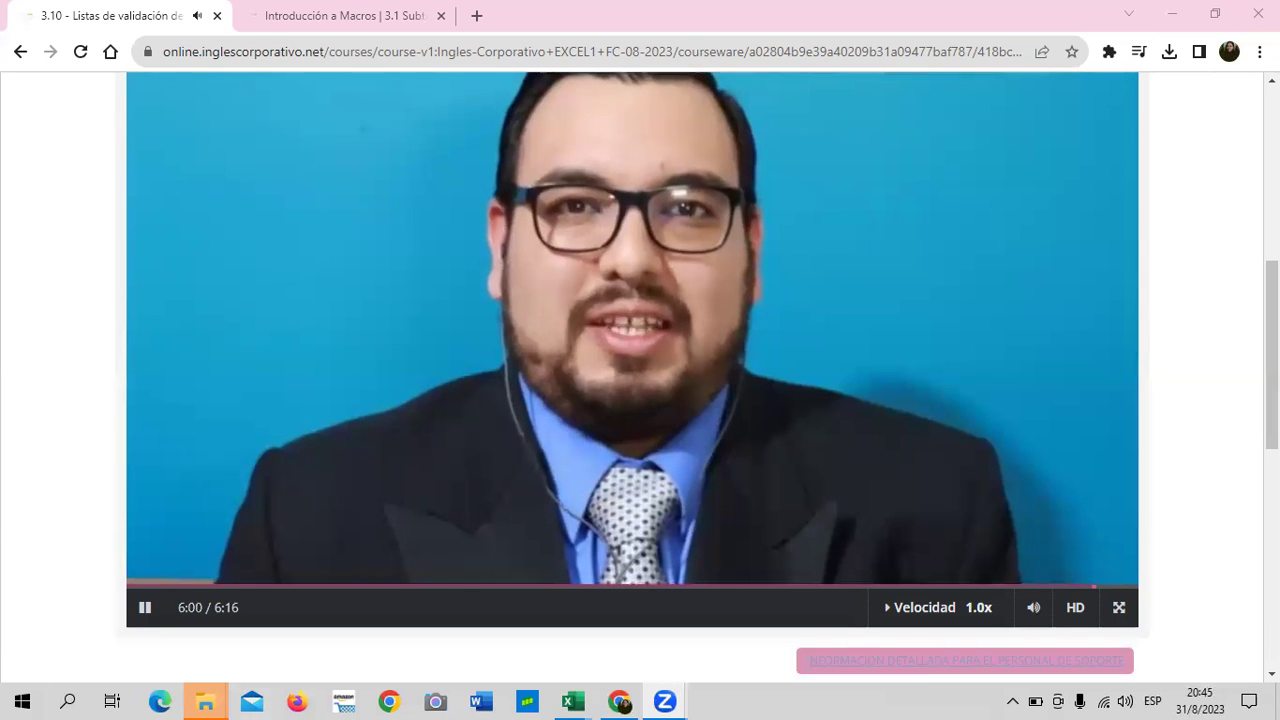
scroll(619, 325, up, 1)
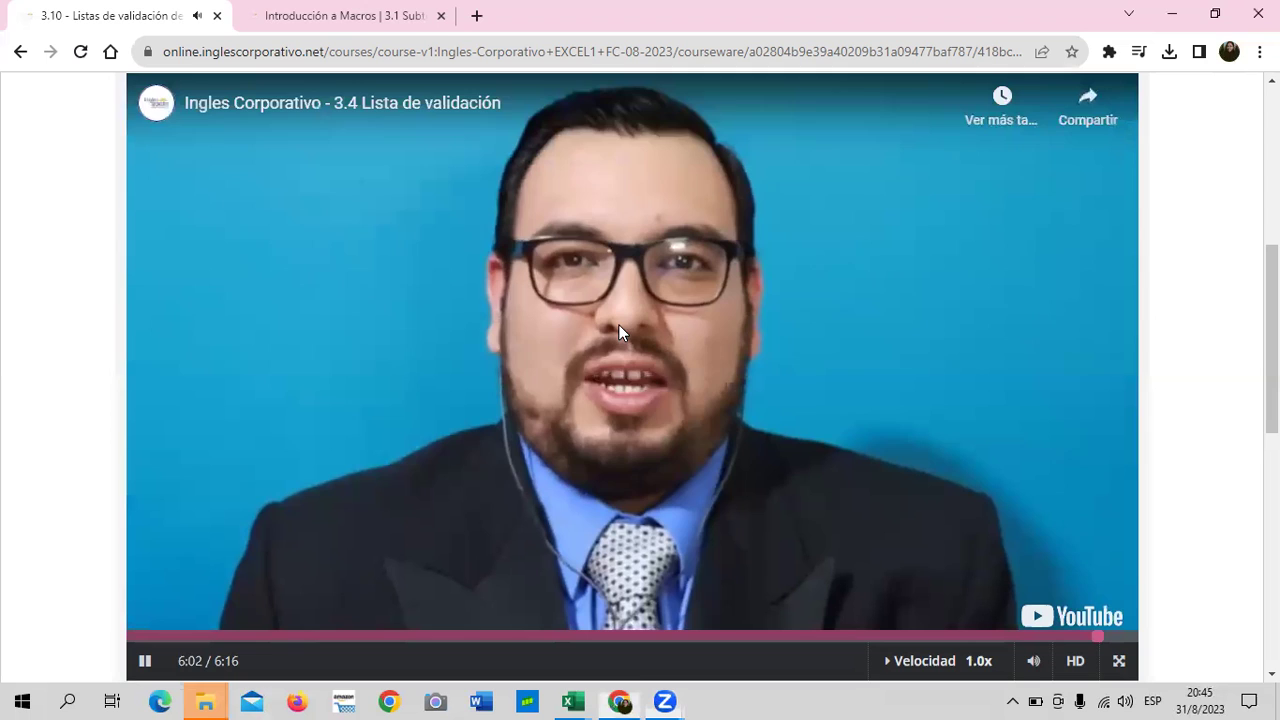
click(643, 409)
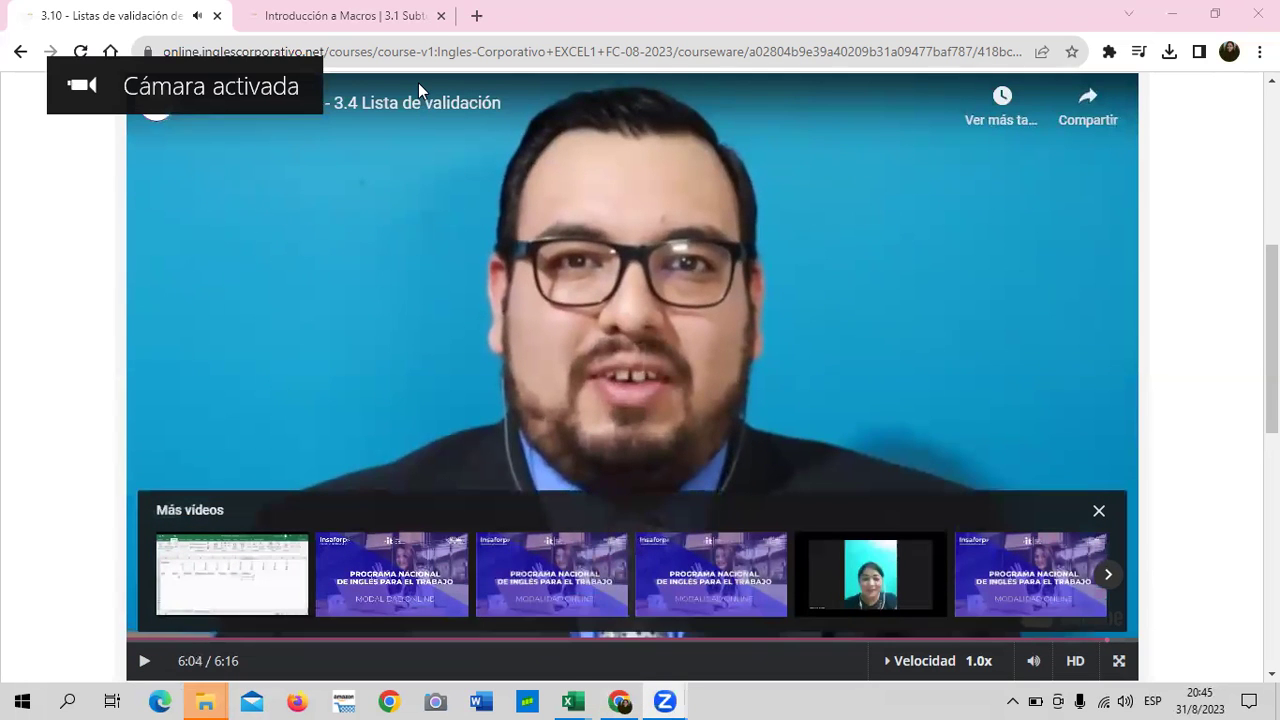
scroll(678, 487, down, 2)
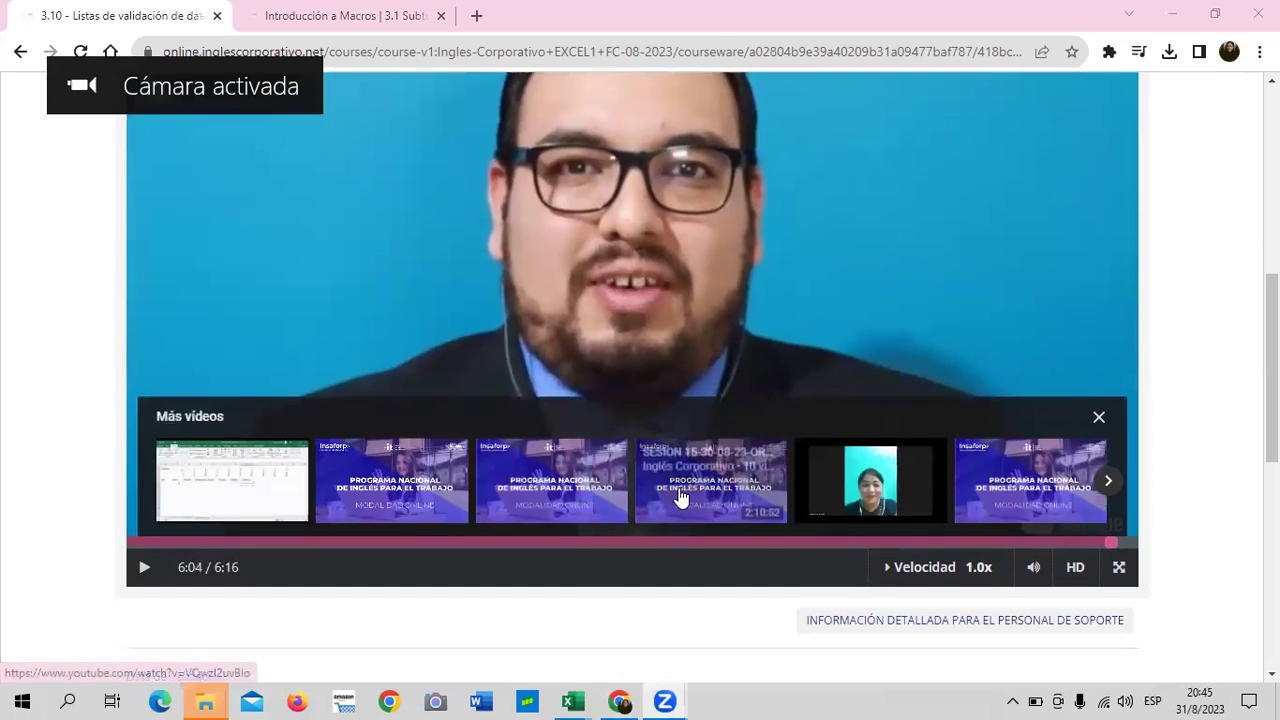
mouse_move(575, 700)
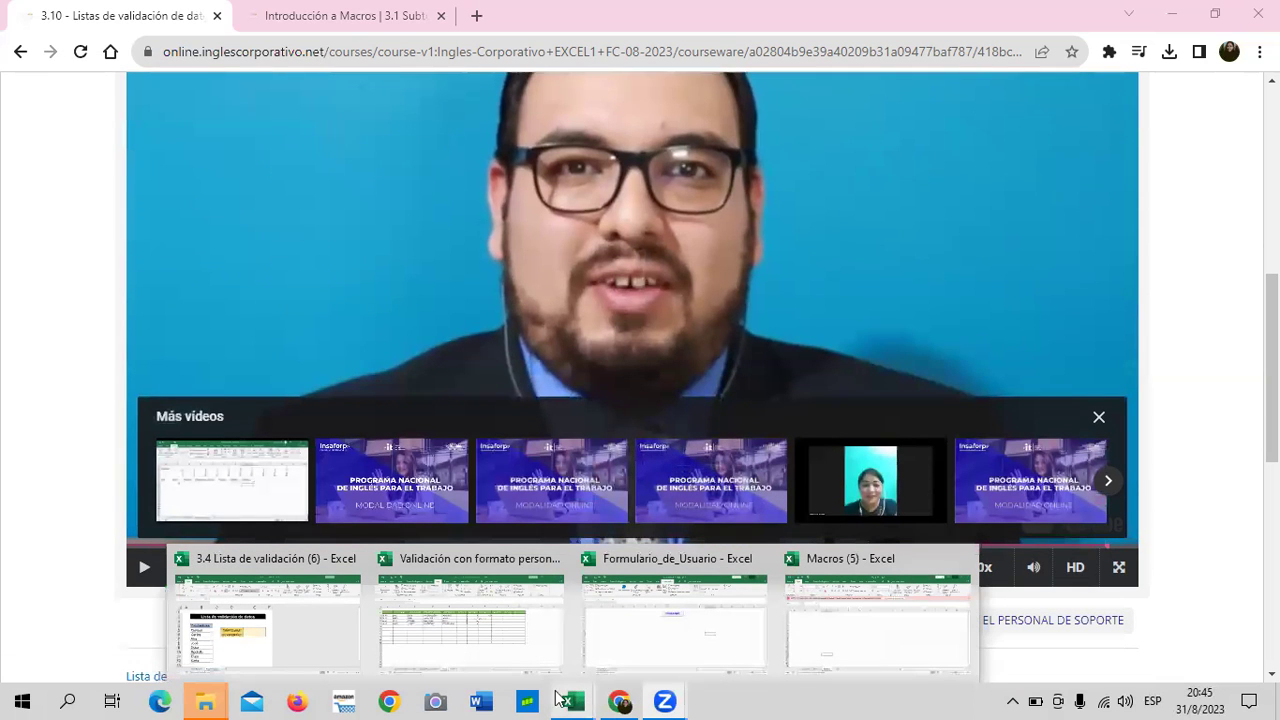
Review the Vendedores list on the VALIDACIÓN sheets, then switch to the Validación con formato personalizado workbook.
click(310, 626)
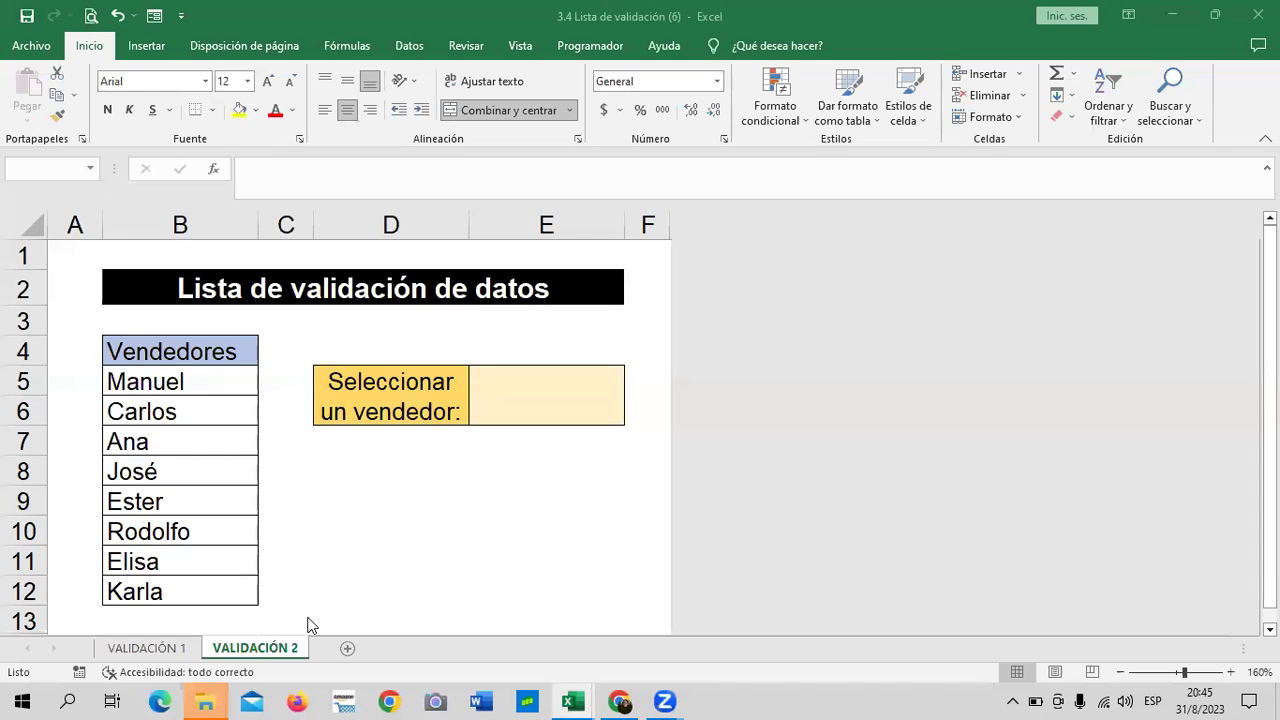
click(178, 650)
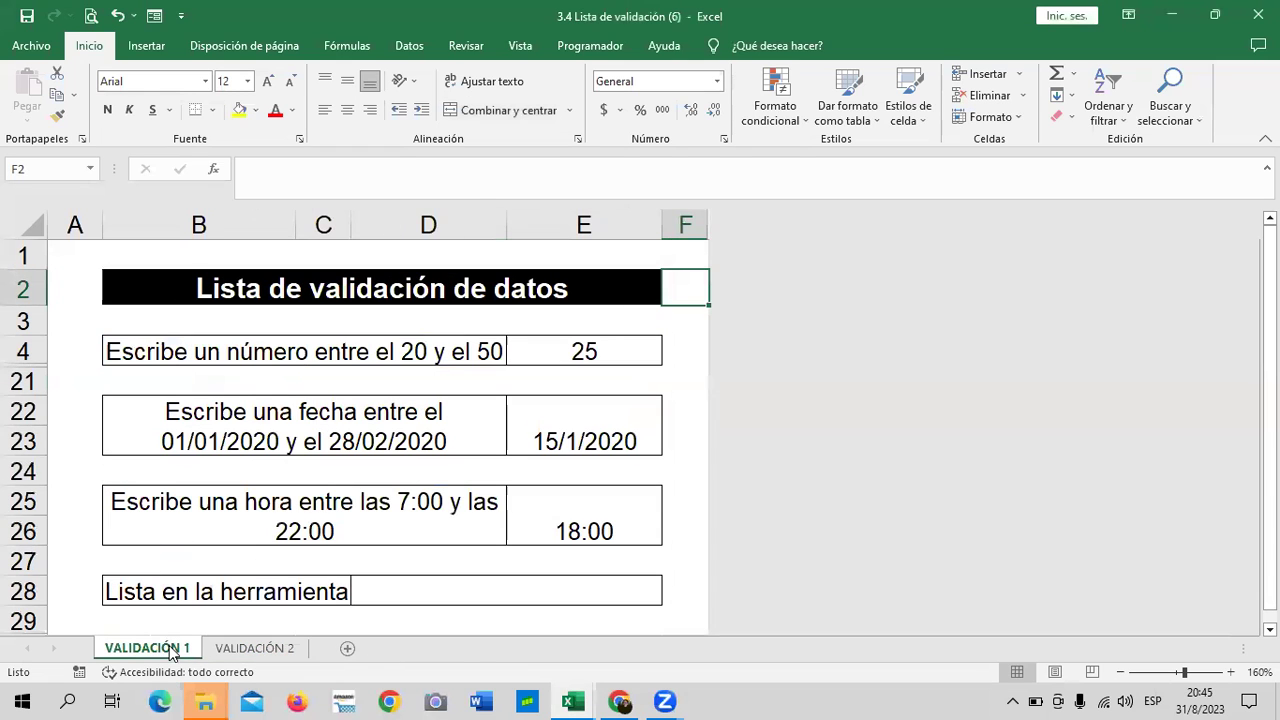
click(230, 650)
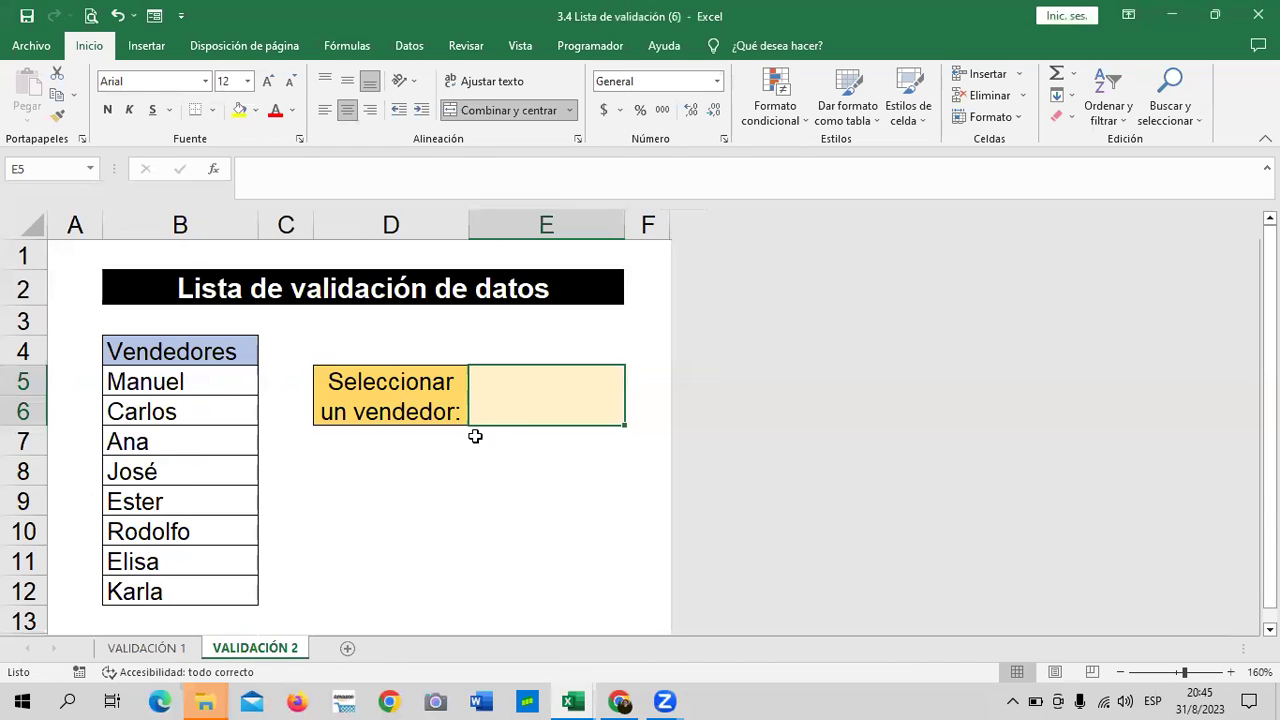
drag(175, 380, 173, 597)
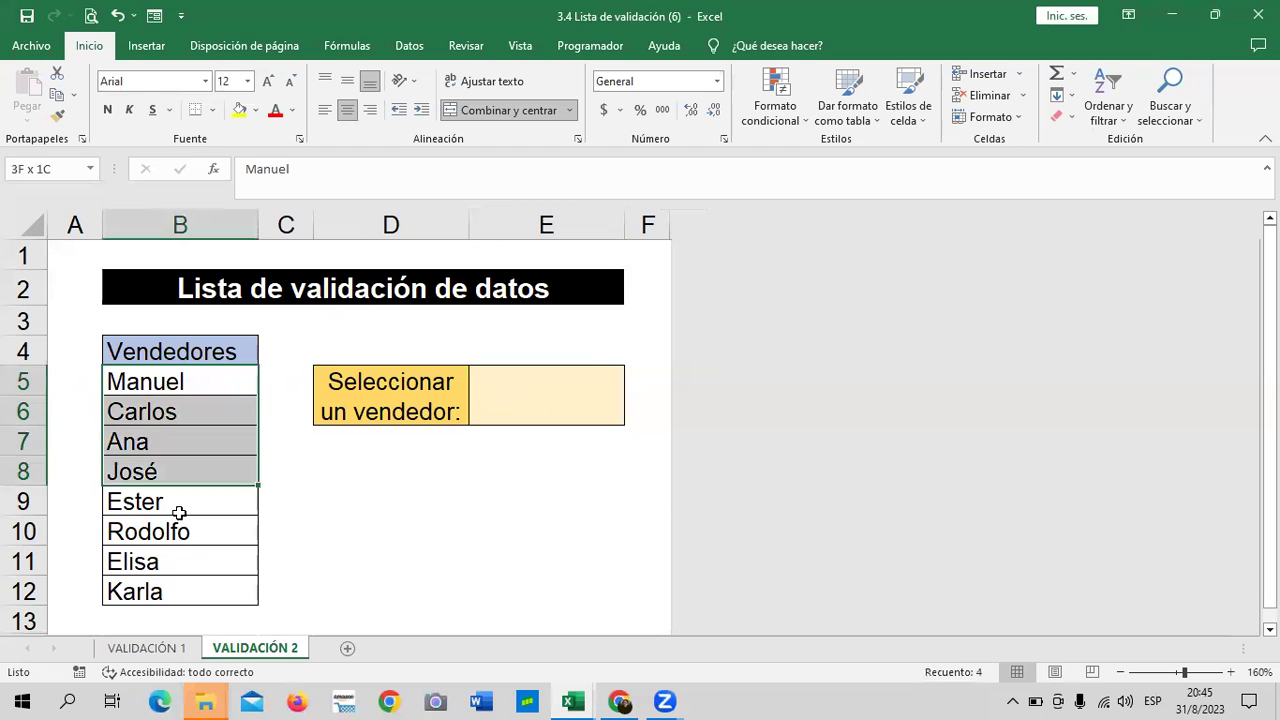
click(345, 555)
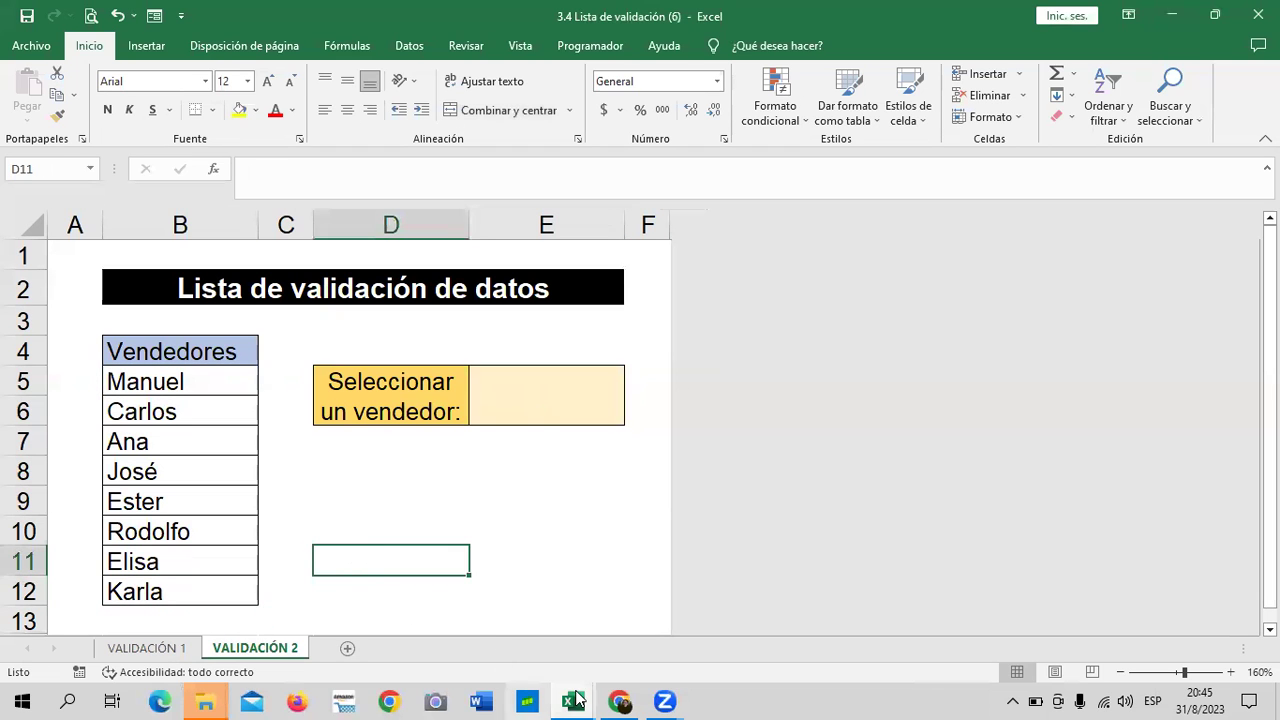
mouse_move(585, 699)
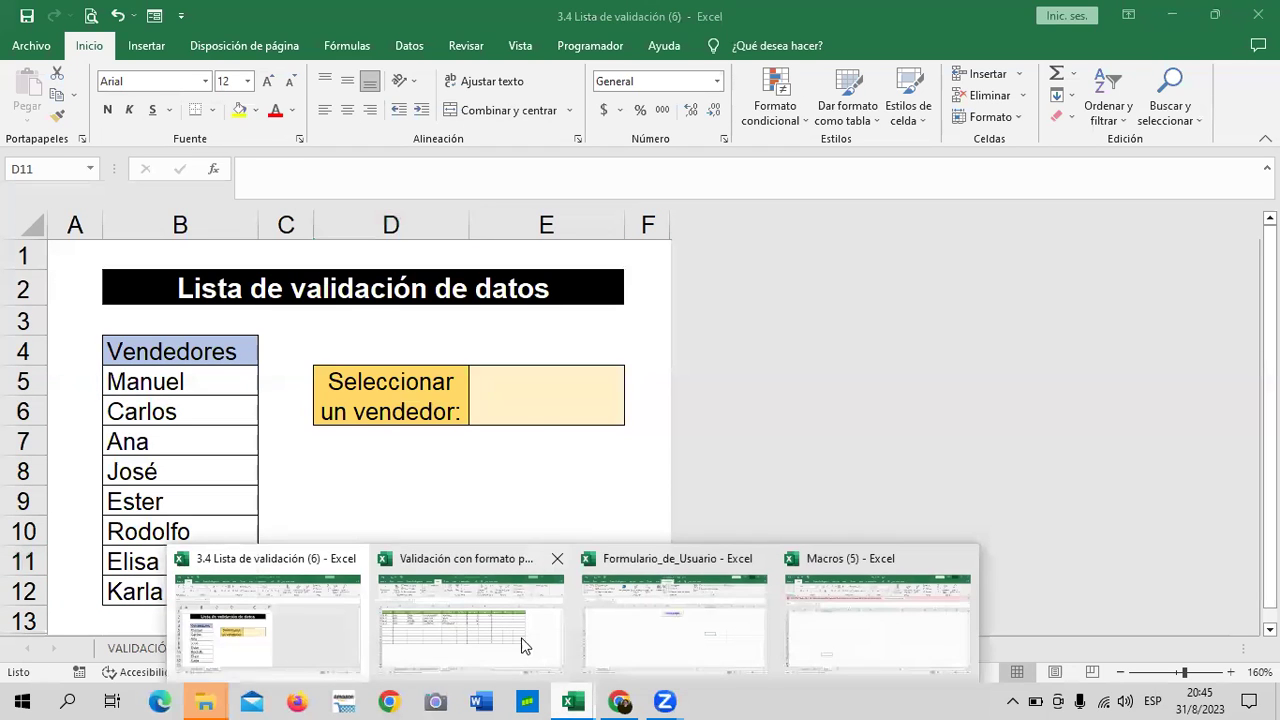
click(522, 644)
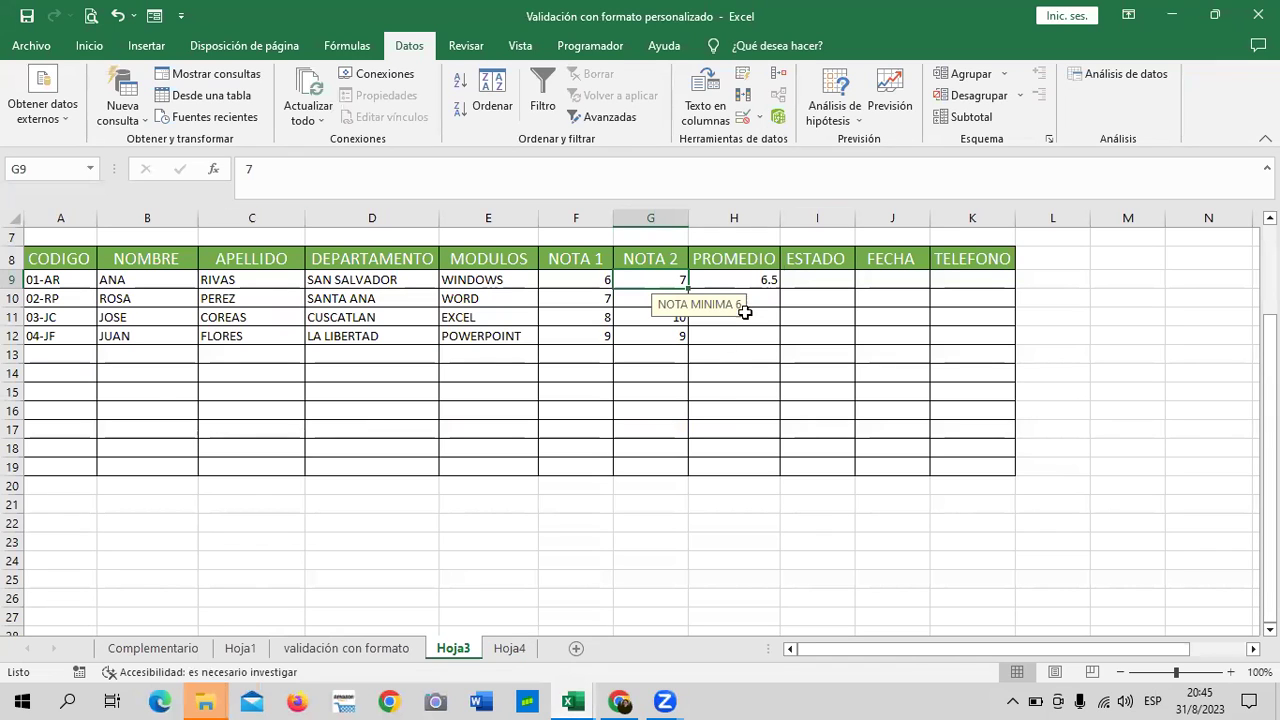
Confirm =PROMEDIO(F9:G9) in H9 and fill it down to H12.
click(714, 378)
click(737, 279)
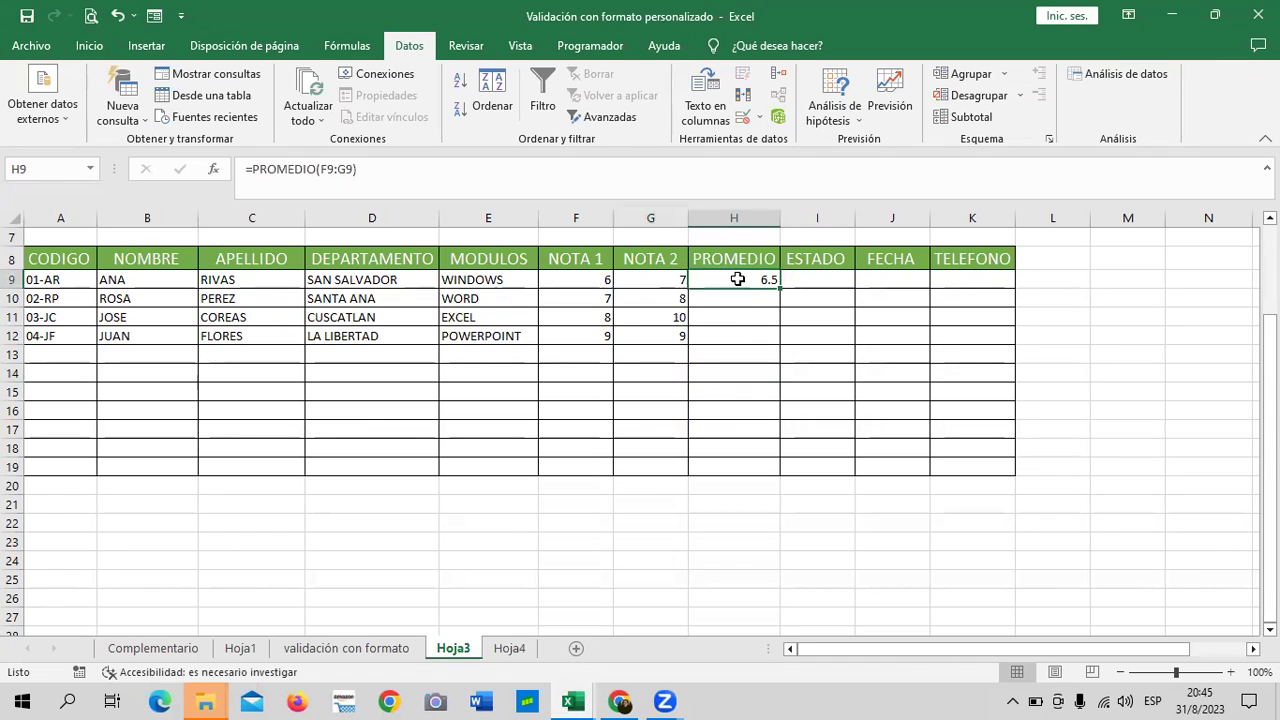
click(571, 168)
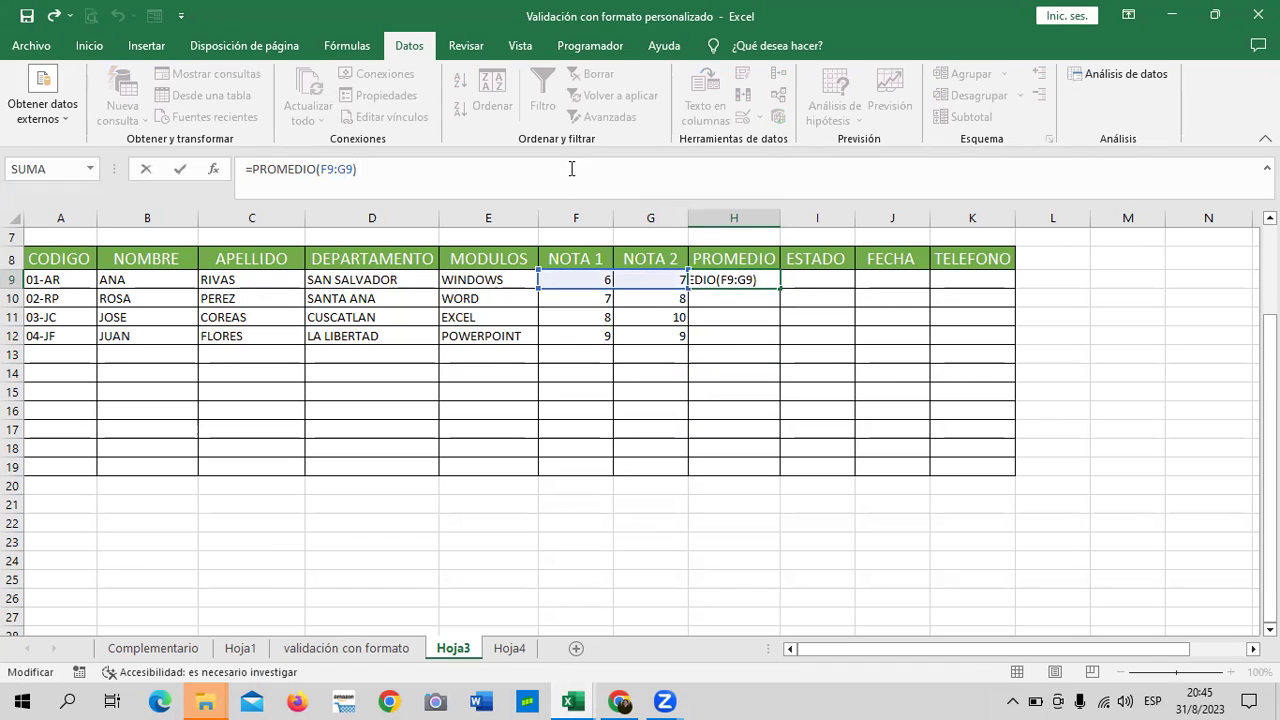
key(Return)
click(752, 279)
drag(779, 288, 785, 348)
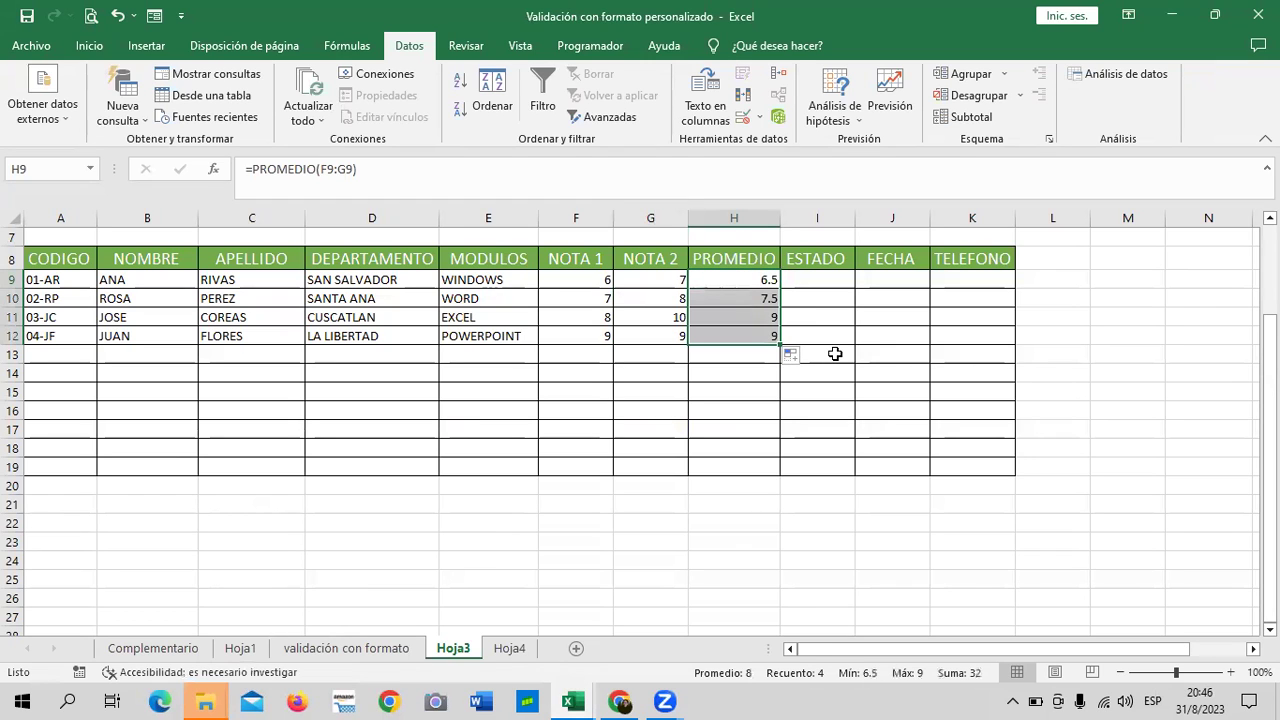
click(872, 408)
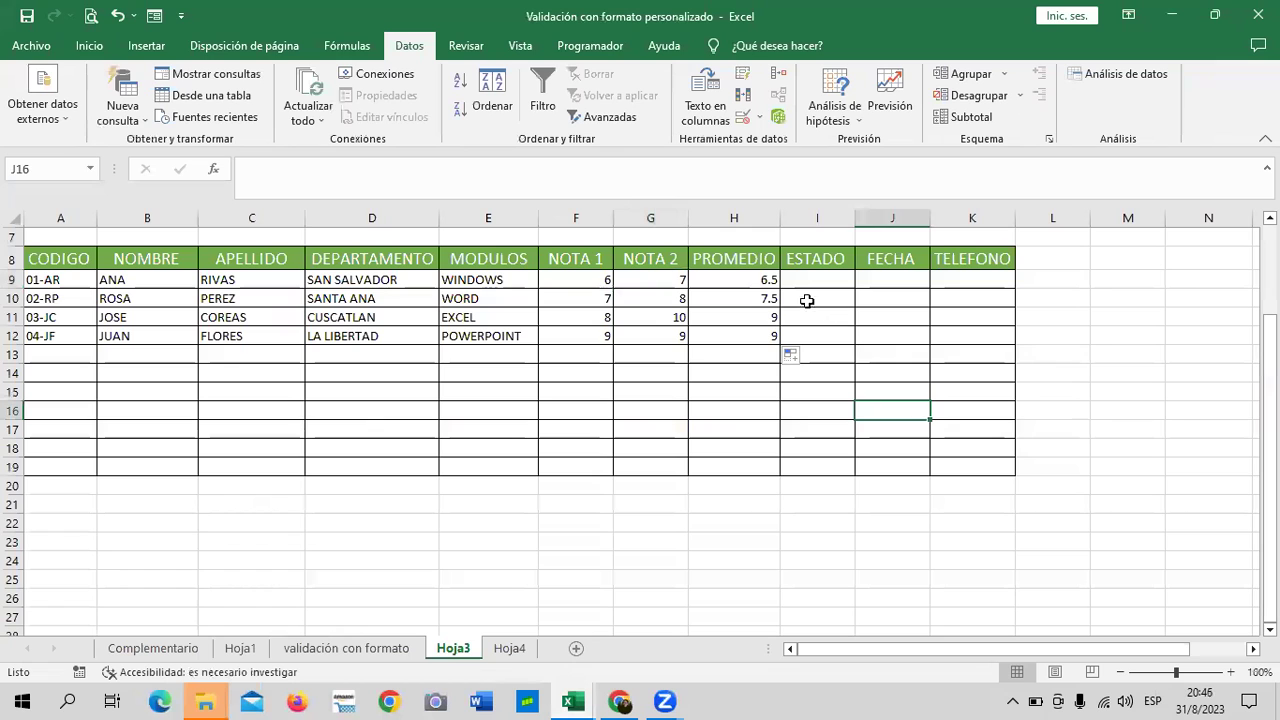
Format the averages H9:H12 to show one decimal (6.5, 7.5, 9.0, 9.0).
drag(765, 279, 745, 337)
click(90, 46)
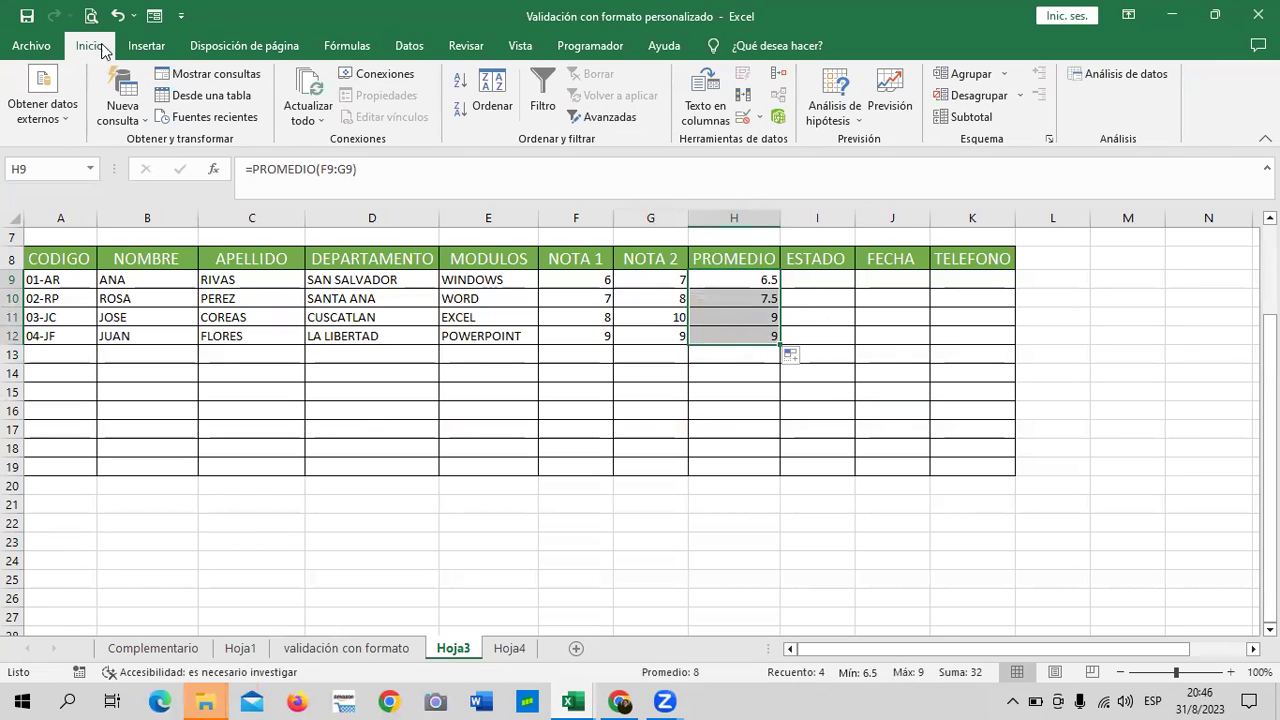
click(714, 112)
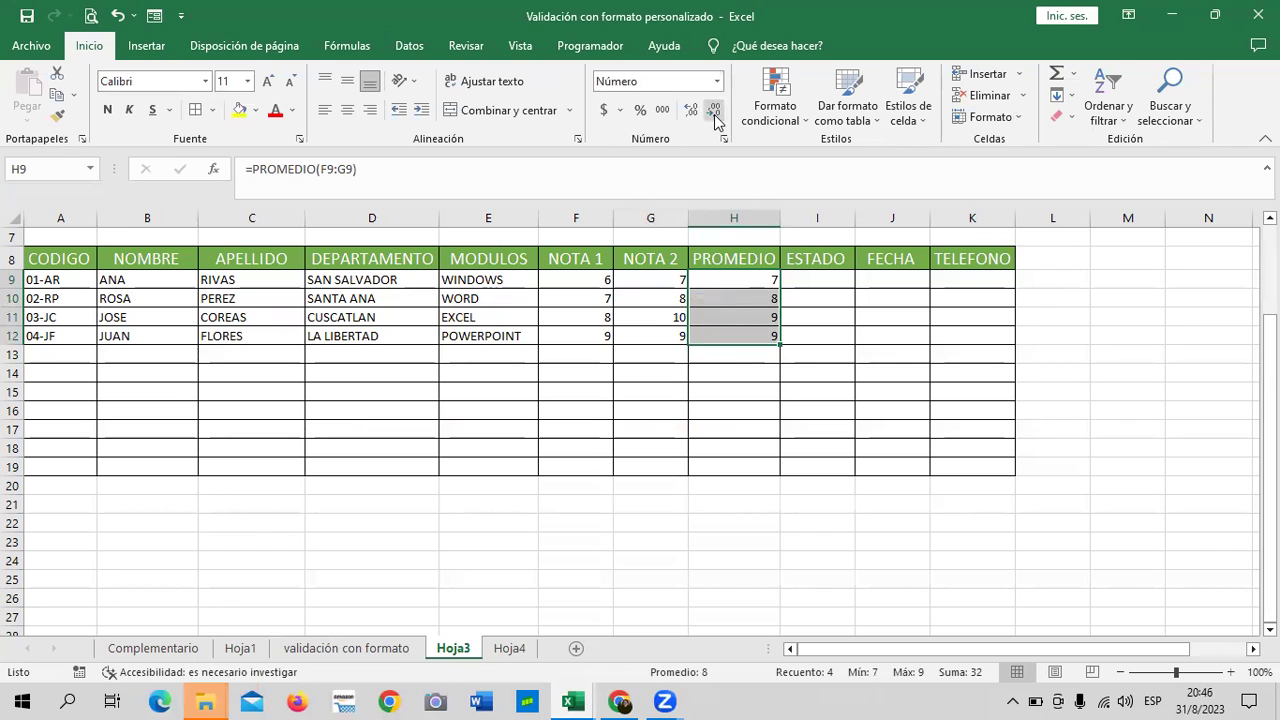
click(691, 111)
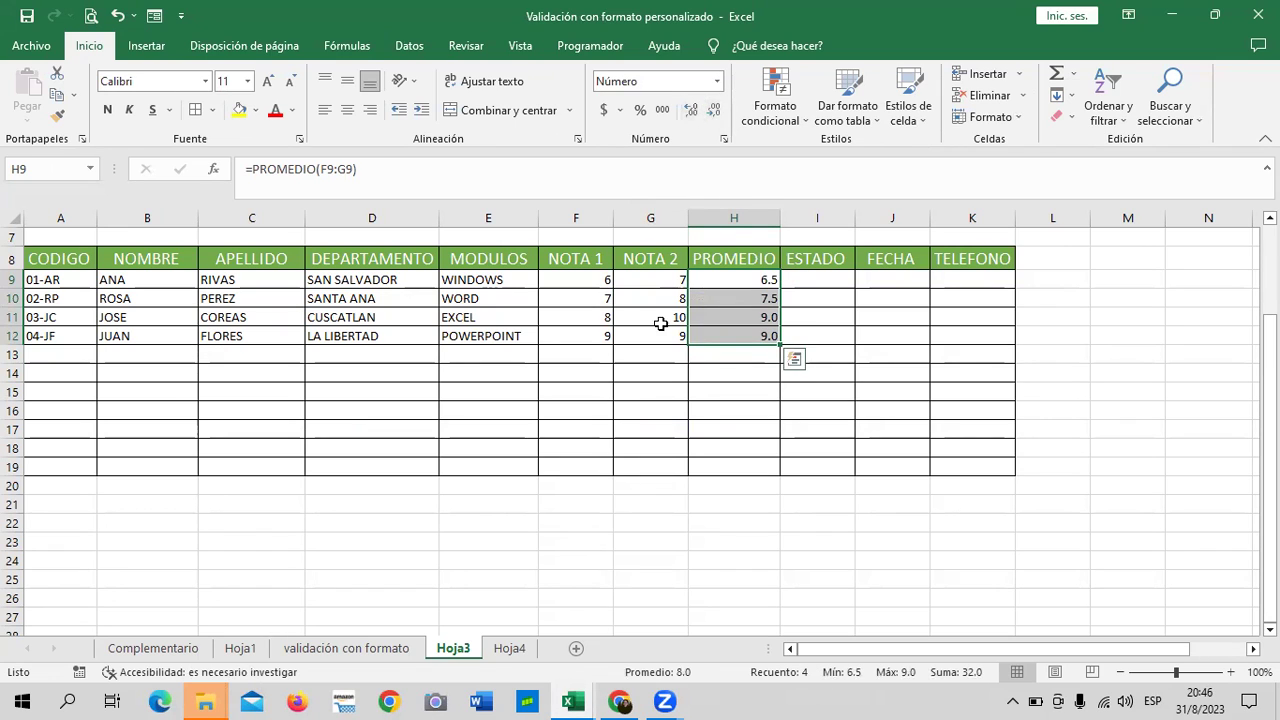
scroll(720, 388, down, 1)
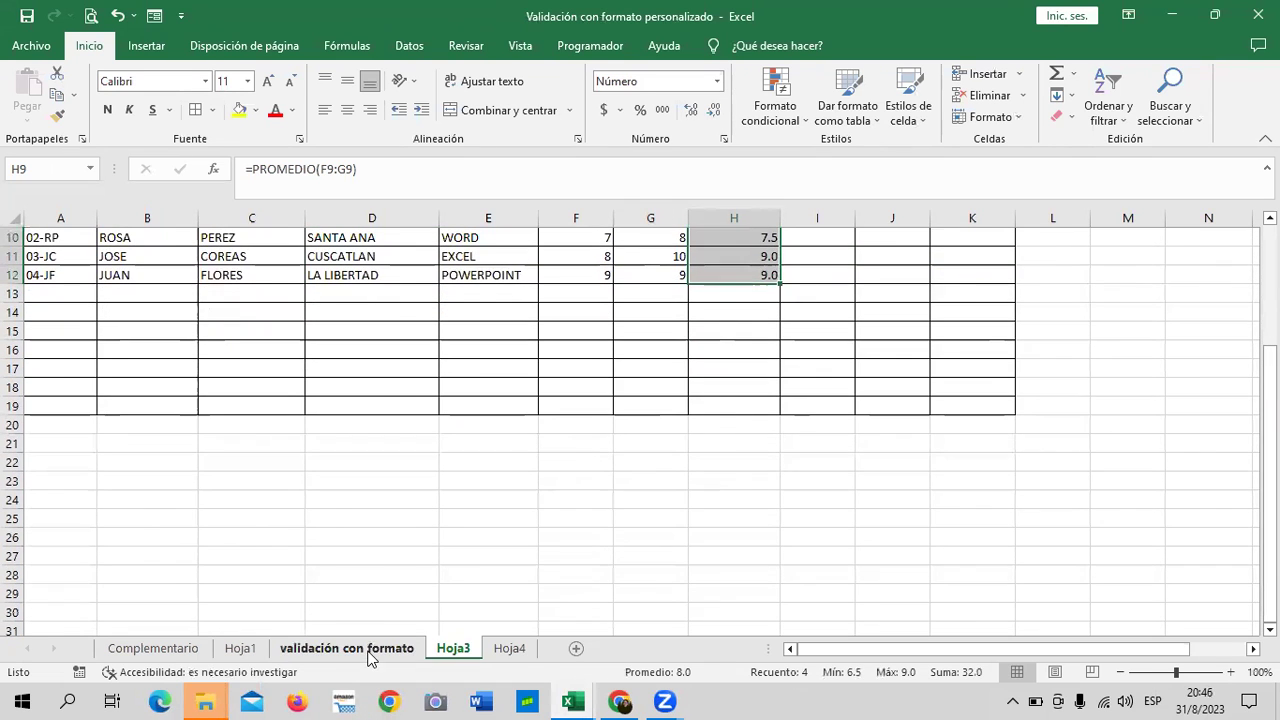
Read the first-quarter 2023 date rule on the validación con formato sheet, then return to Hoja3.
click(350, 649)
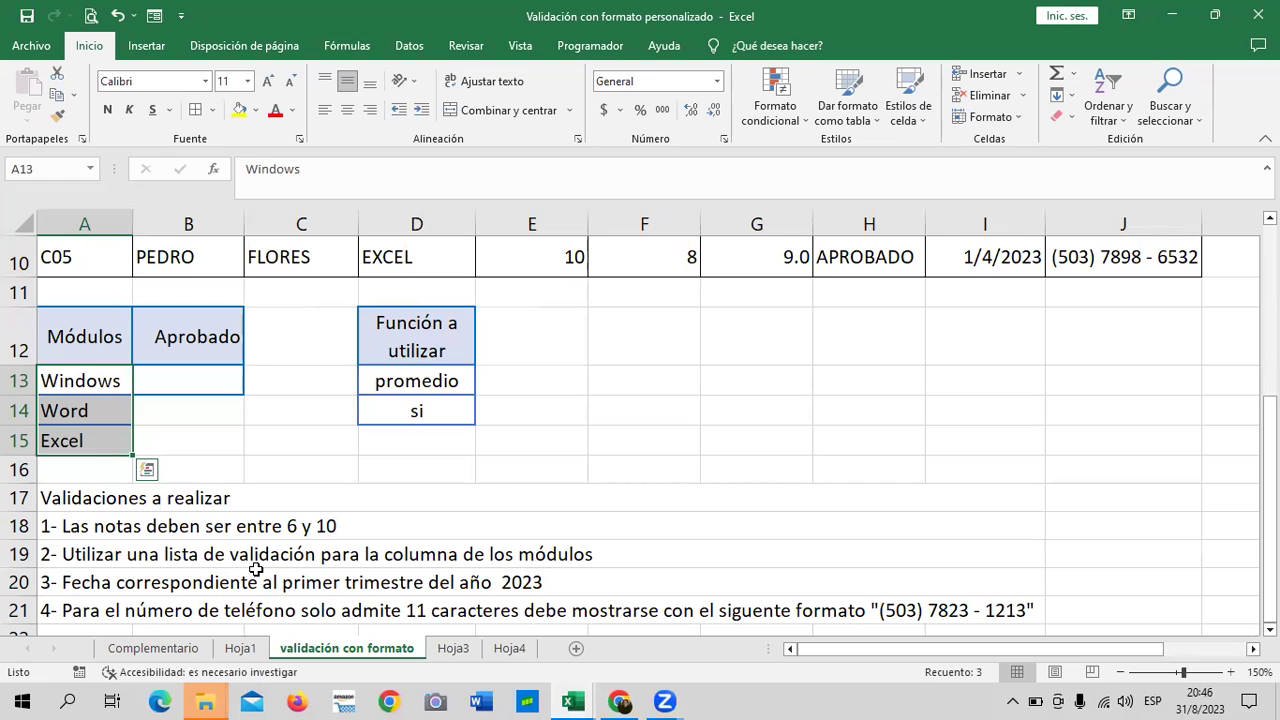
scroll(500, 580, down, 1)
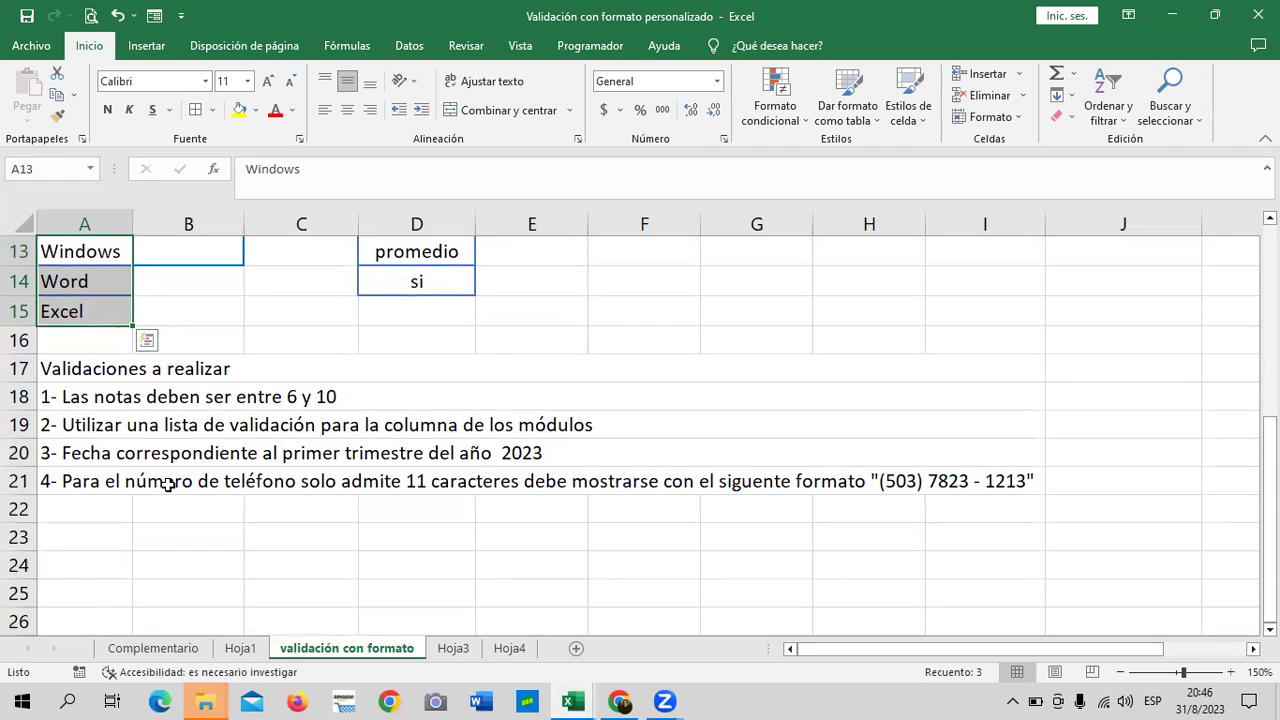
click(518, 462)
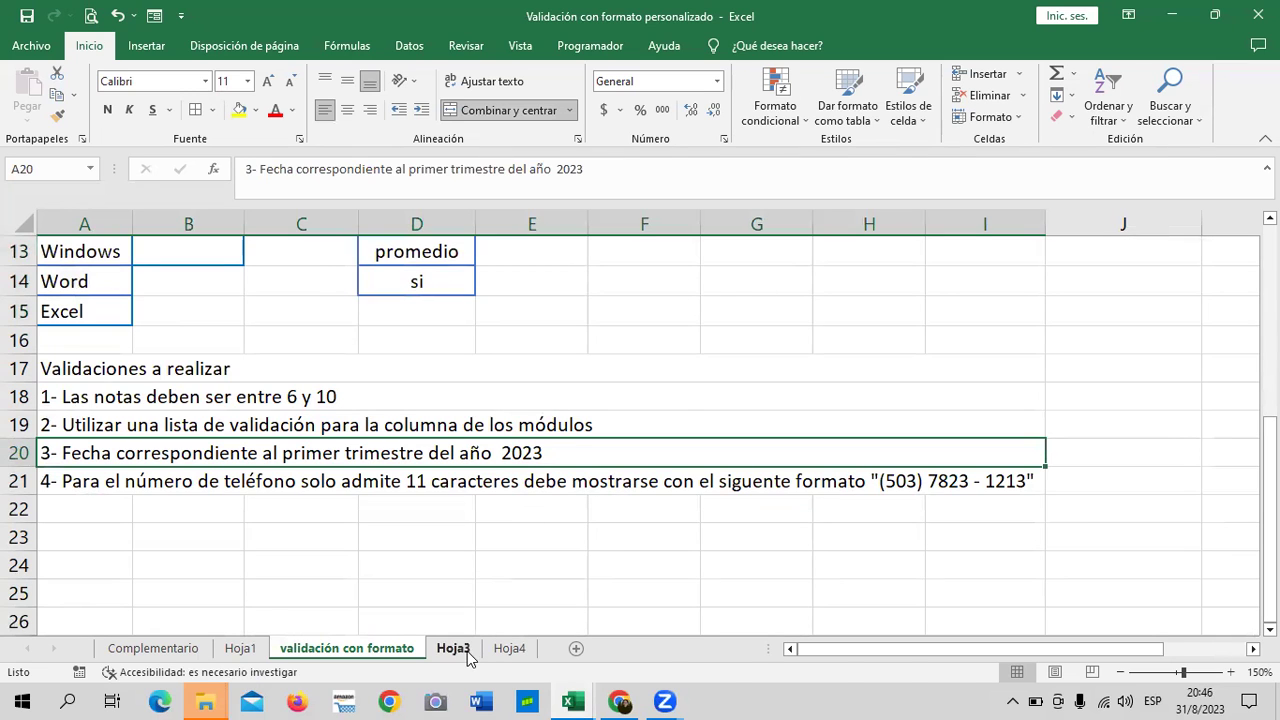
click(453, 648)
scroll(897, 526, up, 1)
scroll(897, 526, up, 3)
Widen the ESTADO and FECHA columns and select the FECHA cells J9:J19.
click(1037, 446)
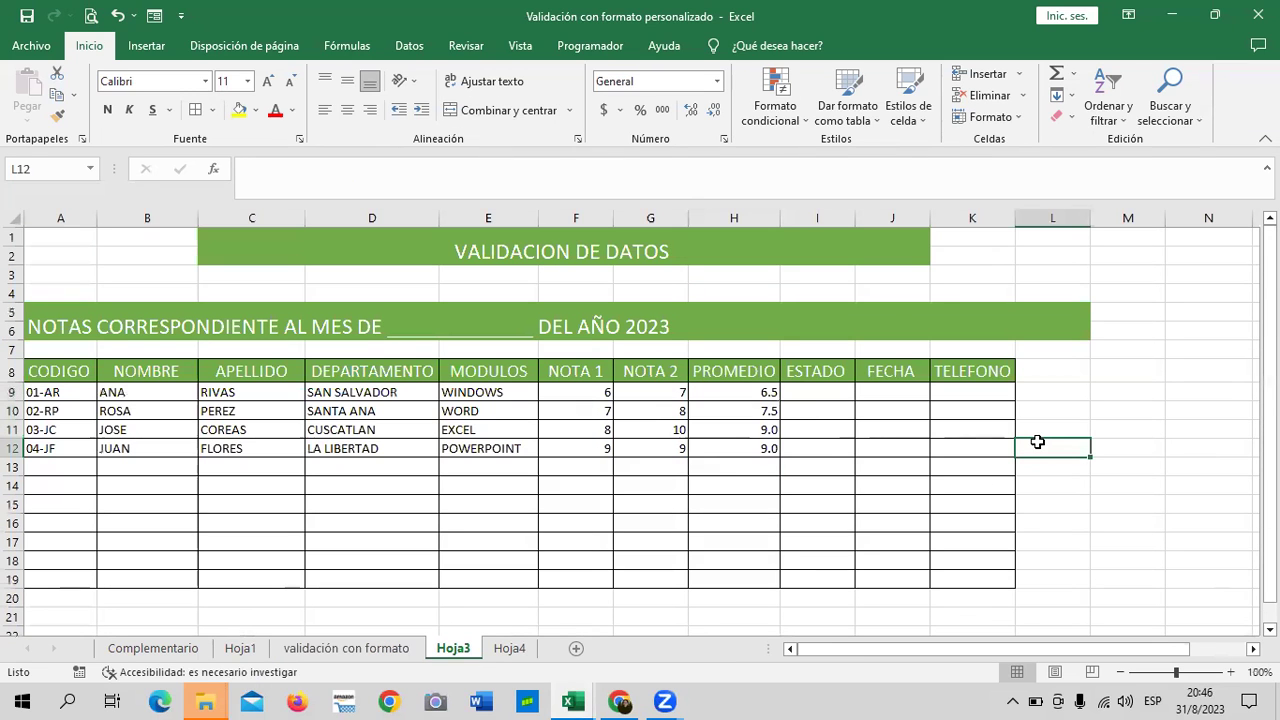
drag(855, 218, 868, 217)
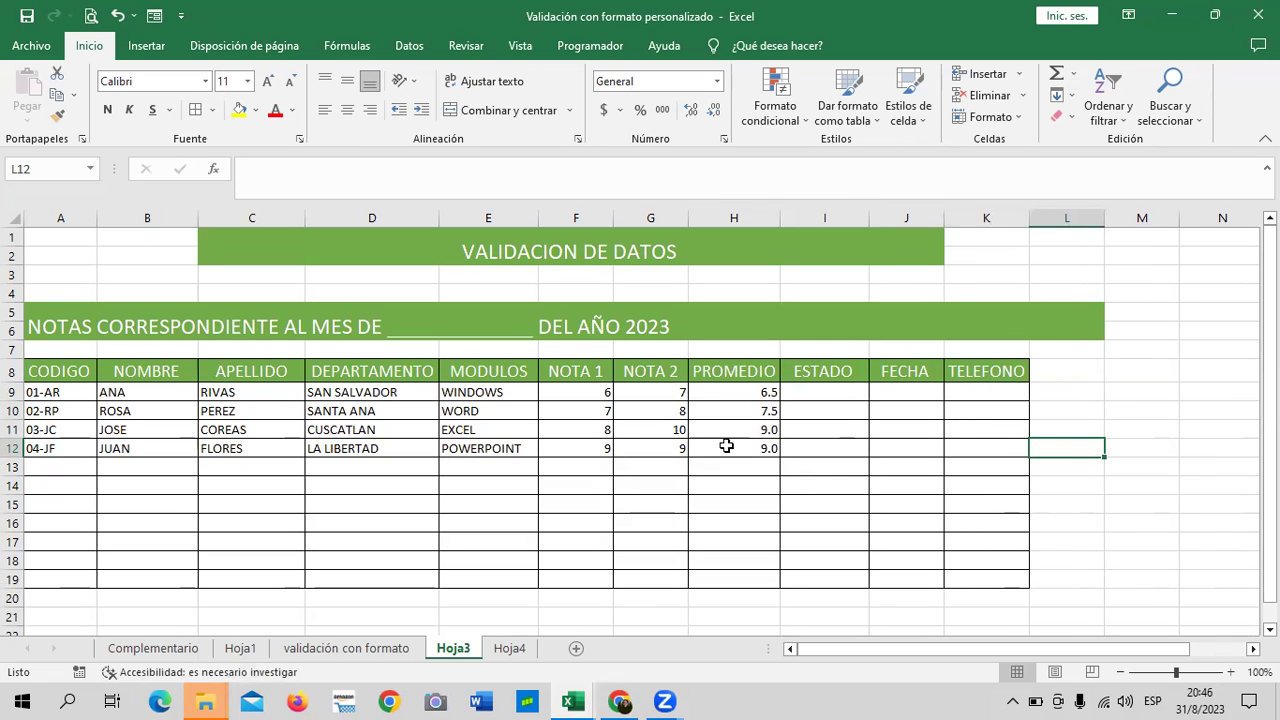
click(748, 393)
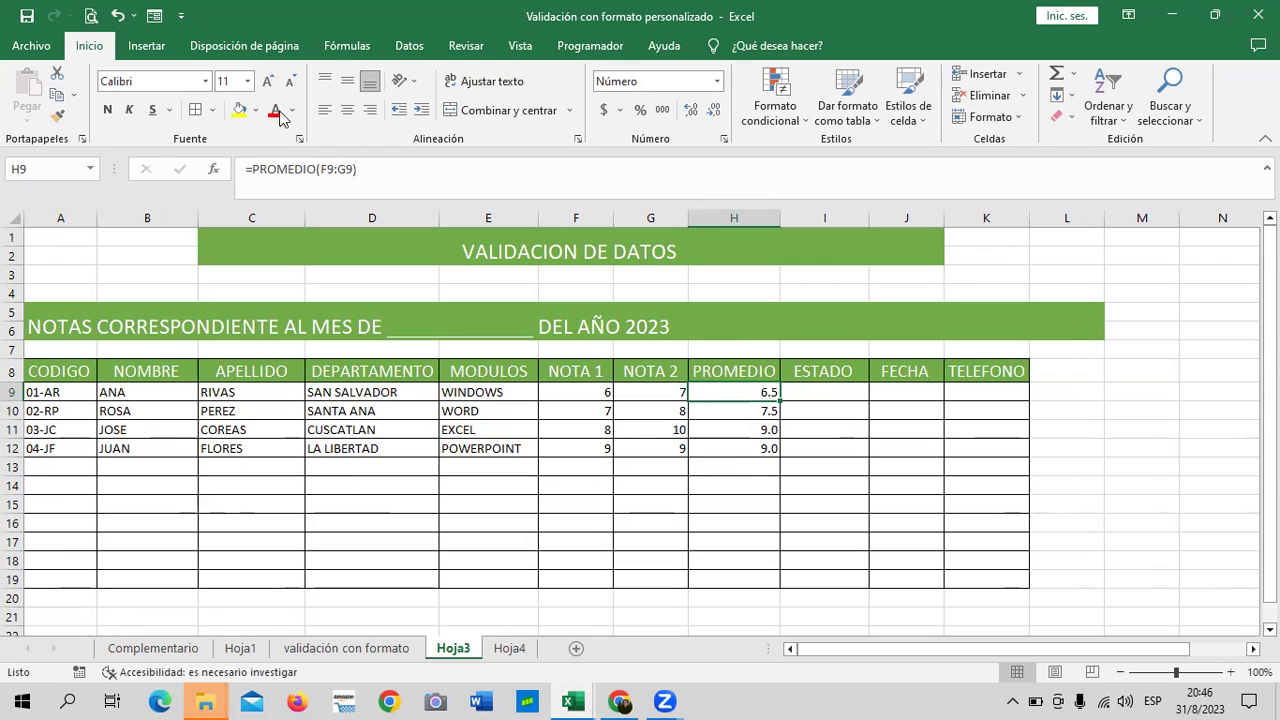
drag(938, 215, 955, 215)
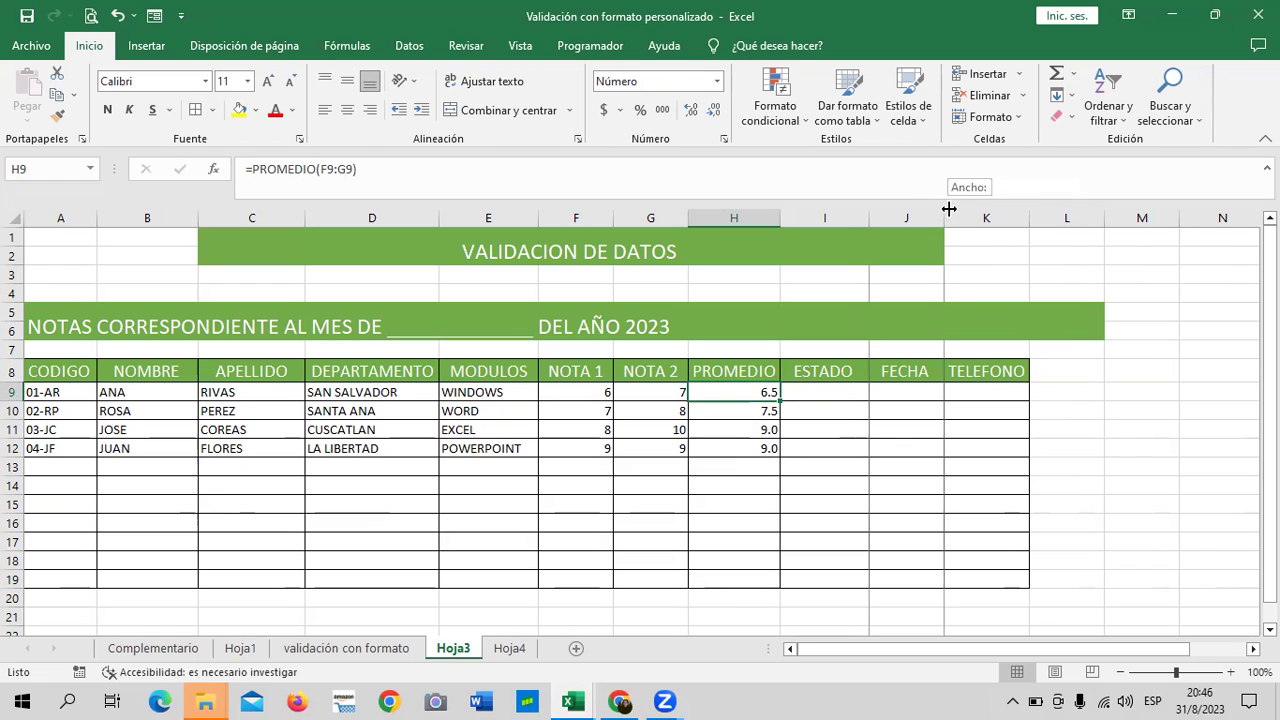
click(910, 395)
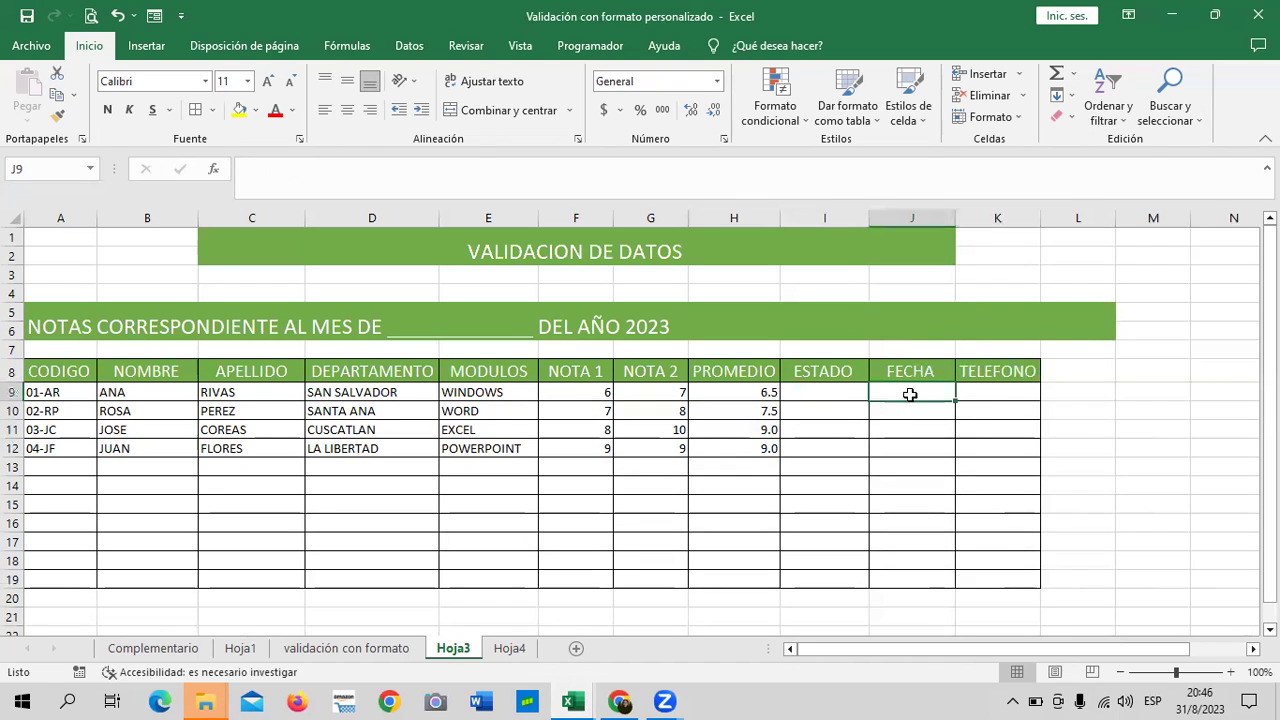
click(907, 574)
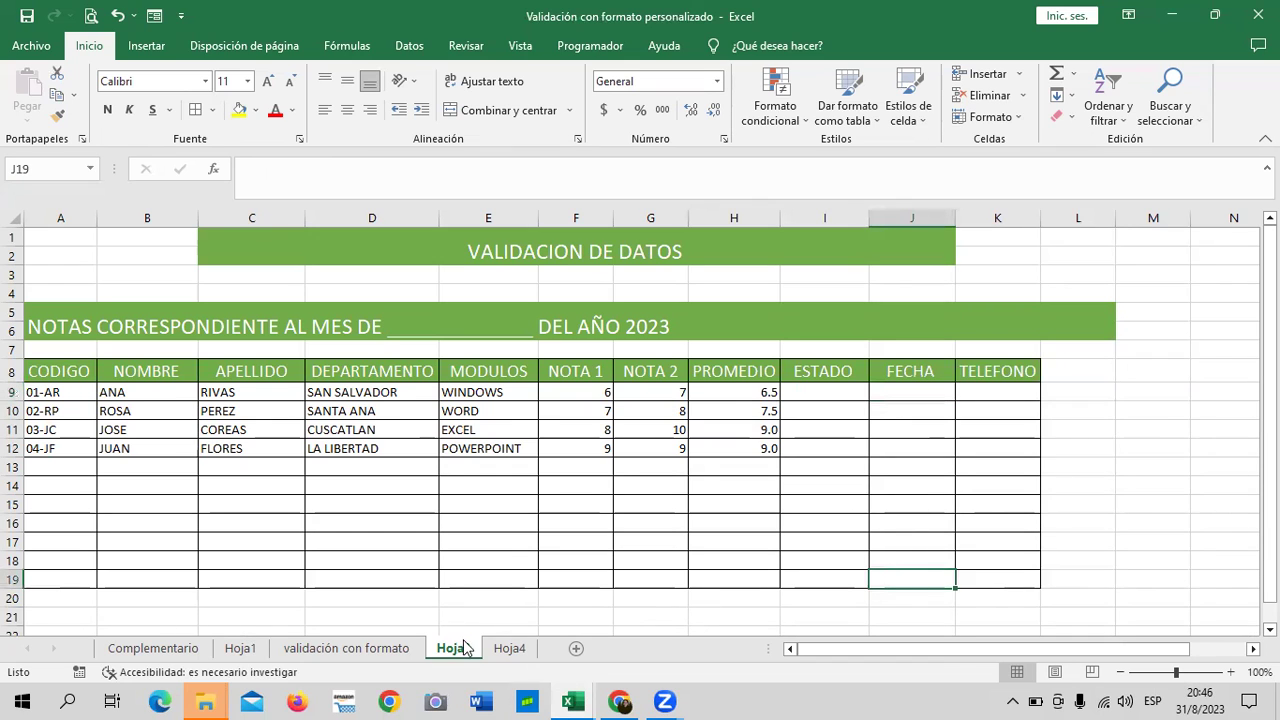
click(378, 650)
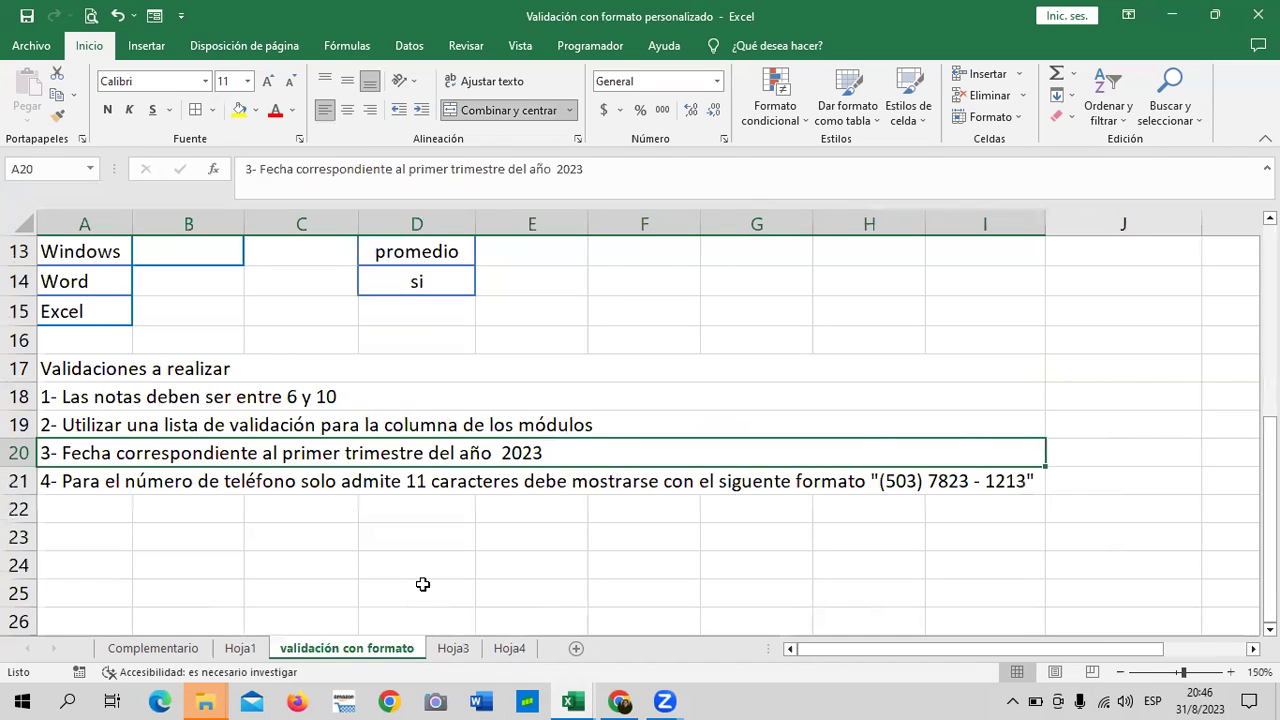
click(451, 649)
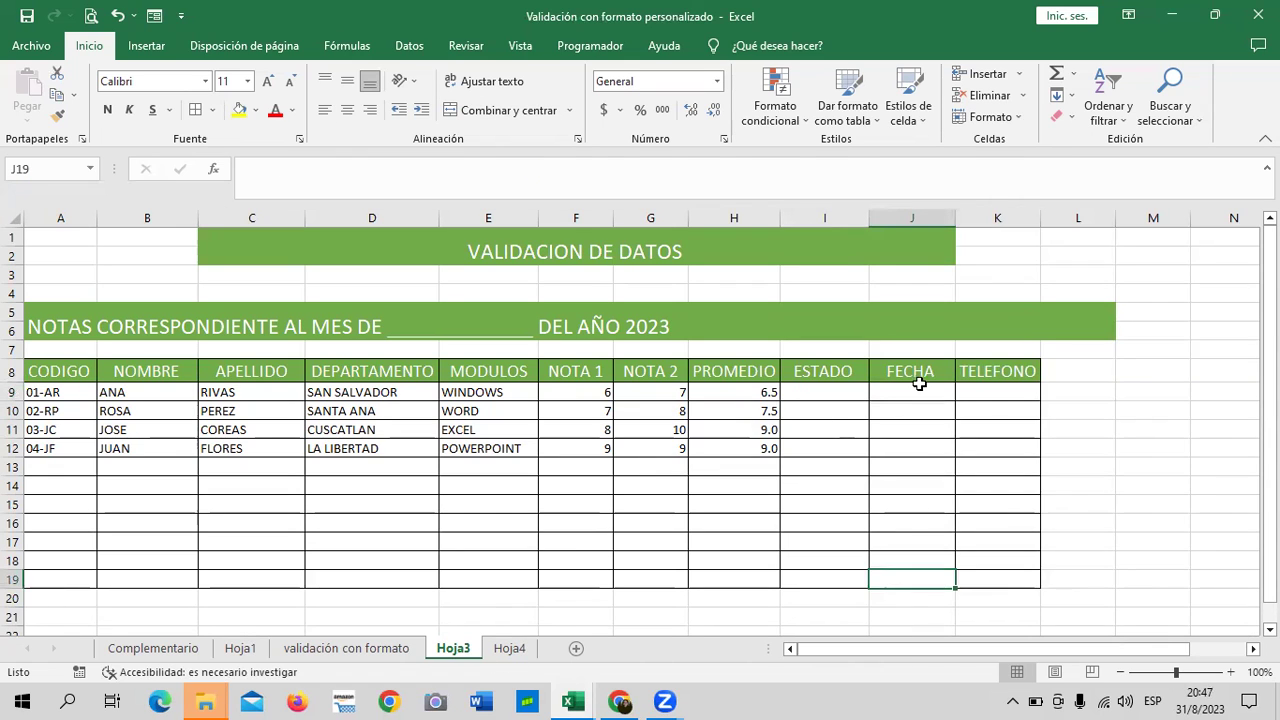
drag(910, 392, 917, 577)
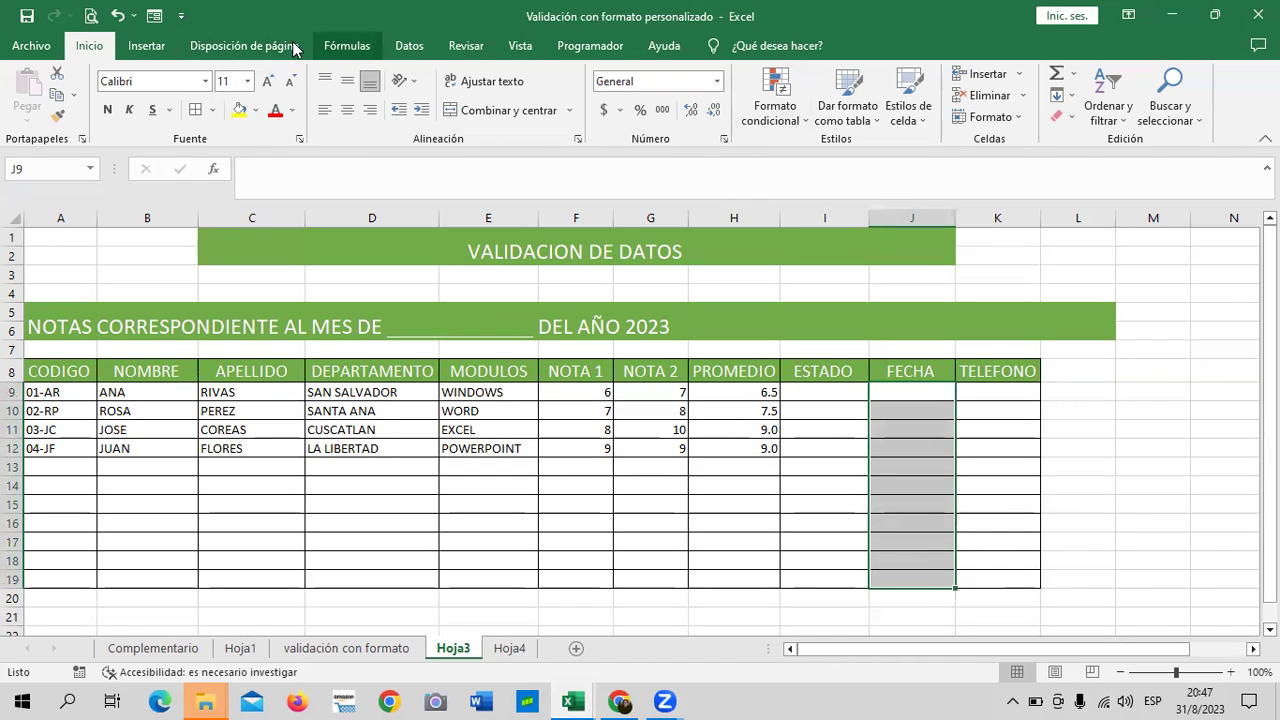
In Data Validation for J9:J19, set the error alert style to Advertencia and allow only dates.
scroll(293, 48, down, 3)
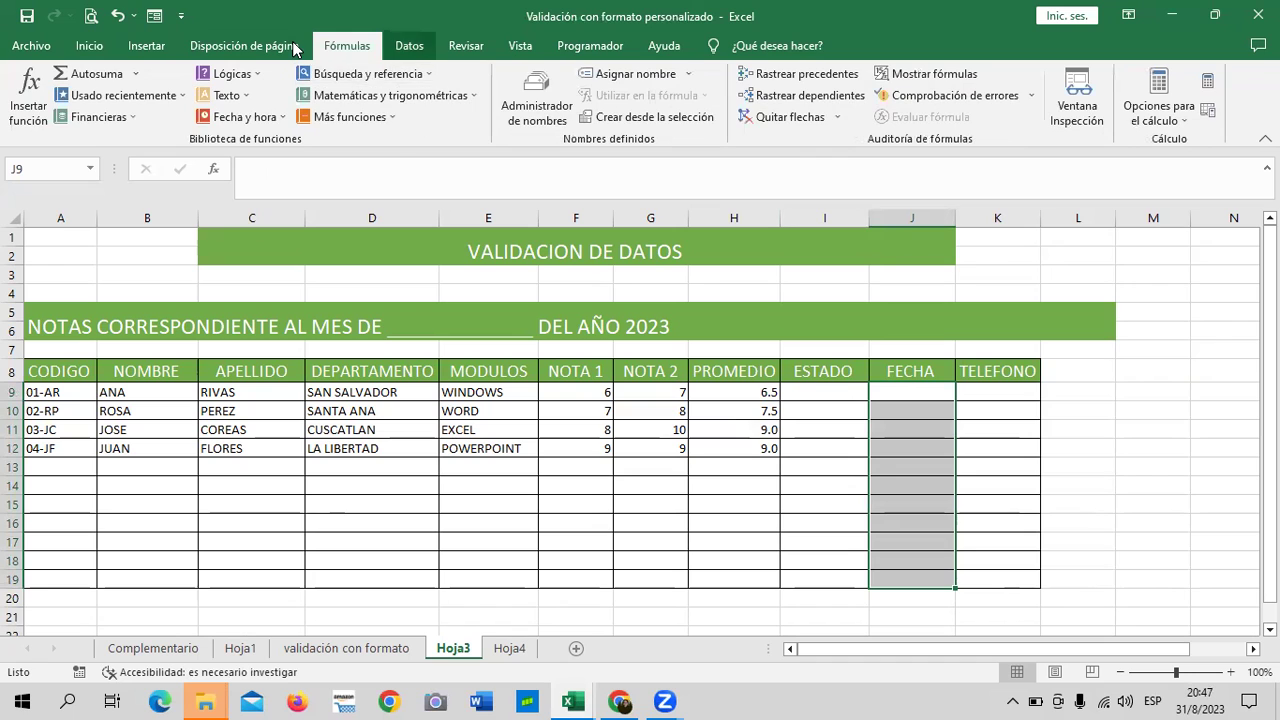
scroll(293, 48, down, 1)
click(742, 118)
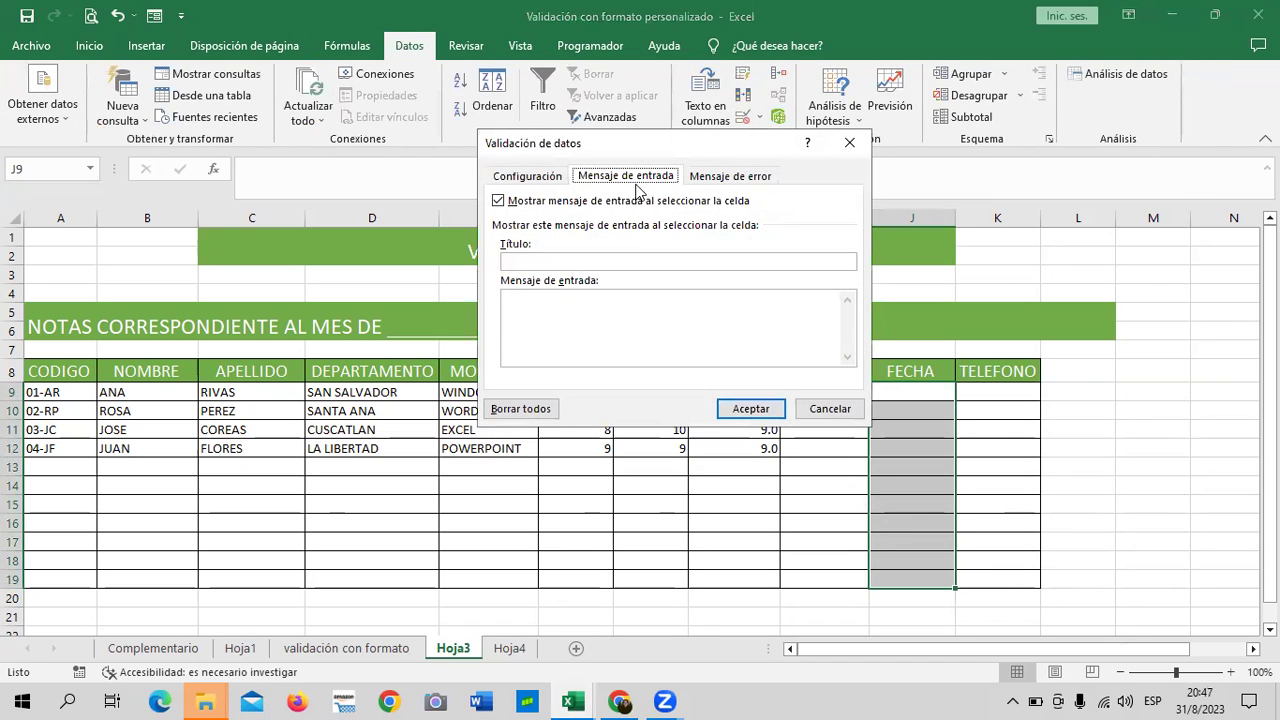
click(754, 180)
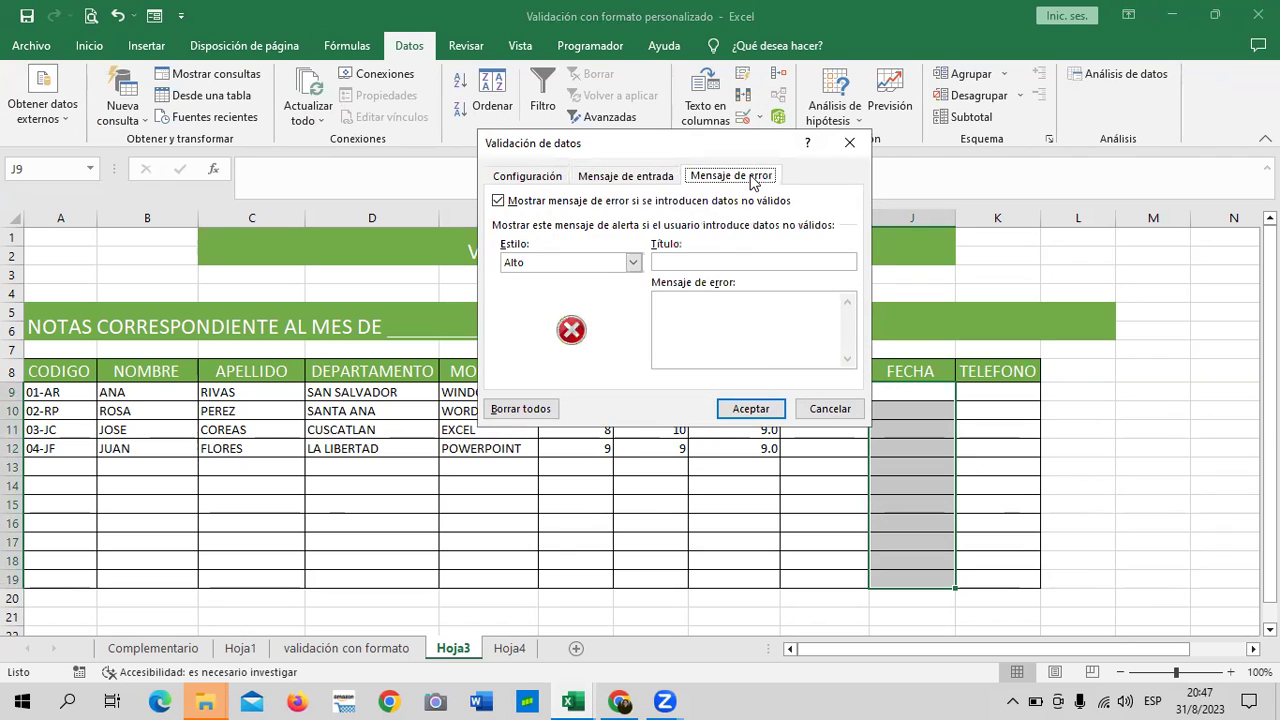
click(635, 261)
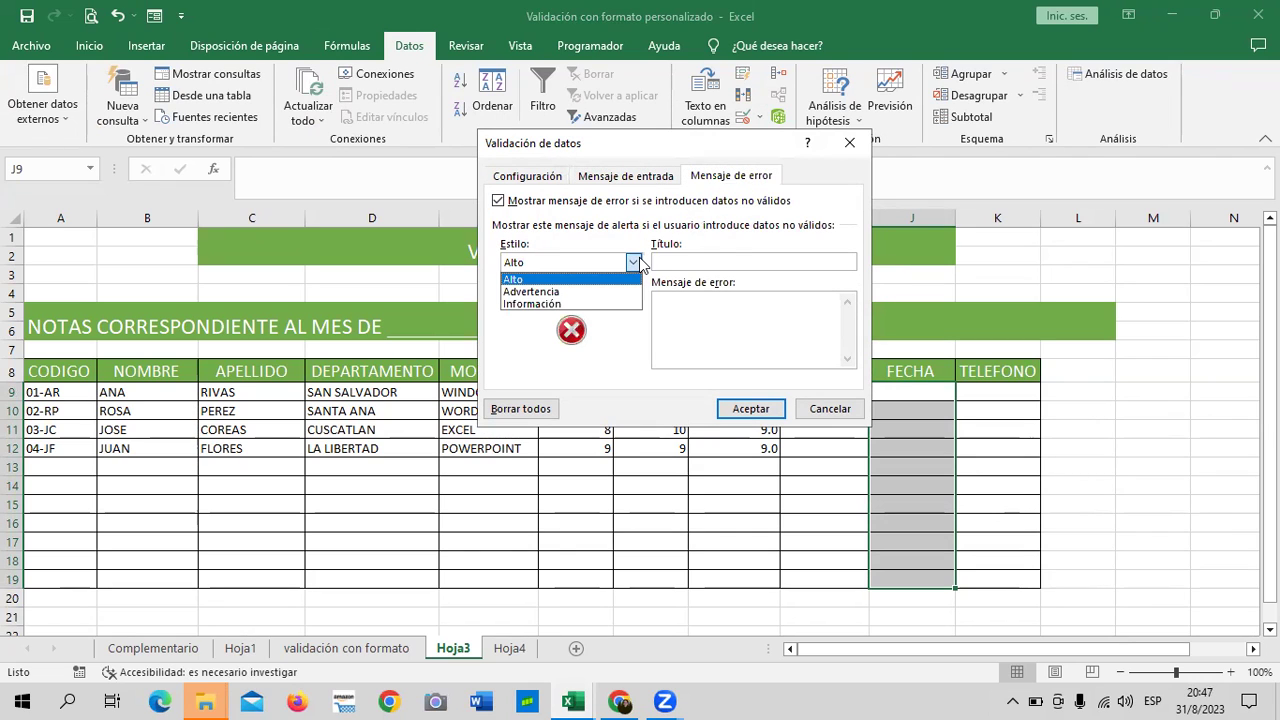
click(560, 292)
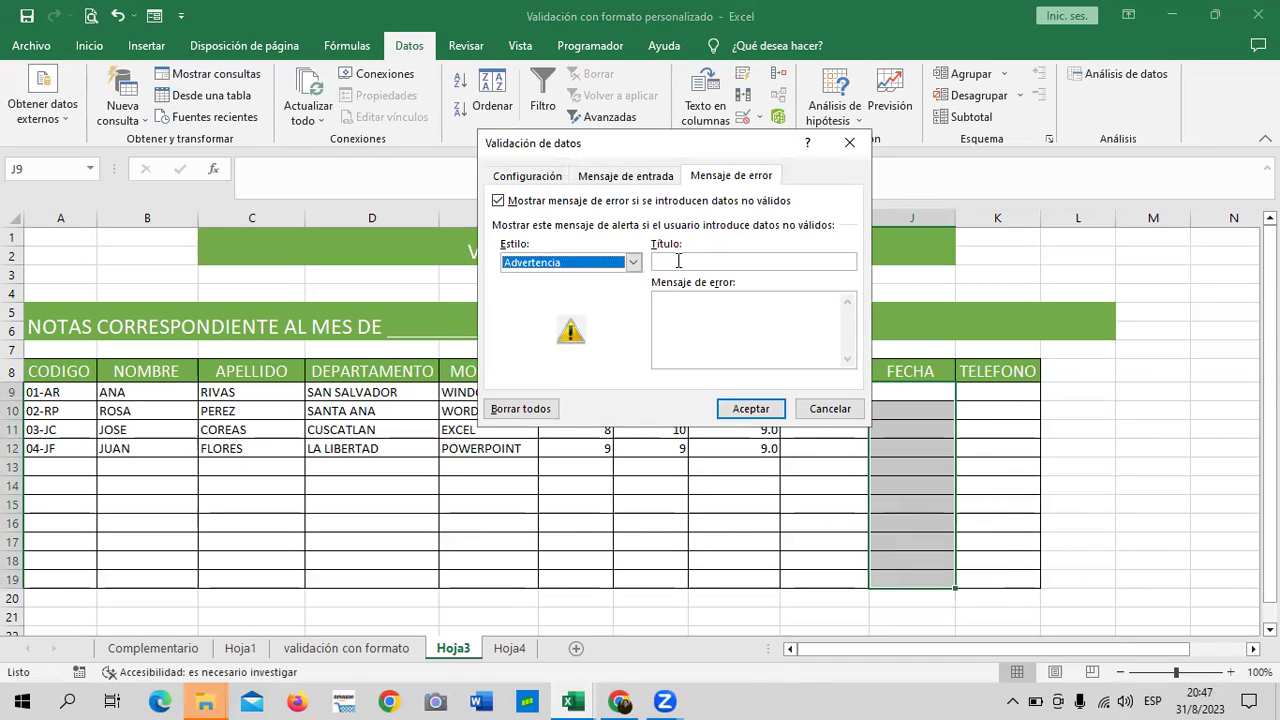
click(530, 178)
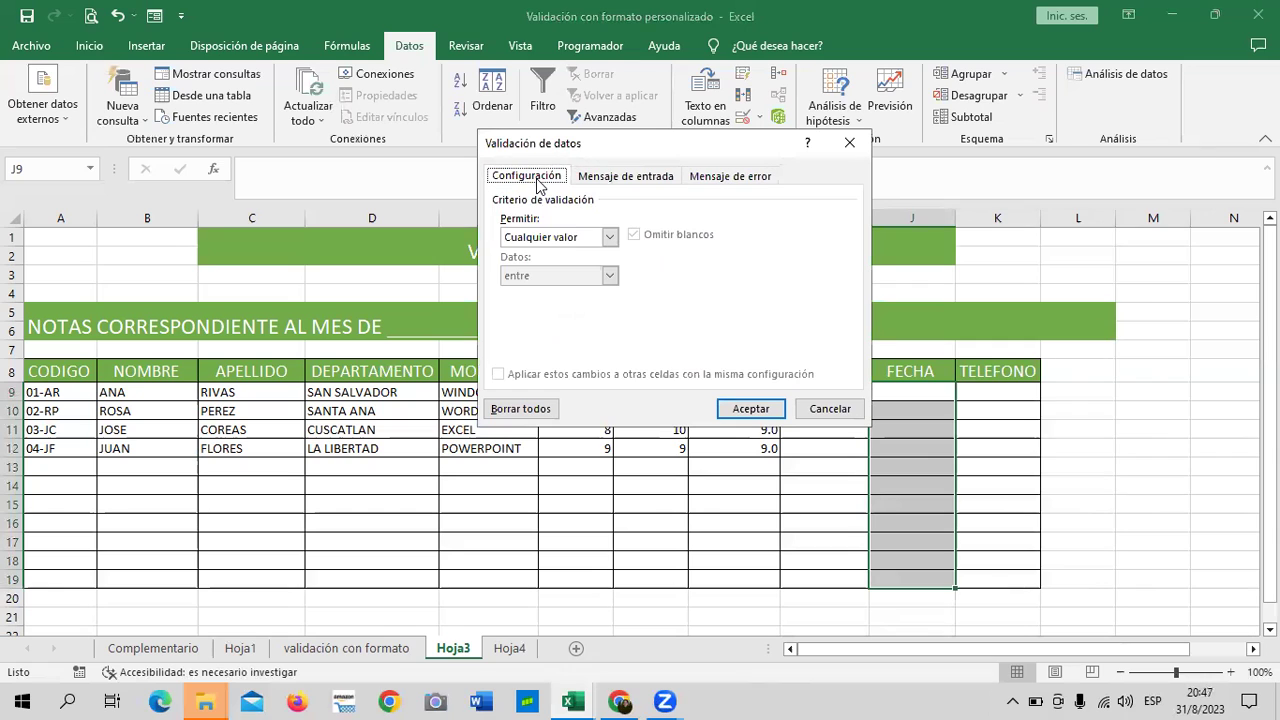
click(608, 238)
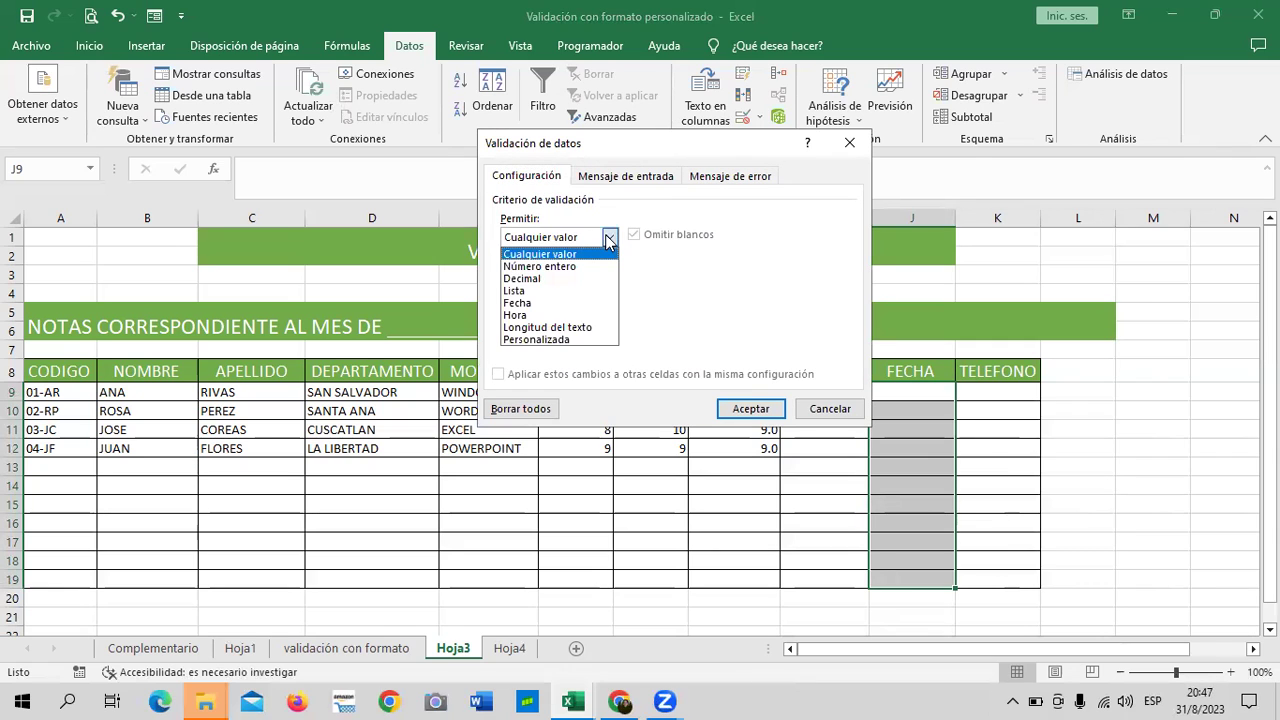
click(543, 303)
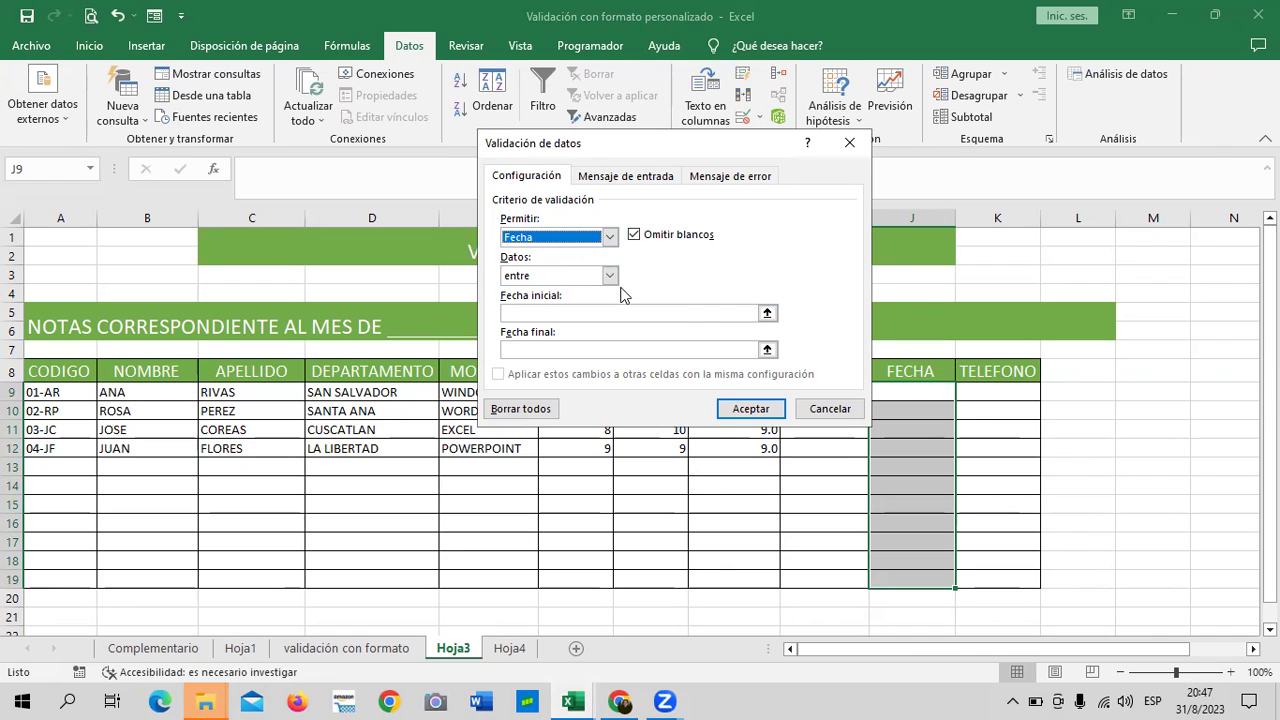
Set the allowed date range from 22/1/2023 to 30/7/2023 and apply the rule.
click(676, 311)
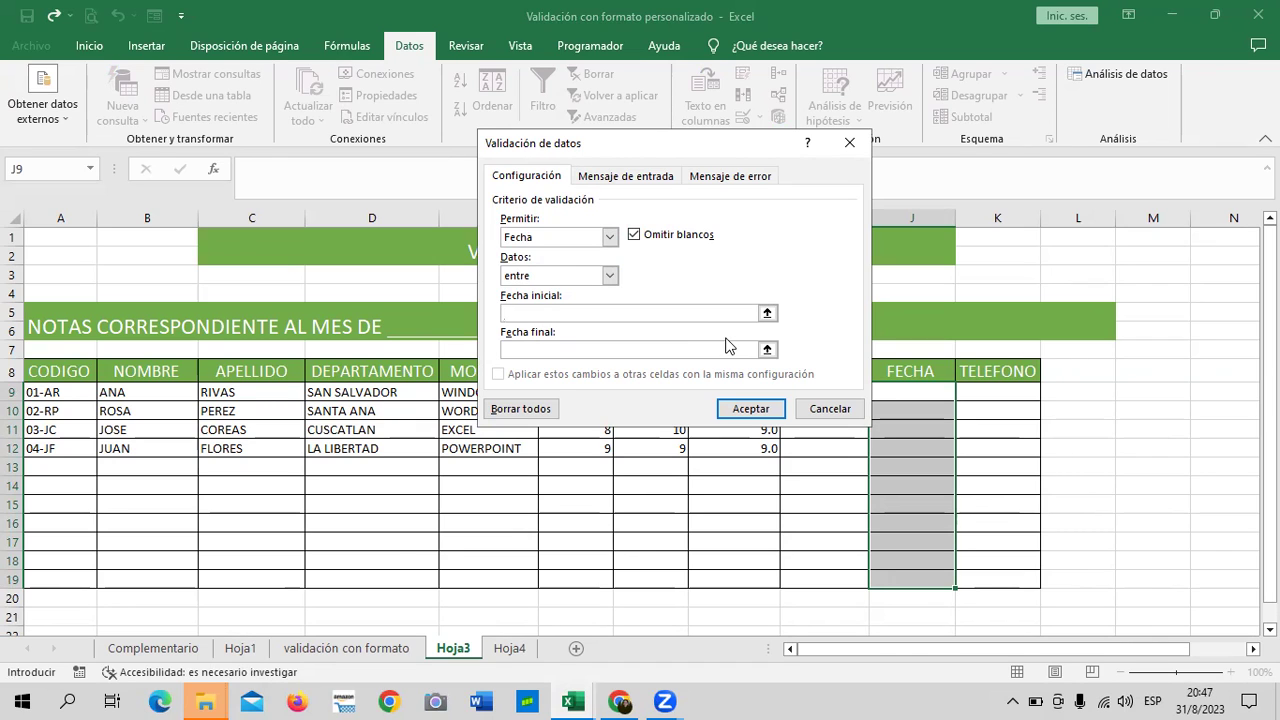
text(16)
key(BackSpace)
key(BackSpace)
text(22/1/)
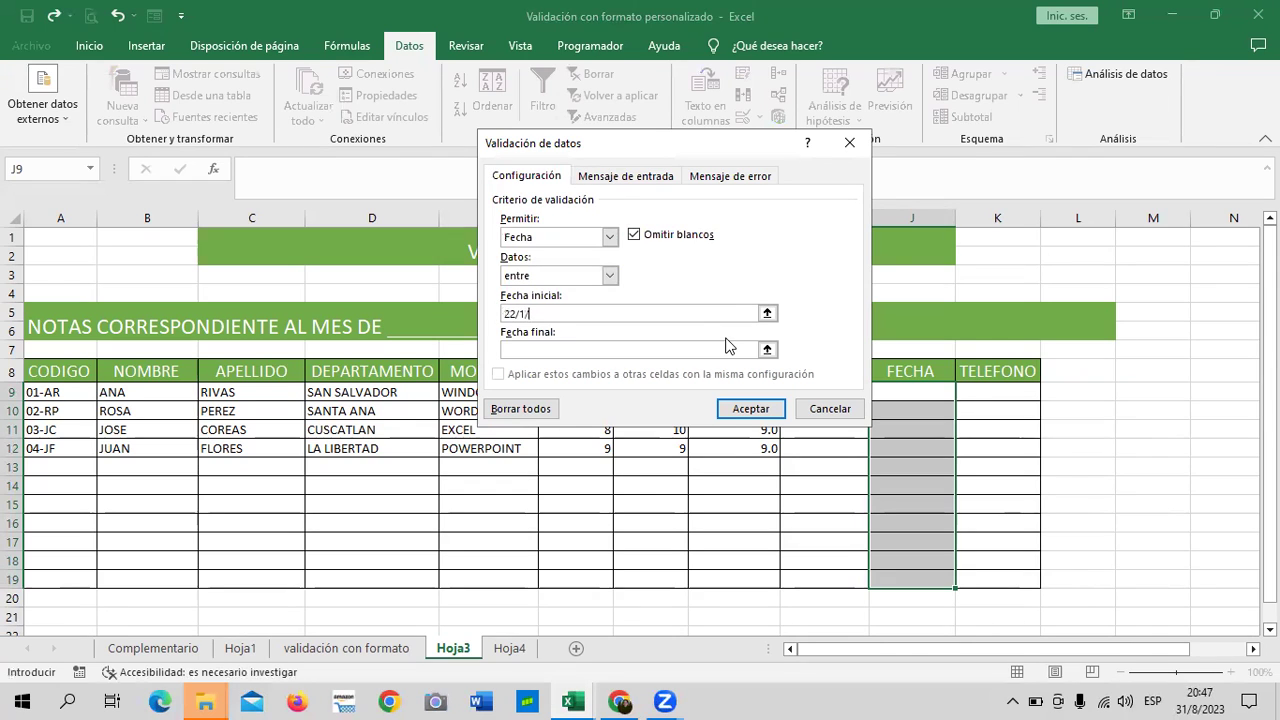
text(2023)
click(703, 350)
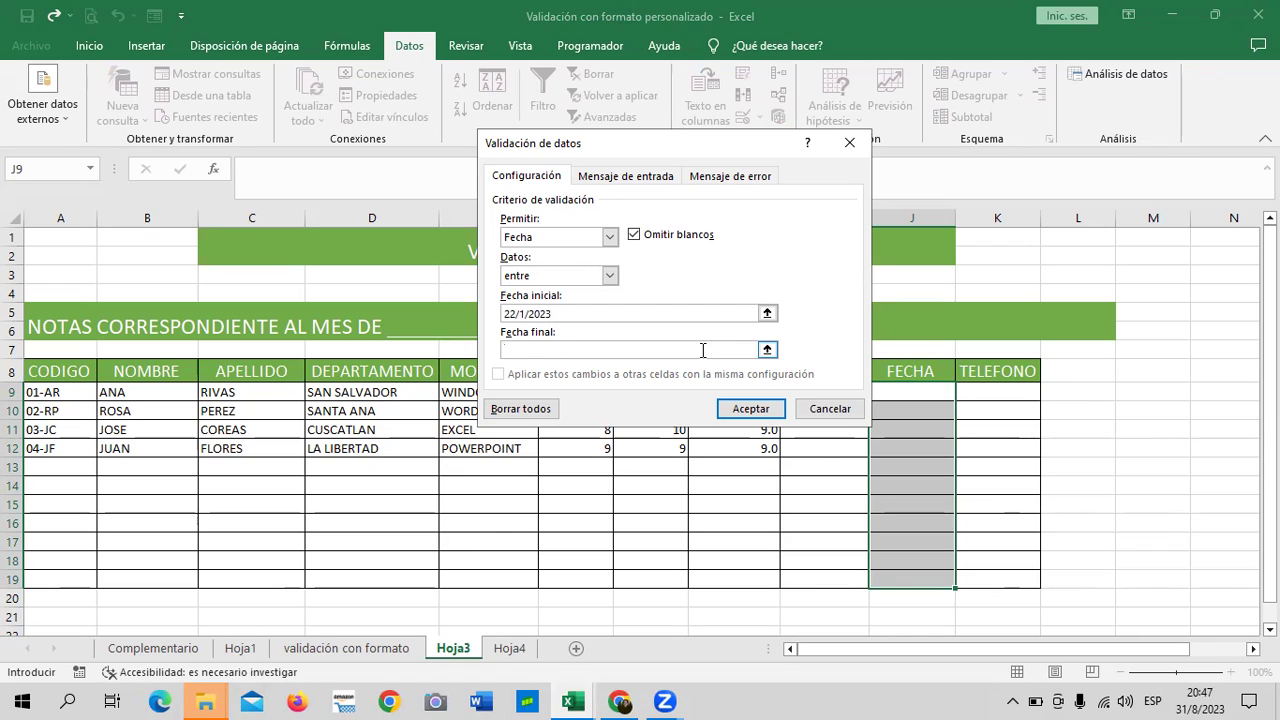
text(30)
text(/7)
text(2023)
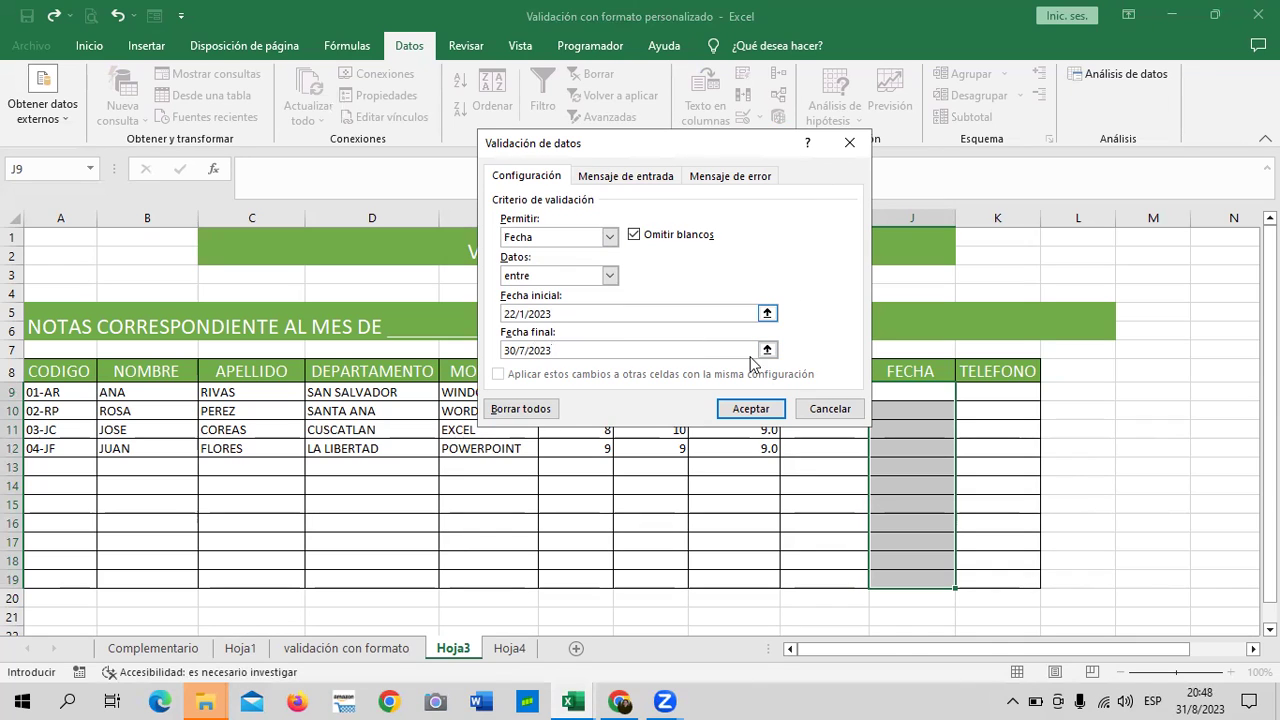
click(660, 180)
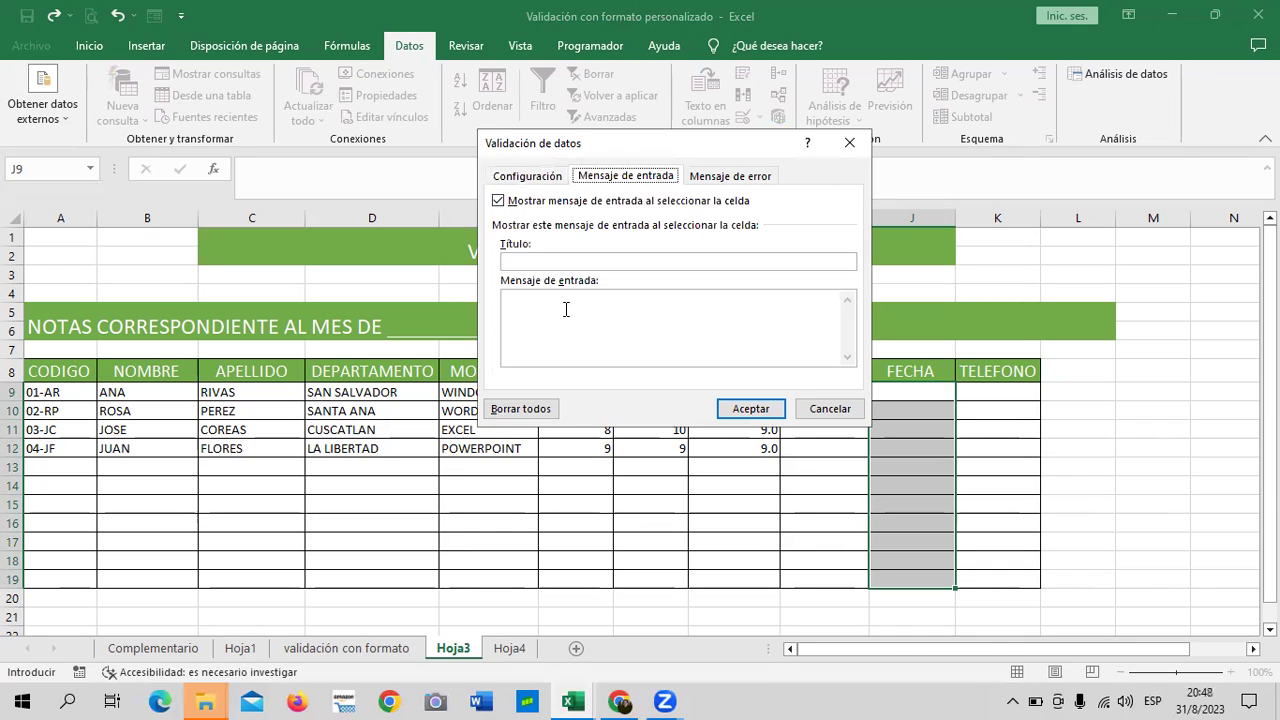
click(757, 406)
click(934, 466)
click(898, 392)
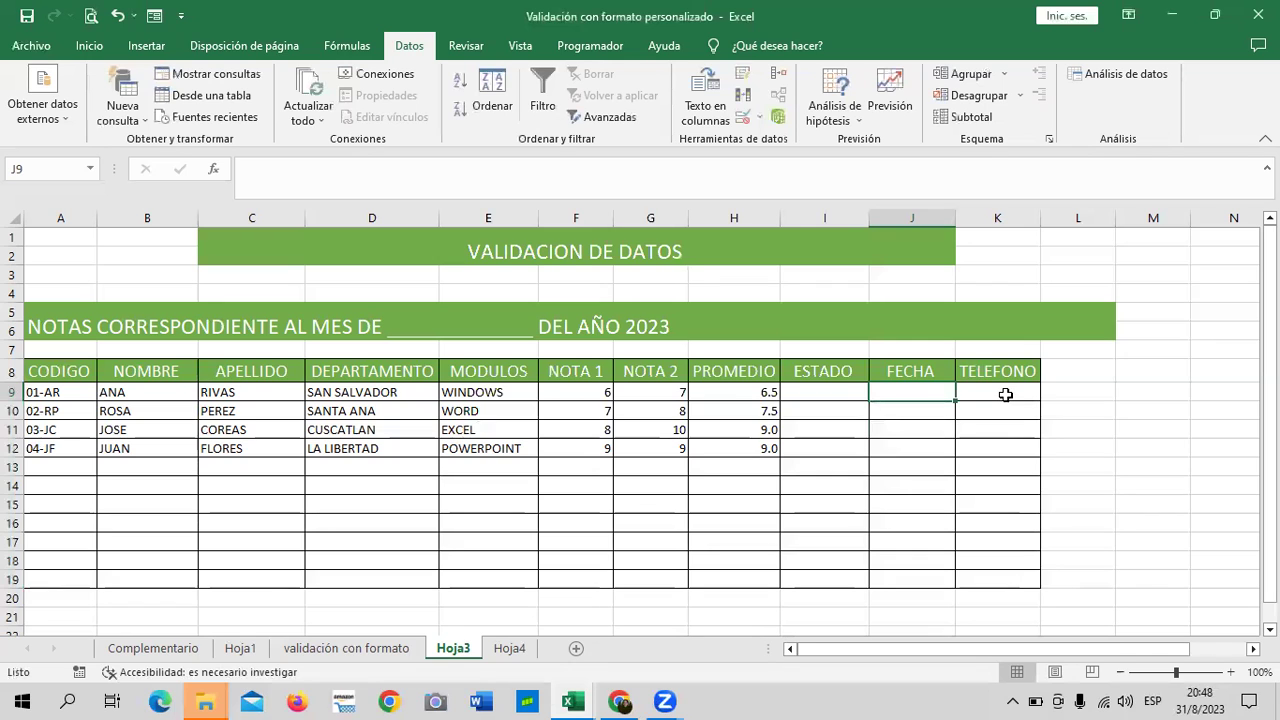
Enter 15/1/2023 in J9, keeping it despite the out-of-range warning.
text(15/1/23)
key(Return)
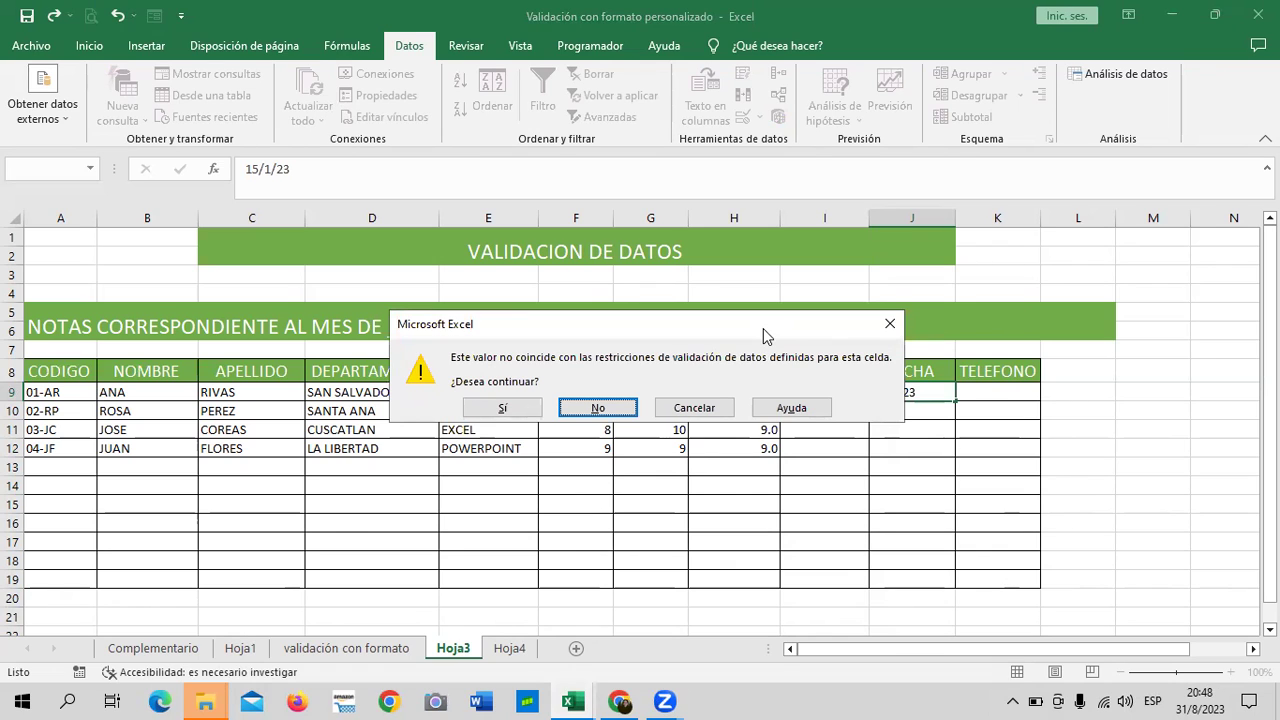
drag(763, 328, 731, 332)
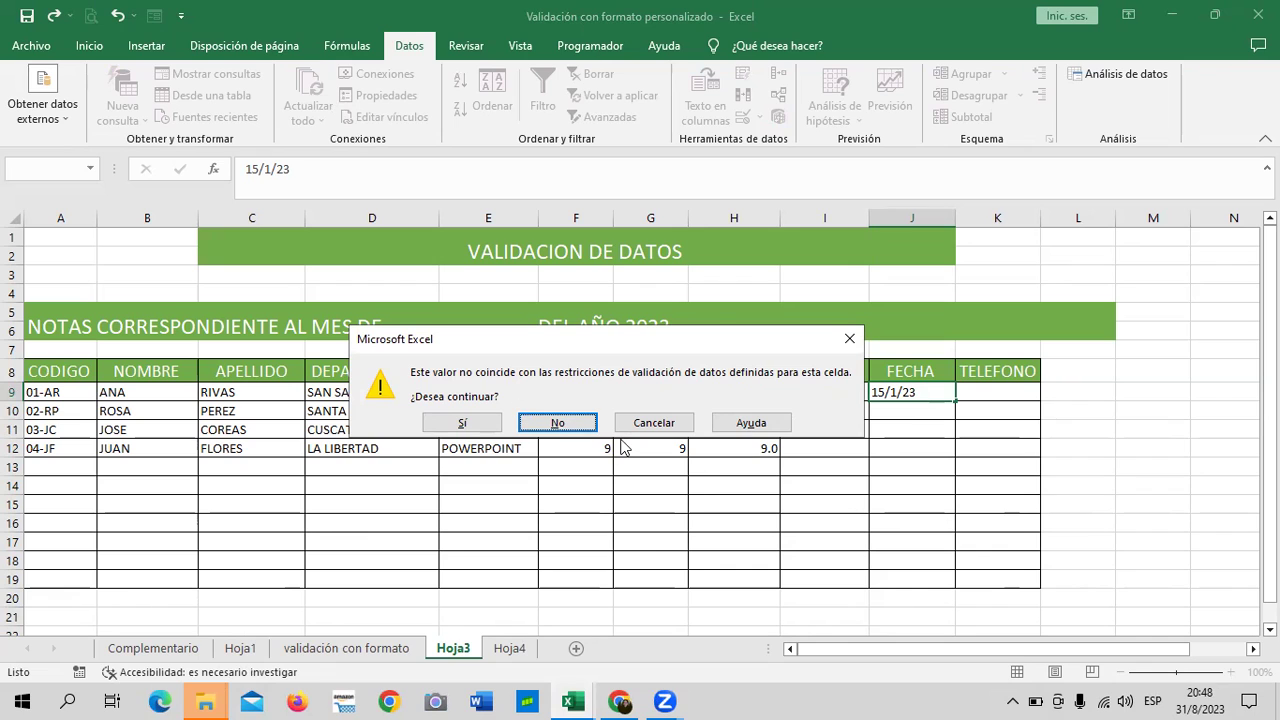
click(474, 423)
click(928, 392)
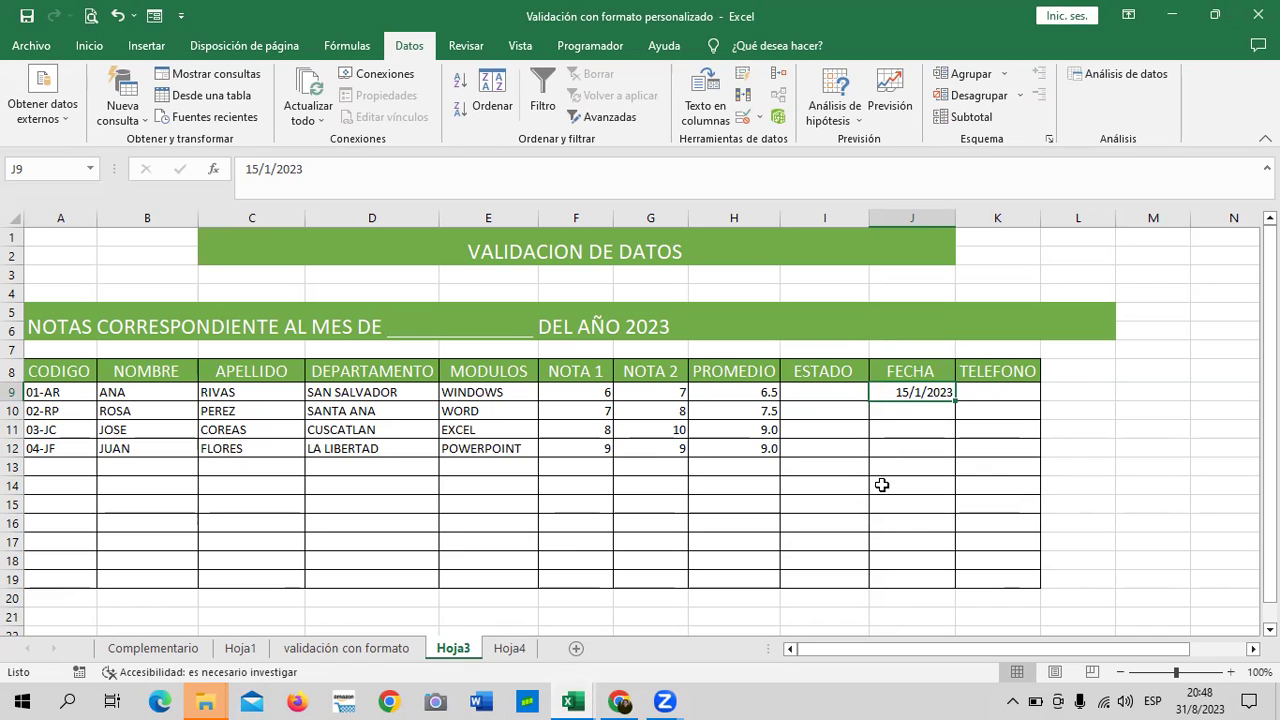
Enter 25/2/2023 in J10 and 7/8/2023 in J11, keeping the out-of-range date.
click(912, 404)
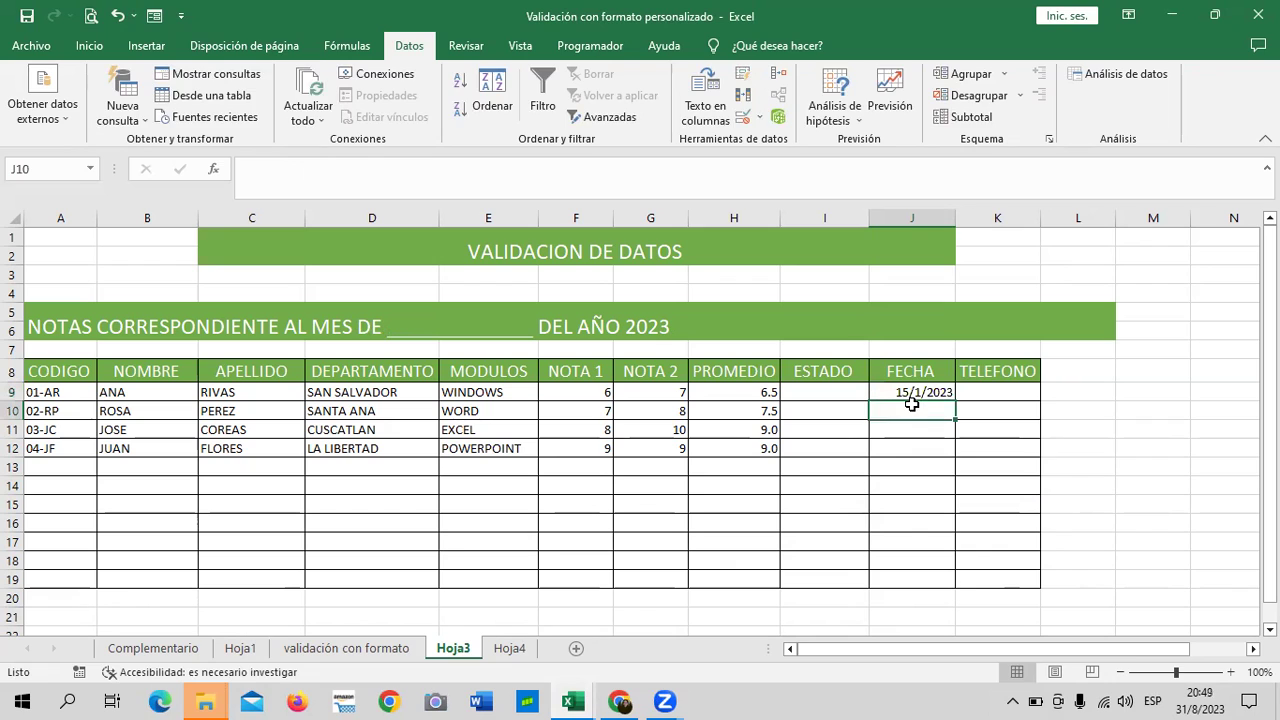
text(25)
text(/2/)
text(2023)
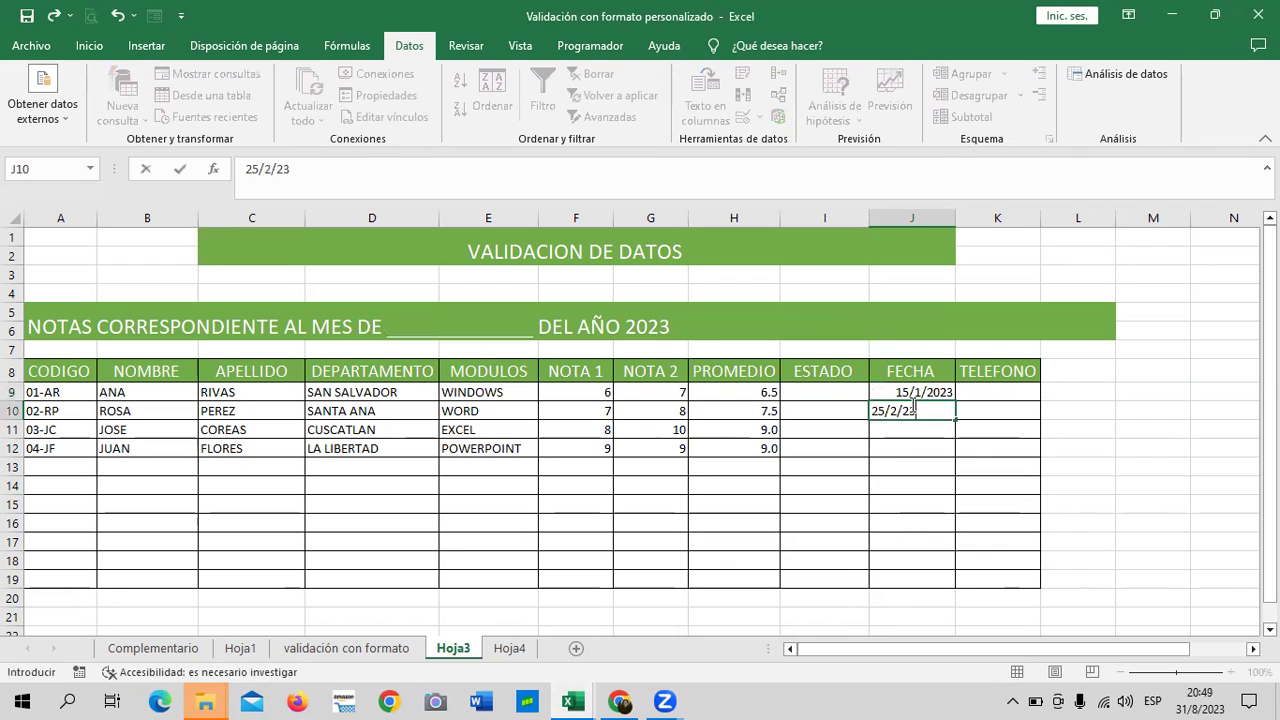
key(Return)
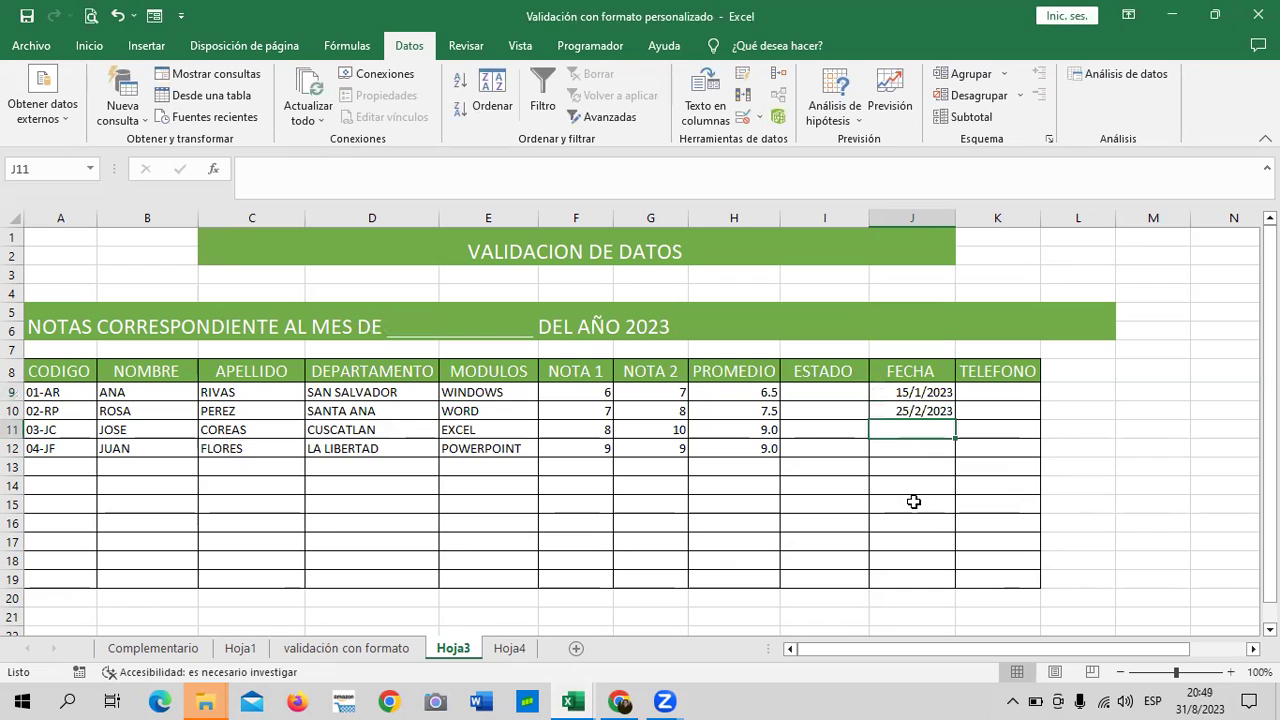
text(7/)
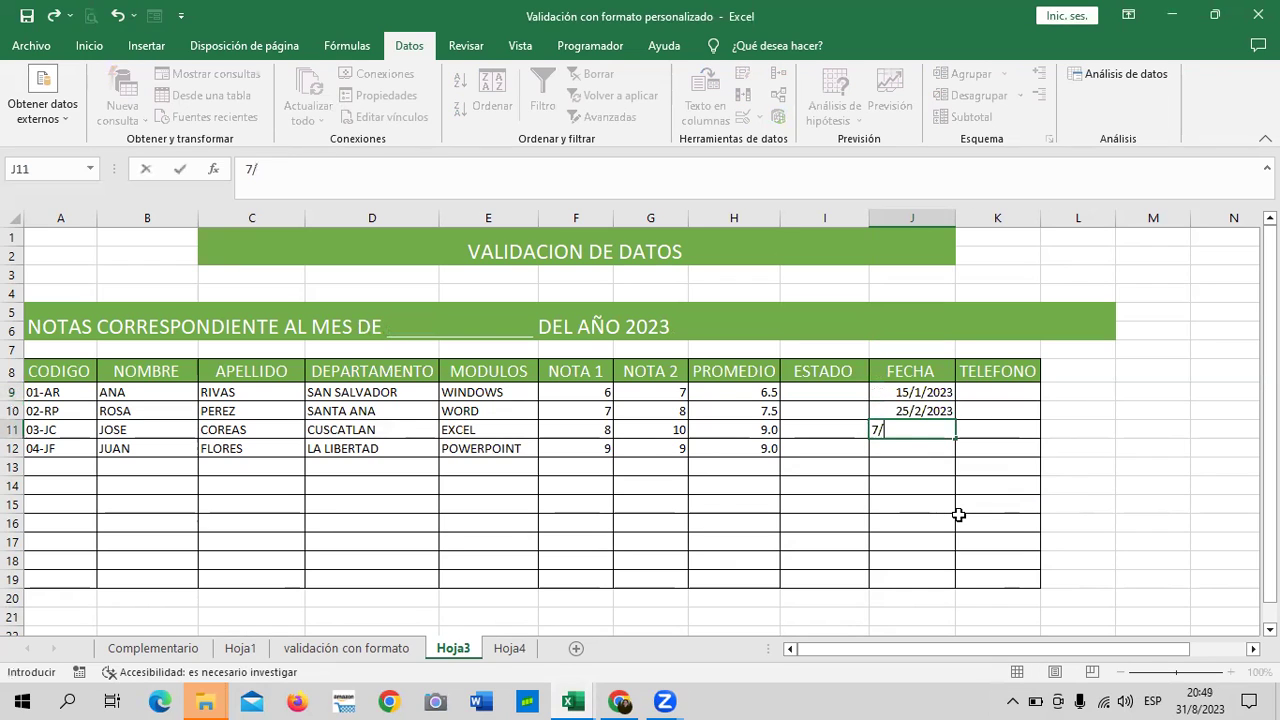
text(8/23)
key(Return)
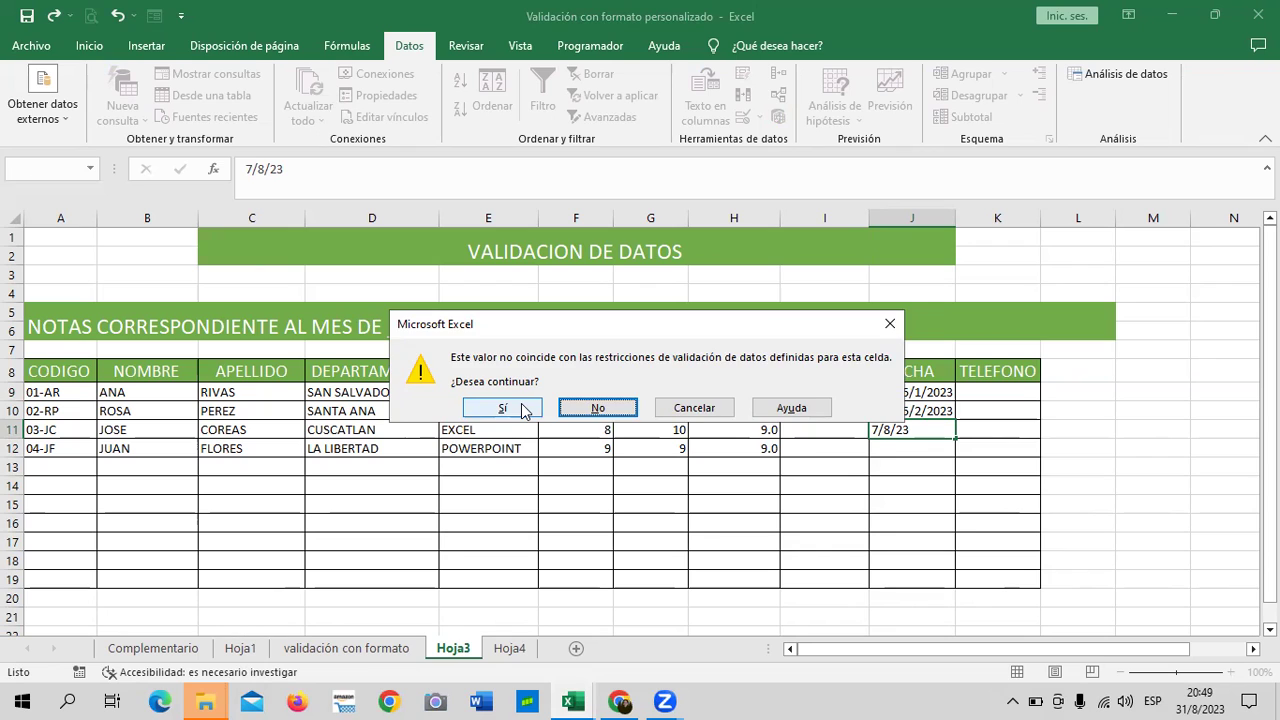
click(522, 410)
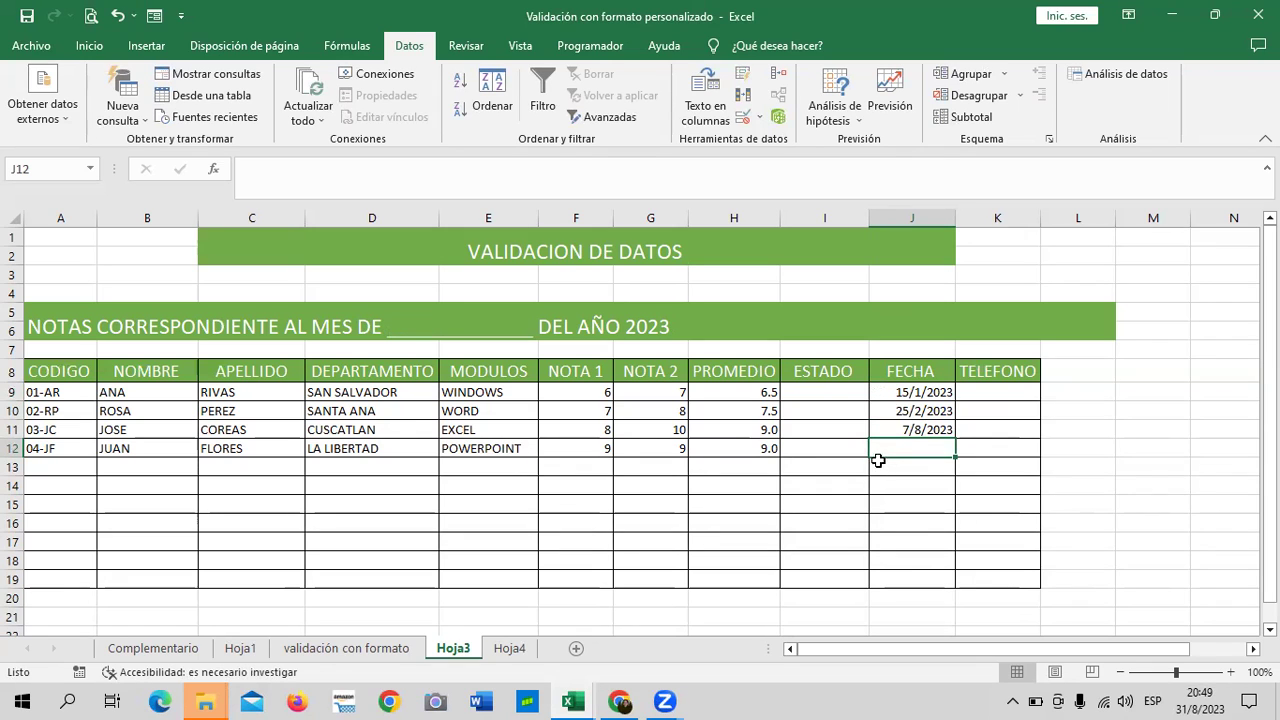
Enter 25/6/2023 in J12 and widen the TELEFONO column K.
text(25/6/)
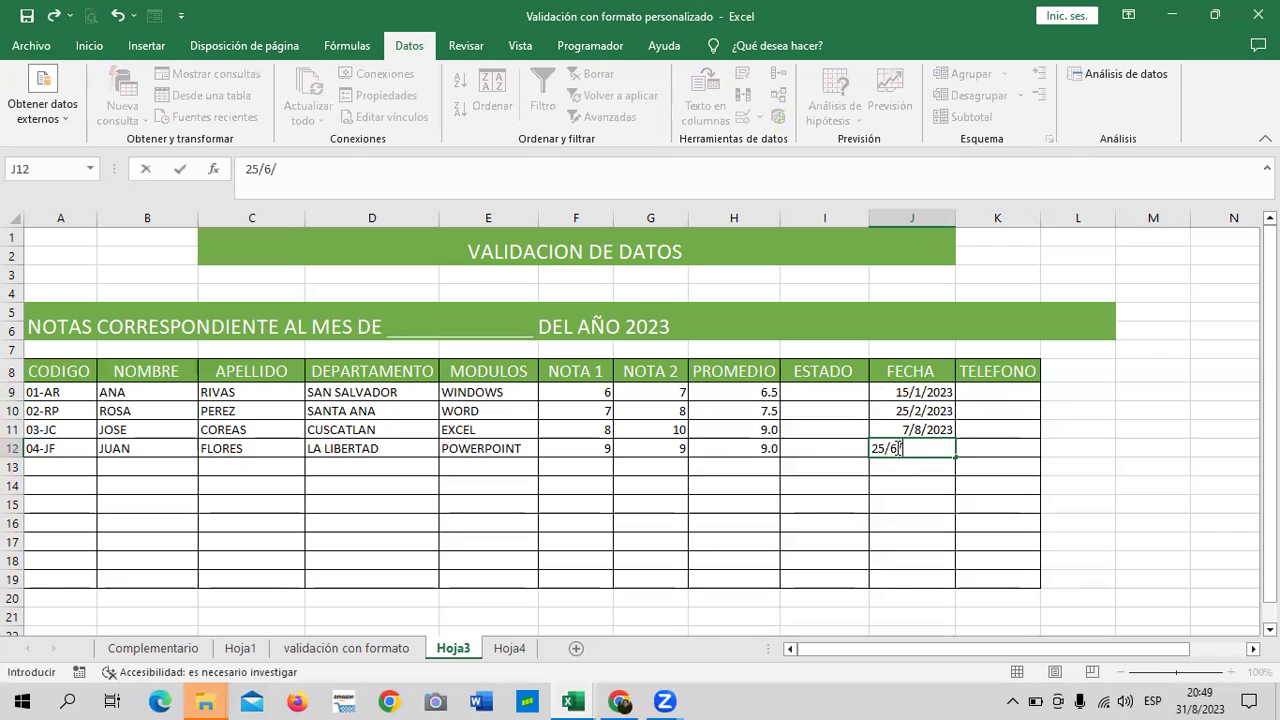
text(2023)
key(Return)
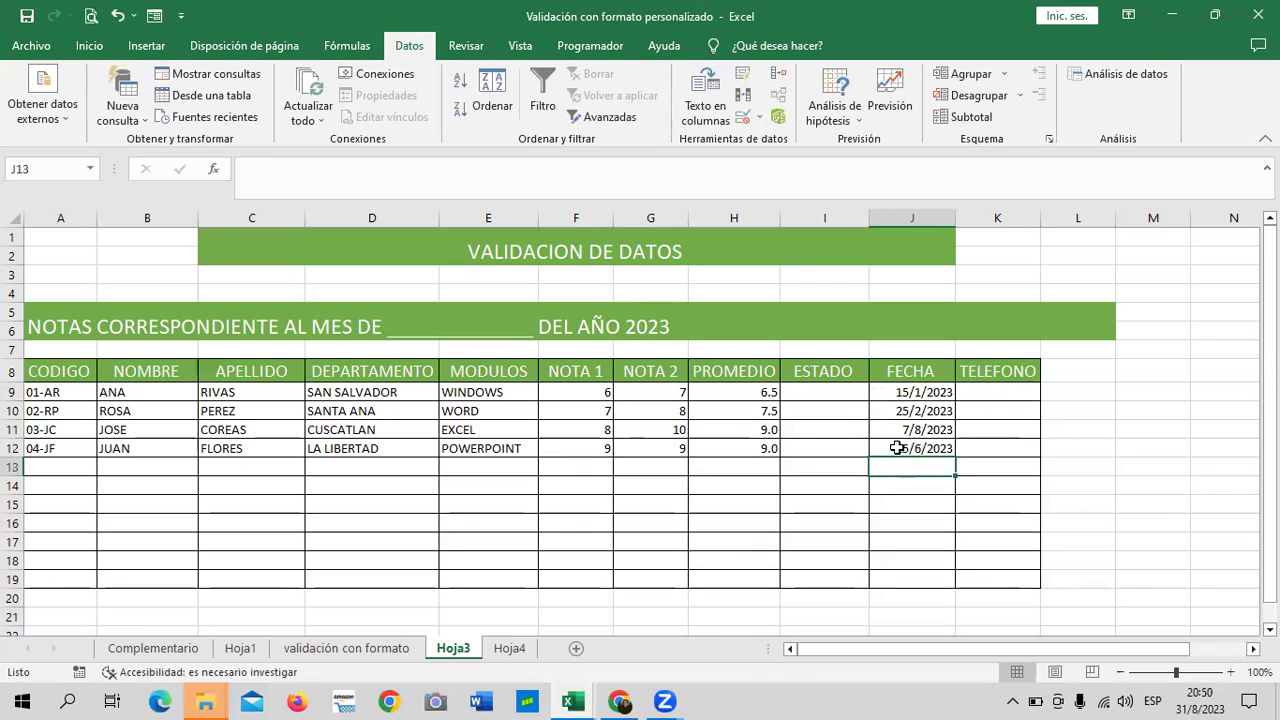
drag(1046, 218, 1078, 218)
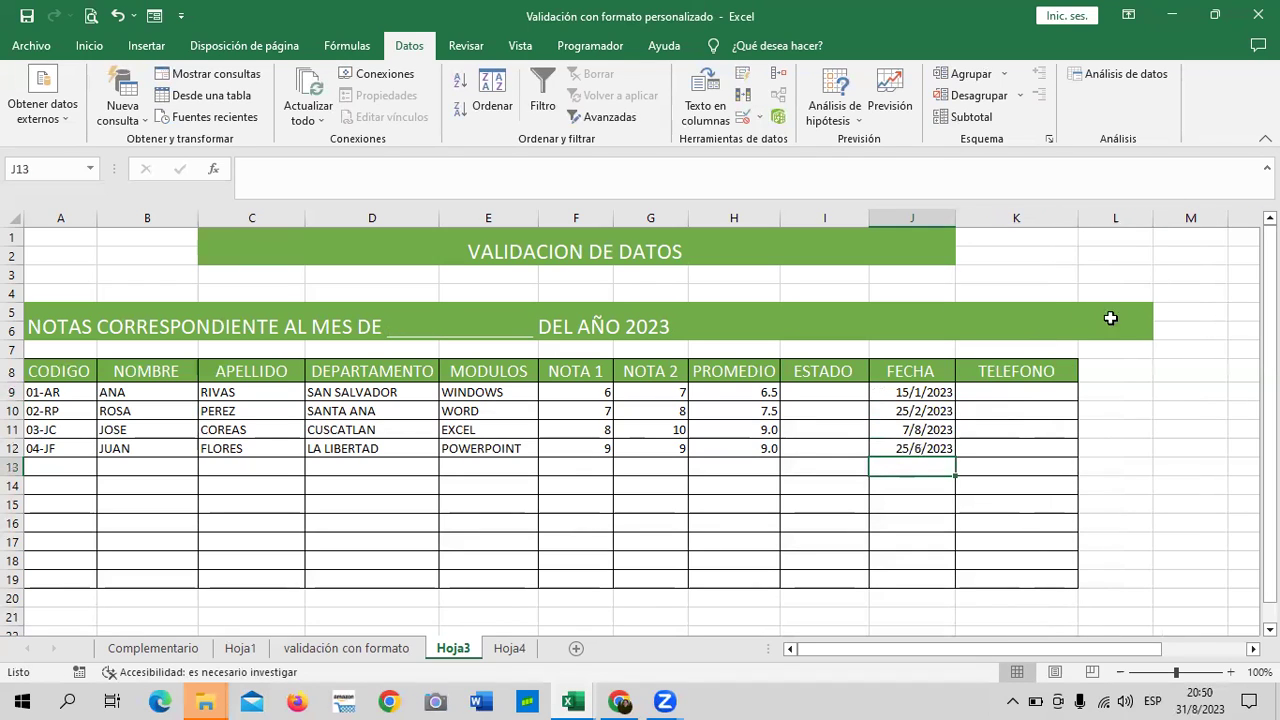
Select the empty TELEFONO range K9:K19.
click(1163, 467)
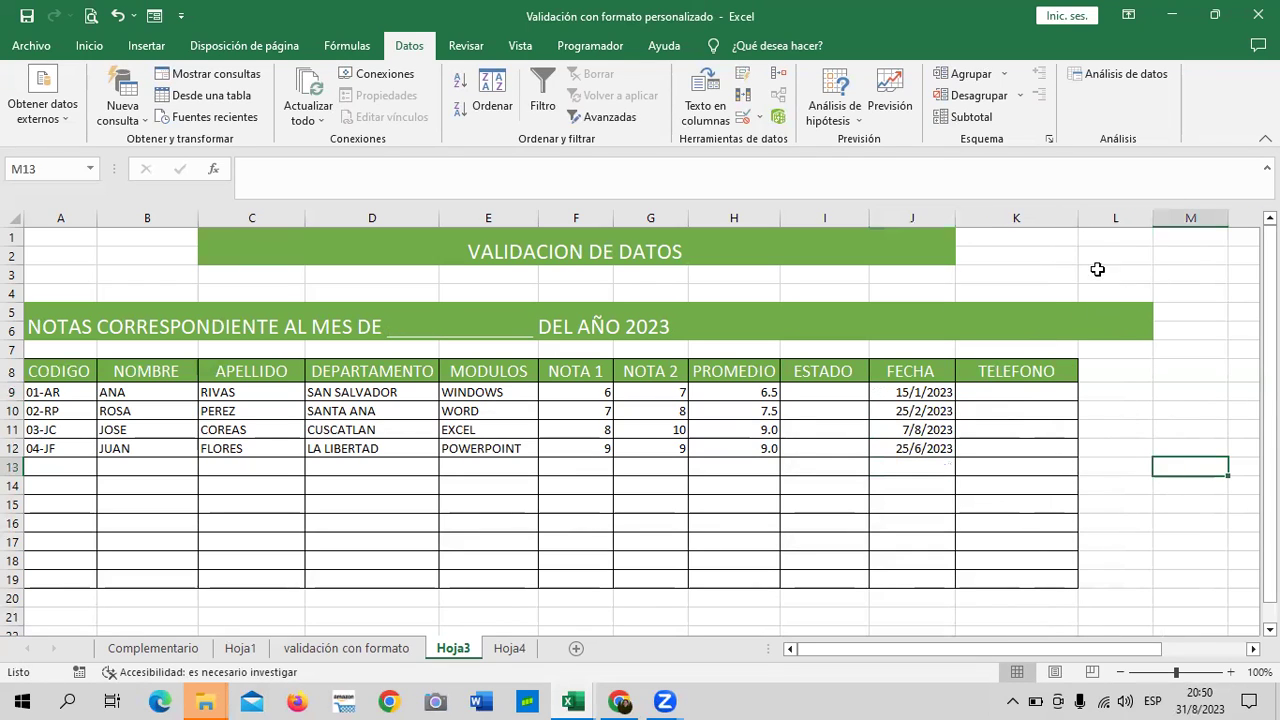
click(1109, 450)
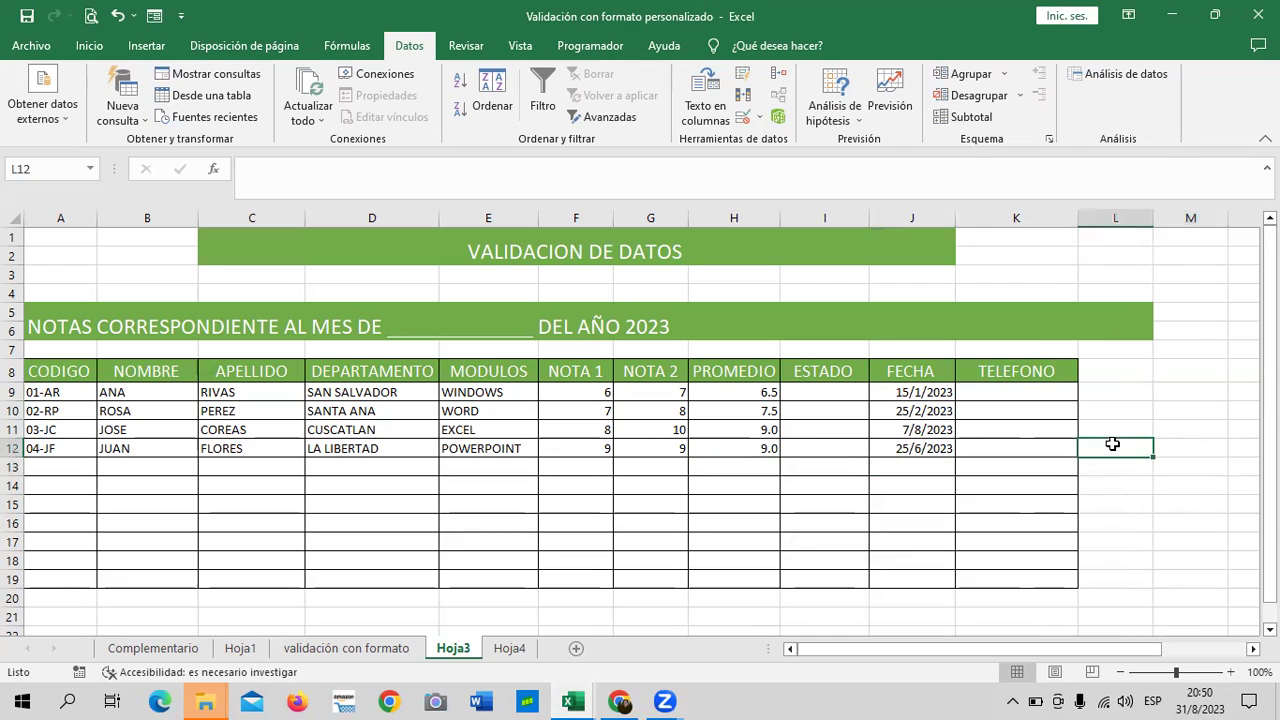
click(1032, 388)
click(1150, 429)
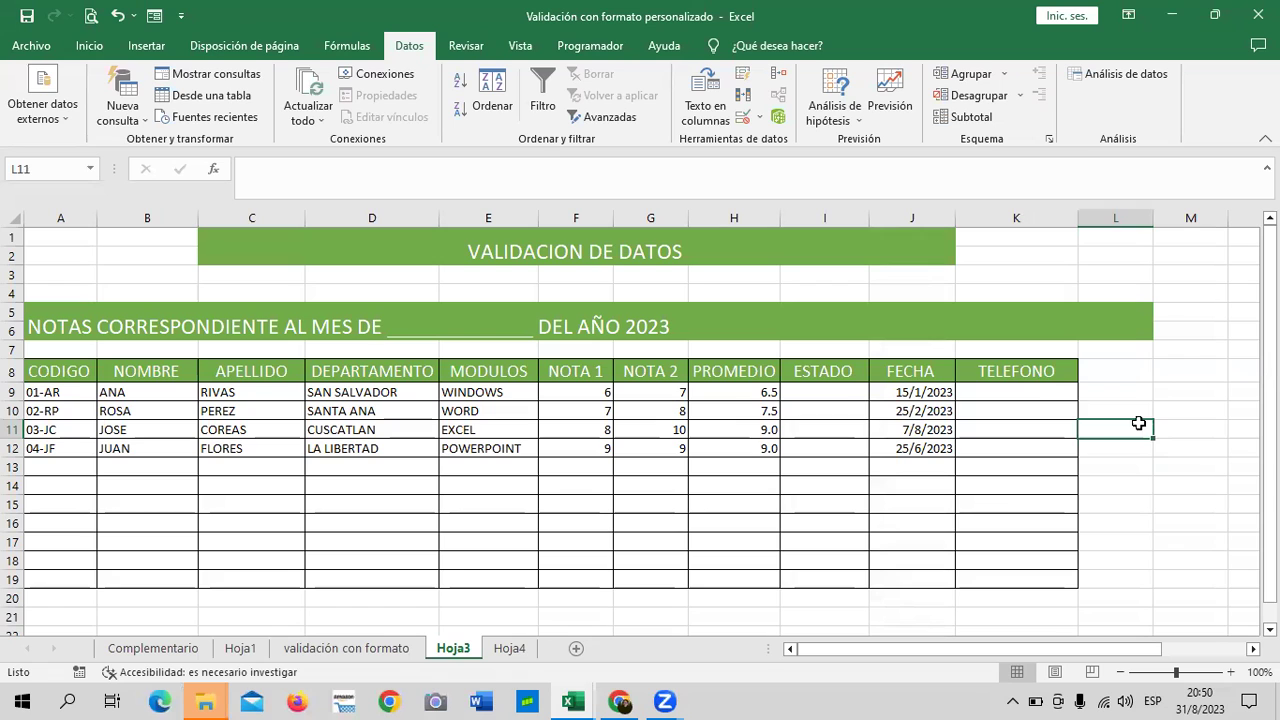
drag(1020, 393, 1034, 576)
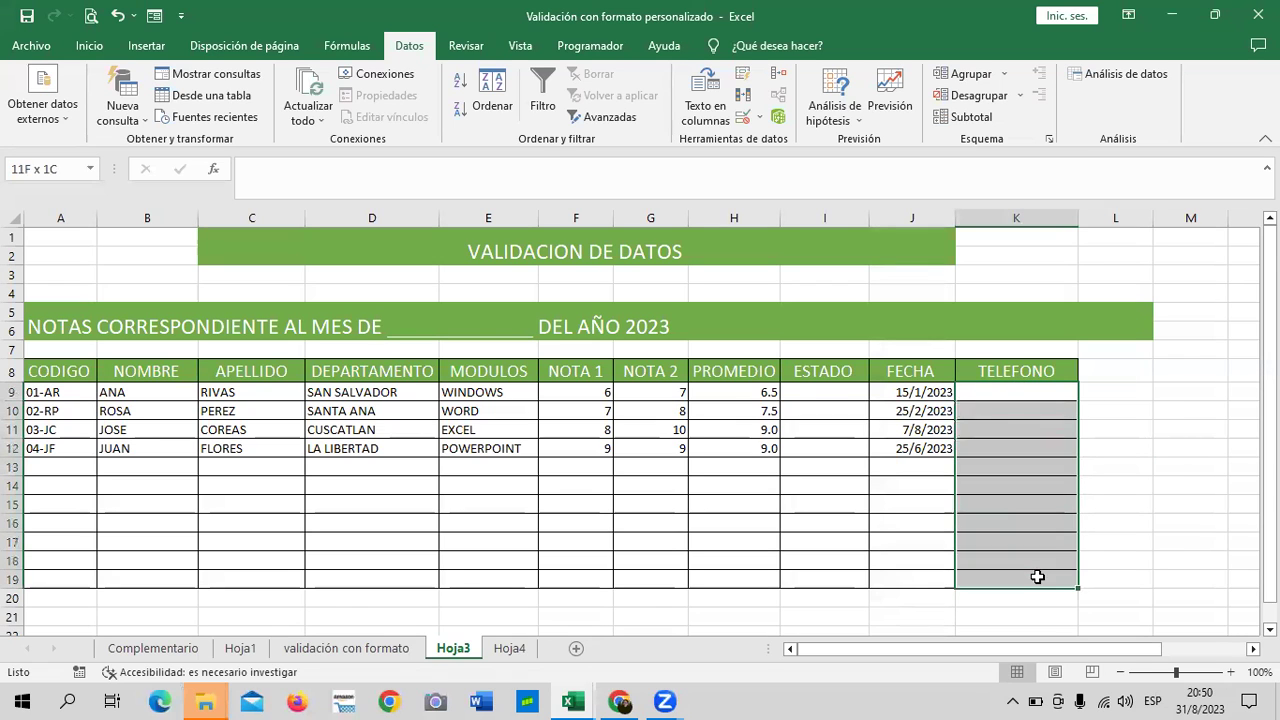
Add a validation rule to K9:K19 allowing only text length equal to 11.
click(743, 117)
click(540, 177)
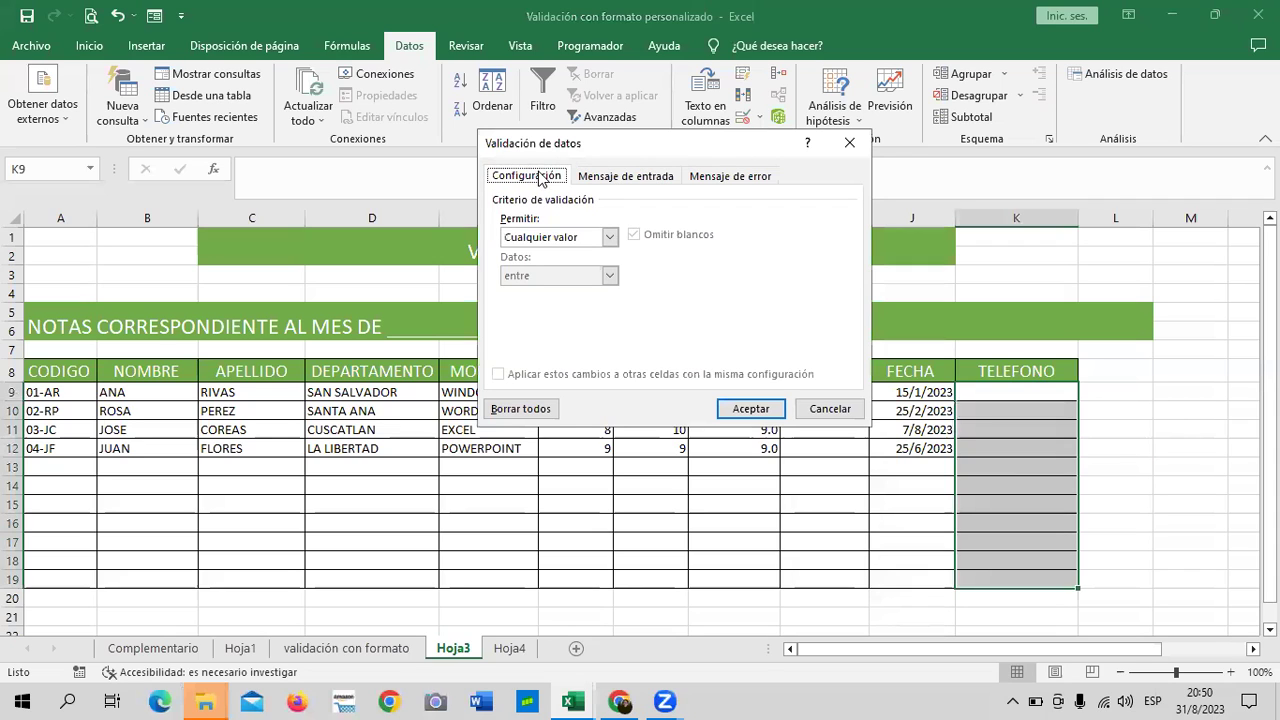
click(610, 237)
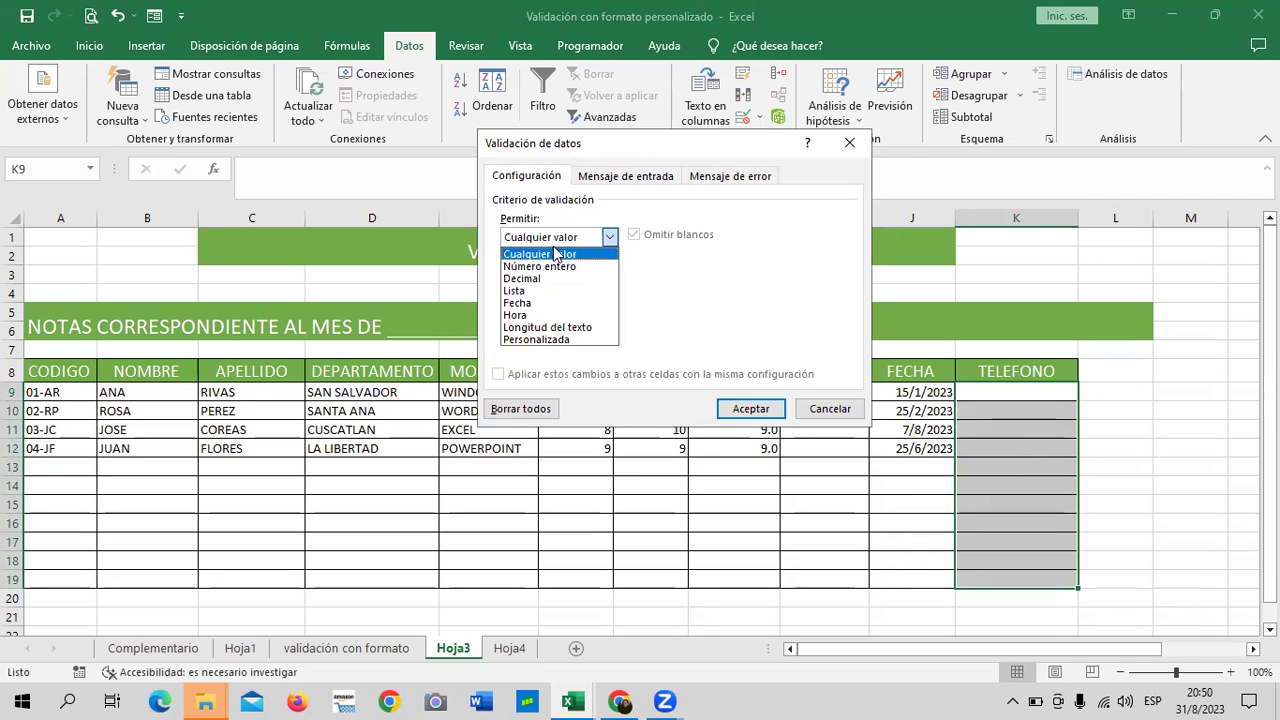
click(544, 329)
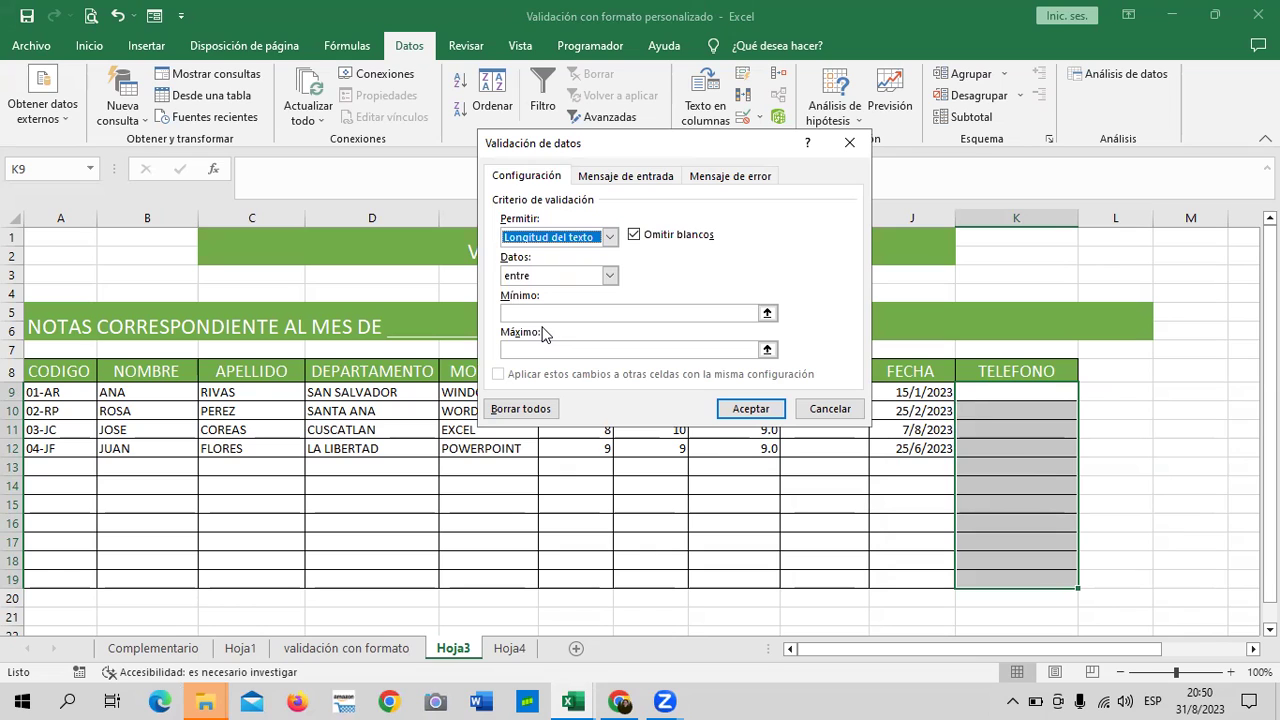
click(609, 276)
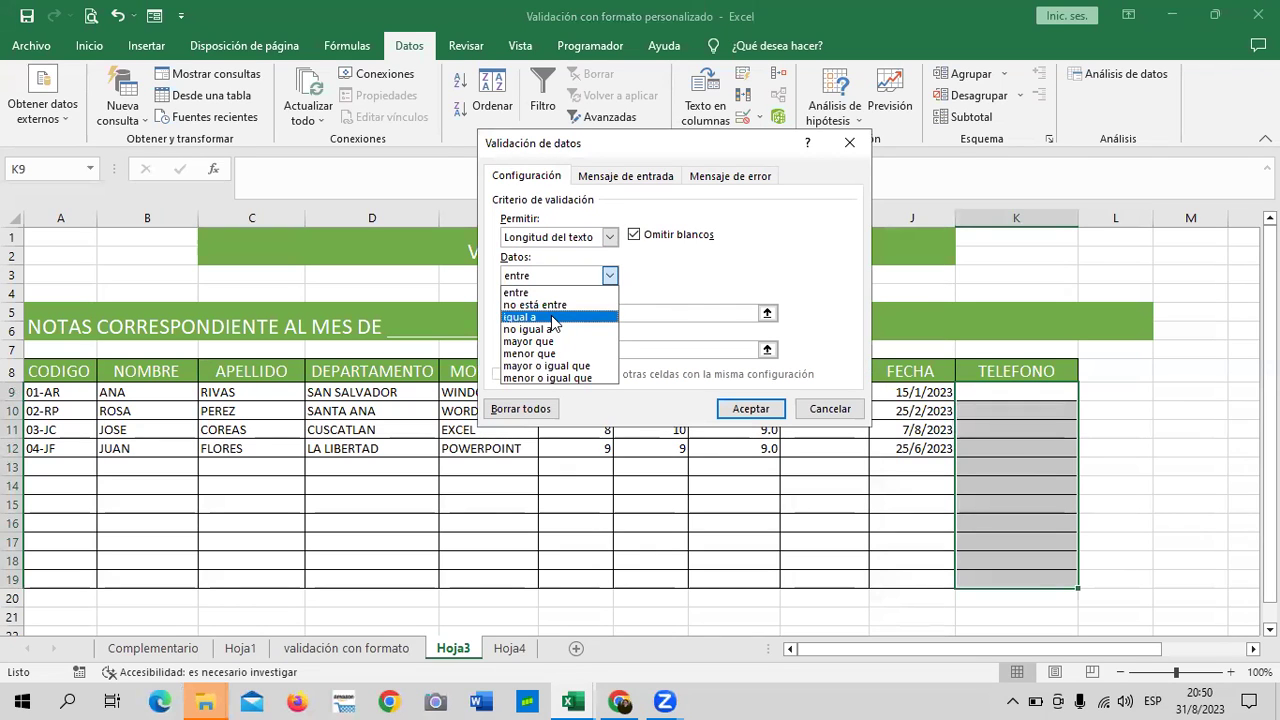
click(553, 316)
click(575, 315)
text(1)
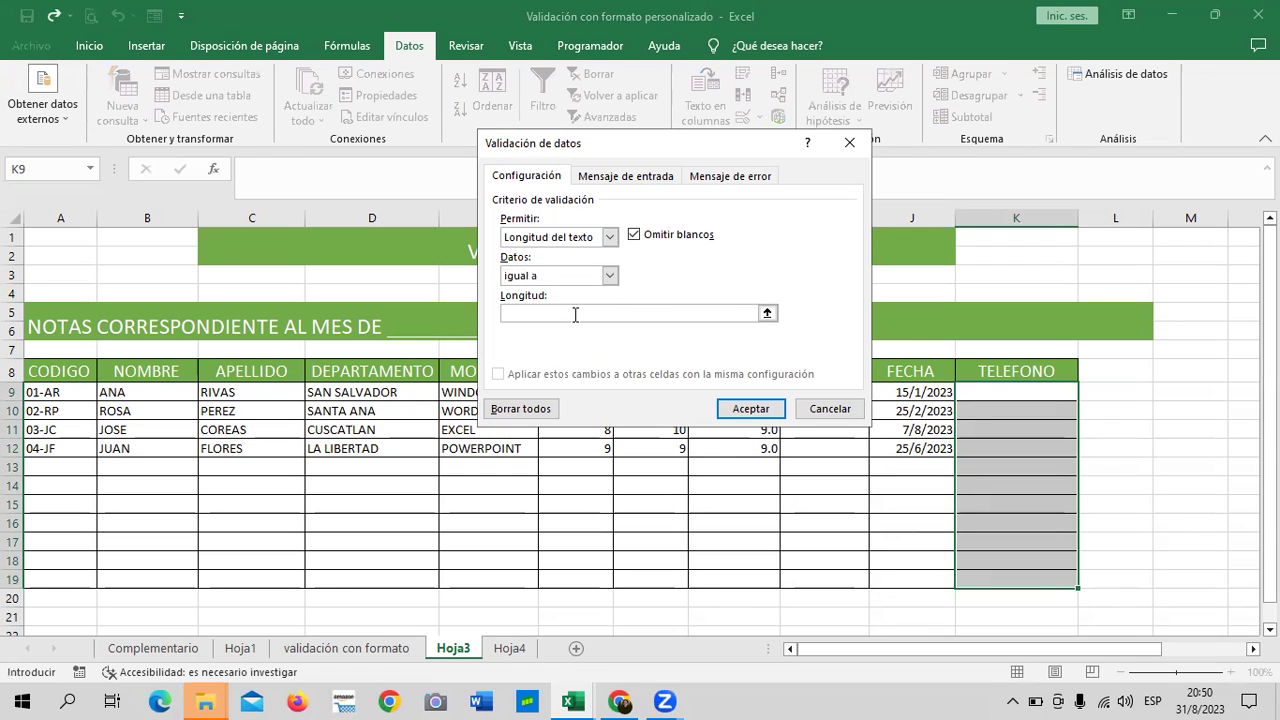
text(1)
click(748, 409)
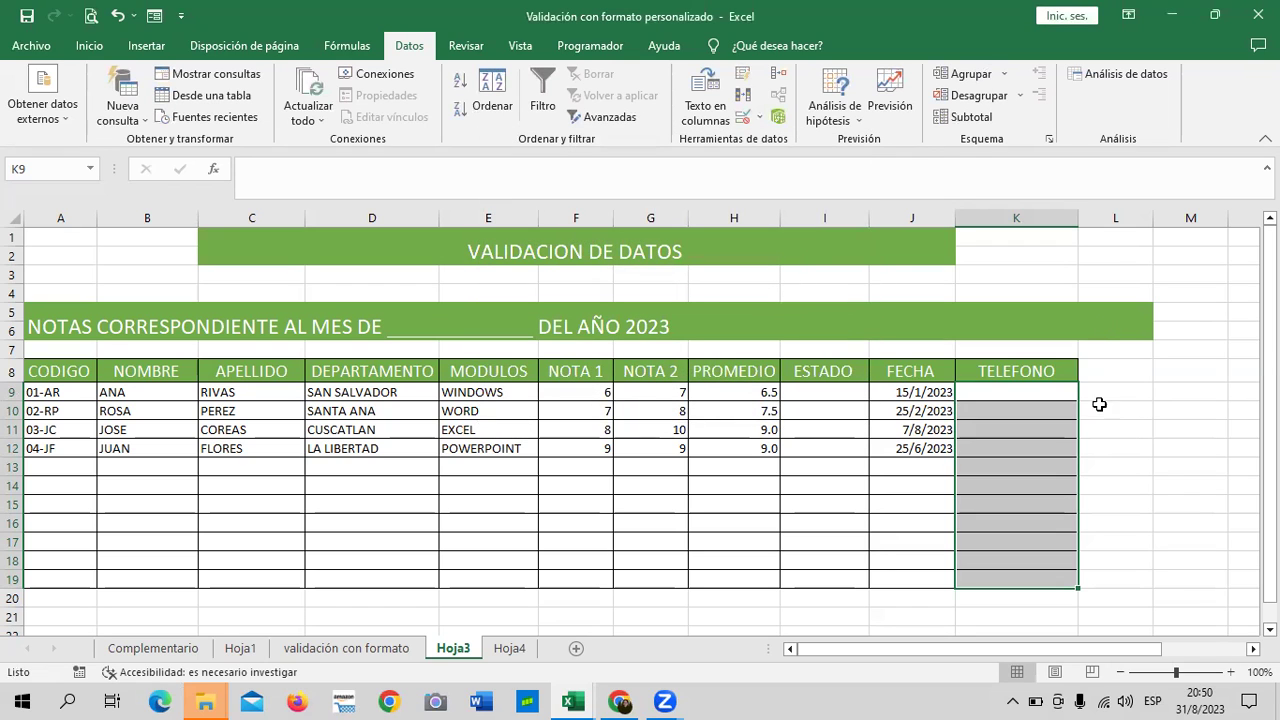
Test an 11-digit phone number in K9, delete it, and reselect K9:K19.
click(1003, 395)
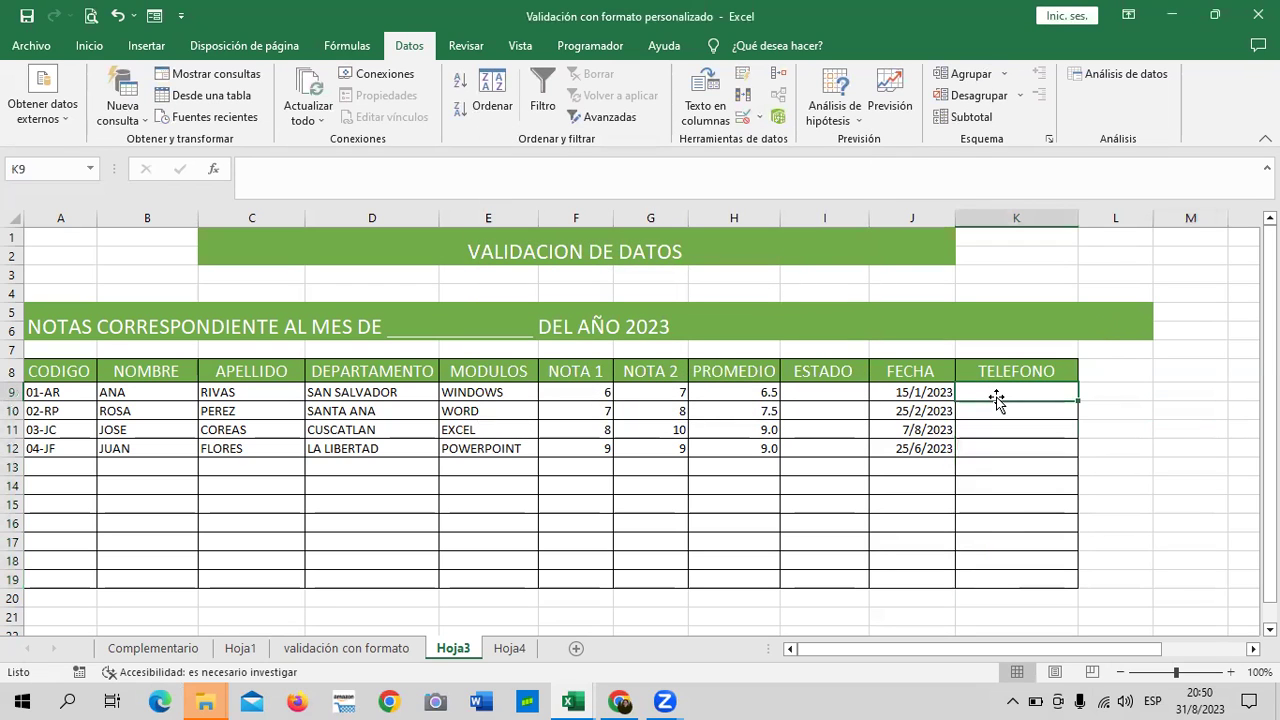
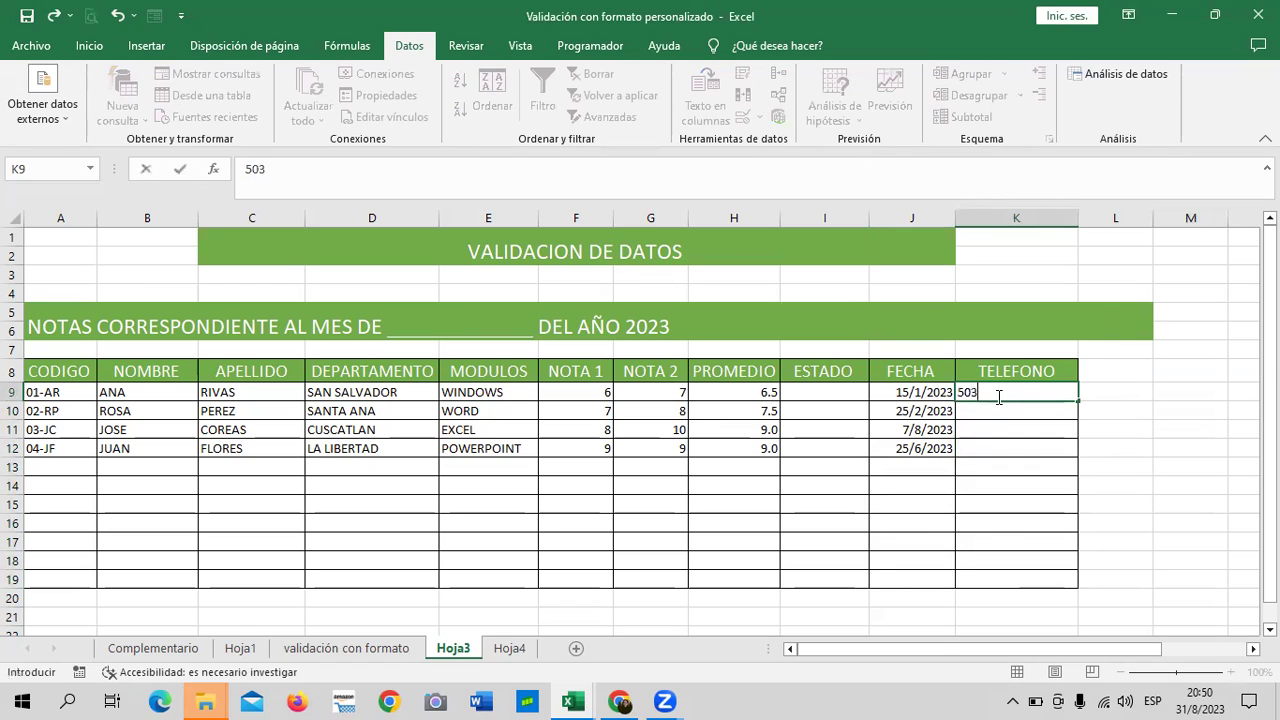
key(Return)
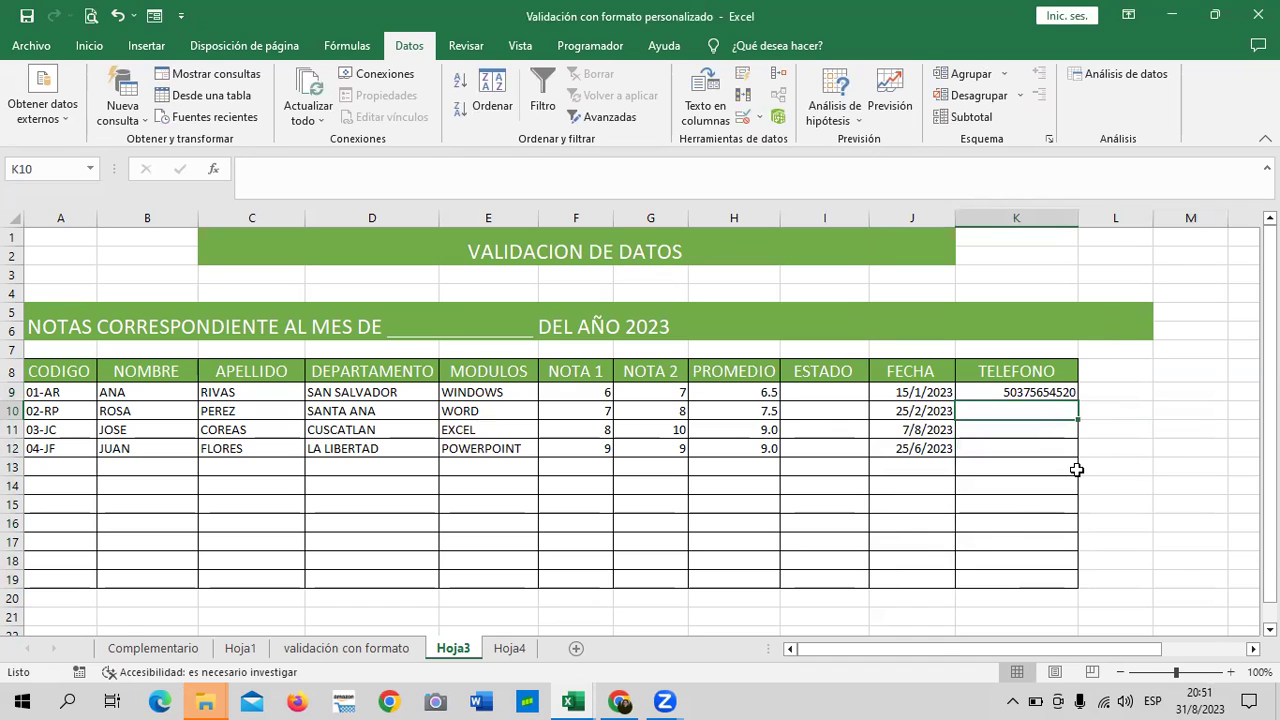
click(1038, 390)
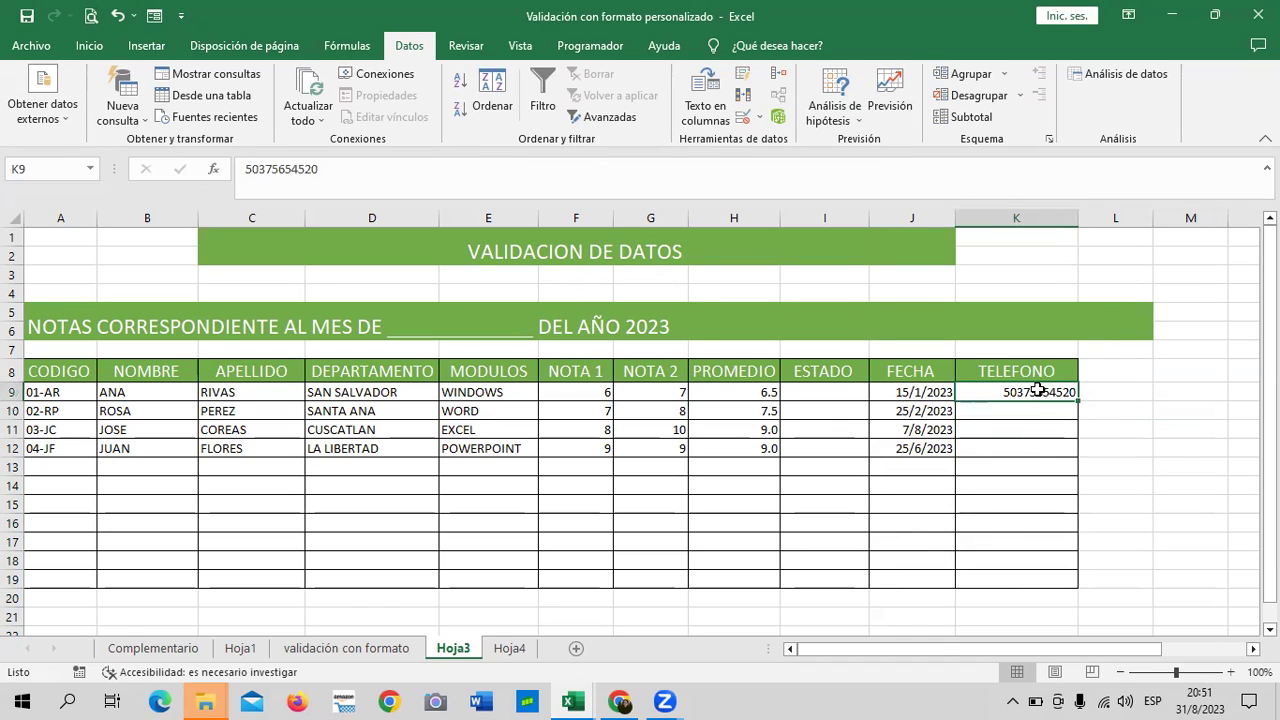
key(Delete)
click(1154, 412)
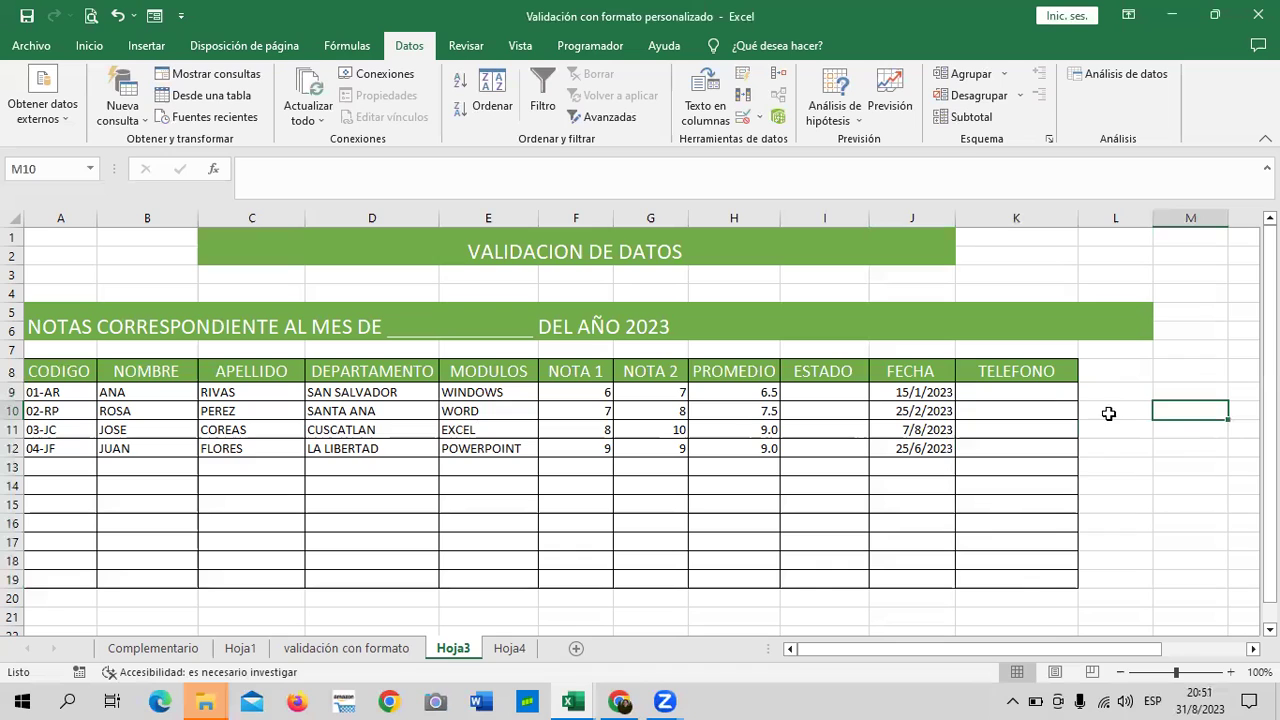
drag(1048, 392, 1037, 575)
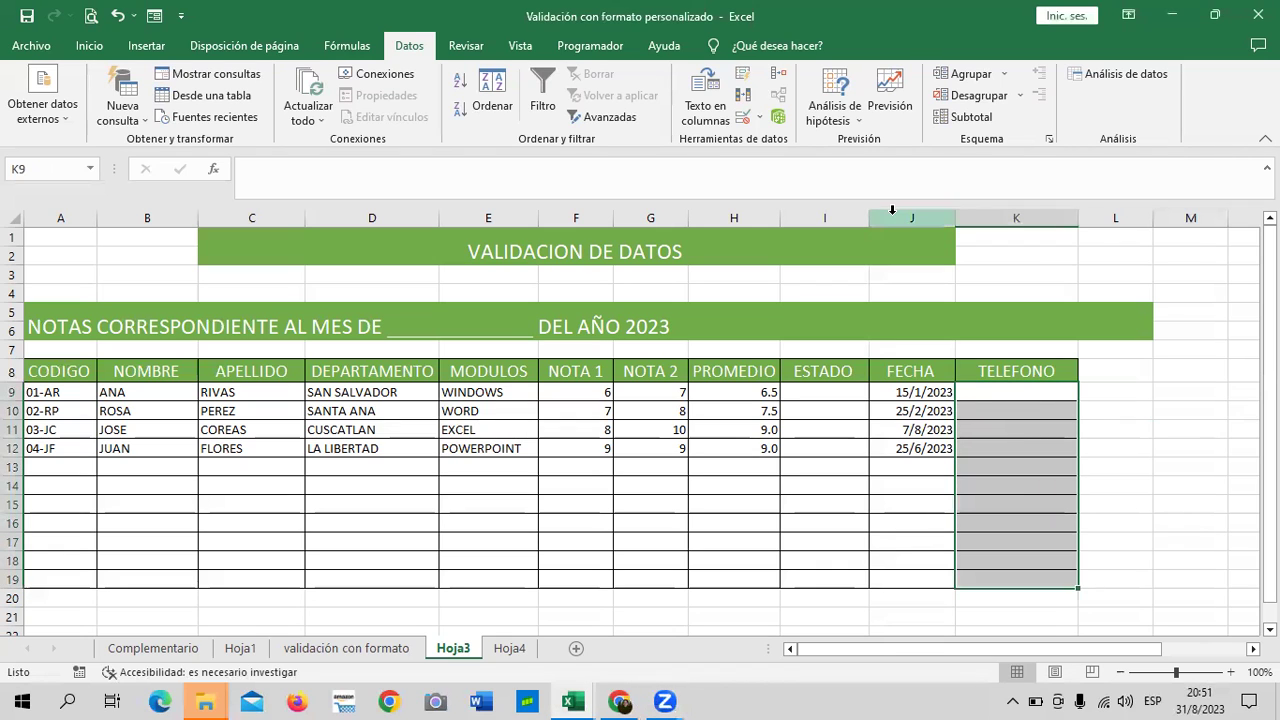
Open the Formato de número list on the Inicio tab, scrolling toward Más formatos de número.
click(93, 48)
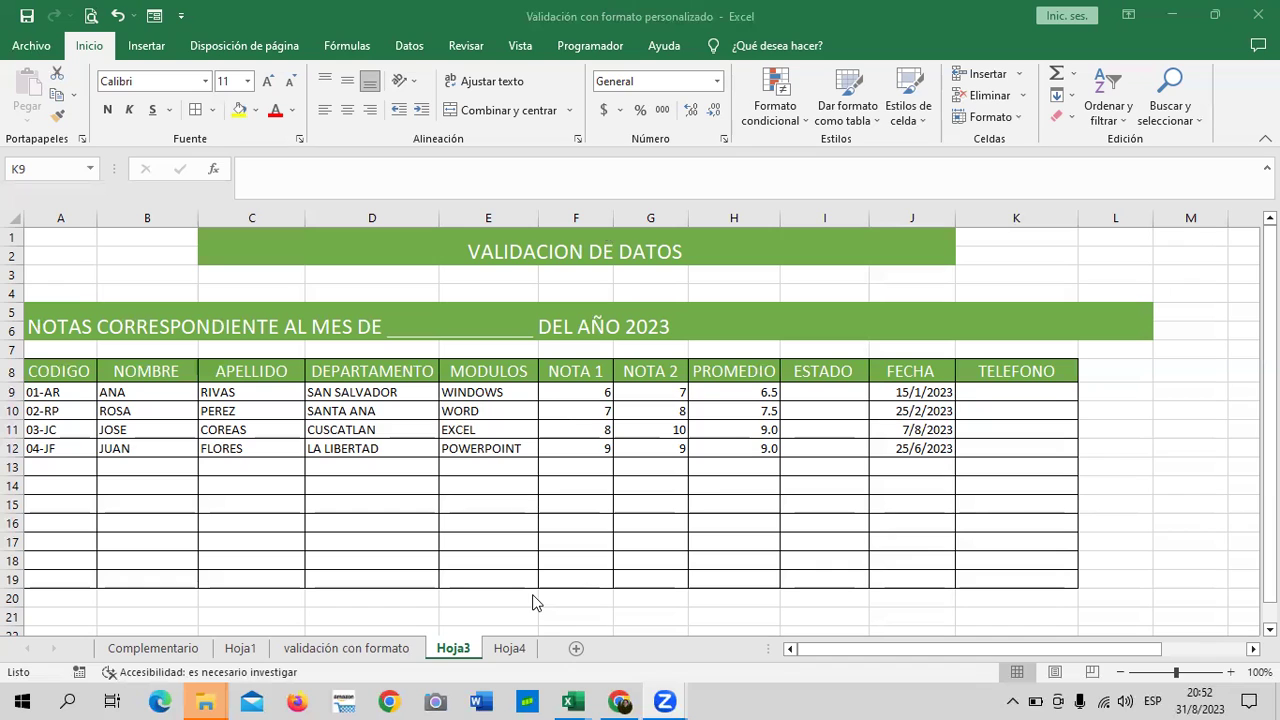
click(718, 86)
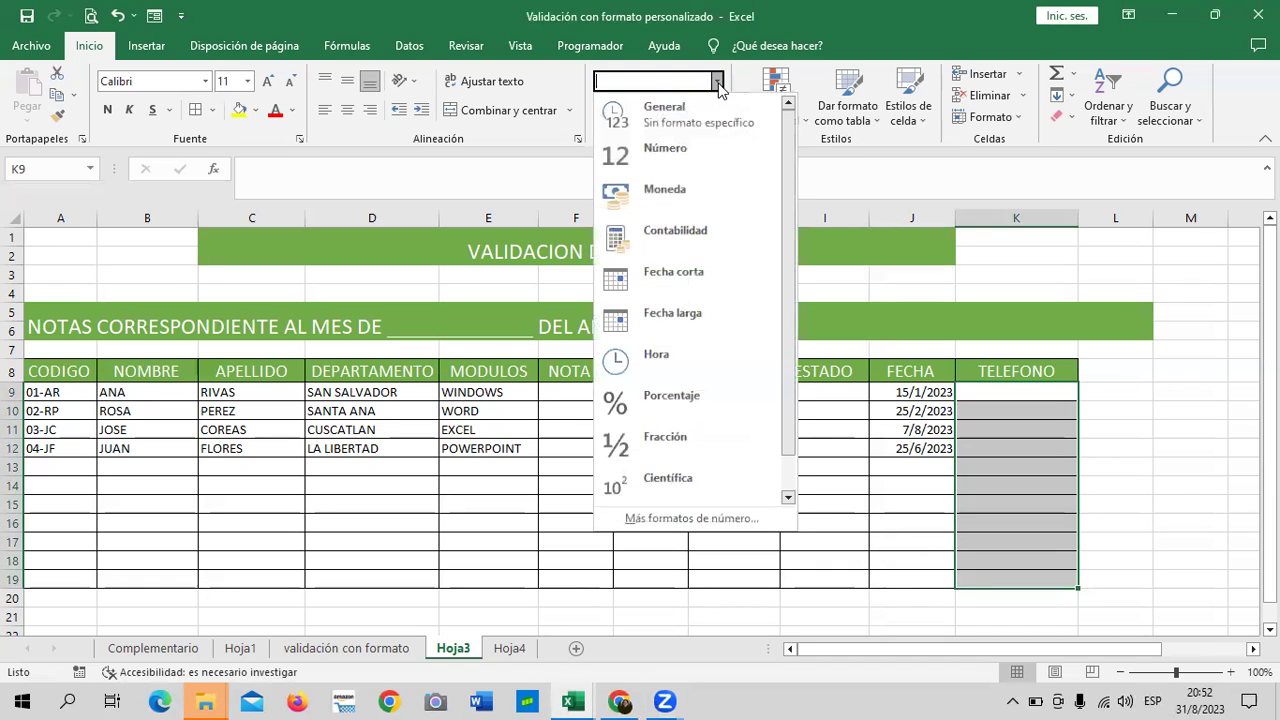
scroll(783, 470, down, 1)
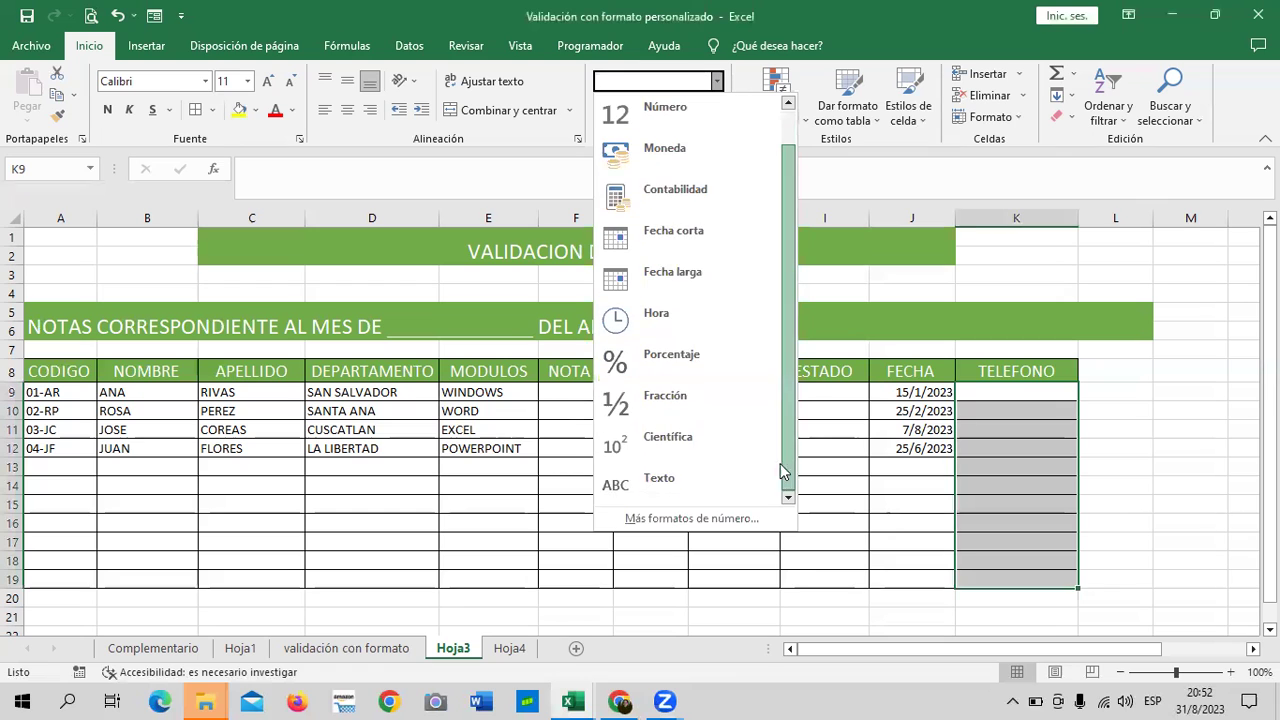
Open Formato de celdas for K9:K19 and switch to the Personalizada category.
click(697, 517)
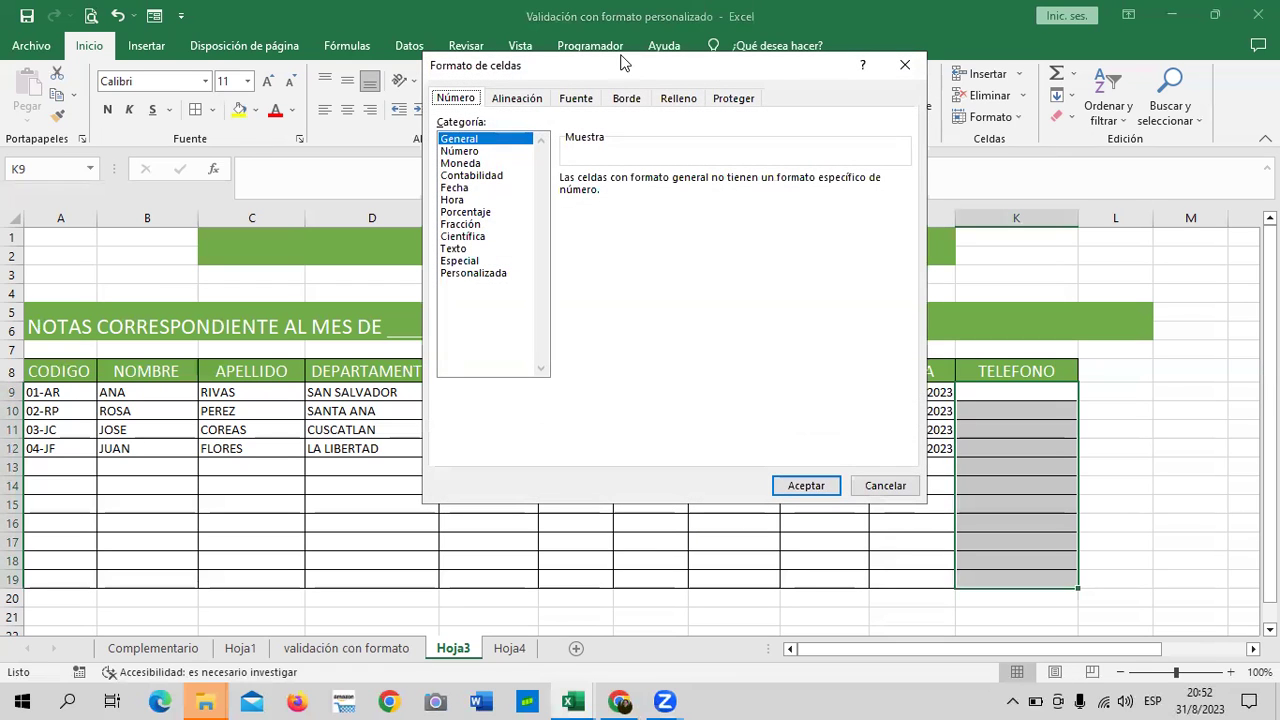
drag(622, 69, 394, 51)
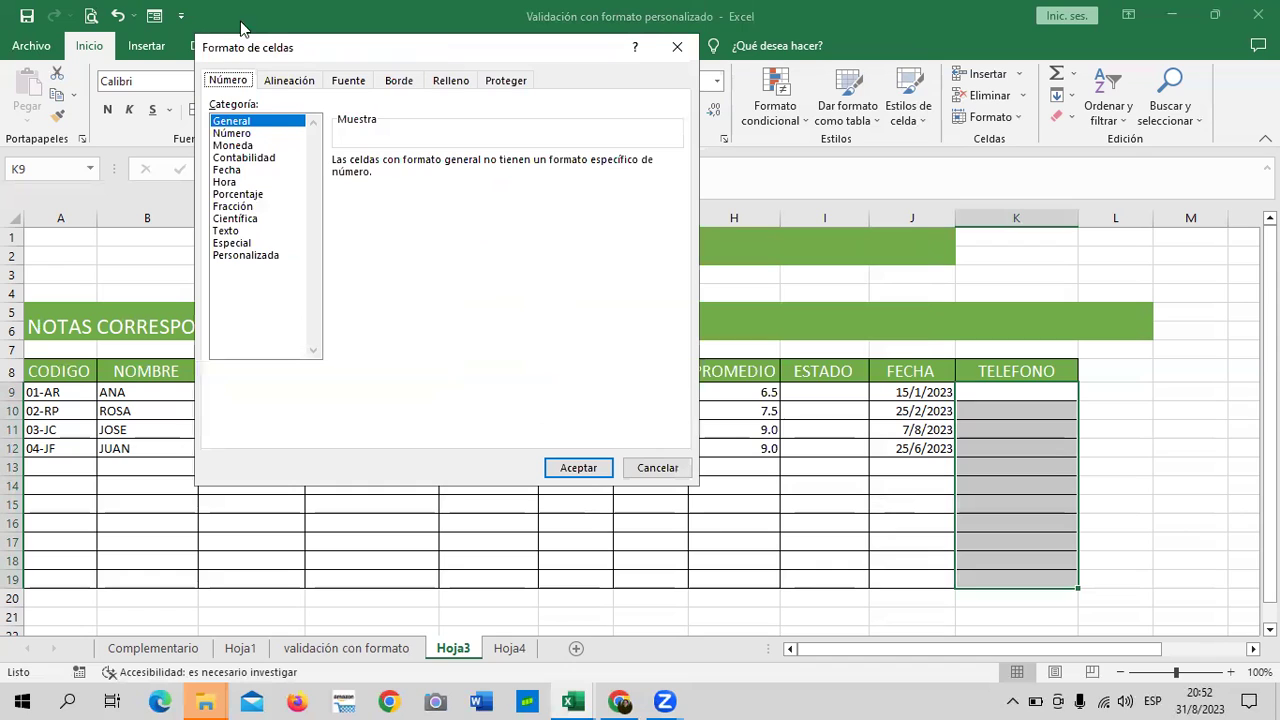
click(268, 257)
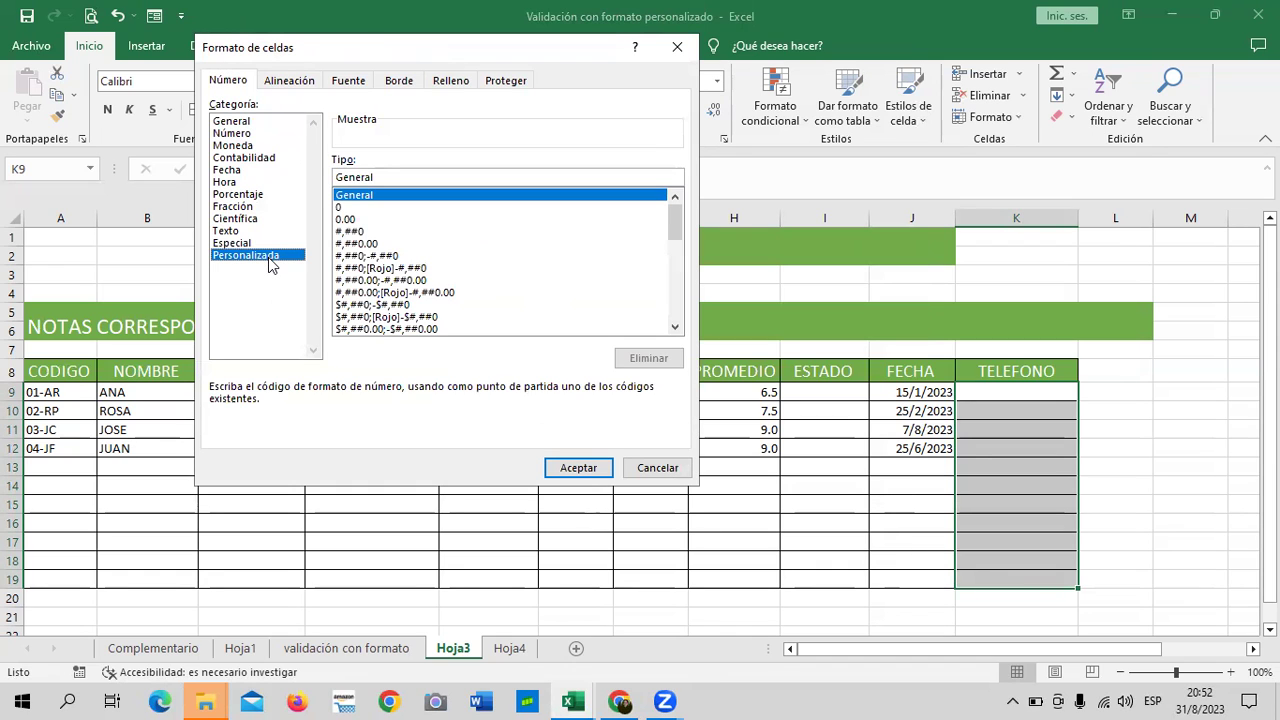
Scroll the Tipo list, choose the (###) #### - #### code and apply it.
click(674, 330)
click(676, 332)
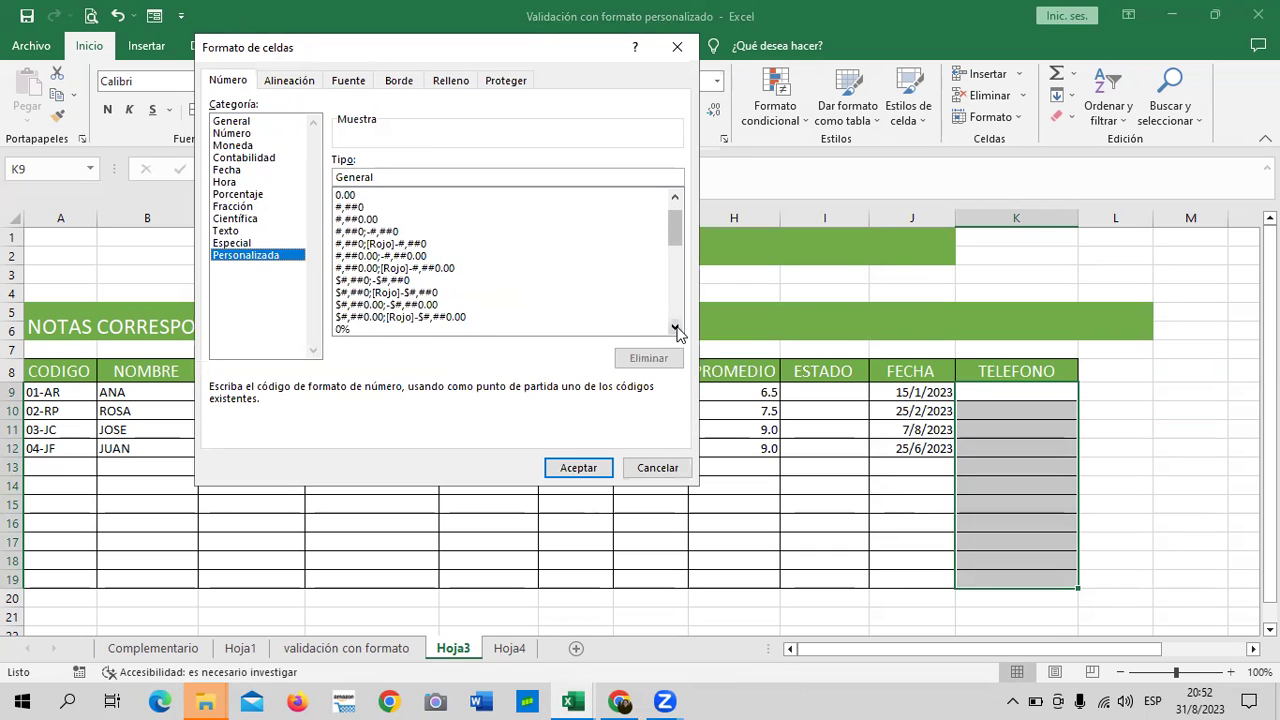
click(675, 328)
click(675, 328)
click(675, 328)
click(675, 328)
click(675, 328)
click(675, 328)
double_click(675, 328)
double_click(675, 328)
double_click(675, 328)
double_click(675, 328)
click(675, 330)
click(675, 330)
click(675, 330)
click(675, 330)
click(675, 330)
click(675, 330)
click(673, 328)
click(673, 328)
click(673, 328)
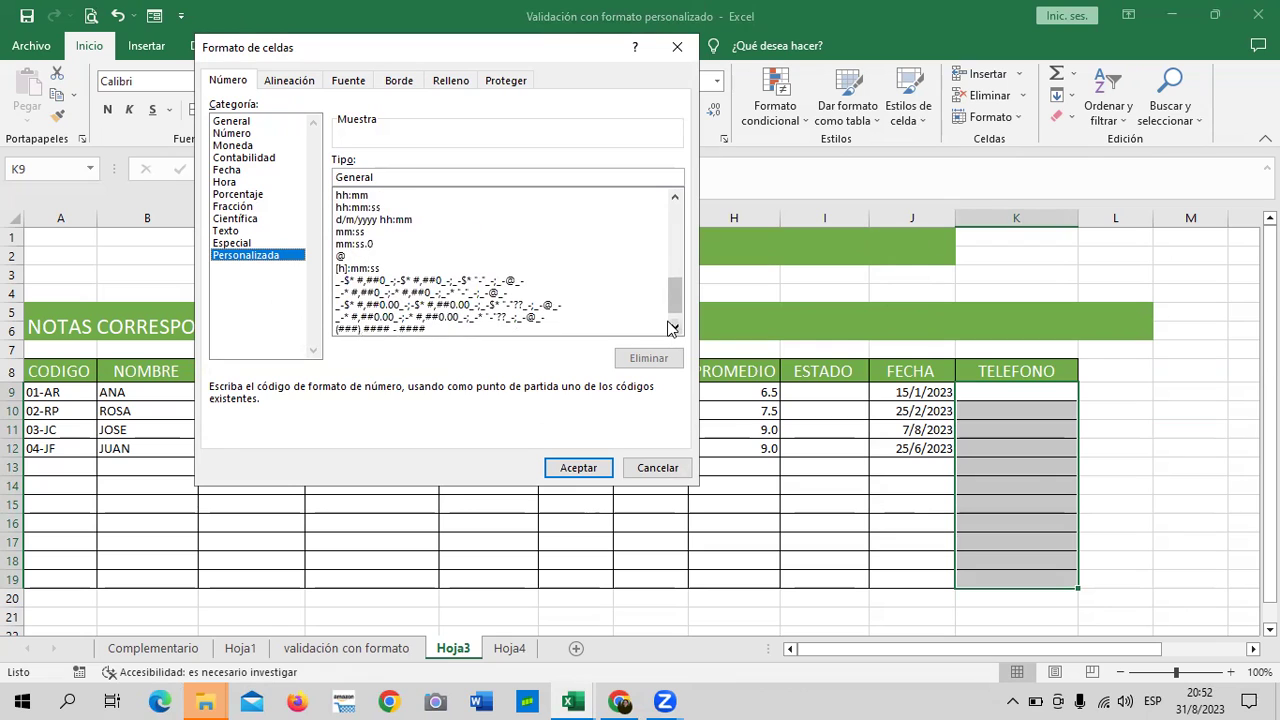
click(675, 328)
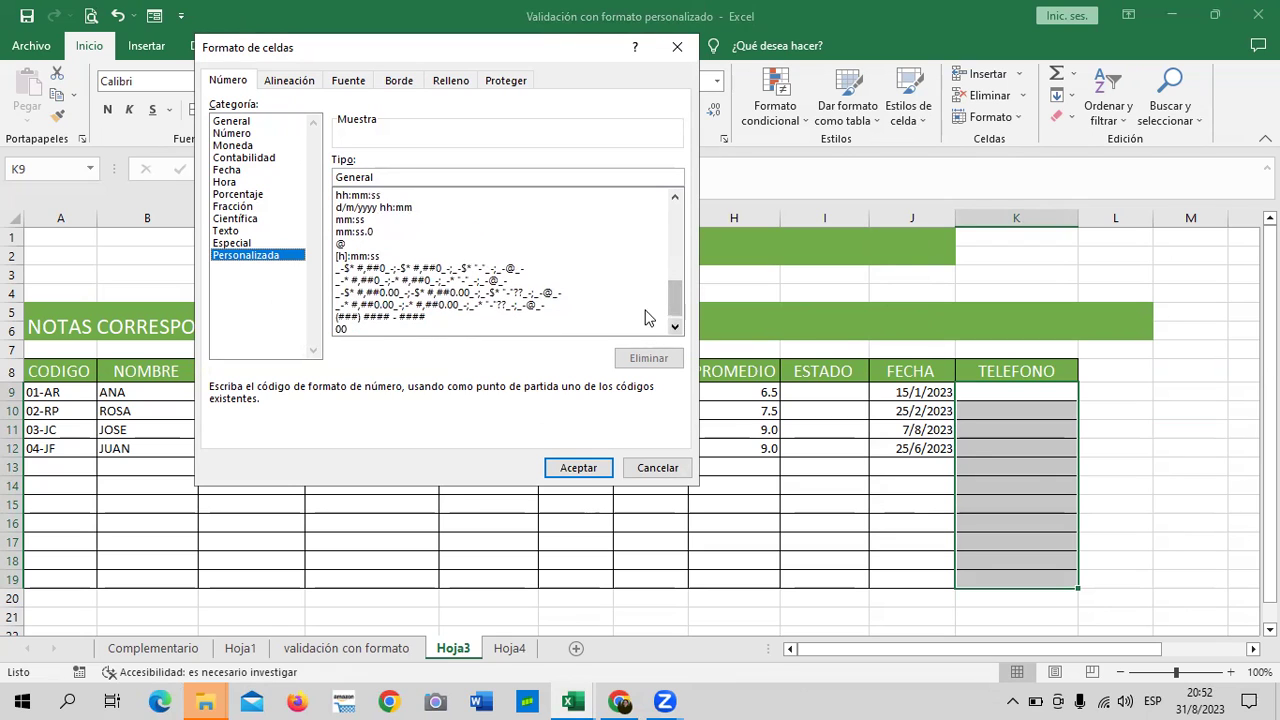
click(378, 317)
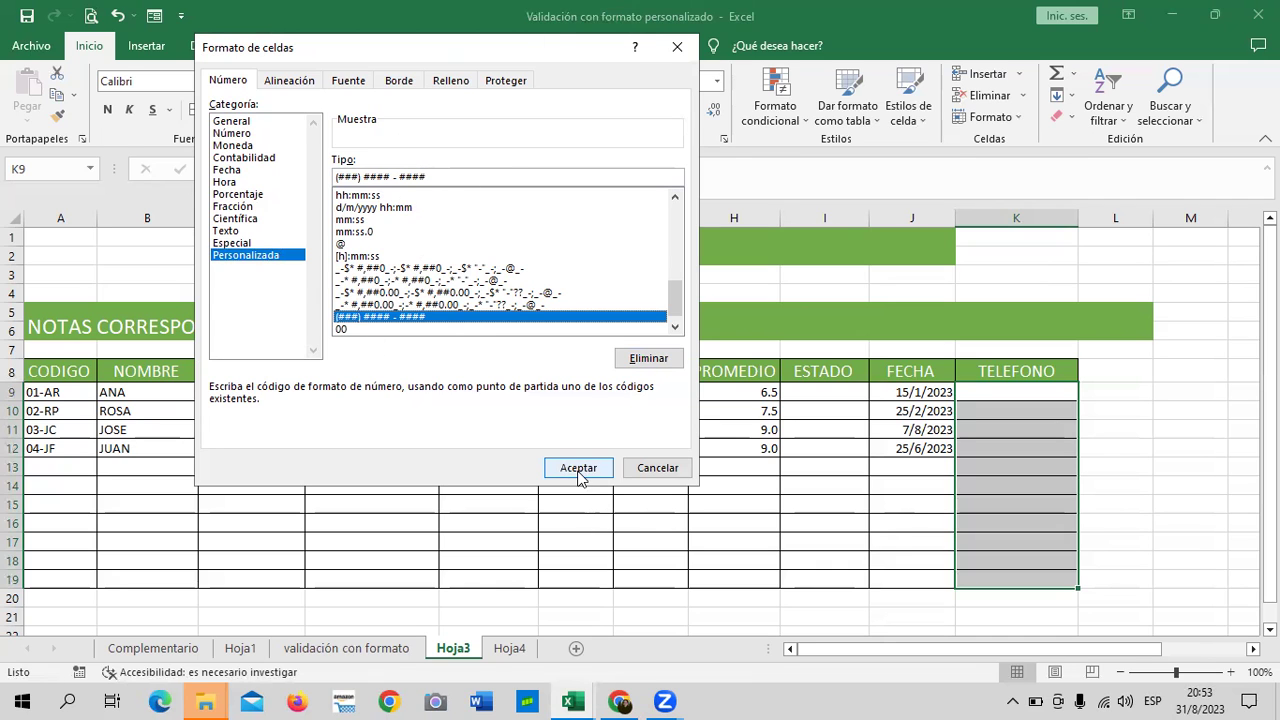
click(577, 468)
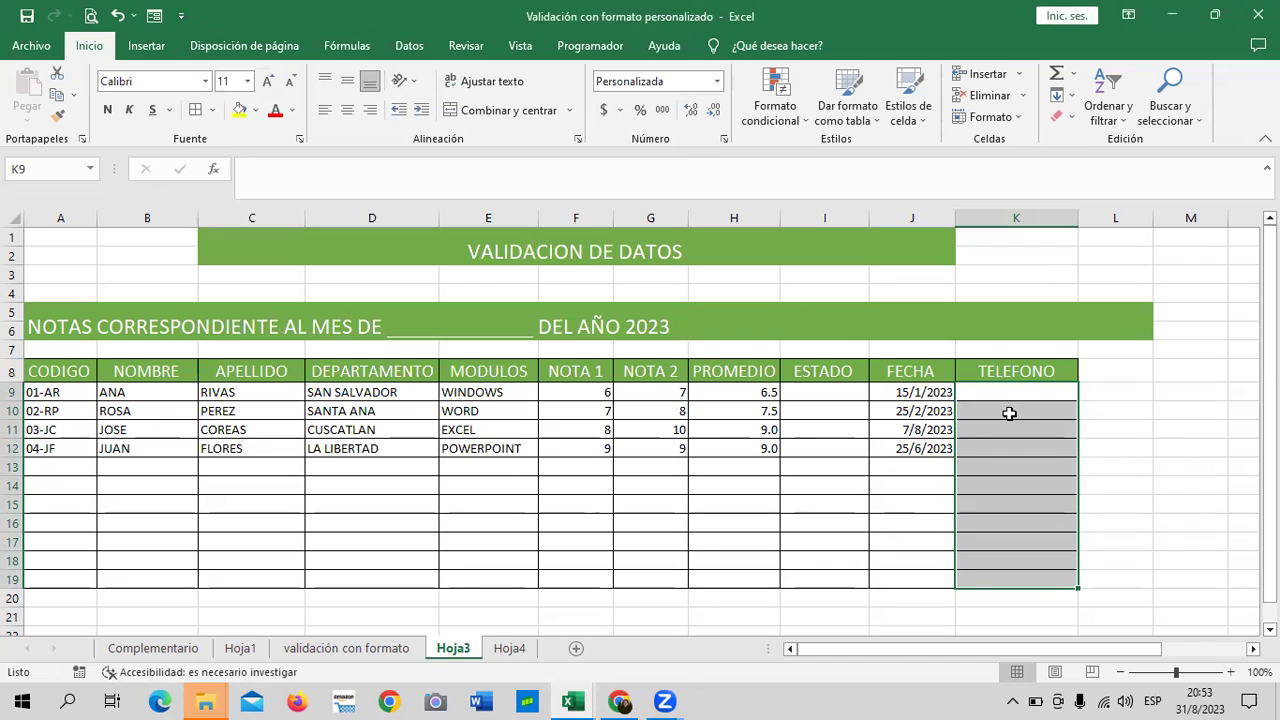
Type the first two students' phone numbers into K9 and K10.
click(1113, 397)
click(1030, 392)
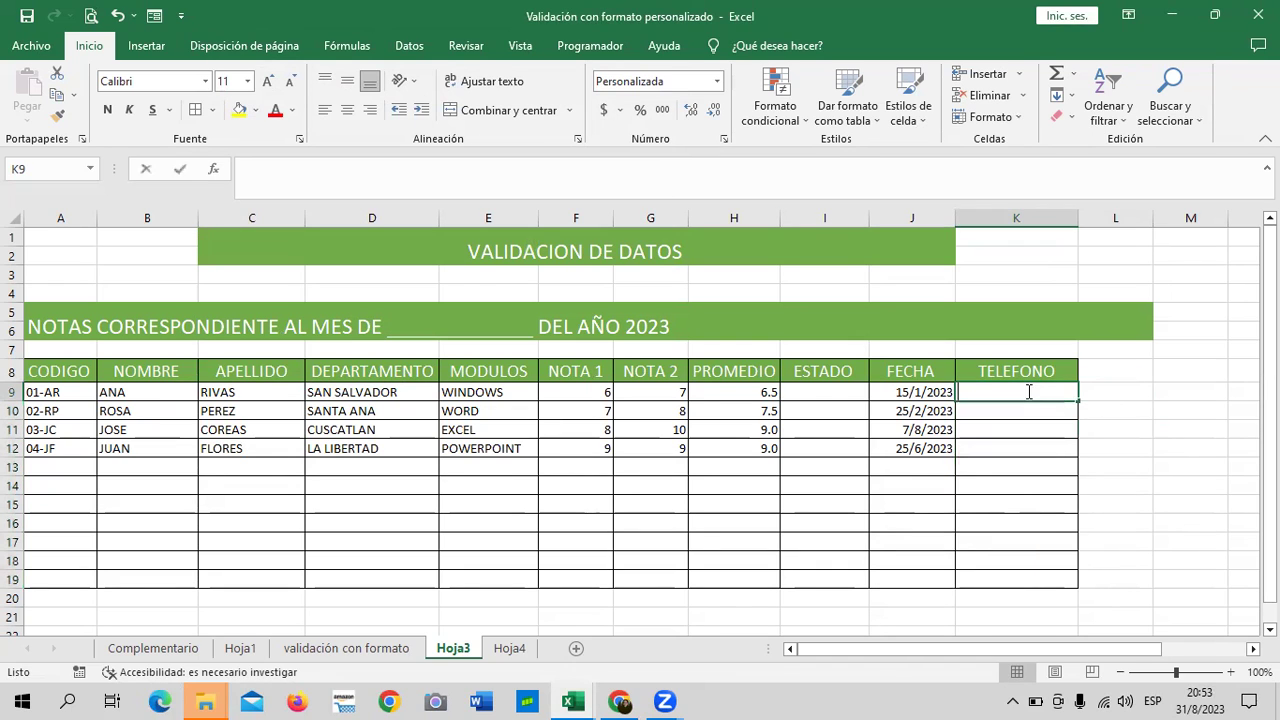
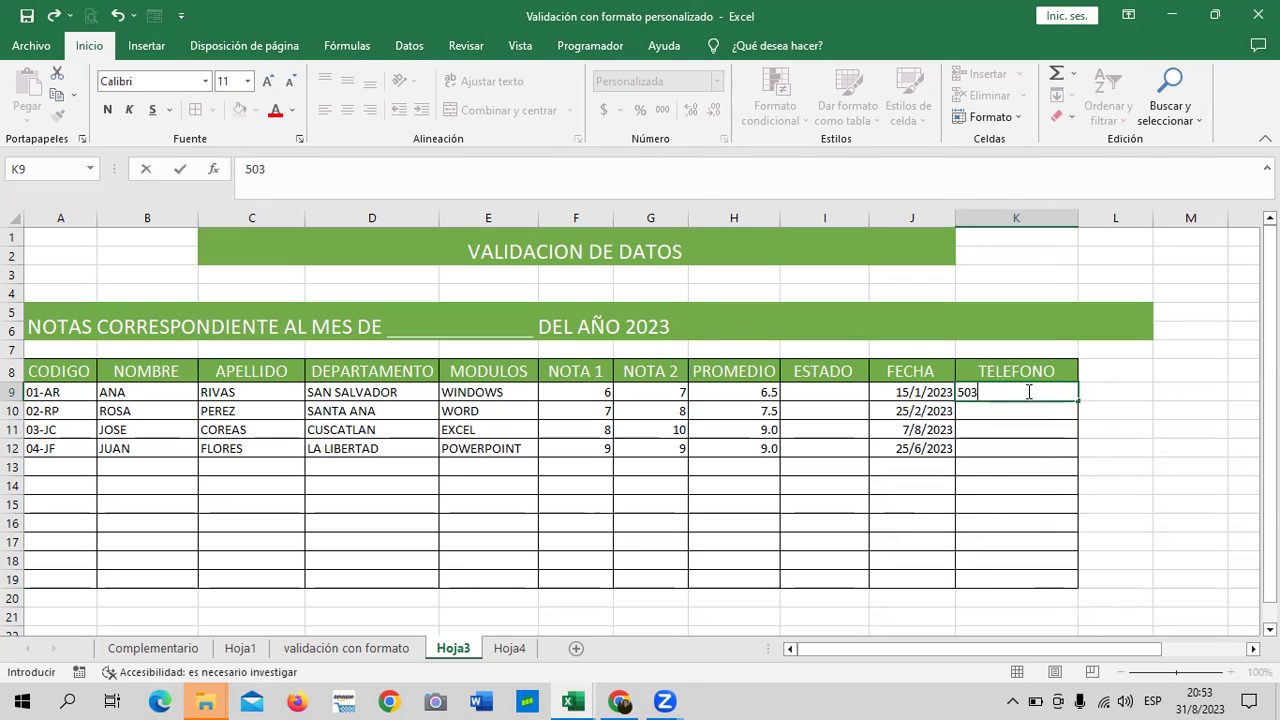
key(Return)
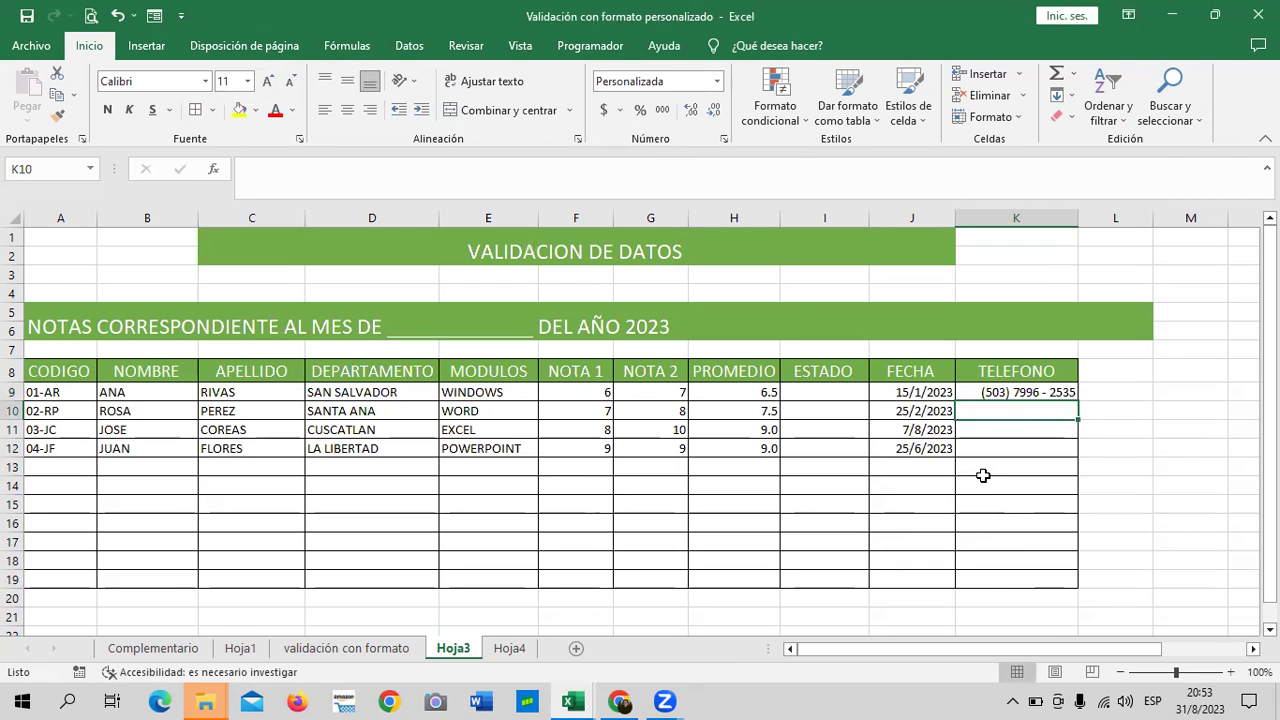
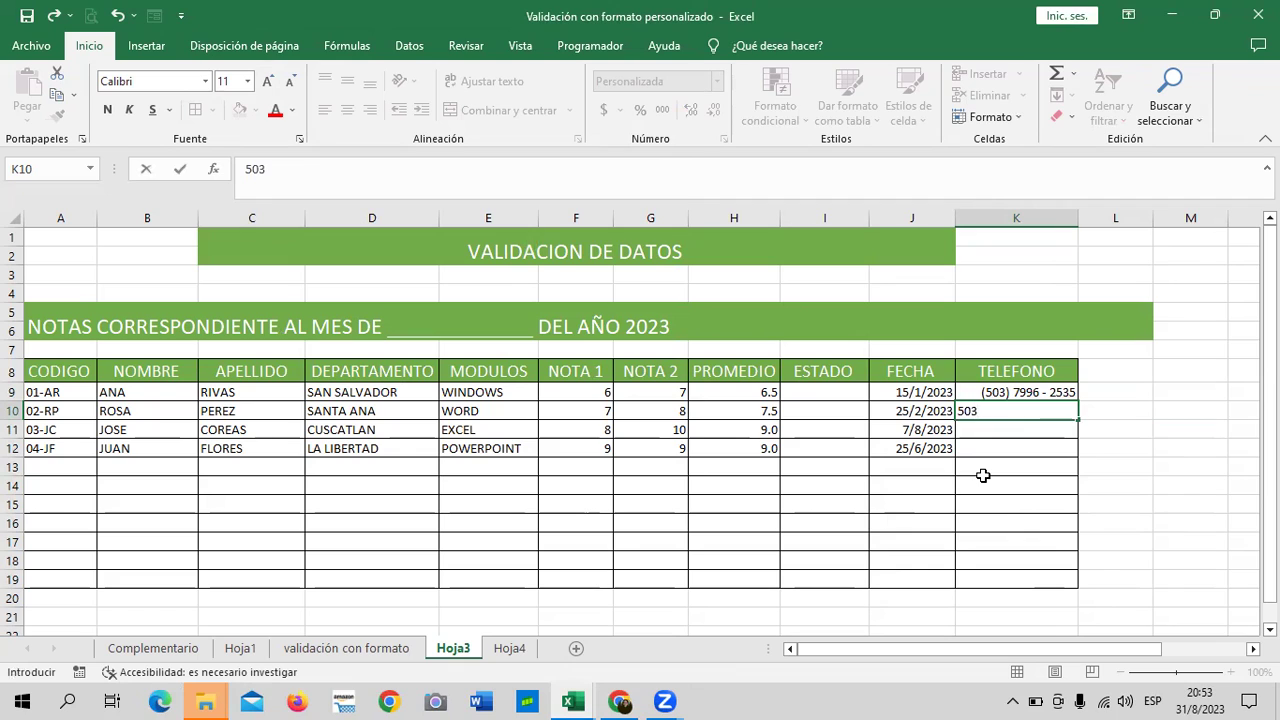
key(Return)
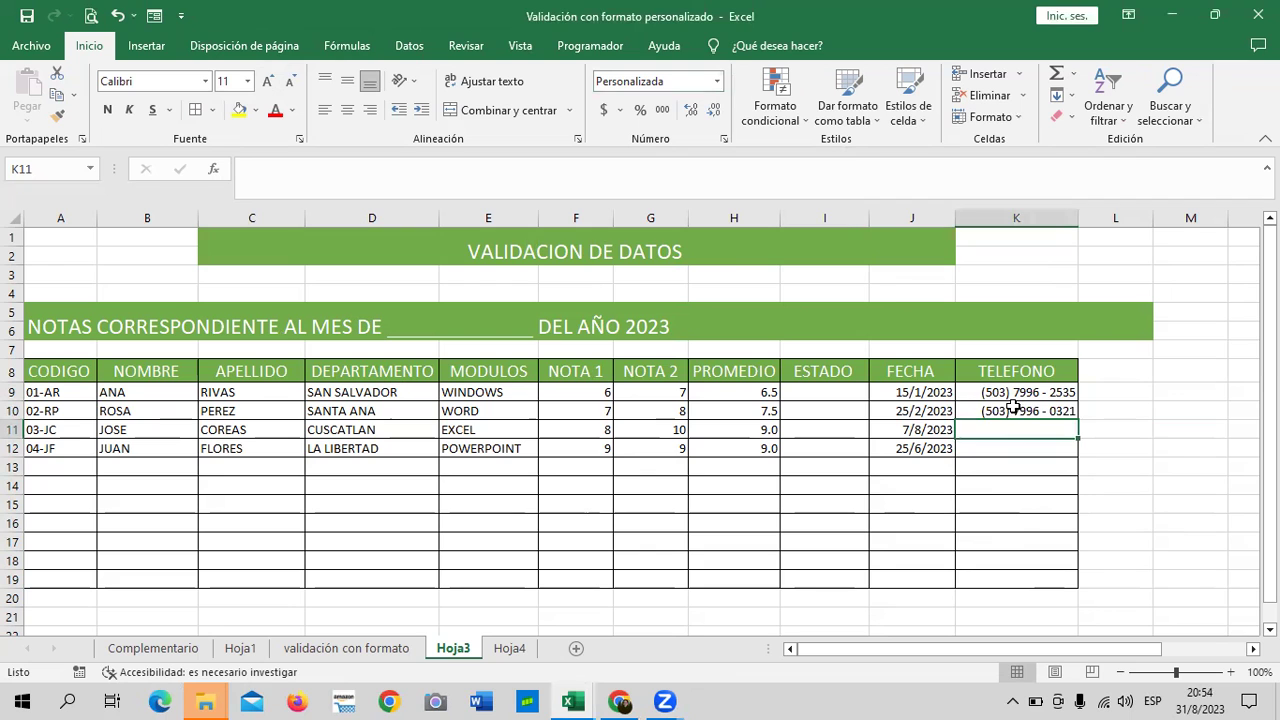
Open Formato de celdas for K11 and browse General through Fecha, keeping Español (El Salvador).
click(720, 138)
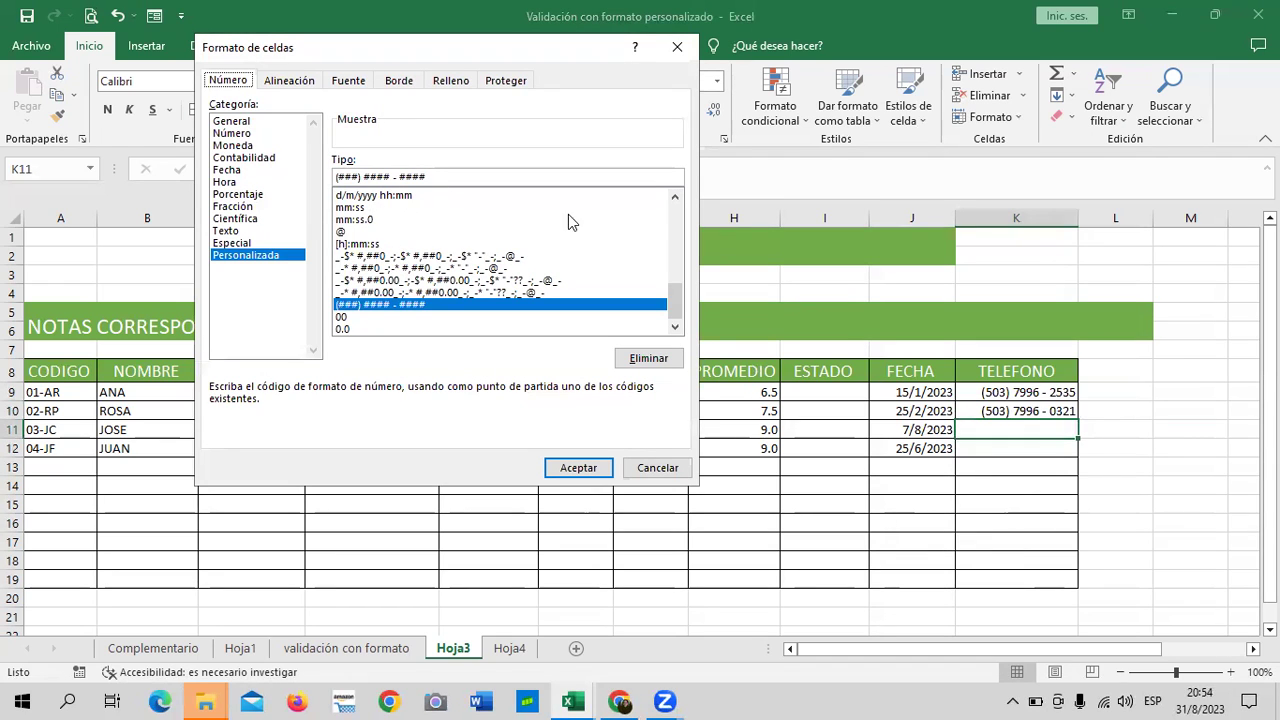
click(241, 122)
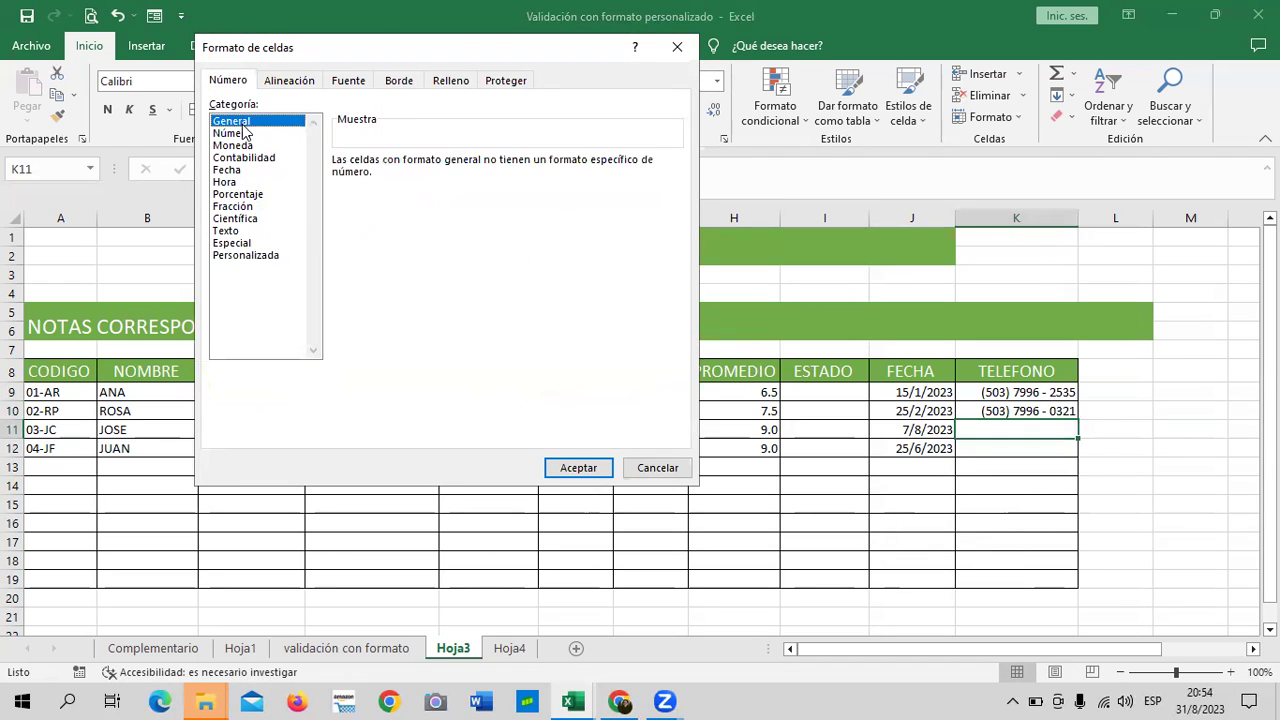
click(240, 133)
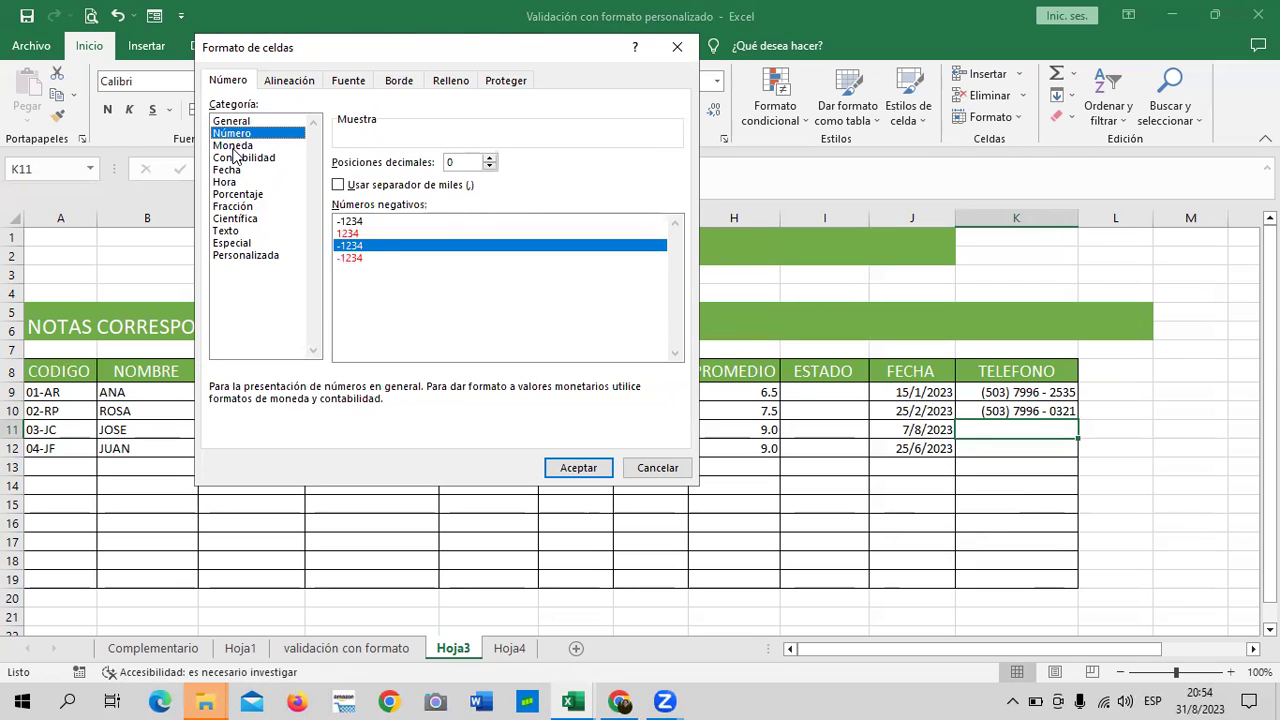
click(236, 147)
click(236, 158)
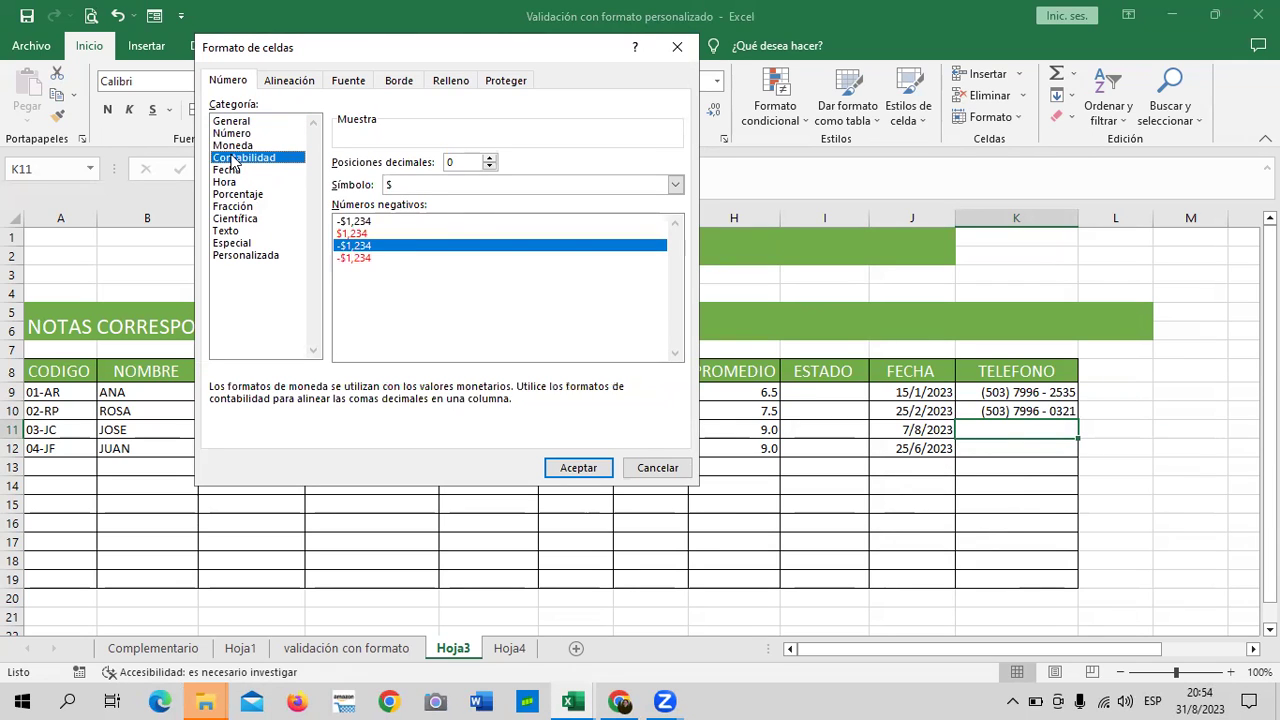
click(236, 170)
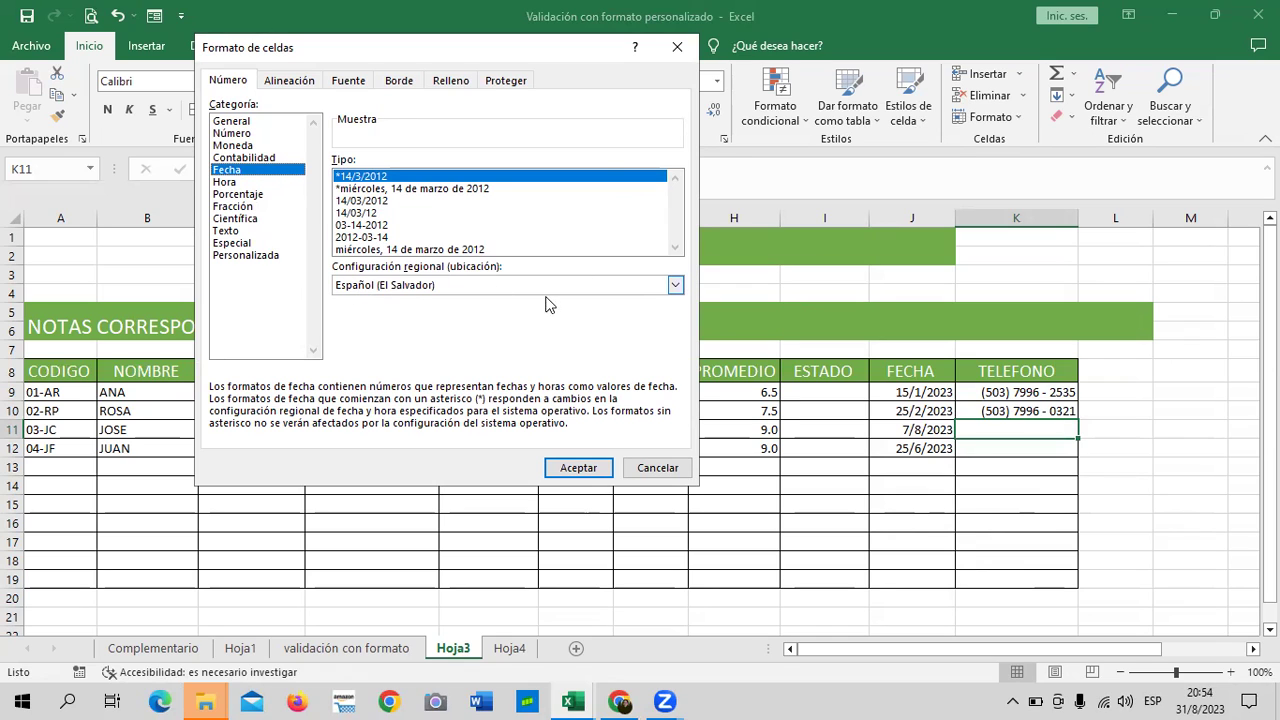
click(676, 287)
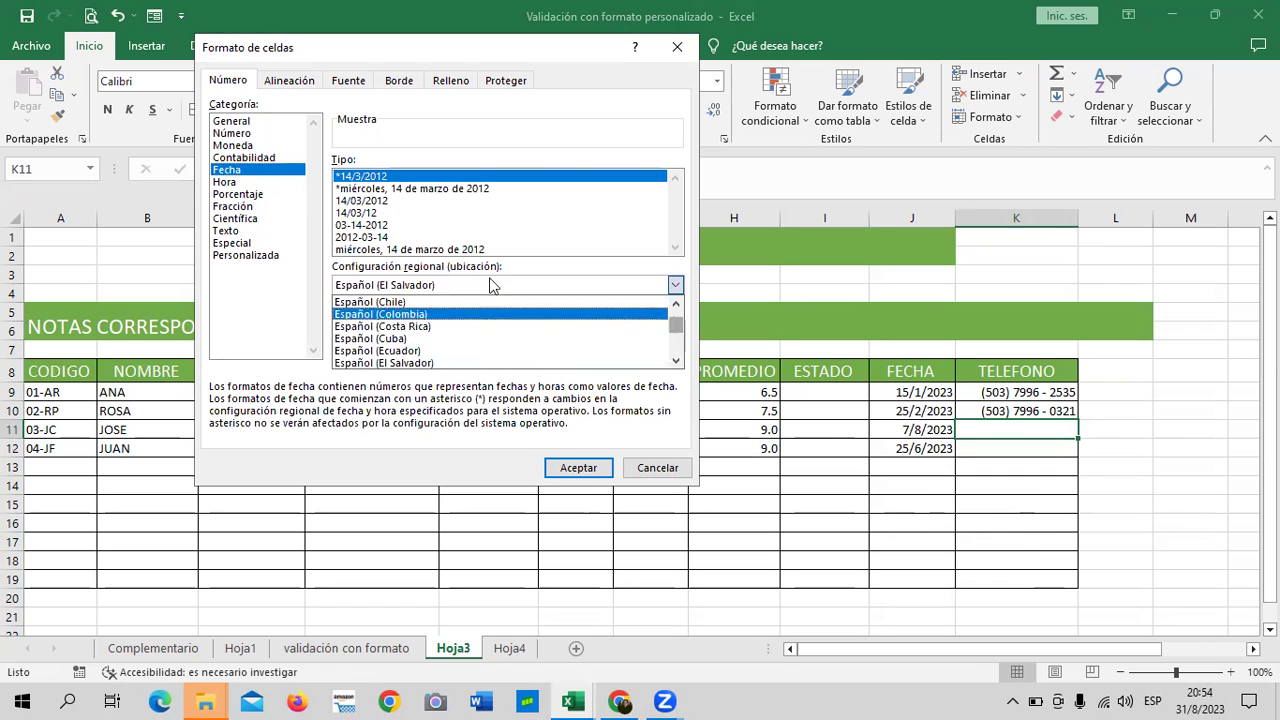
click(272, 328)
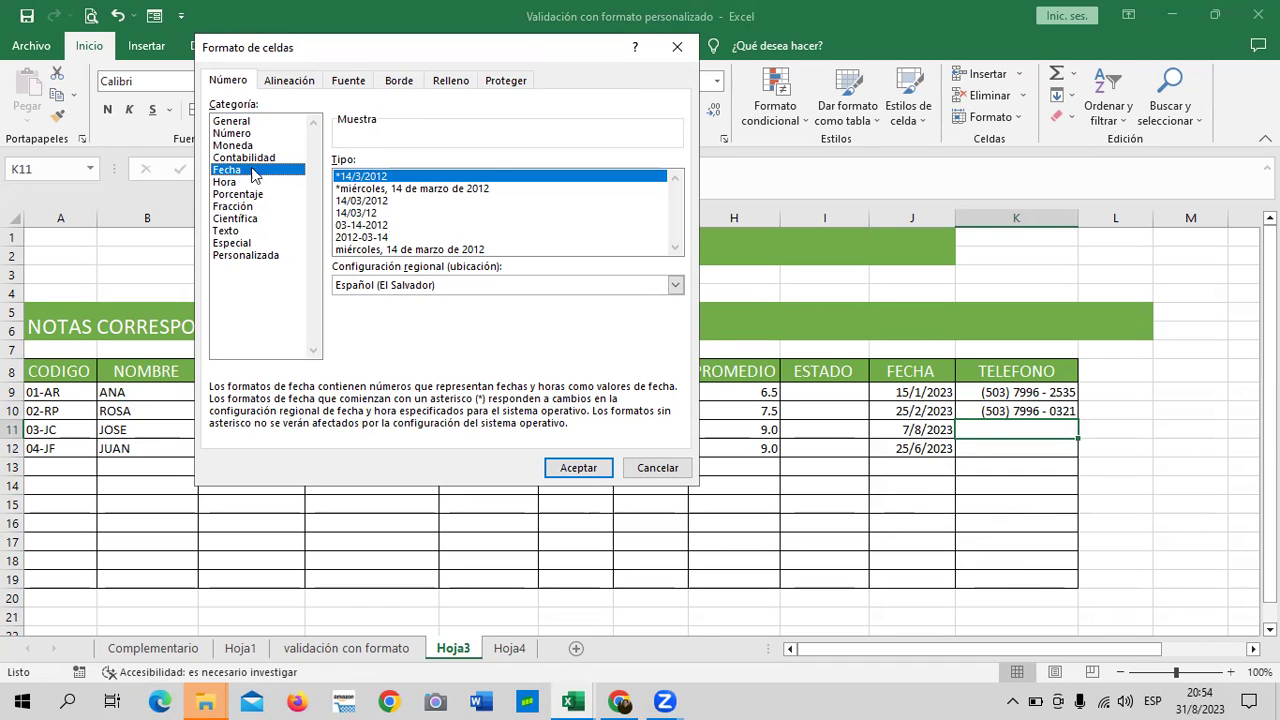
Choose the Hora category and apply the time format to K11.
click(264, 122)
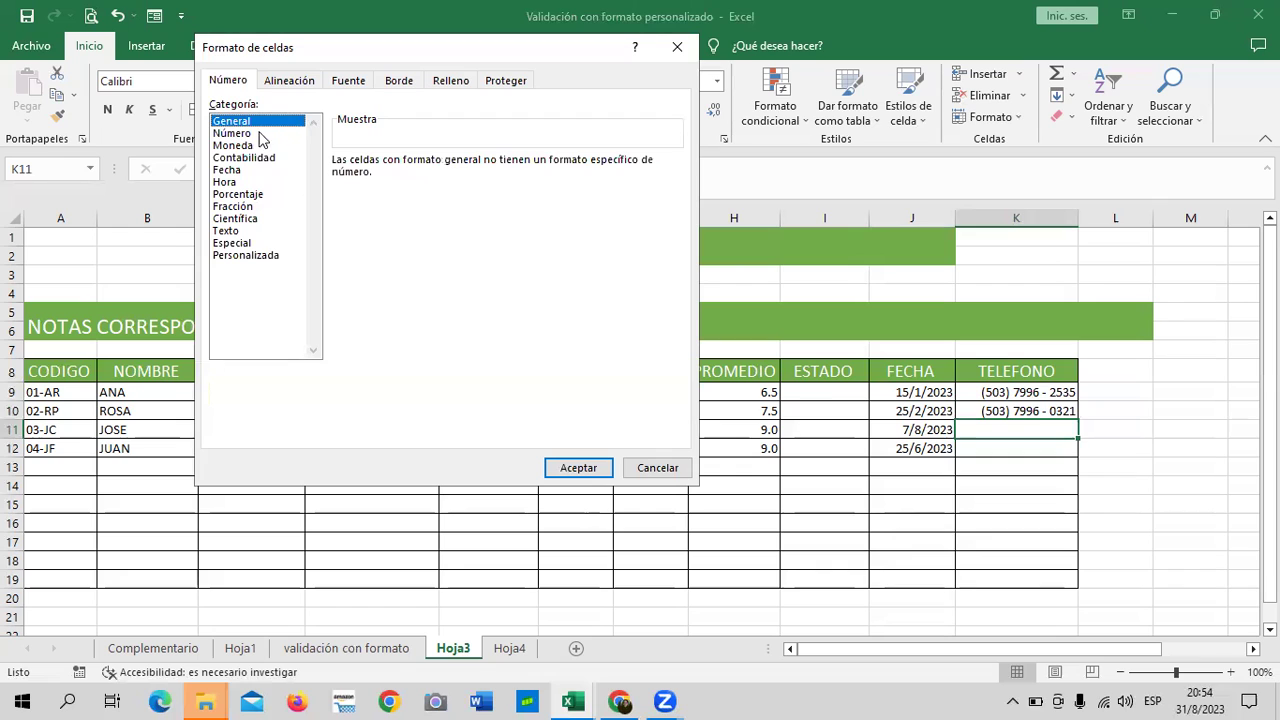
click(256, 134)
click(250, 158)
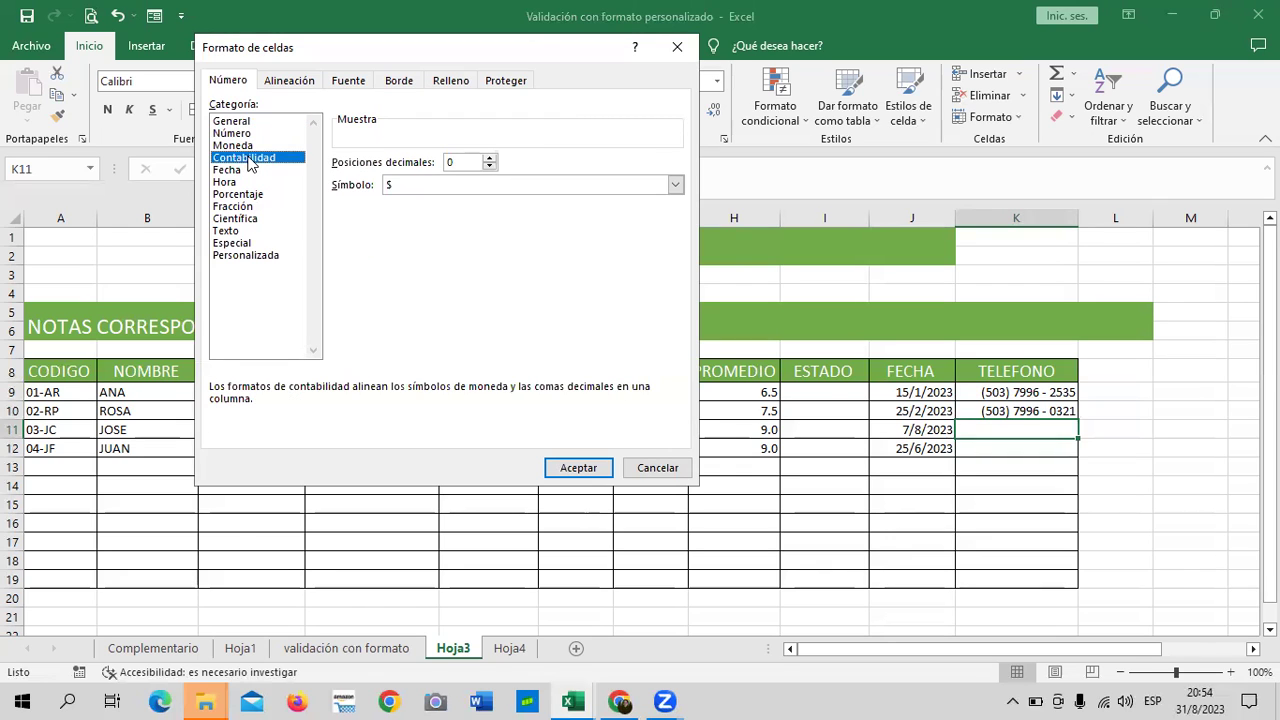
click(240, 172)
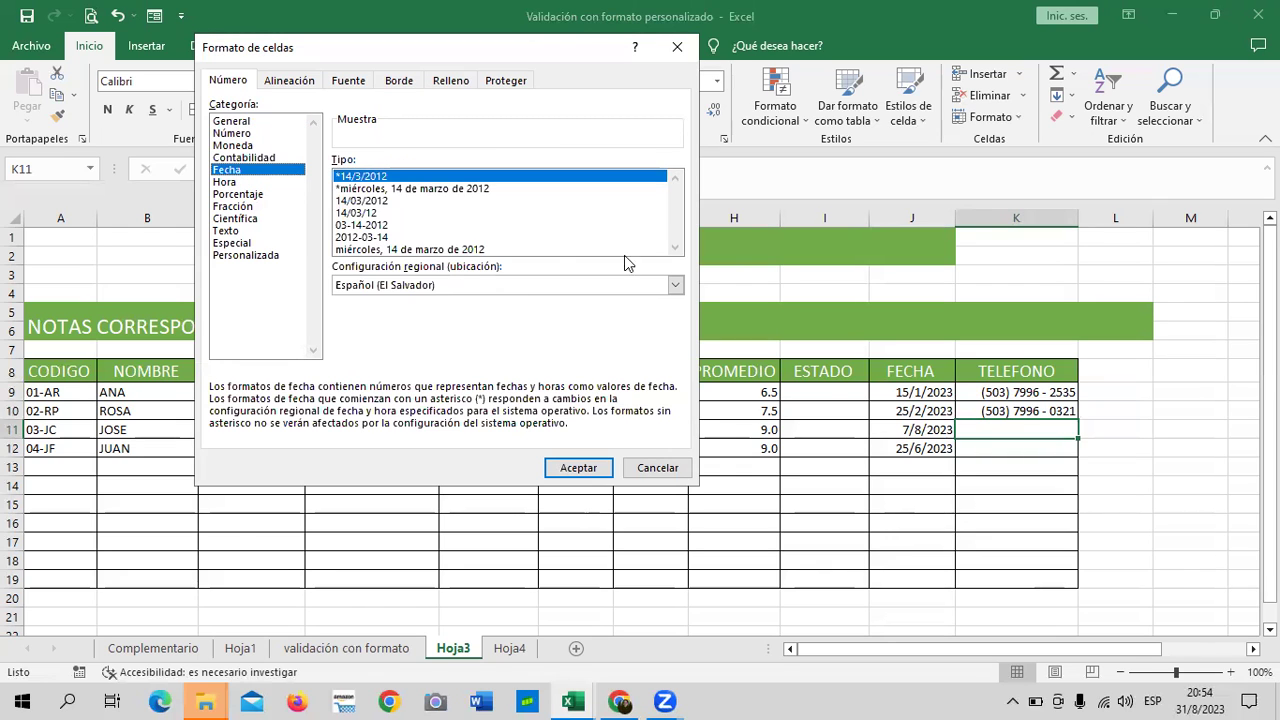
click(226, 183)
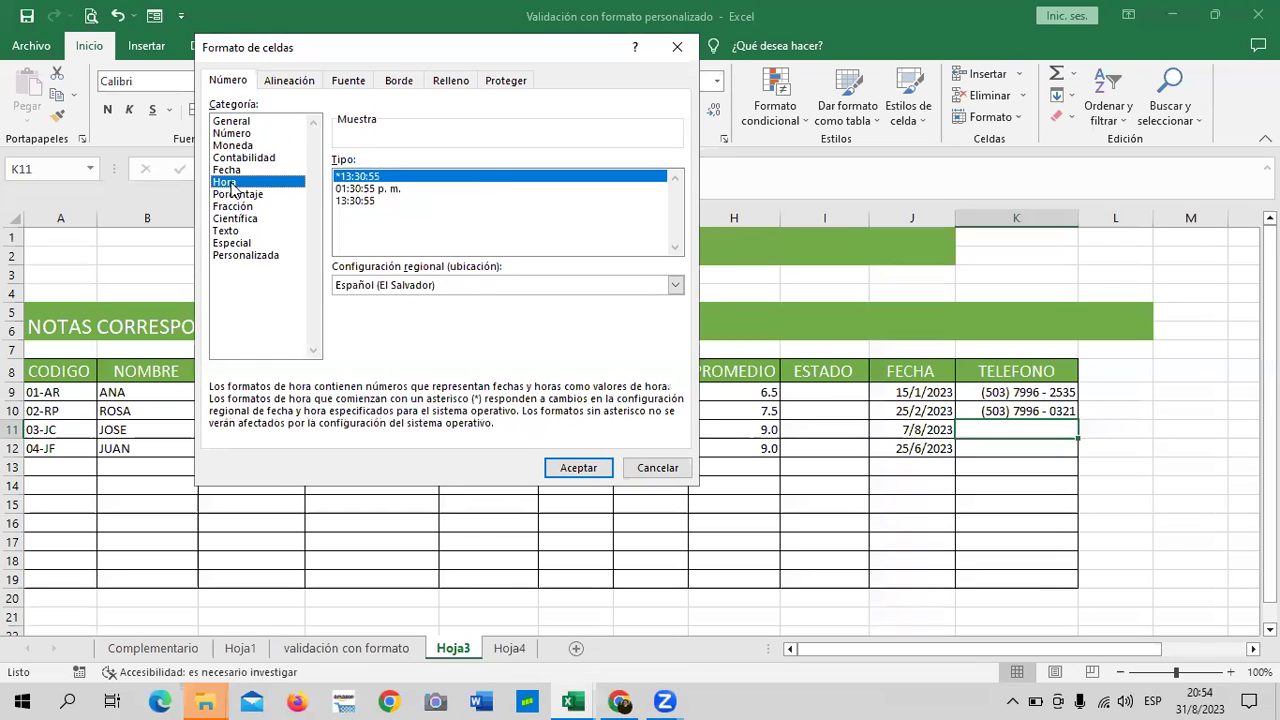
click(236, 195)
click(238, 183)
click(585, 470)
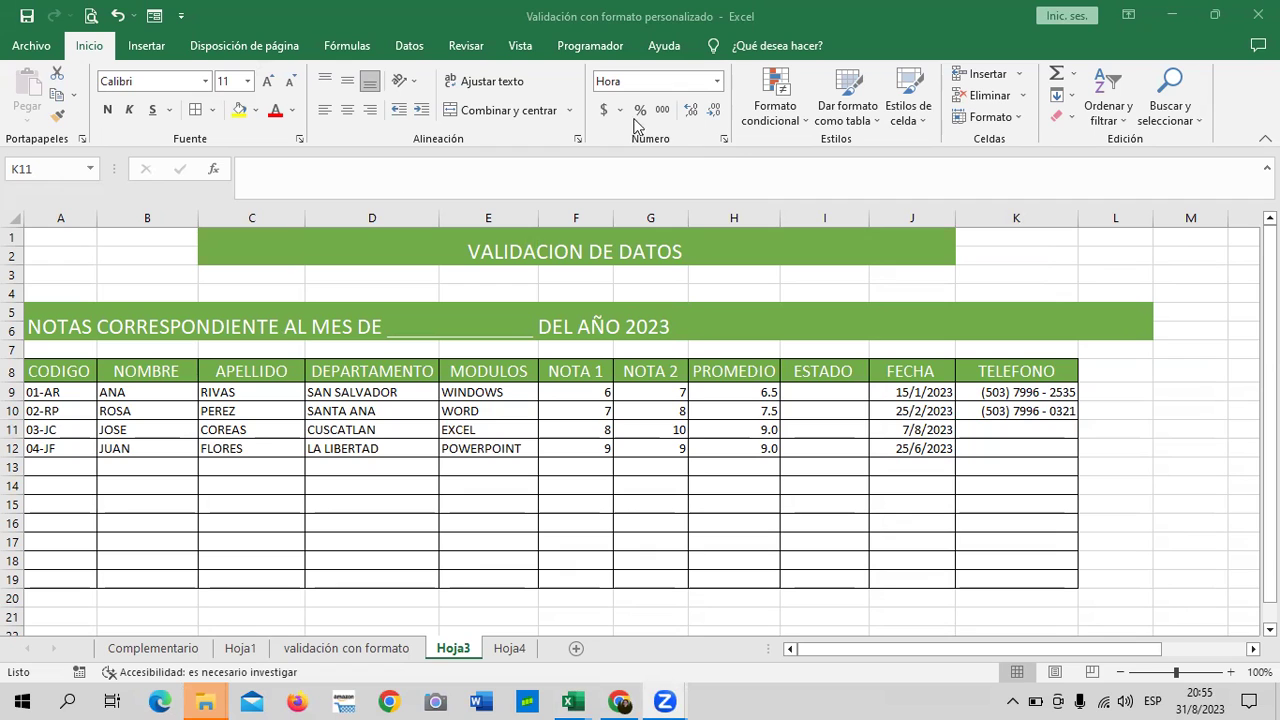
Reopen Formato de celdas on the Personalizada category.
click(726, 141)
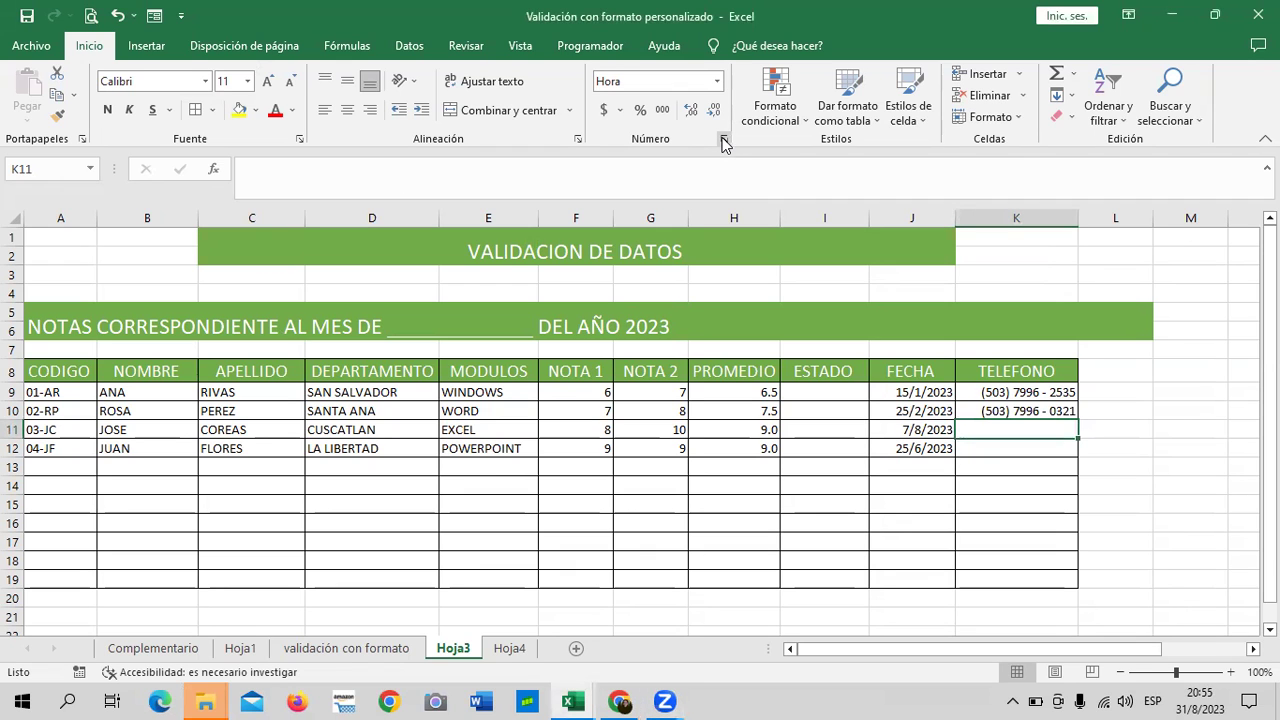
click(726, 141)
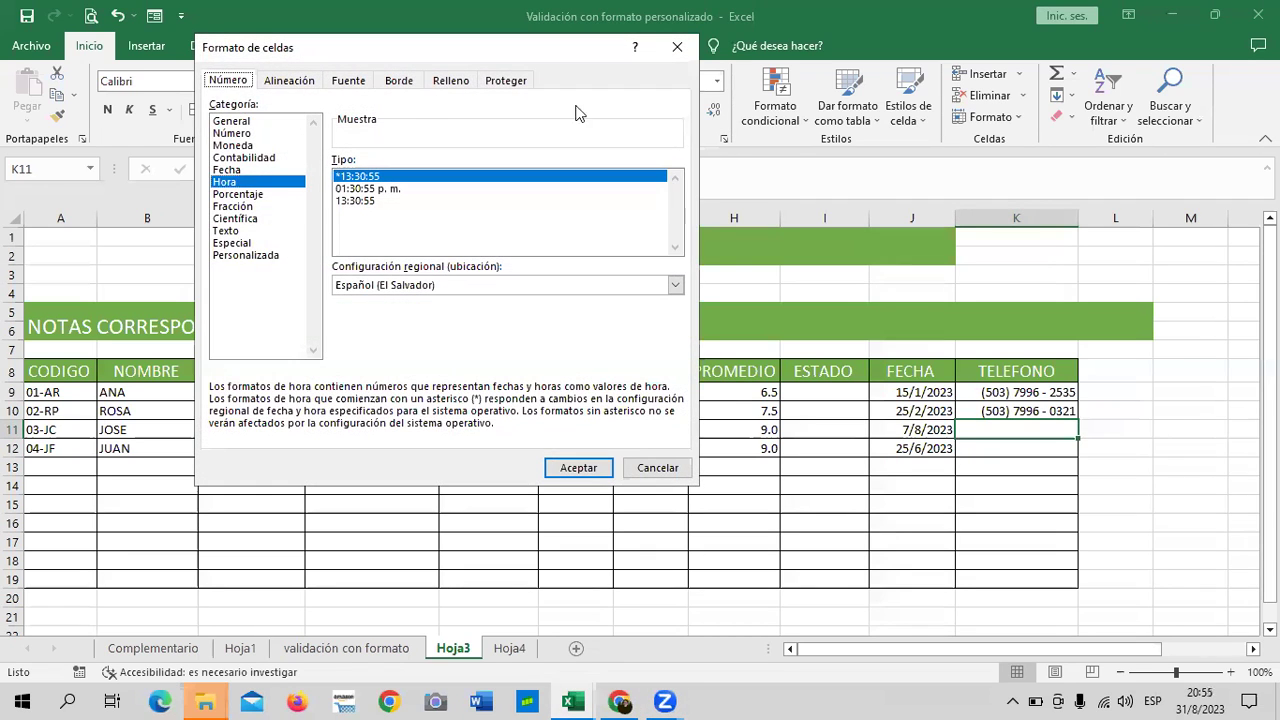
click(250, 256)
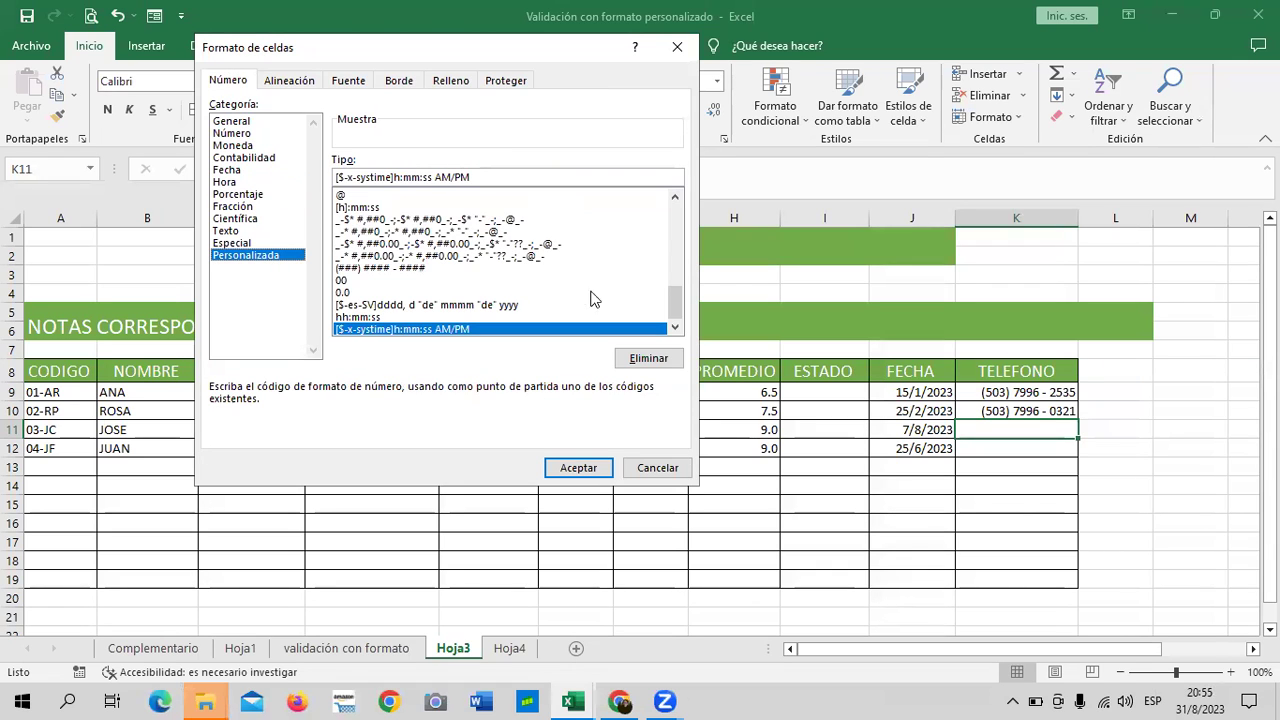
drag(672, 304, 684, 199)
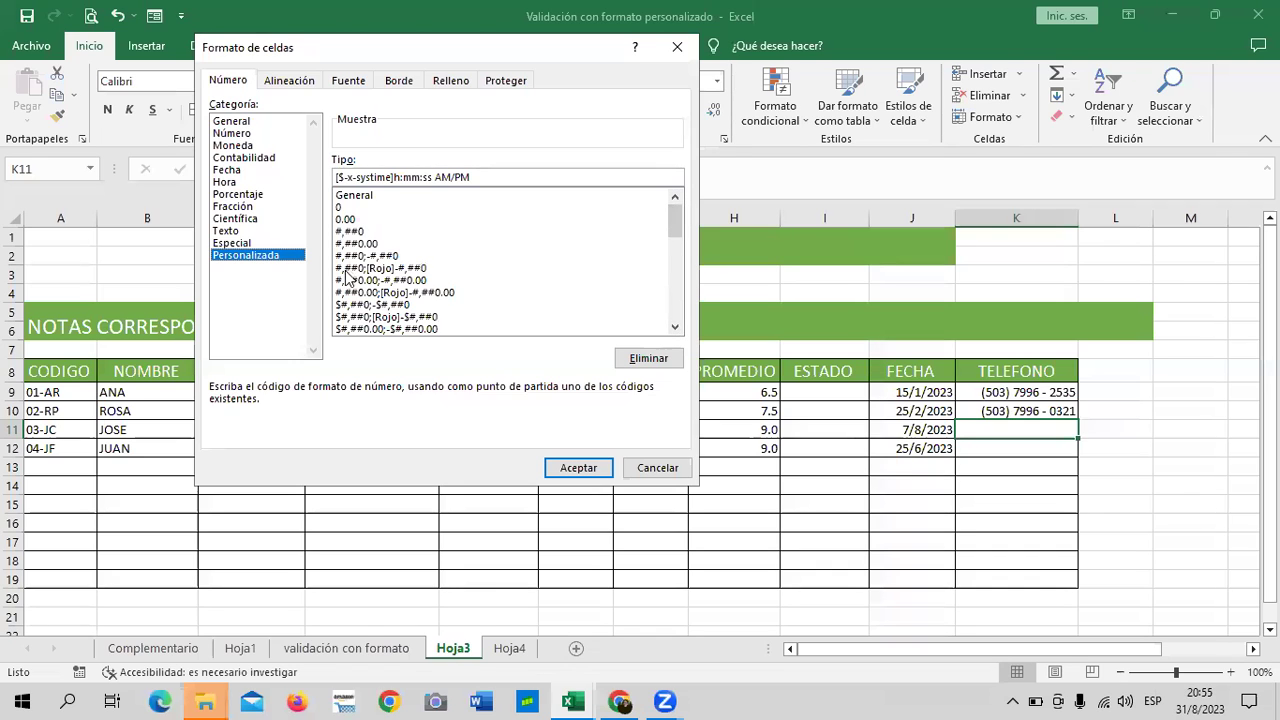
Scroll to and select the (###) #### - #### code, then cancel without applying.
click(675, 329)
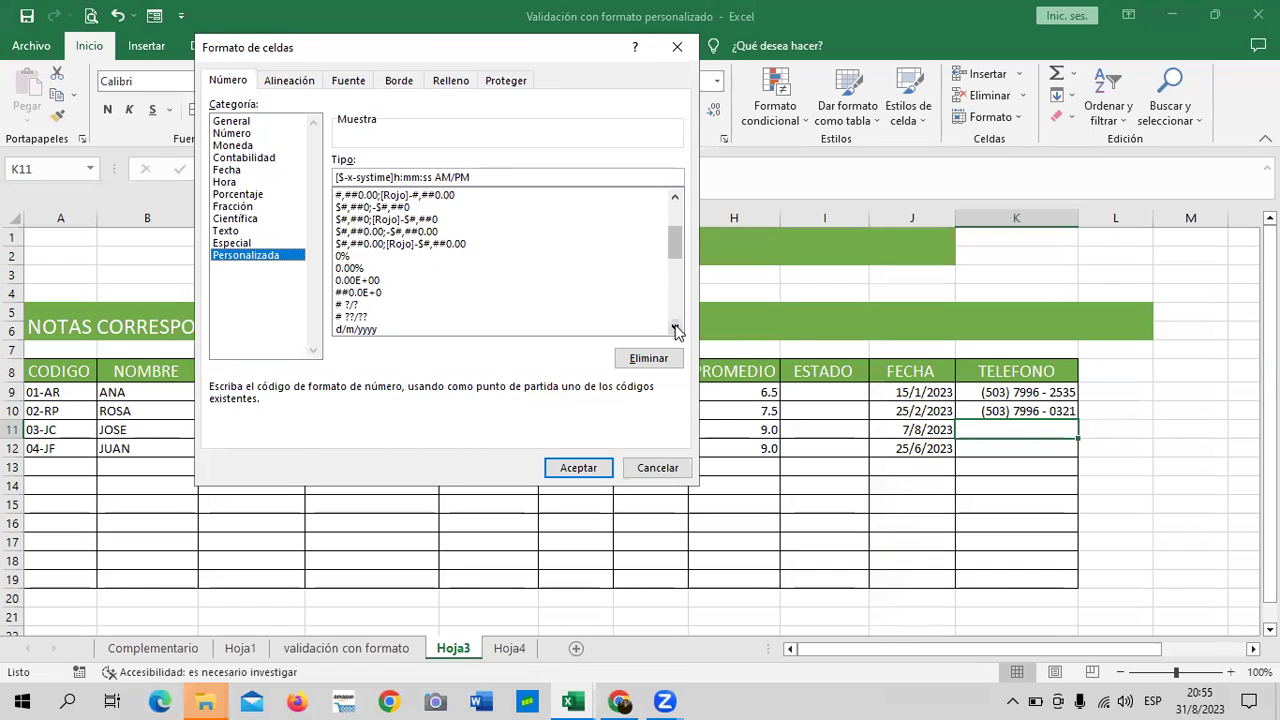
click(675, 329)
click(675, 329)
click(675, 329)
click(675, 329)
click(675, 329)
click(675, 329)
click(675, 329)
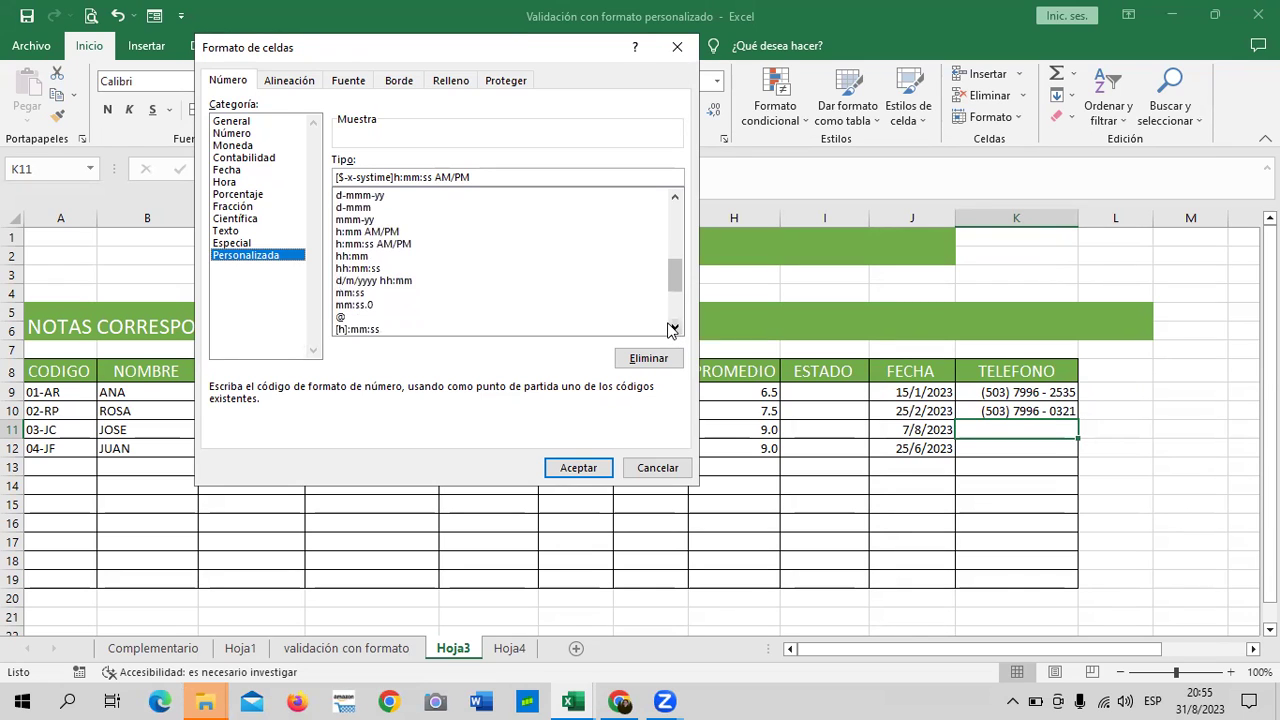
click(675, 329)
click(675, 329)
click(675, 329)
click(675, 329)
click(675, 329)
click(675, 329)
click(675, 329)
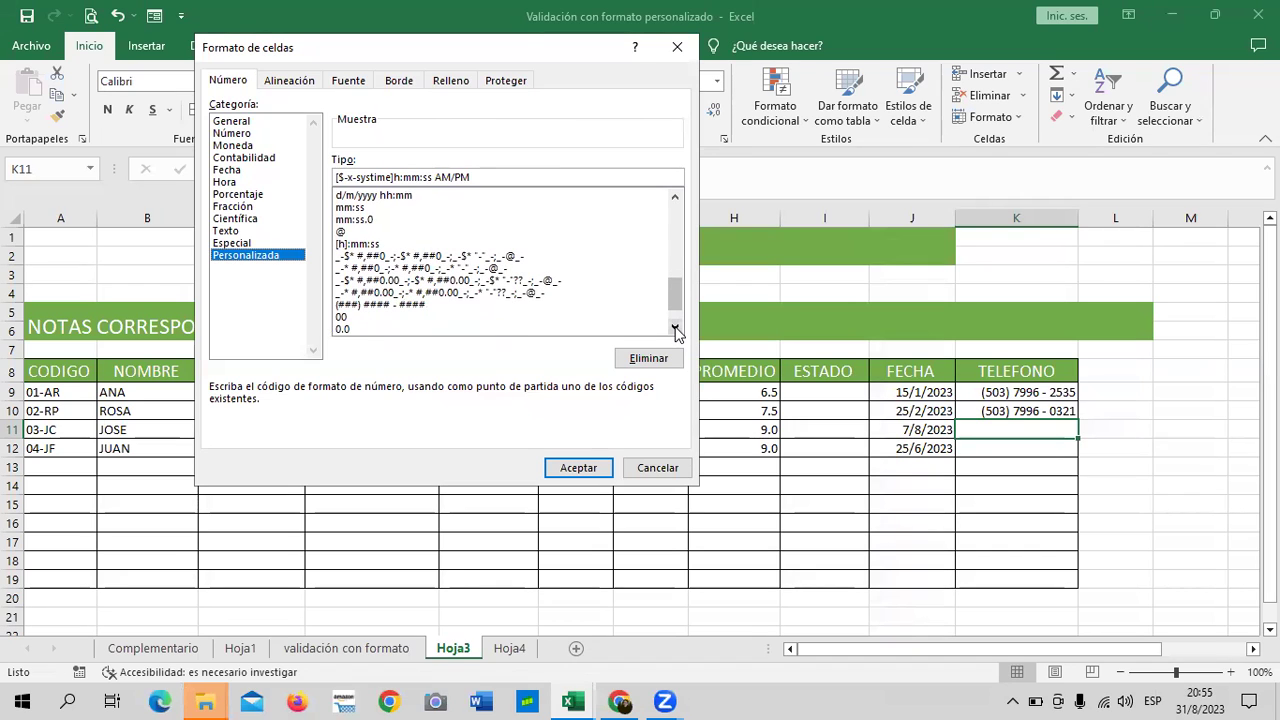
click(675, 329)
click(384, 292)
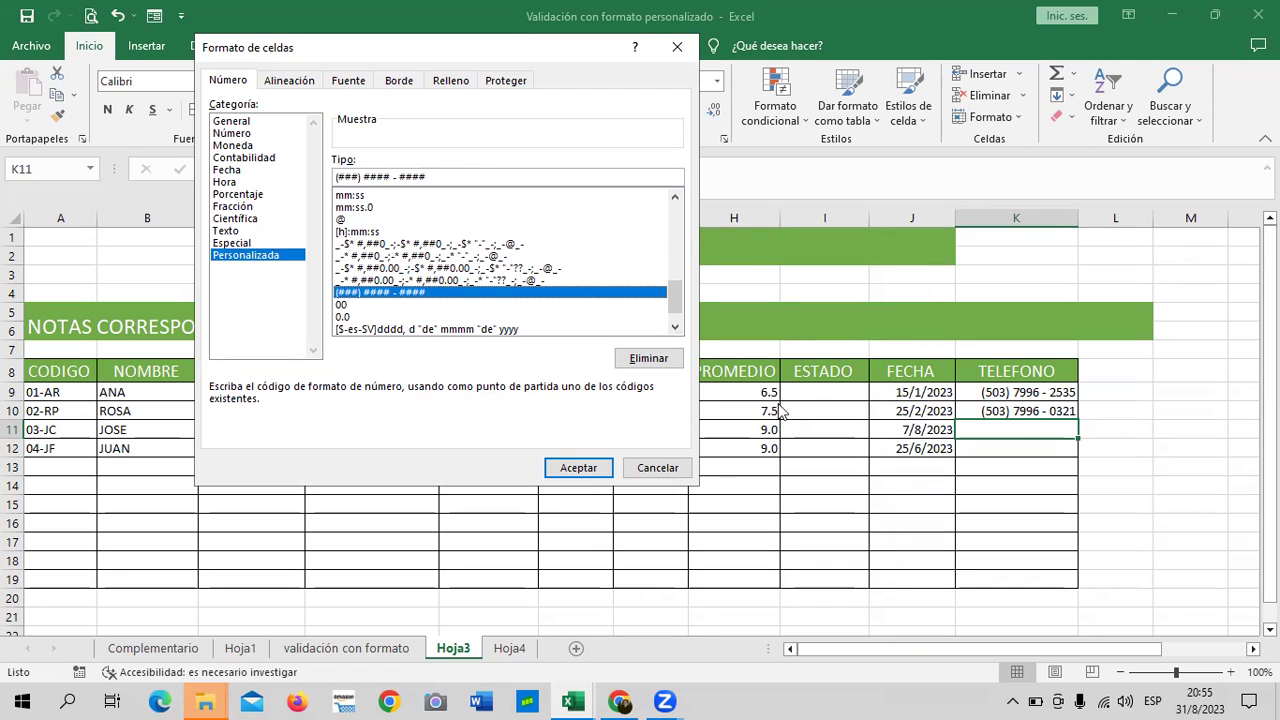
click(650, 468)
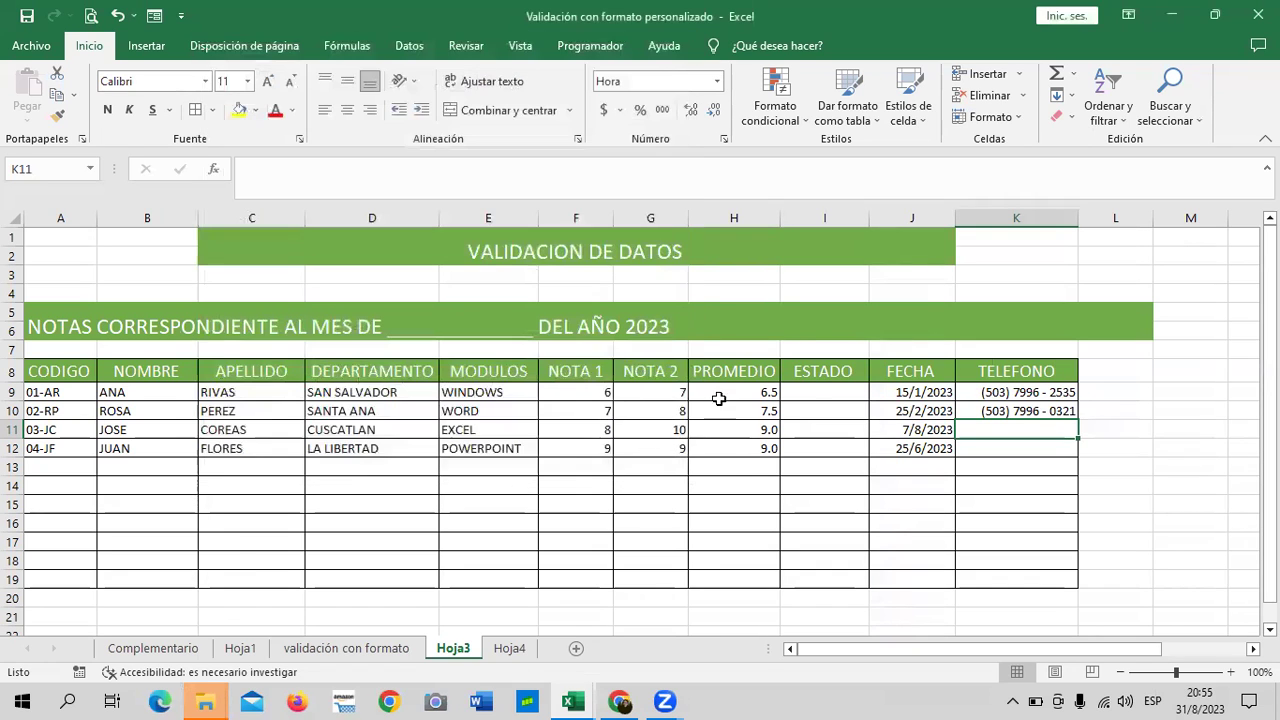
click(543, 693)
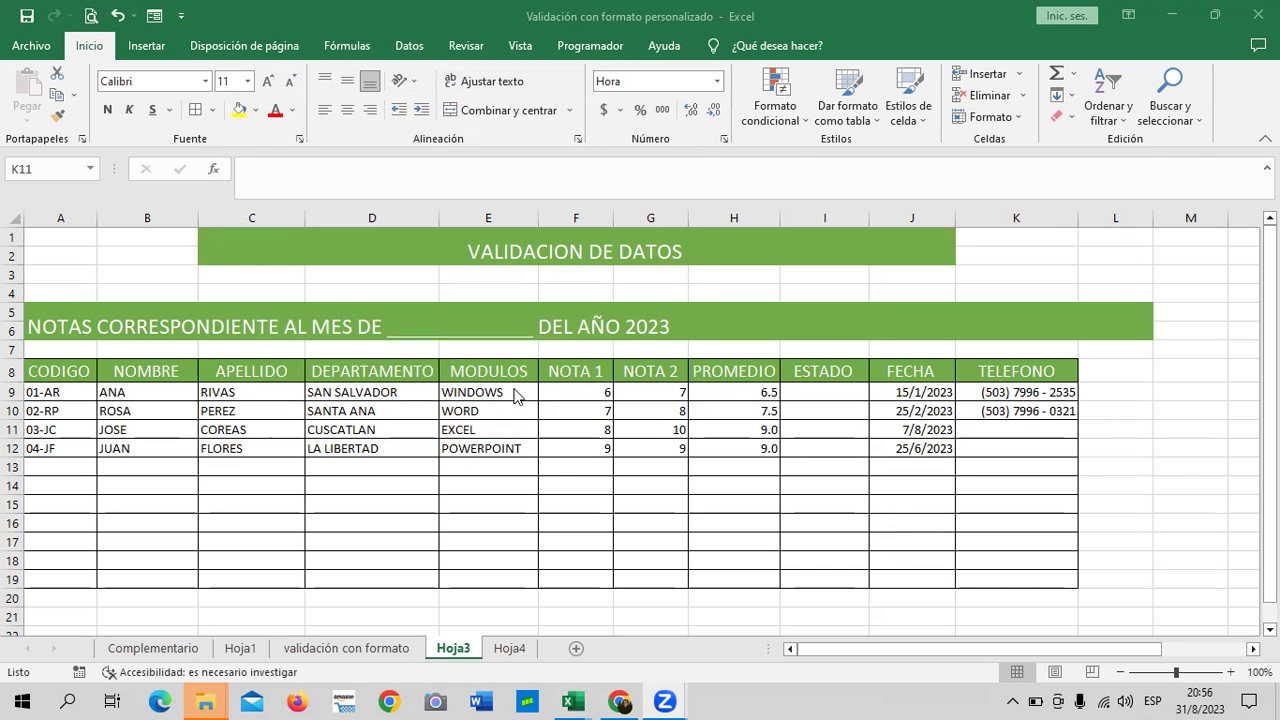
click(731, 148)
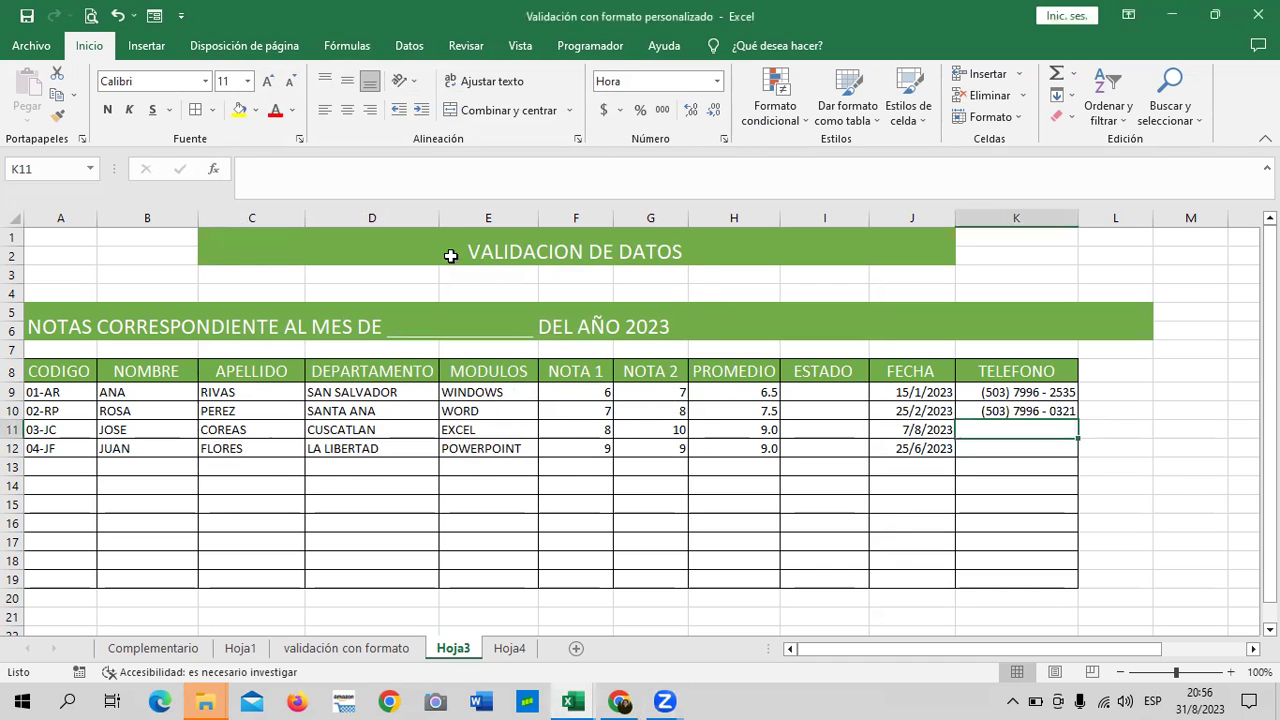
click(724, 139)
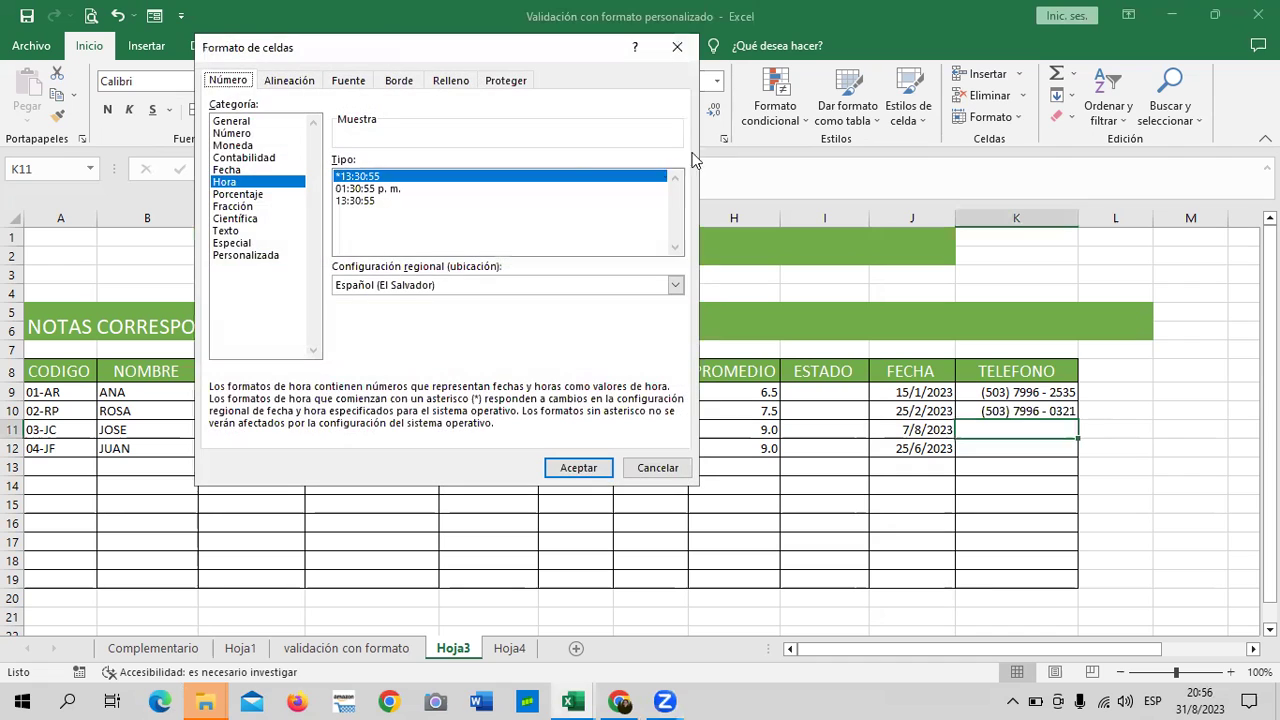
click(242, 256)
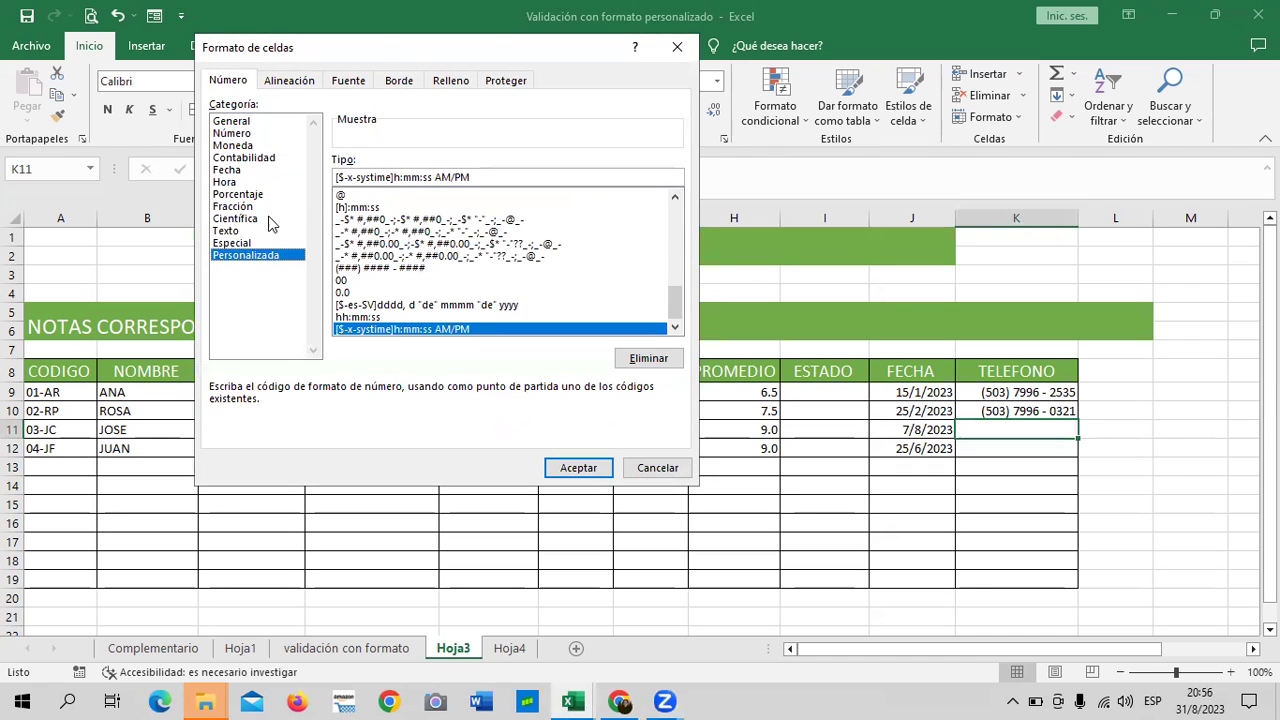
drag(676, 300, 676, 212)
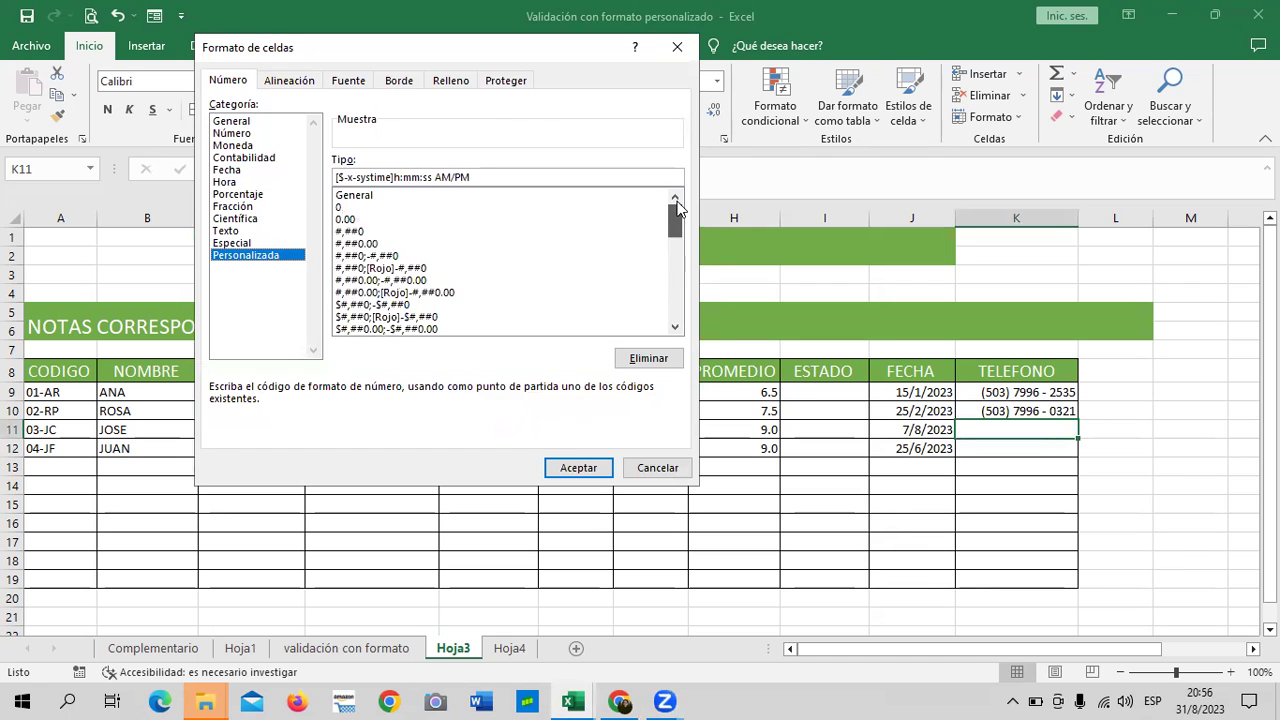
click(337, 220)
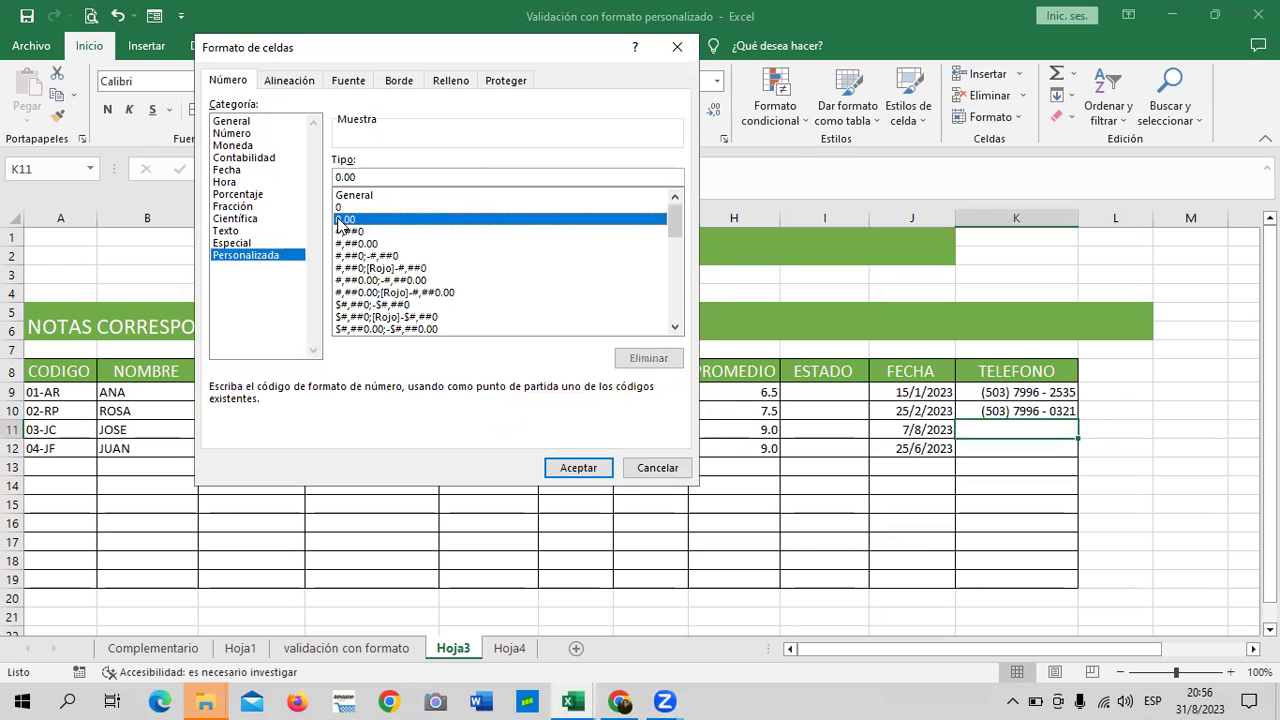
drag(676, 228, 673, 325)
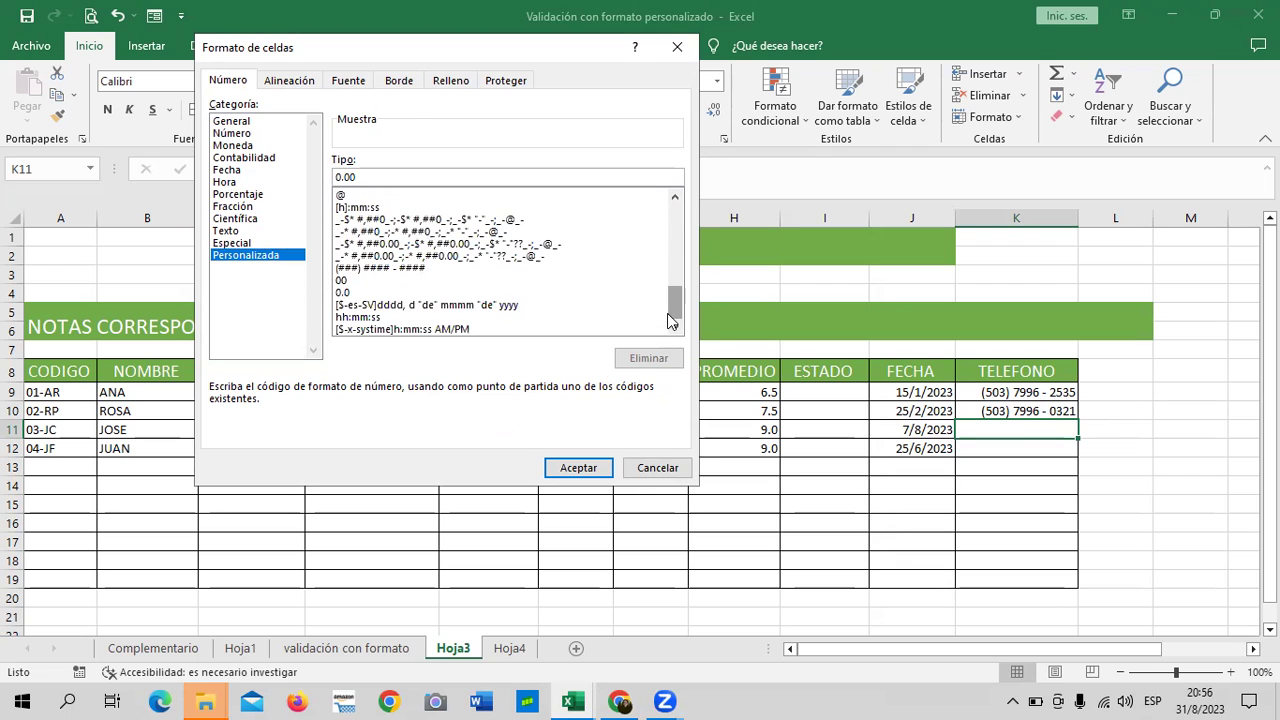
drag(676, 302, 683, 283)
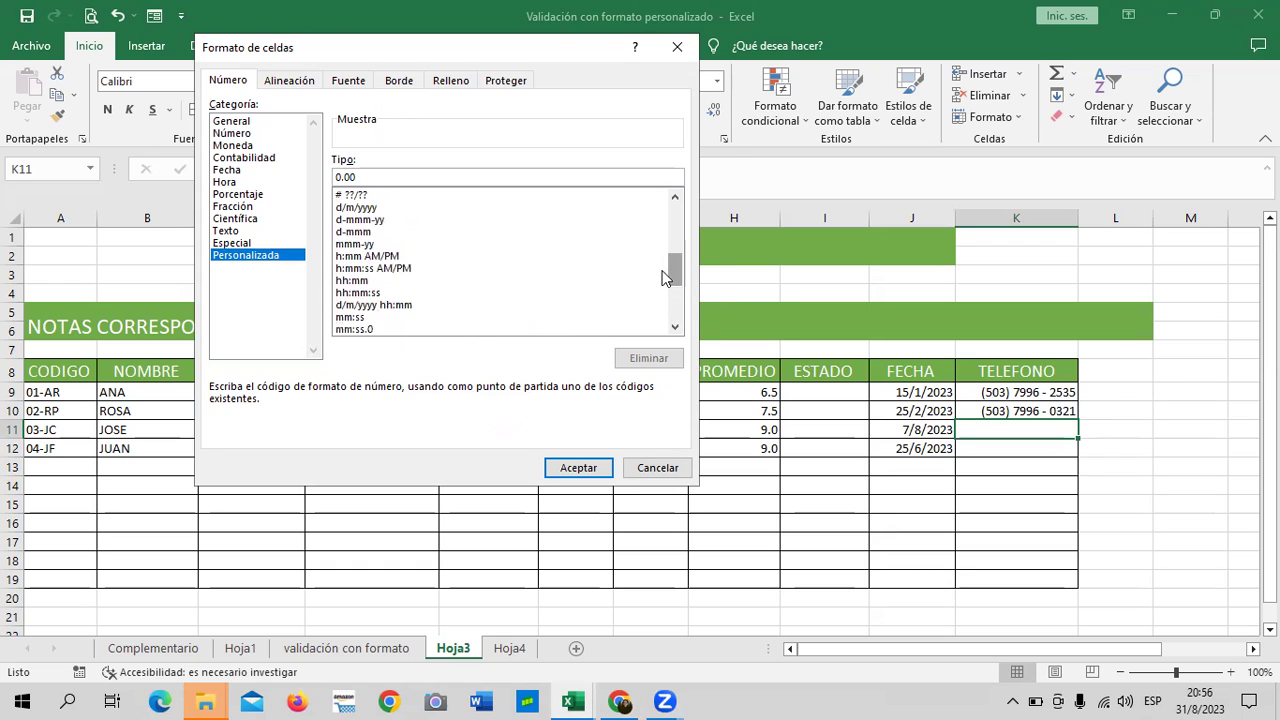
click(362, 208)
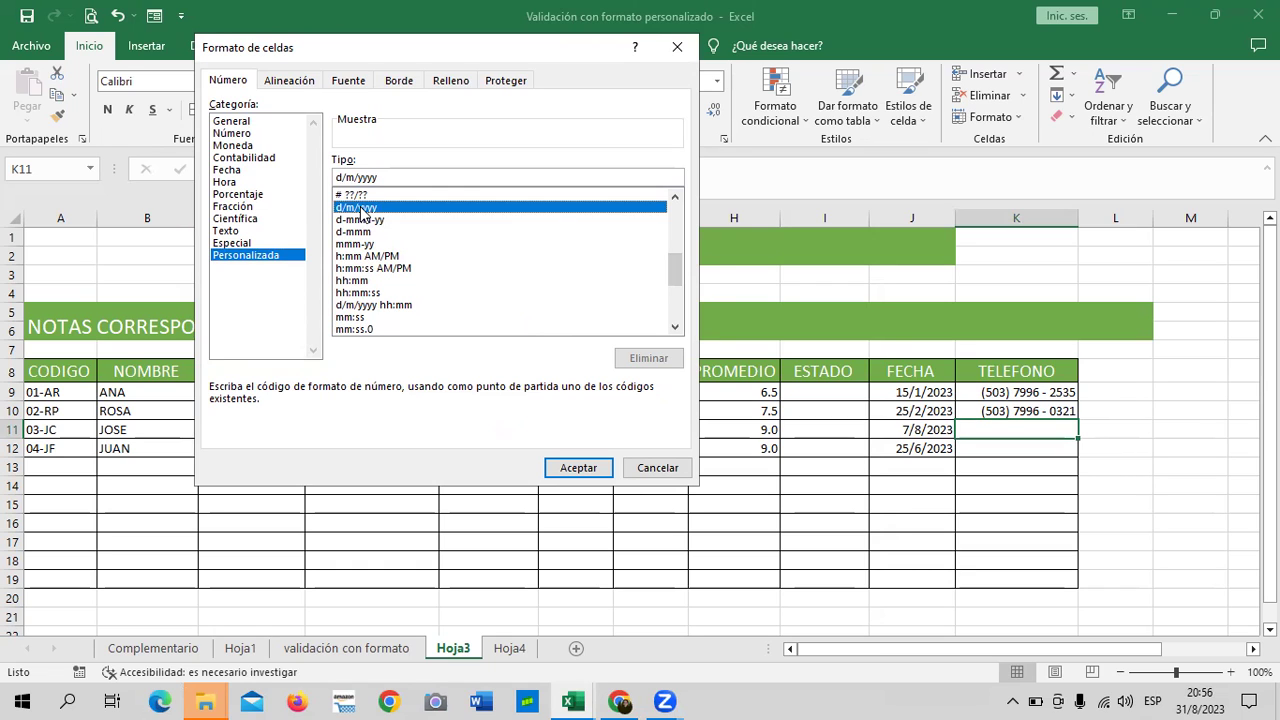
drag(675, 268, 681, 306)
click(346, 269)
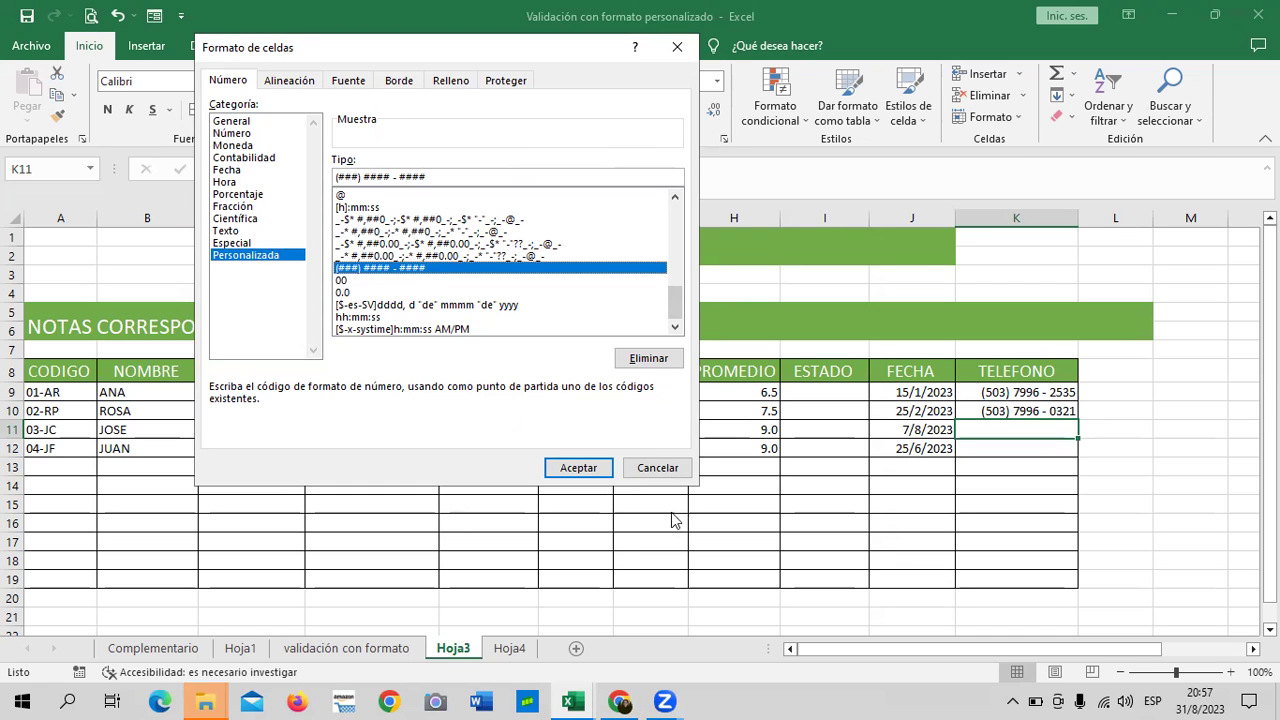
click(676, 467)
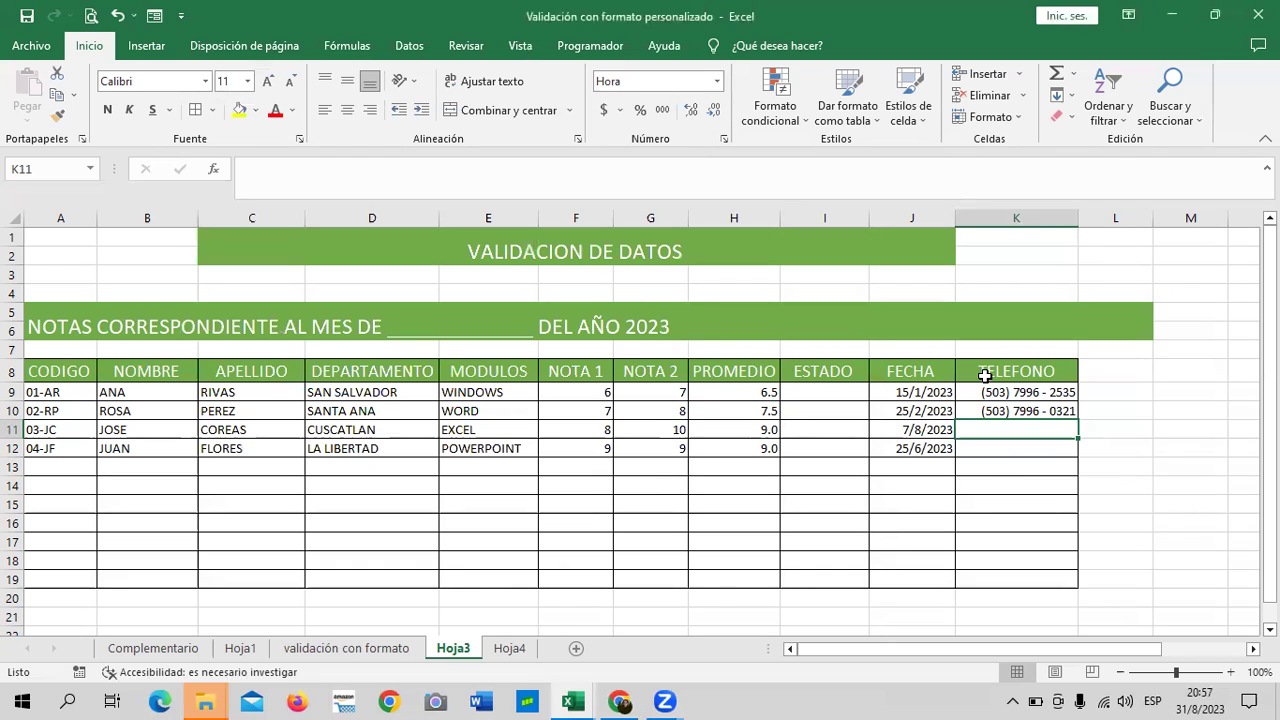
Enter the third student's phone number in K11.
key(Down)
key(Down)
key(Down)
click(993, 424)
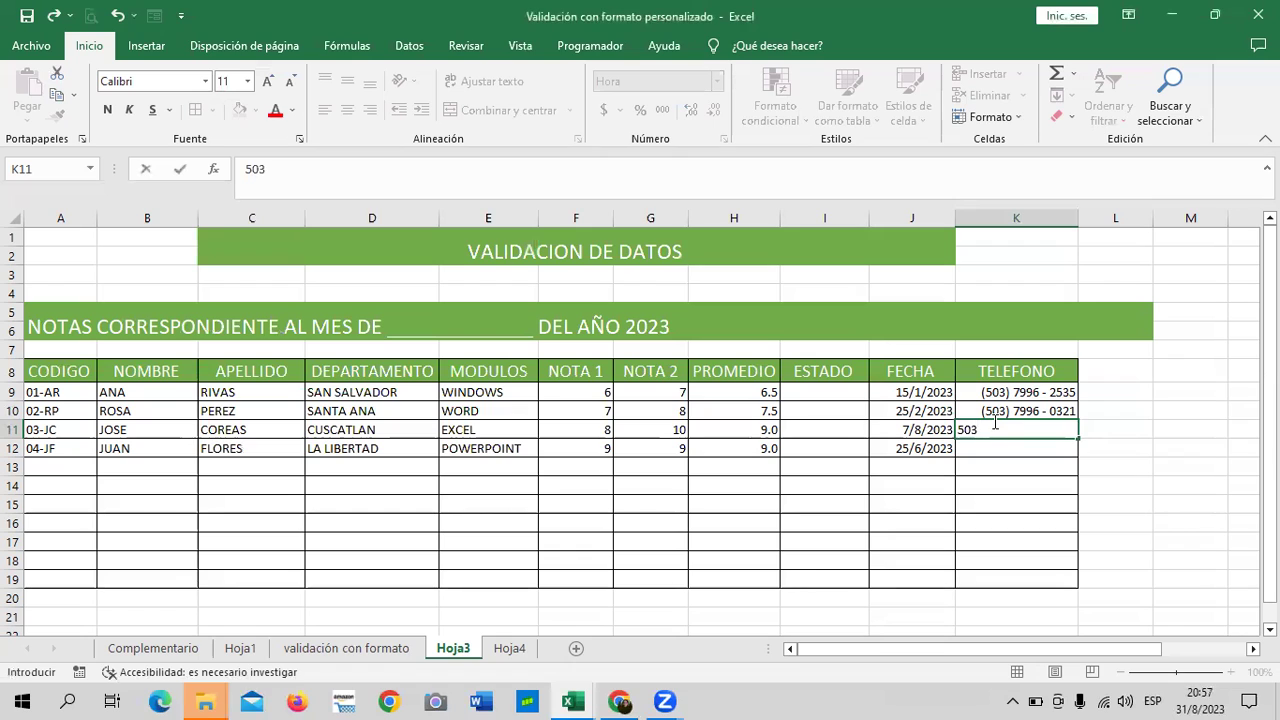
key(Return)
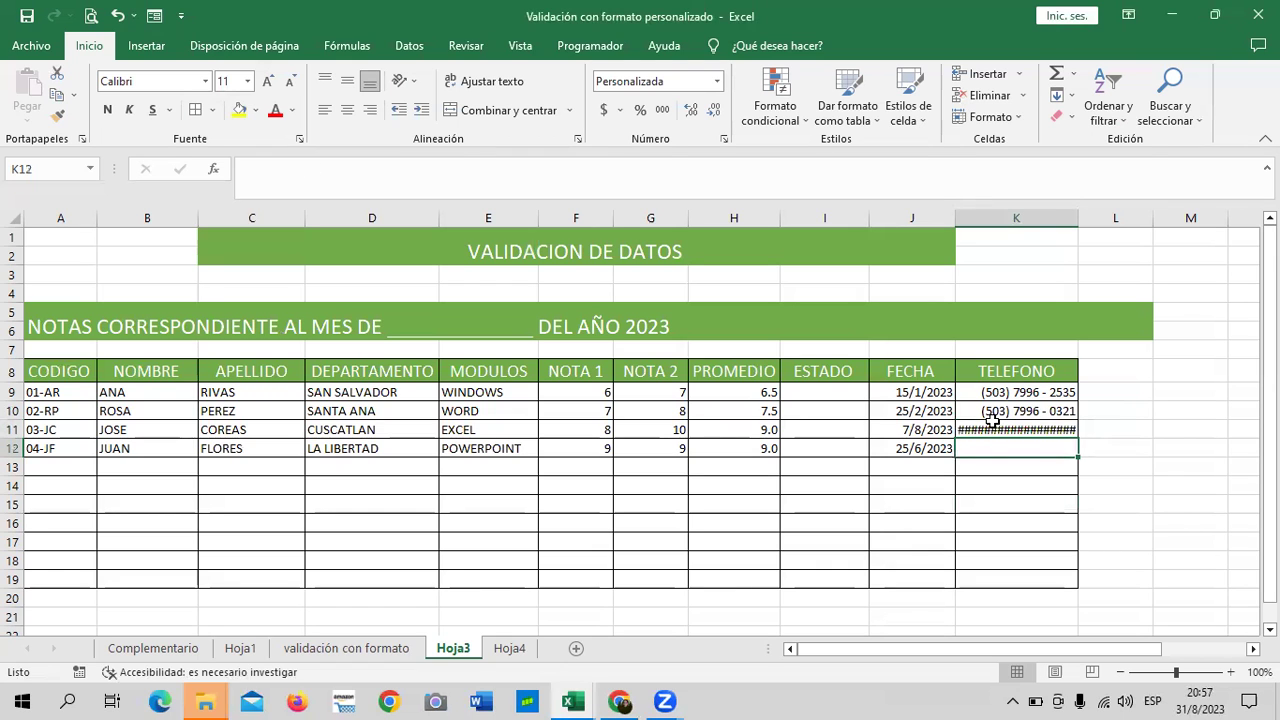
Widen column K slightly and select the TELEFONO cells K11:K19.
click(992, 428)
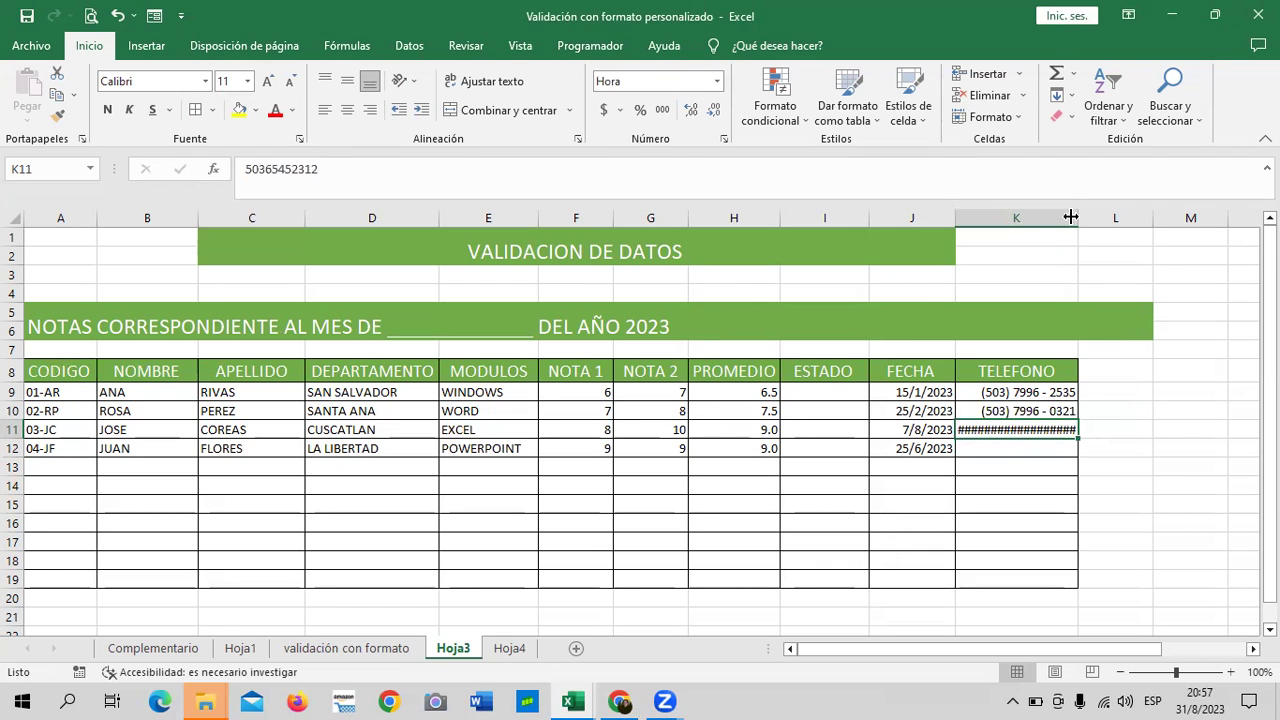
drag(1078, 213, 1097, 213)
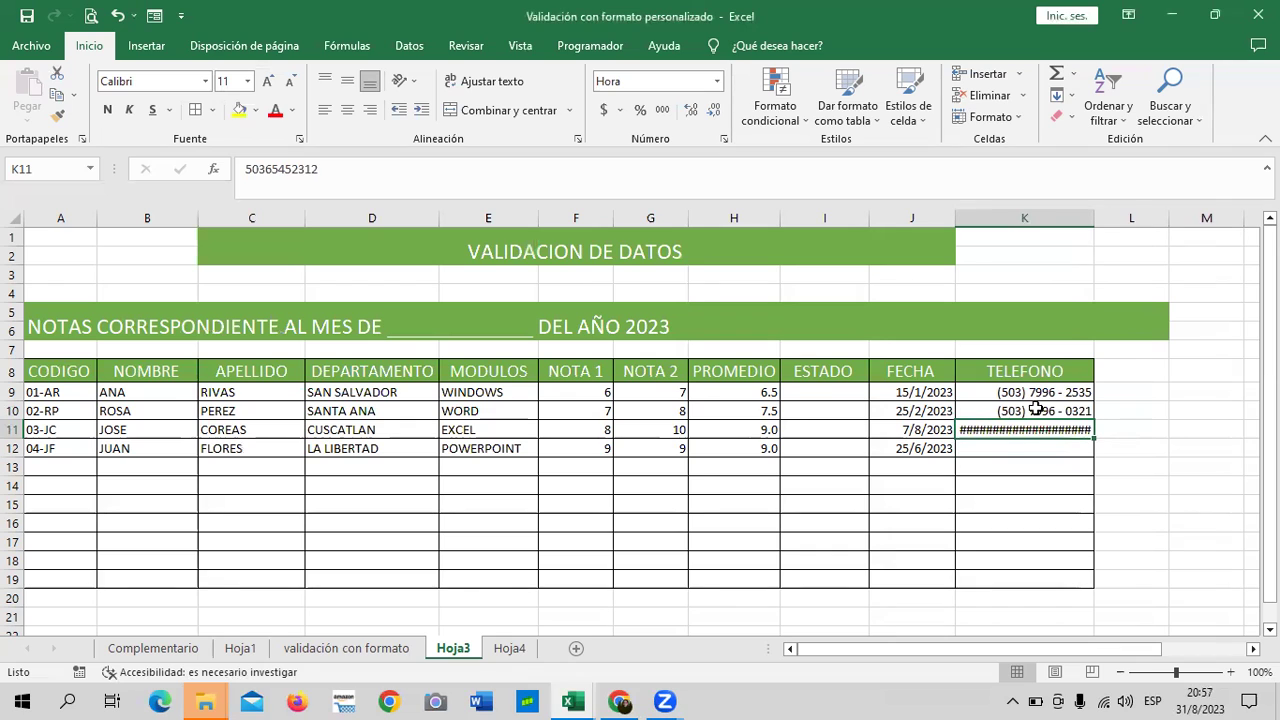
mouse_move(1014, 430)
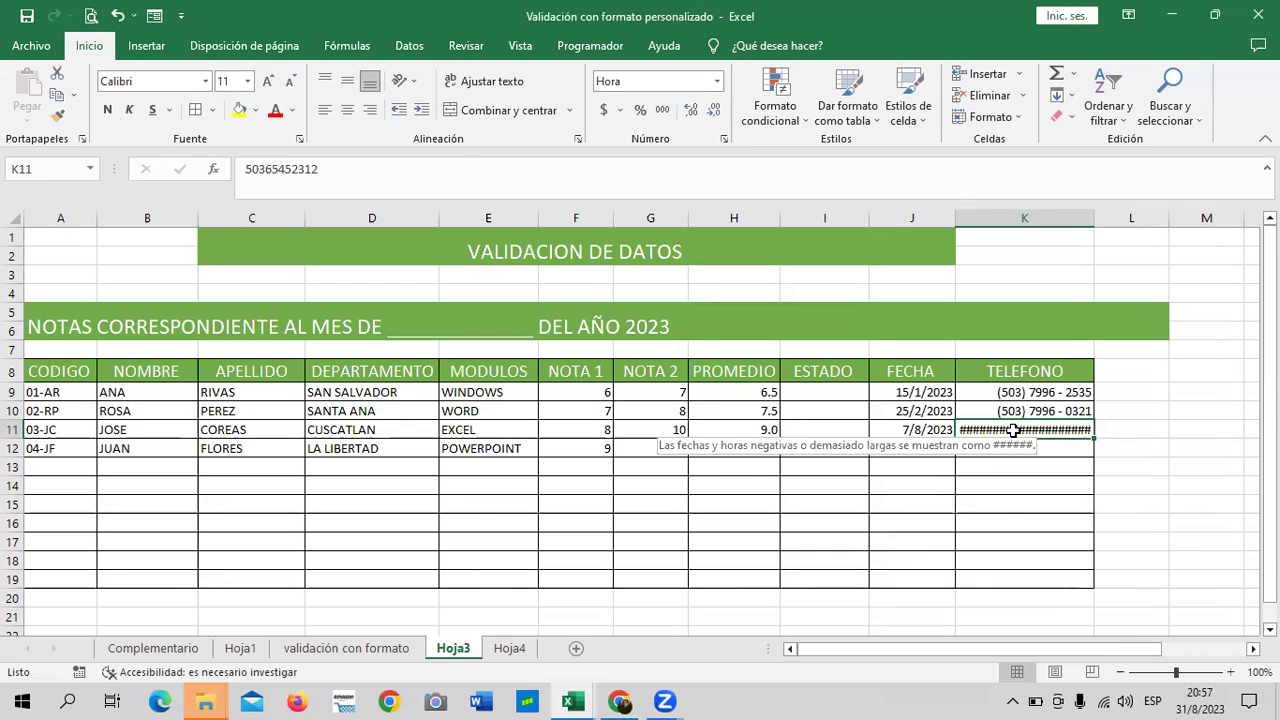
click(1012, 520)
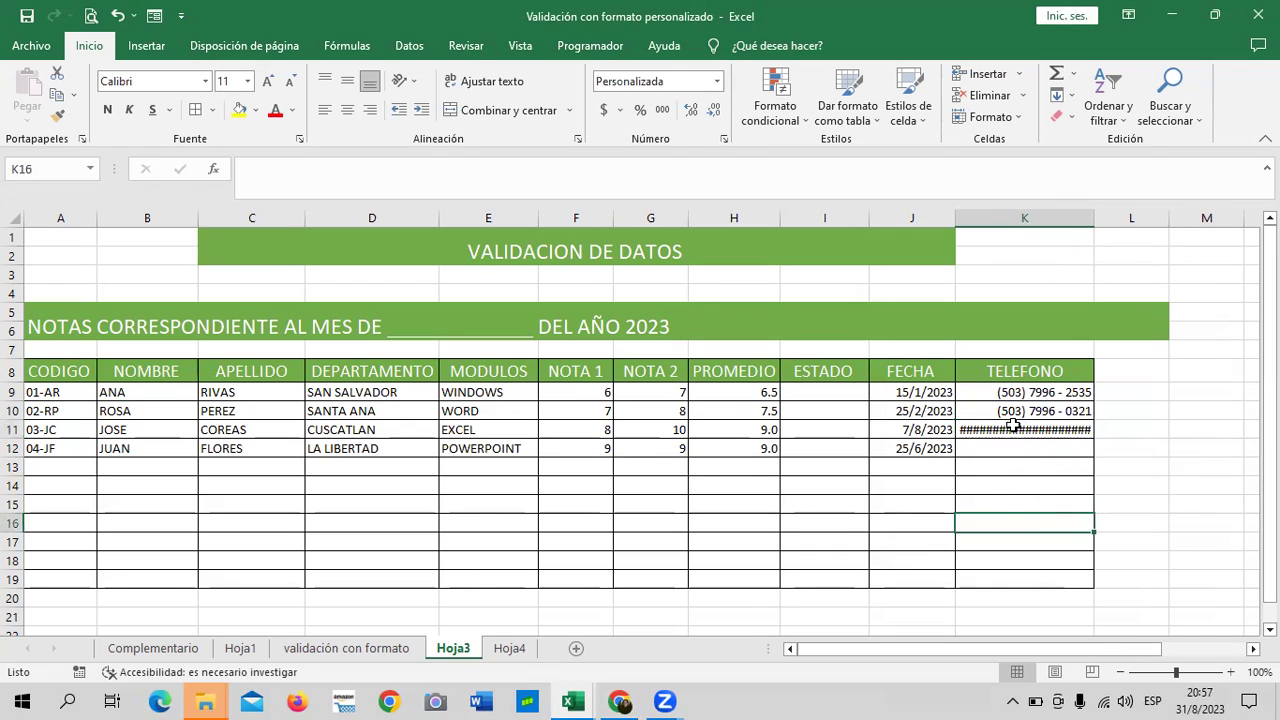
drag(1016, 437, 1028, 576)
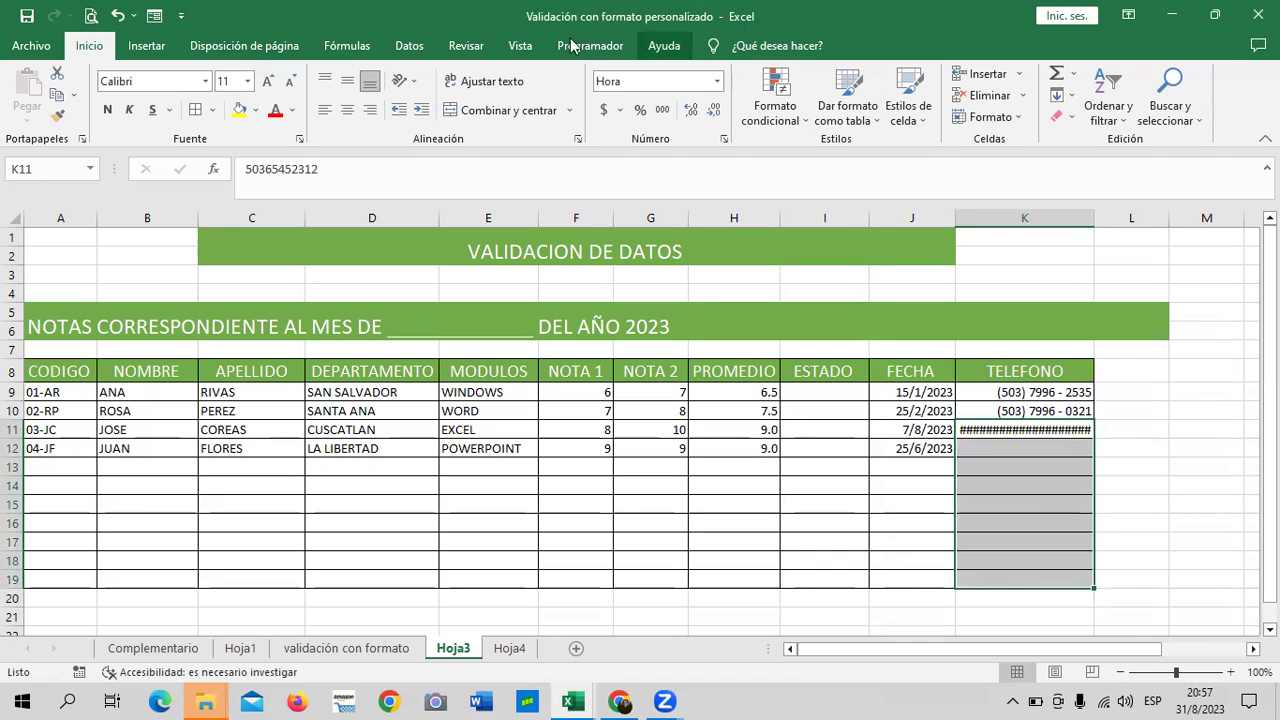
Apply the custom (###) #### - #### format to the selected TELEFONO cells.
click(724, 143)
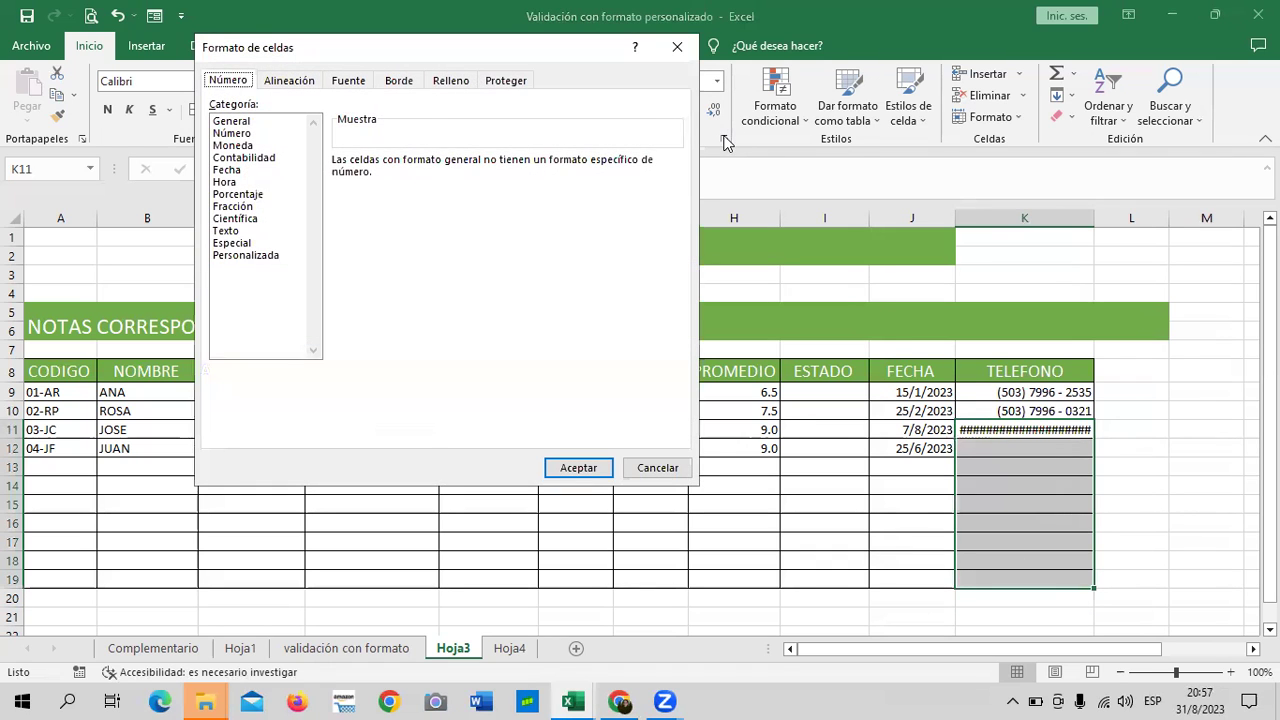
click(276, 258)
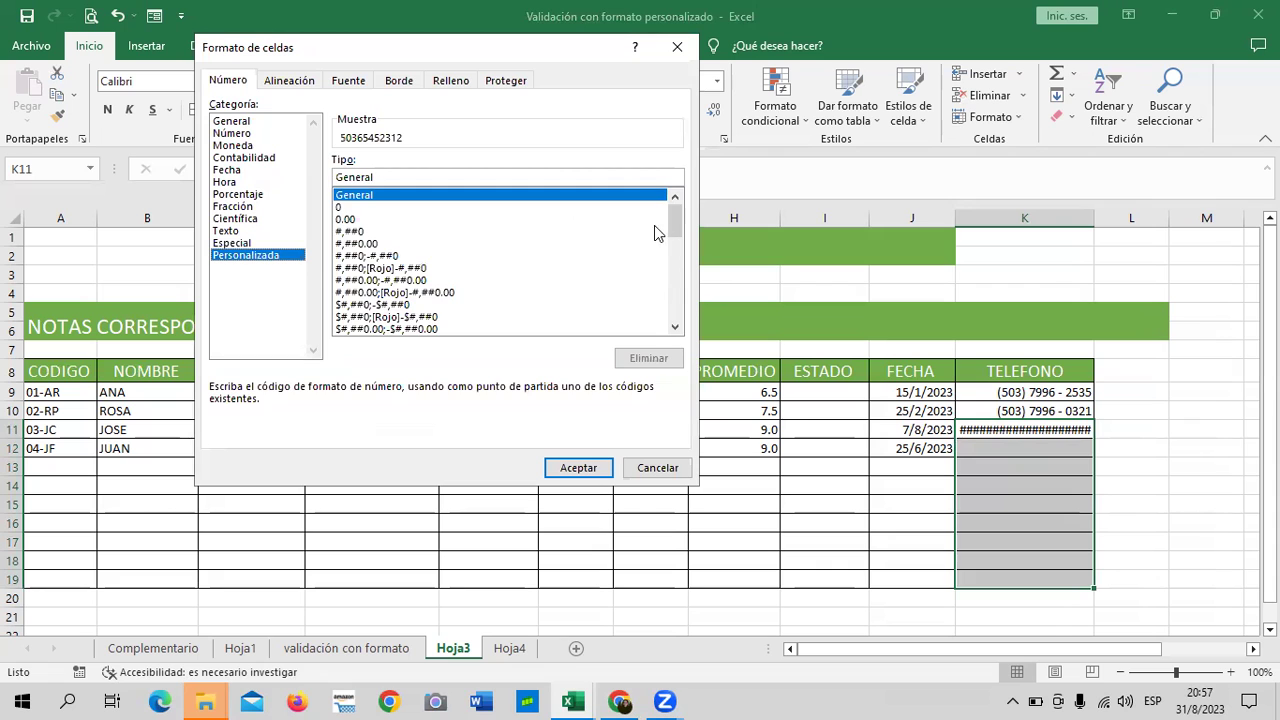
drag(674, 217, 674, 303)
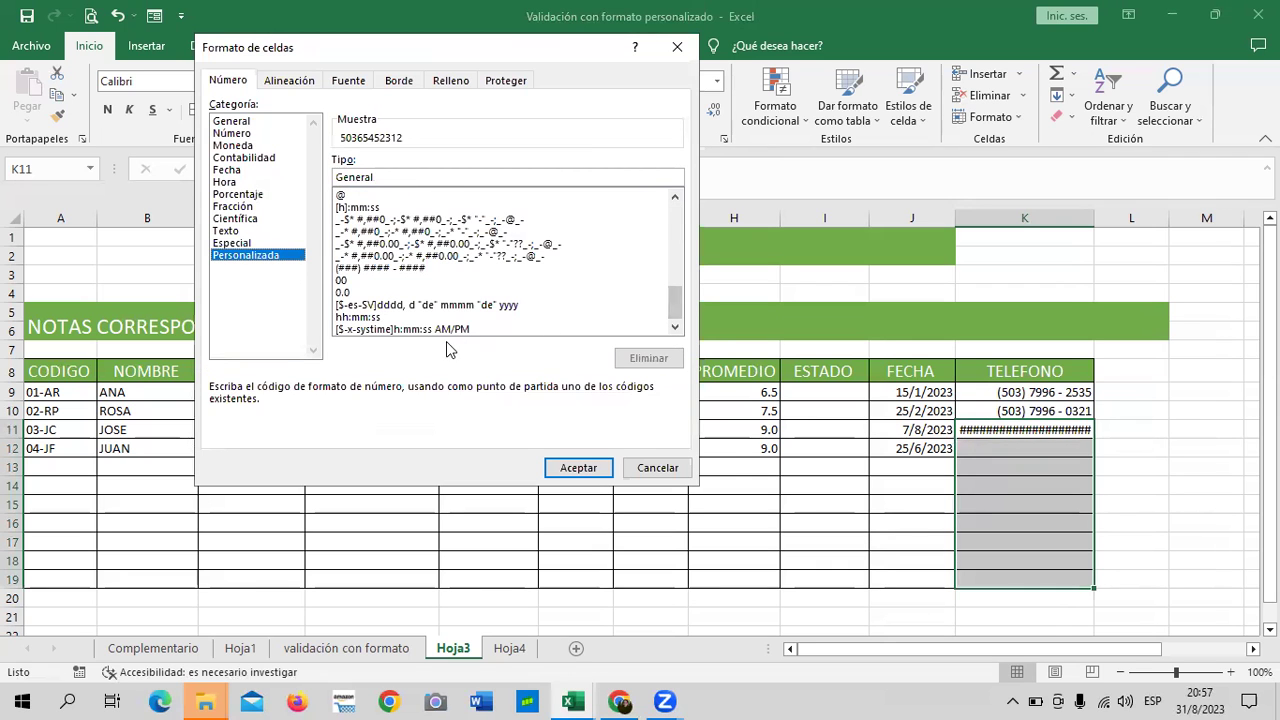
click(396, 268)
click(579, 467)
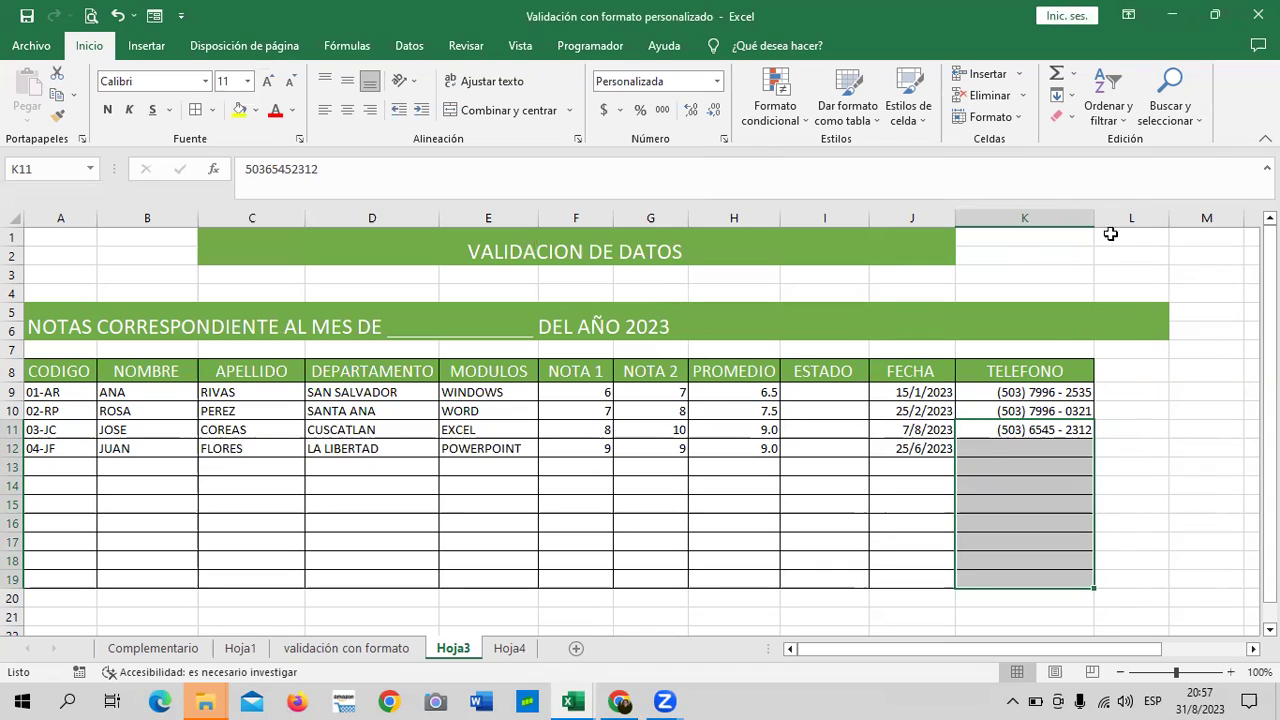
Autofit column K and widen the ESTADO column.
double_click(1094, 208)
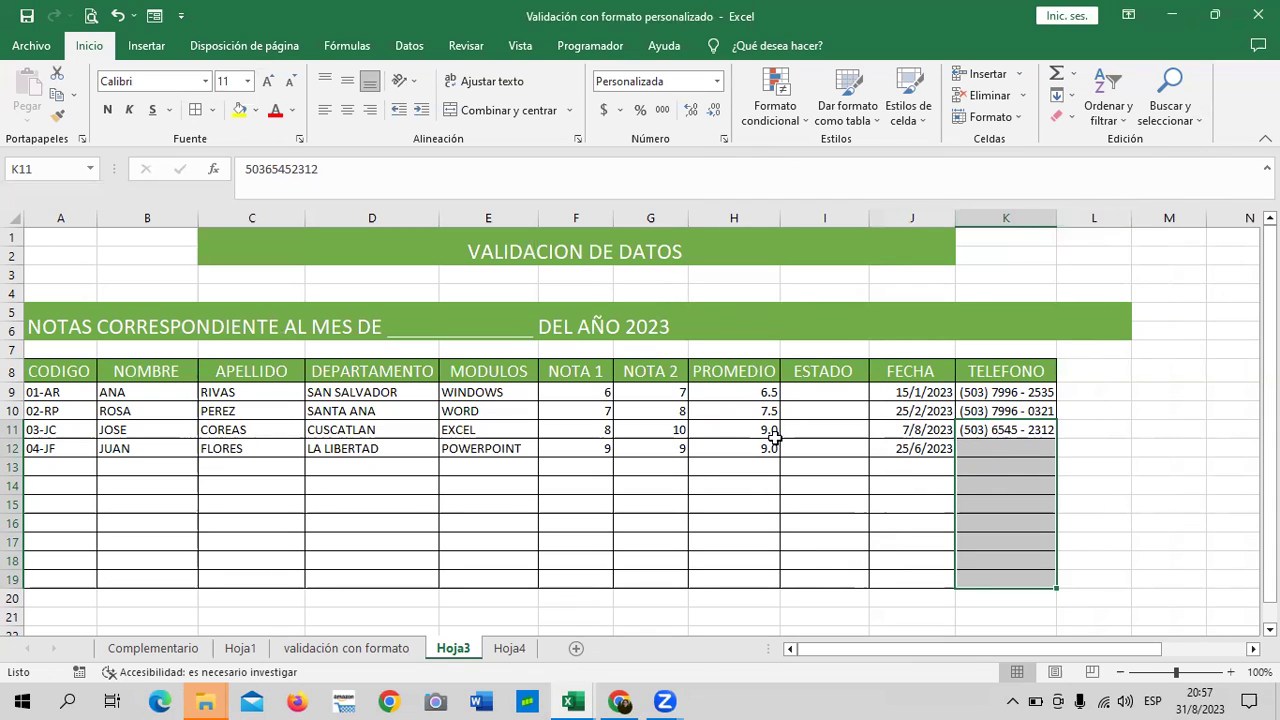
click(877, 563)
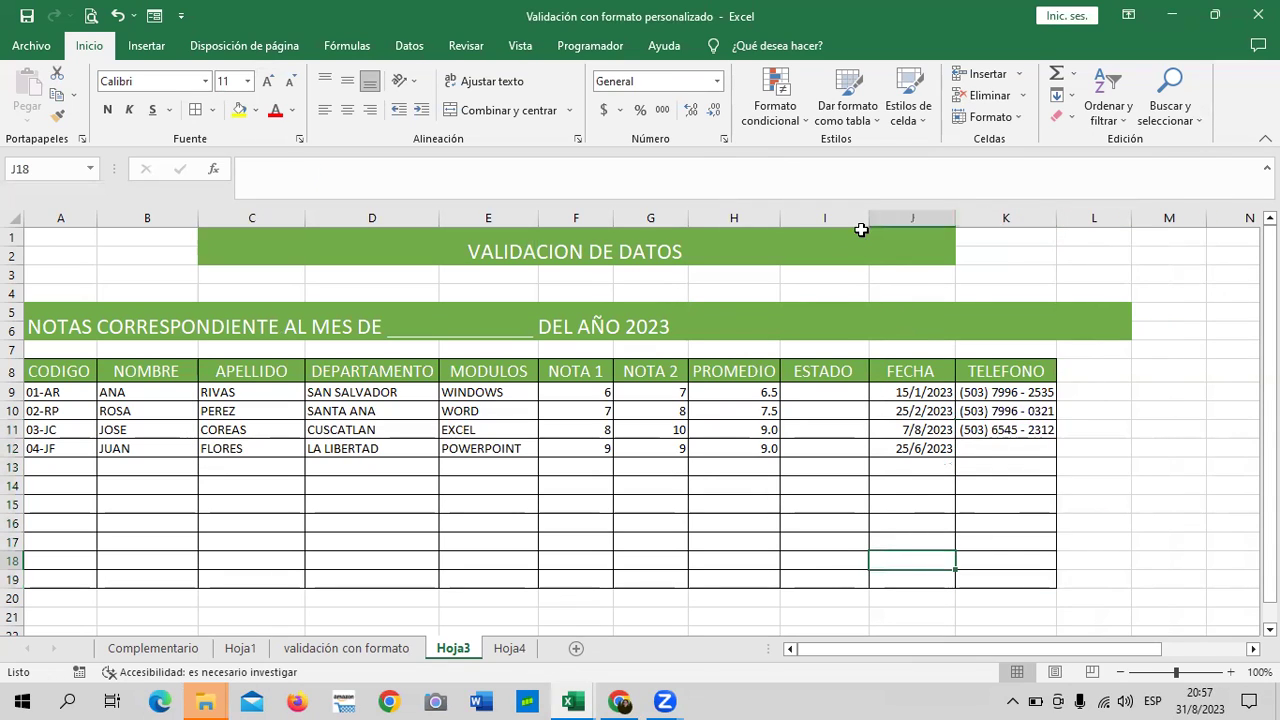
drag(869, 215, 913, 215)
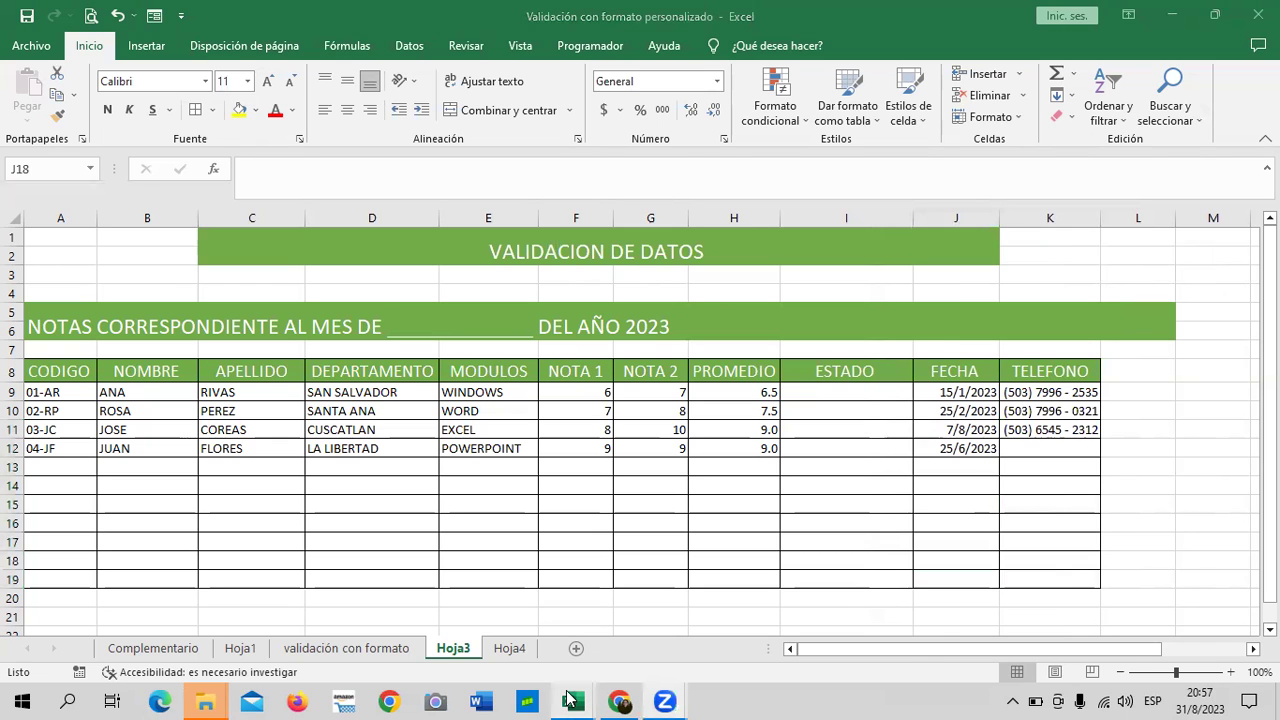
In 3.4 Lista de validación (6), inspect the number, date, hour and list cells on VALIDACIÓN 1.
mouse_move(572, 702)
click(249, 639)
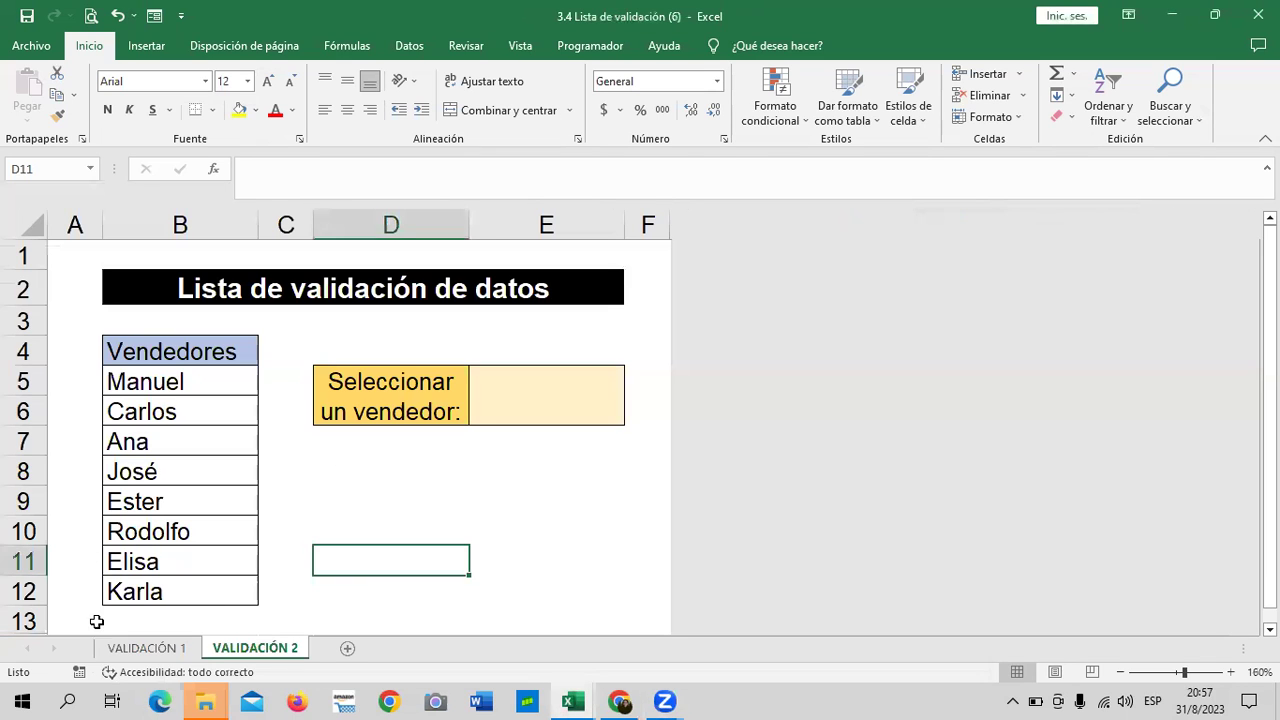
click(130, 648)
click(600, 352)
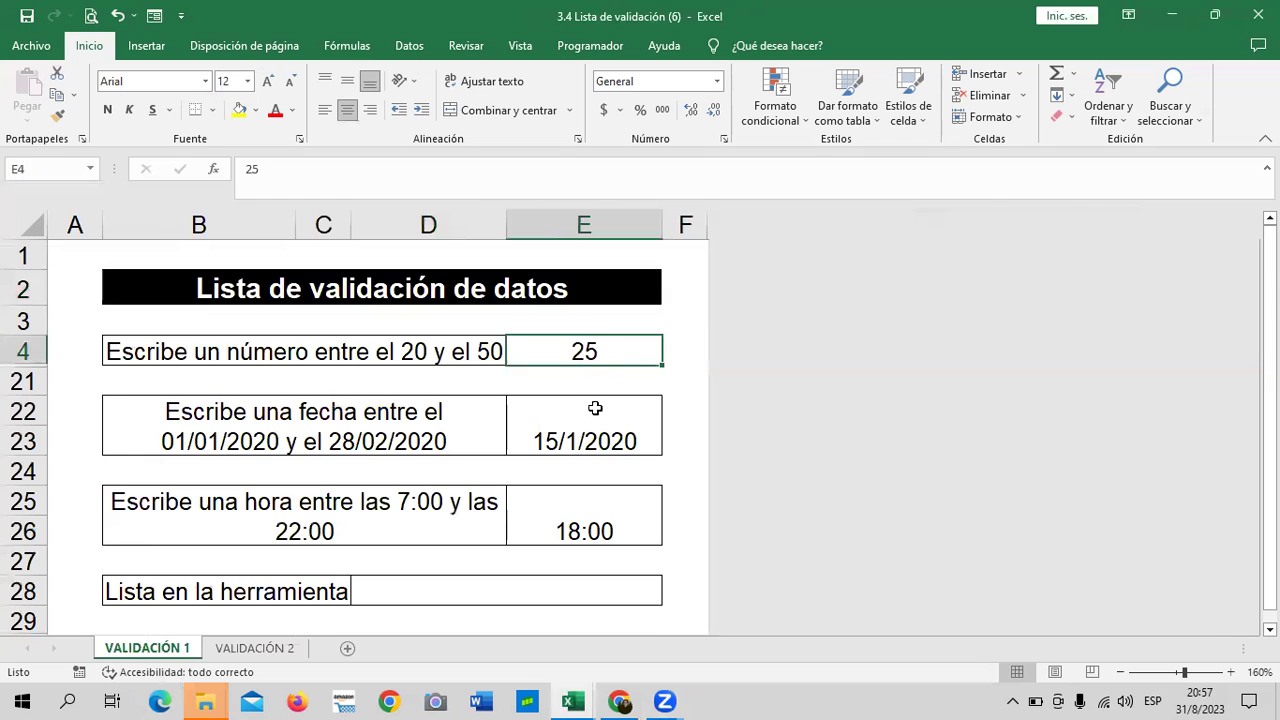
click(586, 432)
click(585, 517)
click(460, 595)
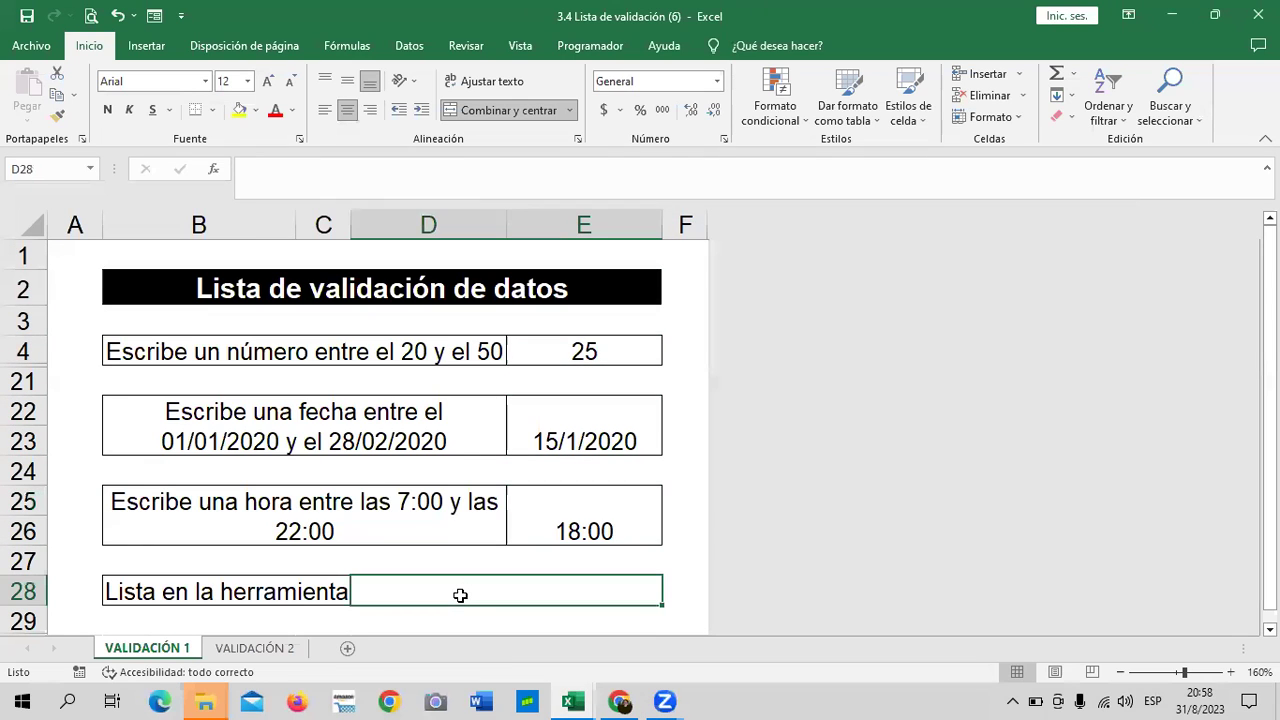
Check the seller cell and names Manuel through Karla on VALIDACIÓN 2, then return to the grades workbook.
click(240, 648)
click(550, 392)
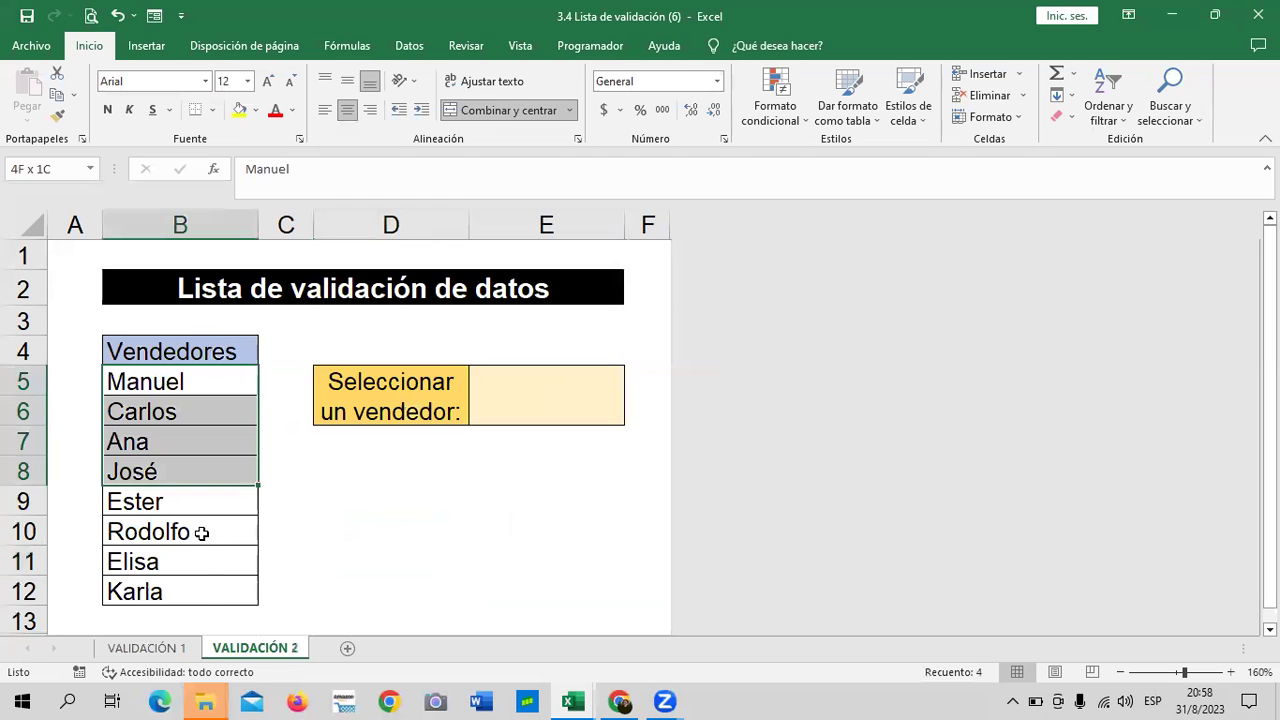
drag(214, 368, 206, 590)
click(492, 522)
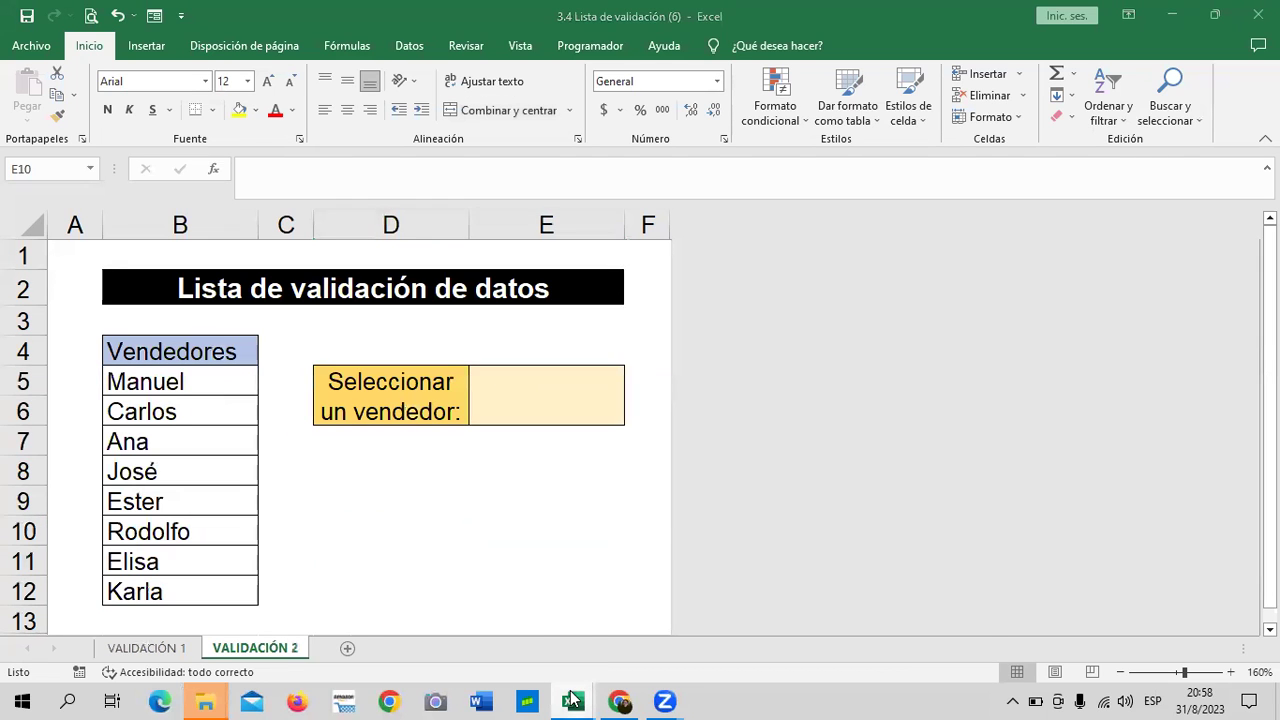
mouse_move(578, 698)
click(472, 655)
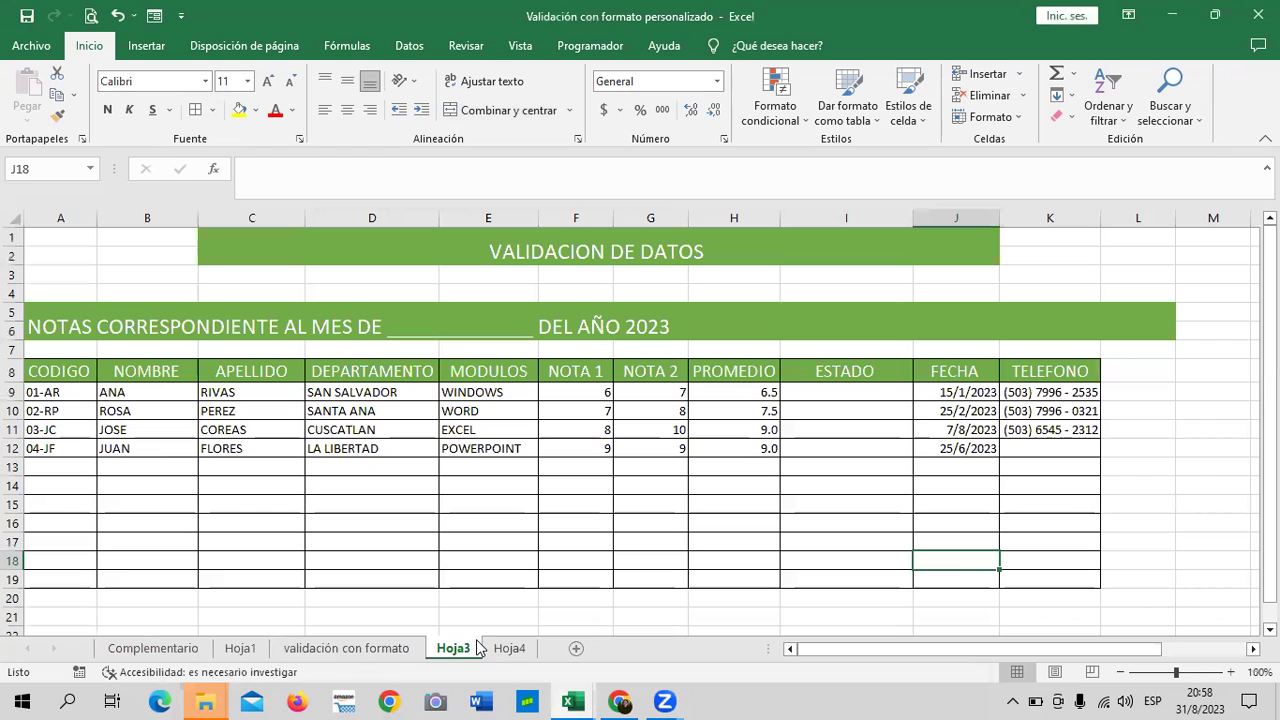
Enter =SI(H9>=8.5;"APROBADO") in I9.
click(828, 395)
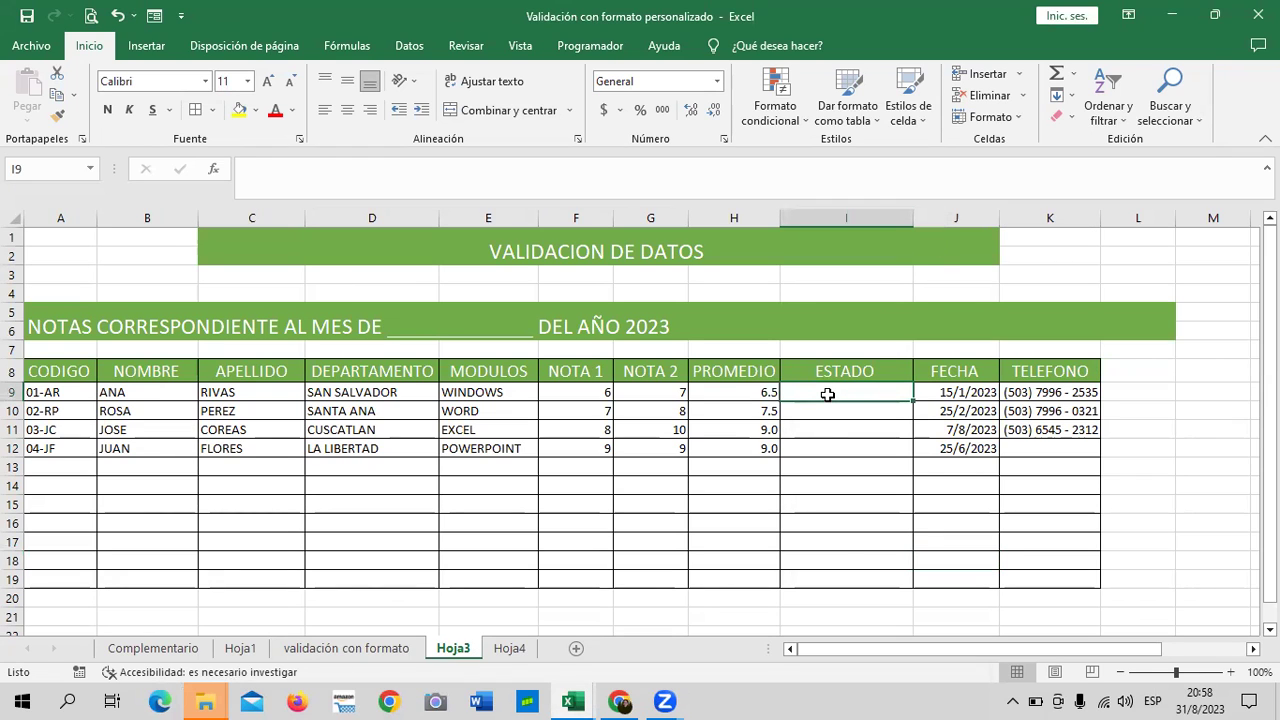
text(=SI)
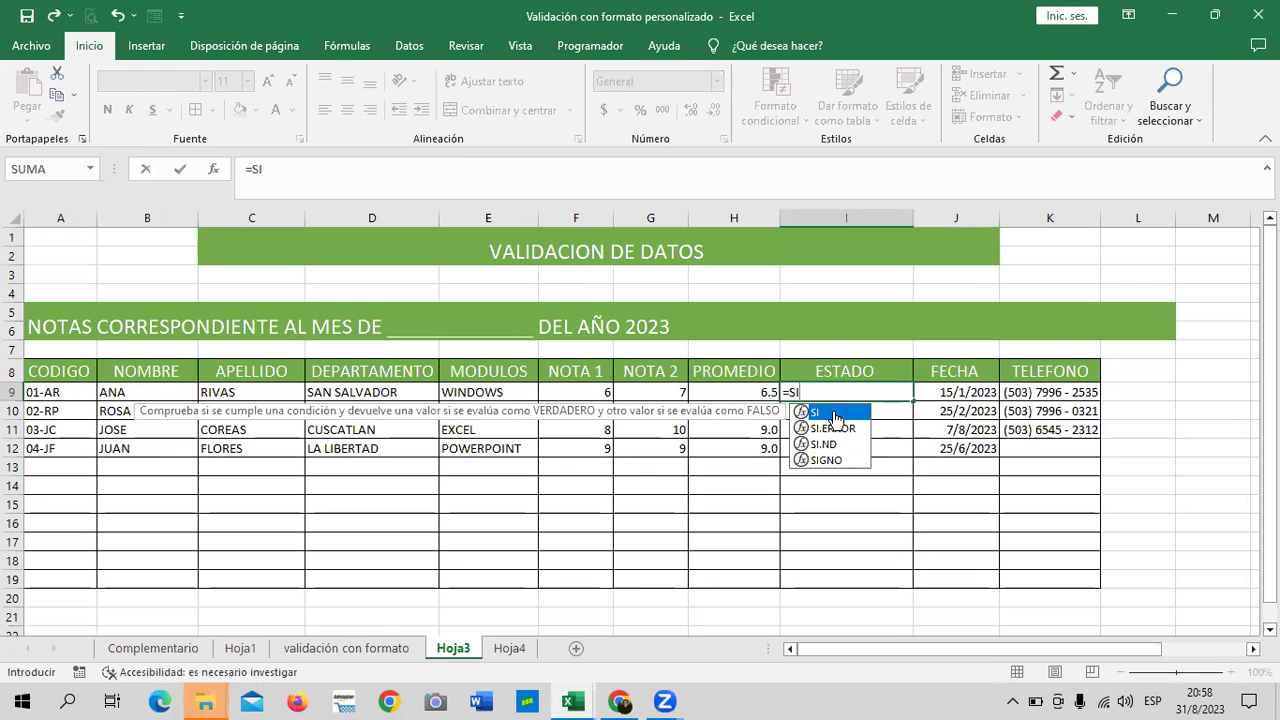
double_click(841, 414)
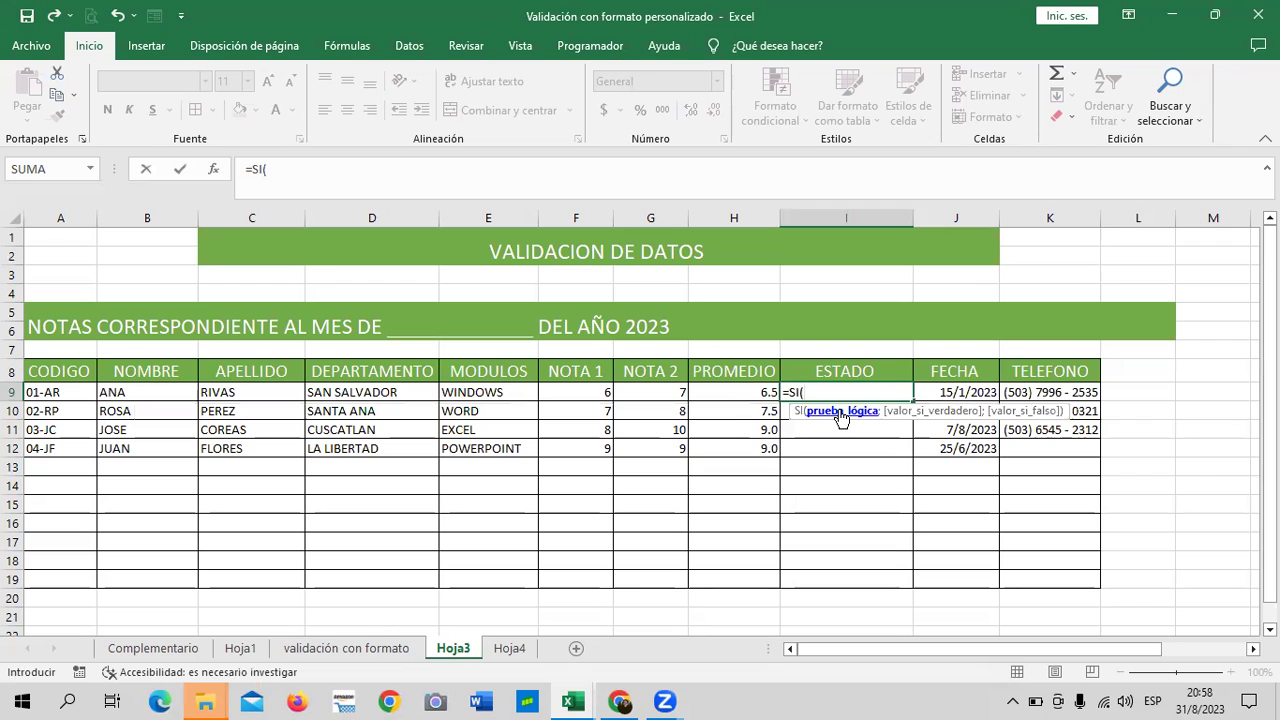
click(724, 392)
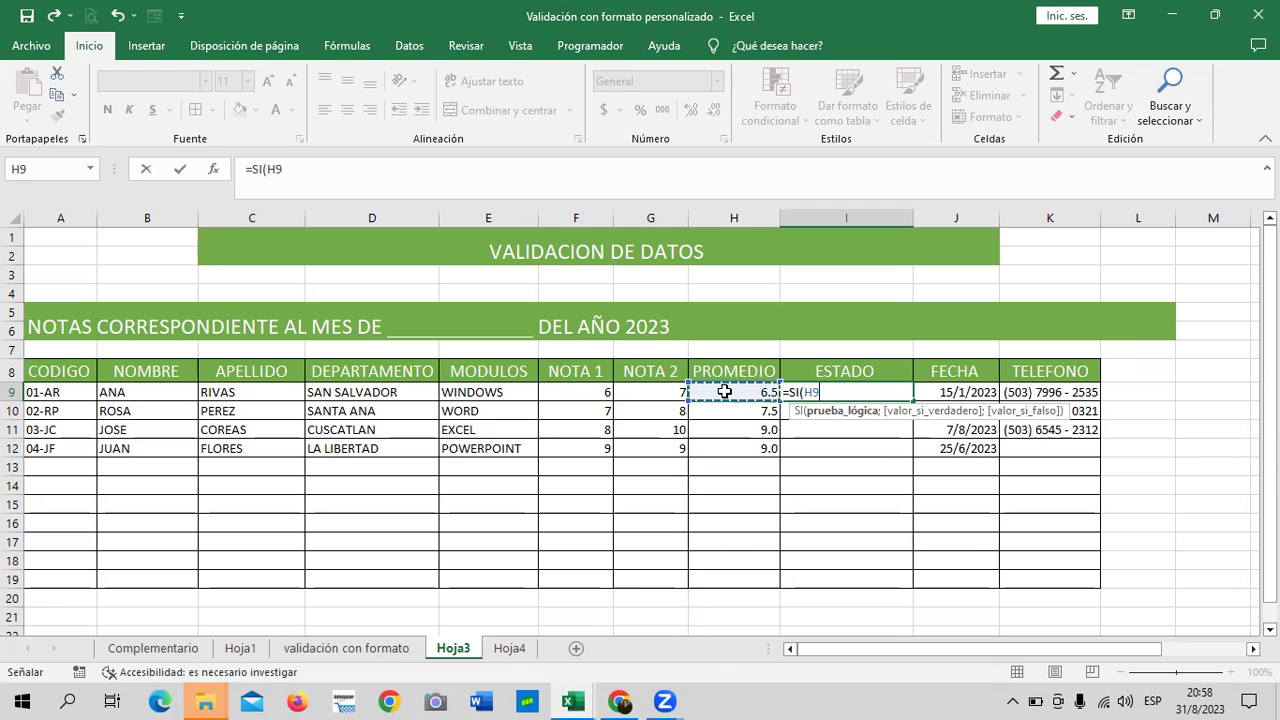
text(>=)
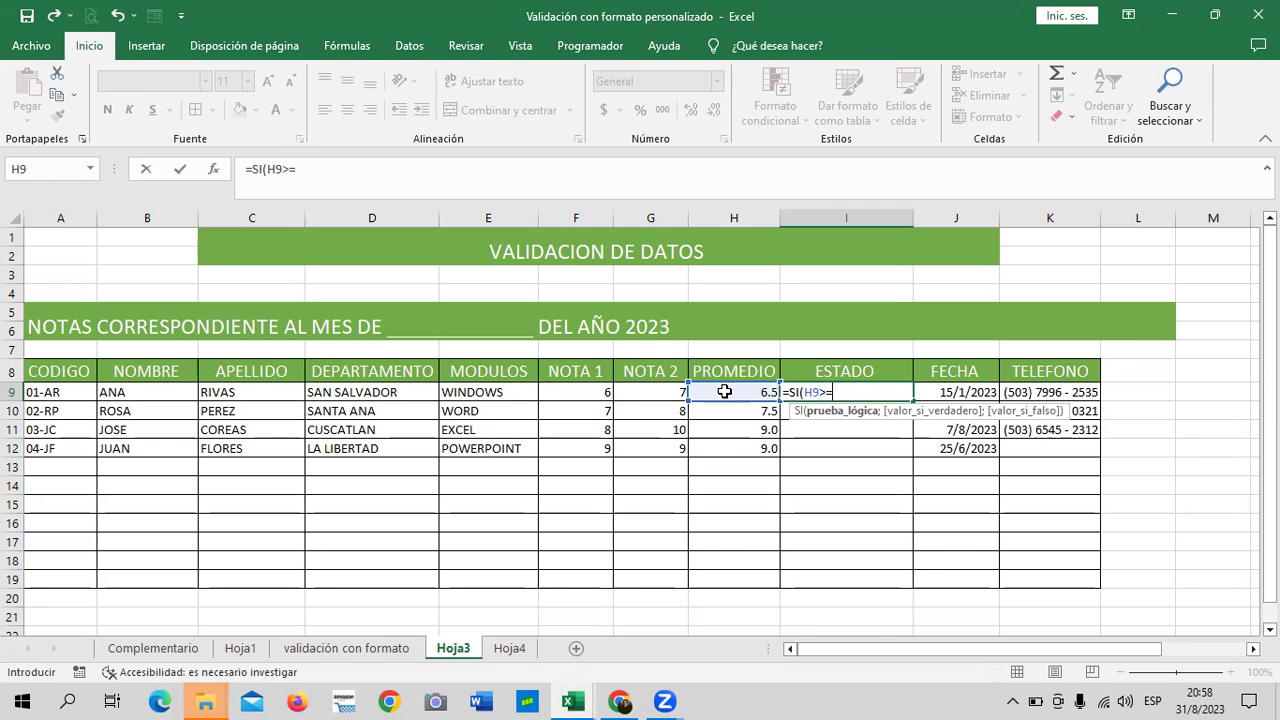
text(8.5)
text(;)
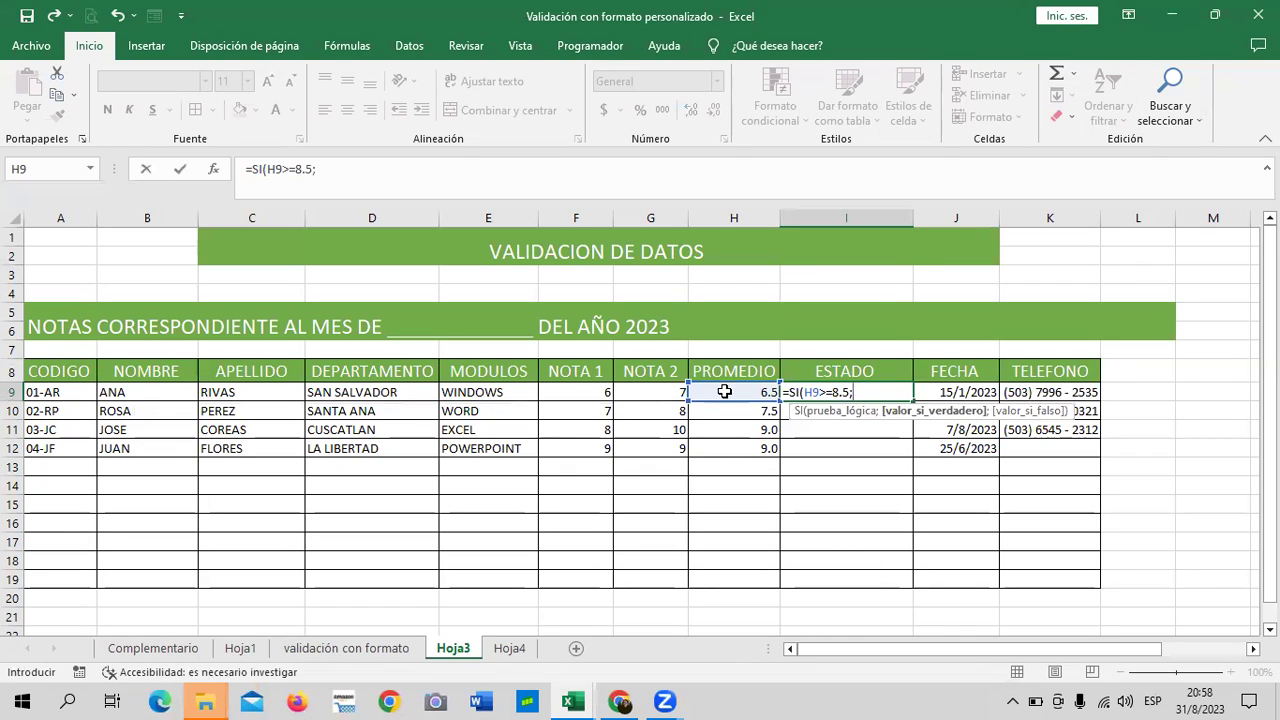
text("APROBADO")
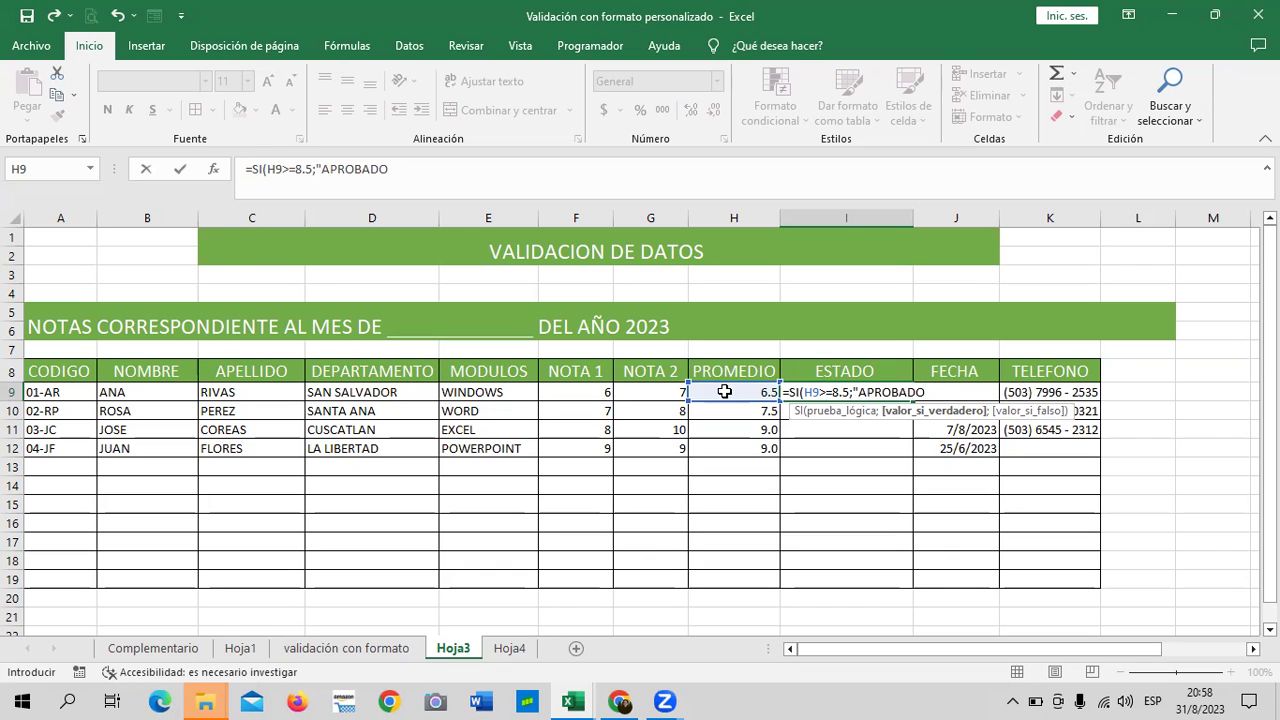
text(;)
key(BackSpace)
text())
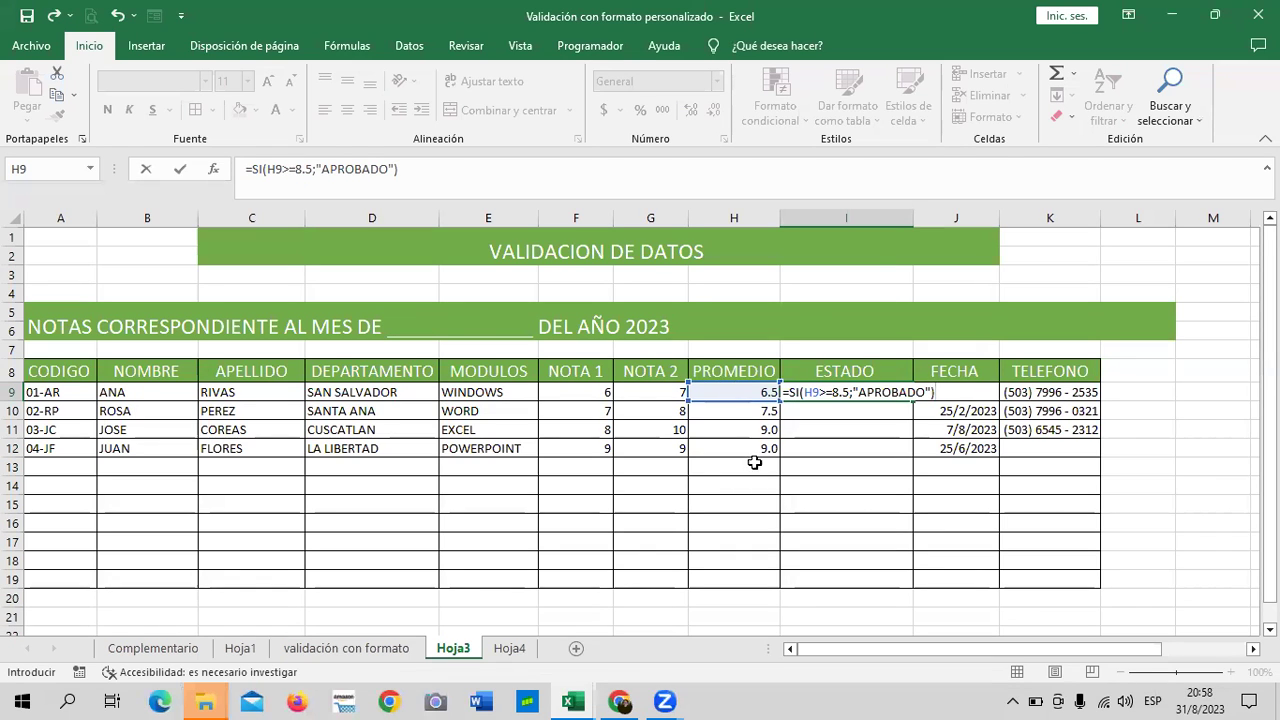
key(Return)
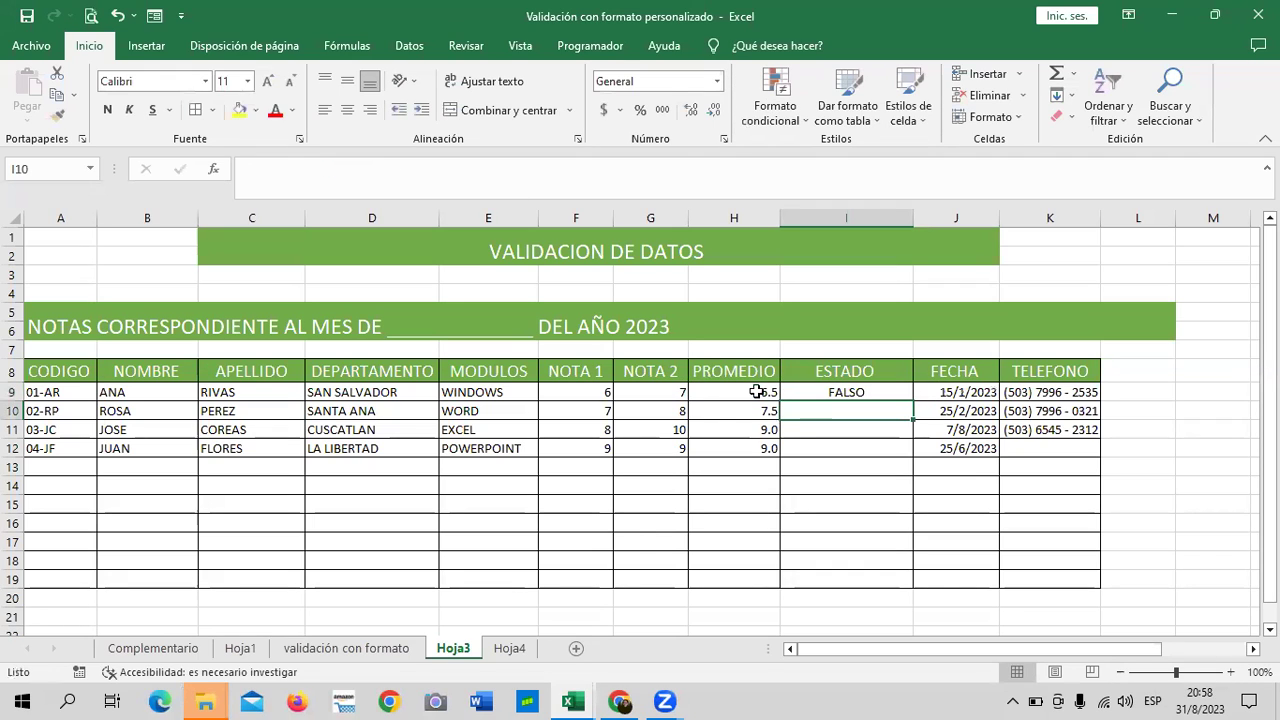
Copy the formula down to I12, then edit I9 to add REPROBADO as the false result.
key(Up)
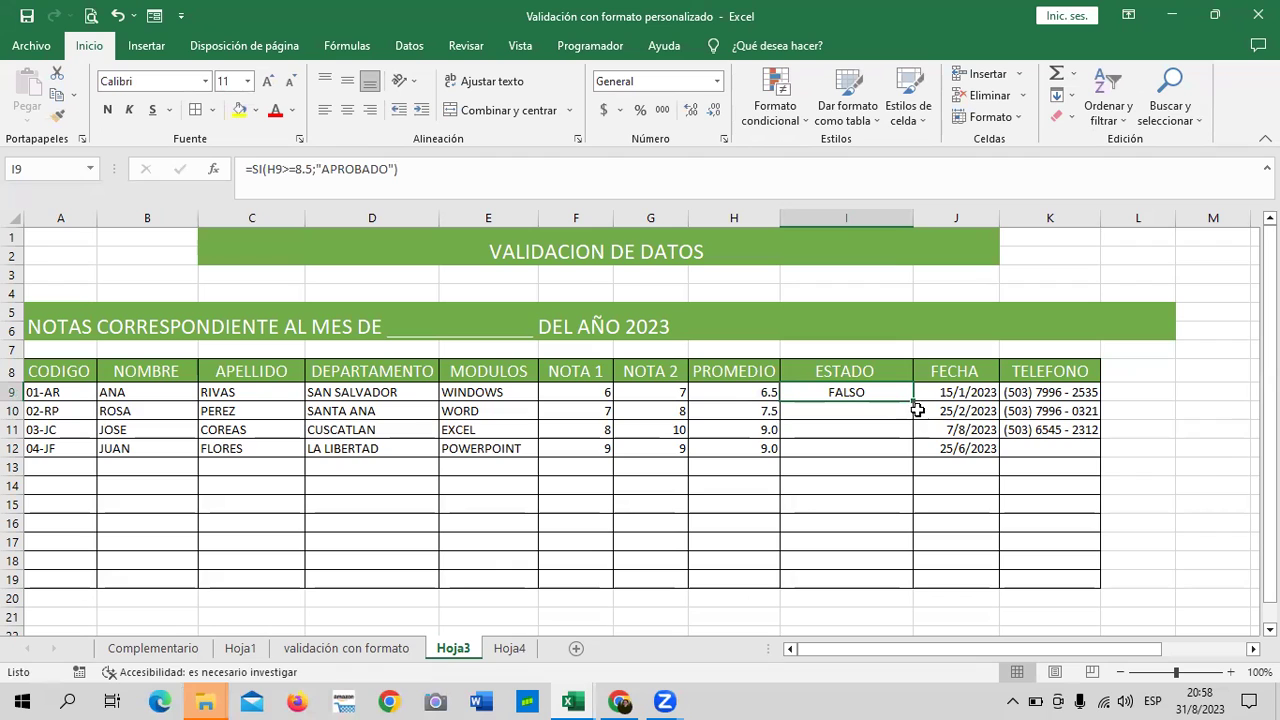
drag(913, 401, 914, 460)
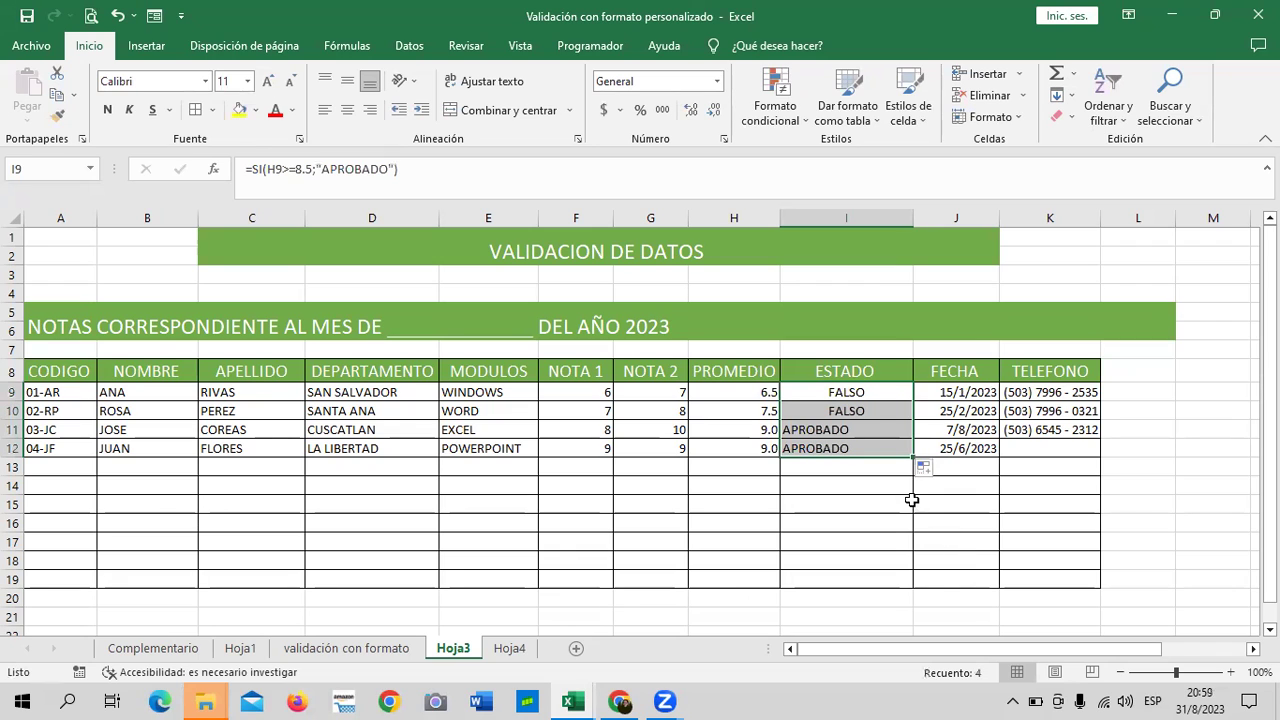
click(873, 391)
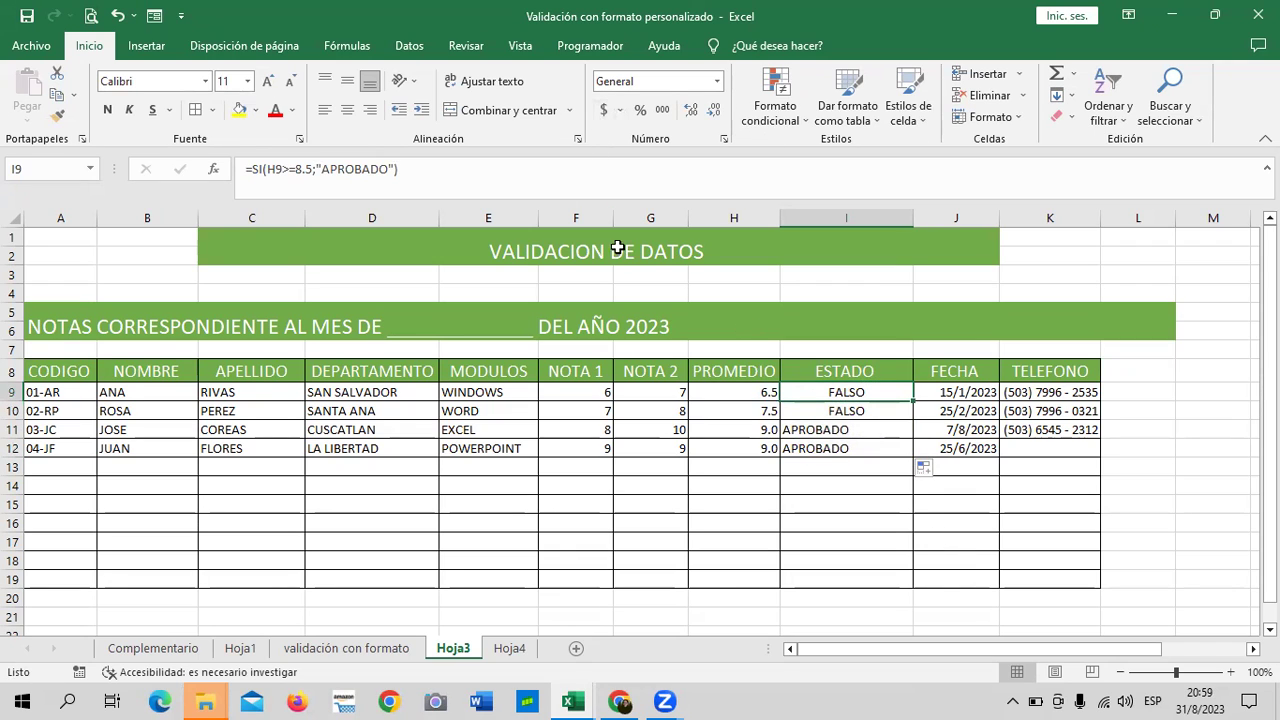
click(538, 168)
key(BackSpace)
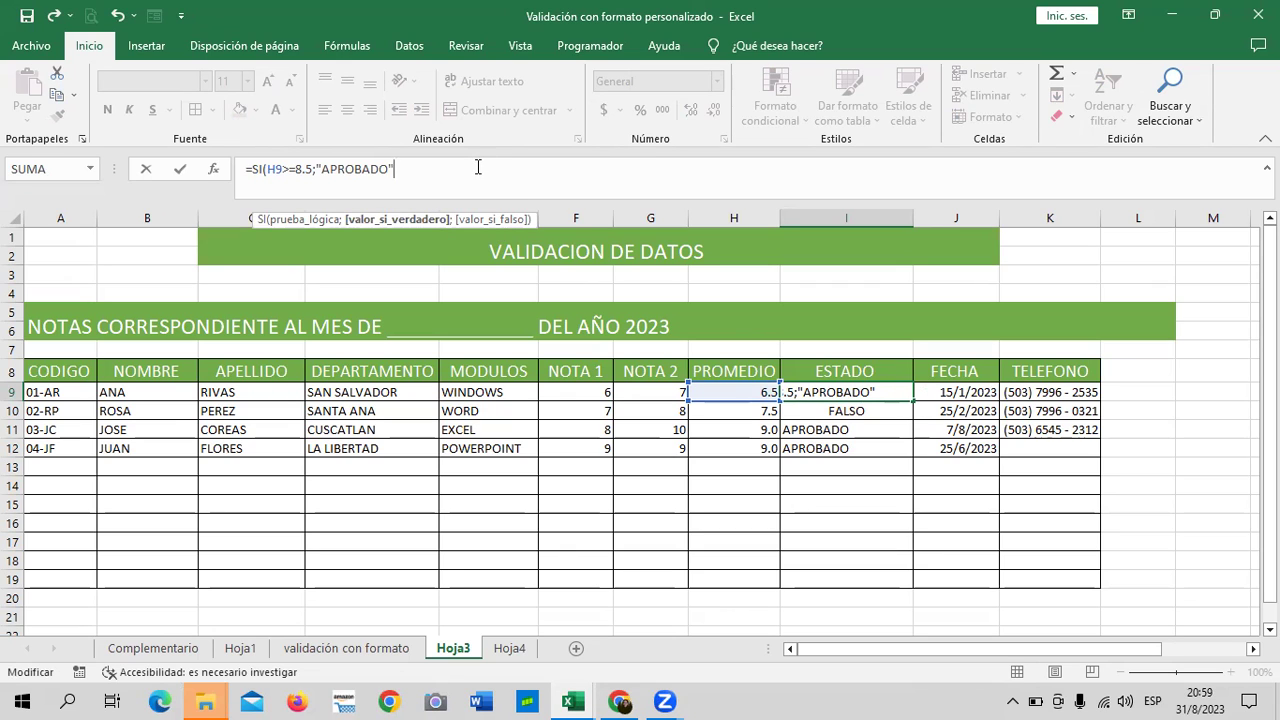
text(;)
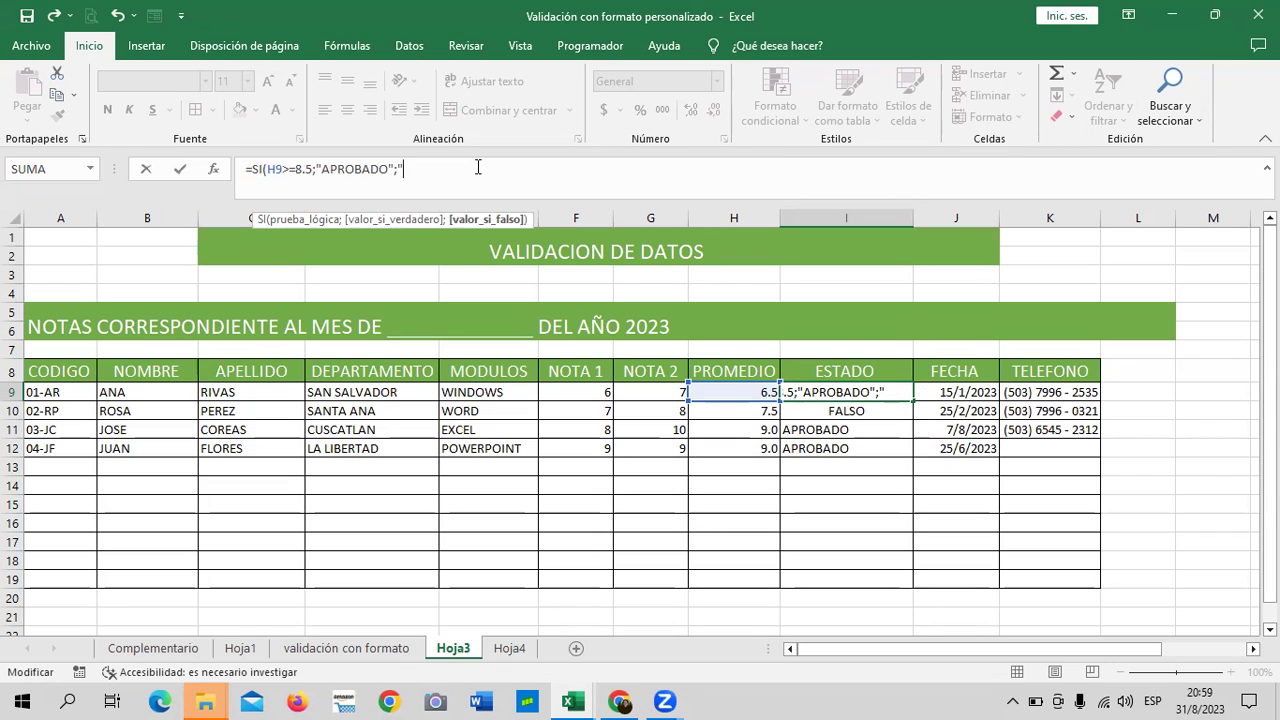
text(REPROBADO)
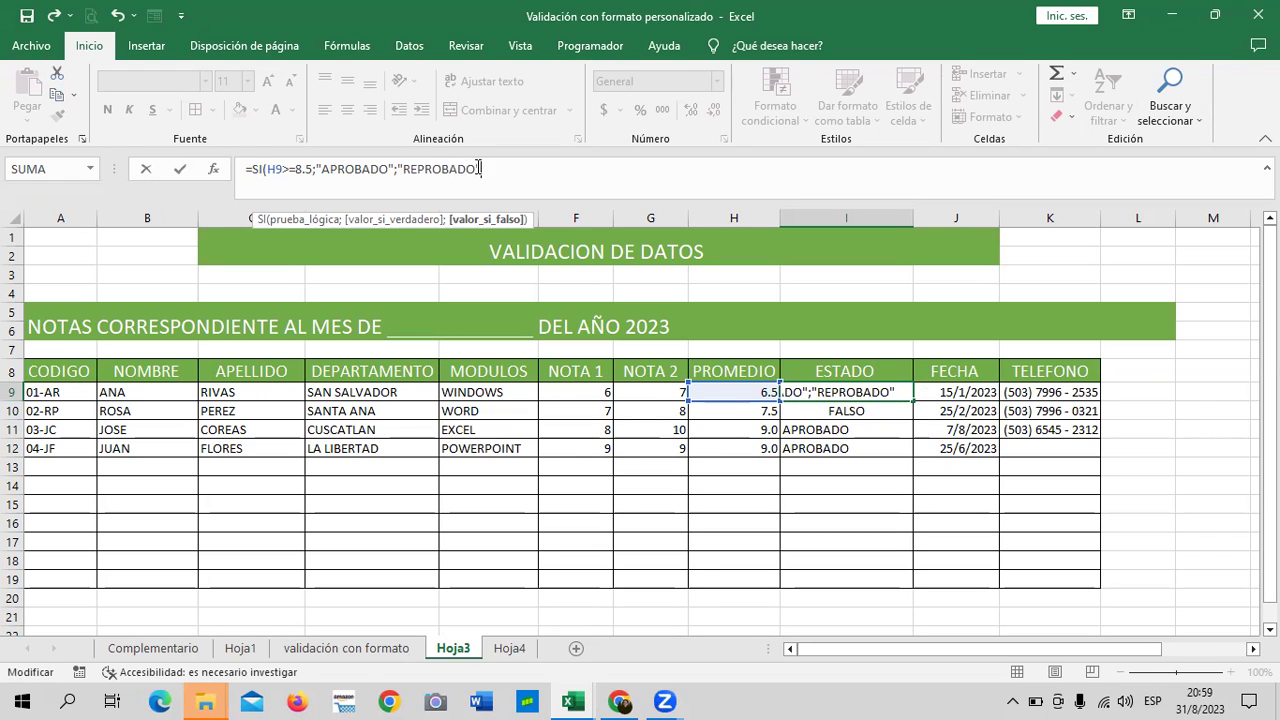
text())
key(Return)
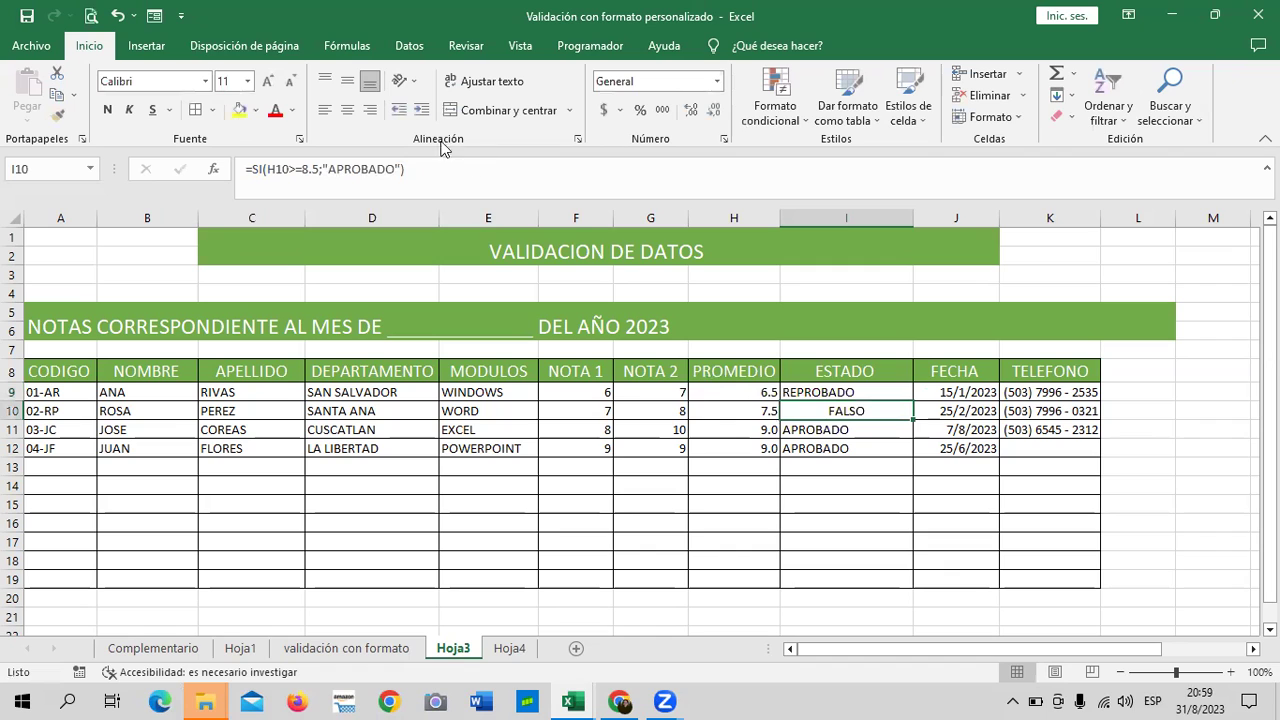
Copy the completed ESTADO formula from I9 down to I12.
click(861, 393)
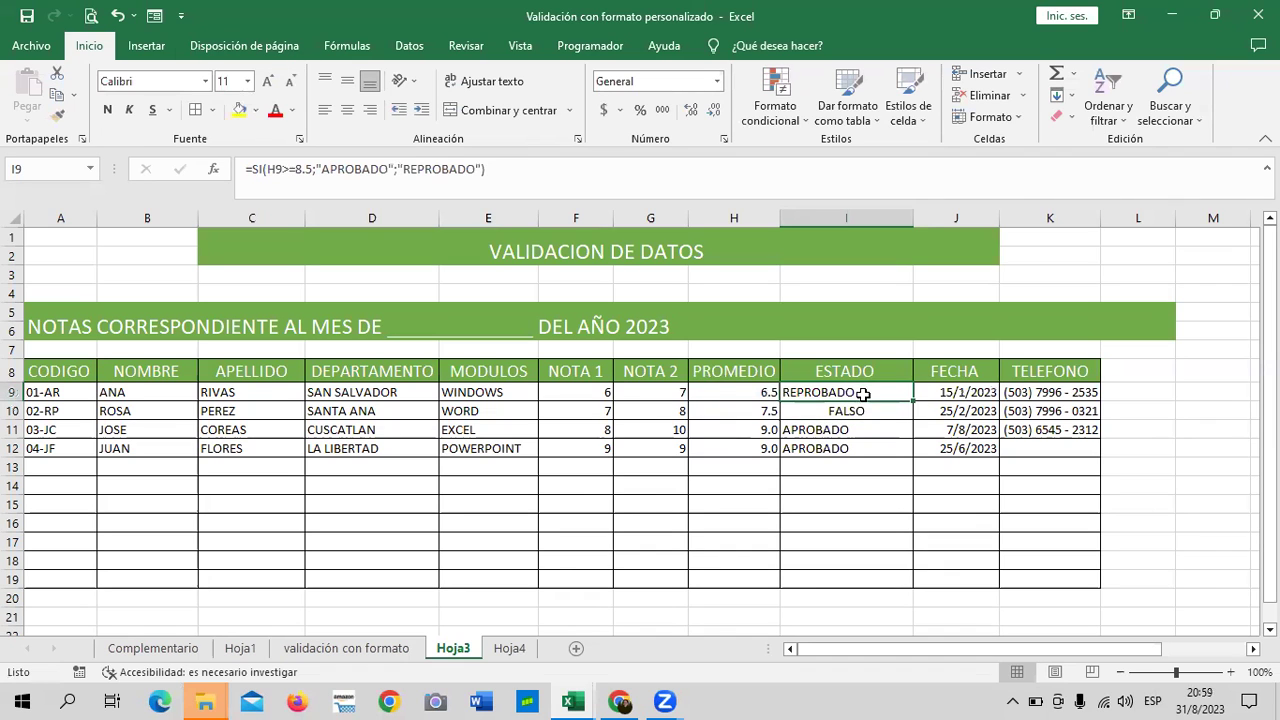
drag(913, 401, 921, 467)
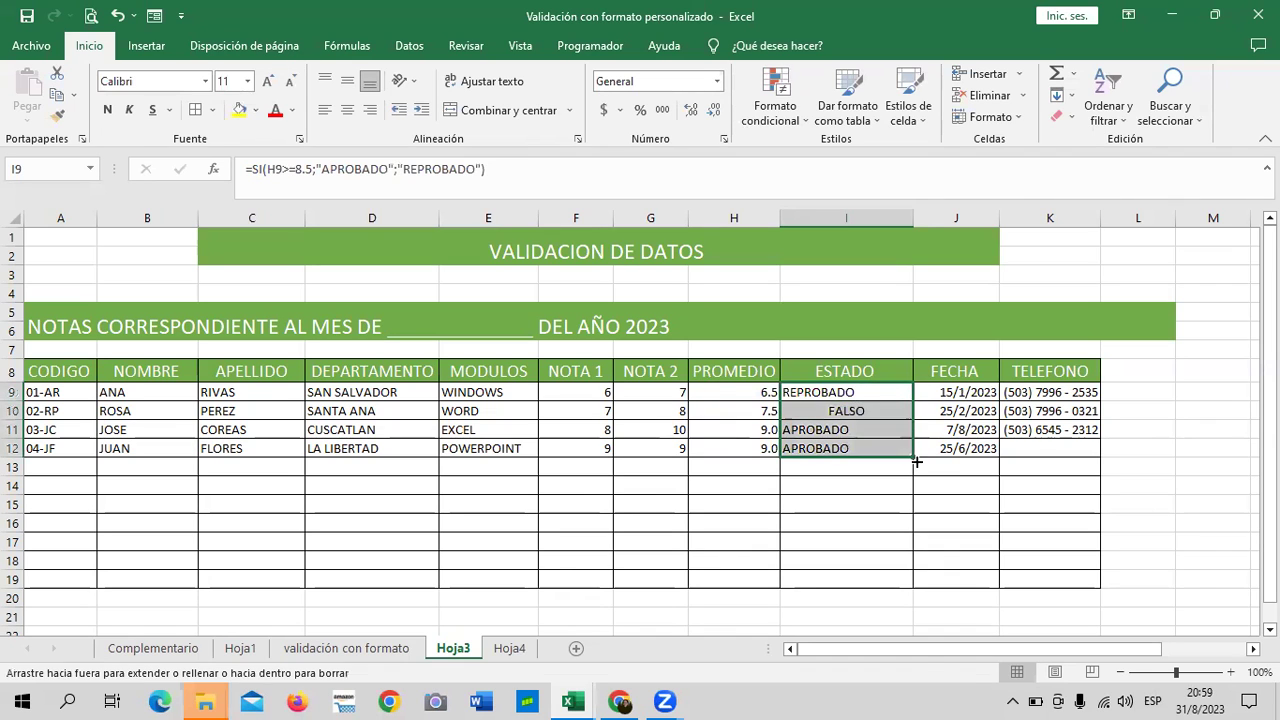
click(879, 509)
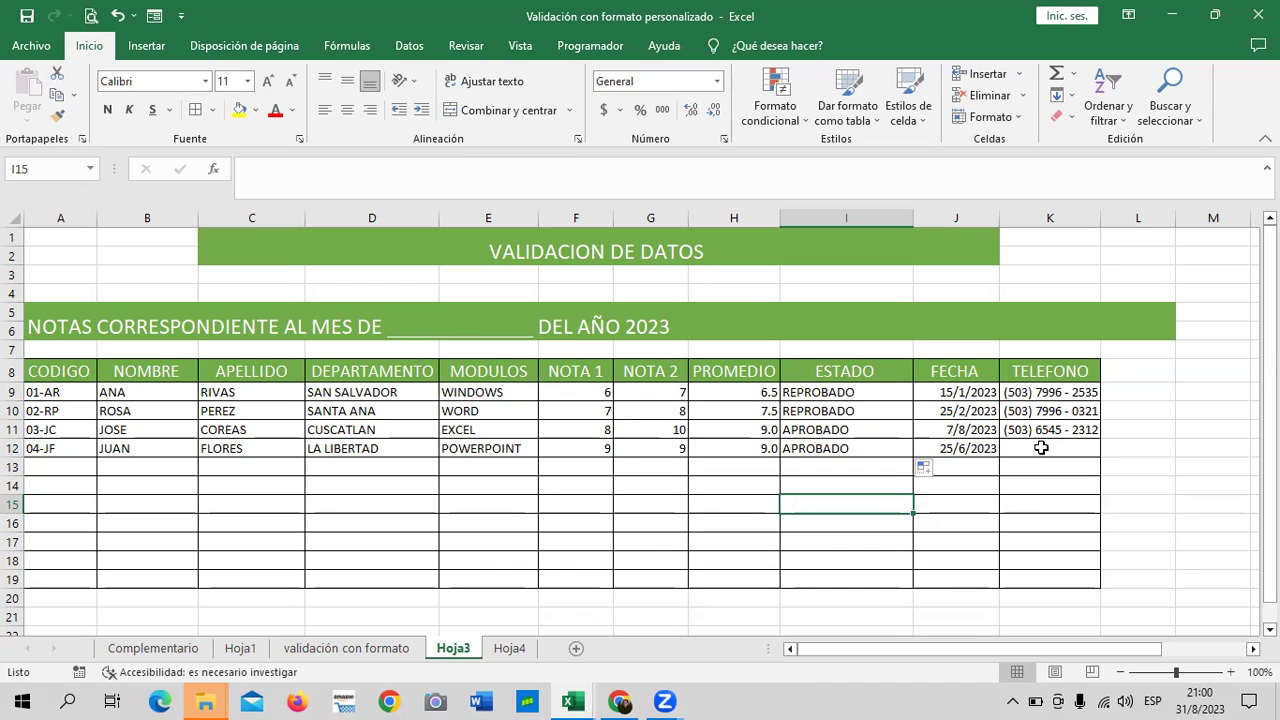
Review the NOTA MINIMA 6 validation message and widen column K to fit the phone numbers.
drag(675, 541, 700, 567)
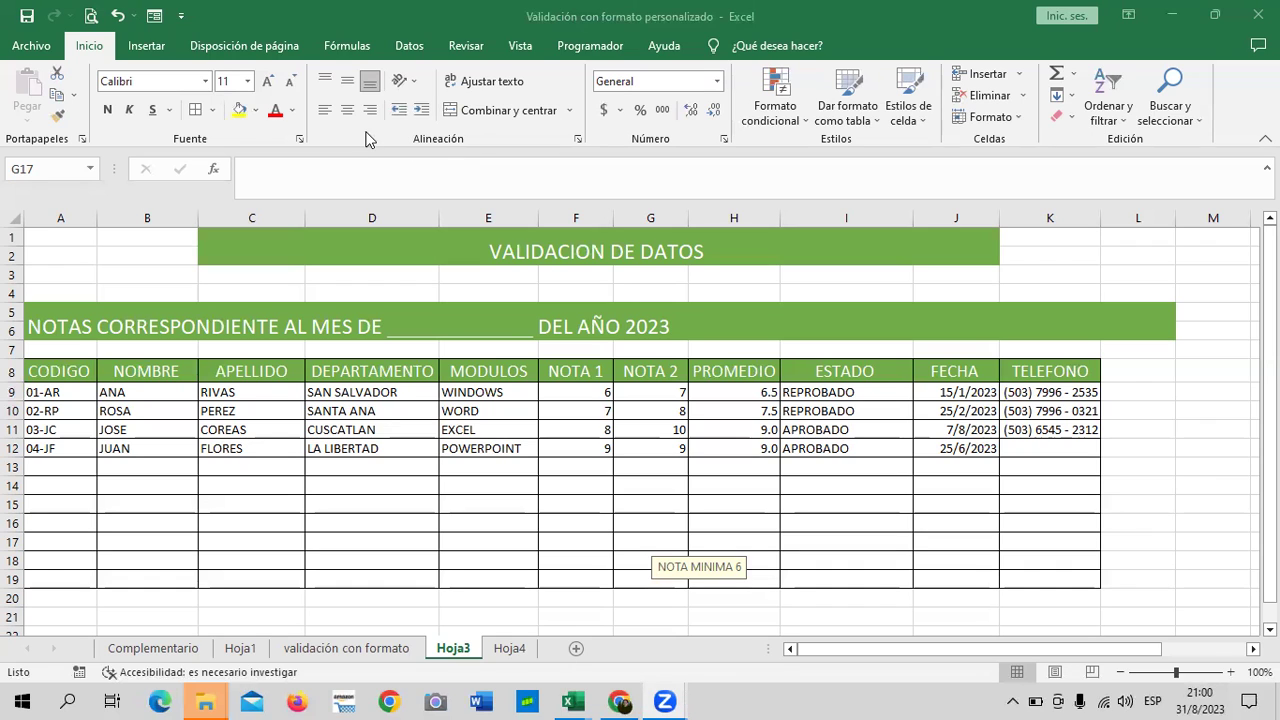
click(1037, 396)
click(1039, 516)
click(1046, 398)
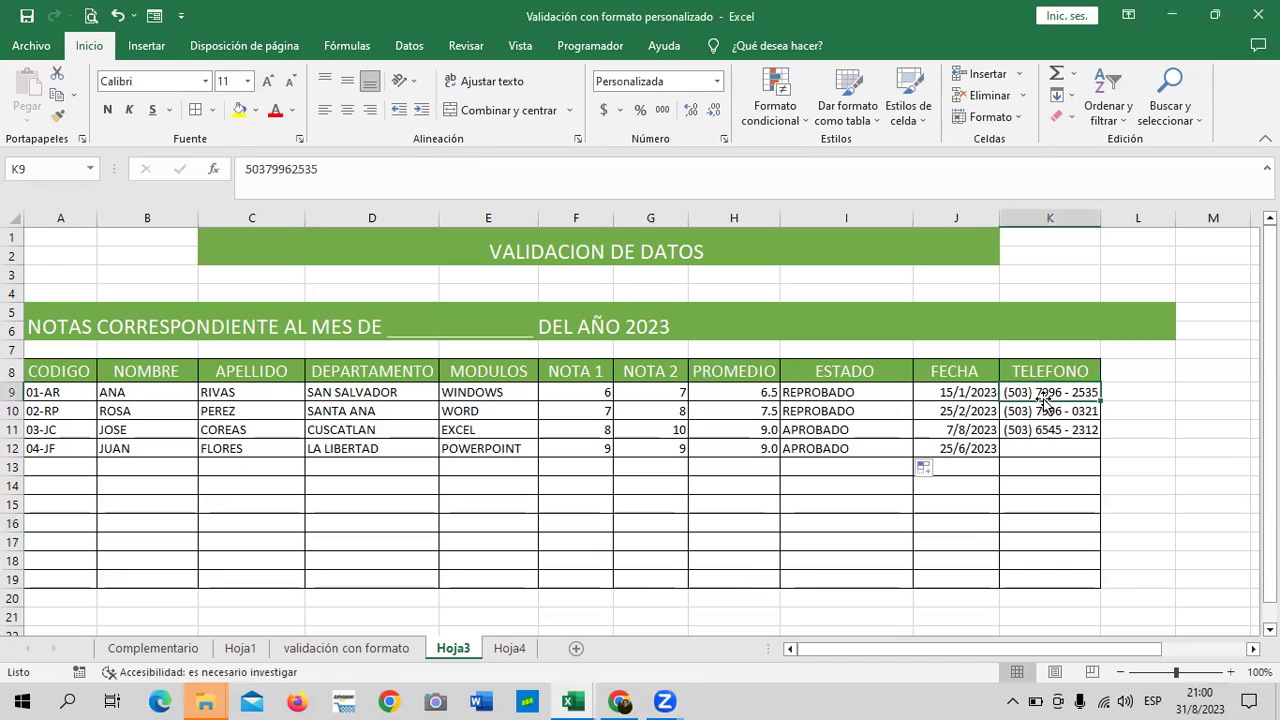
drag(1100, 218, 1112, 218)
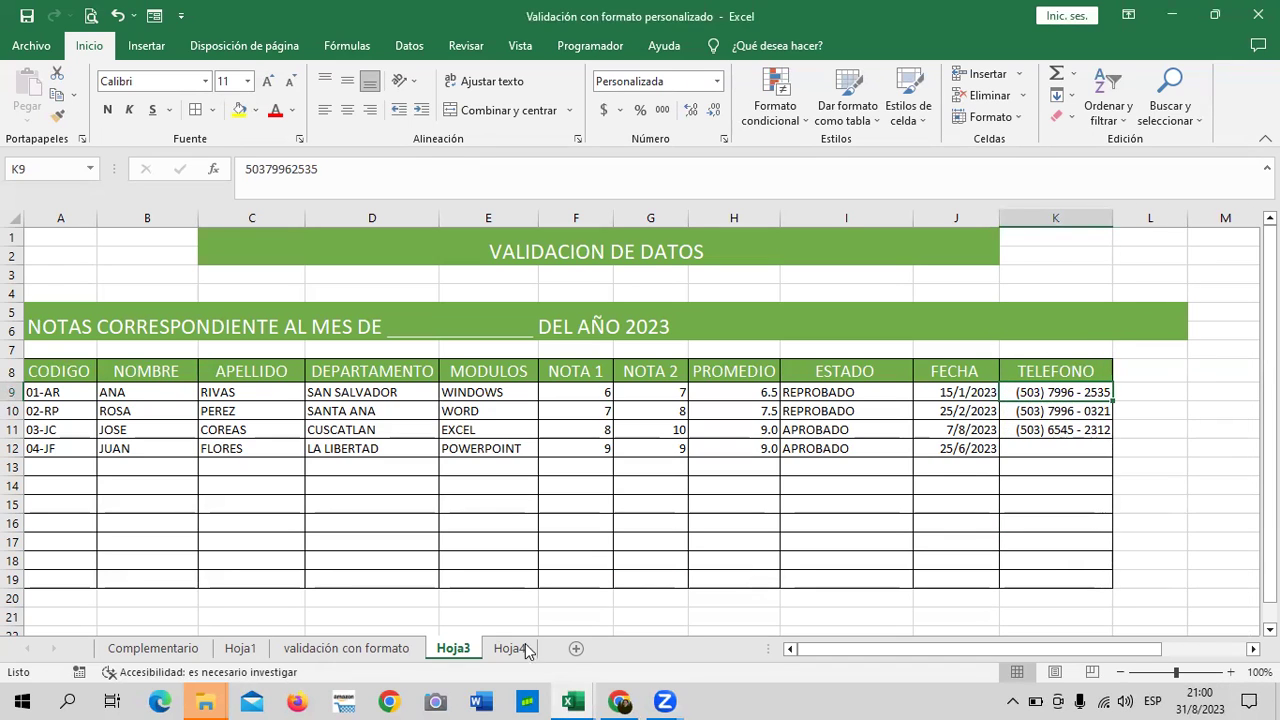
Revisit the seller, 18:00, 15/1/2020 and 25 entry cells in Lista de validación, then return to the grades workbook.
mouse_move(573, 701)
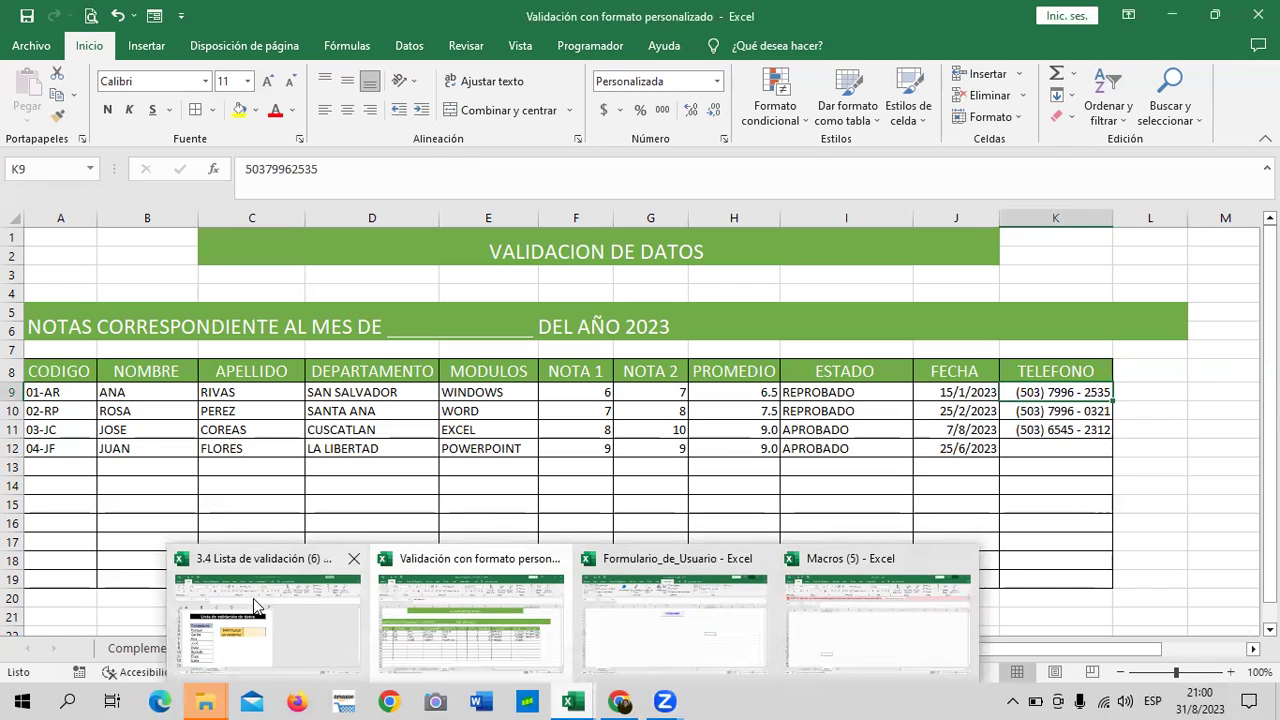
click(245, 628)
click(555, 403)
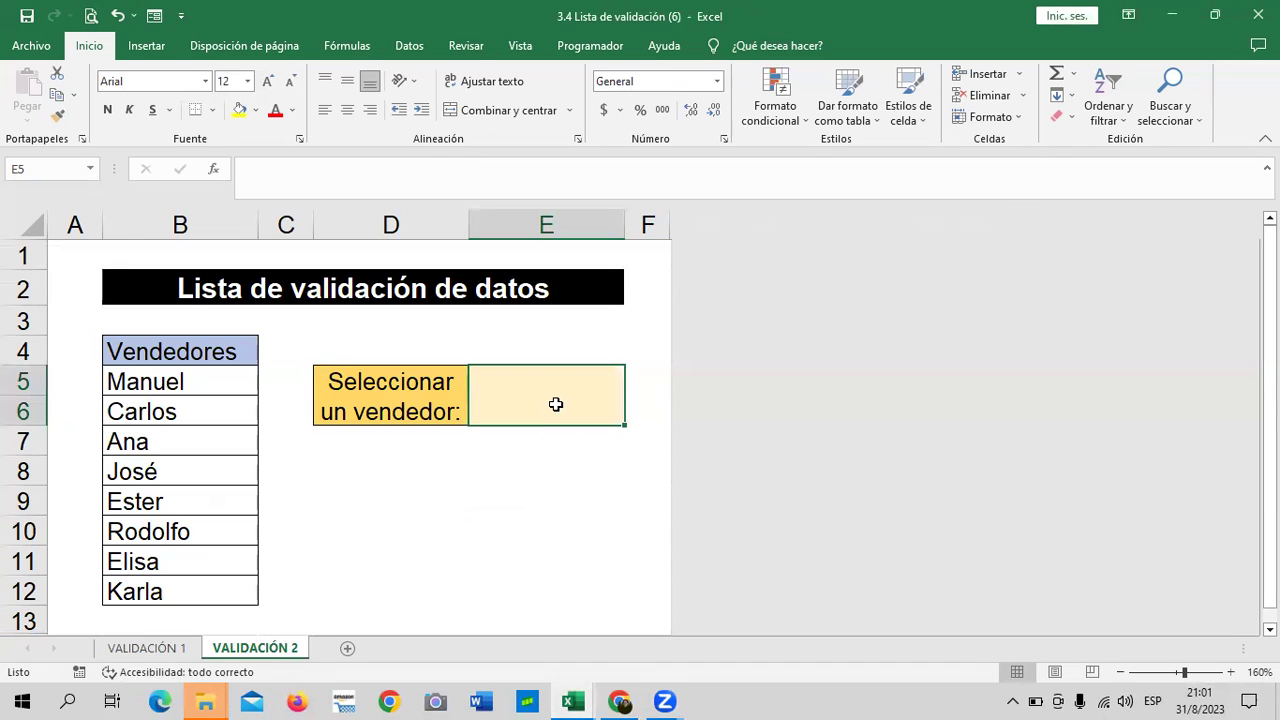
click(170, 650)
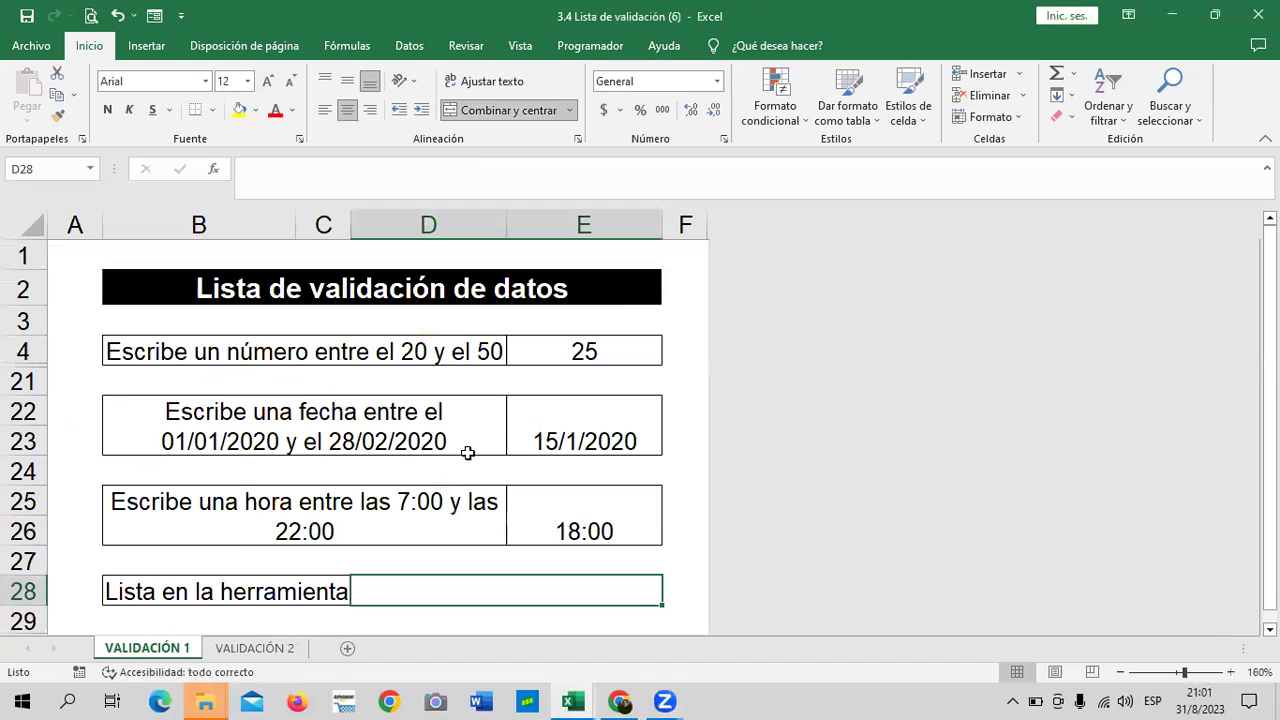
click(606, 516)
click(600, 432)
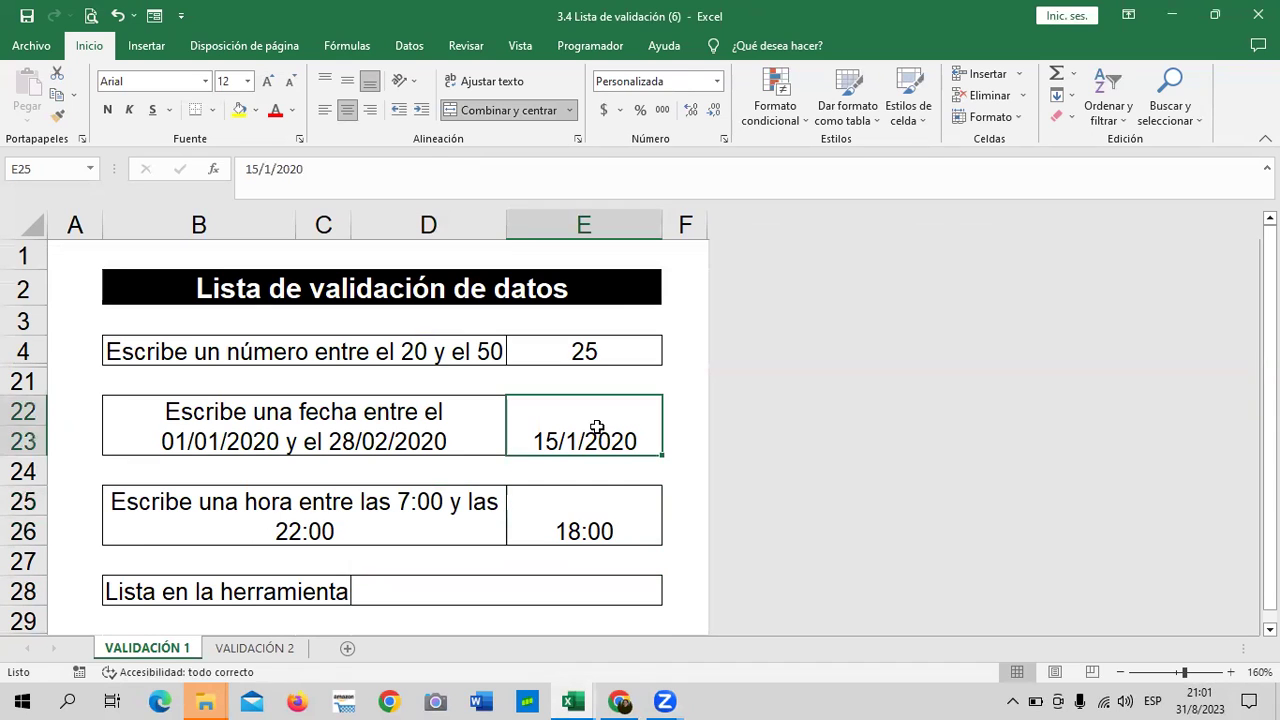
click(603, 349)
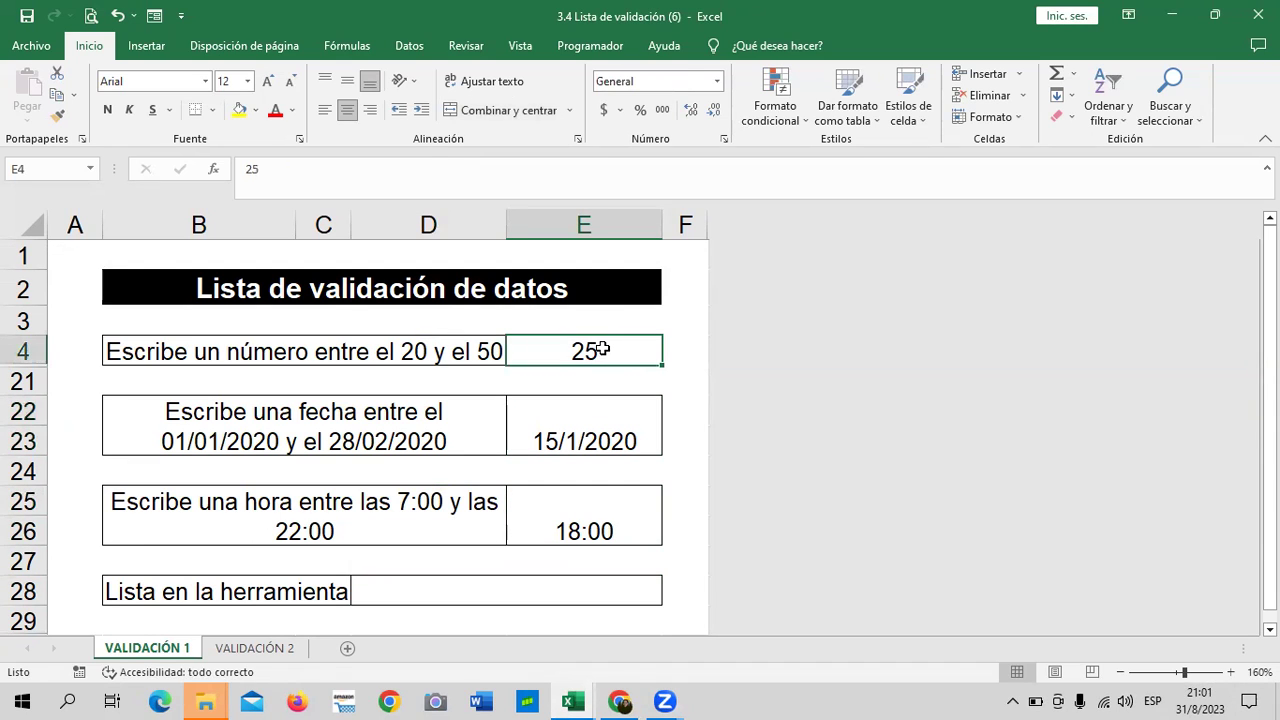
mouse_move(583, 698)
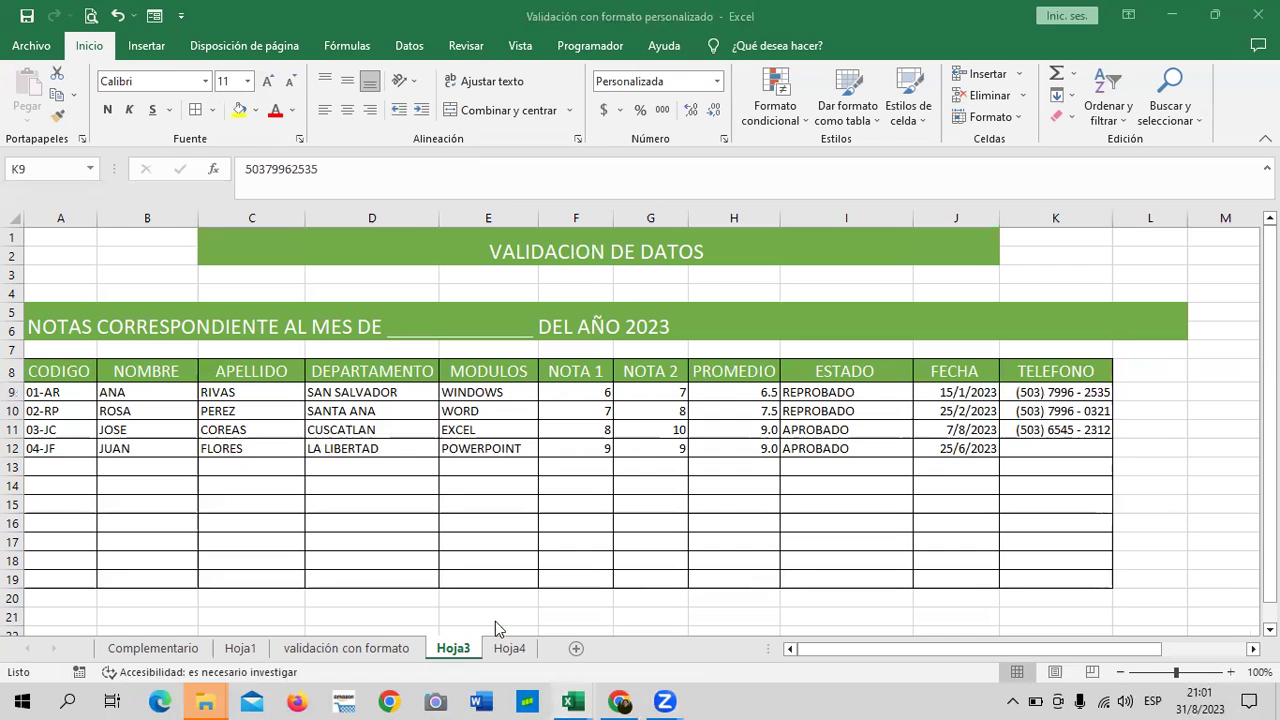
click(562, 642)
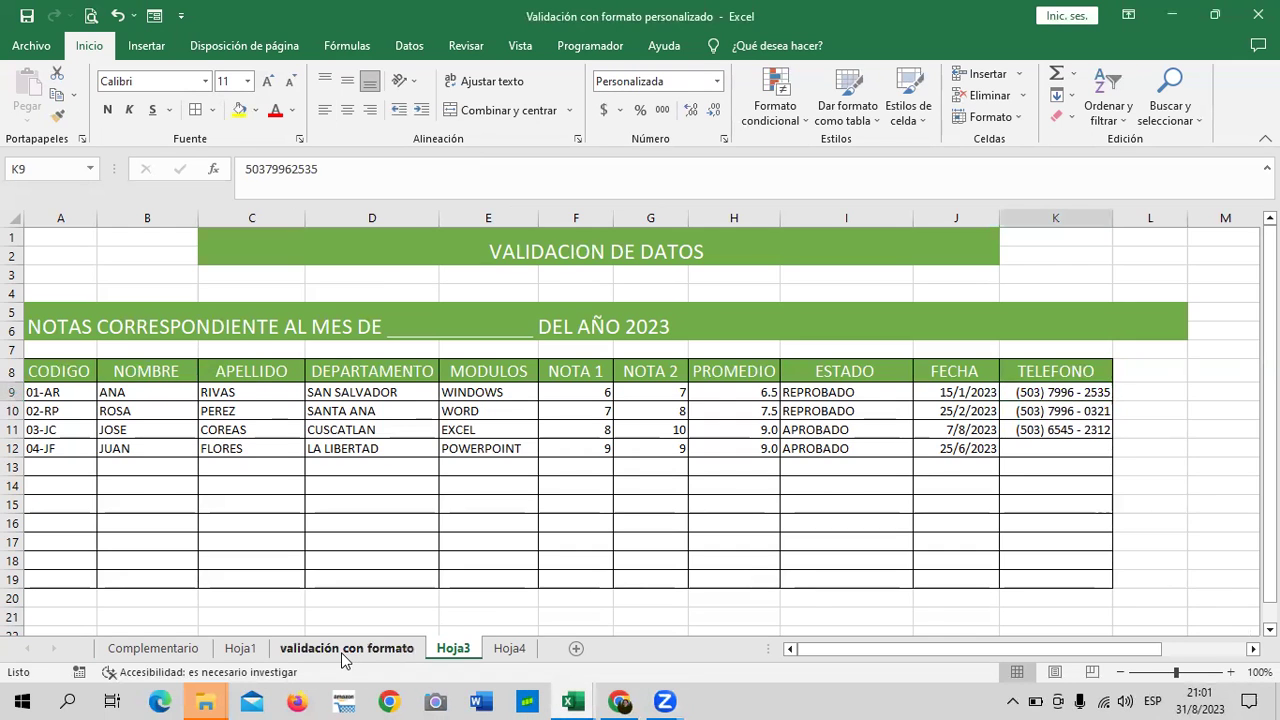
Go to the validación con formato sheet and read the telephone format requirement in row 21.
click(342, 650)
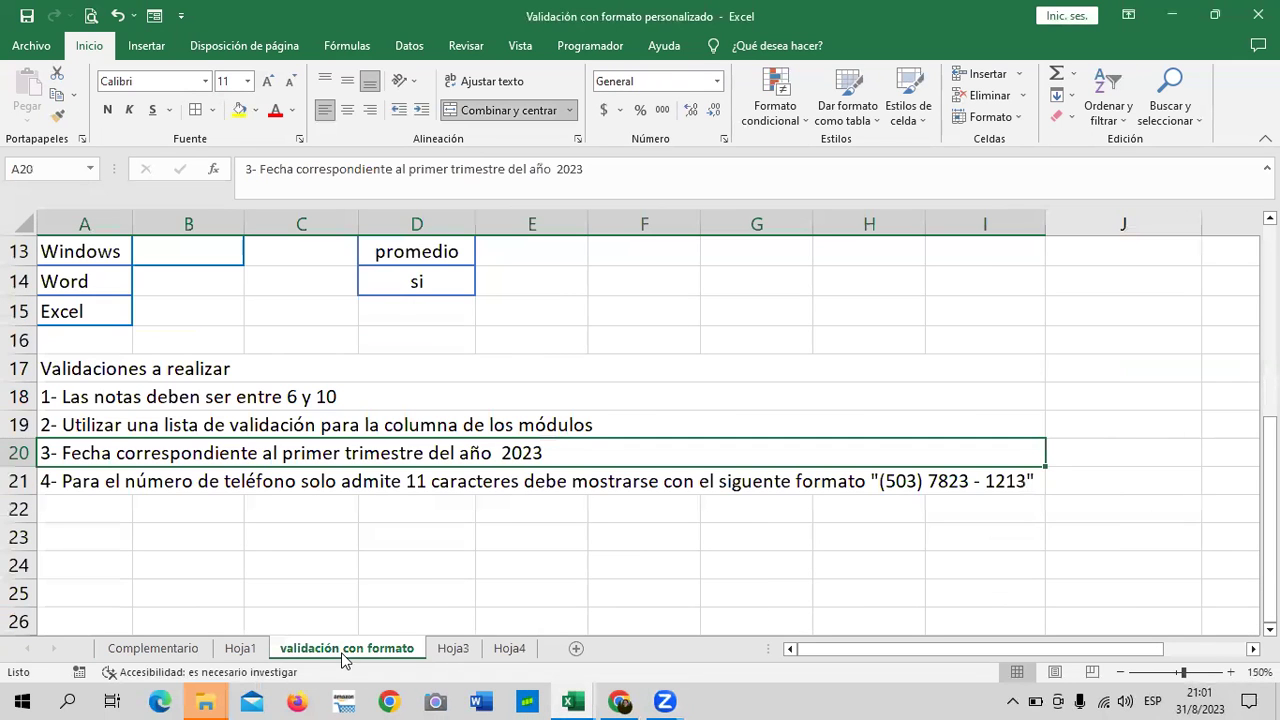
click(175, 485)
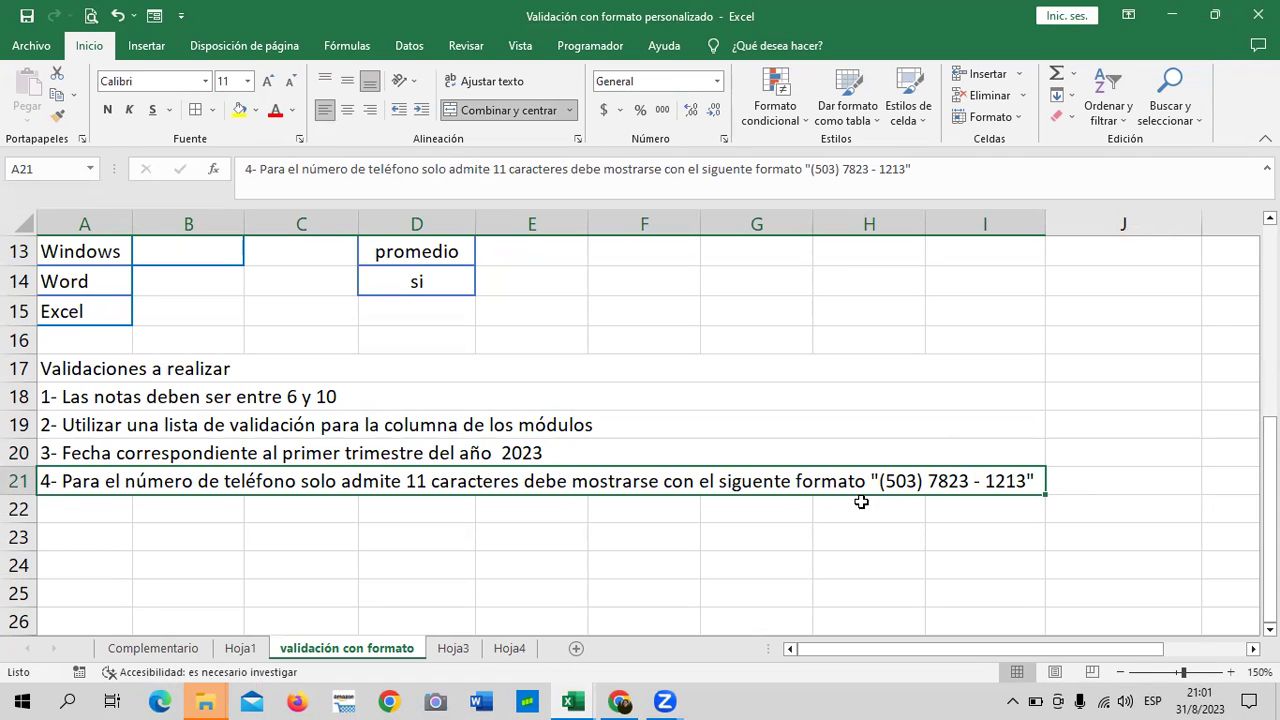
scroll(750, 485, up, 1)
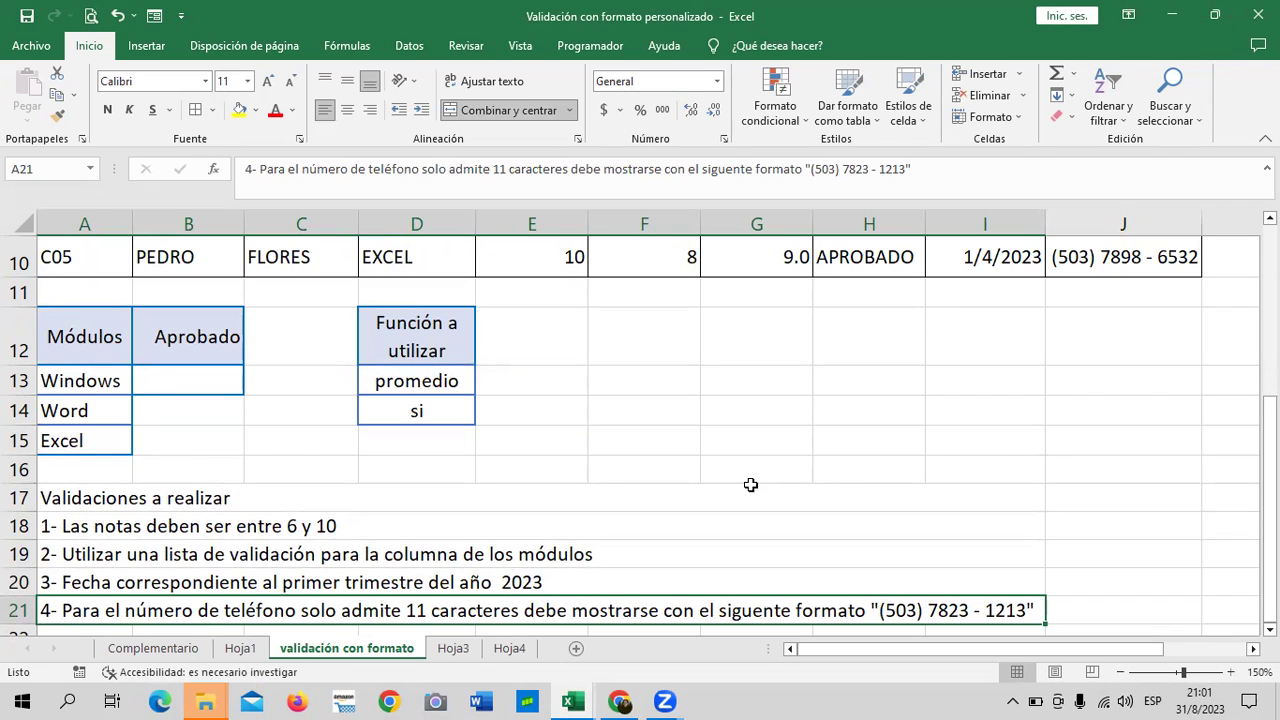
scroll(750, 485, up, 2)
Inspect the phone numbers in J6–J8 and the dates in I6 and I10 (1/4/2023).
click(1090, 324)
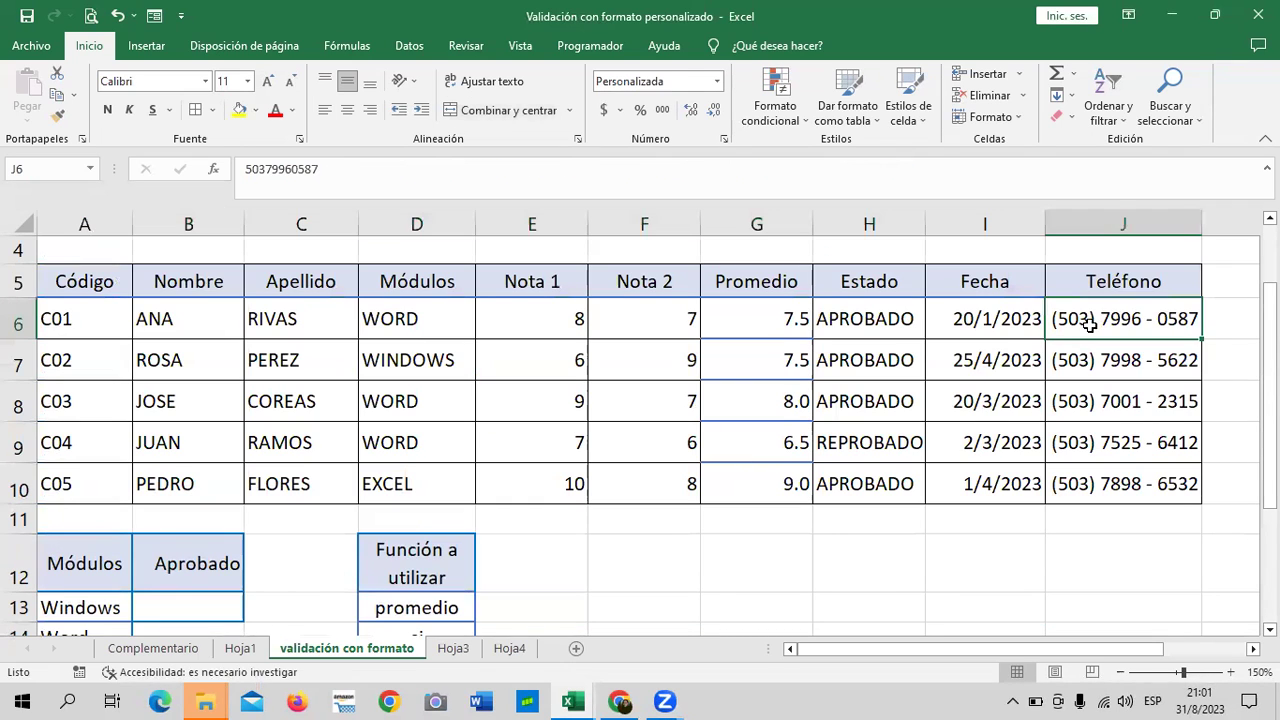
click(1080, 362)
click(1072, 401)
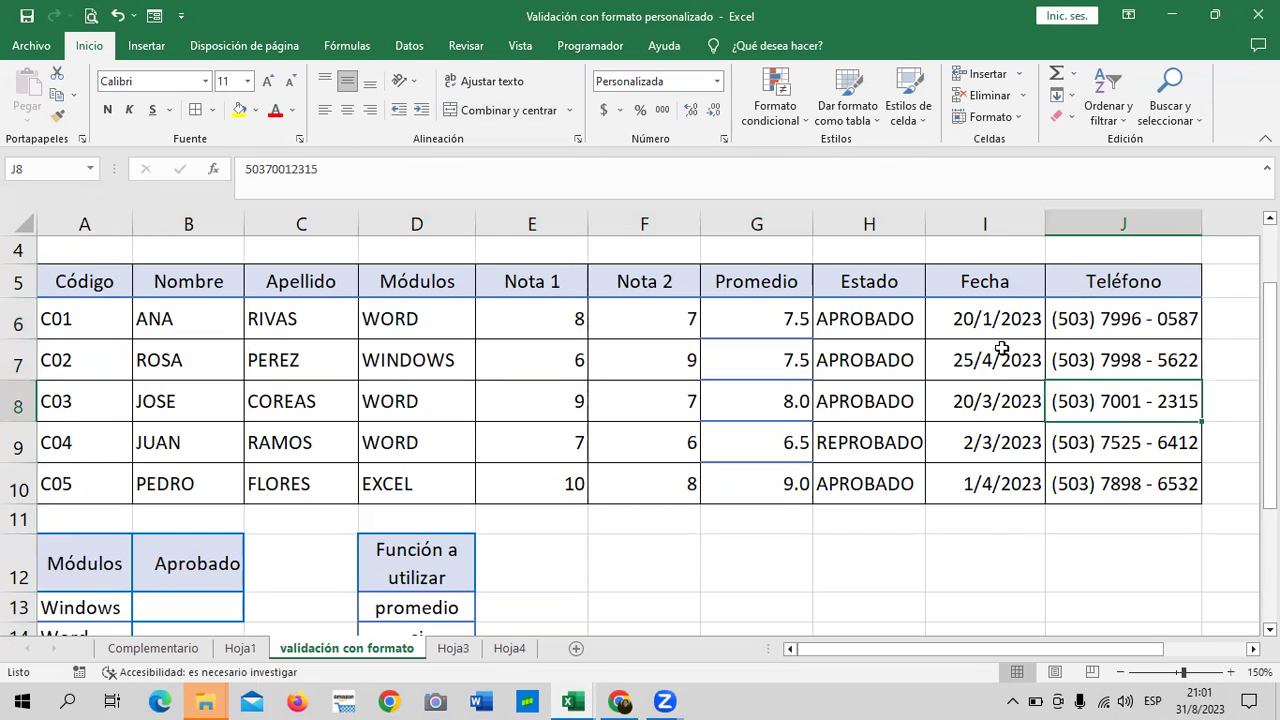
click(990, 330)
click(958, 486)
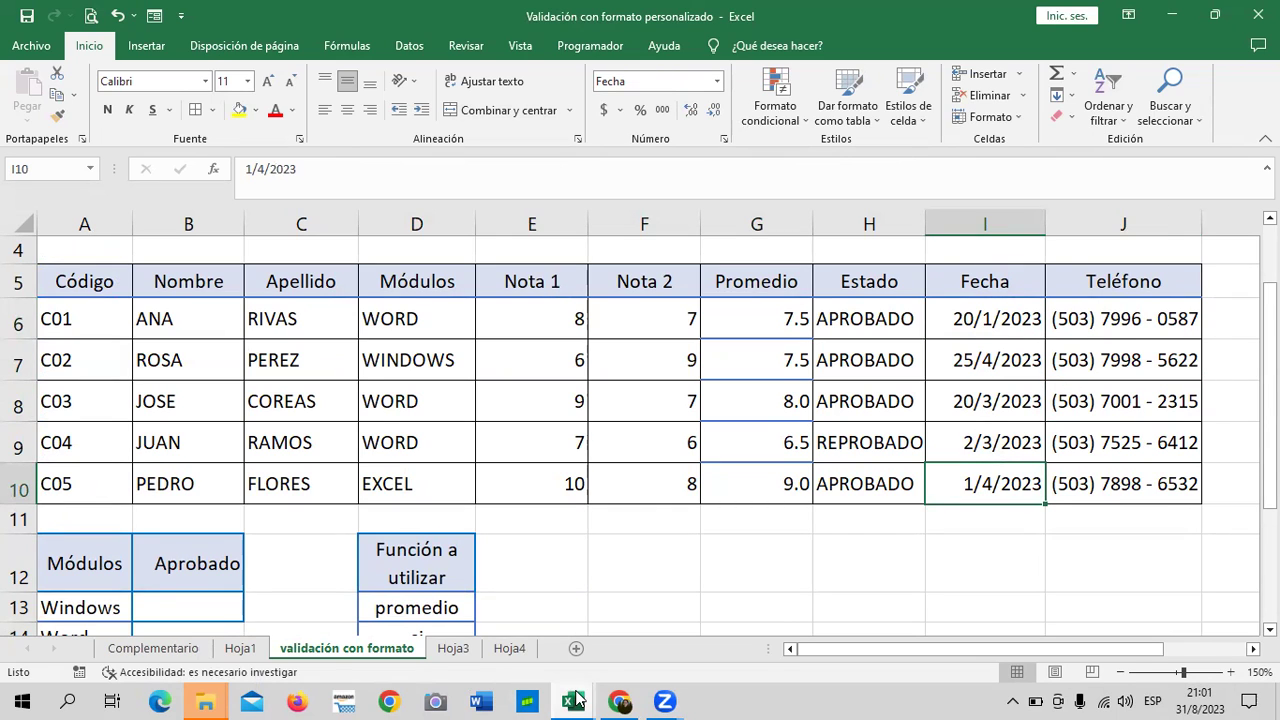
In 3.4 Lista de validación, delete the 25 from E4 and bring up the Personalizada number formats.
mouse_move(577, 699)
click(270, 630)
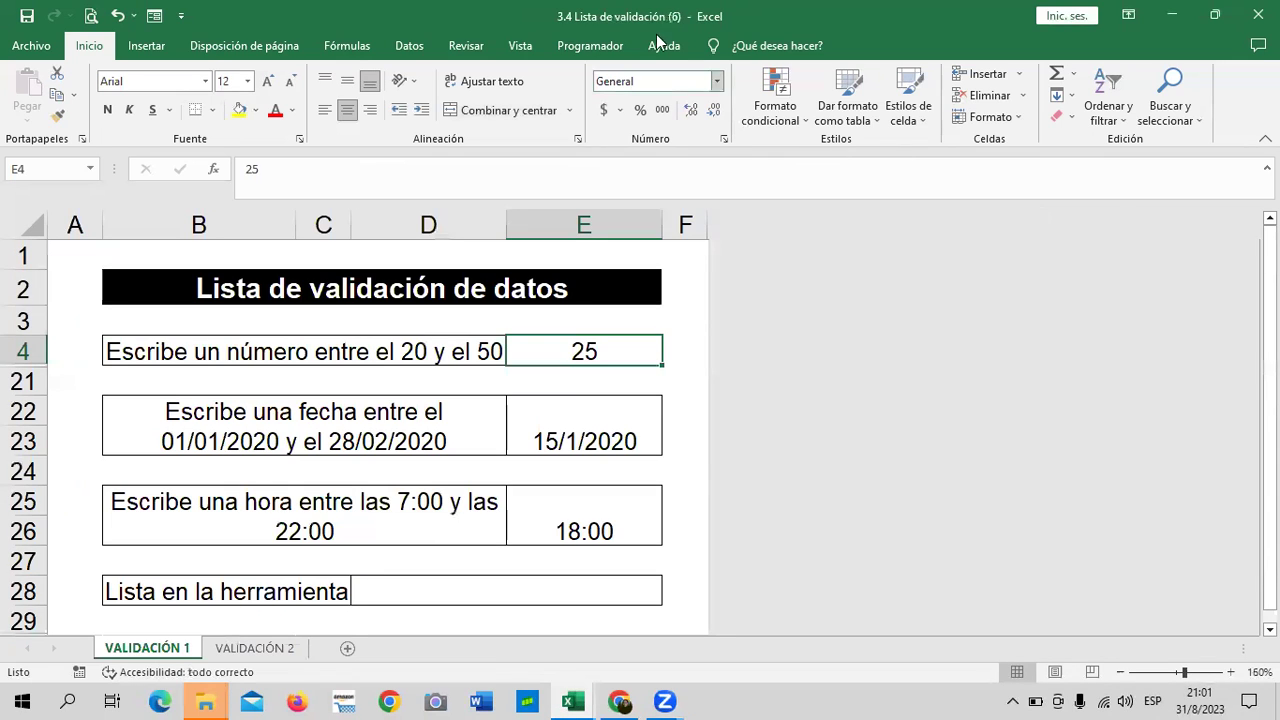
click(557, 588)
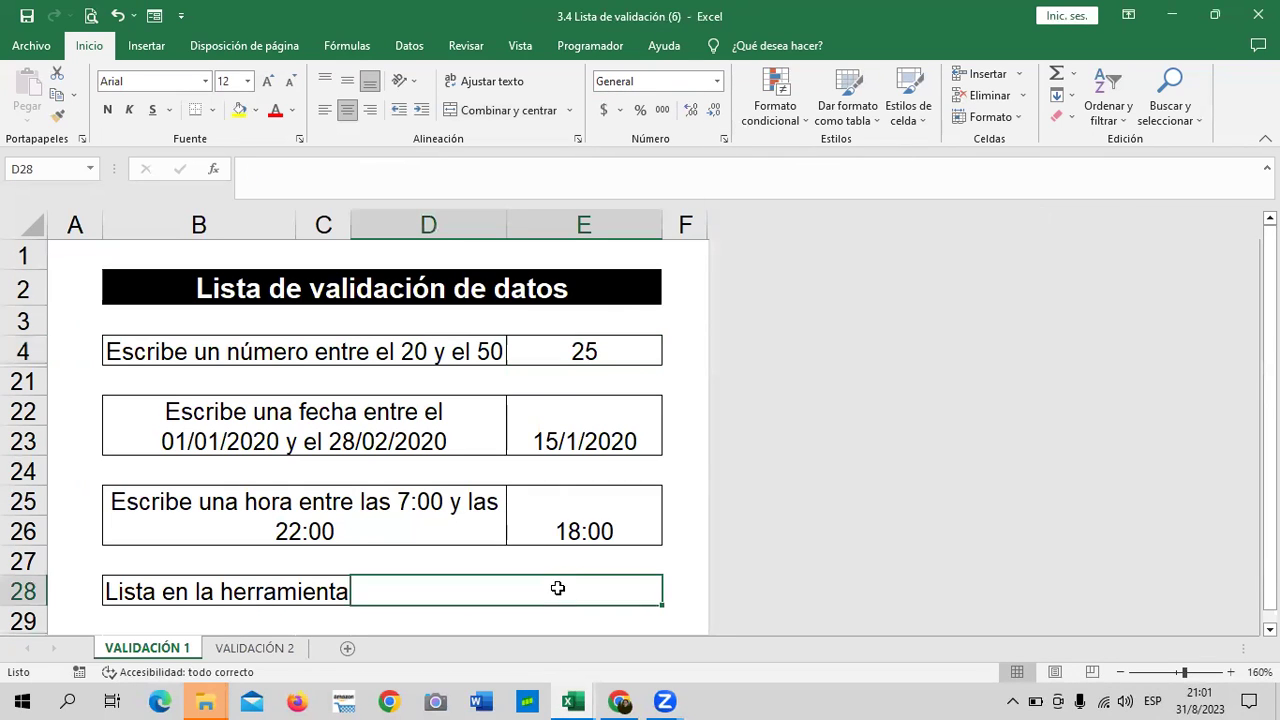
click(591, 354)
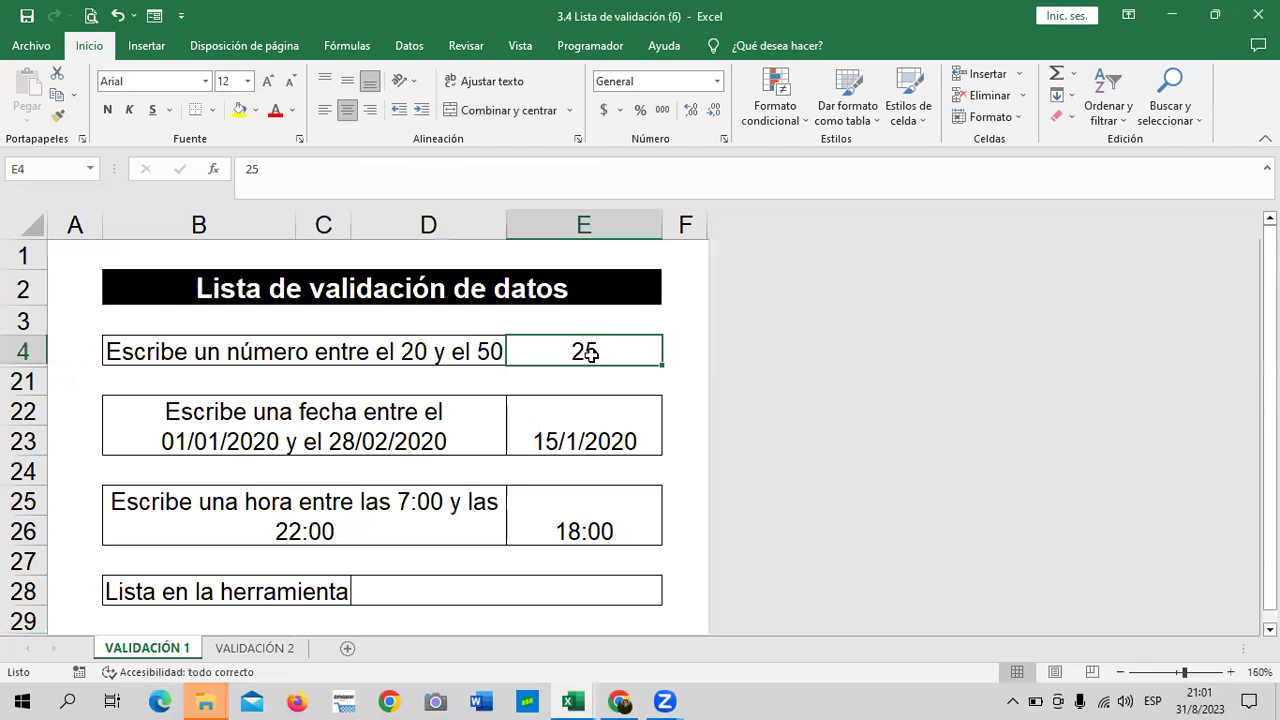
key(Delete)
click(723, 143)
click(247, 257)
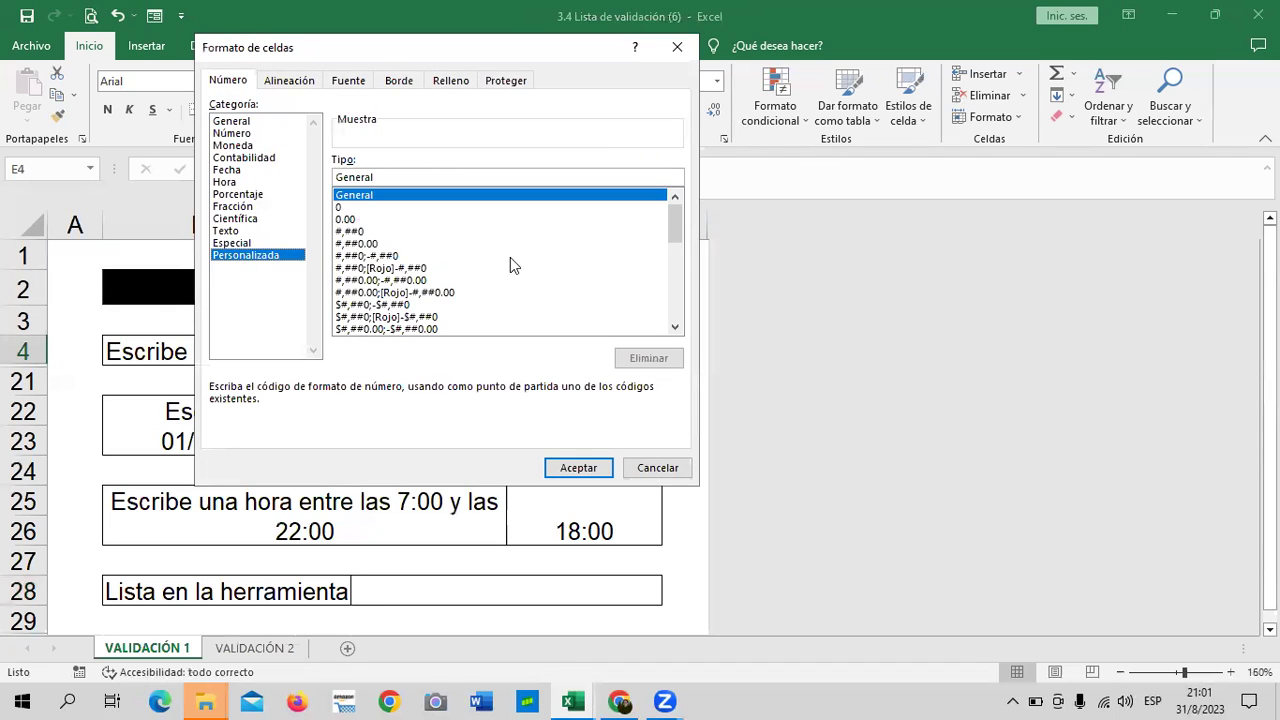
Scroll through the custom format codes and select the 0 code.
click(672, 328)
click(671, 328)
click(671, 328)
click(671, 328)
click(671, 328)
click(673, 329)
click(673, 329)
click(673, 329)
click(673, 329)
click(673, 329)
click(673, 329)
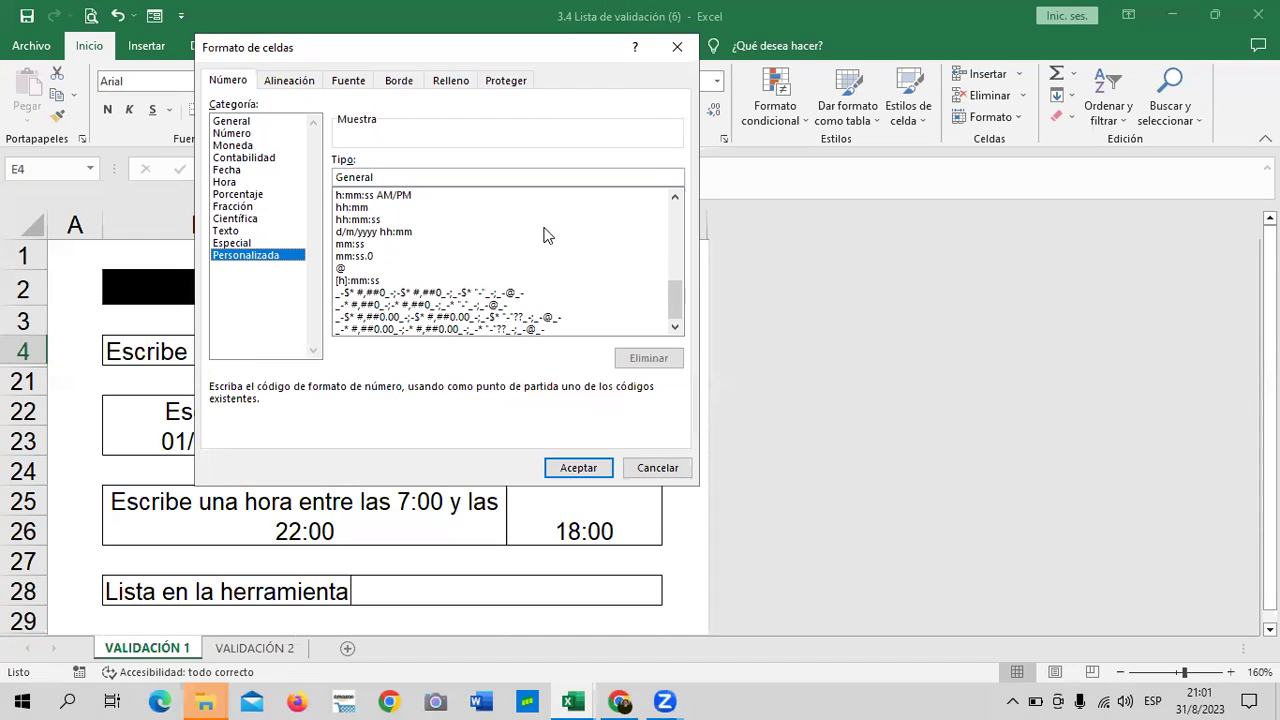
mouse_move(668, 285)
mouse_down()
mouse_move(670, 210)
mouse_move(676, 225)
mouse_up()
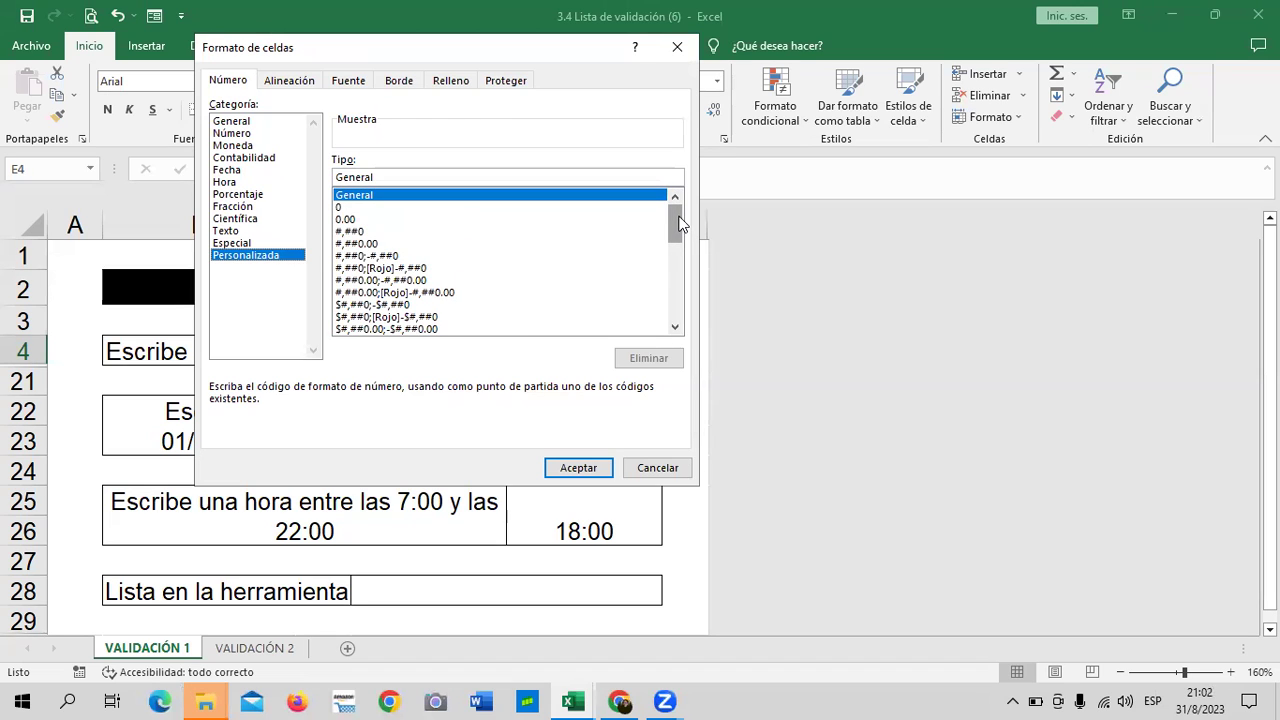
click(340, 208)
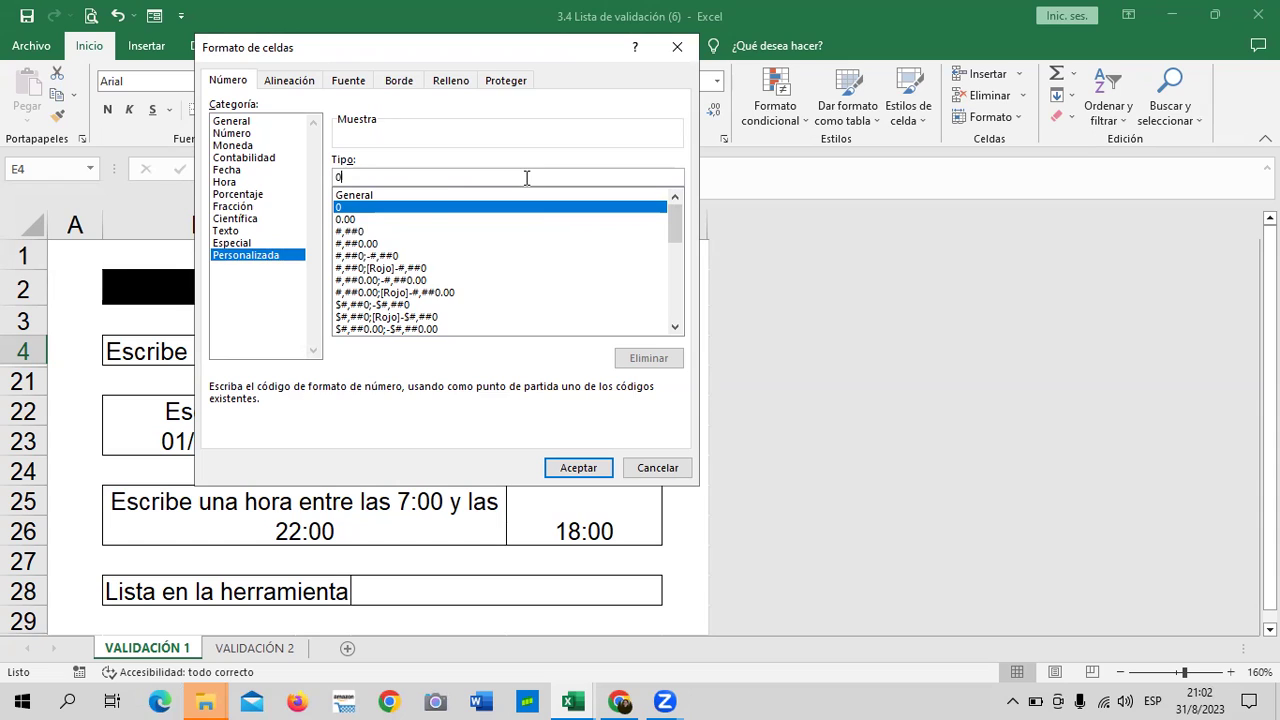
Browse further down the format list, then cancel Formato de celdas without applying changes.
click(675, 328)
click(675, 328)
click(675, 328)
click(675, 328)
click(675, 328)
click(675, 328)
click(675, 328)
click(675, 328)
click(675, 328)
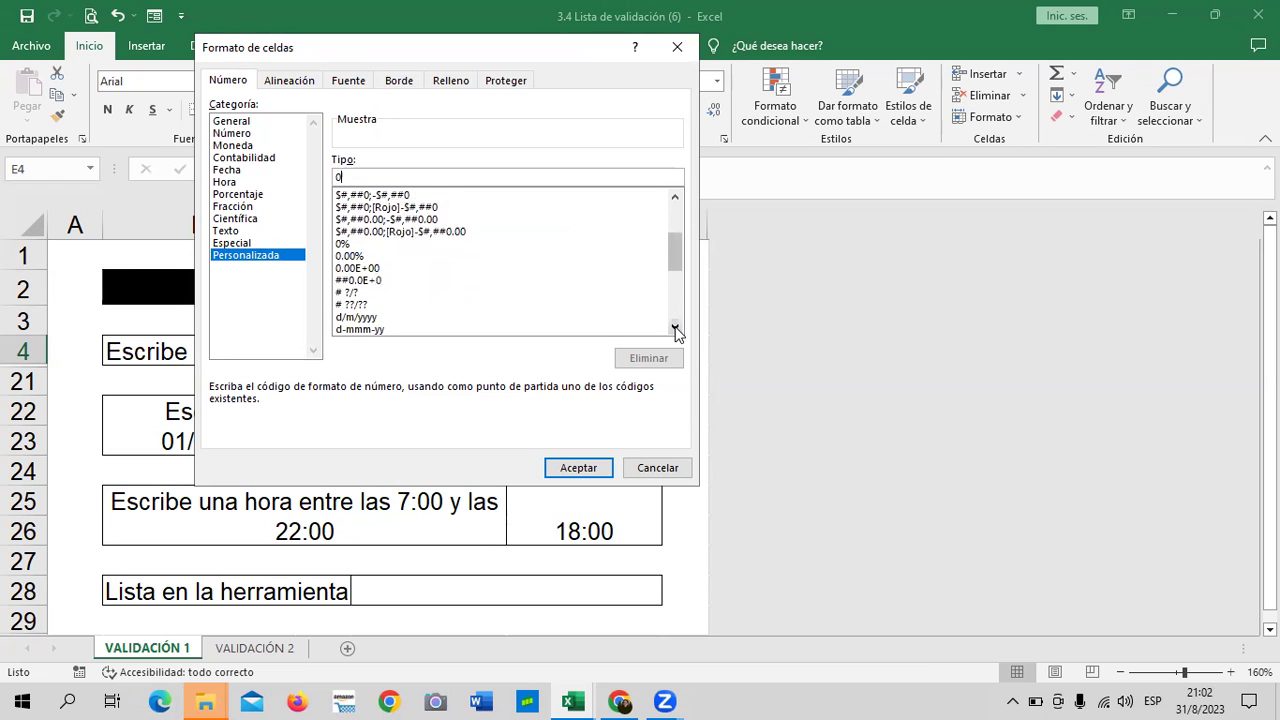
click(675, 328)
click(675, 328)
click(675, 328)
click(675, 328)
click(675, 328)
click(675, 328)
click(675, 328)
click(675, 328)
click(675, 328)
click(675, 328)
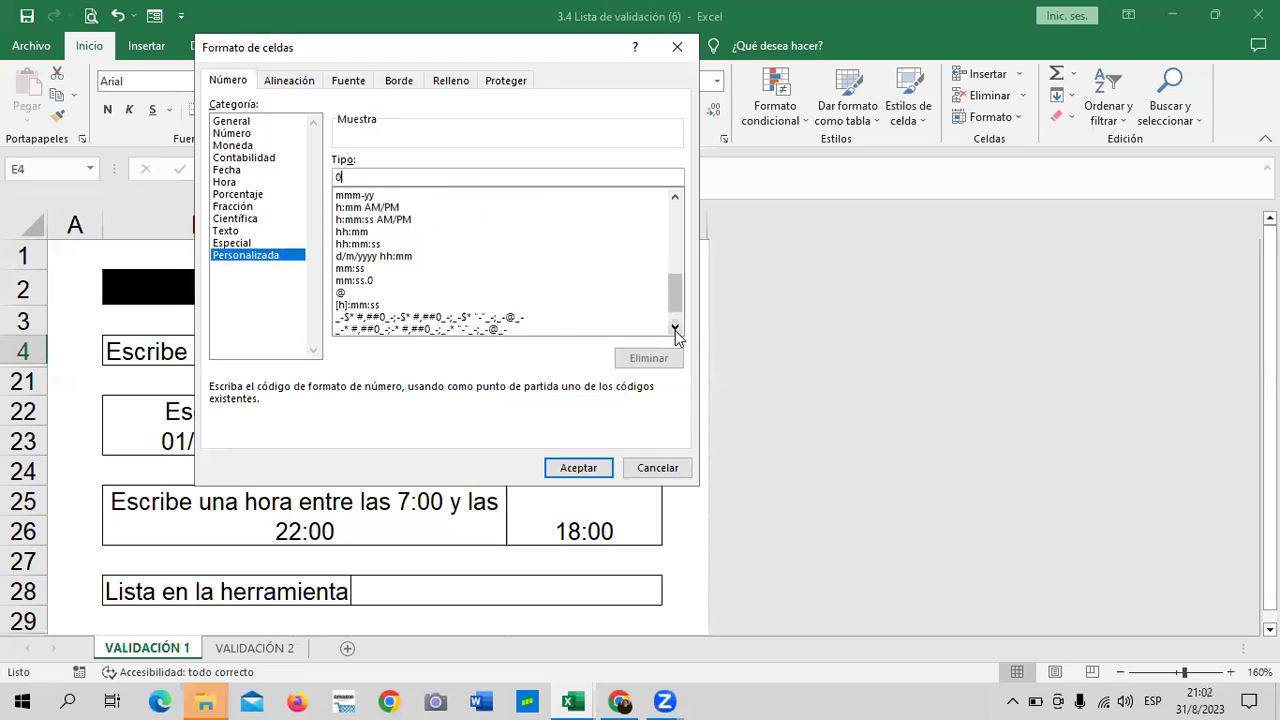
click(675, 328)
click(675, 328)
drag(673, 304, 681, 234)
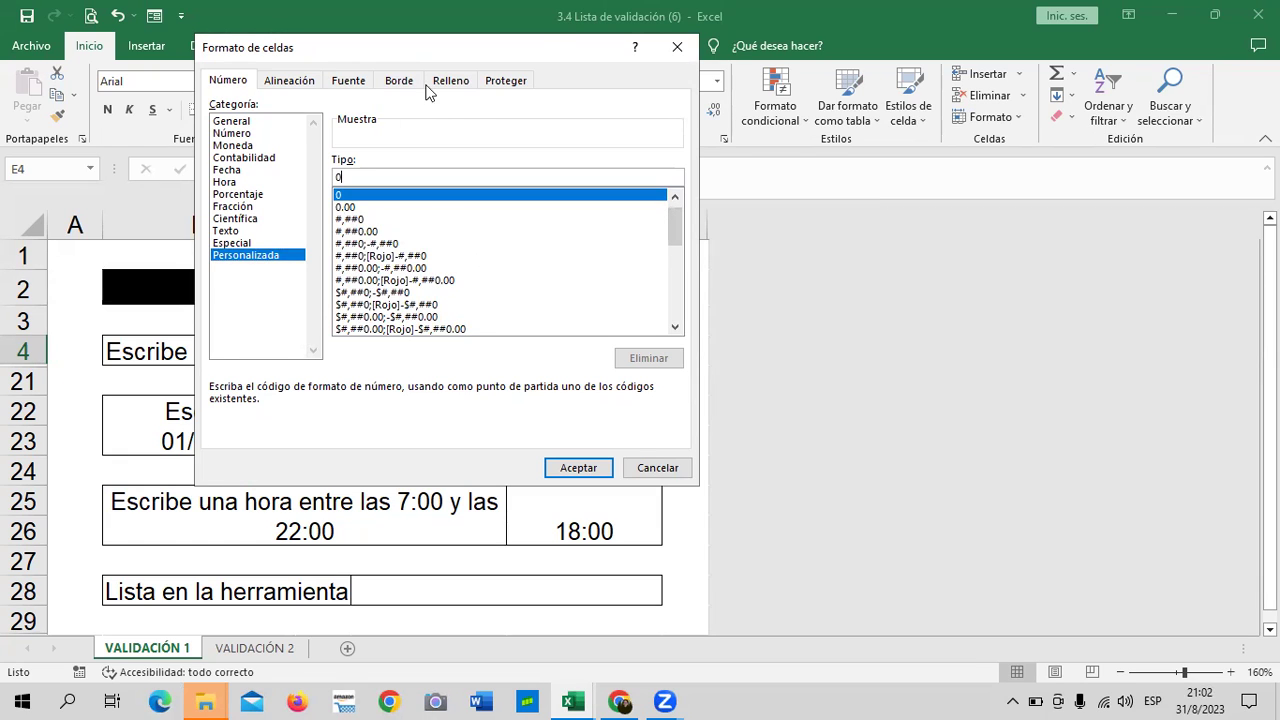
click(659, 467)
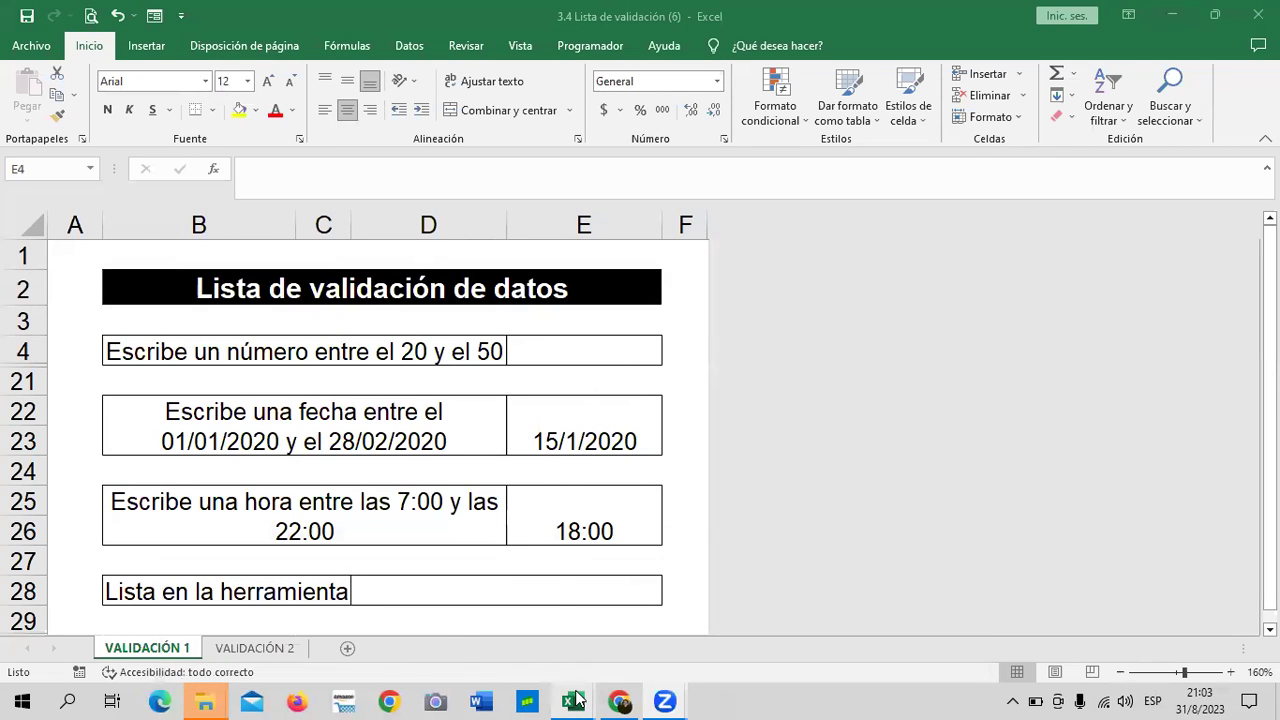
Switch to the Validación con formato personalizado workbook and go to its Hoja3 grades sheet.
mouse_move(577, 699)
click(482, 633)
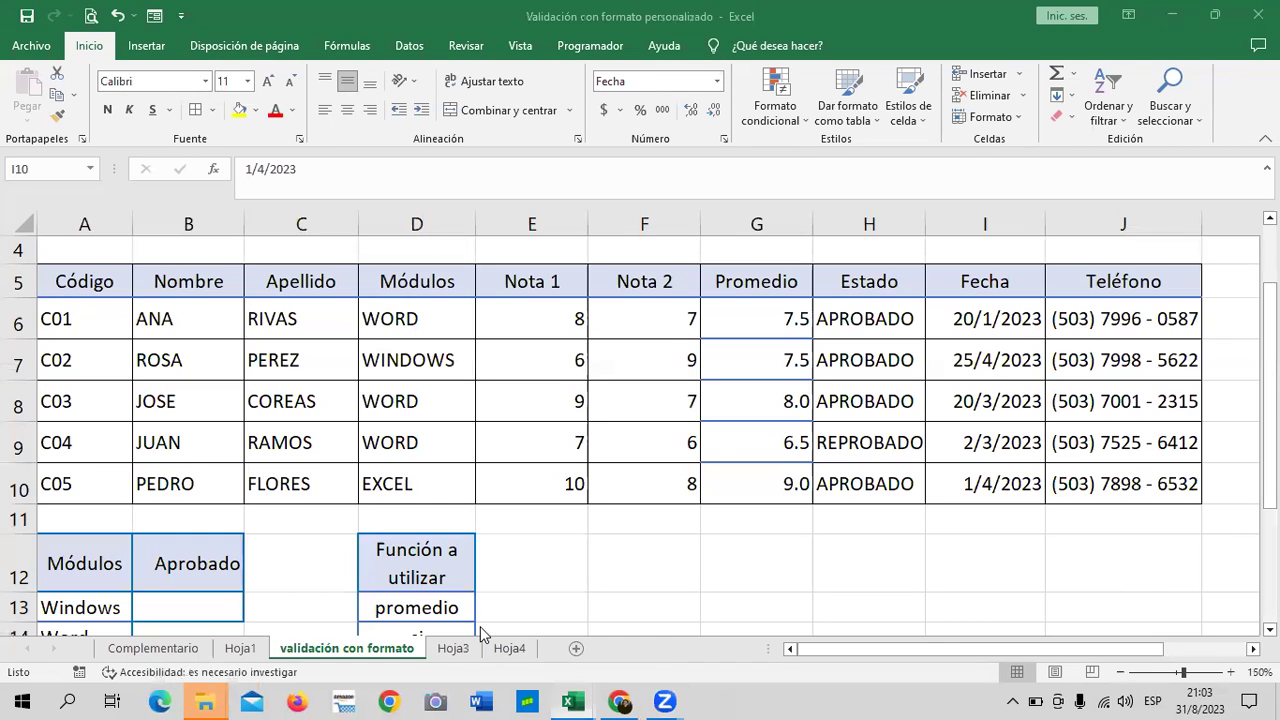
scroll(654, 508, up, 1)
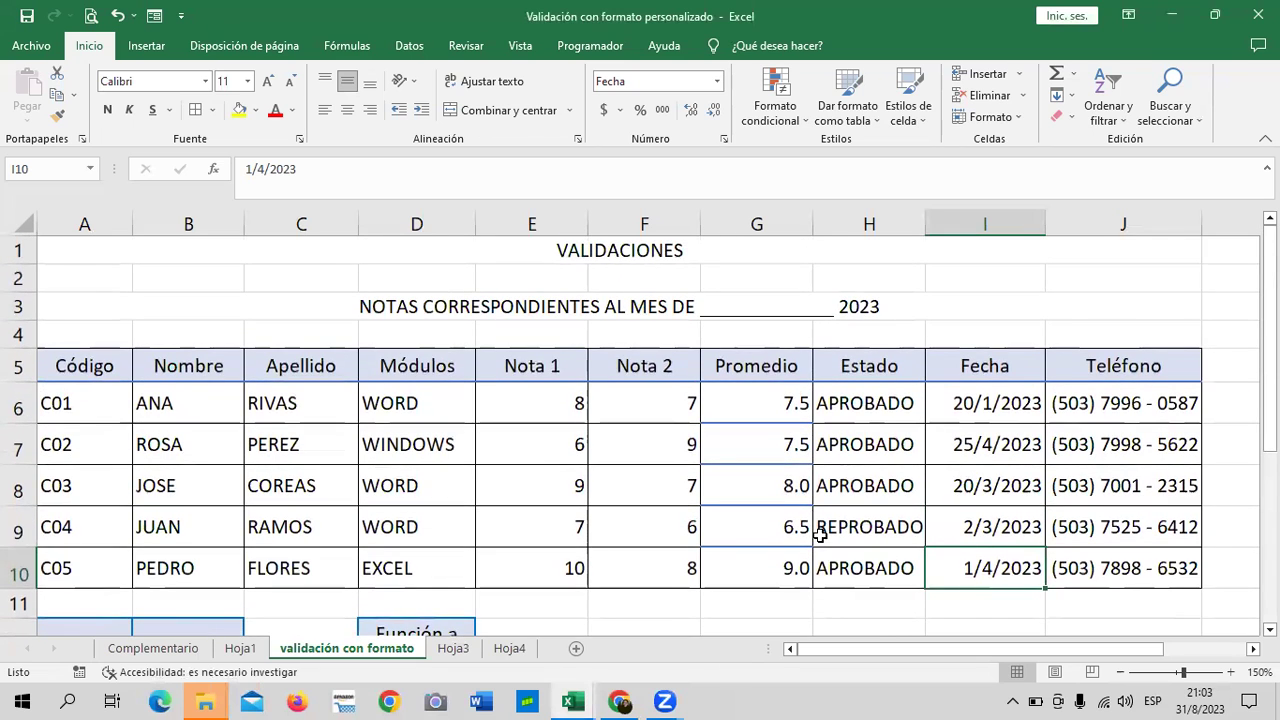
scroll(820, 535, down, 2)
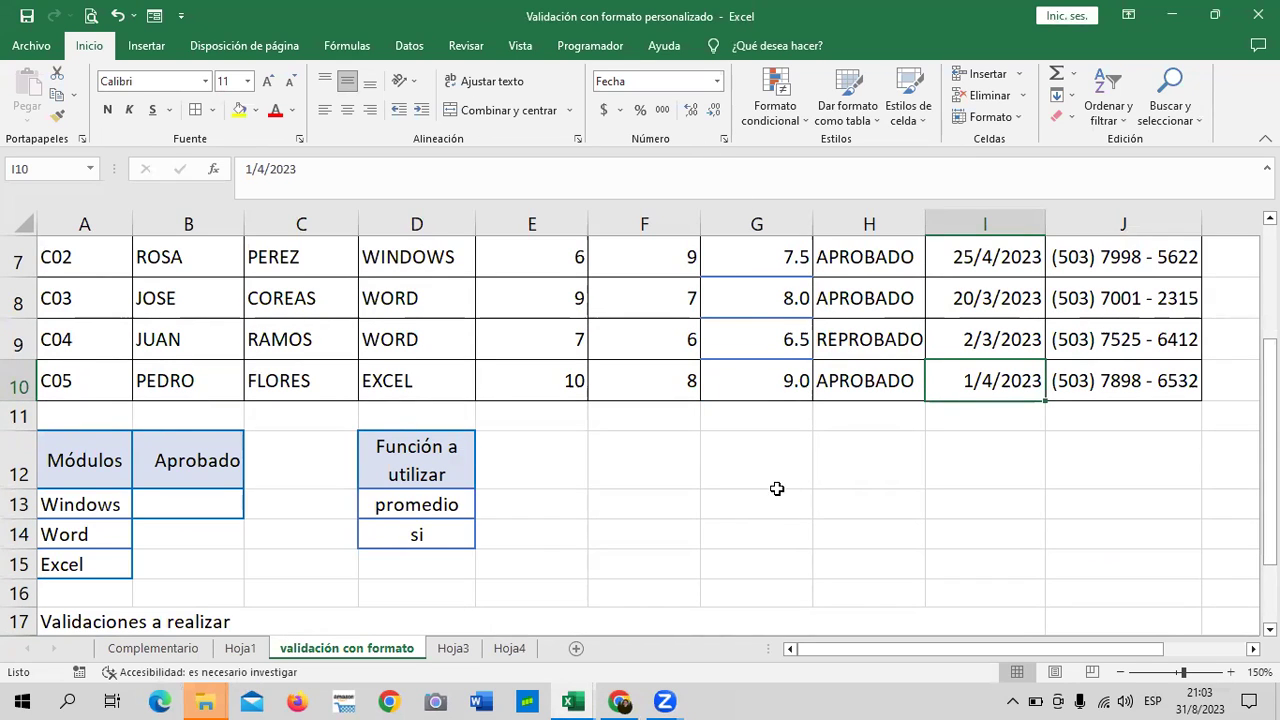
click(456, 649)
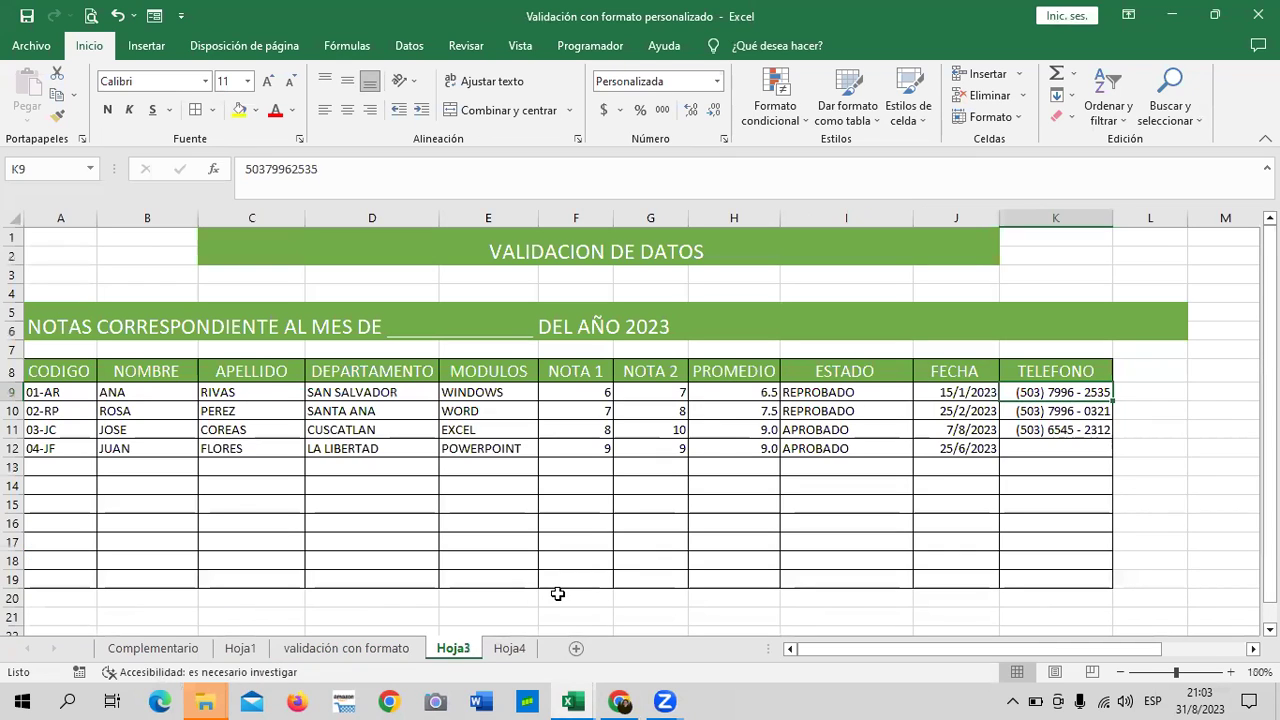